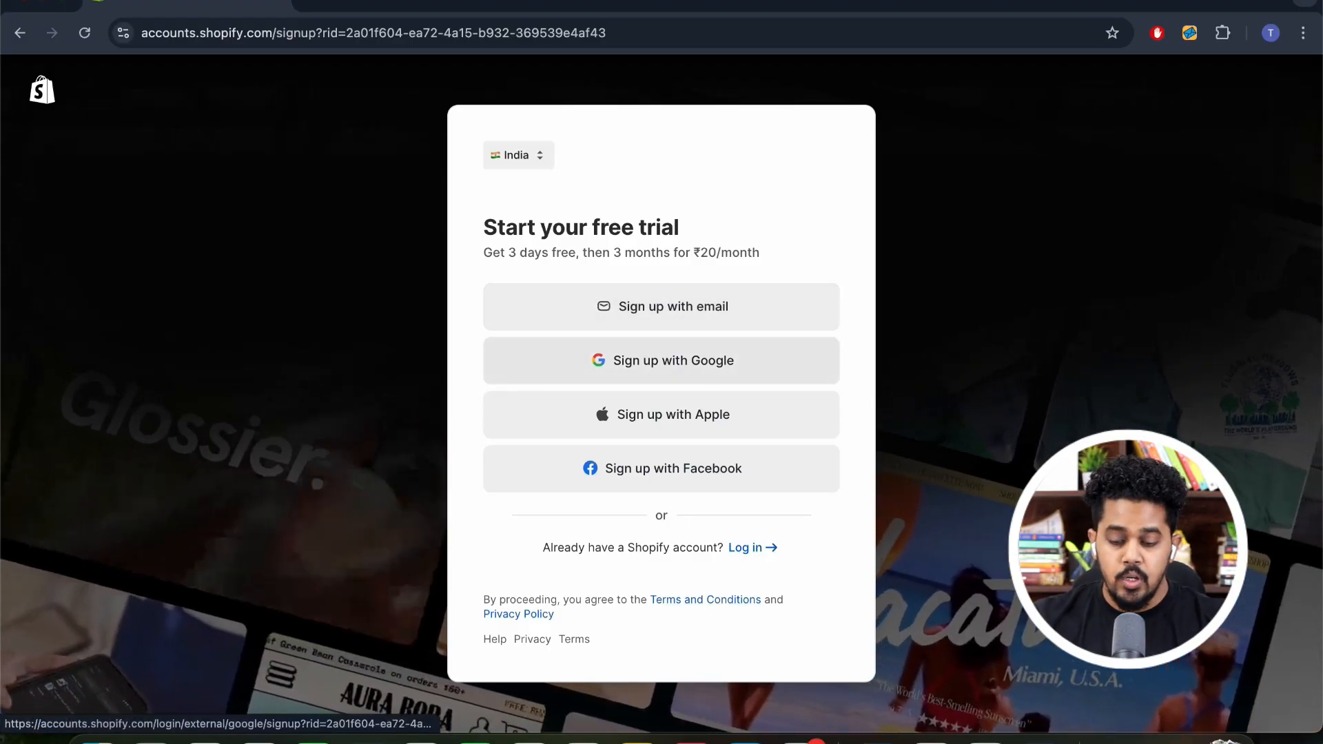
Sign up for the free trial with the existing The Digital School Google account and confirm the sign-in
left_click(661, 360)
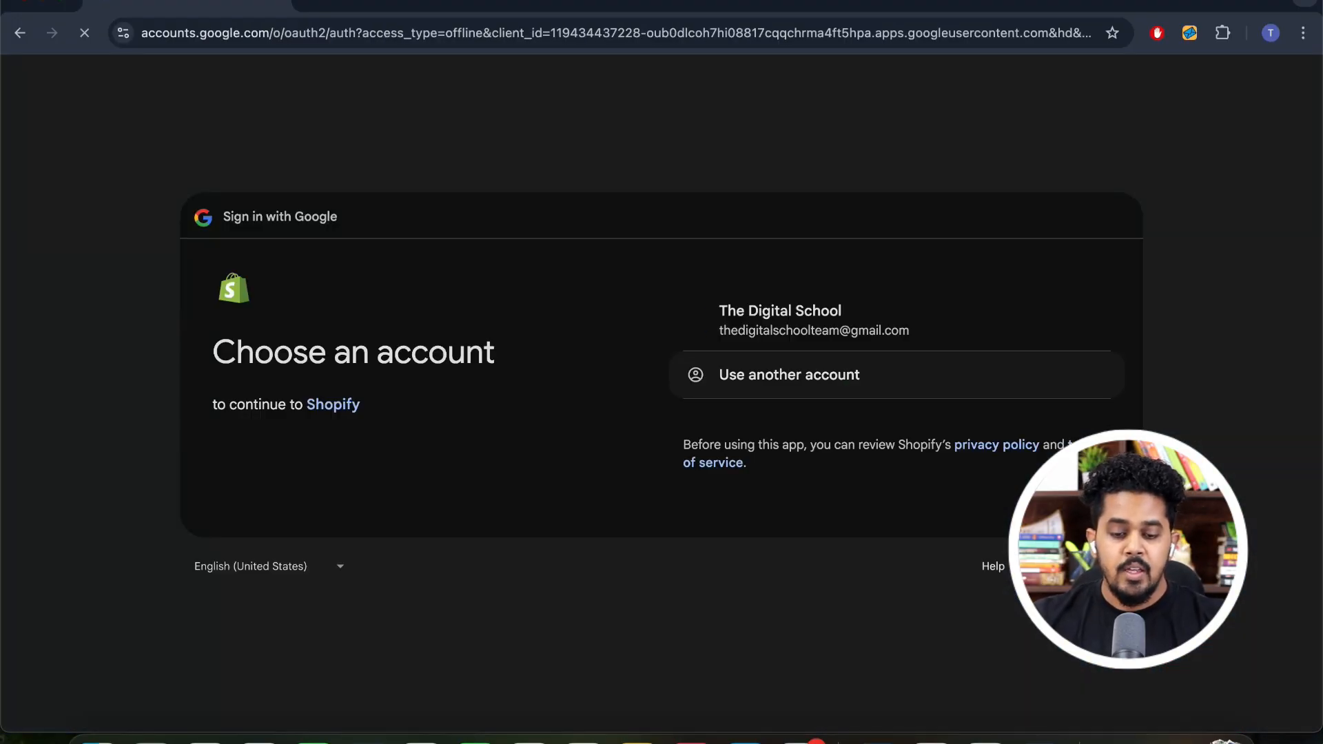
left_click(780, 319)
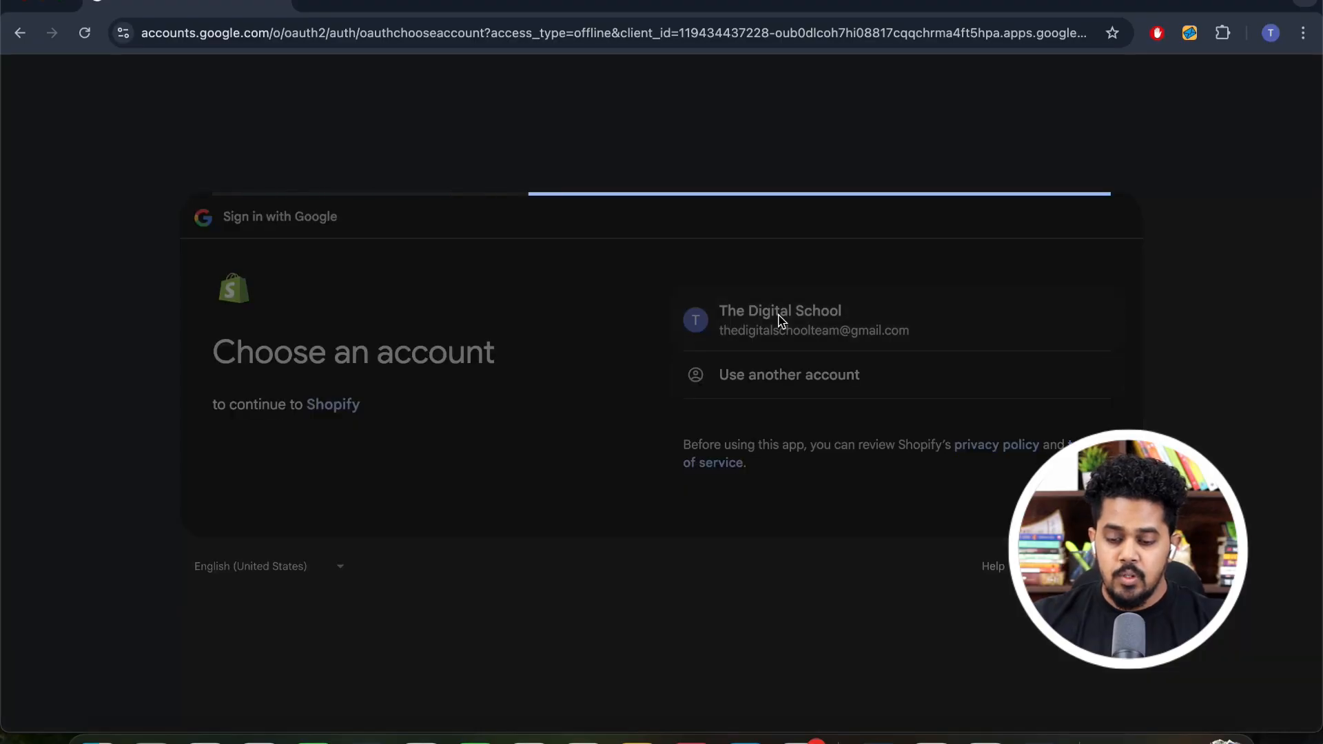
left_click(1051, 568)
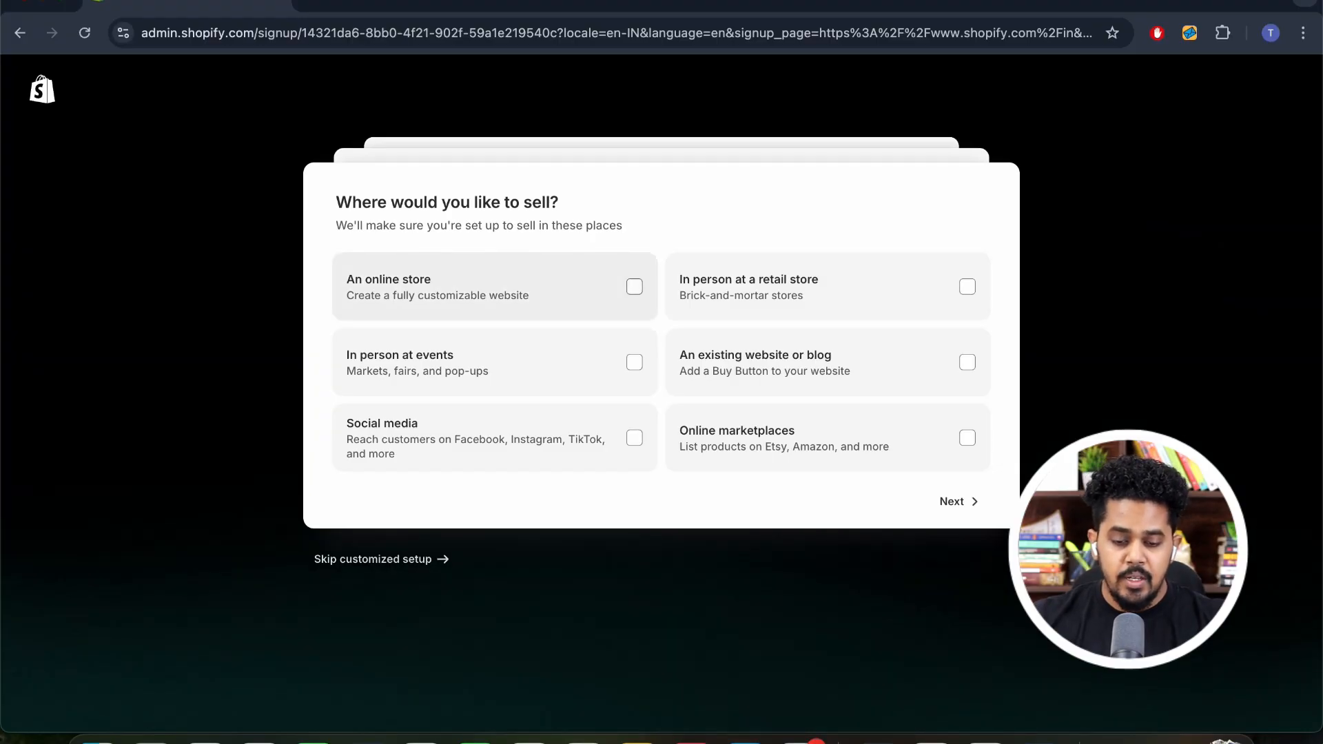
Answer the setup questions by choosing An online store as the selling place and New business or idea as the business type
left_click(495, 286)
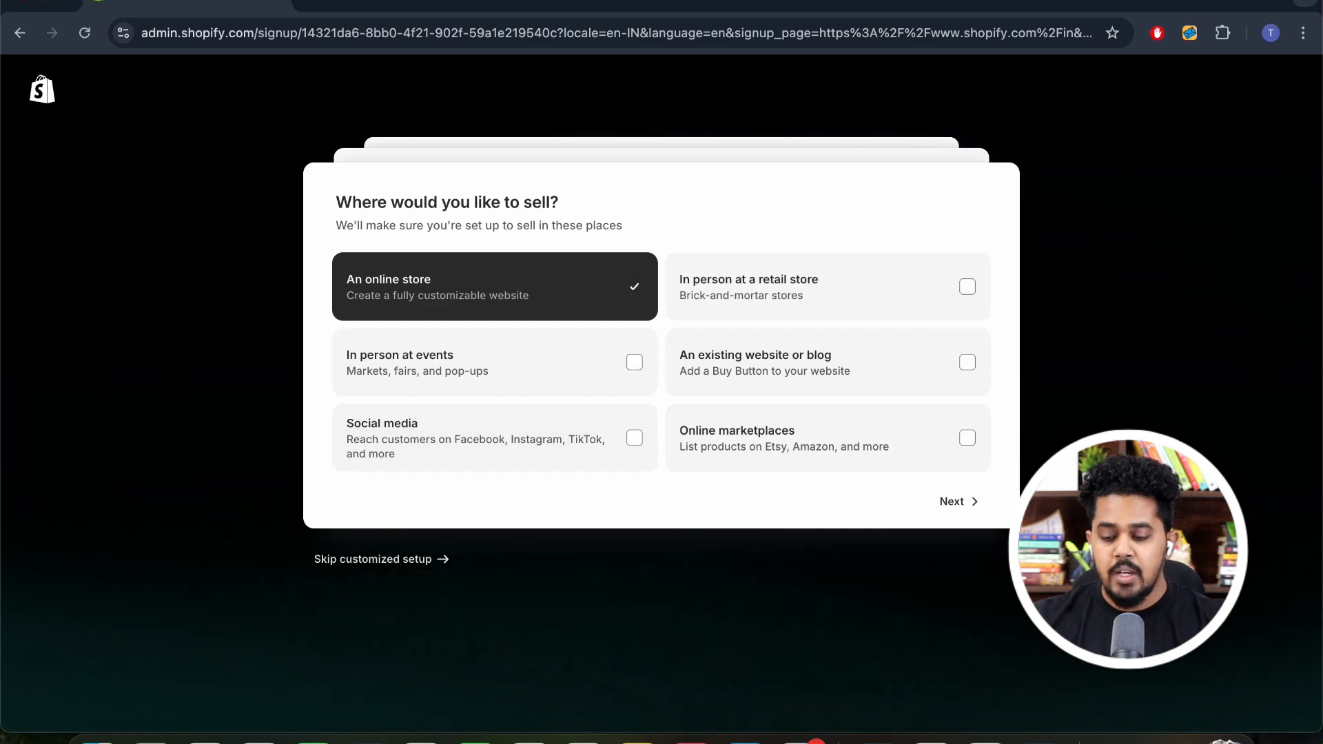
left_click(958, 501)
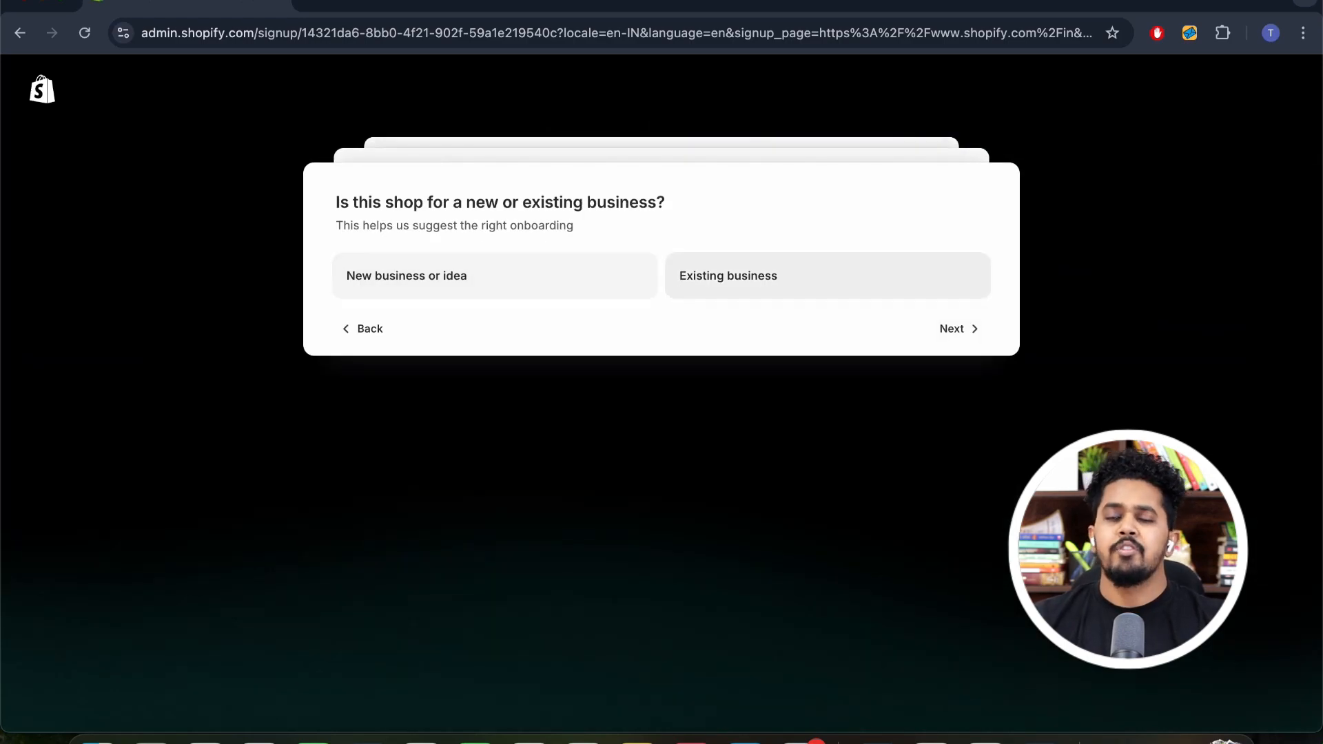
left_click(495, 275)
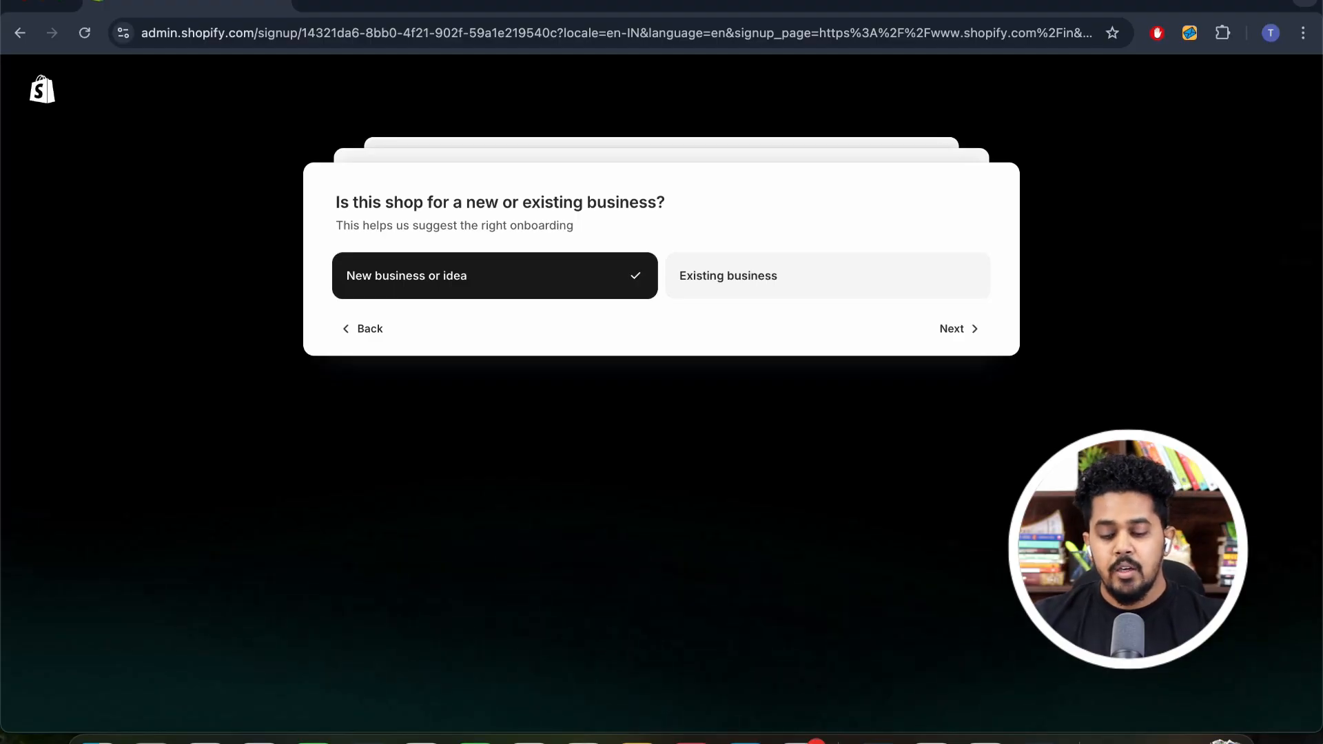
left_click(958, 328)
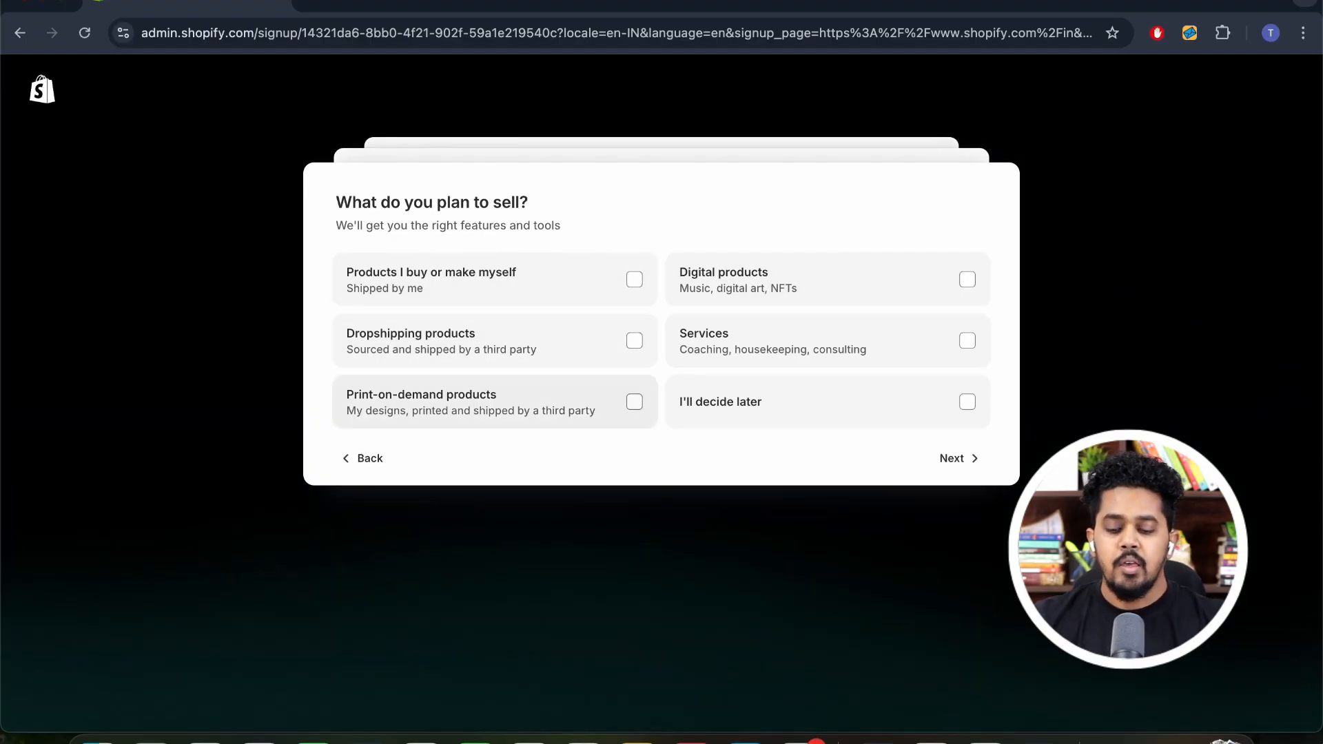
Choose Products I buy or make myself as what to sell, and skip the plan selection
left_click(634, 279)
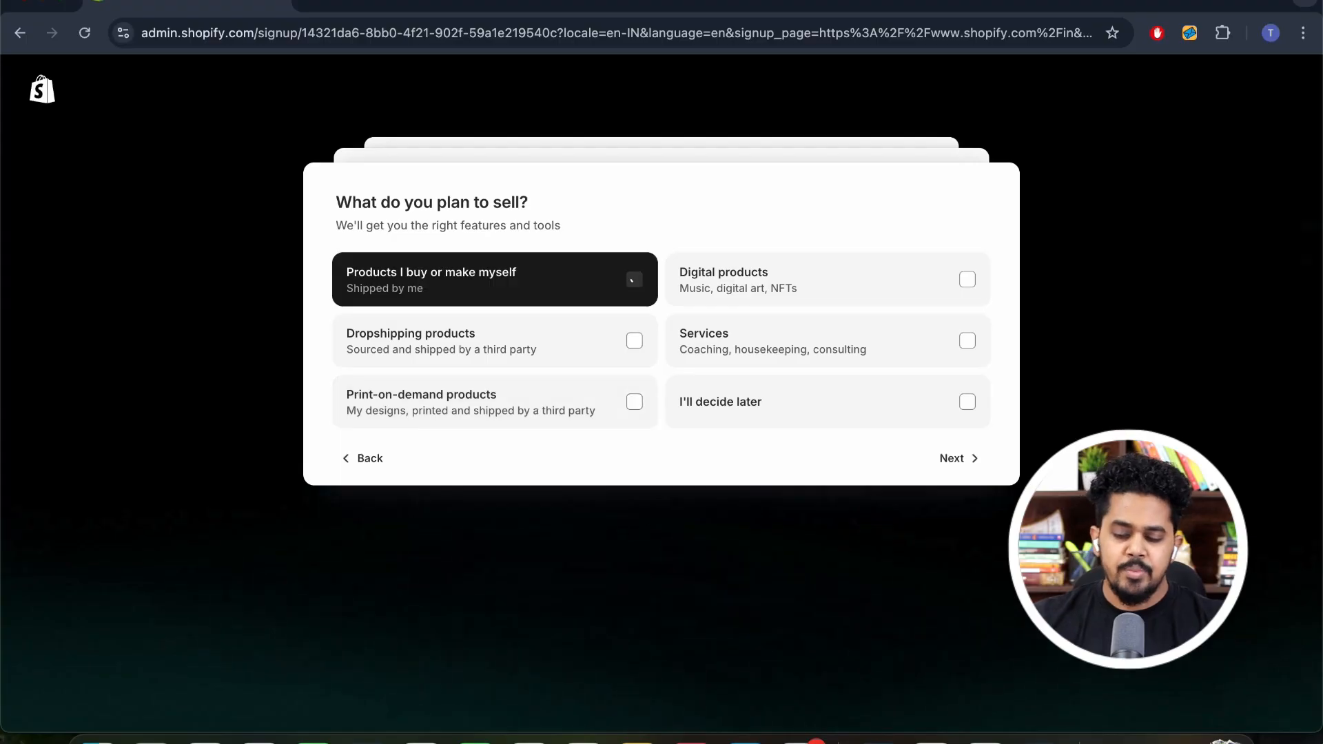
left_click(959, 458)
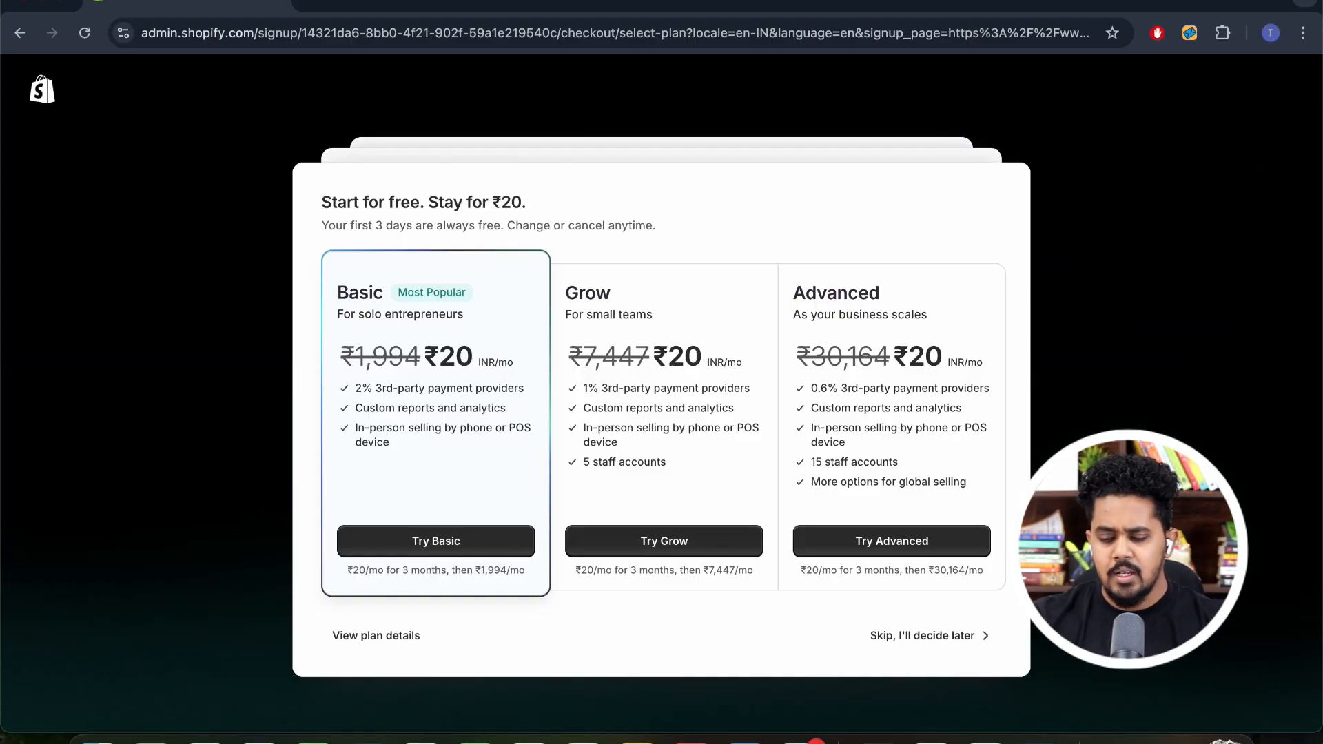
left_click(923, 635)
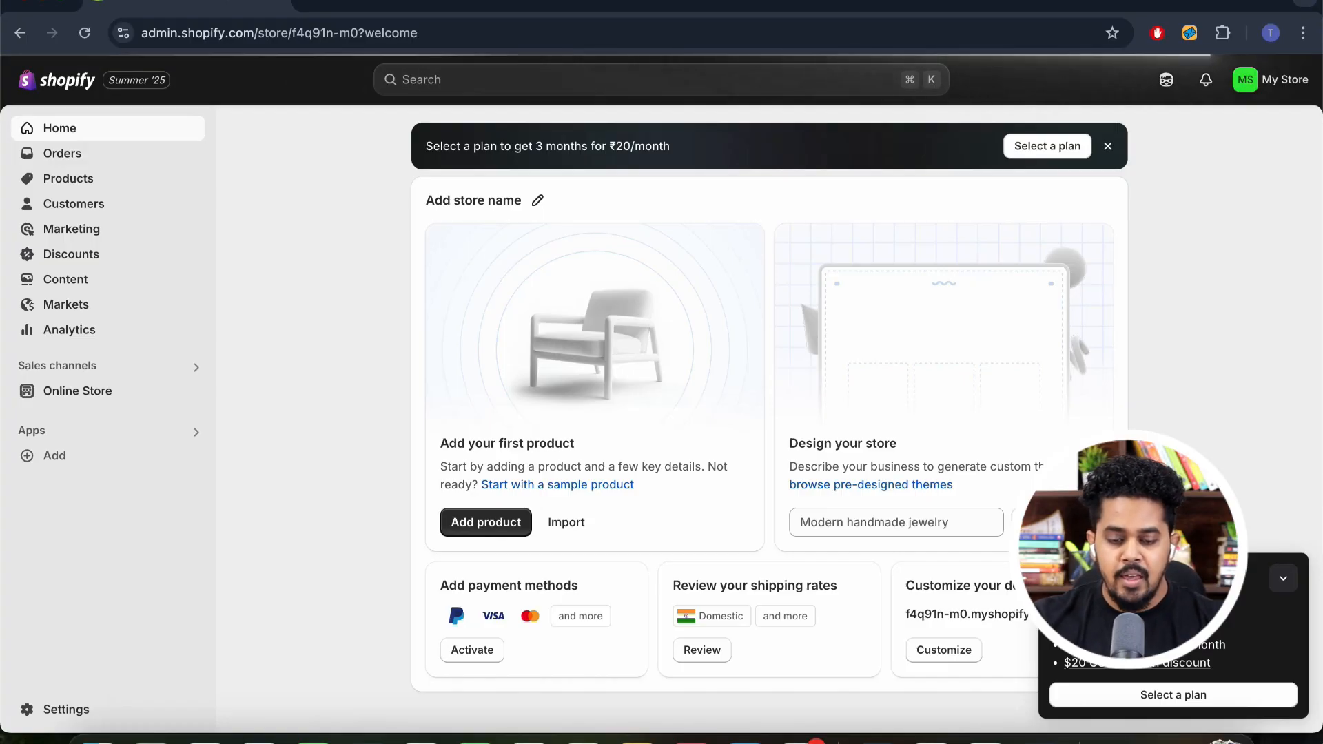
Set the store name to The Digital School and save the profile
left_click(476, 200)
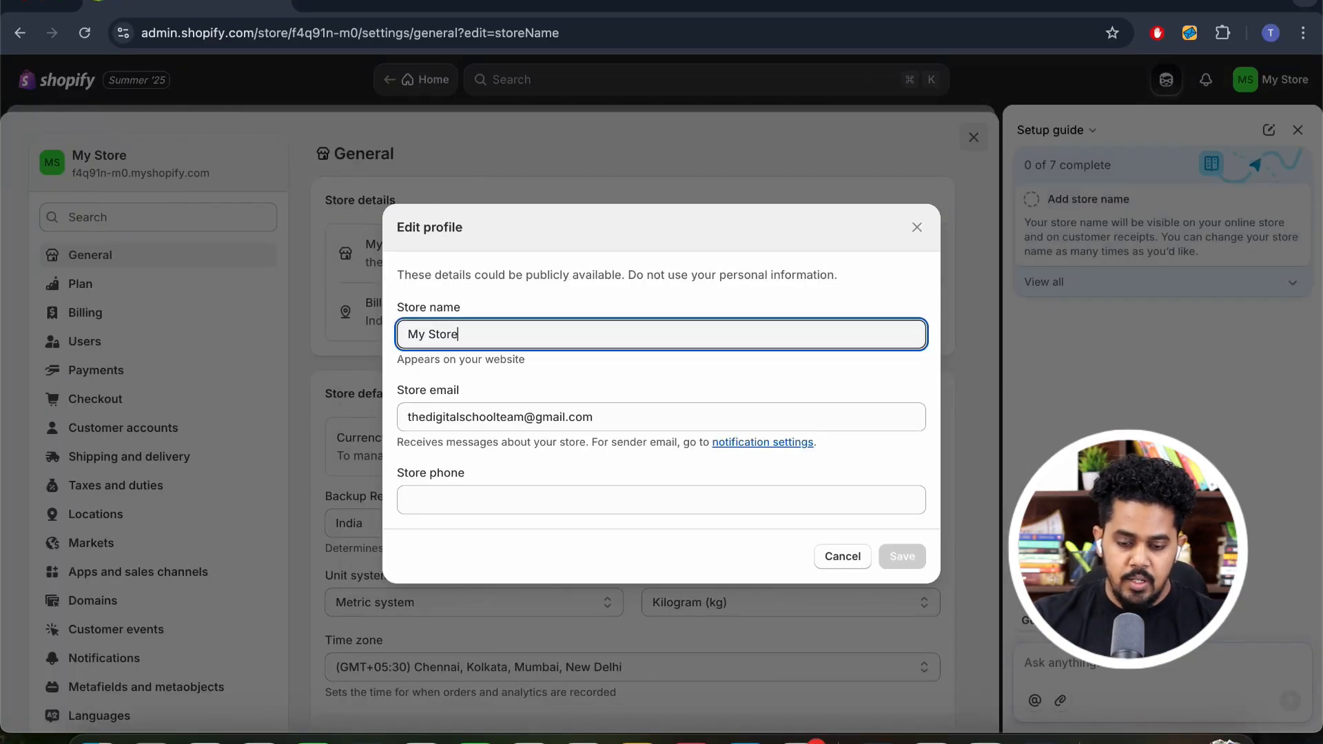
key("super+a")
type("The ")
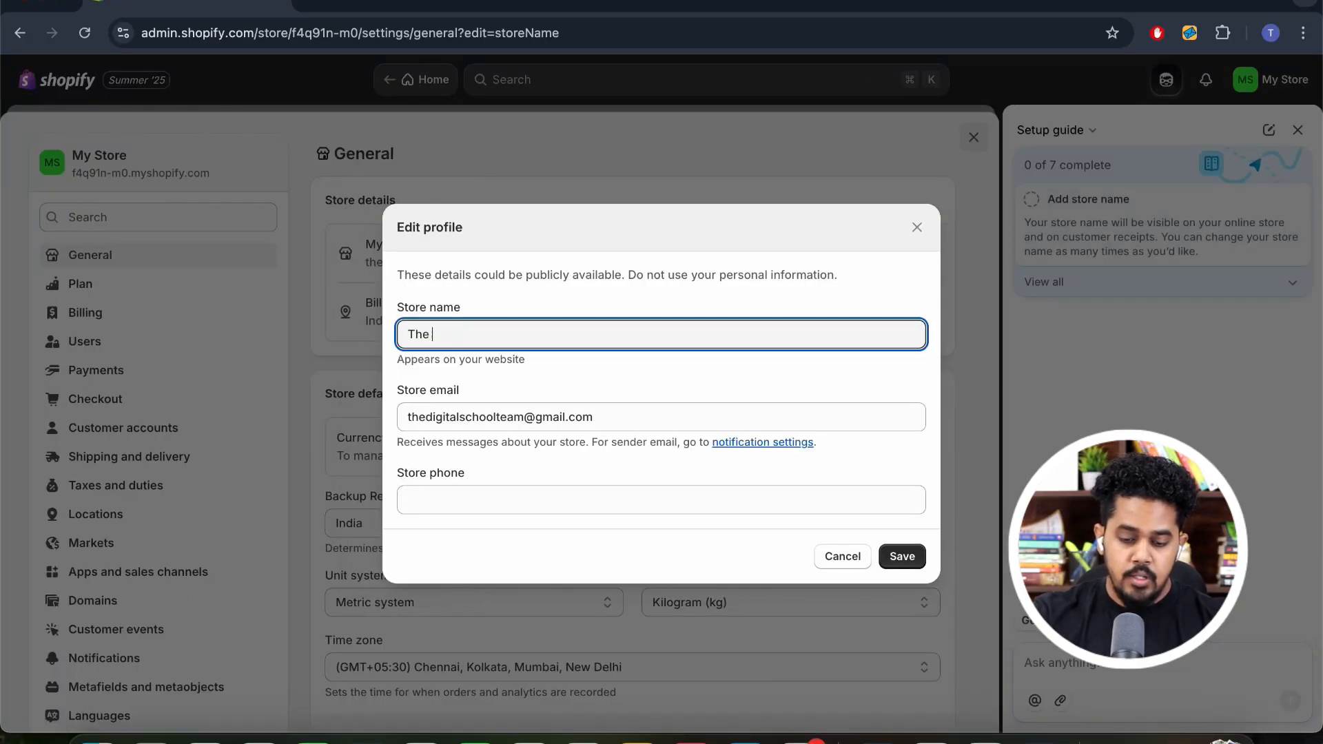
type("Digital Sch")
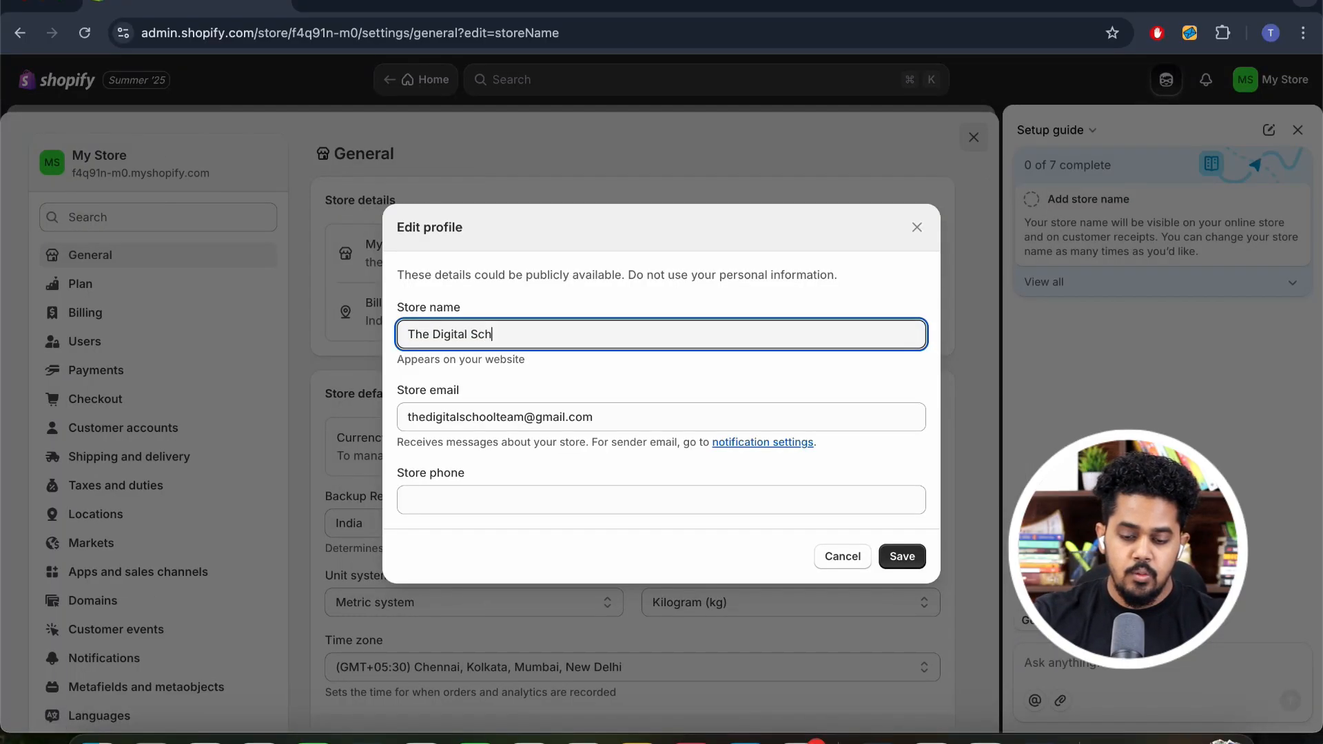
type("ool")
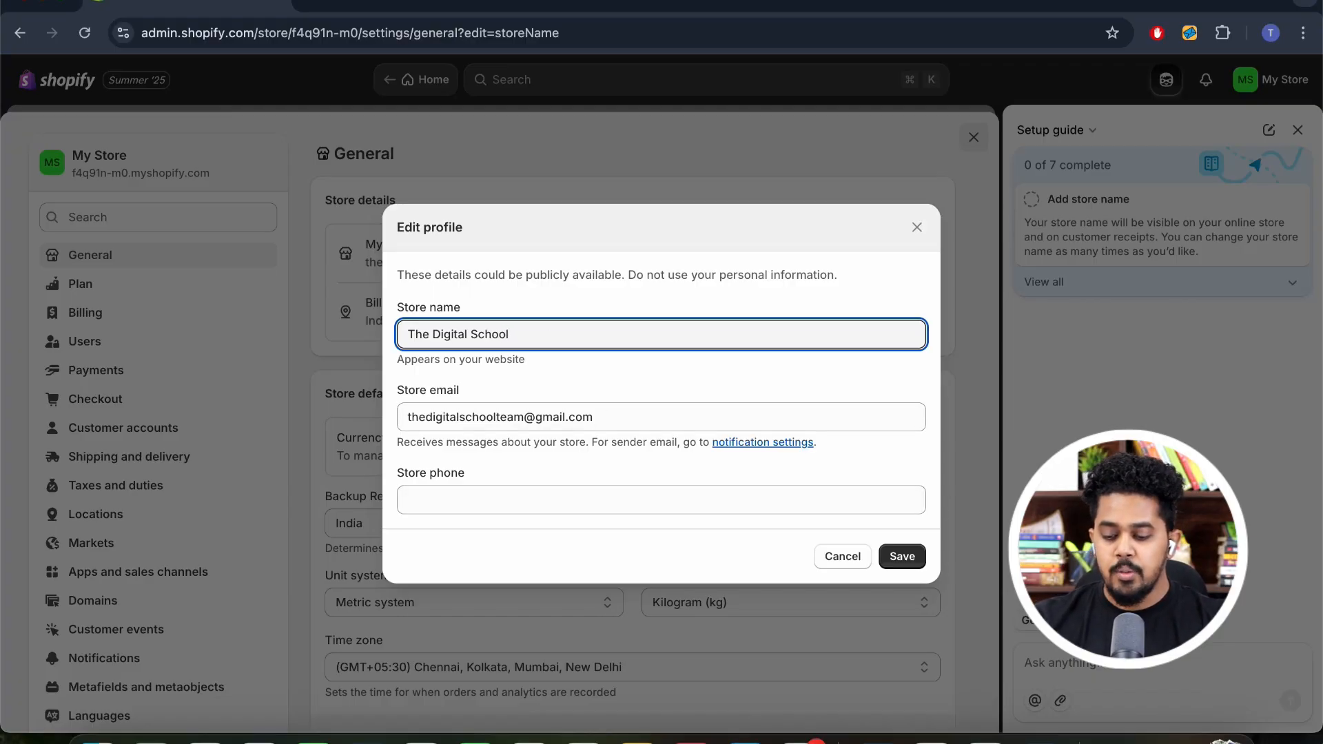
left_click(909, 556)
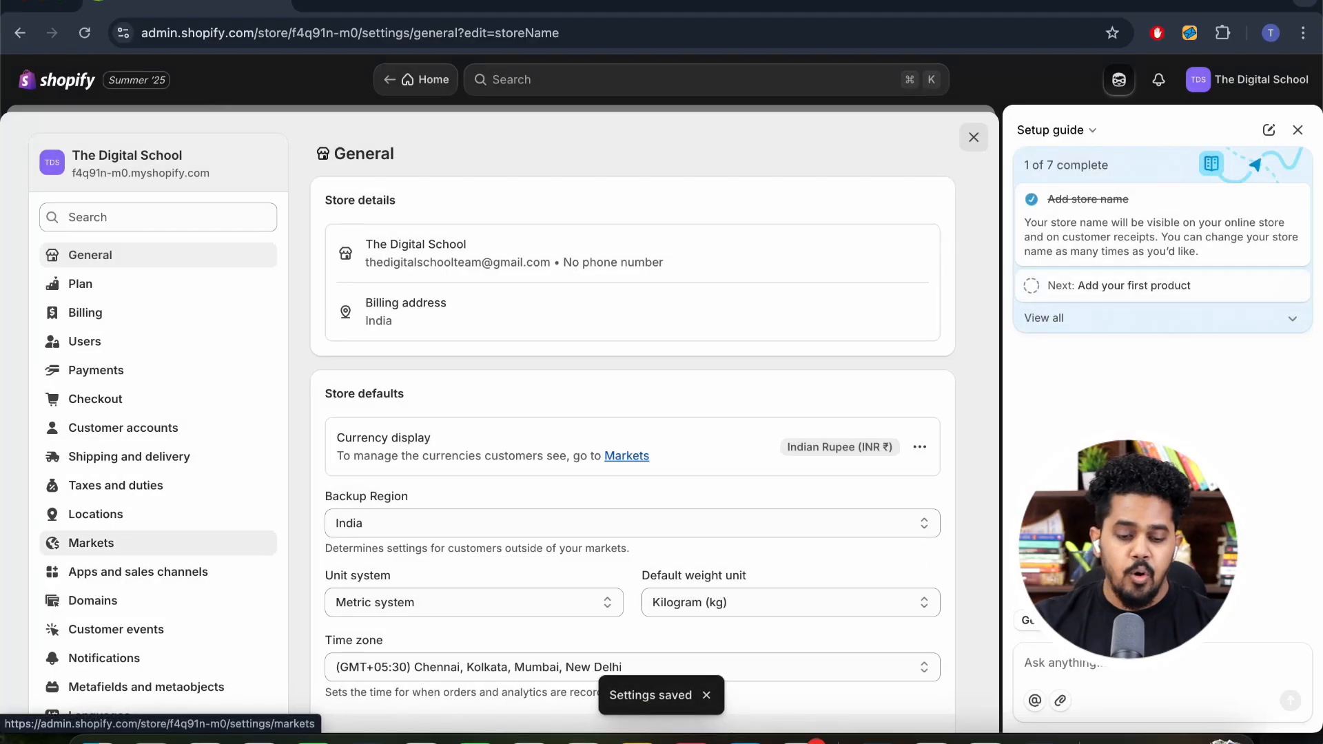
Leave the general settings for the admin home page and close the setup guide
scroll(158, 543, "down", 5)
scroll(158, 543, "up", 5)
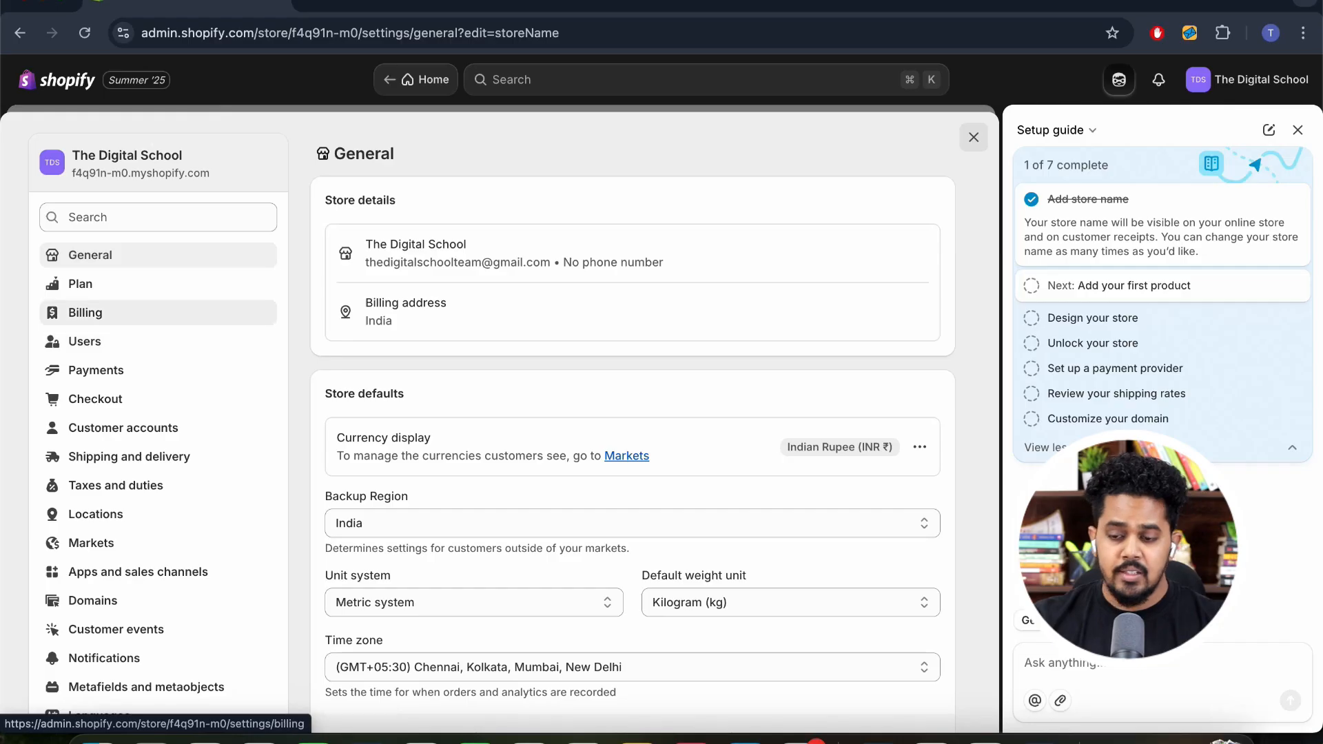
key("Escape")
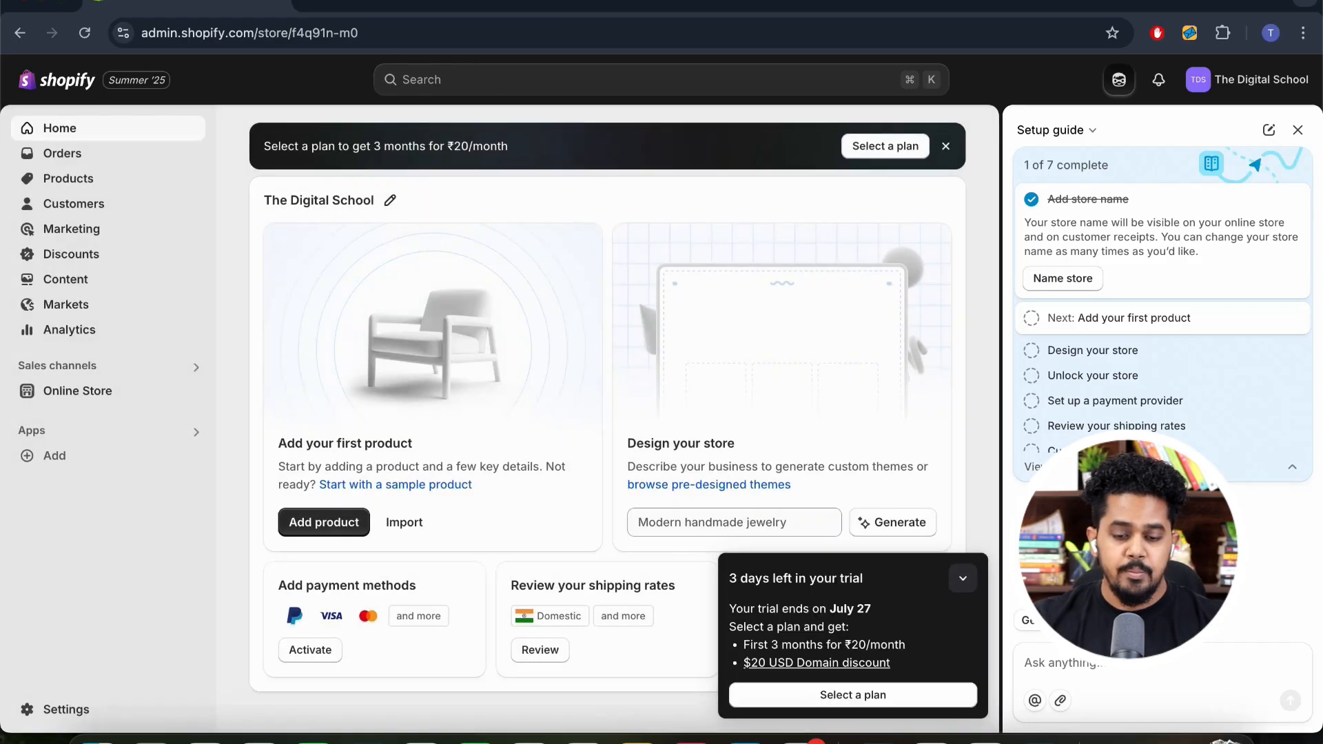
left_click(1297, 129)
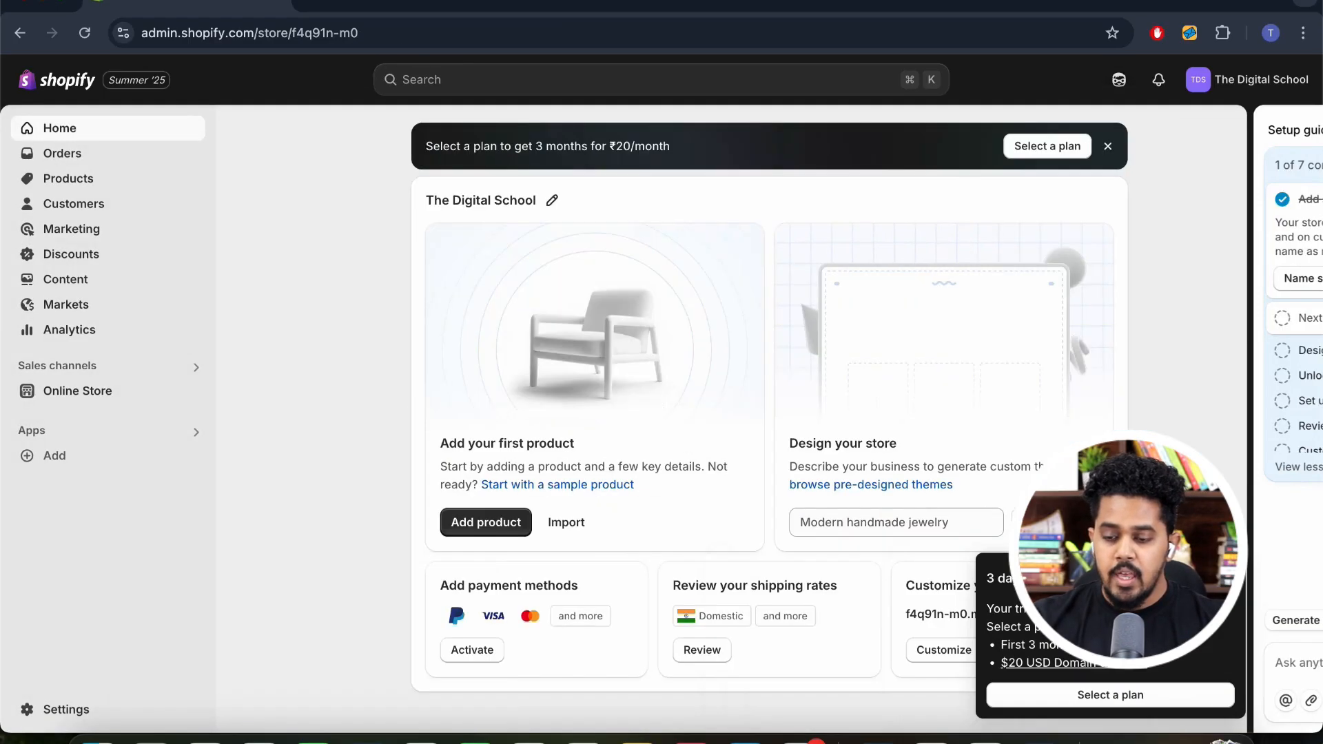
Review the admin navigation sections from Home and Orders through Analytics and the Online Store sales channel
scroll(58, 201, "up", 5)
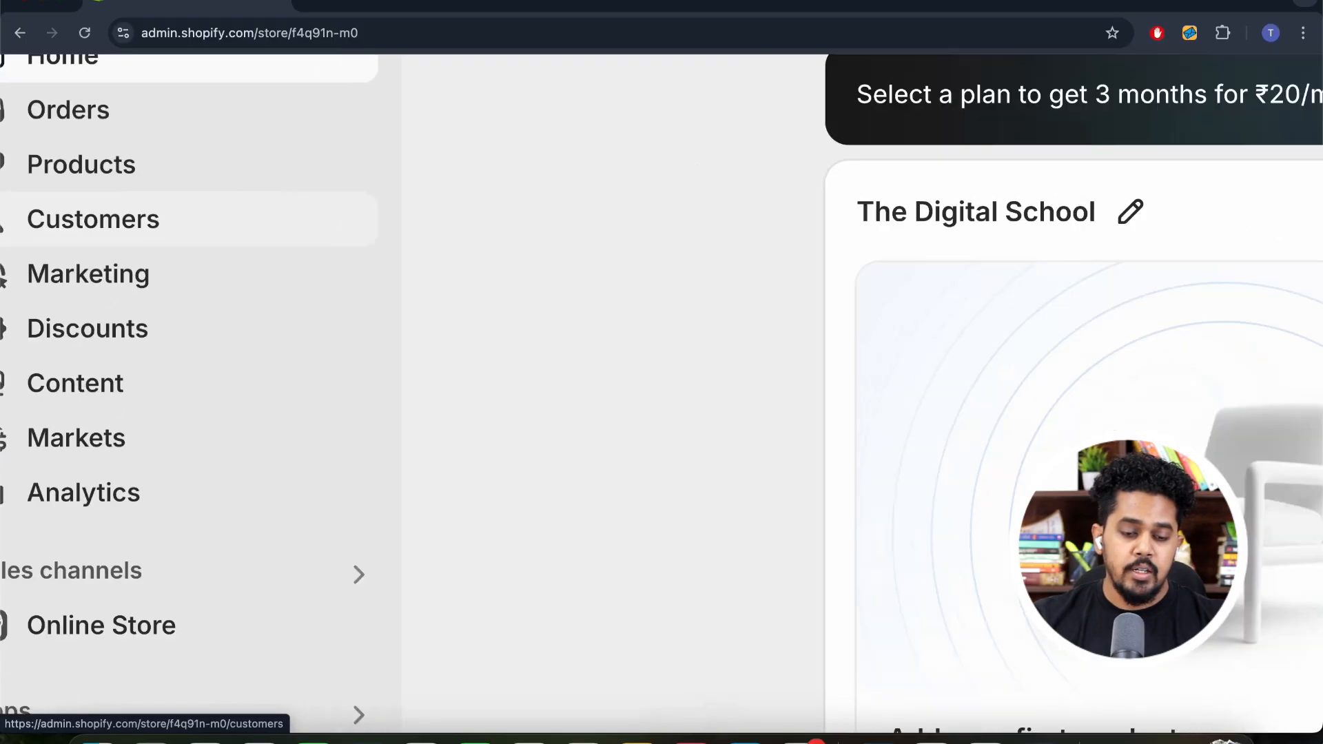
scroll(58, 202, "left", 1)
scroll(58, 202, "up", 3)
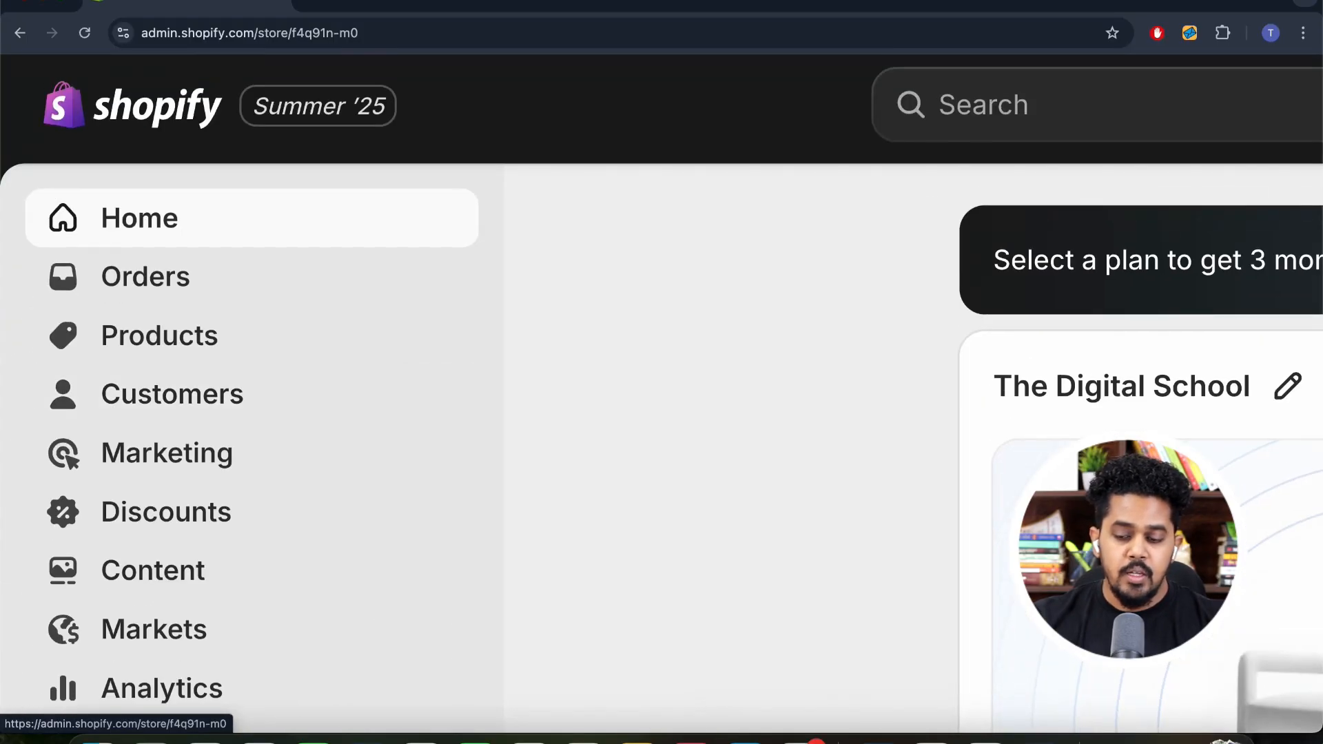
scroll(57, 206, "down", 2)
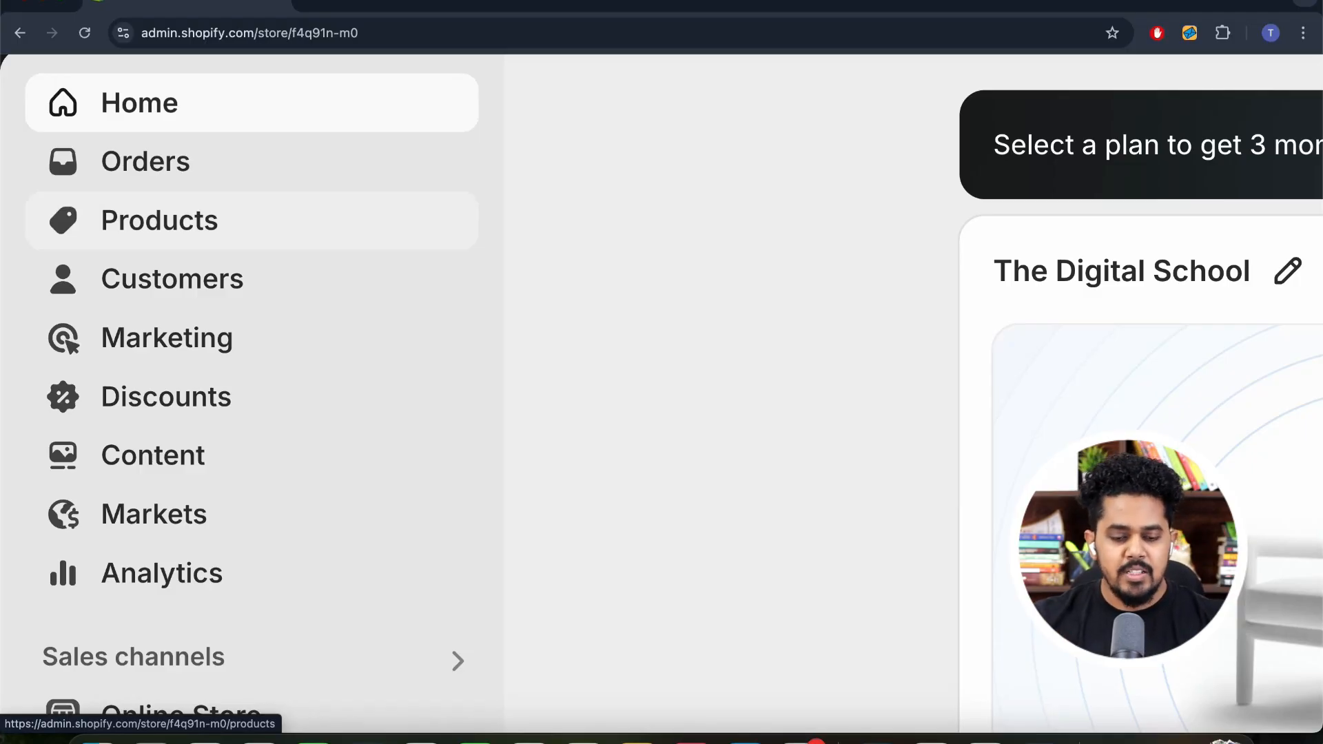
scroll(252, 231, "down", 1)
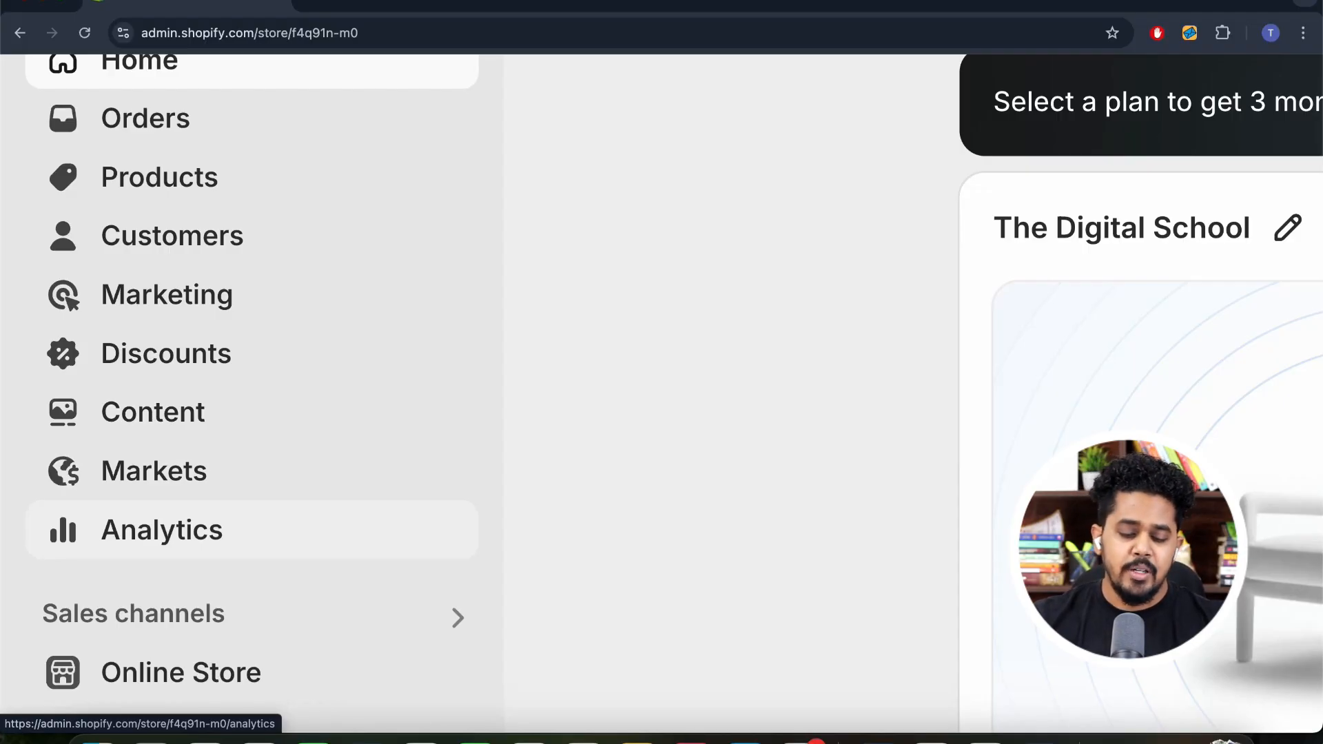
scroll(162, 530, "down", 5)
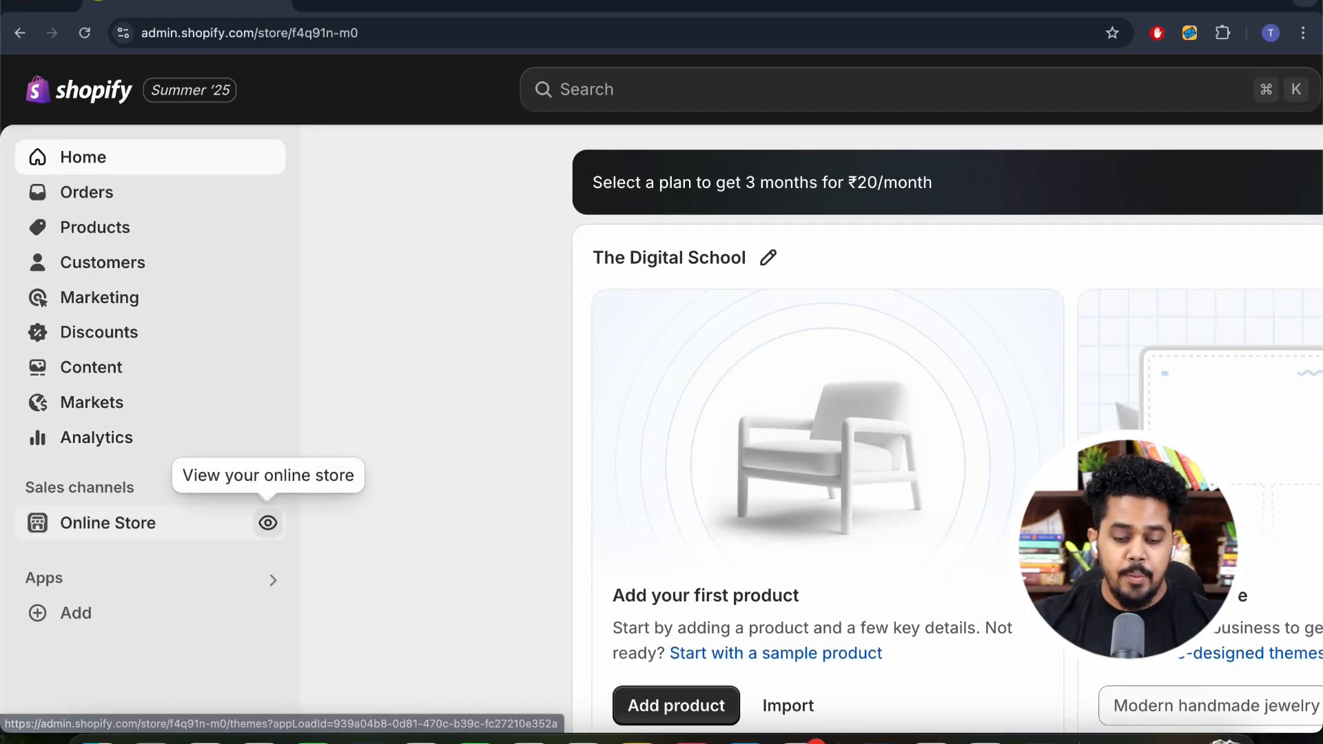
Preview the live online store and look through its whole default home page
left_click(267, 523)
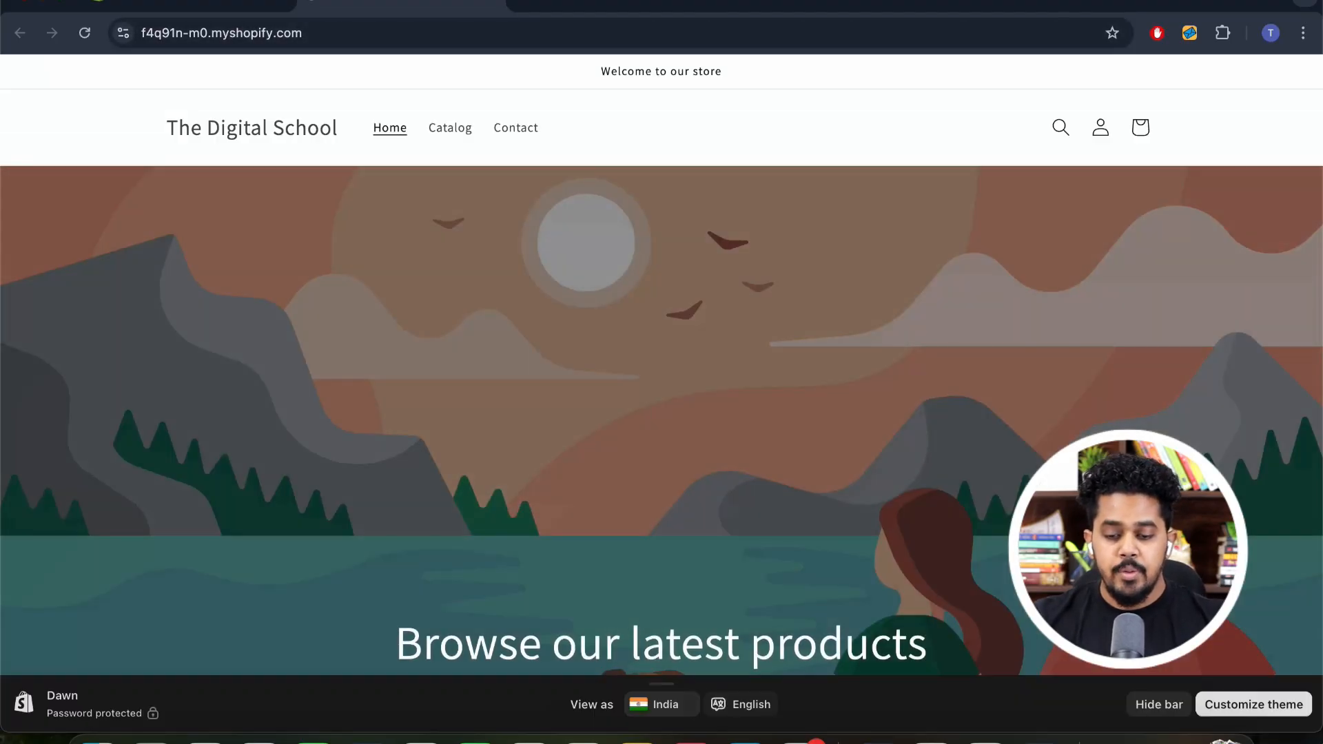
scroll(661, 386, "down", 9)
scroll(661, 365, "down", 2)
scroll(661, 365, "up", 12)
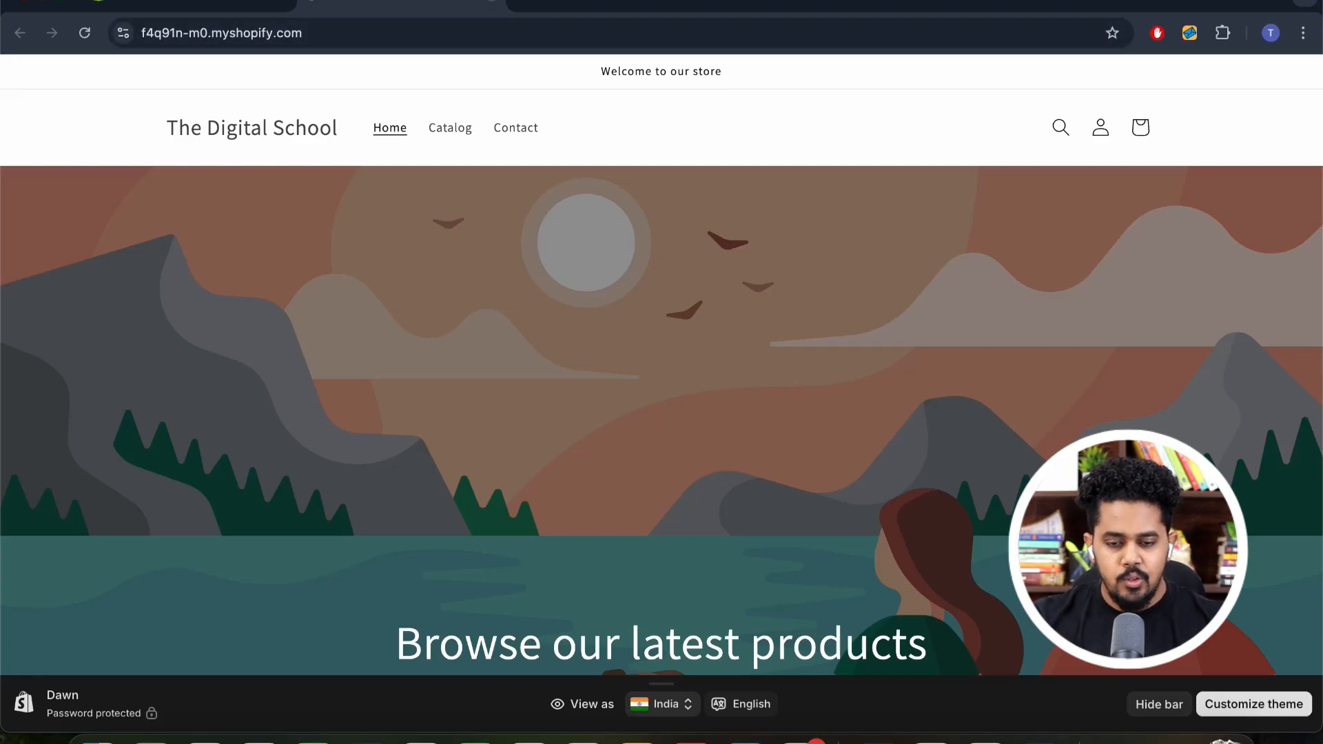
Return to the store admin and open the Online Store themes page
left_click(188, 4)
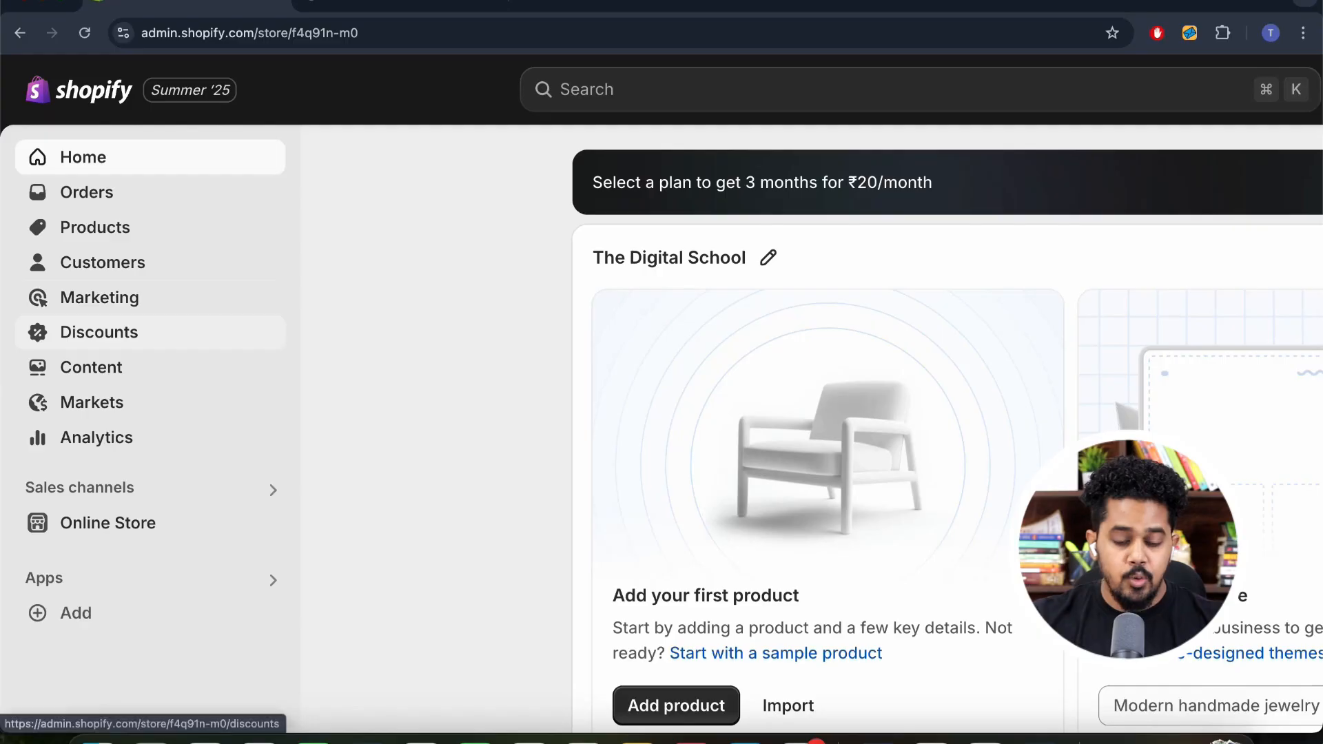
scroll(150, 332, "down", 1)
scroll(150, 310, "down", 2)
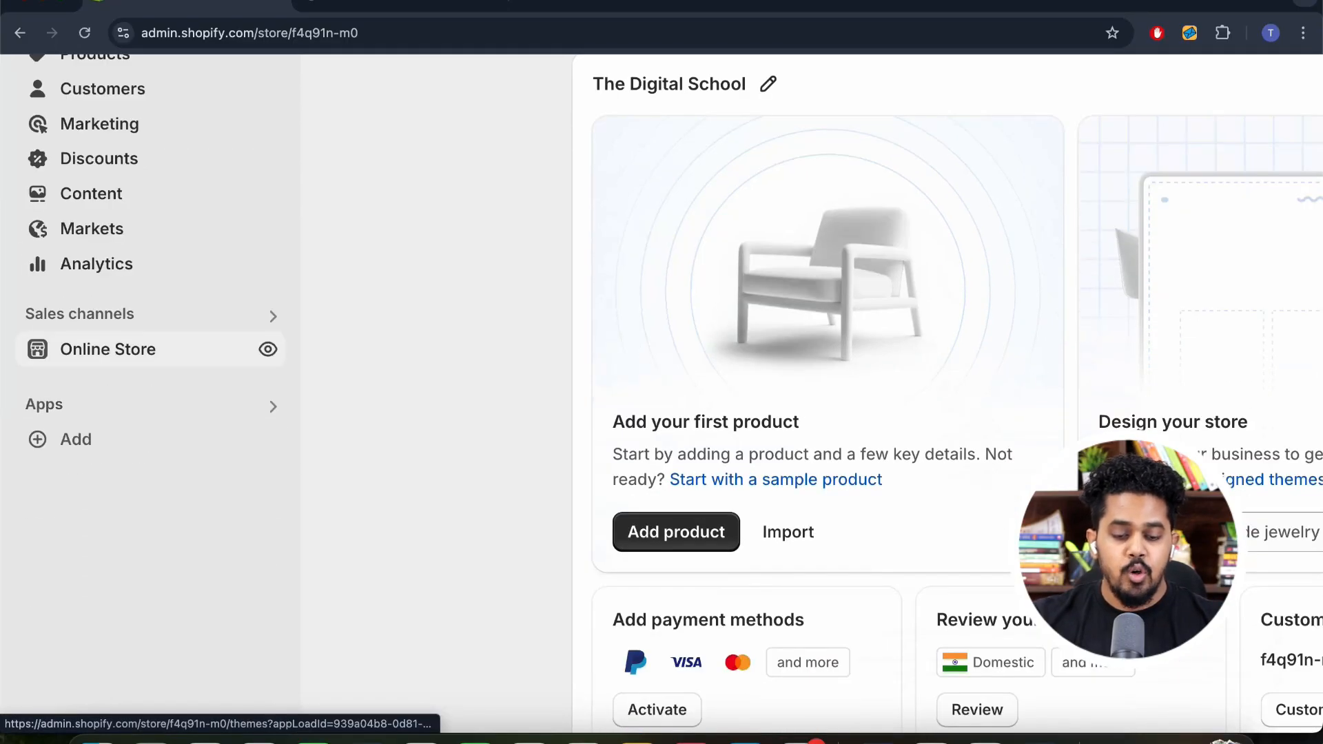
left_click(108, 350)
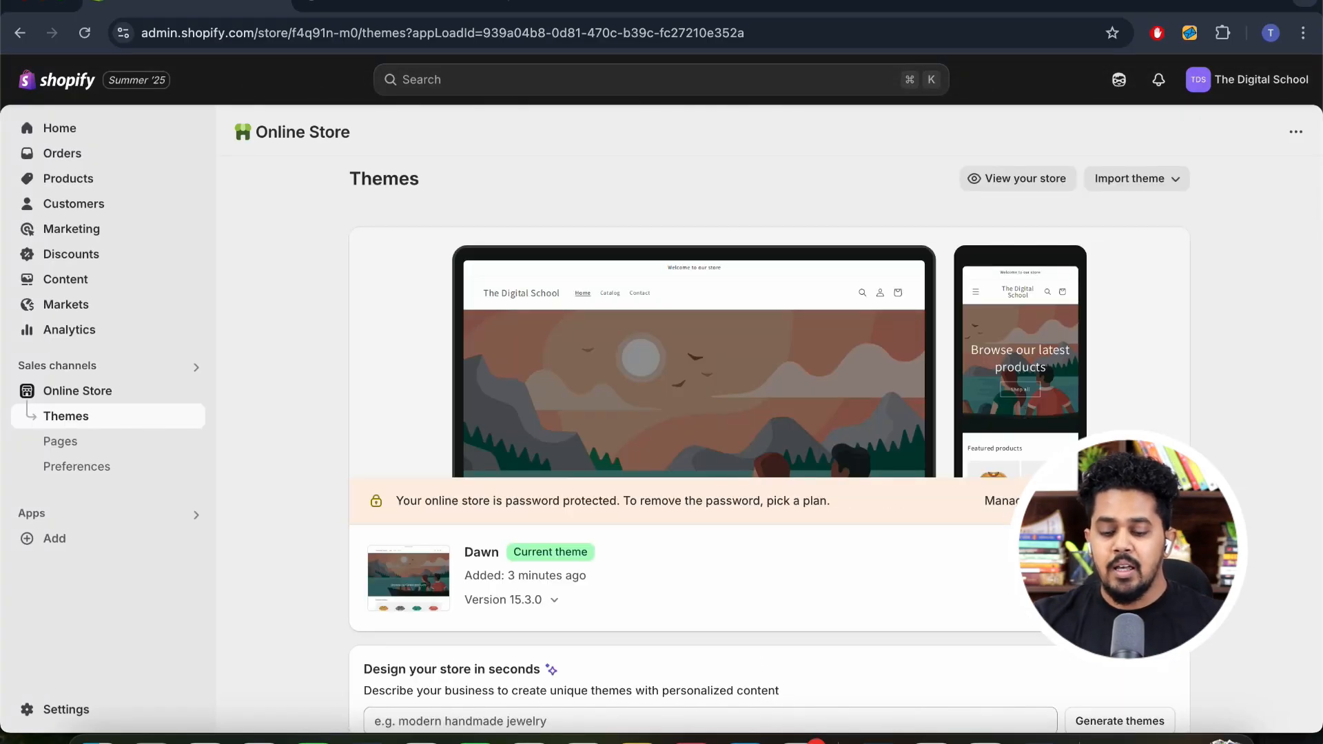
Add the free Vessel theme from the popular free themes to the theme library
scroll(768, 441, "down", 3)
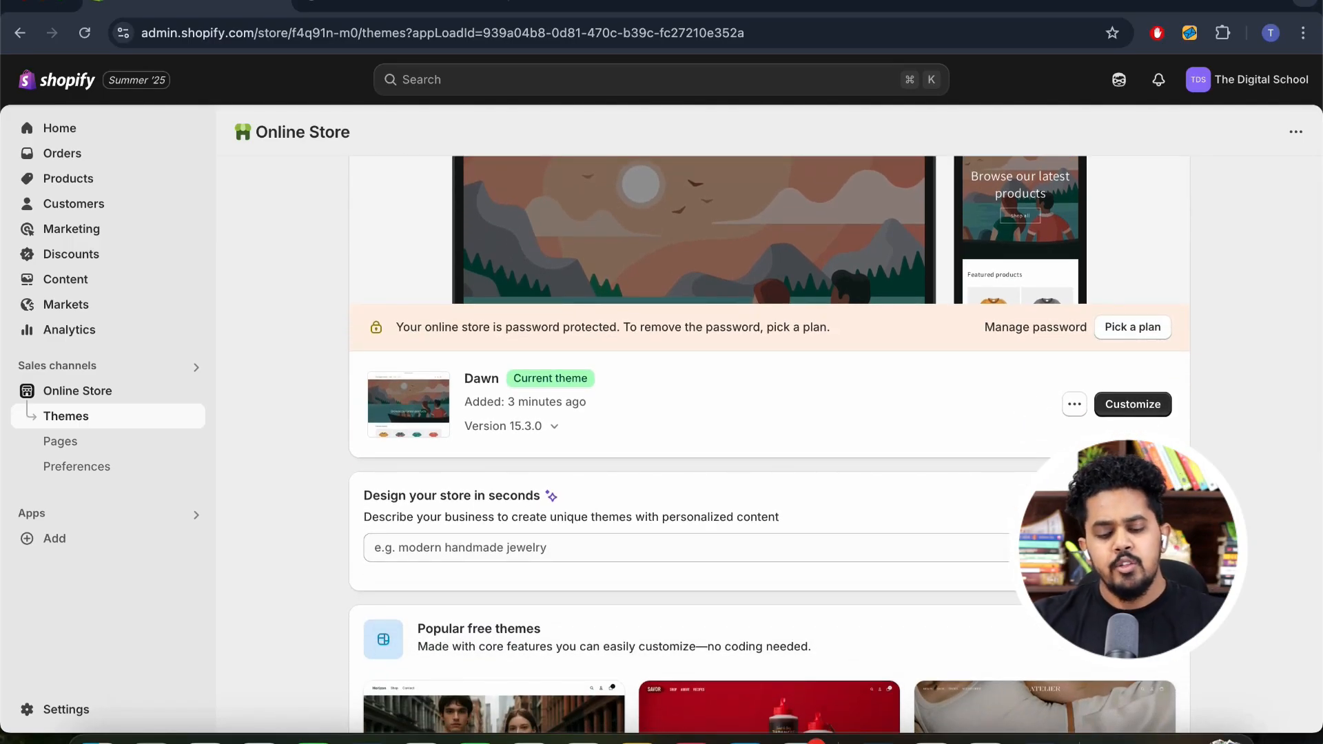
scroll(768, 441, "down", 5)
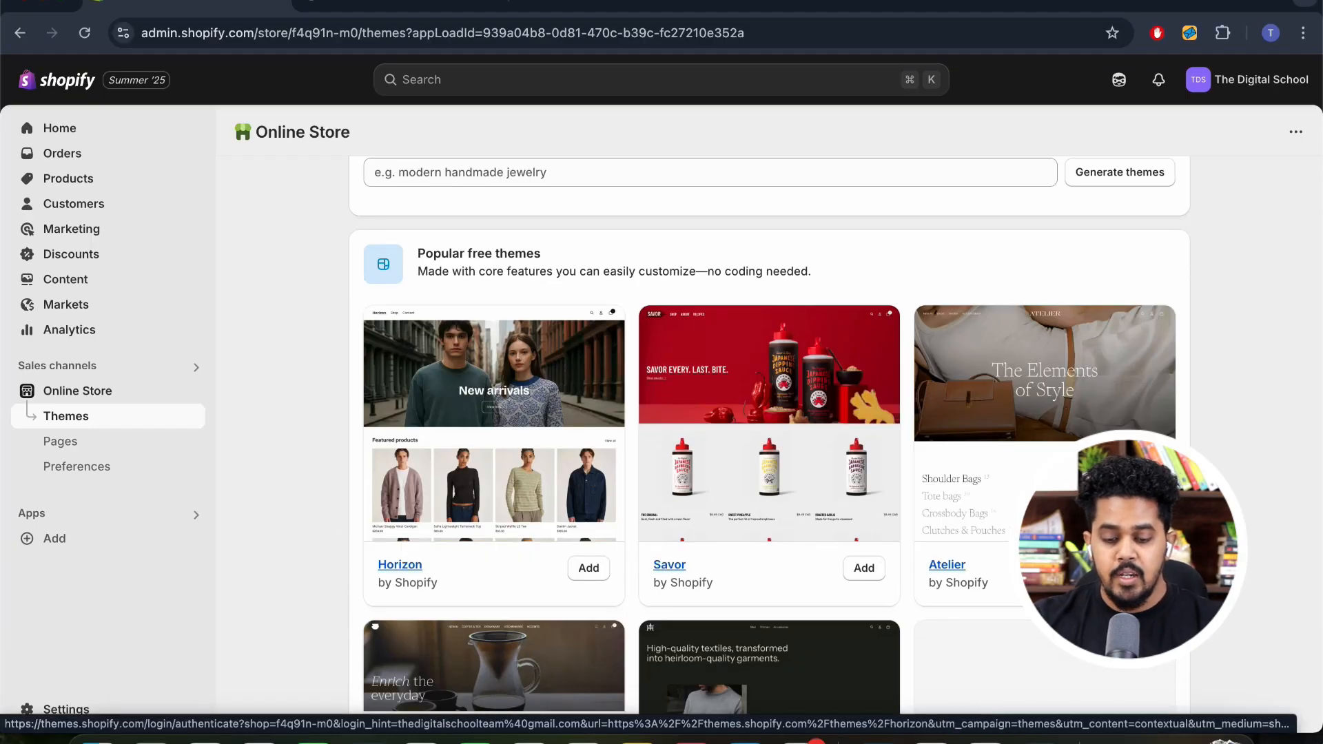
scroll(768, 441, "down", 1)
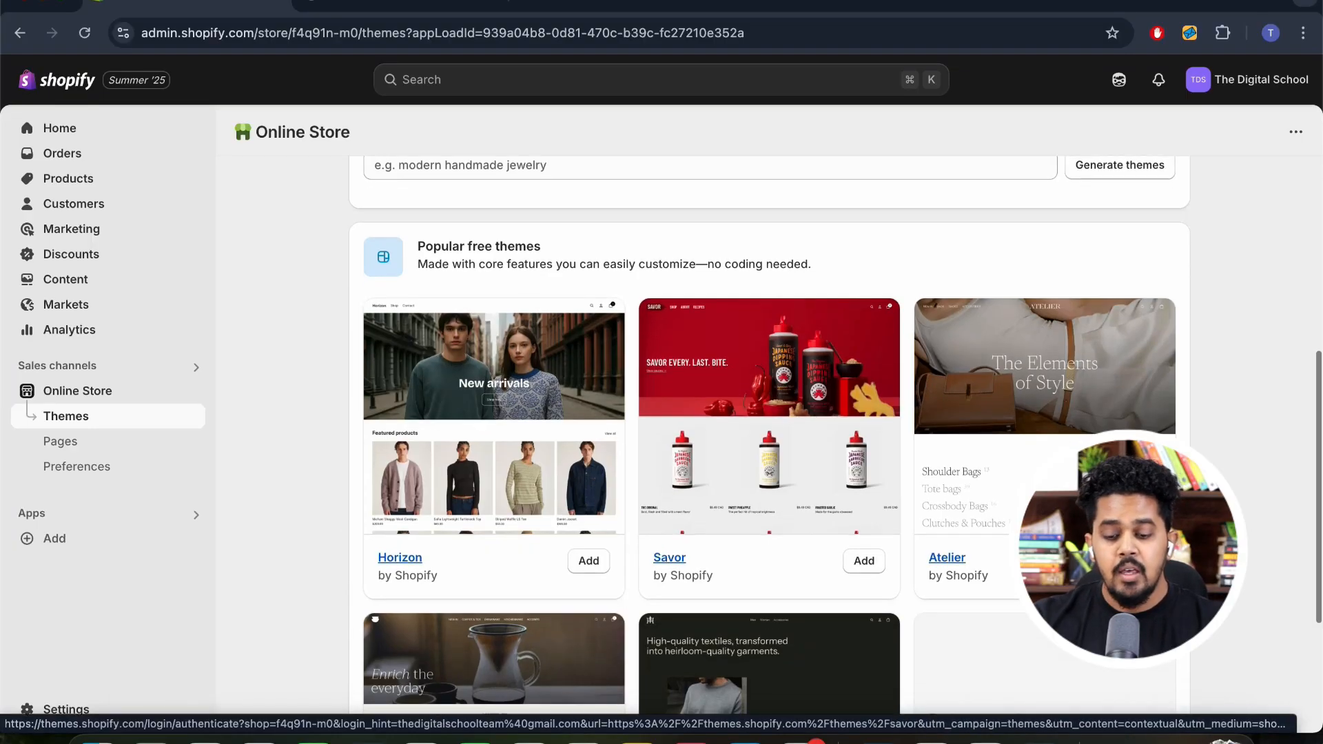
scroll(768, 441, "down", 3)
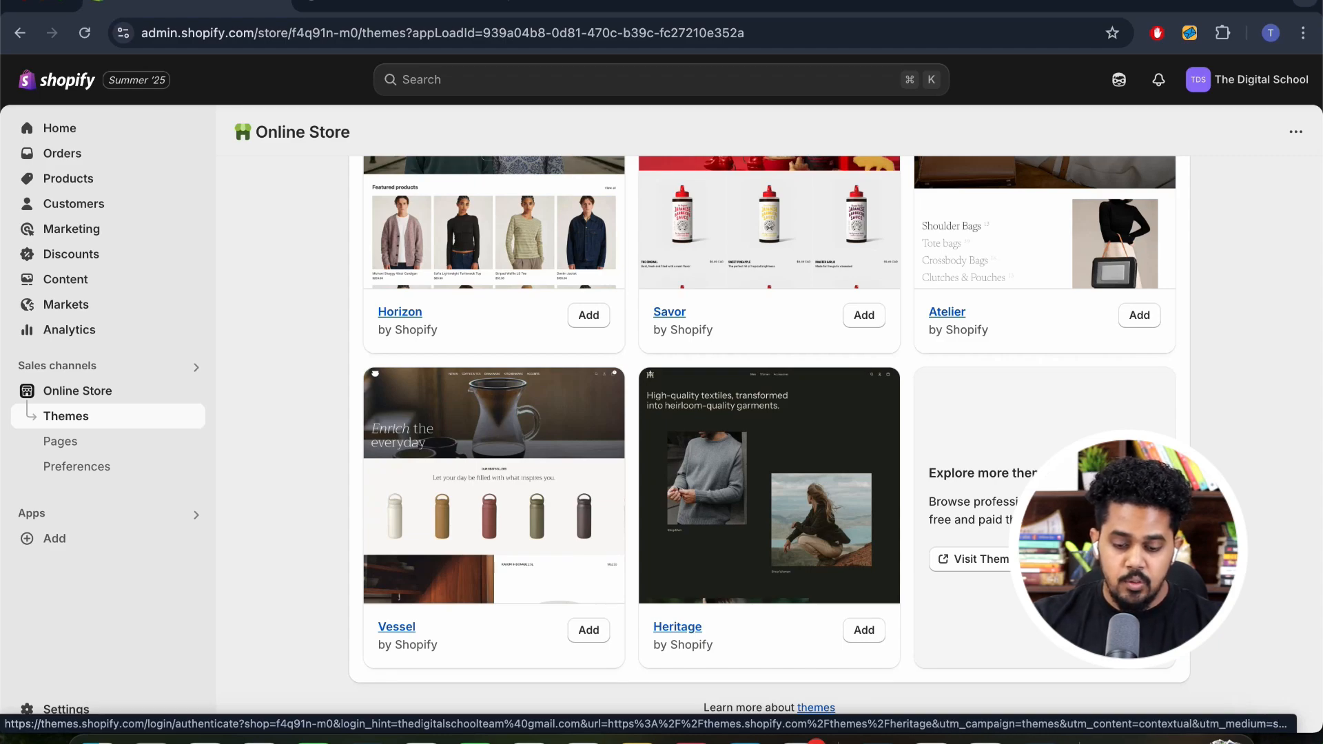
left_click(589, 629)
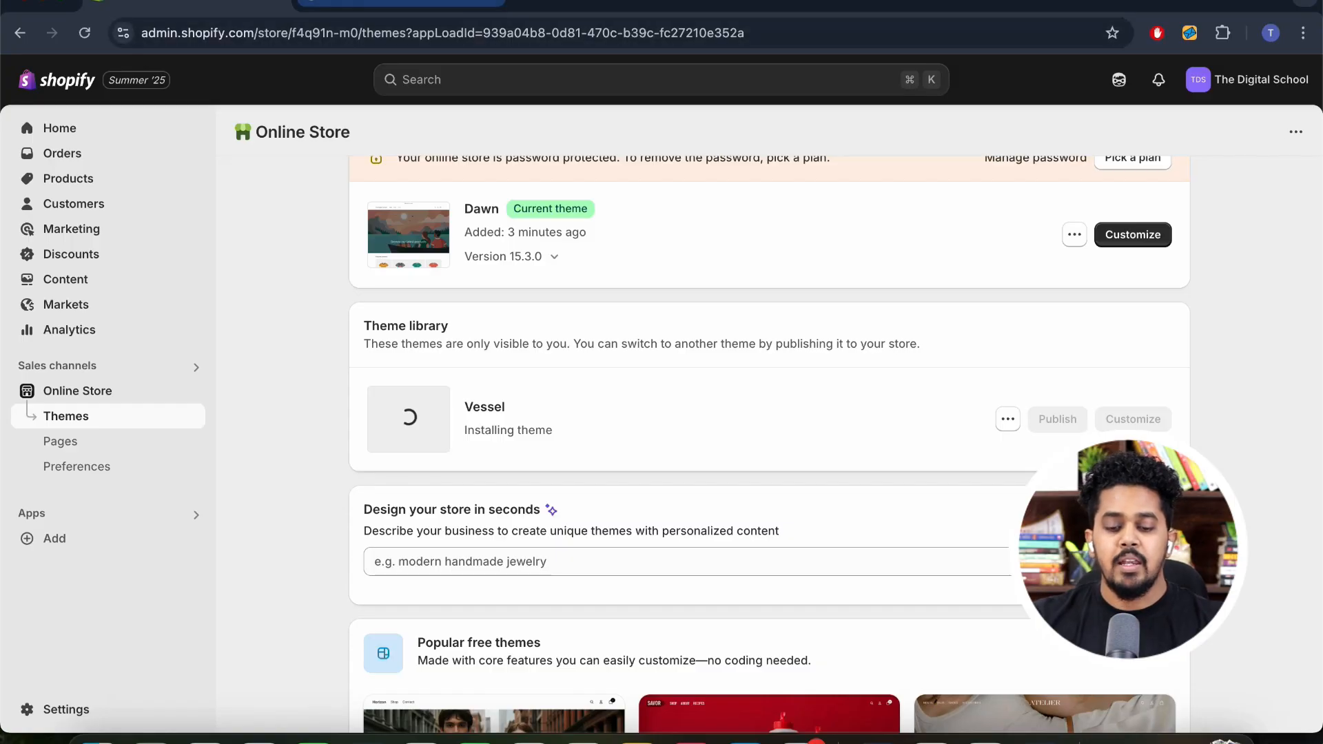
Switch back to the storefront preview and examine the home page of the current Dawn theme
left_click(403, 3)
scroll(662, 372, "down", 5)
scroll(661, 365, "down", 1)
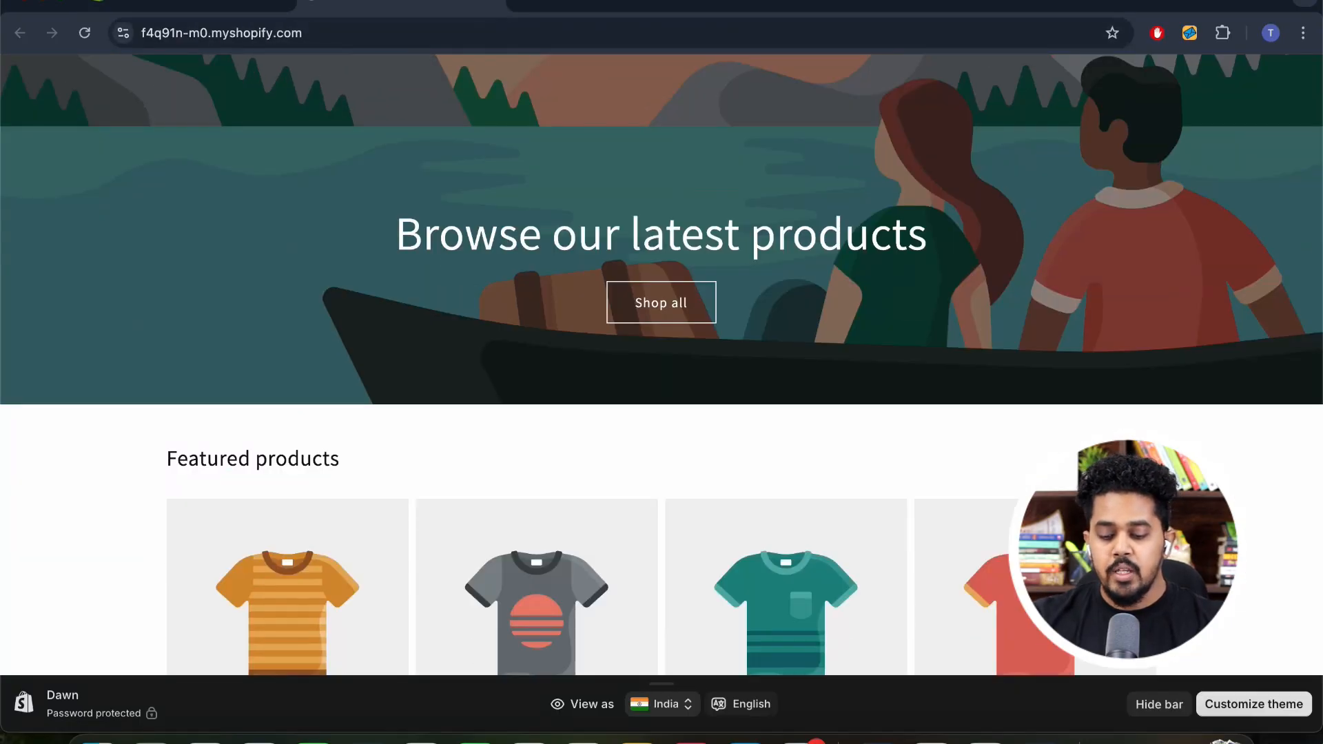
scroll(661, 365, "up", 5)
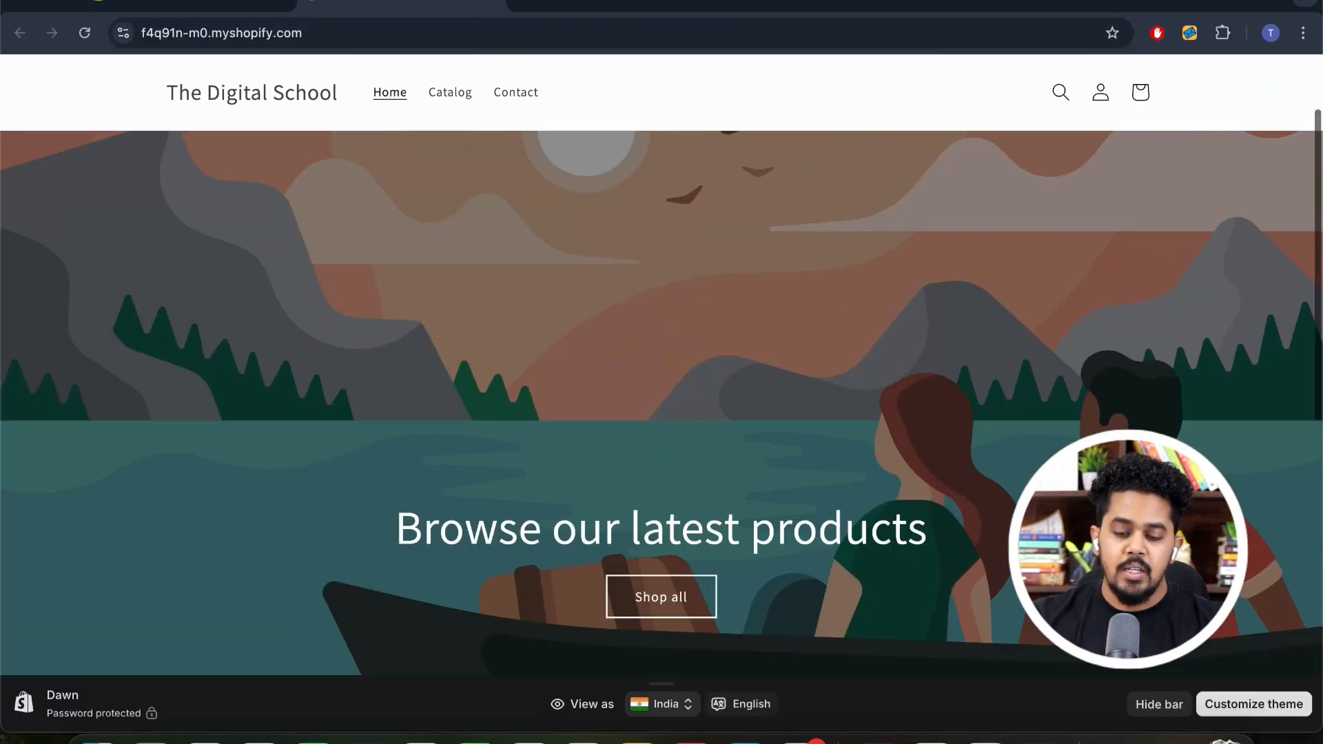
Finish looking over the Dawn home page, and publish the Vessel theme from the theme library
scroll(662, 365, "down", 8)
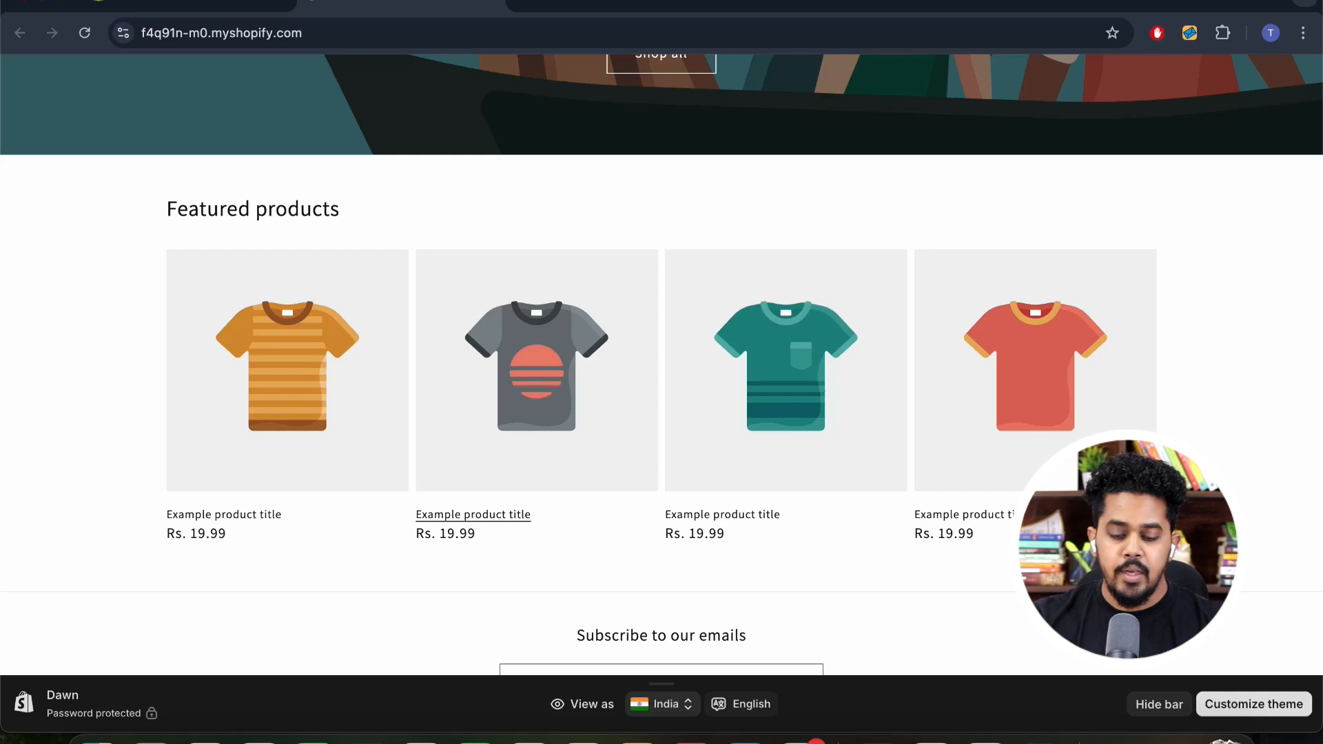
scroll(536, 386, "up", 8)
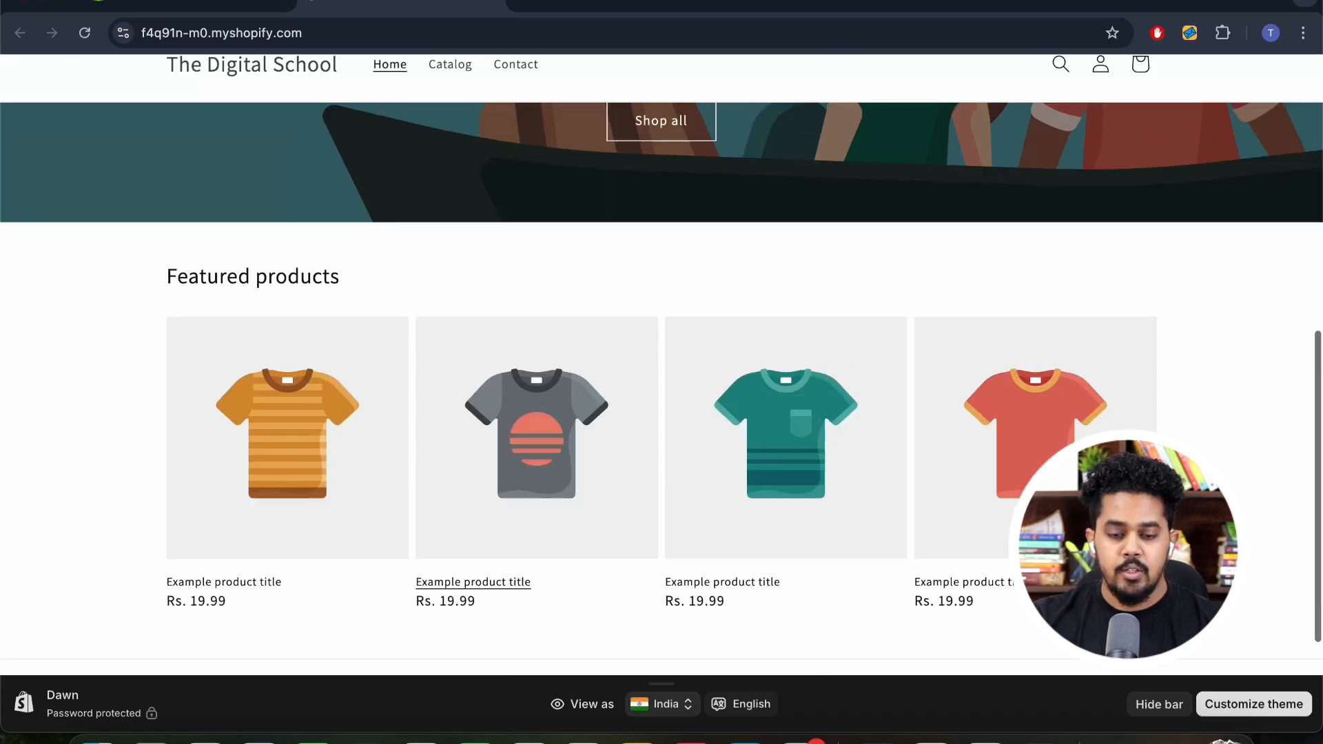
left_click(188, 3)
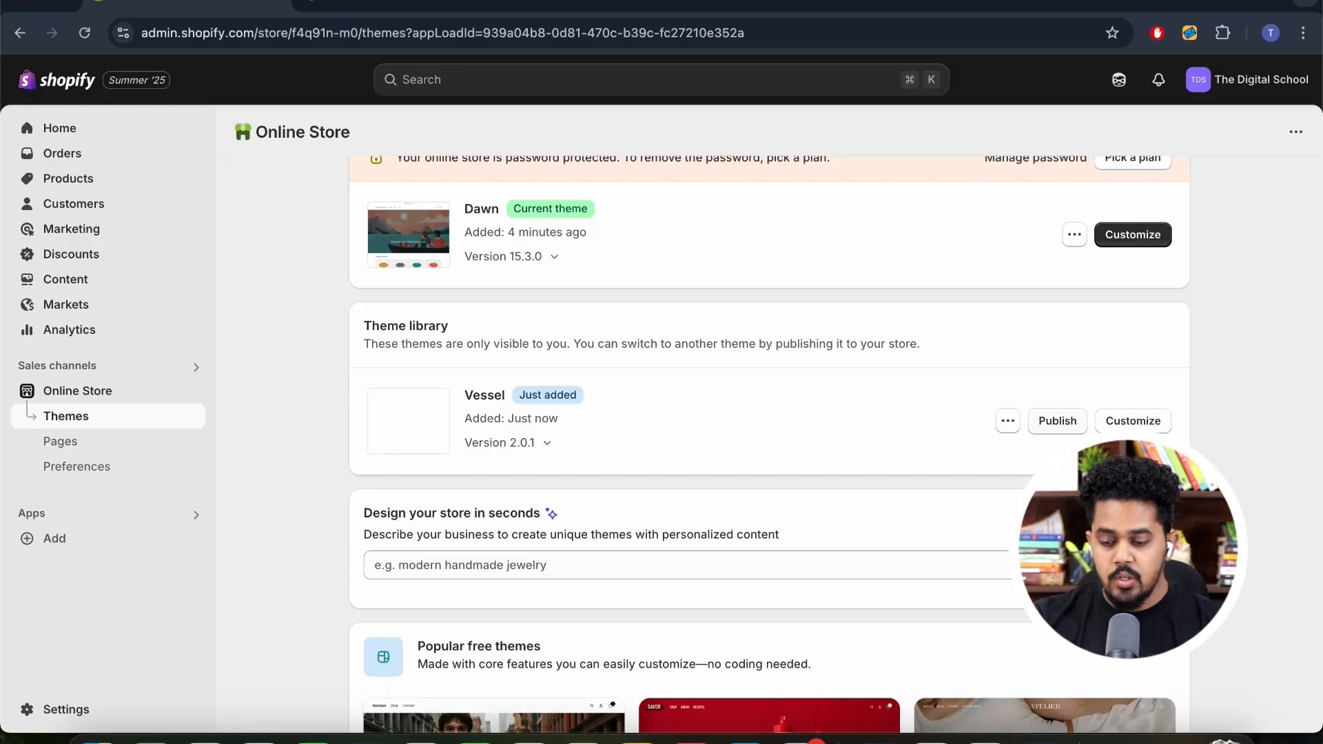
left_click(1057, 420)
left_click(891, 544)
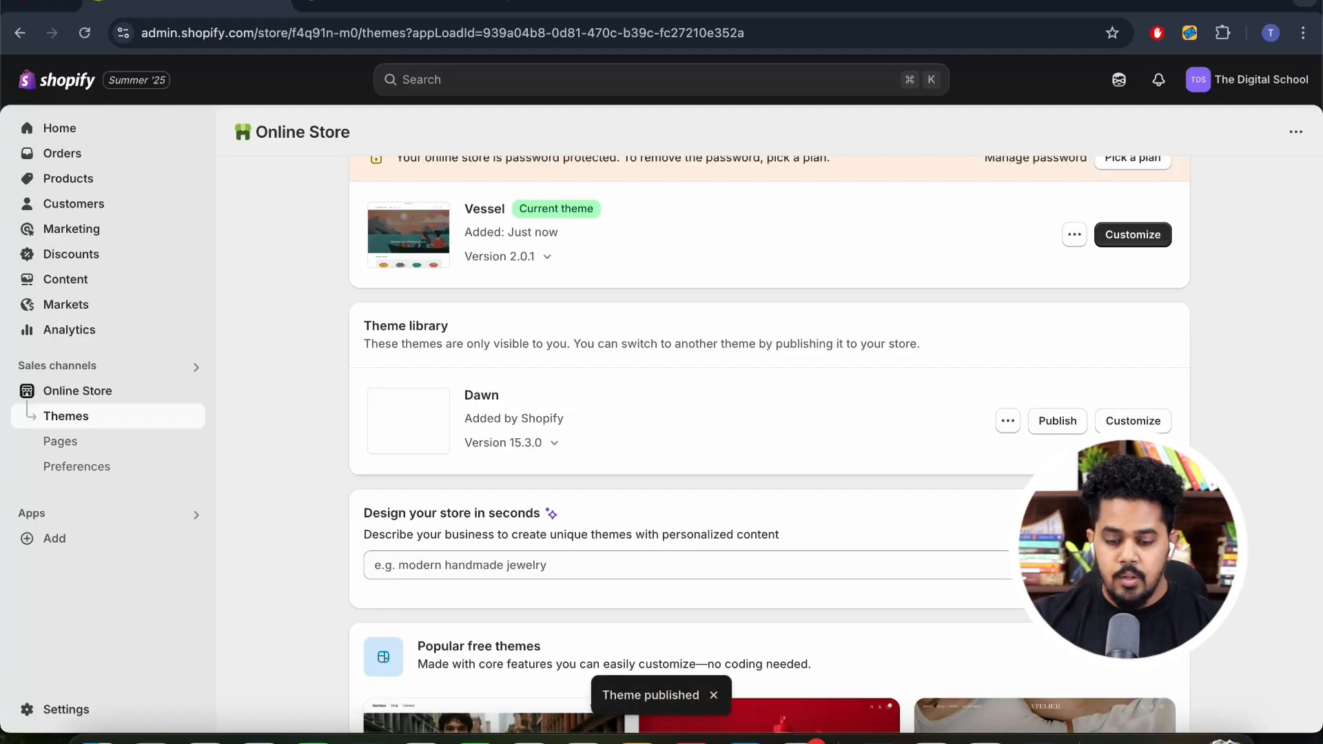
Reload the storefront preview after the theme switch and look through its home page to check which theme it shows
left_click(401, 3)
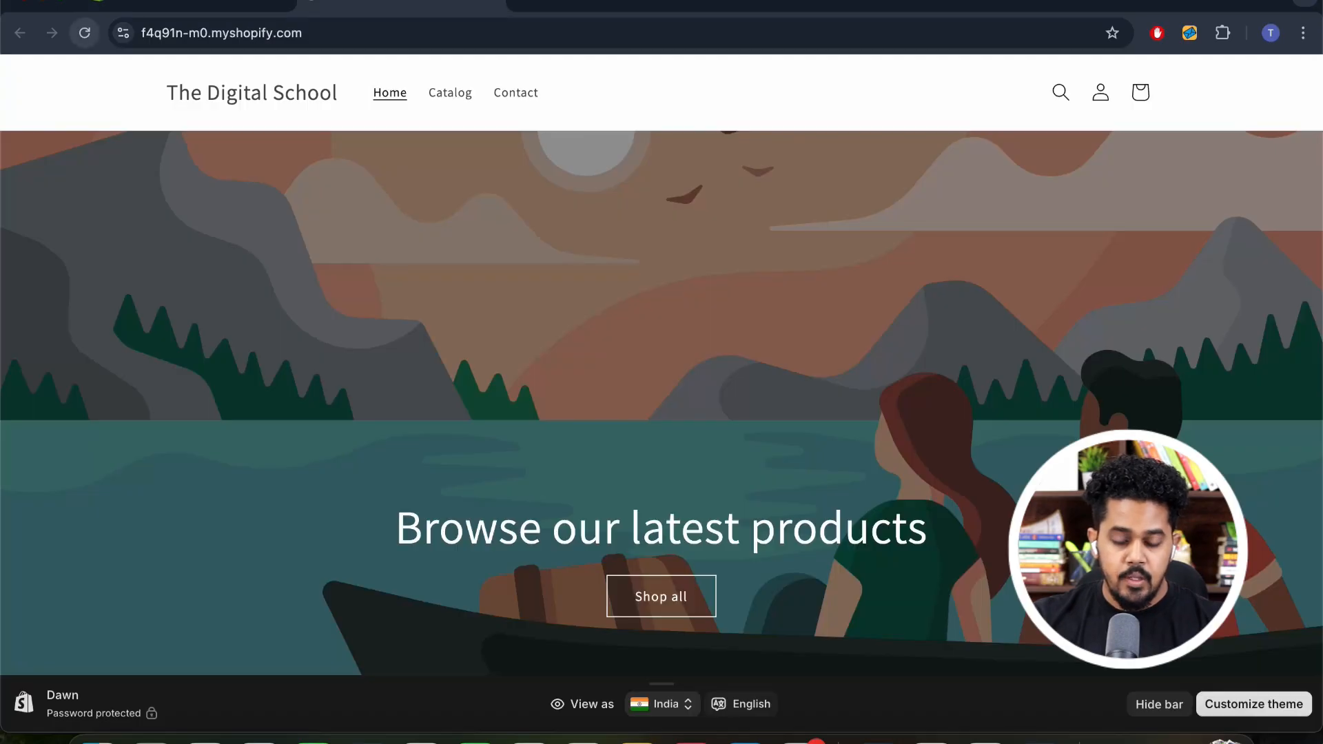
left_click(84, 32)
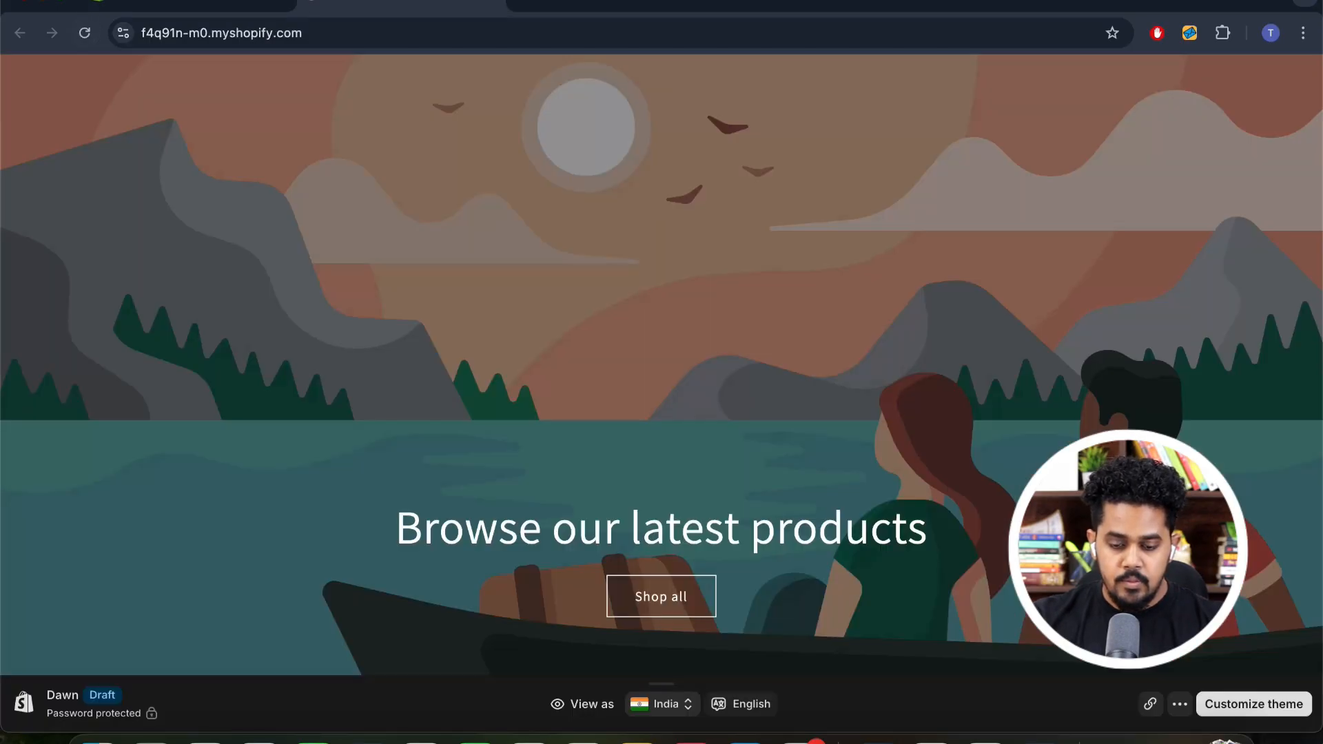
scroll(661, 365, "down", 5)
scroll(661, 365, "up", 7)
scroll(661, 365, "down", 10)
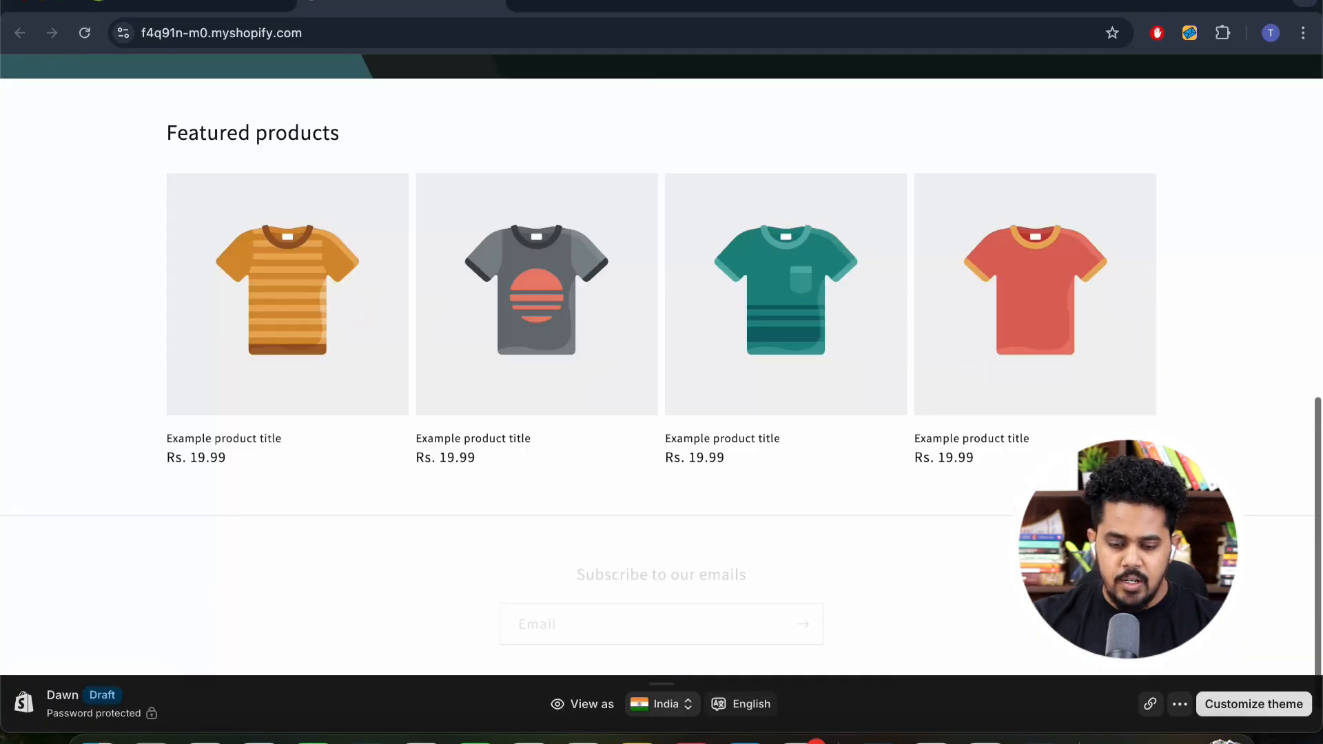
scroll(482, 386, "up", 10)
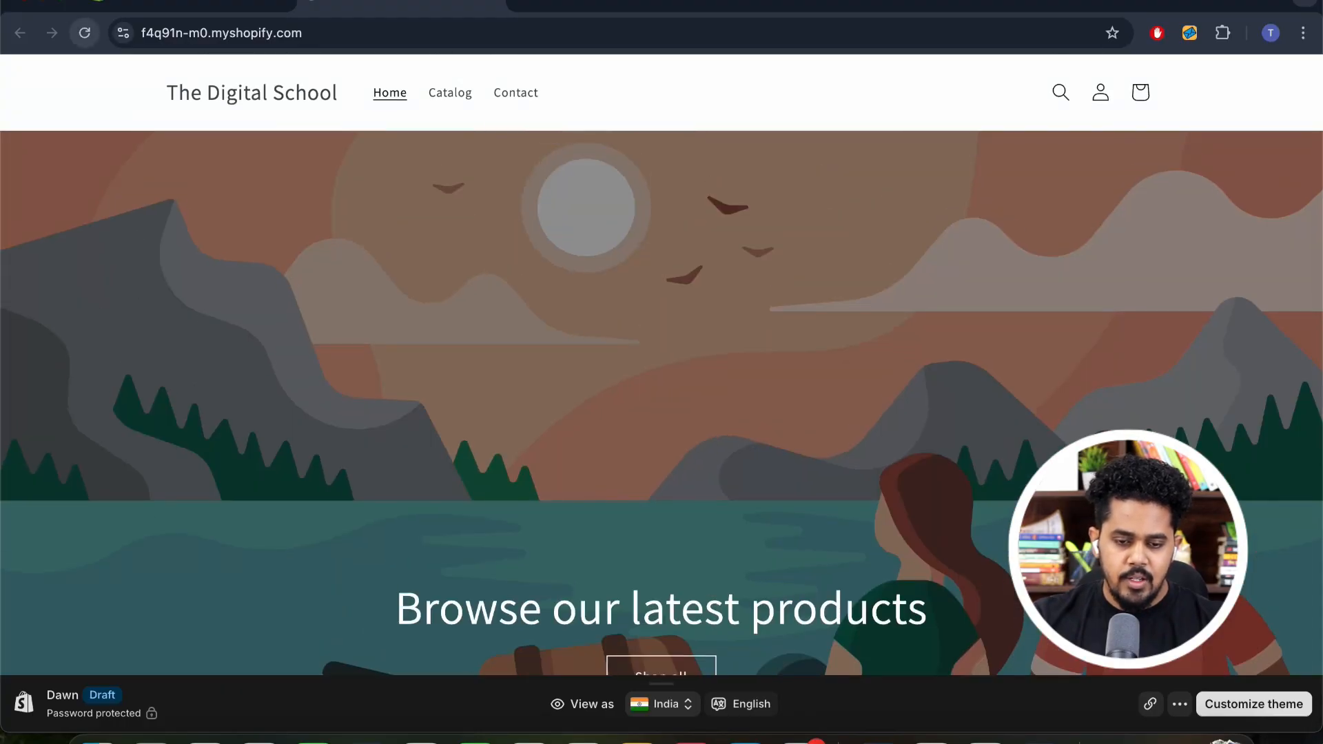
left_click(84, 32)
scroll(661, 365, "down", 10)
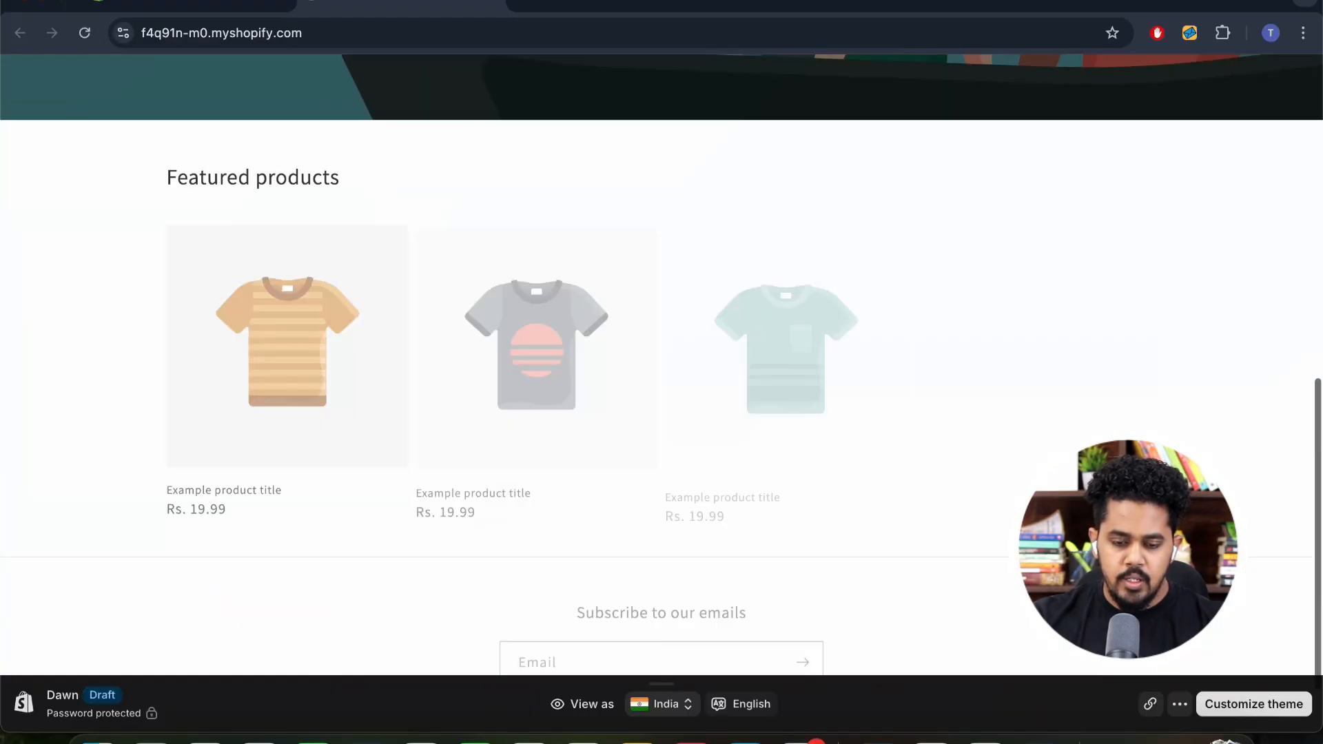
Return to the store admin and republish the Dawn theme in place of Vessel
left_click(189, 3)
scroll(768, 444, "down", 2)
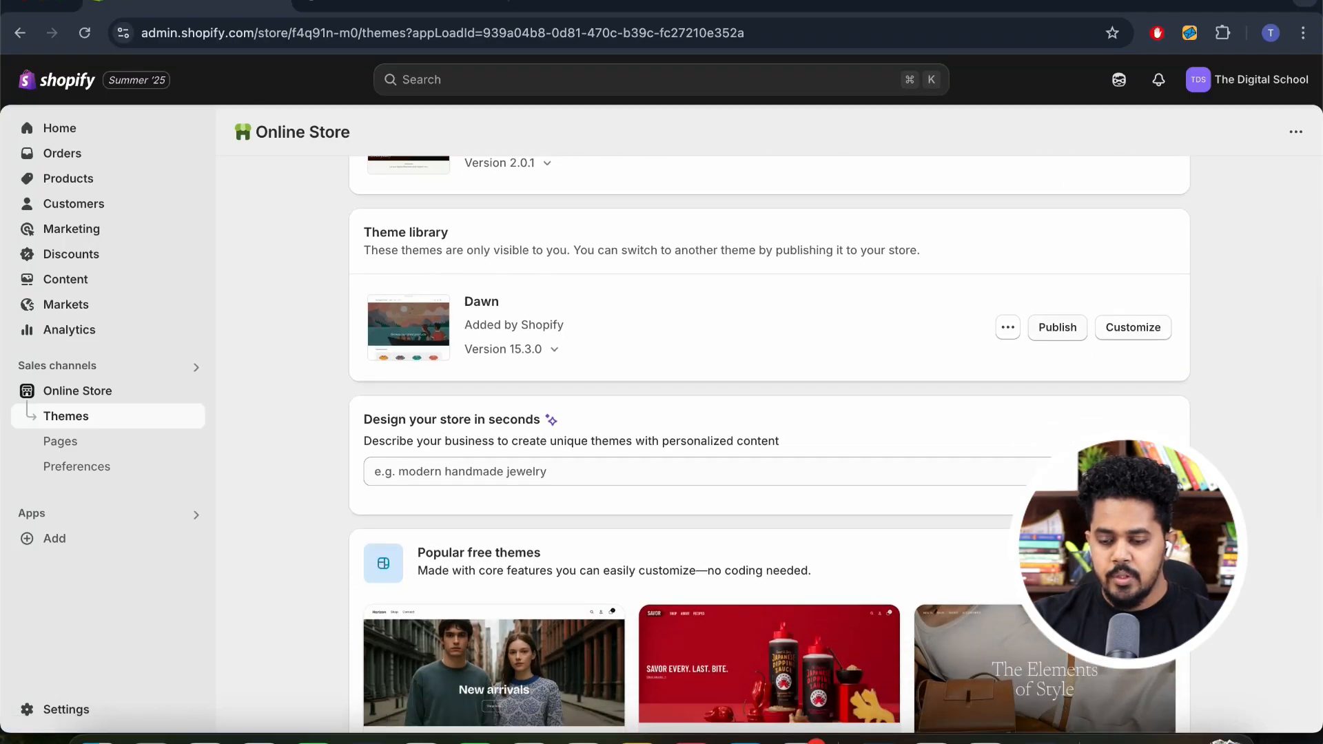
left_click(1057, 327)
left_click(892, 544)
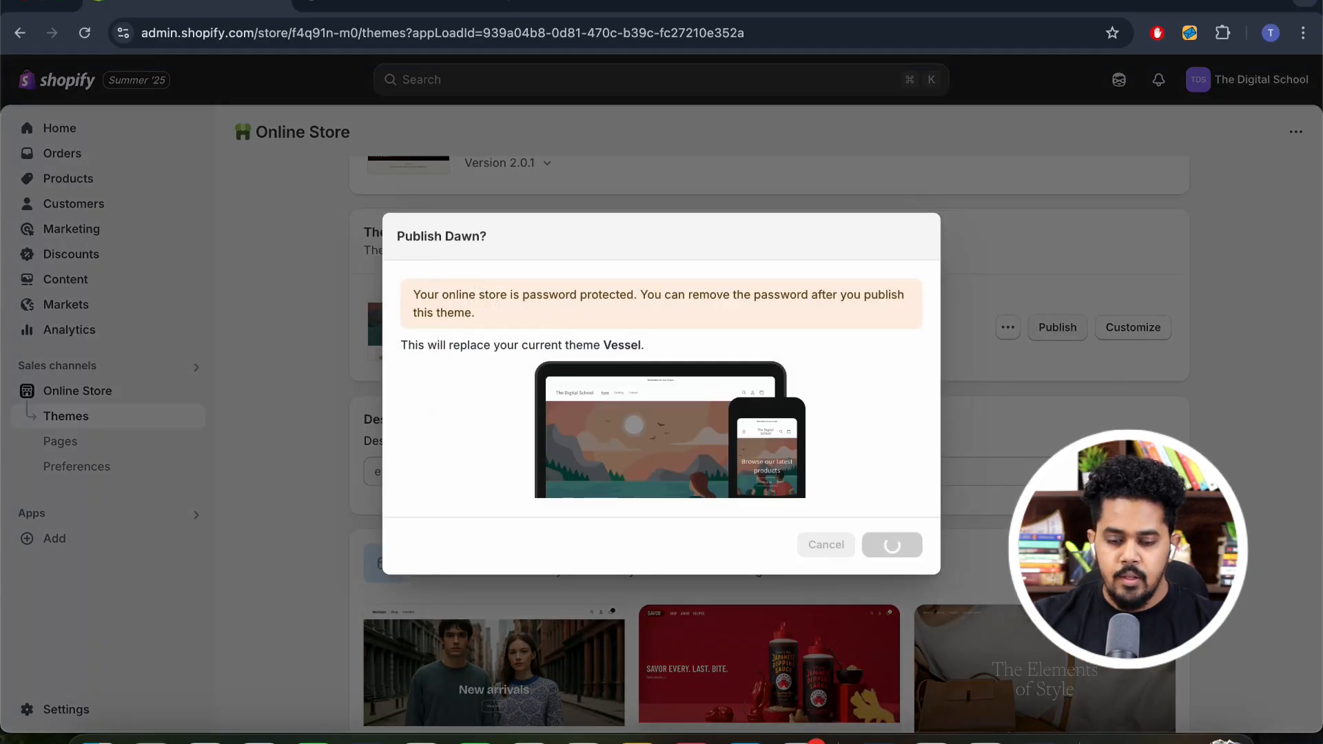
scroll(667, 281, "up", 6)
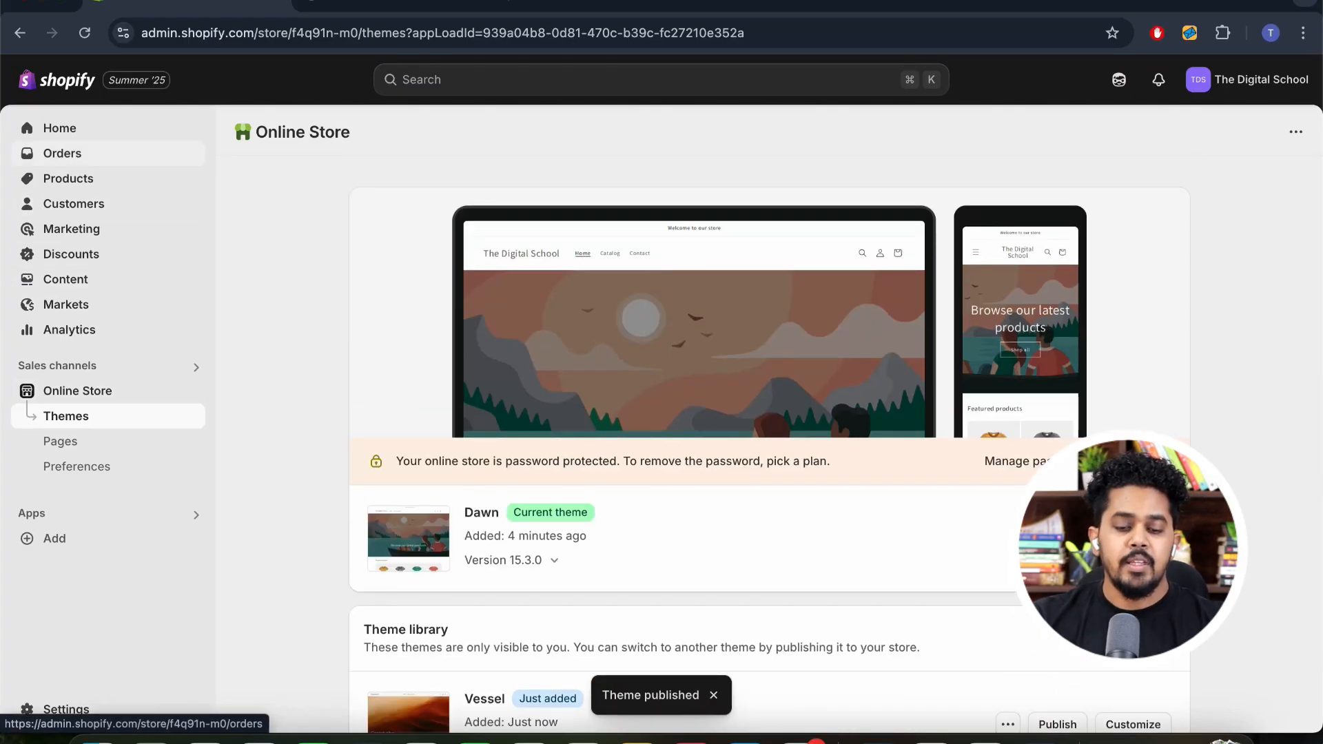
Look at the store's Orders page, and start adding a new product from the Products page
left_click(62, 153)
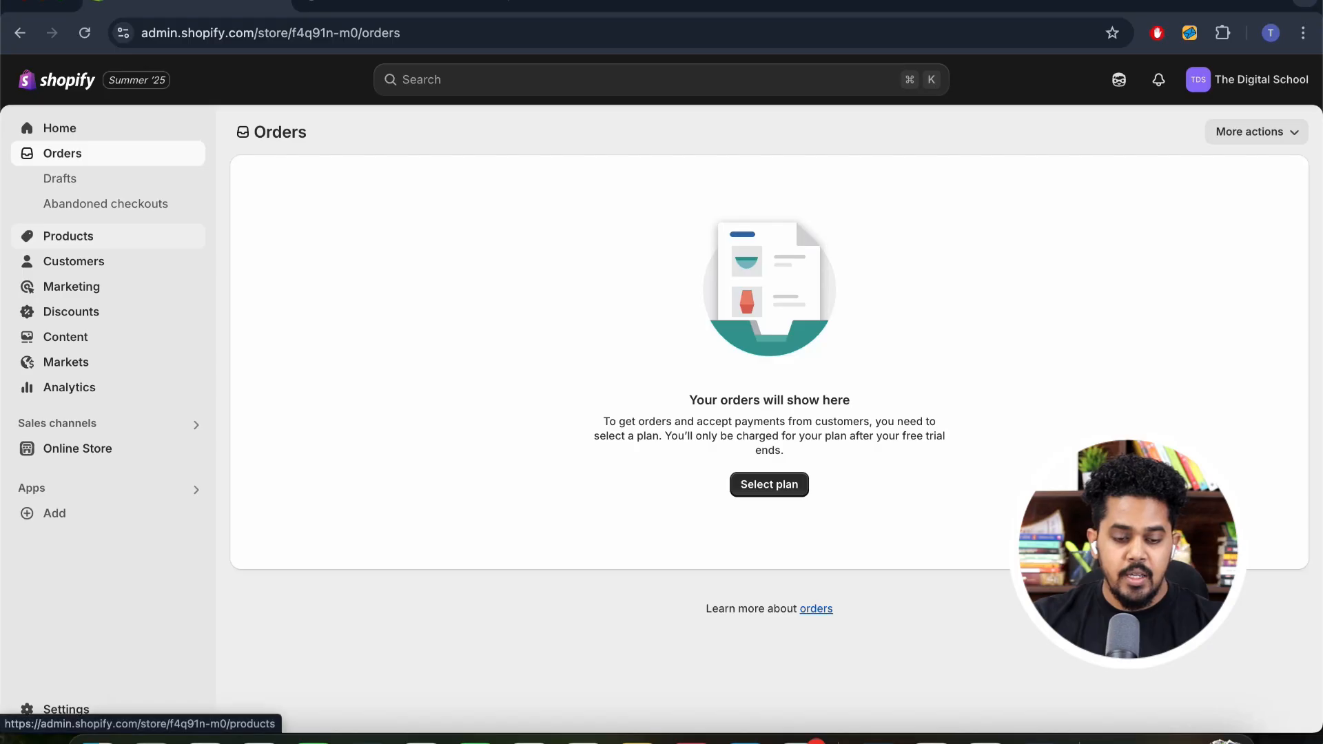
left_click(68, 236)
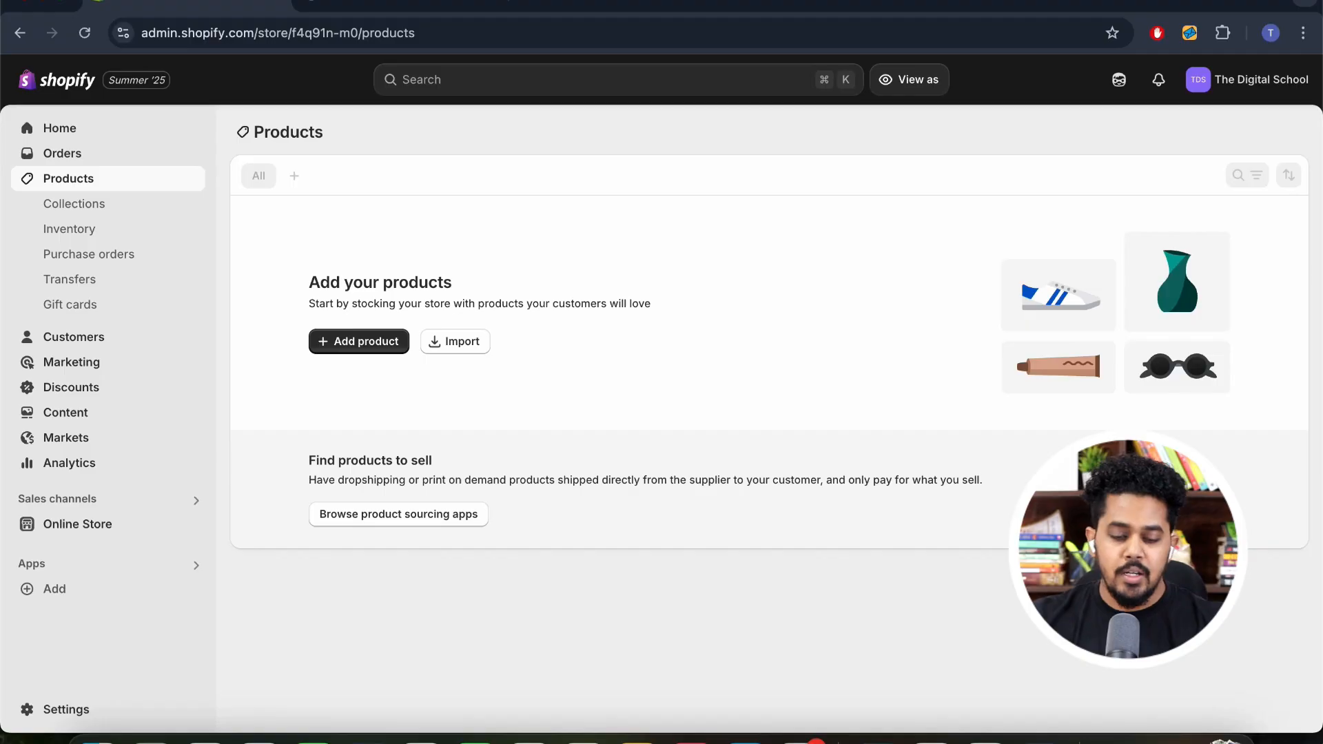
left_click(358, 341)
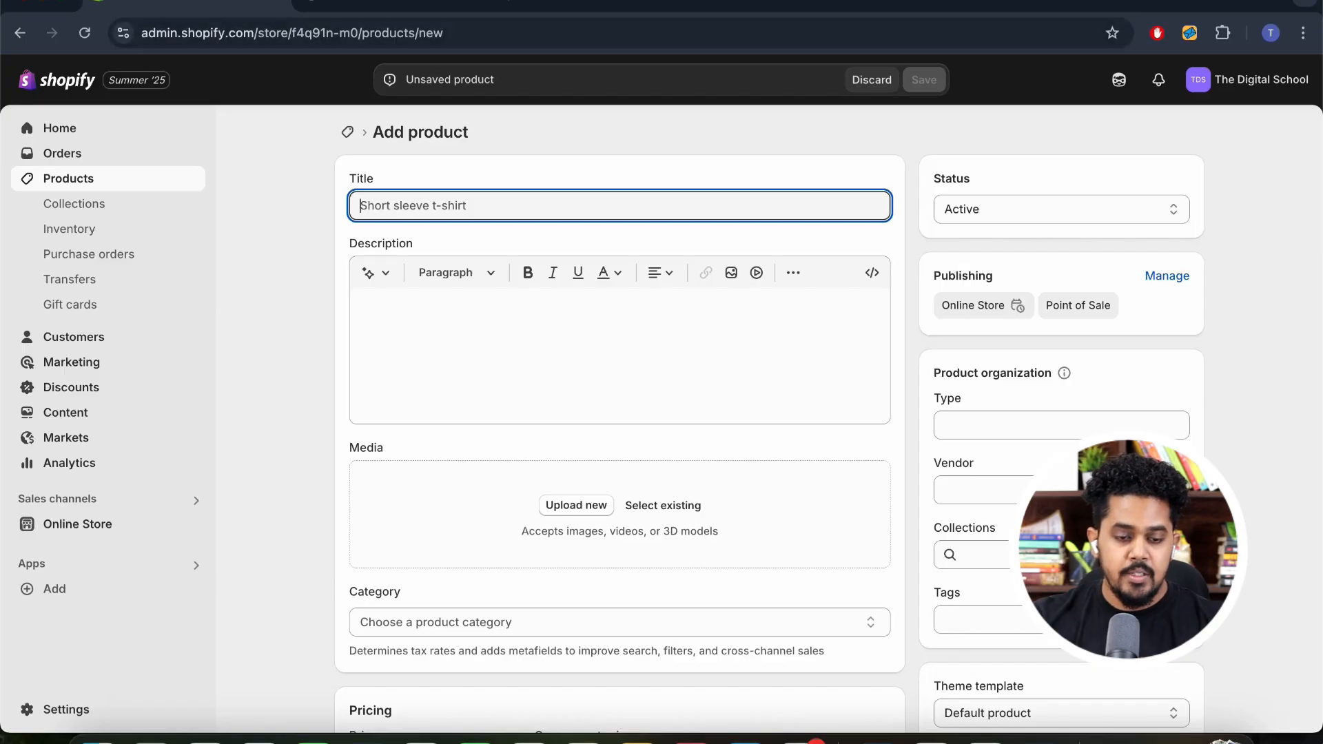
Copy the Product 1 heading from ChatGPT into the product title, trimming it to "Urban Street Graphic T-Shirt"
key("super+ctrl+f")
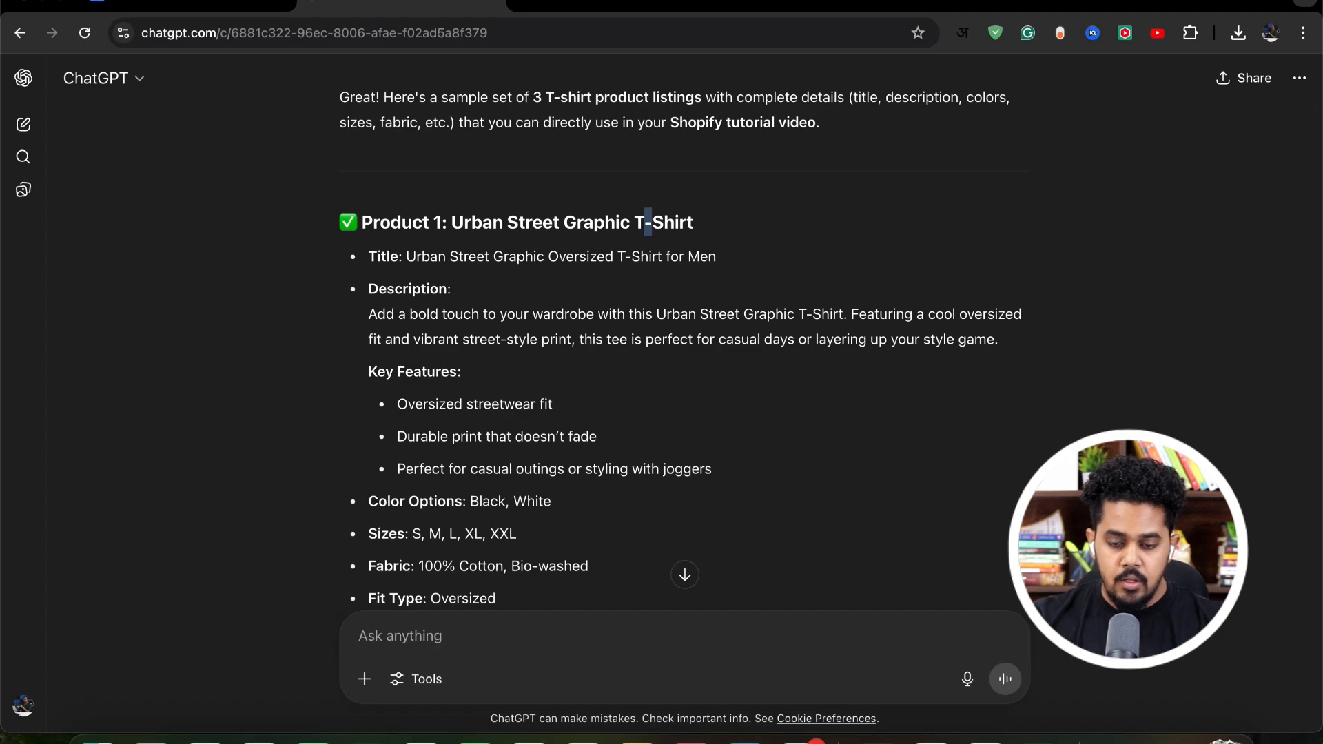
triple_click(646, 222)
right_click(644, 219)
left_click(667, 258)
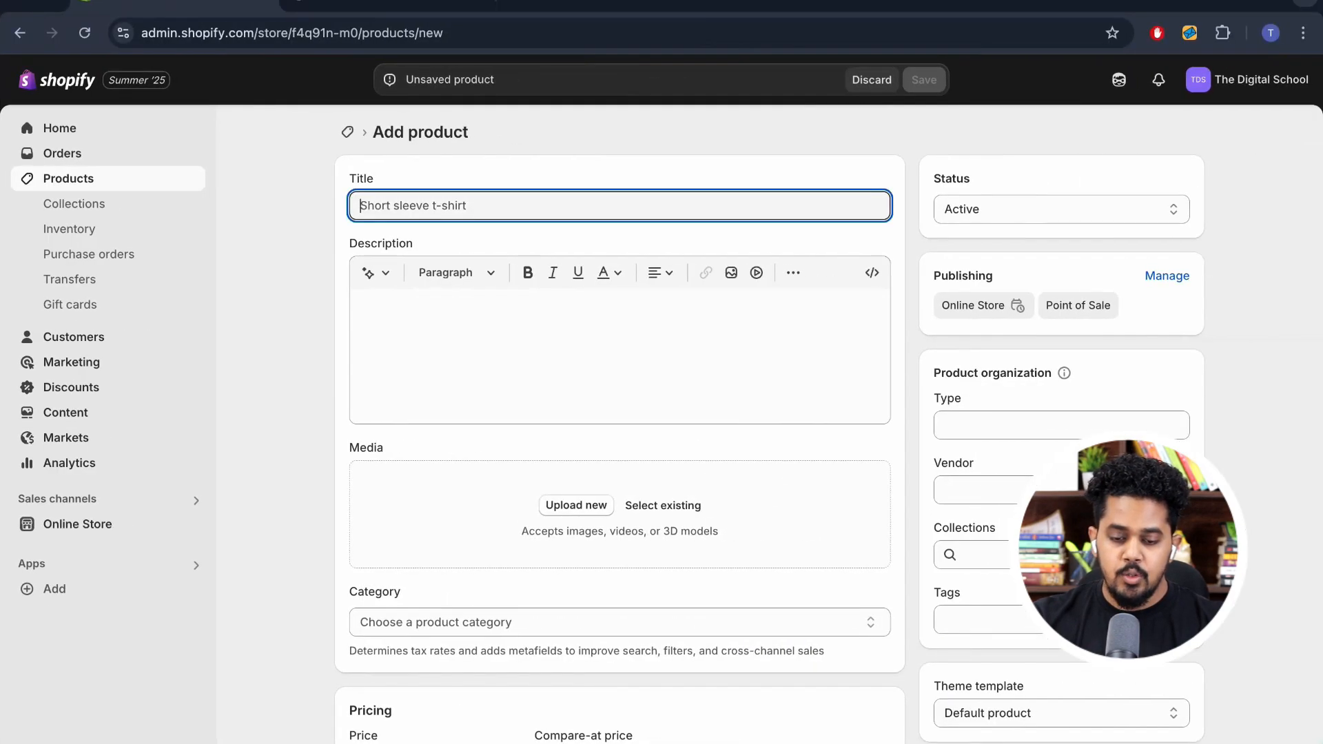
right_click(584, 200)
left_click(607, 356)
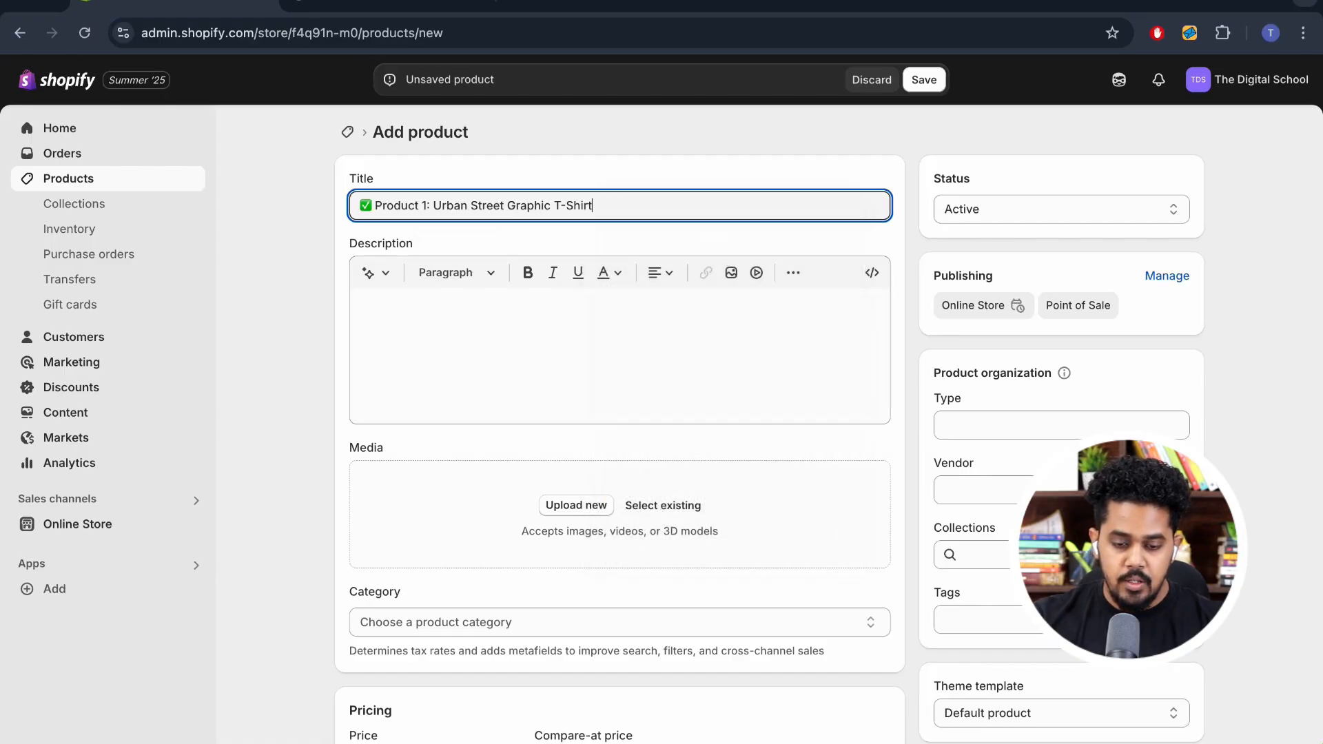
left_click_drag(433, 206, 358, 206)
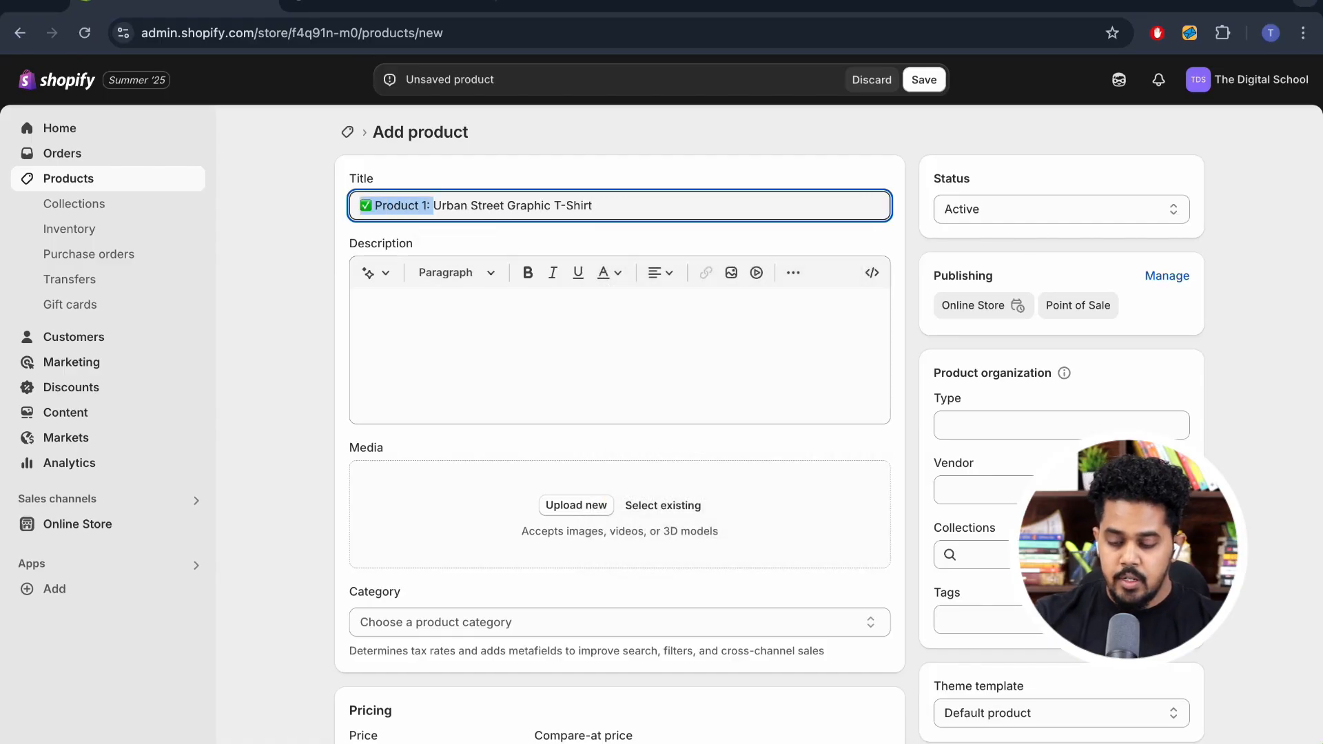
key("BackSpace")
Copy Product 1's description paragraph and key features list from ChatGPT into the new product's description
left_click(385, 310)
key("ctrl+Left")
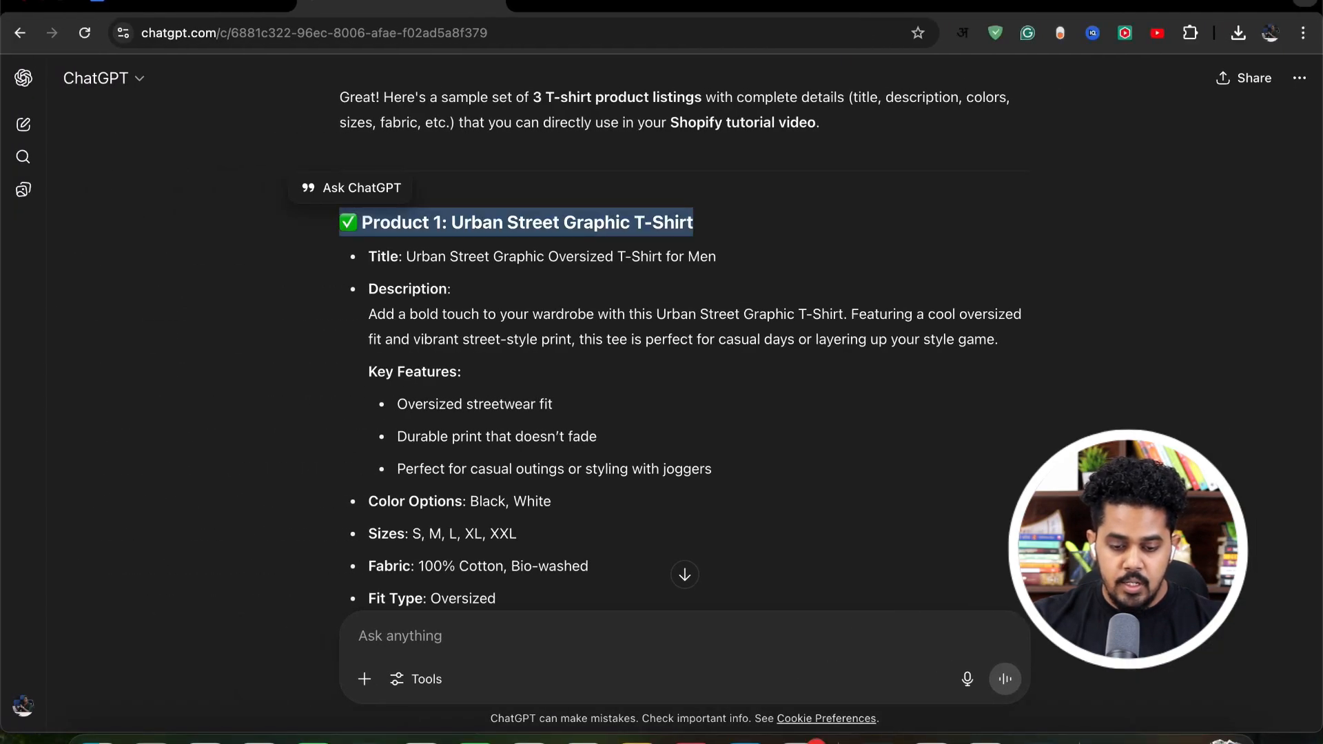
left_click_drag(369, 314, 711, 469)
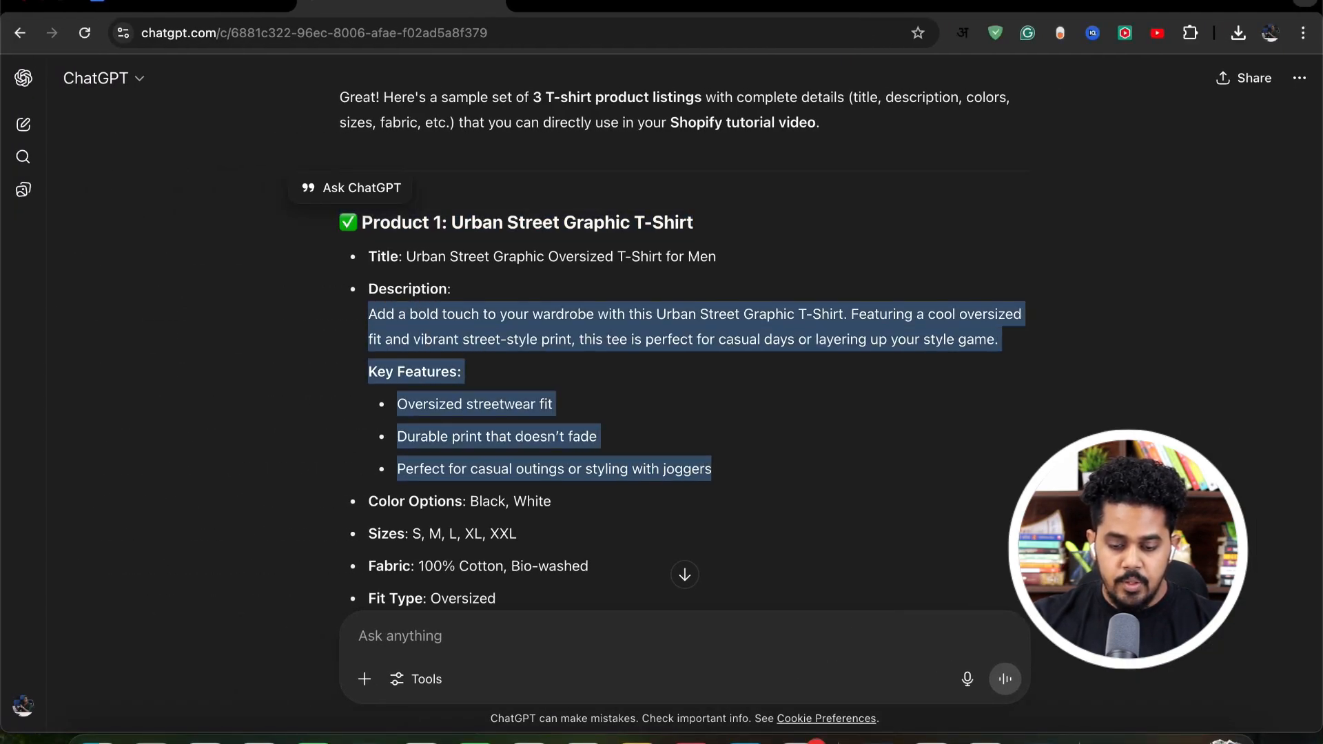
right_click(437, 345)
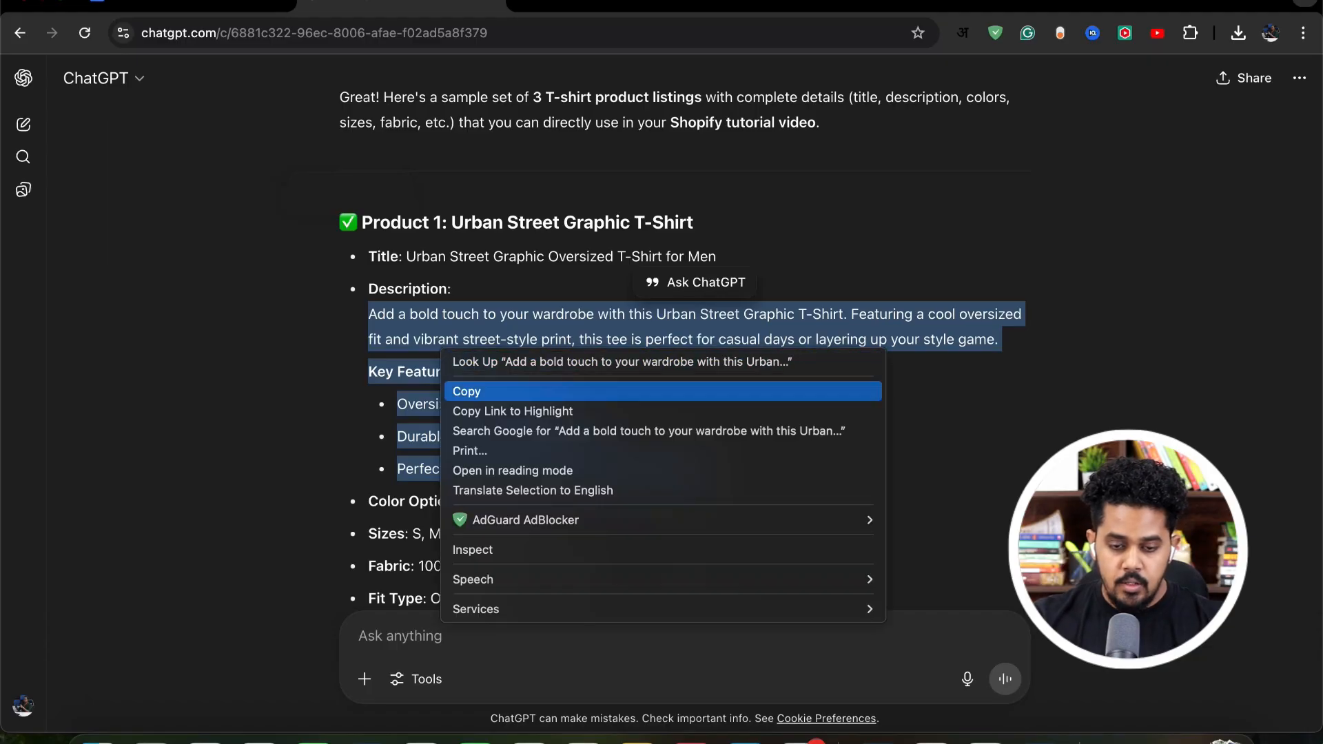
left_click(483, 391)
key("ctrl+Right")
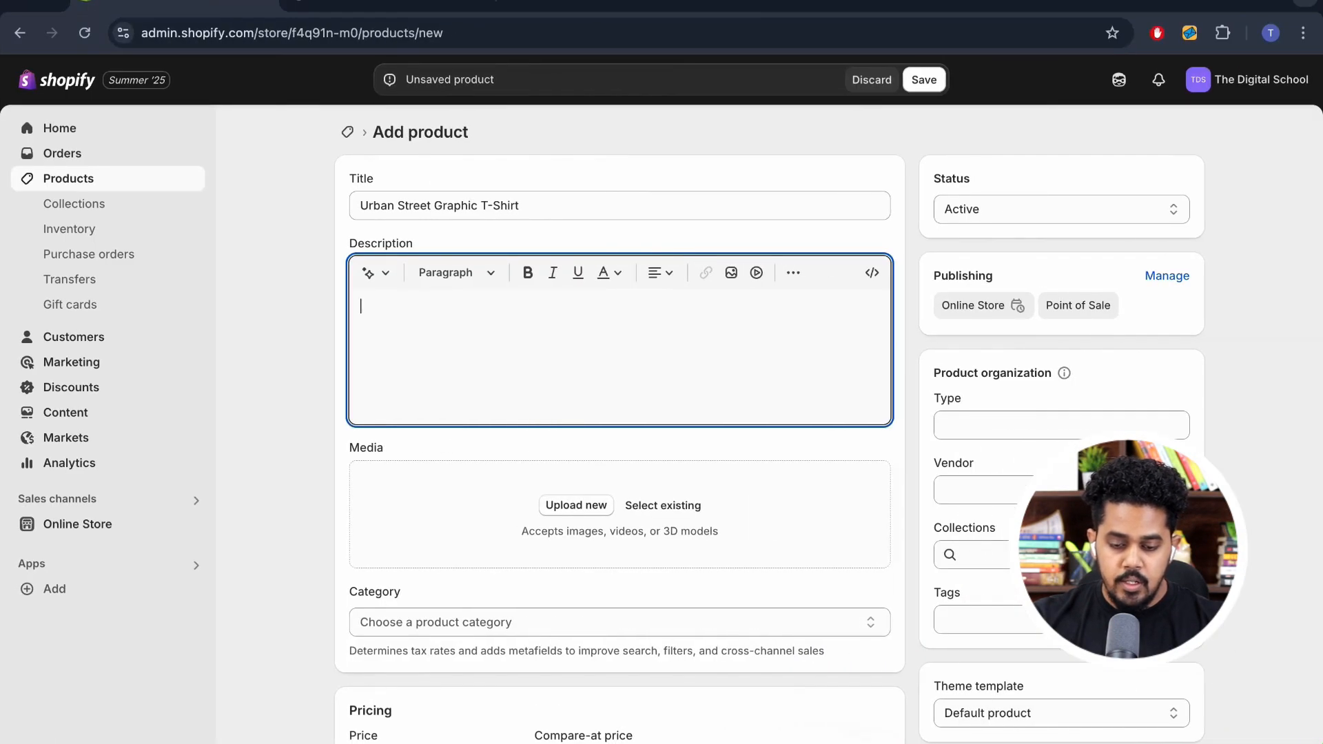
right_click(578, 320)
left_click(510, 365)
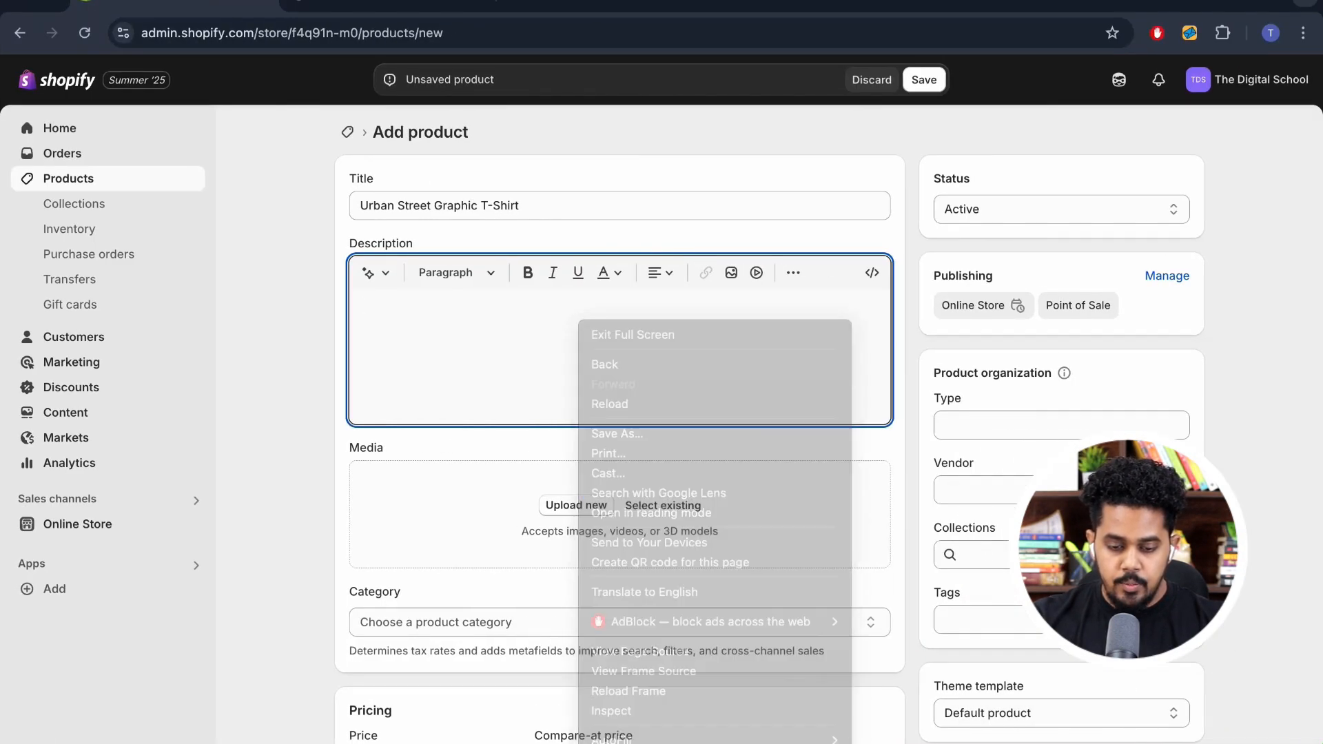
right_click(496, 330)
key("super+v")
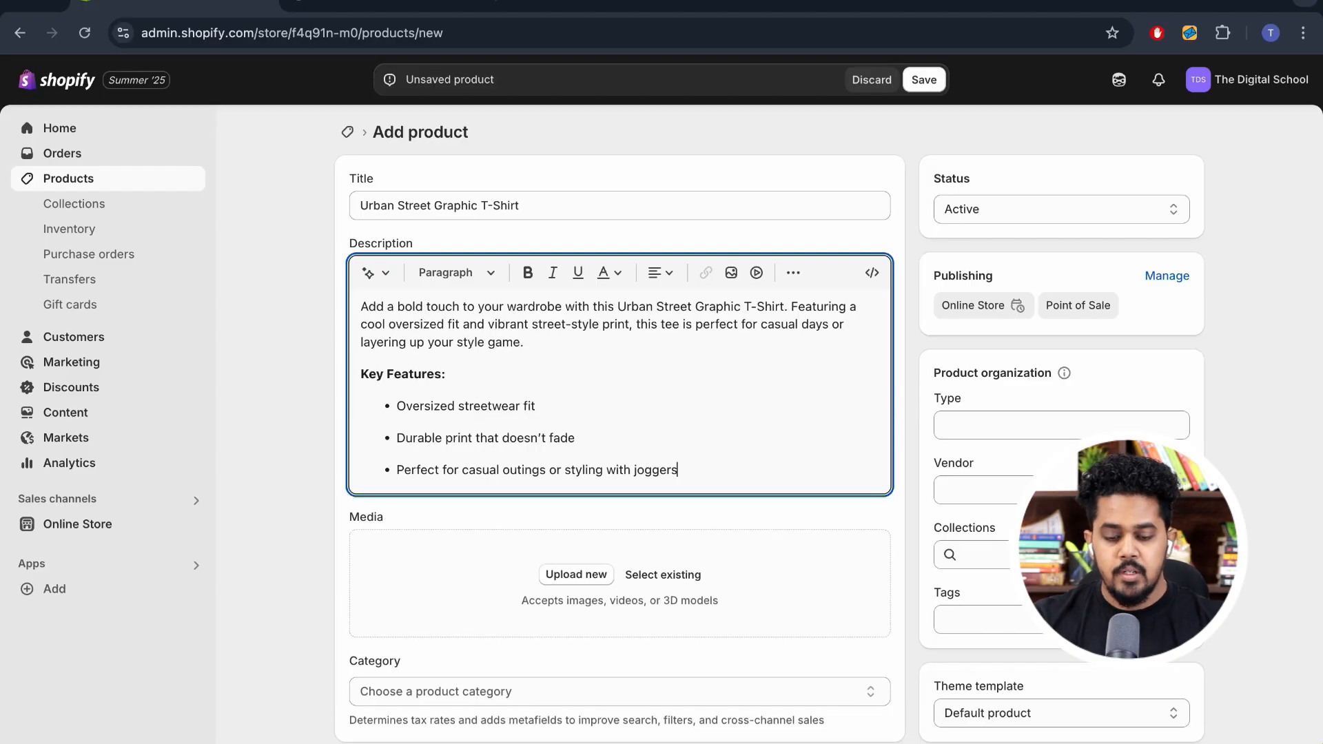
right_click(447, 341)
left_click(446, 341)
Upload the first three JPEG images from the Shopify folder in Downloads as the product's media, and check the product form
scroll(446, 342, "down", 4)
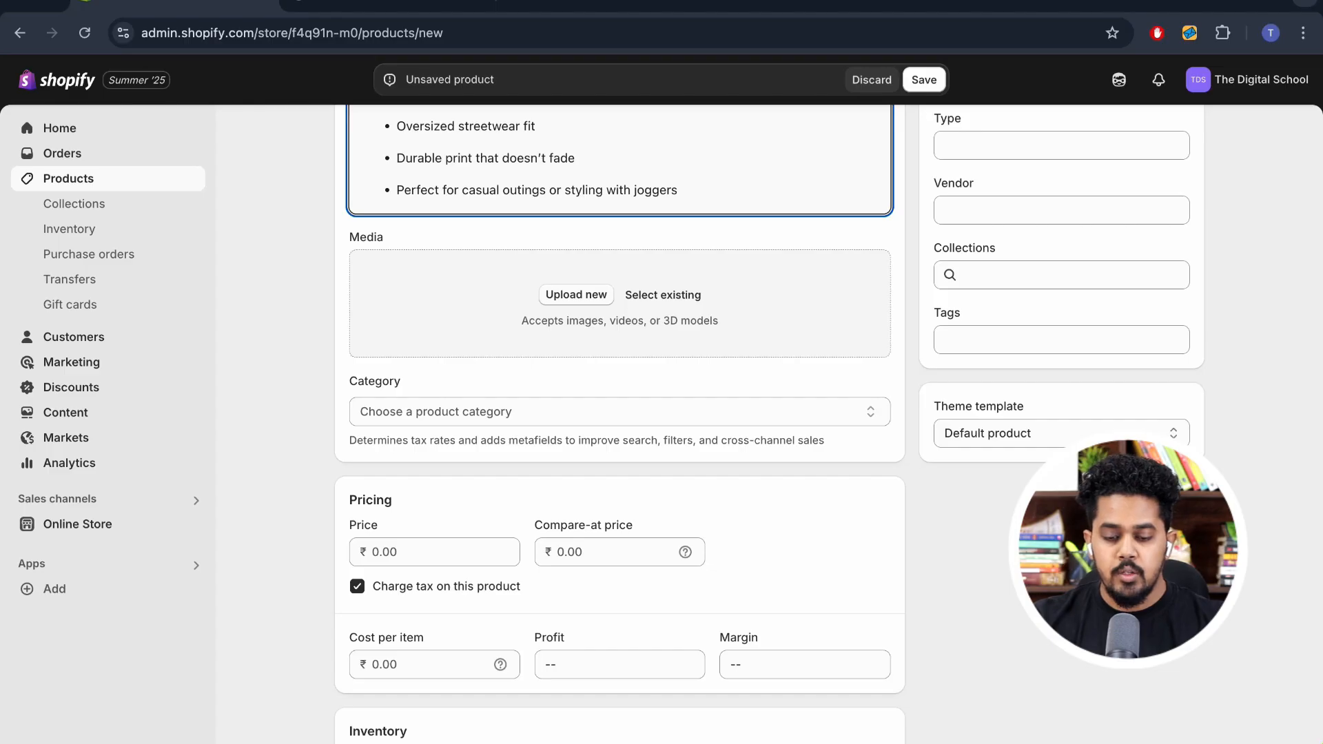
left_click(591, 296)
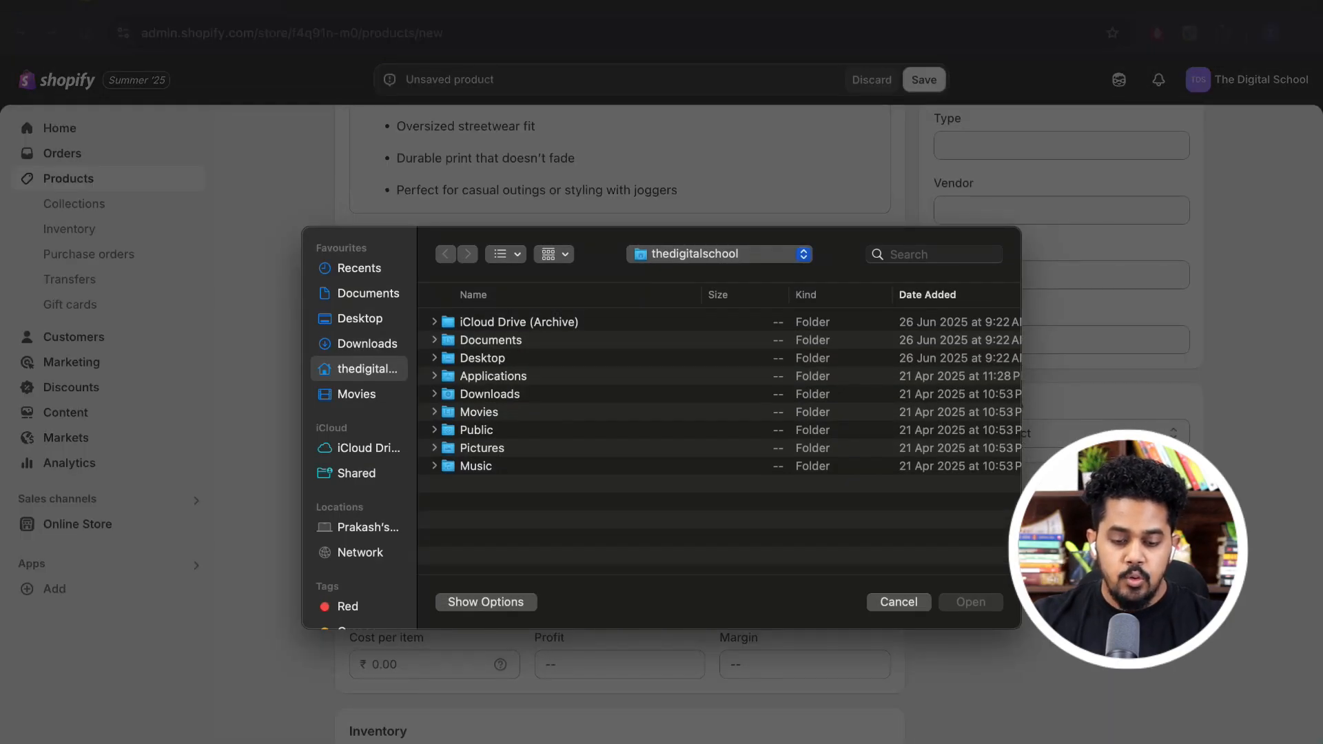
left_click(367, 344)
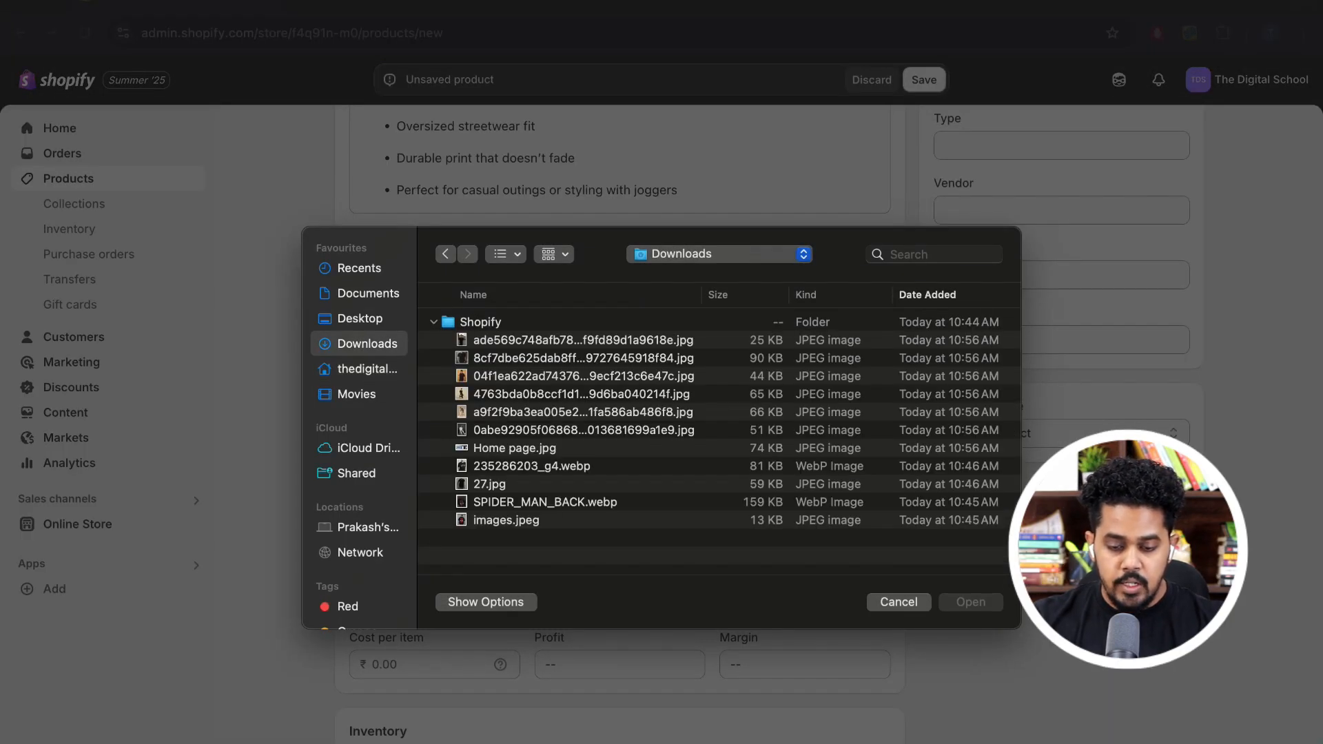
left_click(583, 340)
left_click(583, 358, "super")
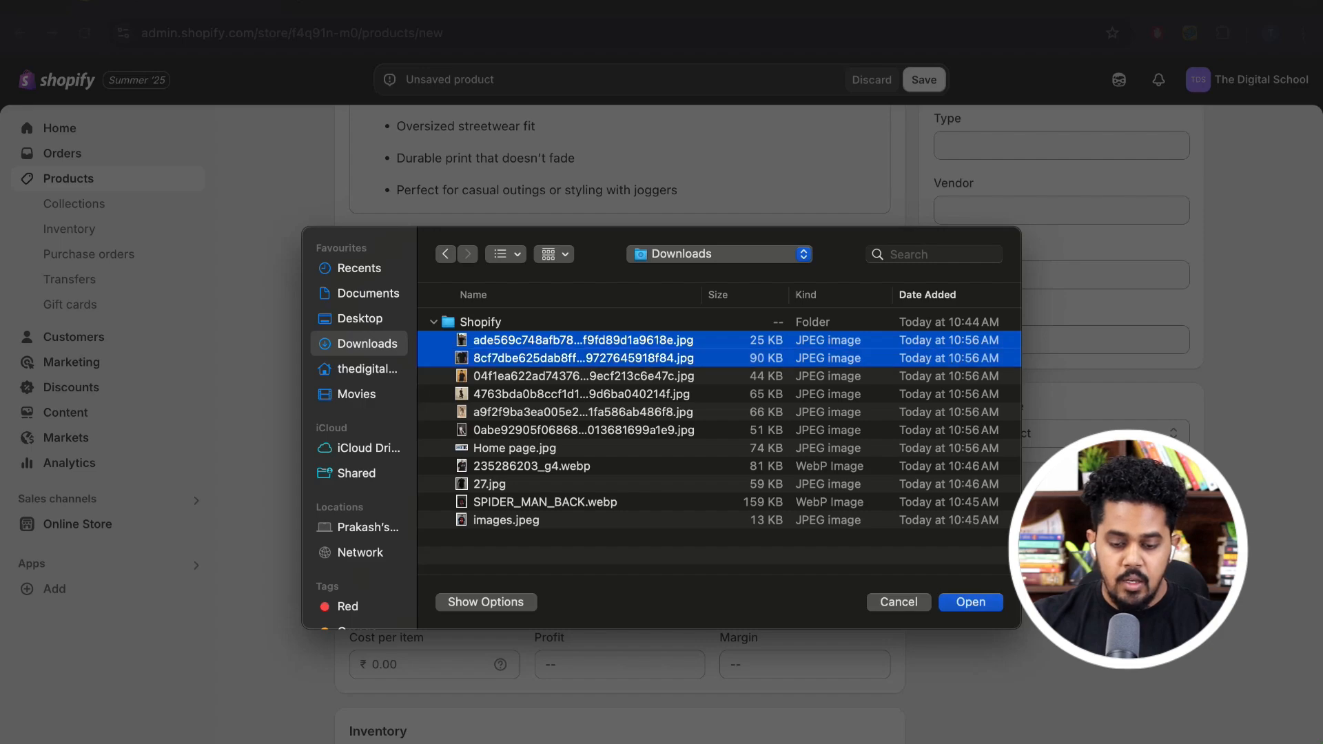
left_click(583, 376, "super")
key("Return")
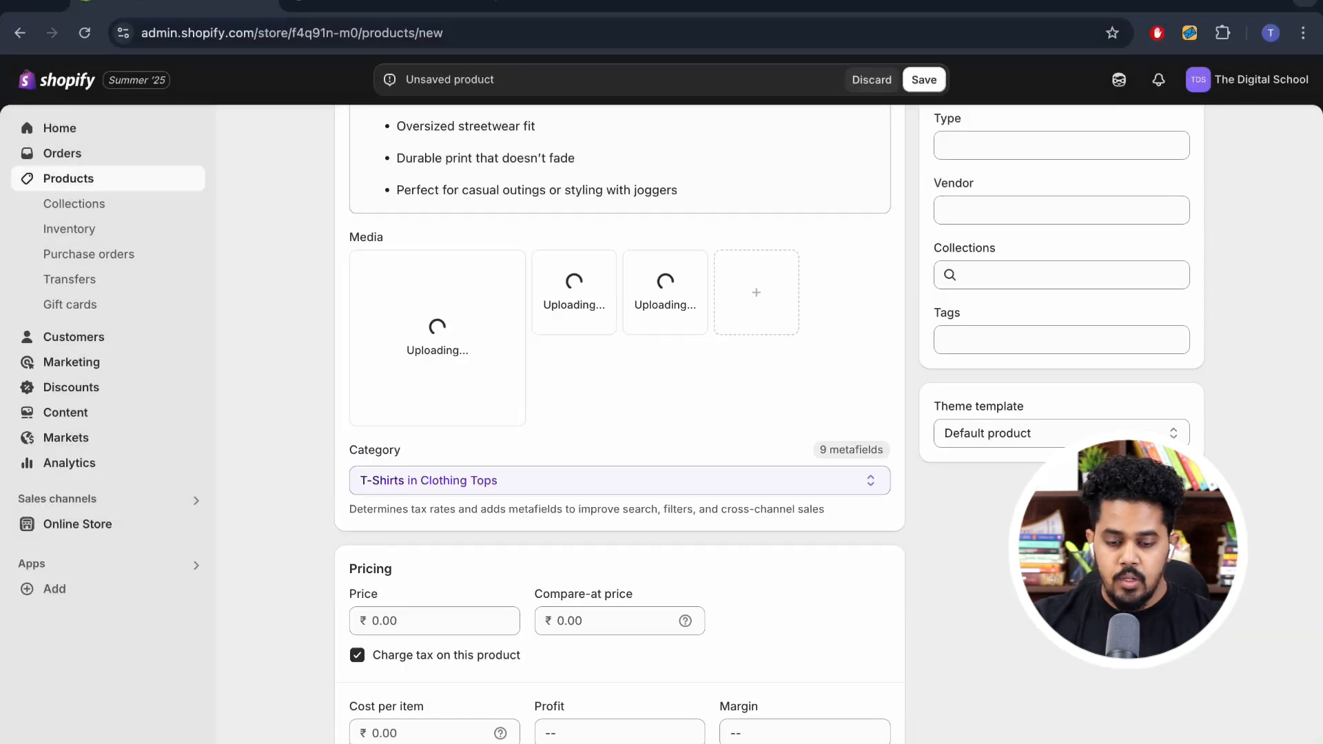
scroll(620, 413, "down", 3)
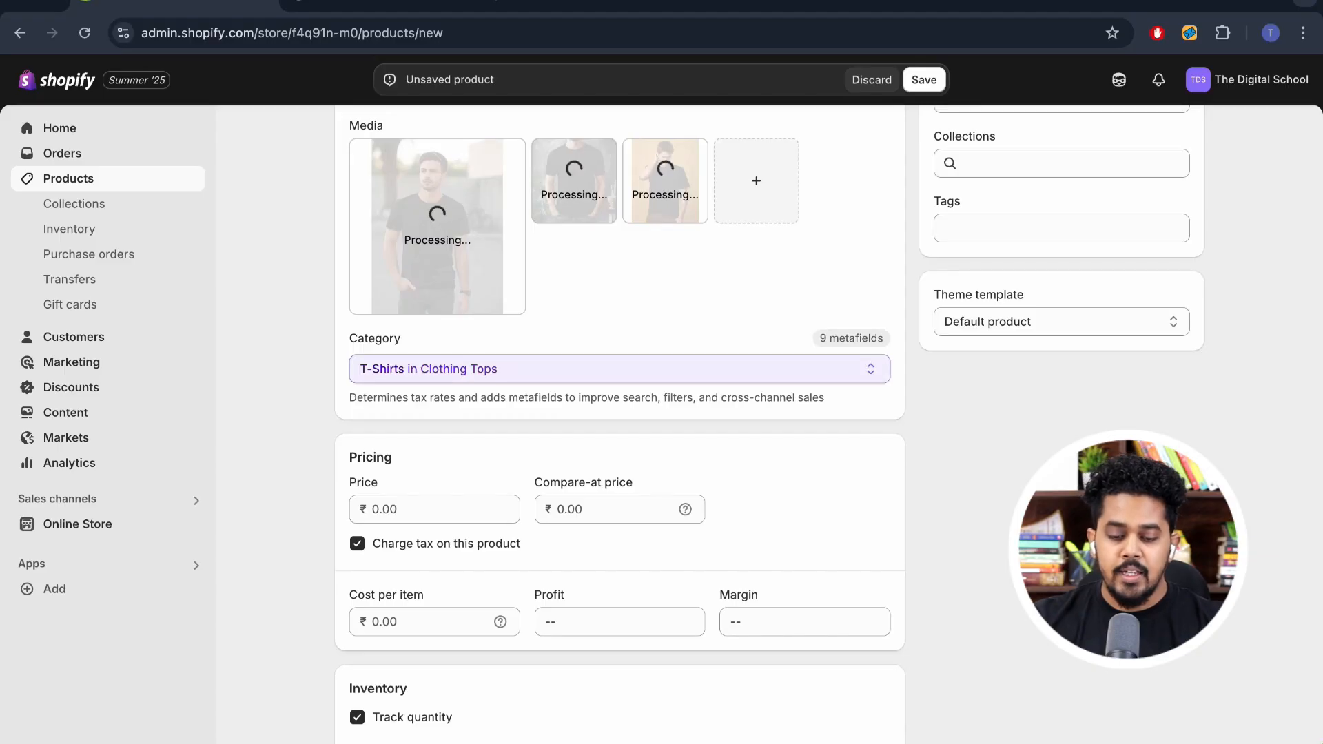
scroll(620, 413, "up", 3)
scroll(455, 276, "up", 3)
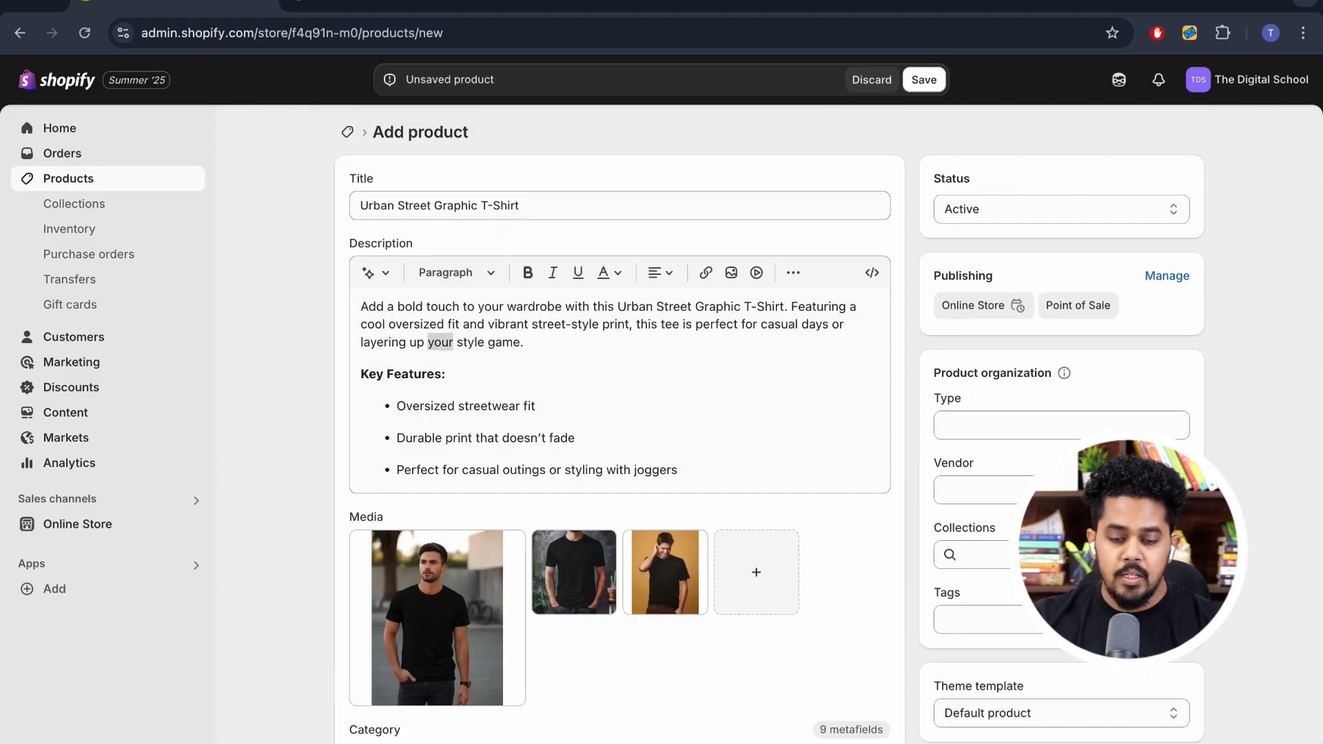
Examine the suggested category for the product, T-Shirts in Clothing Tops, and close the category choices
scroll(620, 413, "down", 5)
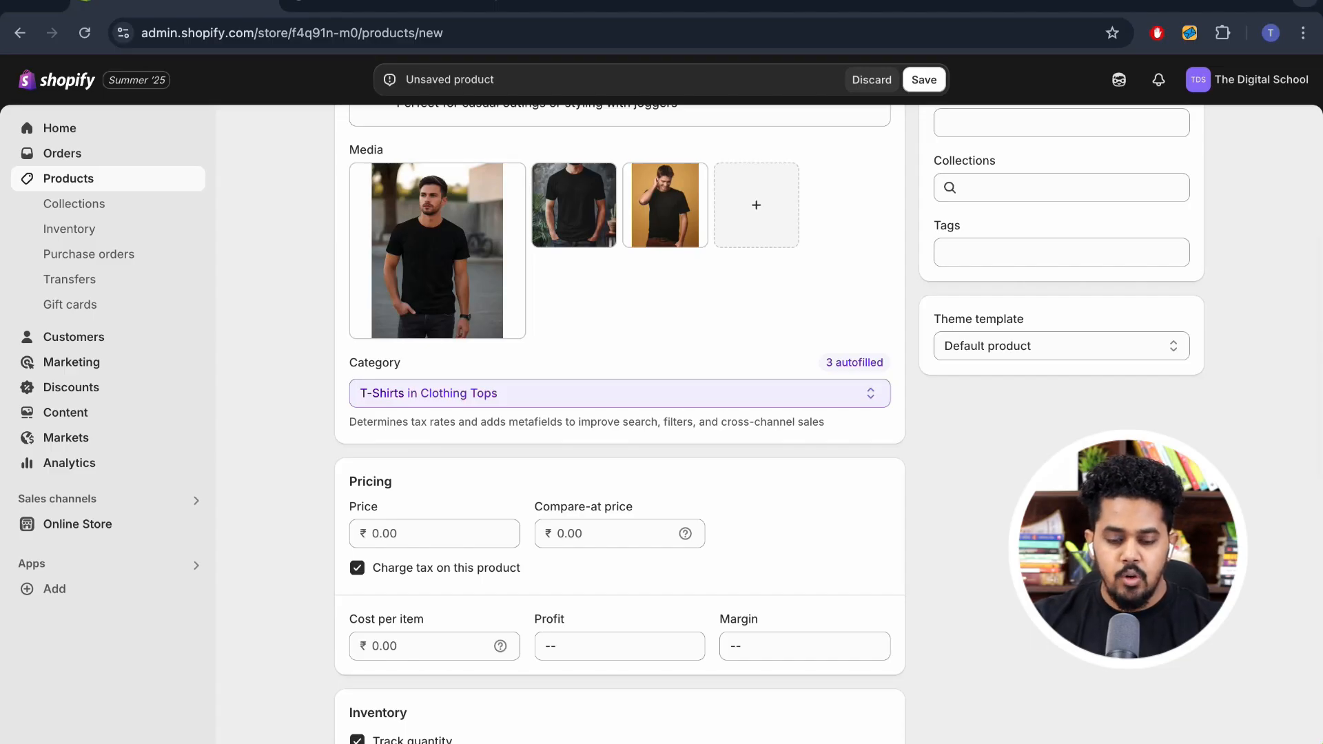
left_click(620, 393)
left_click(965, 427)
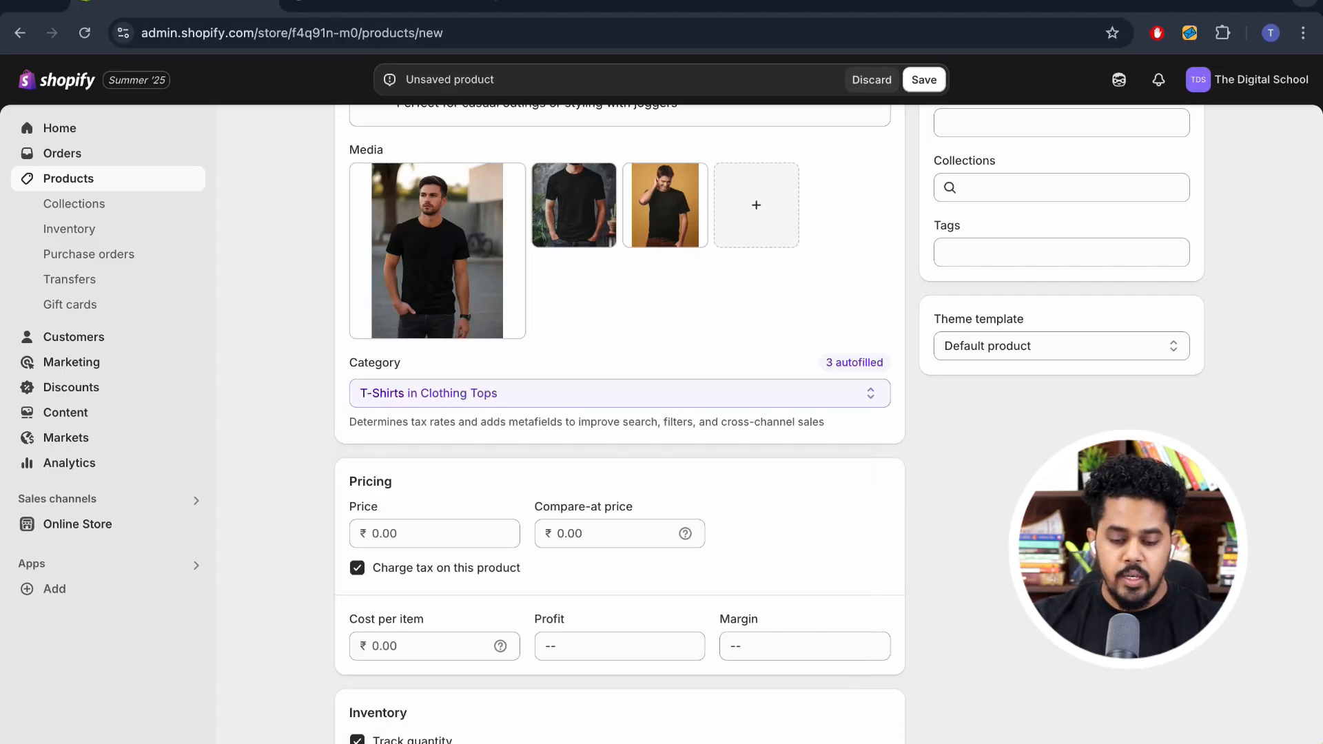
Set the product's price to ₹299 and its compare-at price to ₹259
scroll(620, 413, "down", 3)
left_click(434, 314)
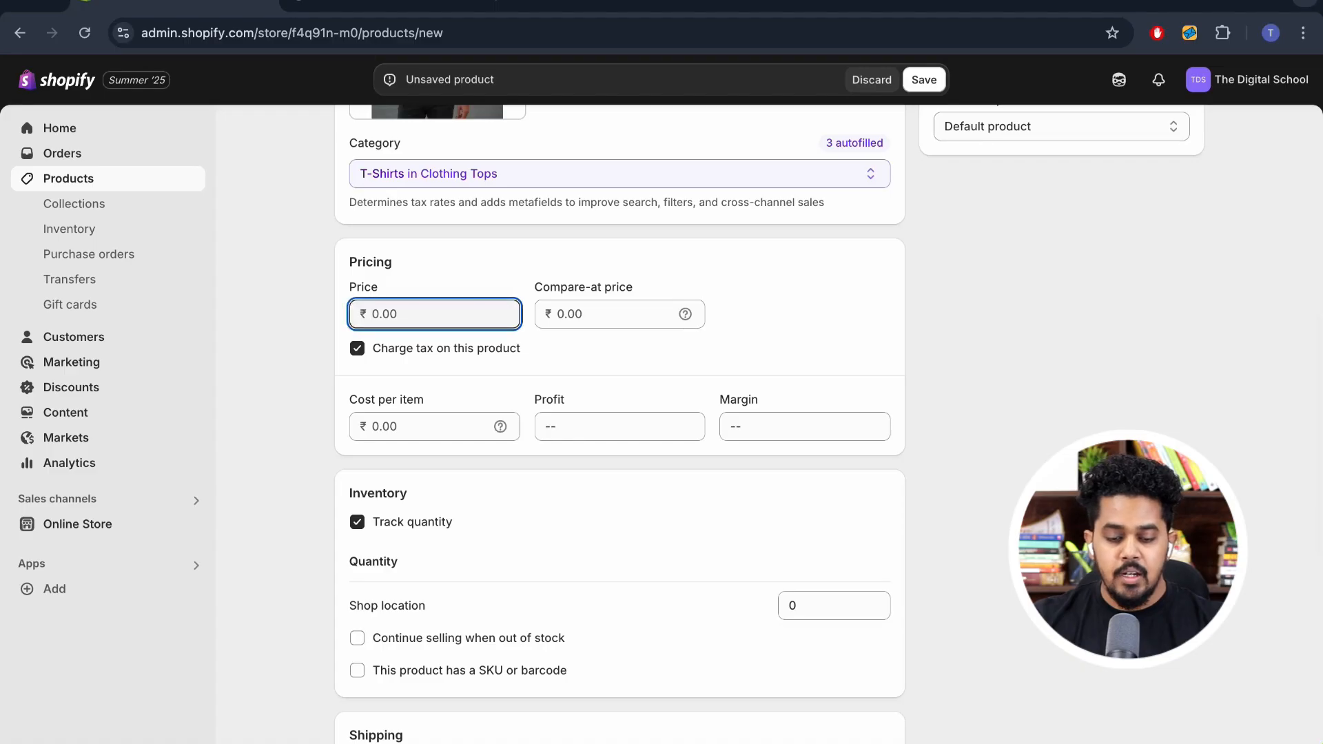
type("299")
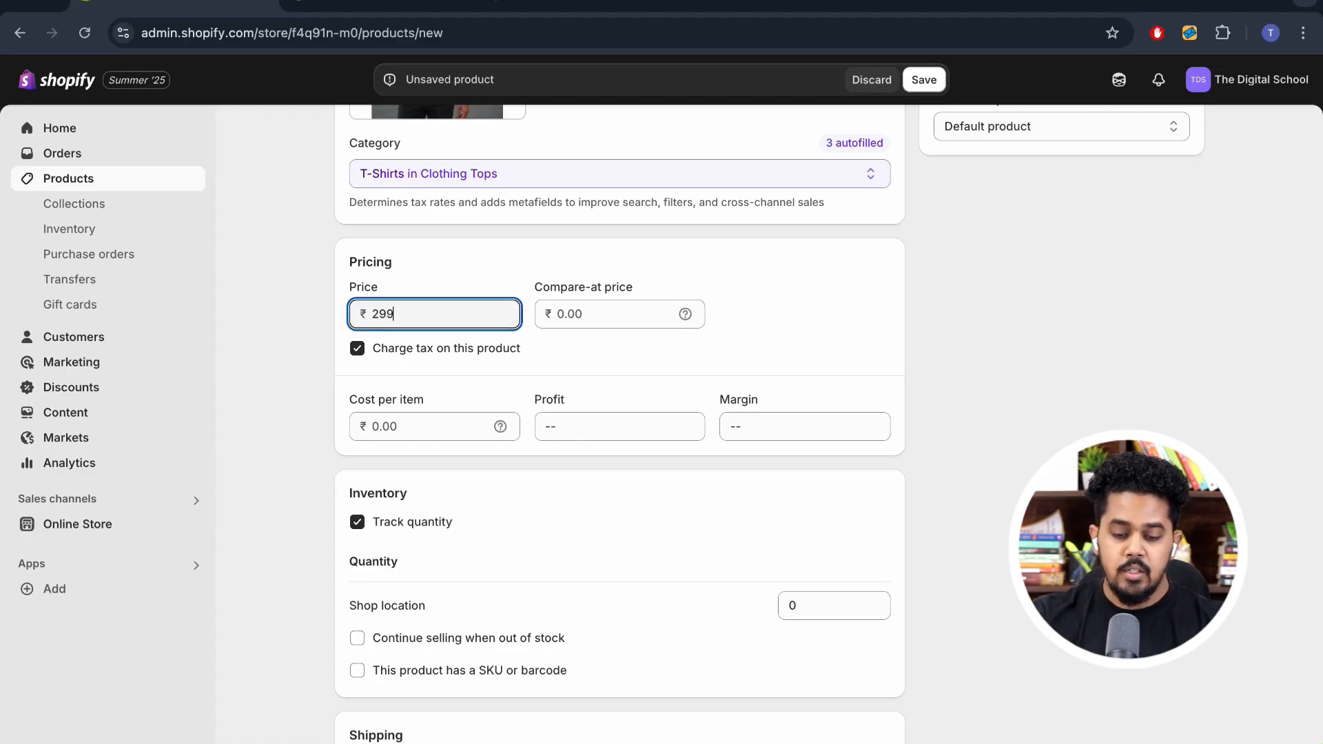
key("Tab")
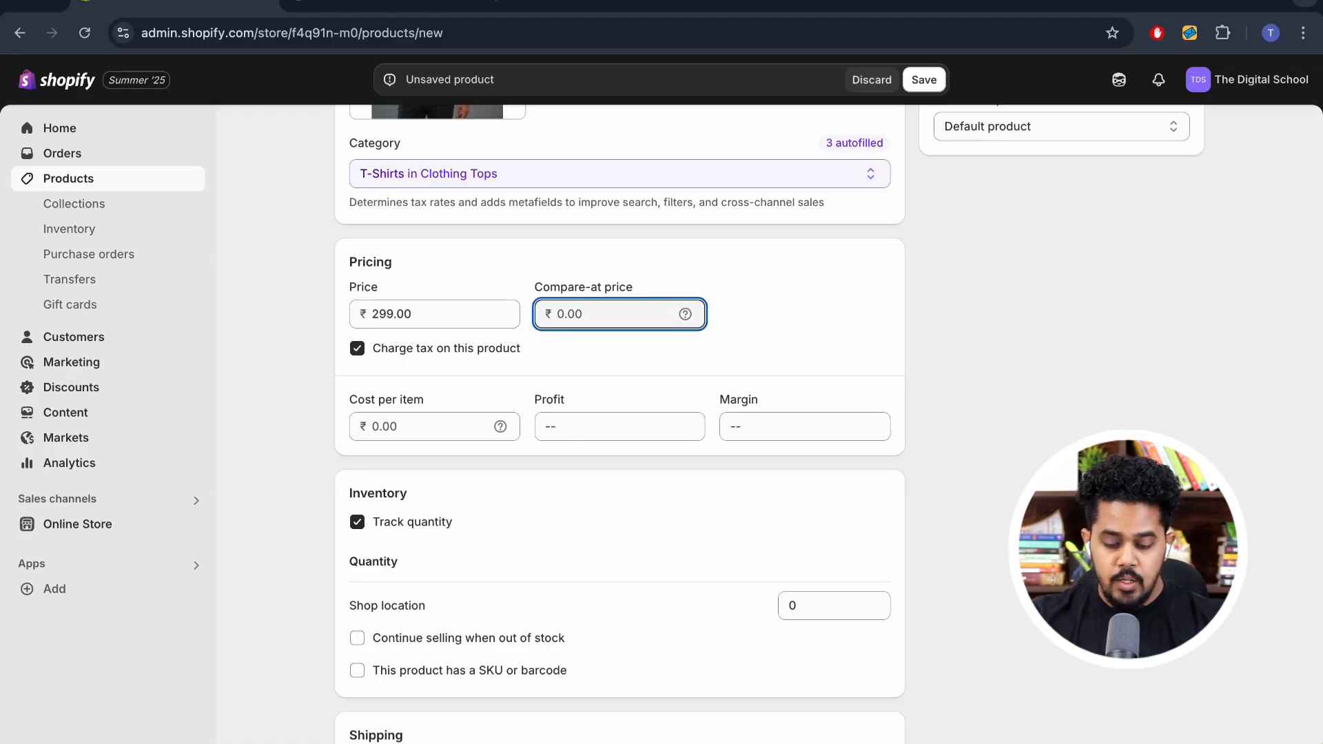
type("25")
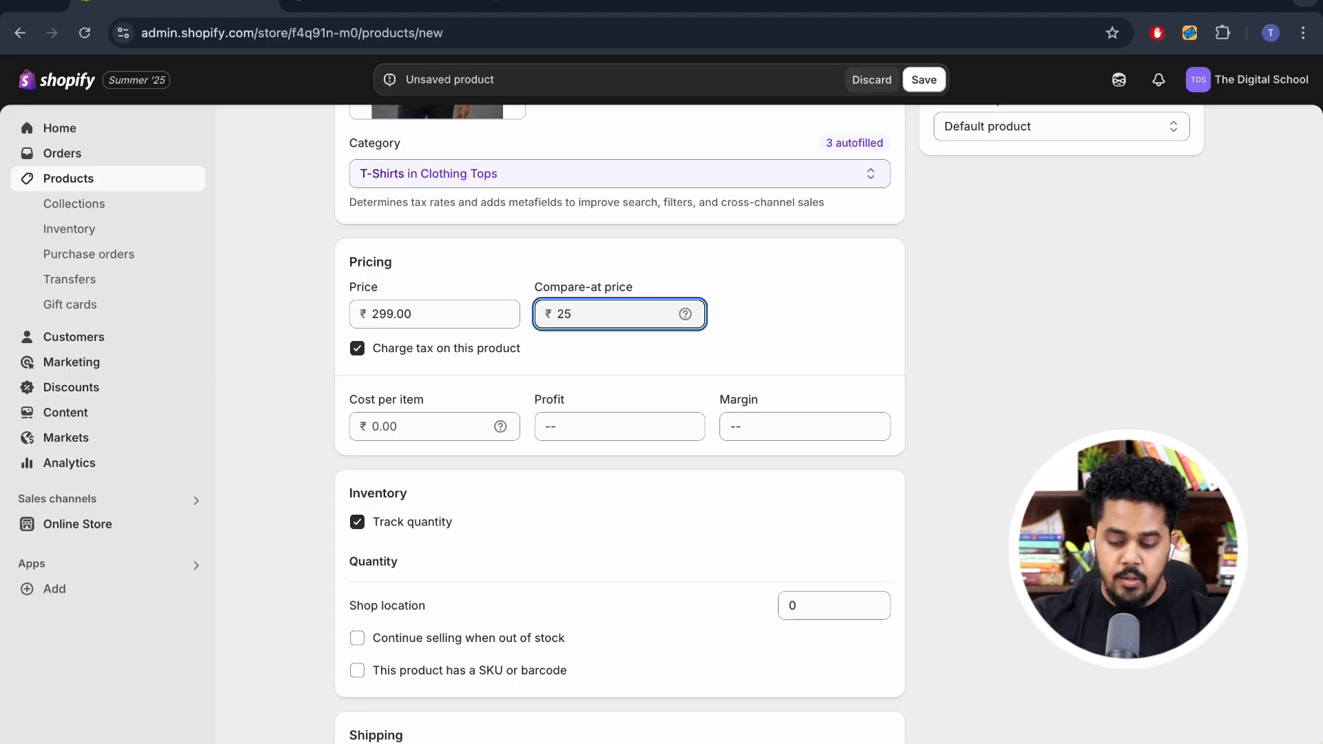
type("9")
key("Tab")
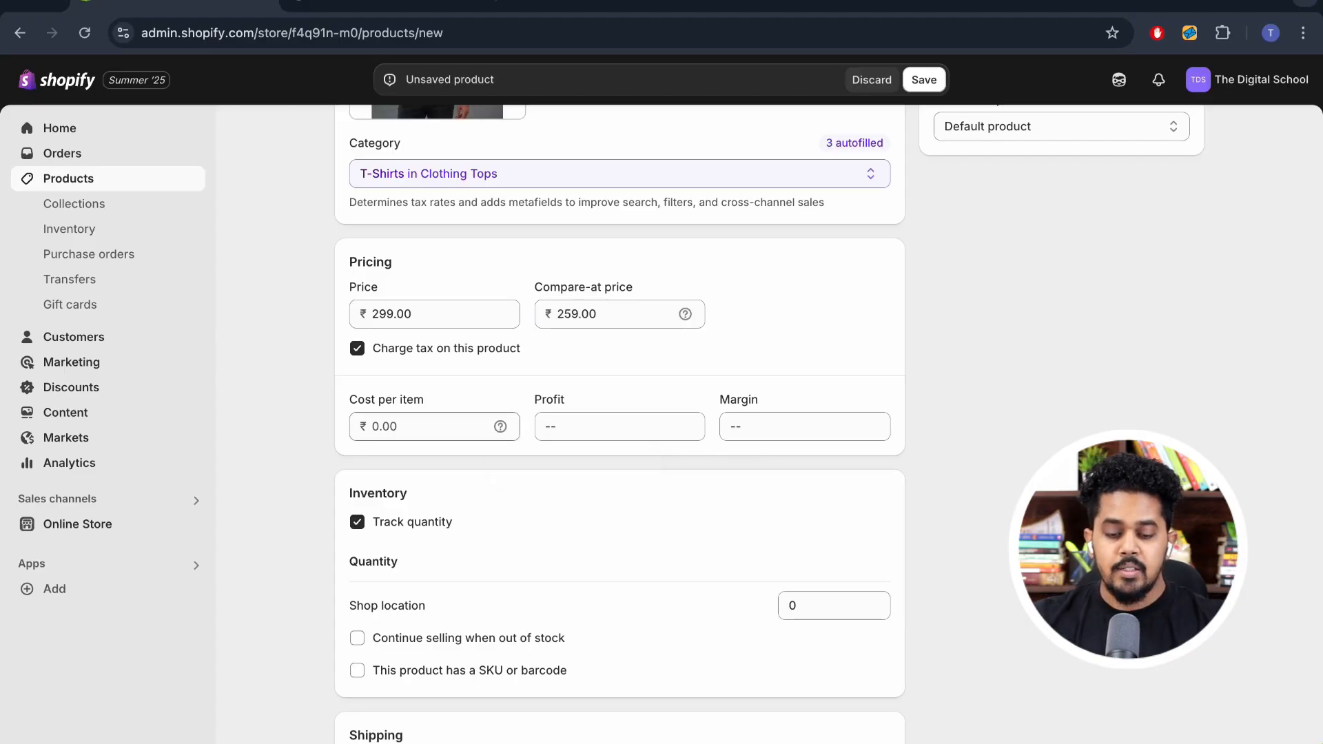
Set the cost per item to ₹100 and change the compare-at price to ₹359
left_click(434, 427)
type("100")
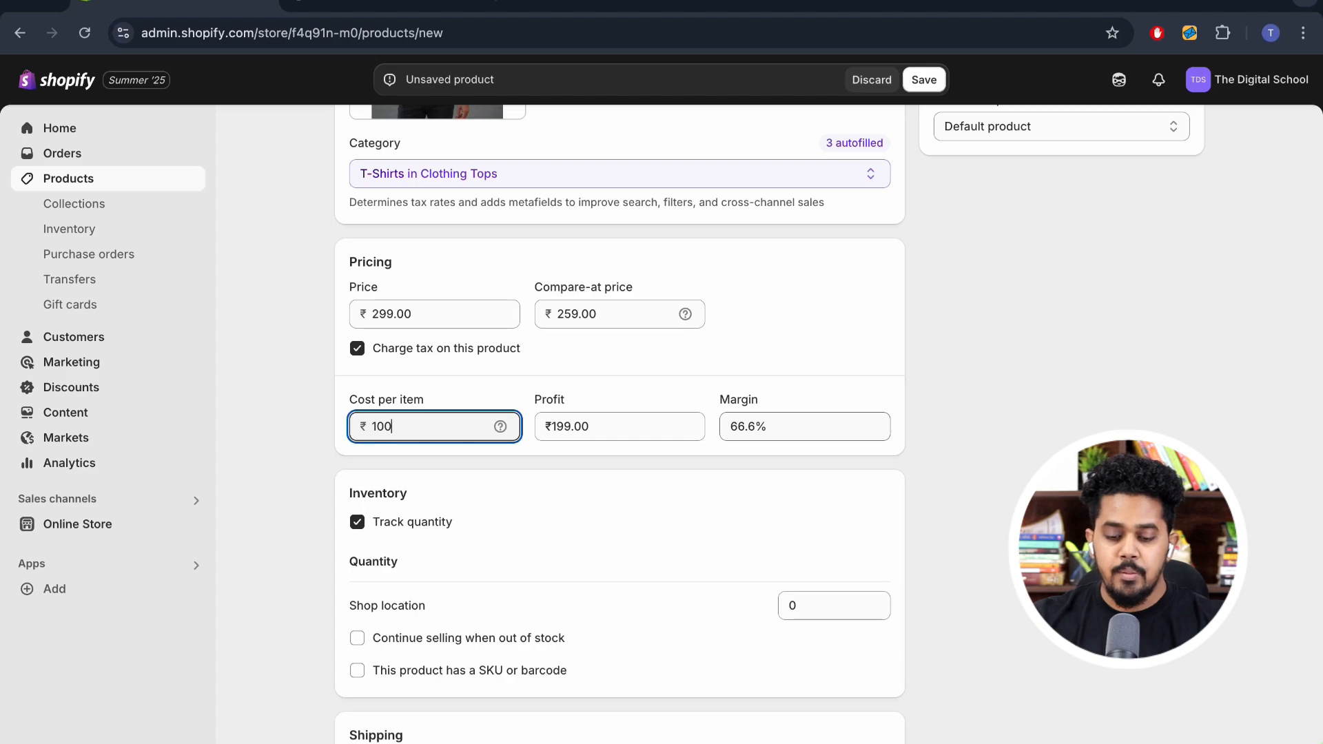
key("Tab")
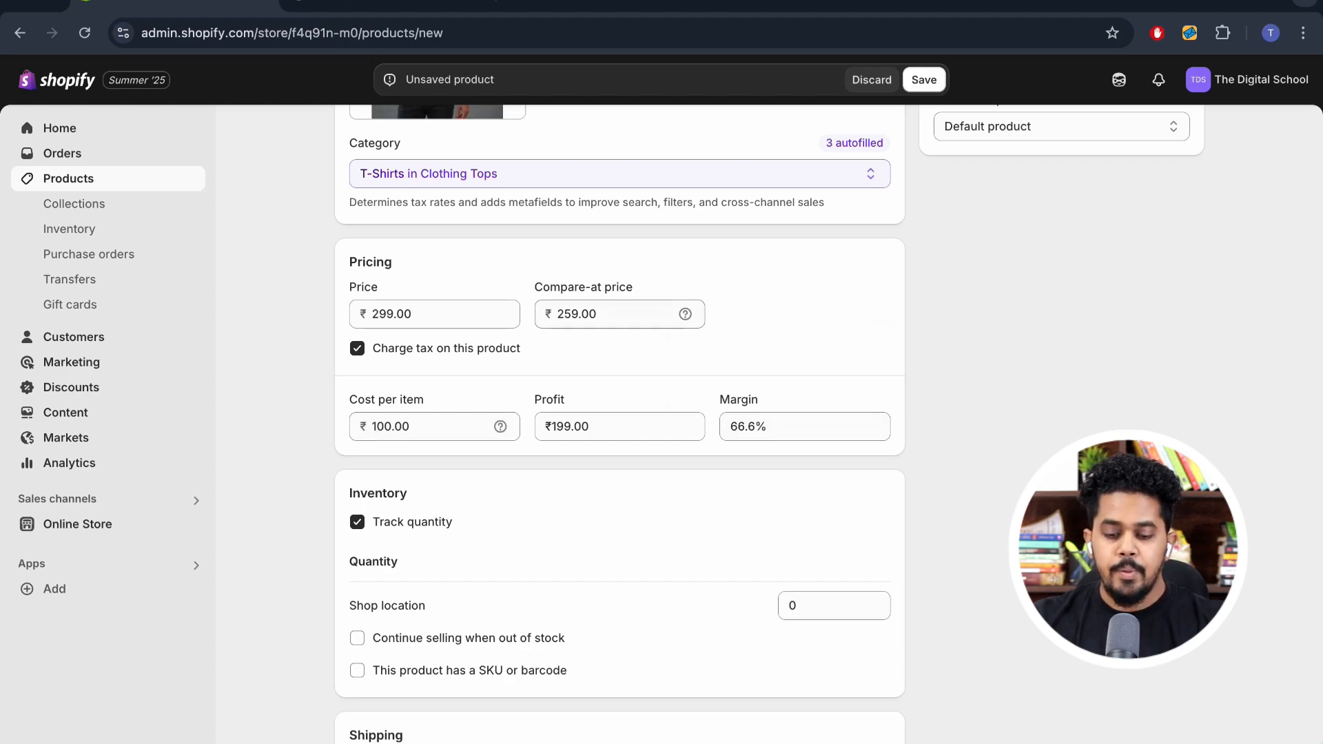
left_click(606, 314)
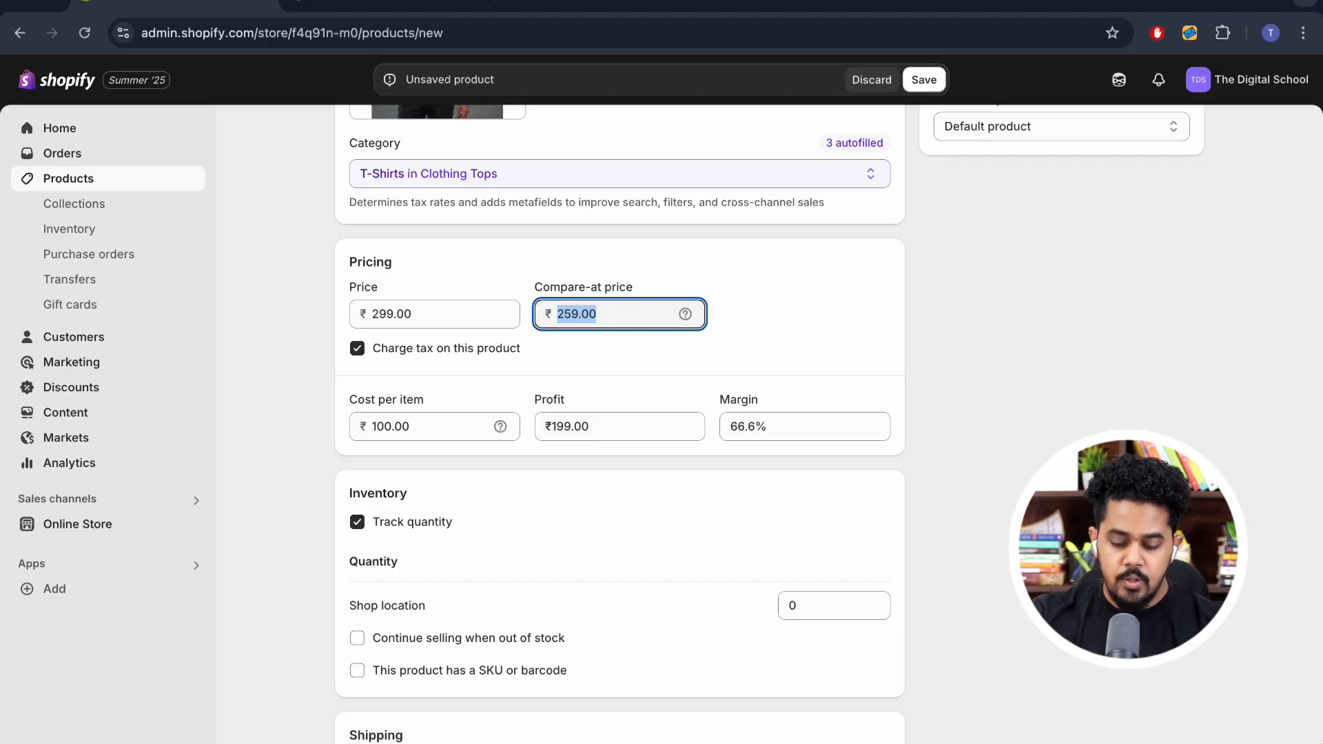
type("359")
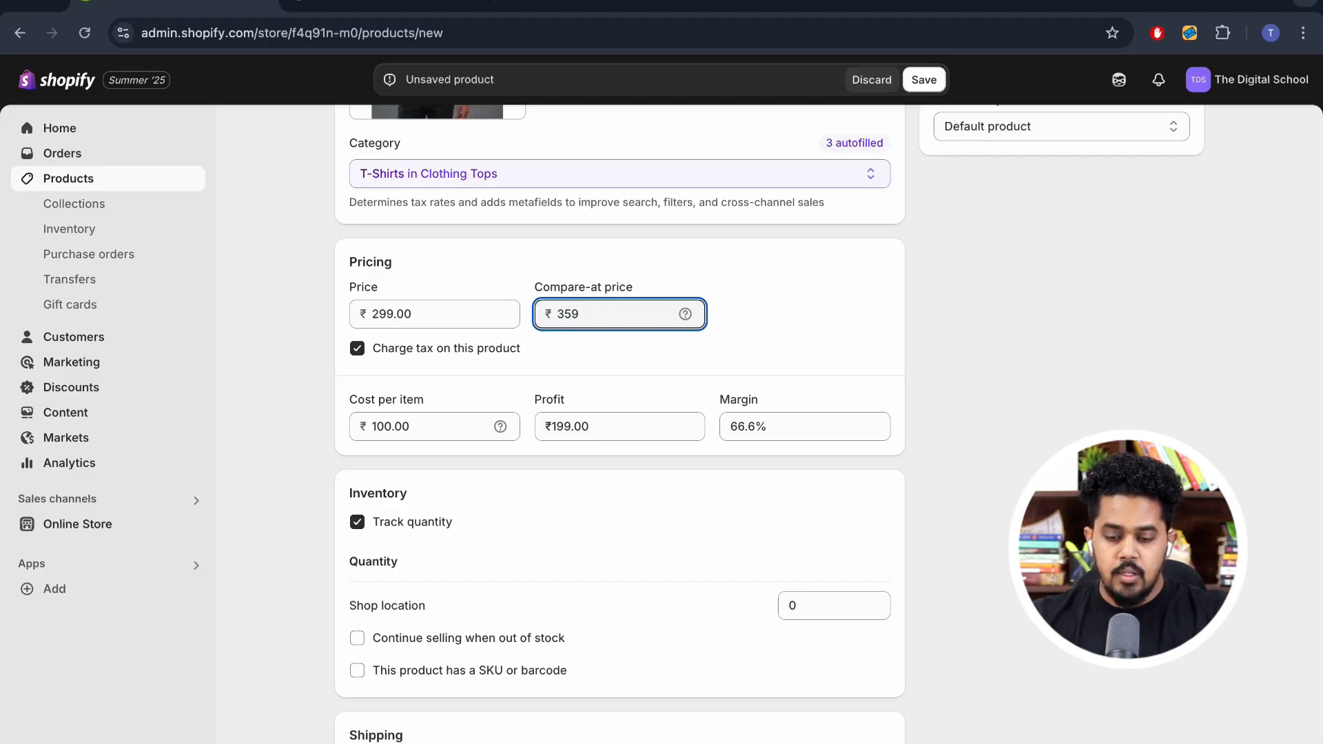
key("Tab")
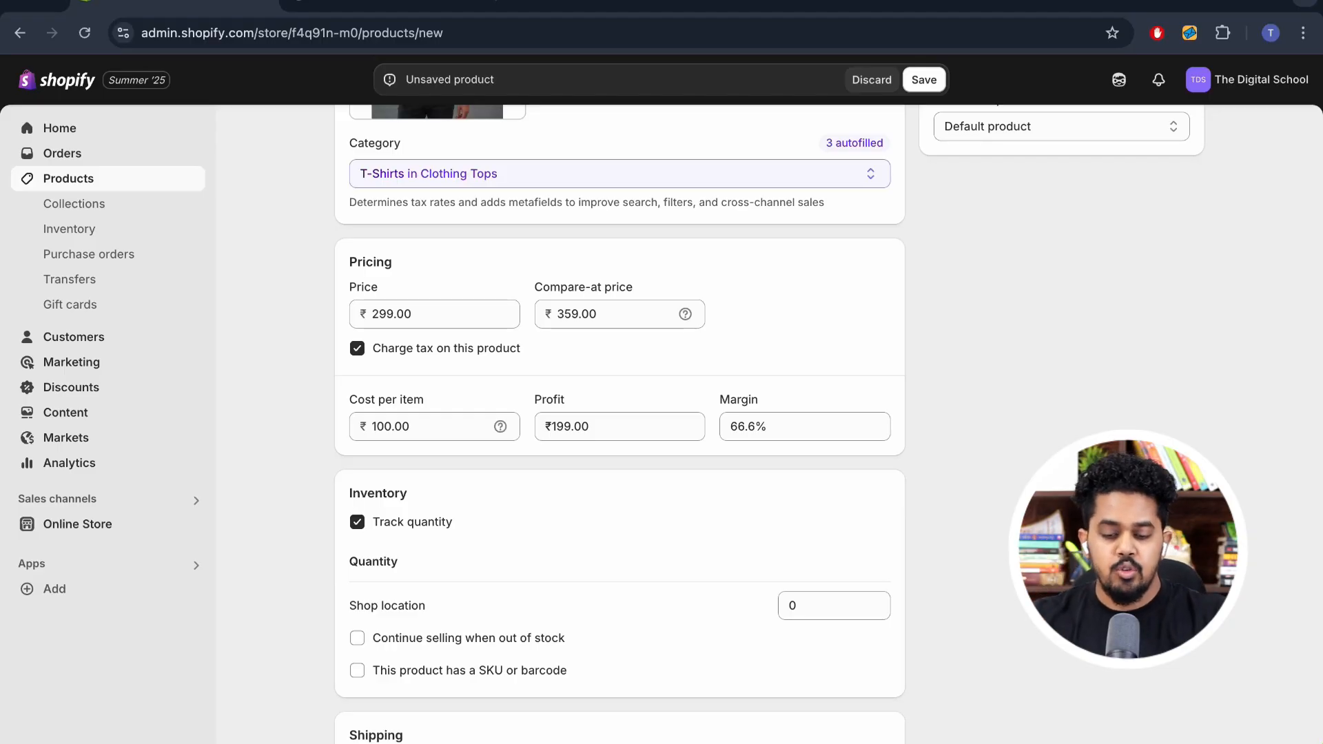
Keep quantity tracking enabled and set the shop location's stock quantity to 50
scroll(620, 413, "down", 4)
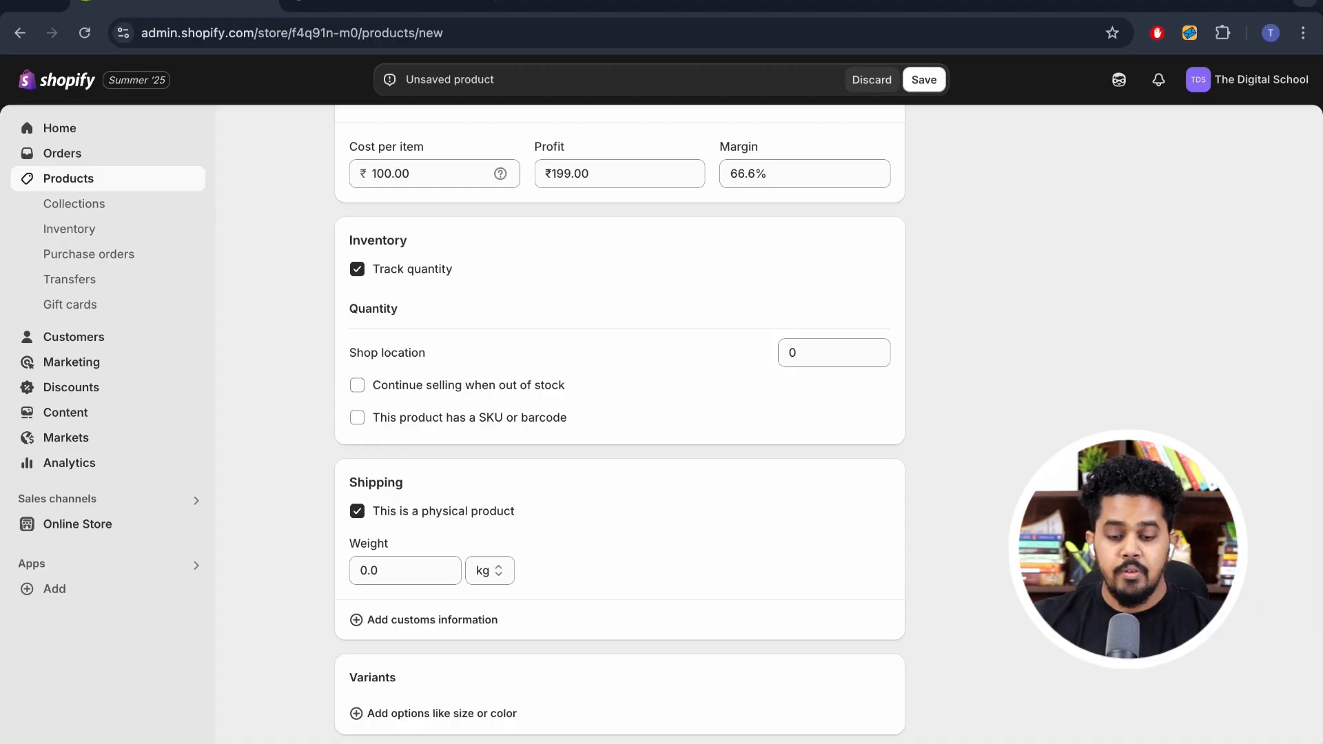
left_click(357, 270)
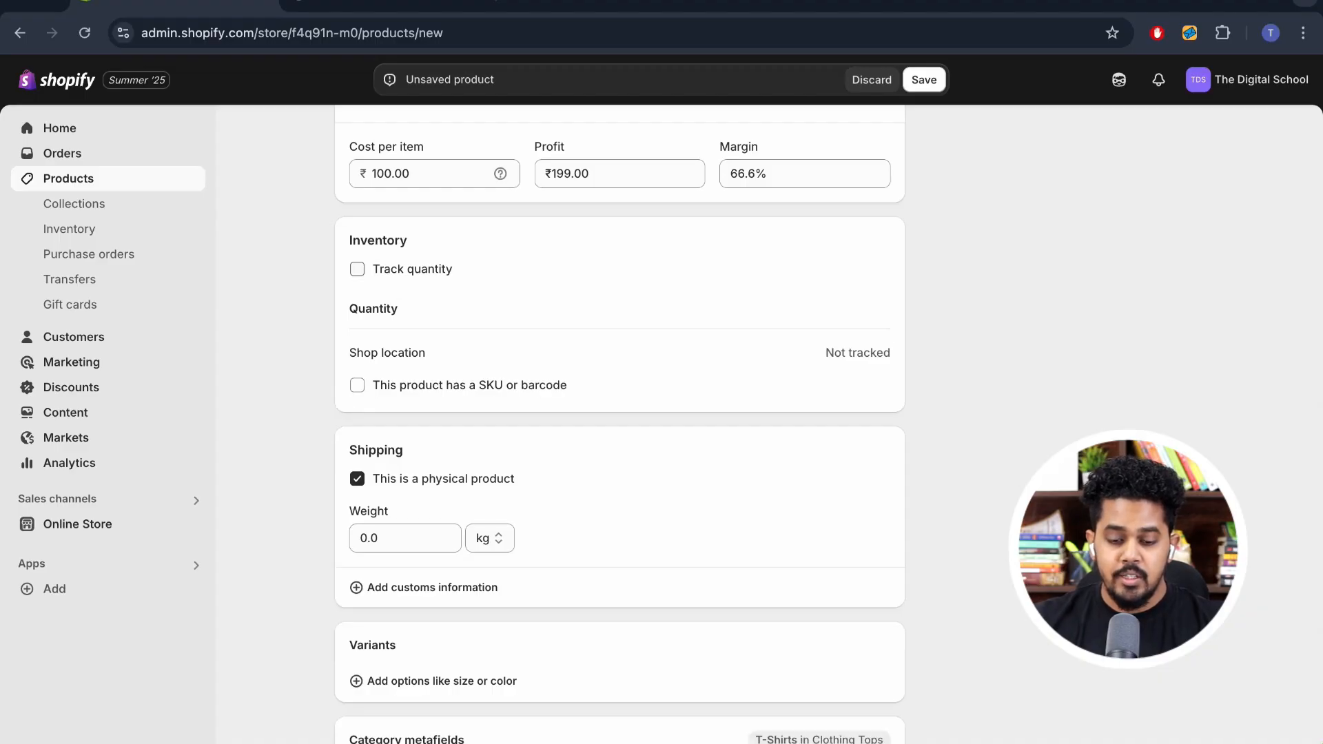
left_click(357, 269)
left_click(825, 353)
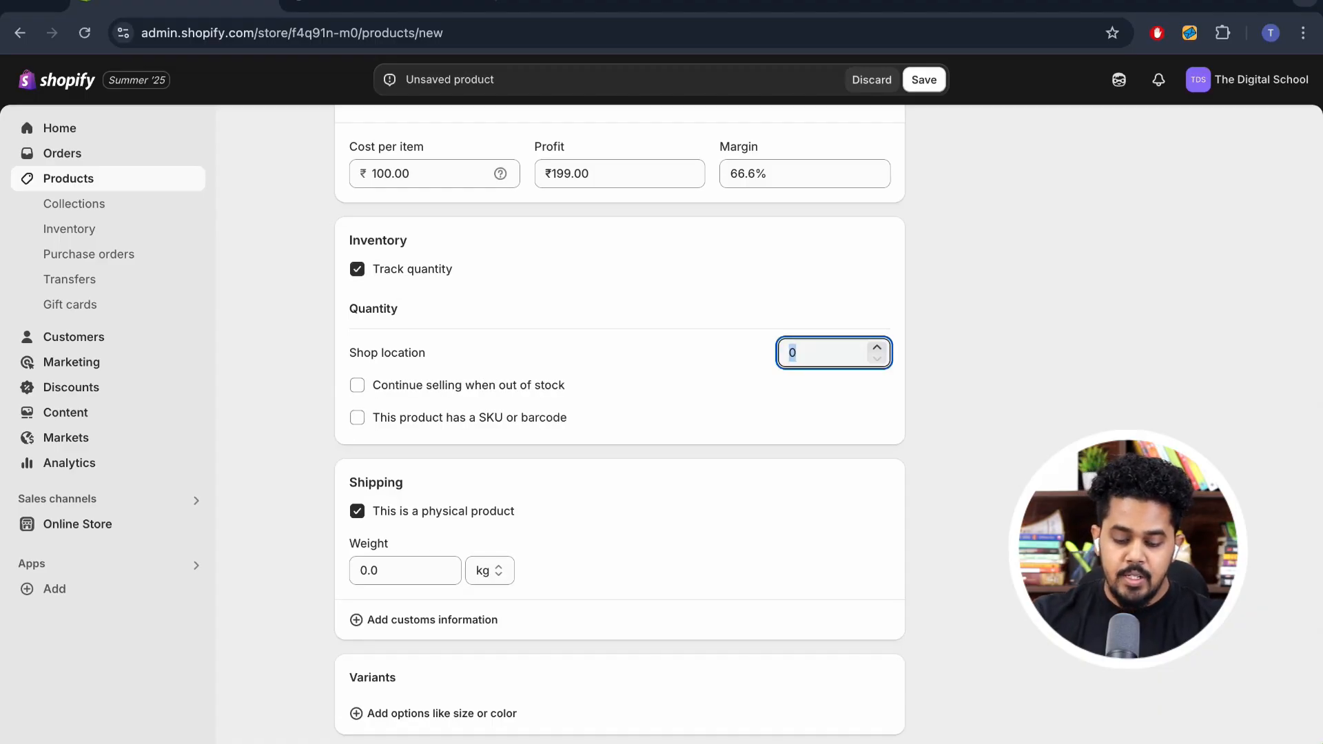
type("50")
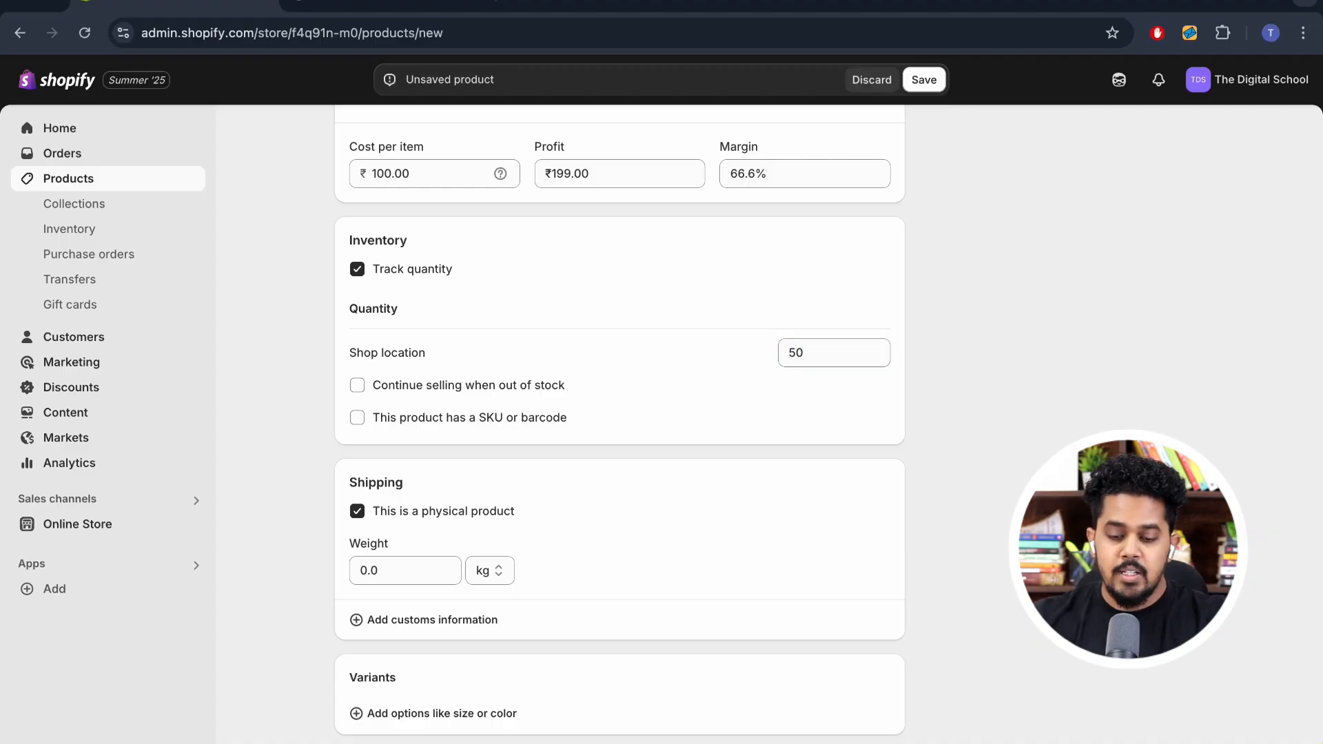
scroll(620, 427, "down", 1)
scroll(620, 427, "up", 3)
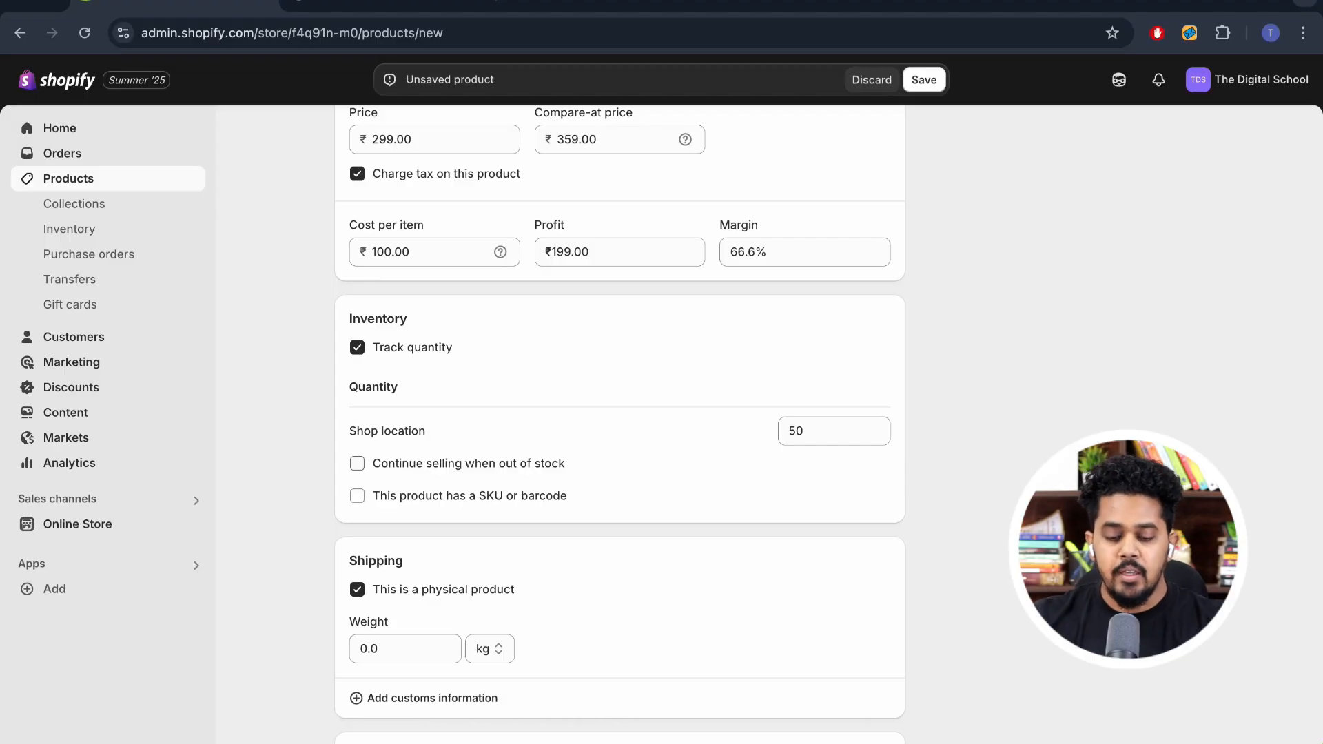
scroll(620, 413, "down", 2)
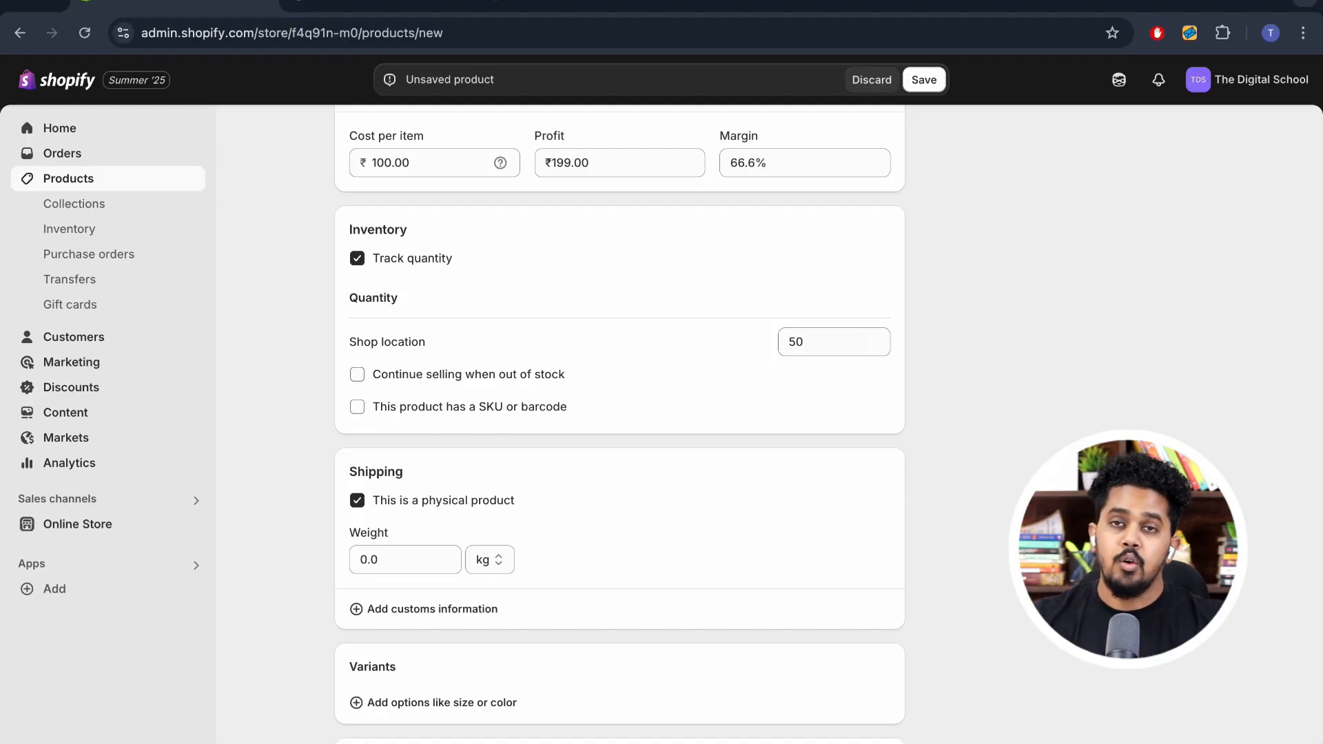
left_click(357, 375)
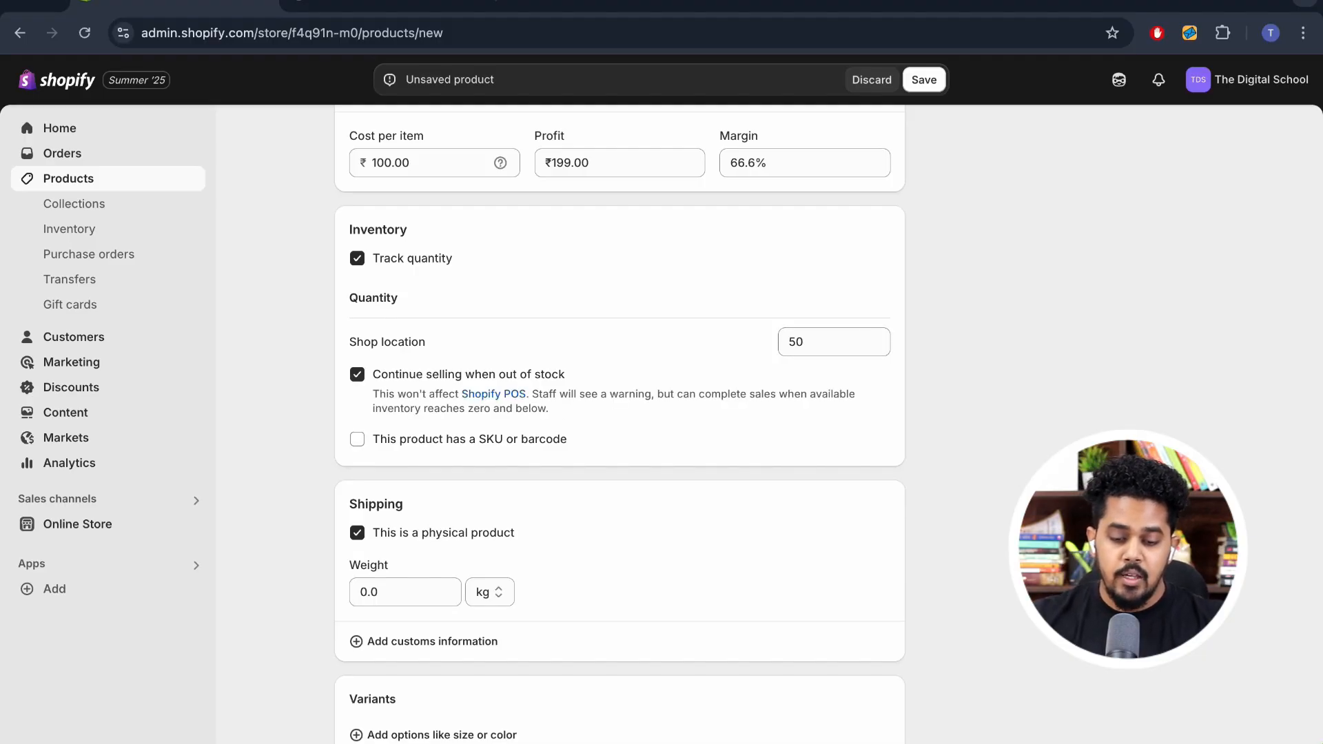
left_click(357, 375)
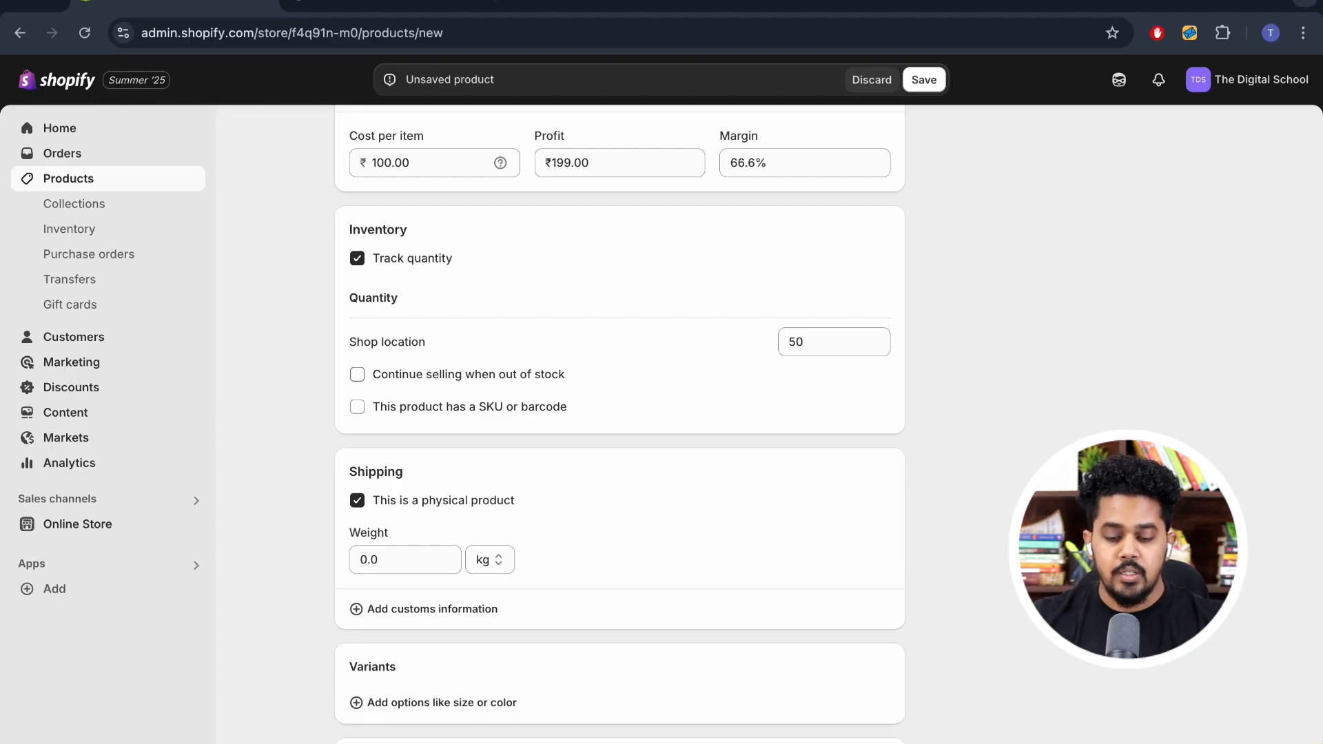
left_click(357, 406)
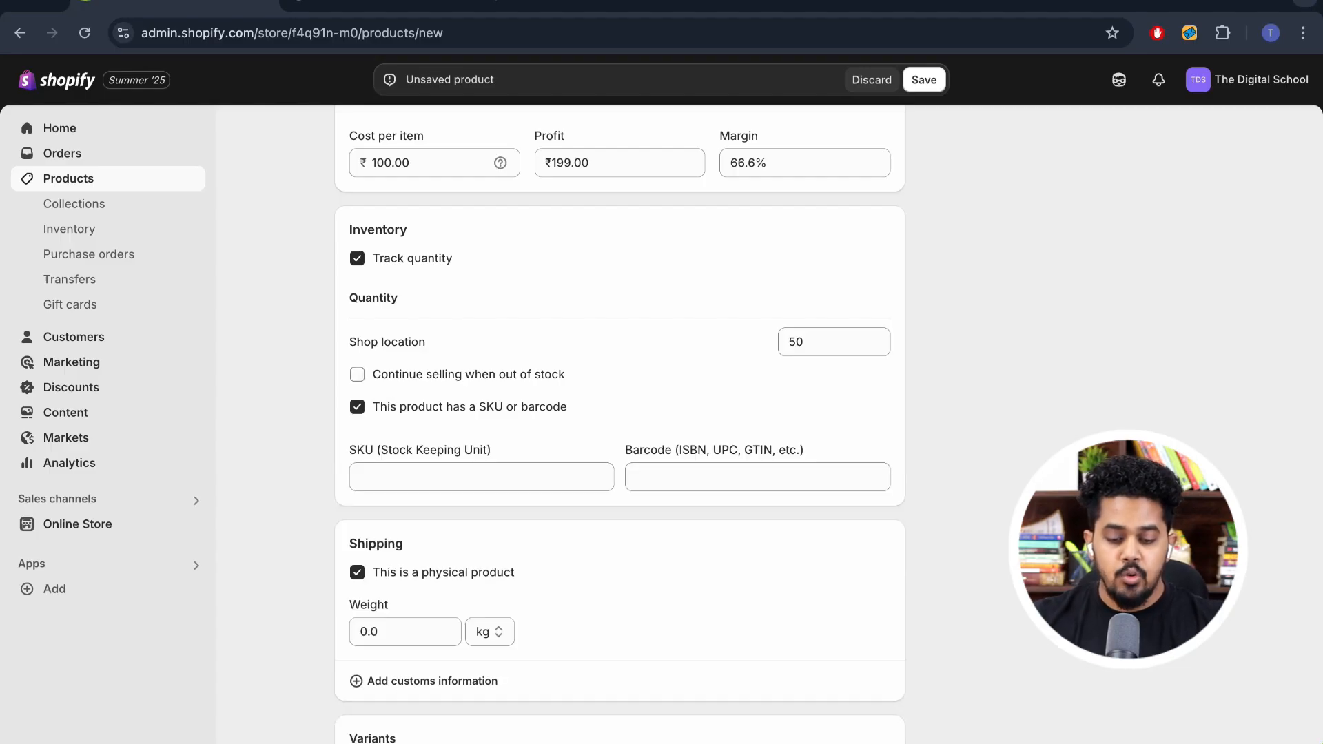
left_click(357, 407)
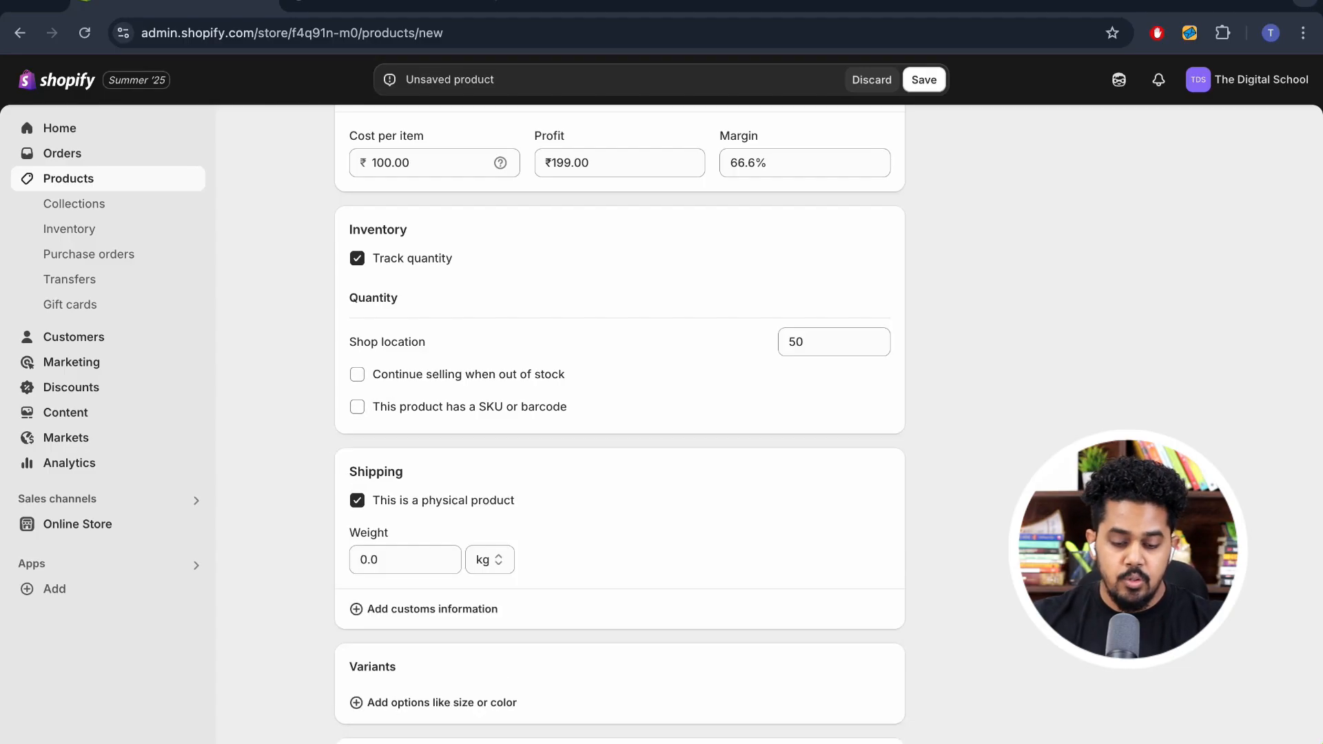
Set the physical product's shipping weight to 100 g
scroll(621, 482, "down", 3)
left_click(405, 362)
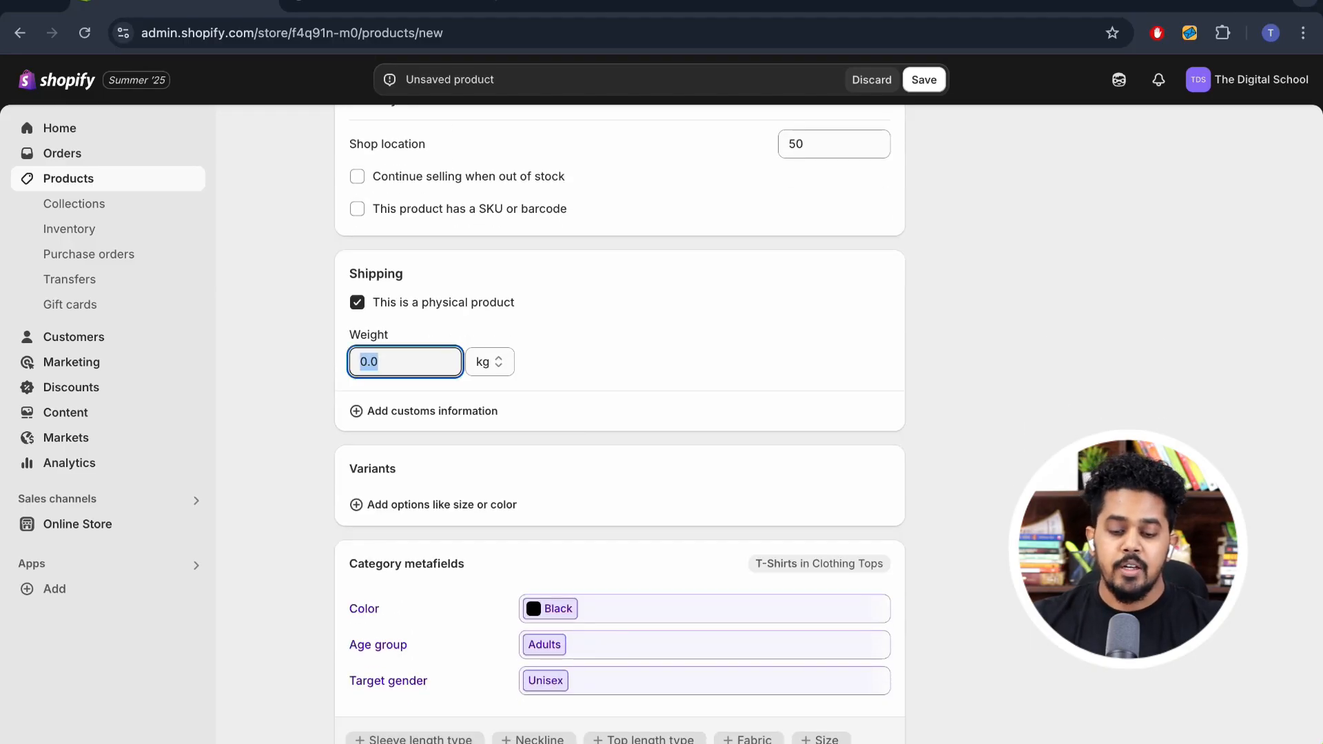
type("100")
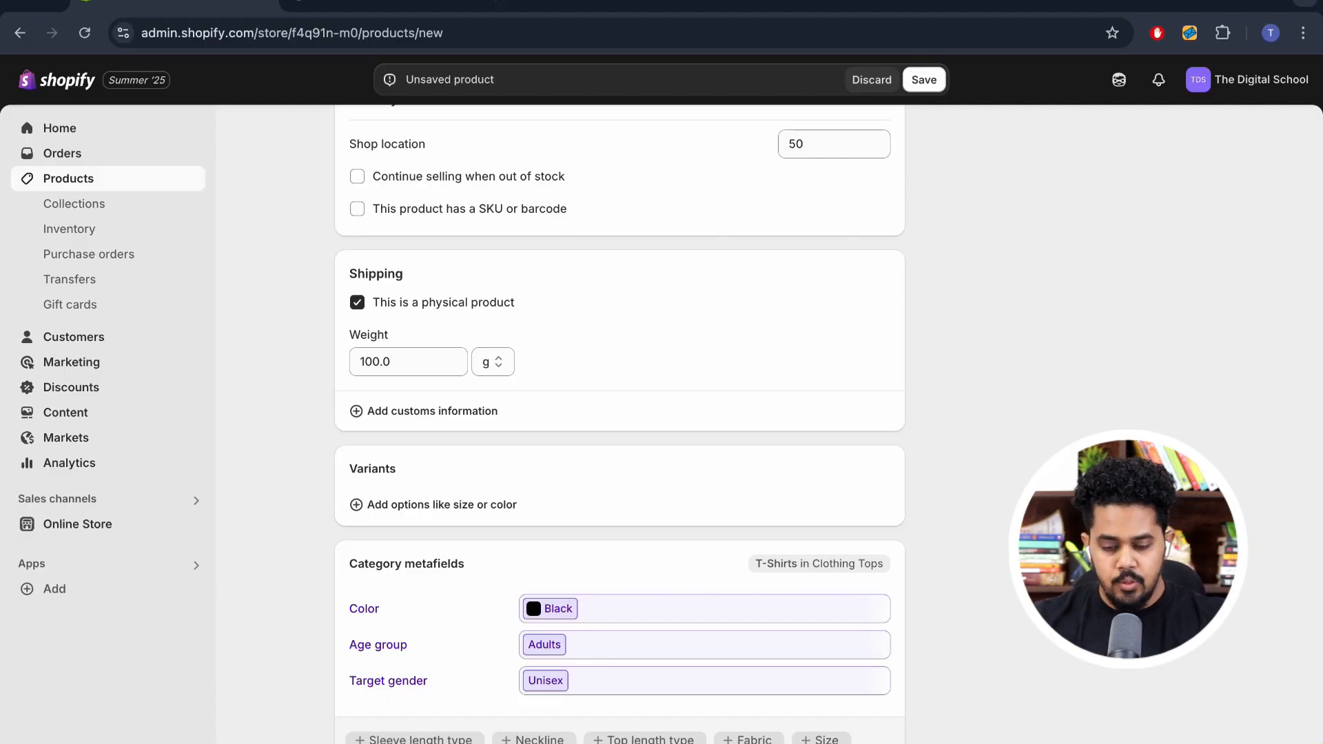
Add a Color option to the product's variants with the values Black, Red and White
scroll(434, 374, "down", 2)
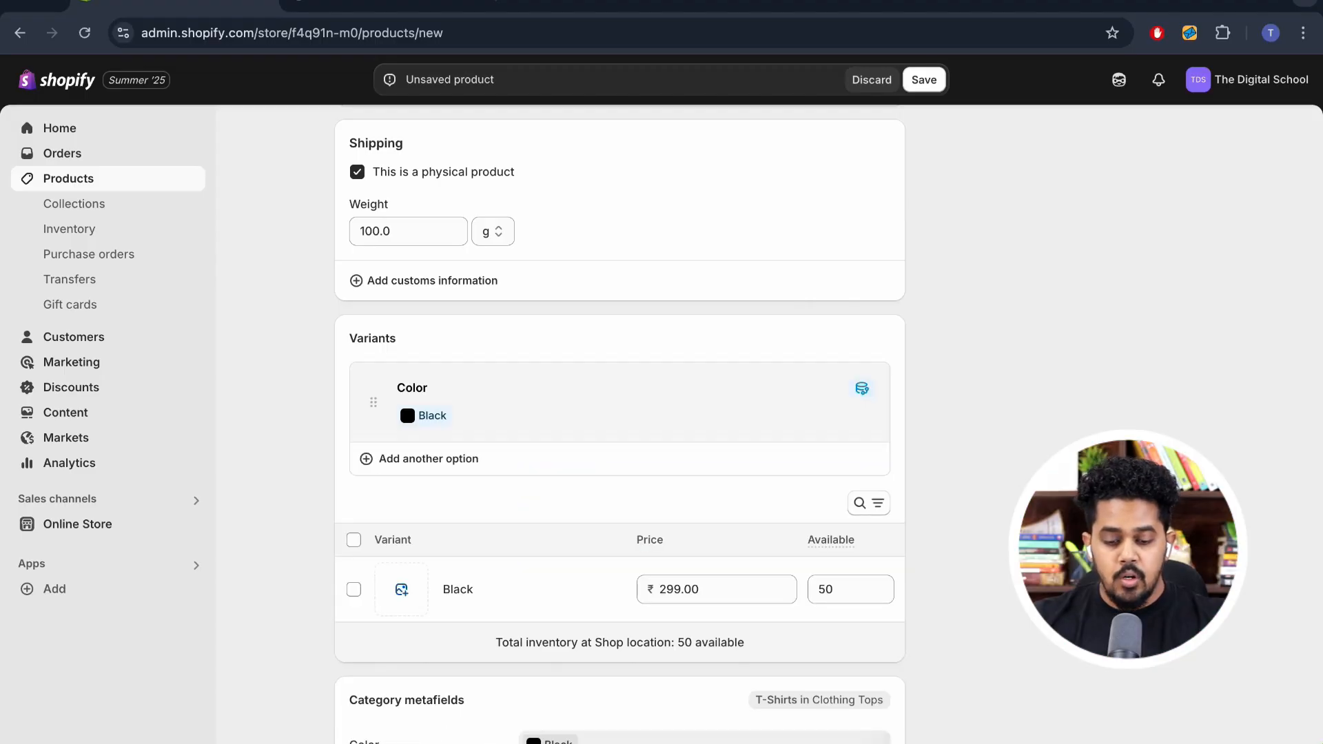
double_click(415, 391)
left_click(469, 476)
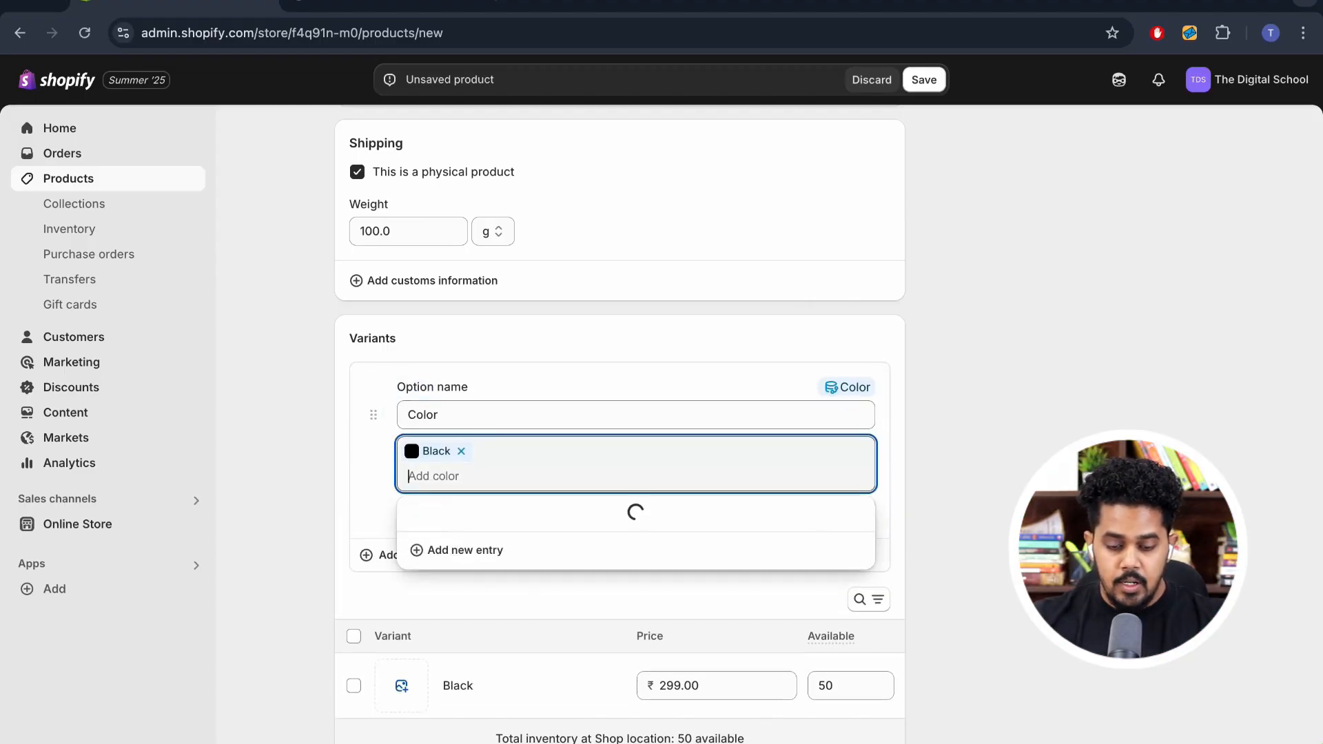
type("red")
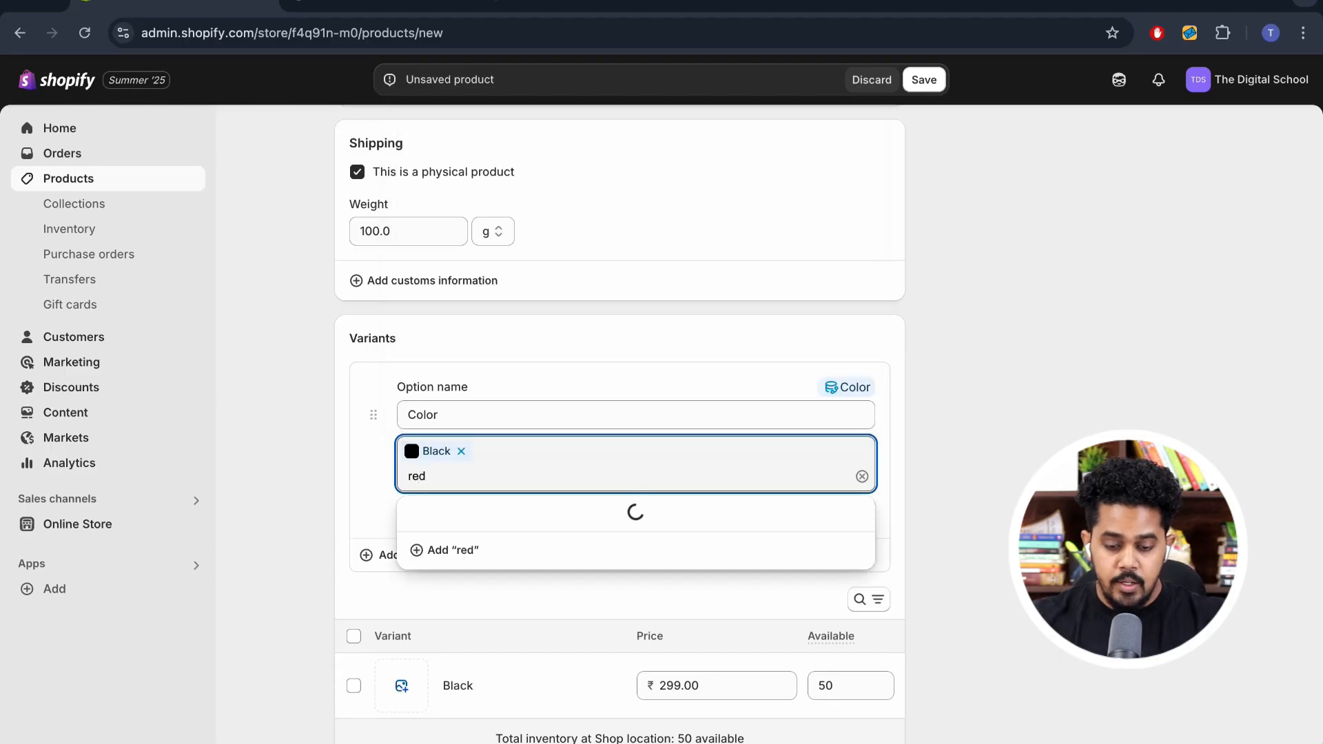
key("Down")
key("Return")
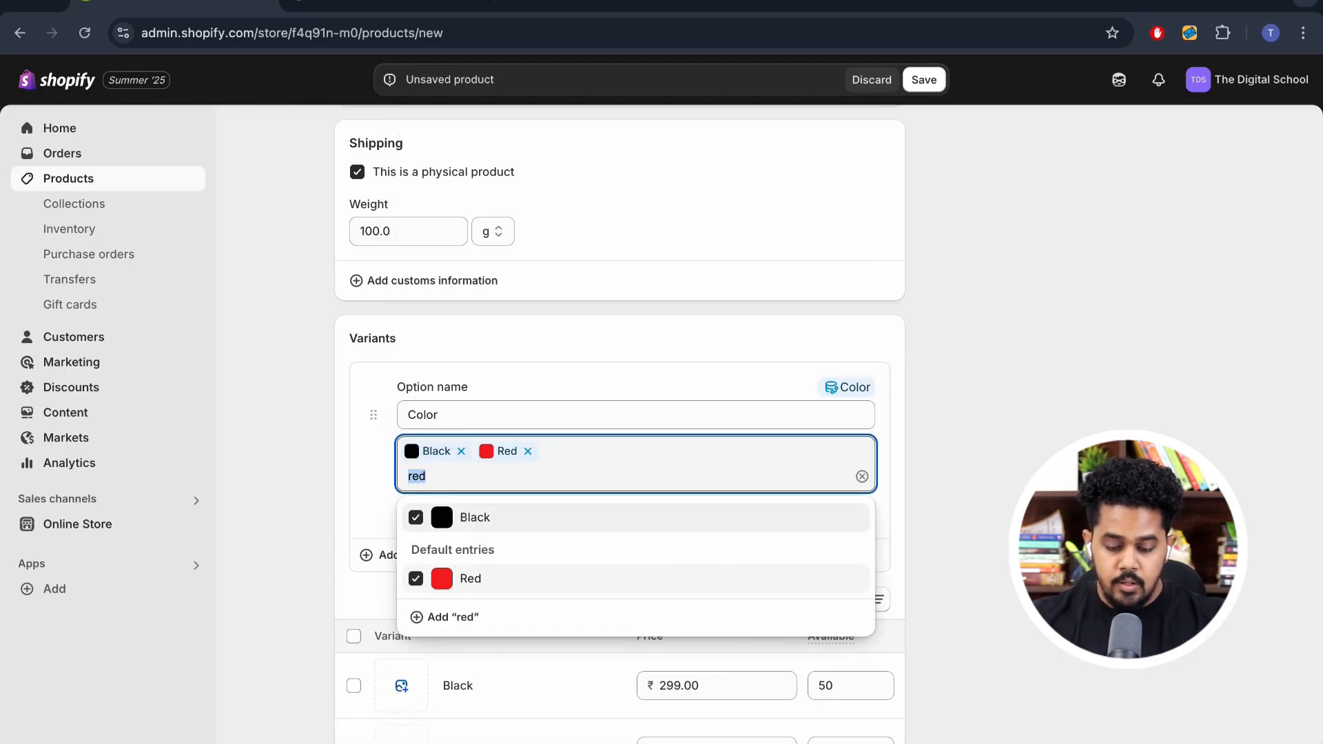
type("white")
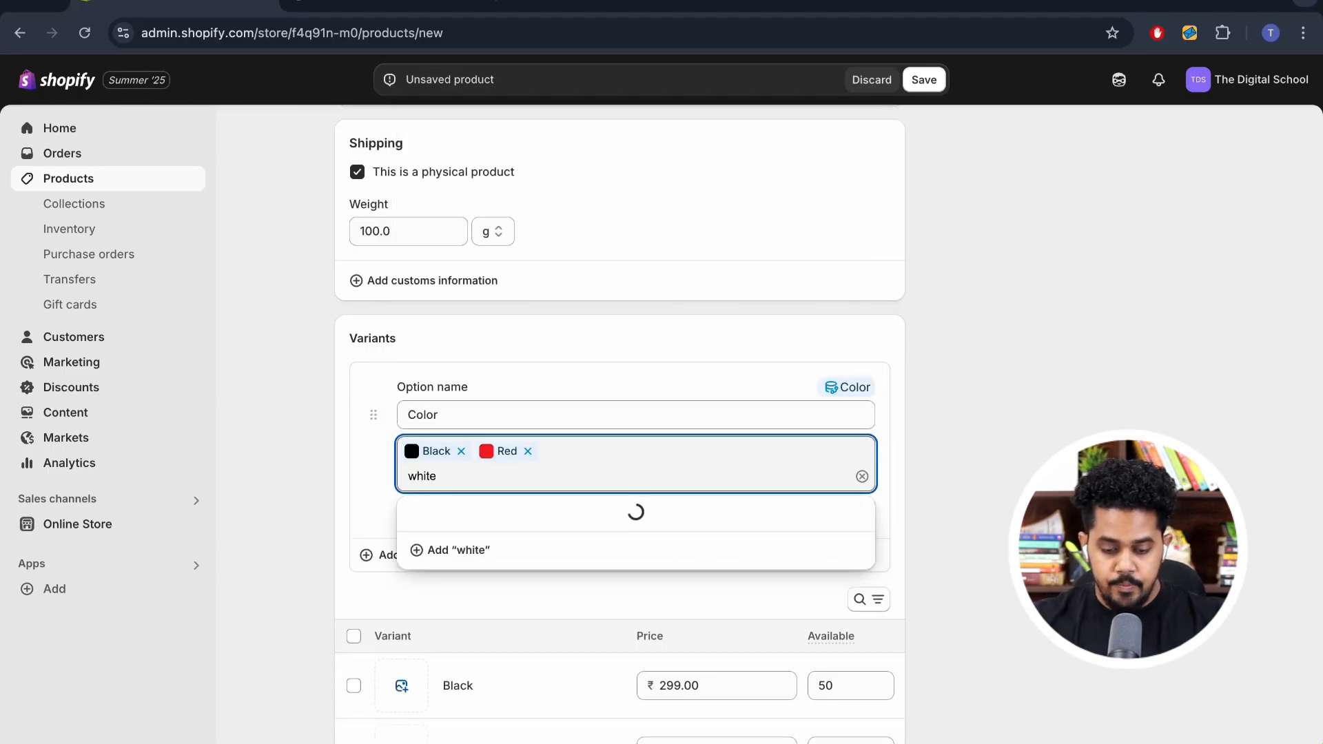
key("Down")
key("Return")
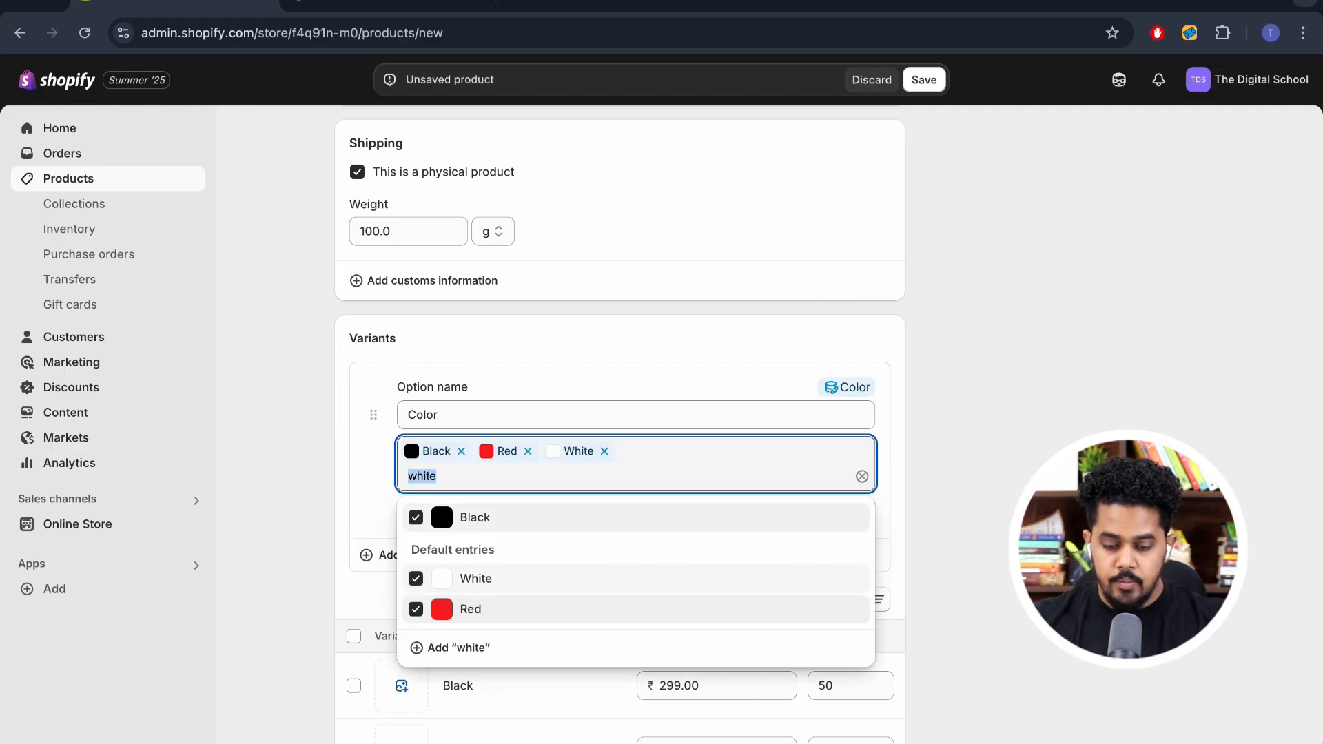
key("Escape")
left_click(850, 511)
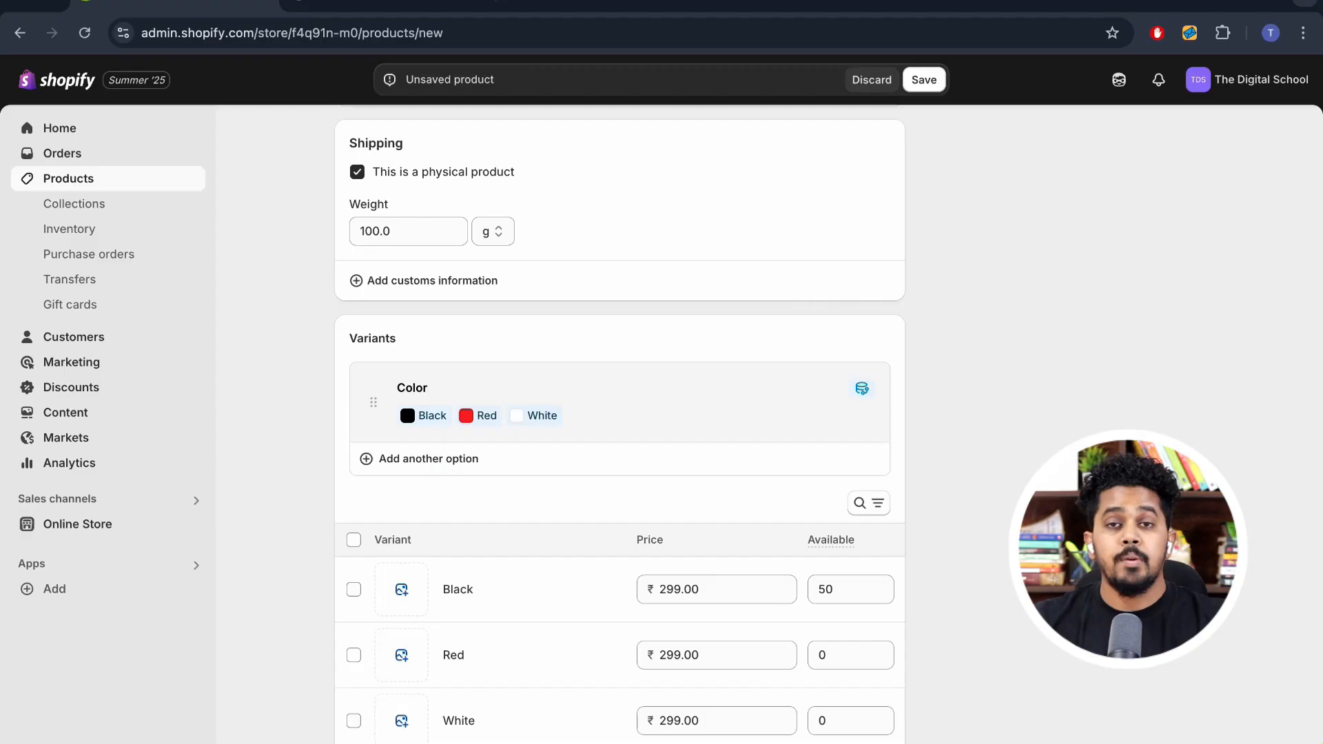
Set the Red variant's price to ₹301 and its available quantity to 10
scroll(620, 427, "down", 4)
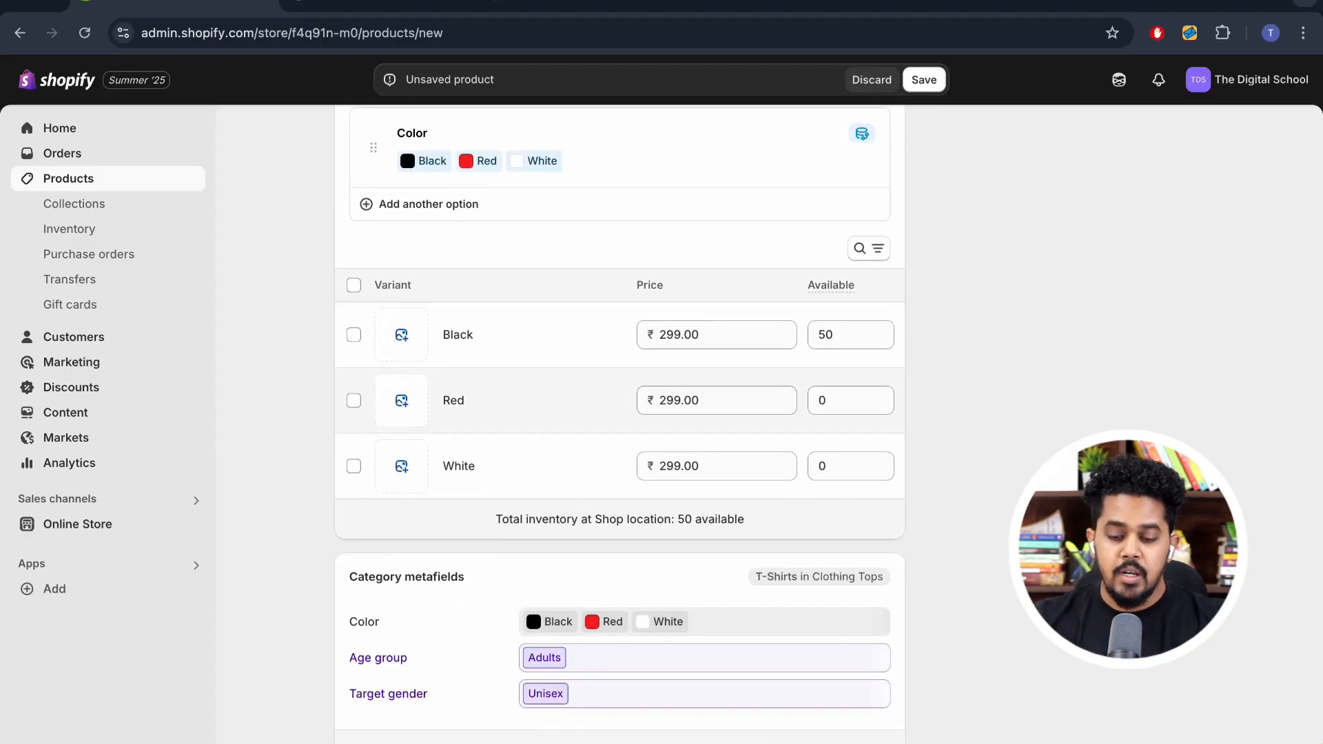
left_click(716, 400)
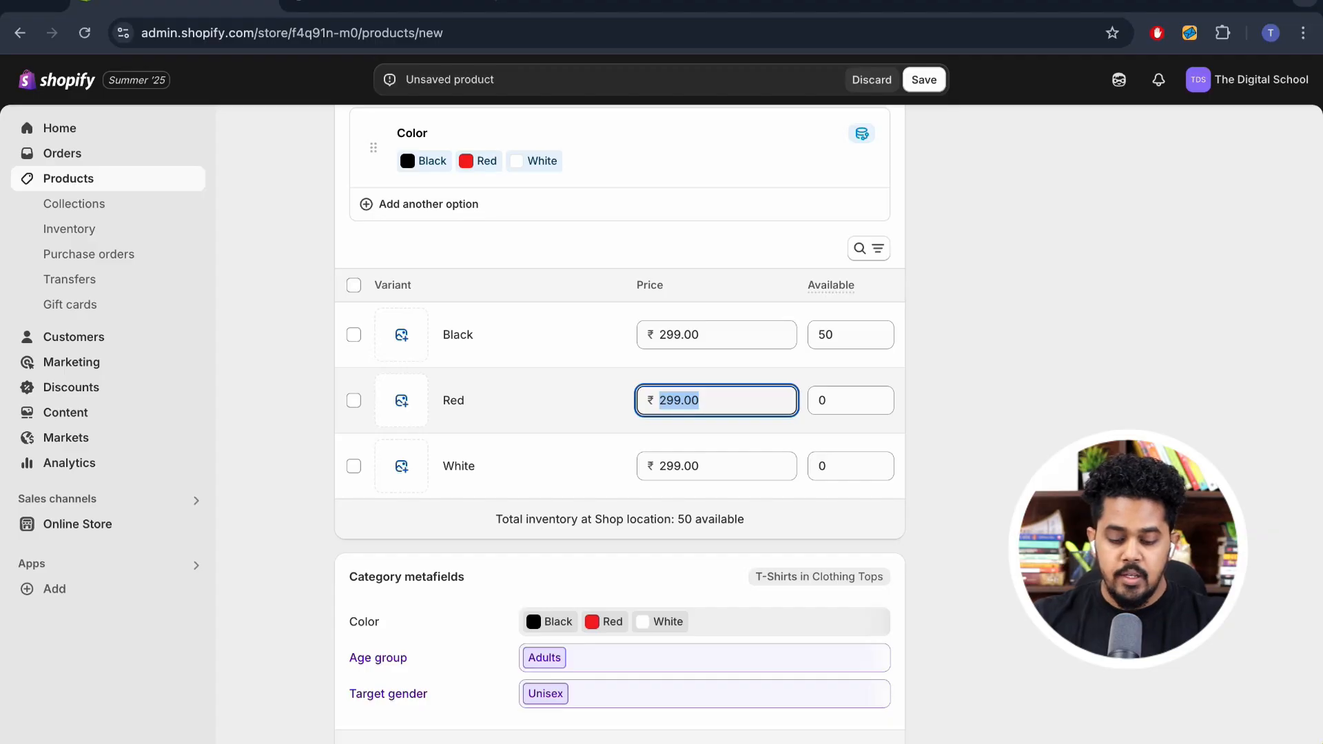
type("329")
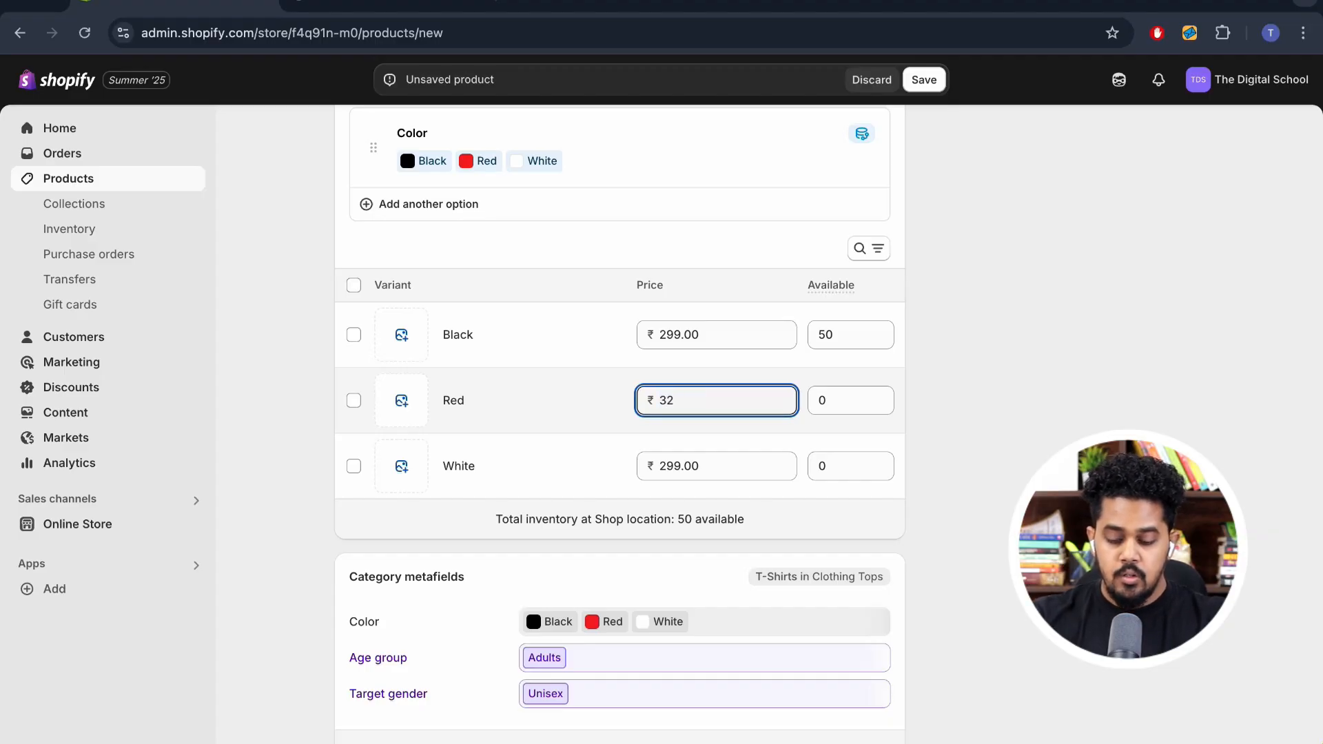
key("BackSpace")
key("BackSpace")
key("BackSpace")
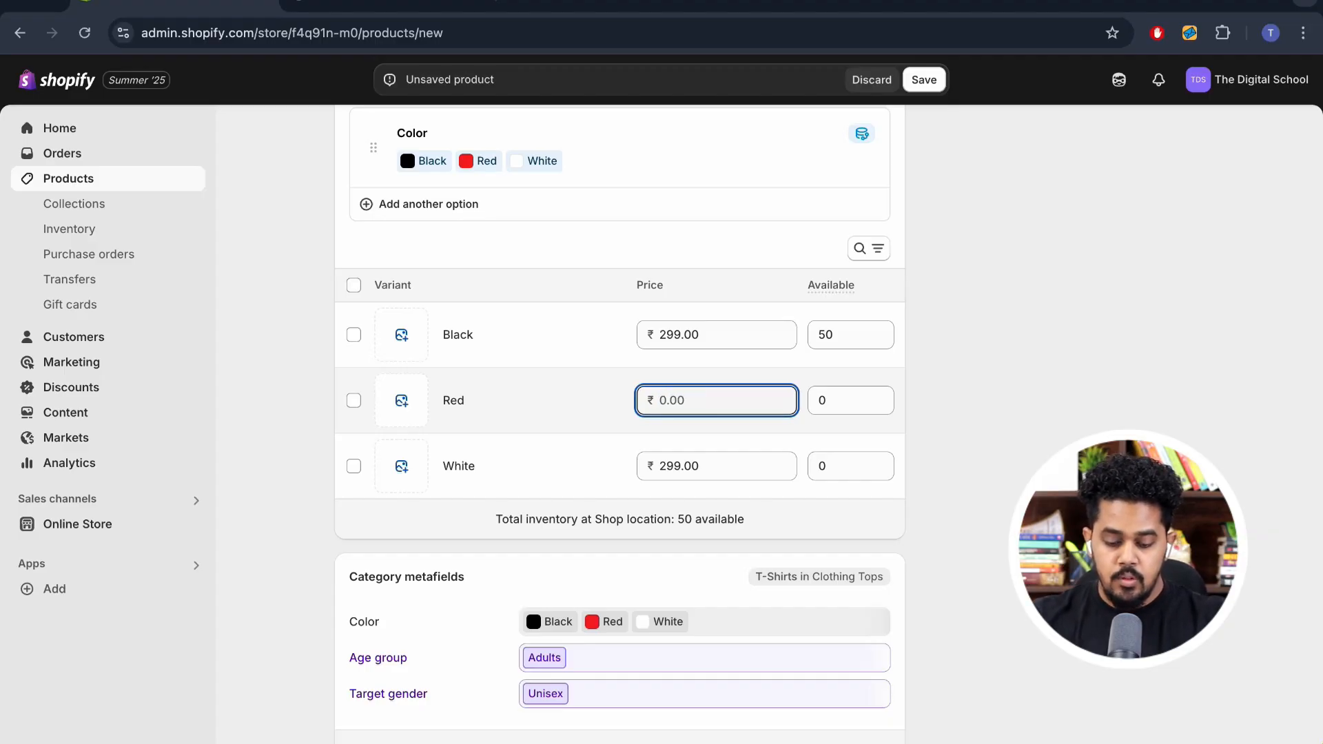
type("301")
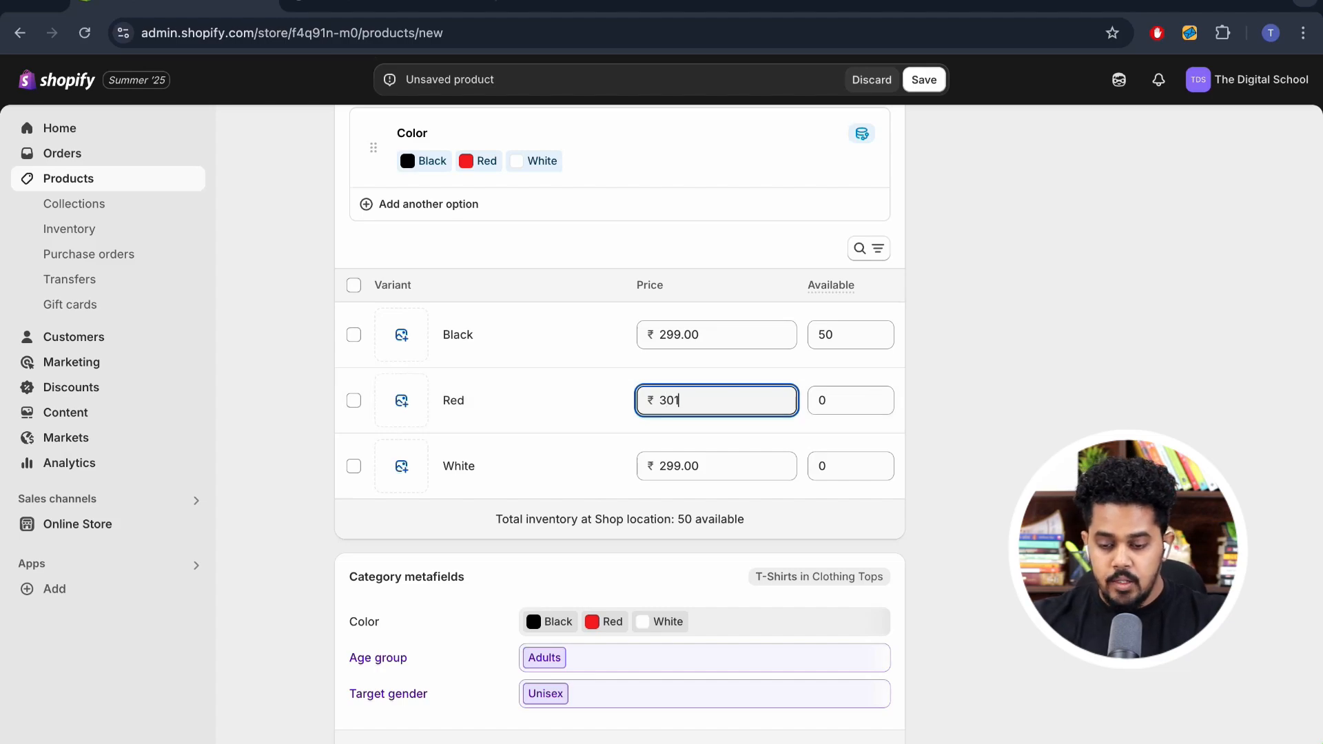
key("Tab")
type("10")
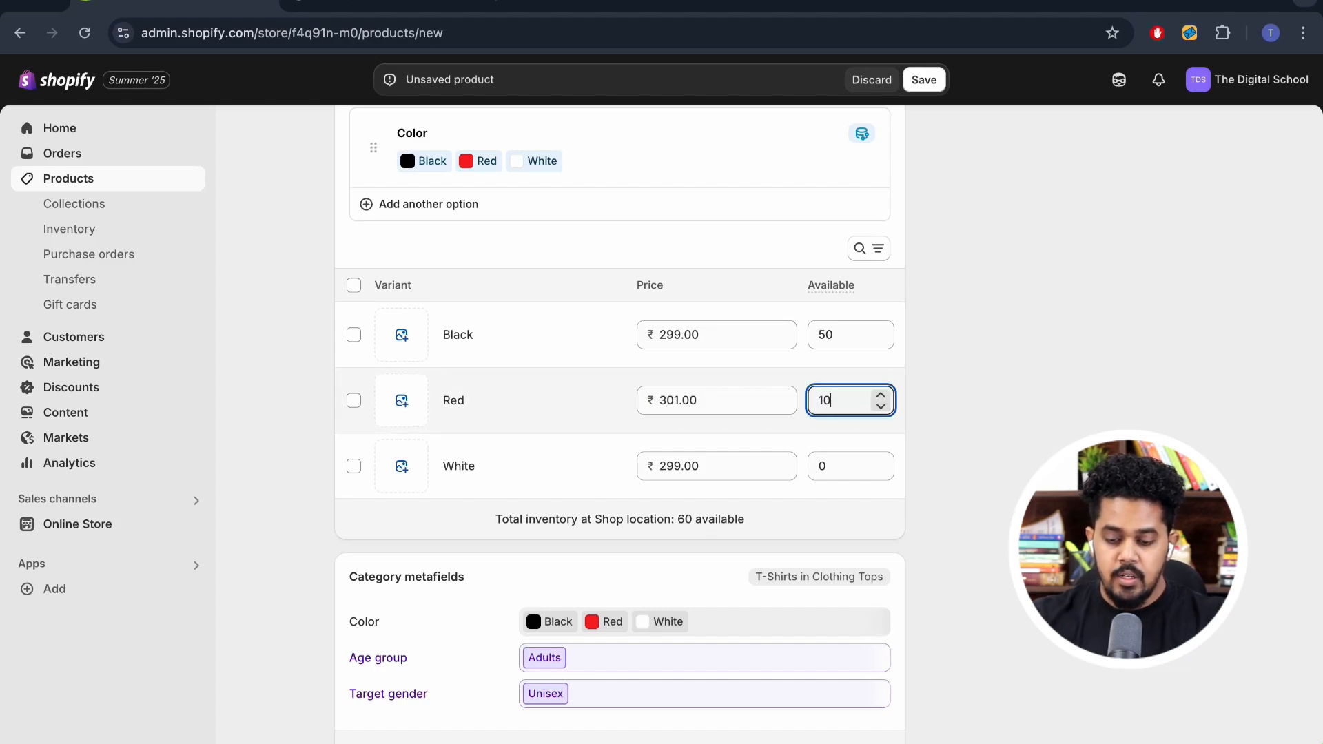
Set the available quantity to 40 for the Black variant and 10 for the White variant
left_click(844, 335)
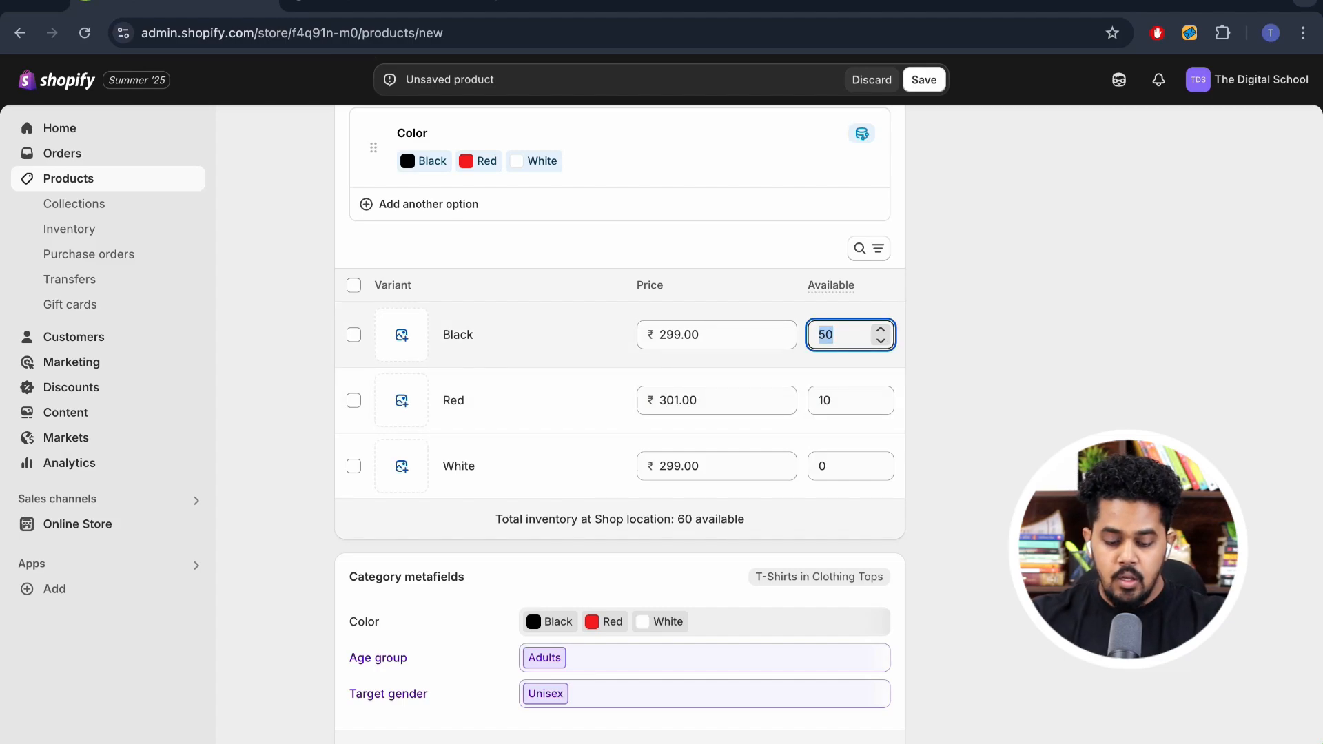
type("40")
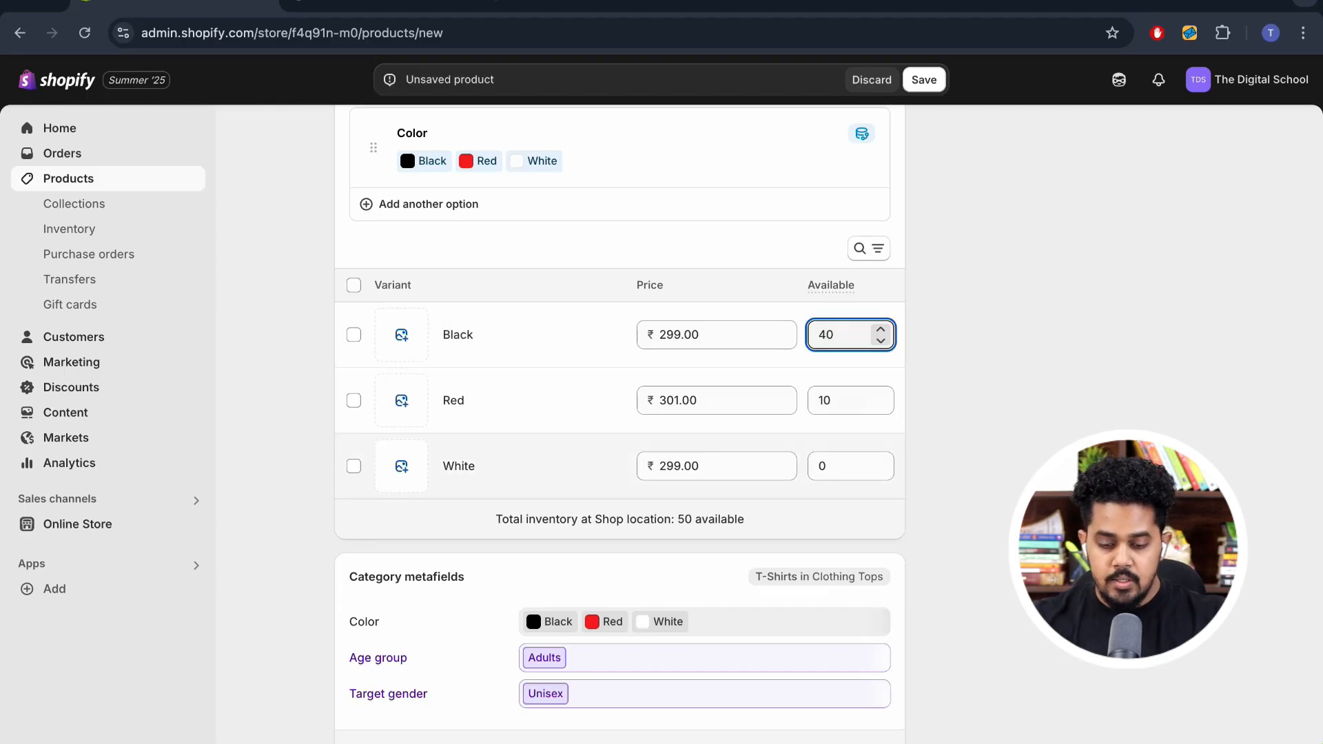
left_click(844, 467)
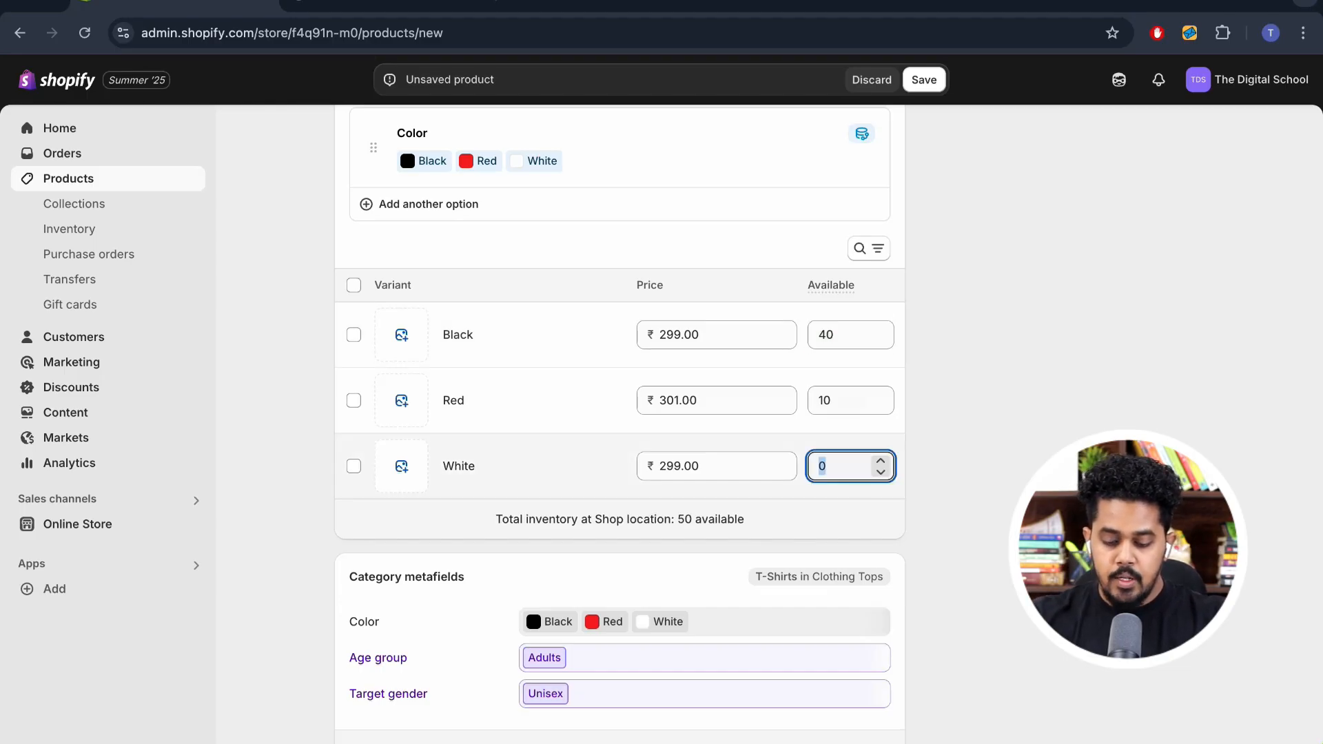
type("10")
key("BackSpace")
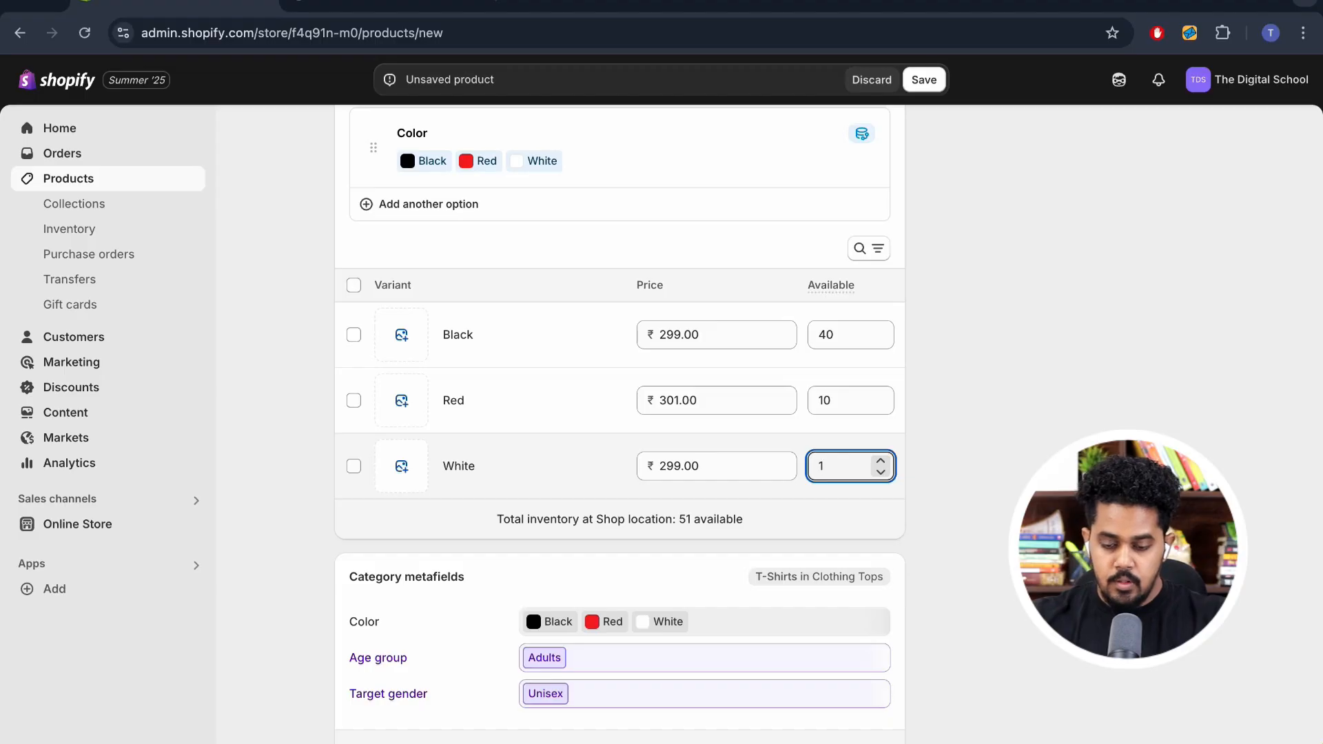
type("0")
key("BackSpace")
type("0")
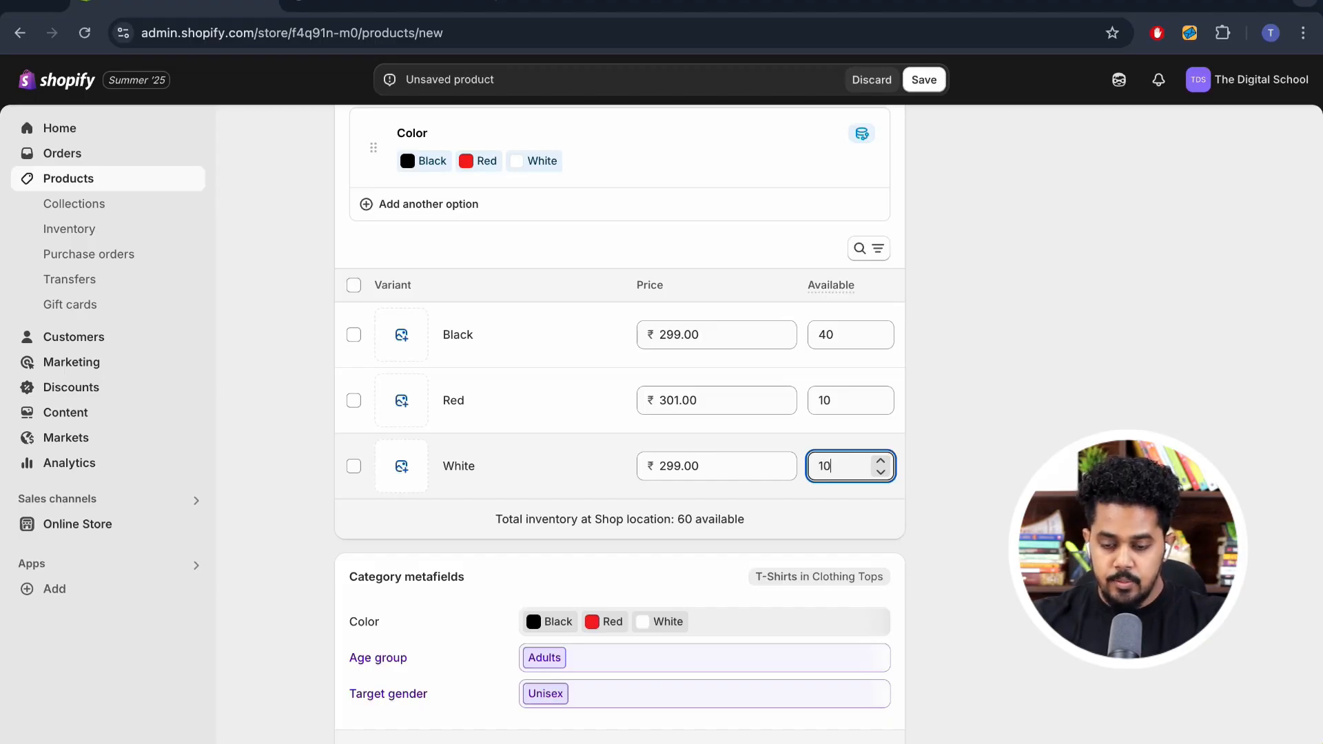
Change the Black variant's available quantity to 30 and save the new product
left_click(845, 335)
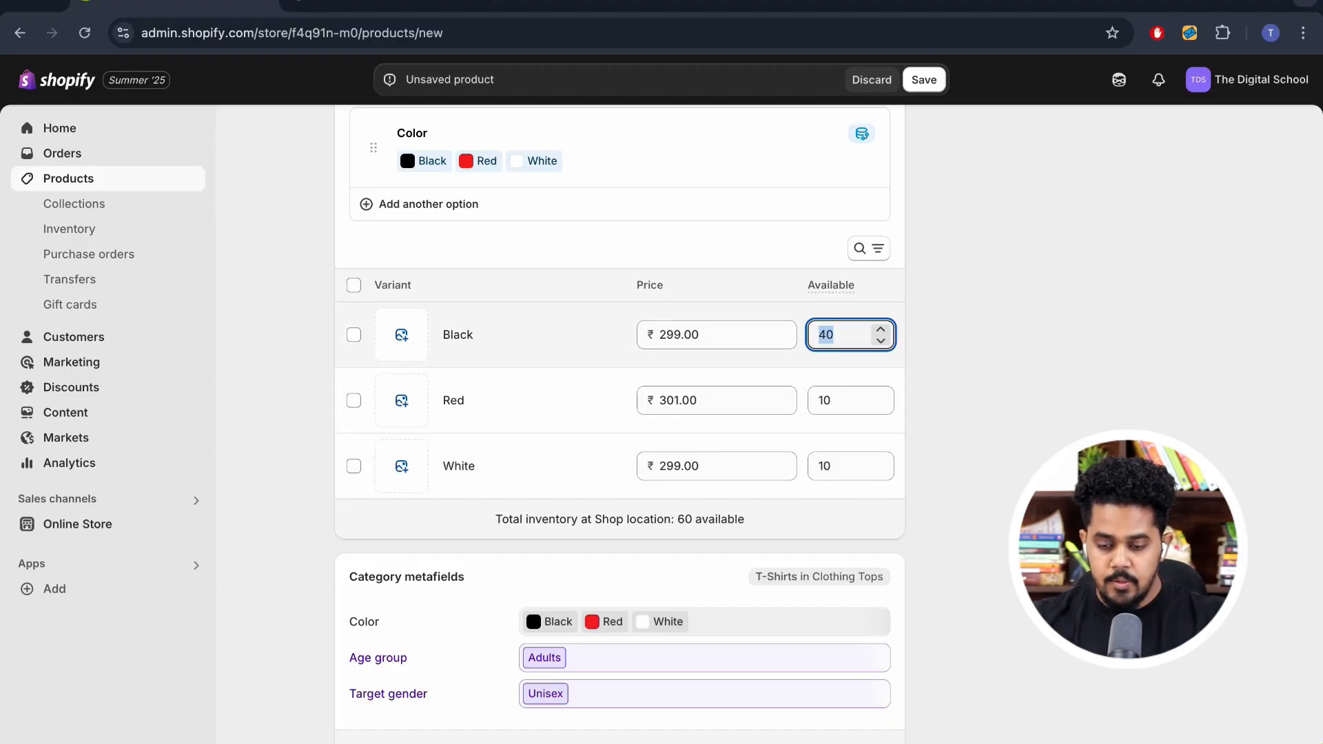
left_click(827, 335)
key("BackSpace")
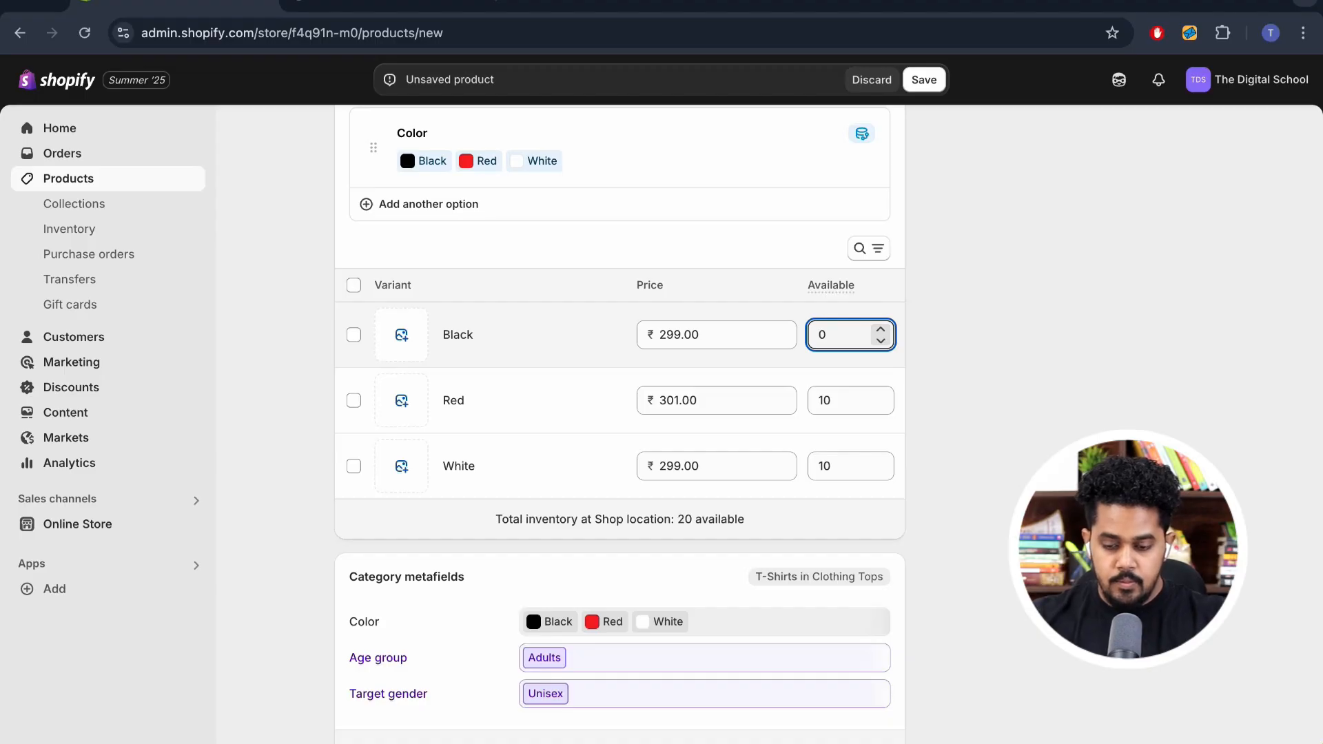
type("3")
scroll(828, 424, "down", 1)
scroll(748, 480, "down", 4)
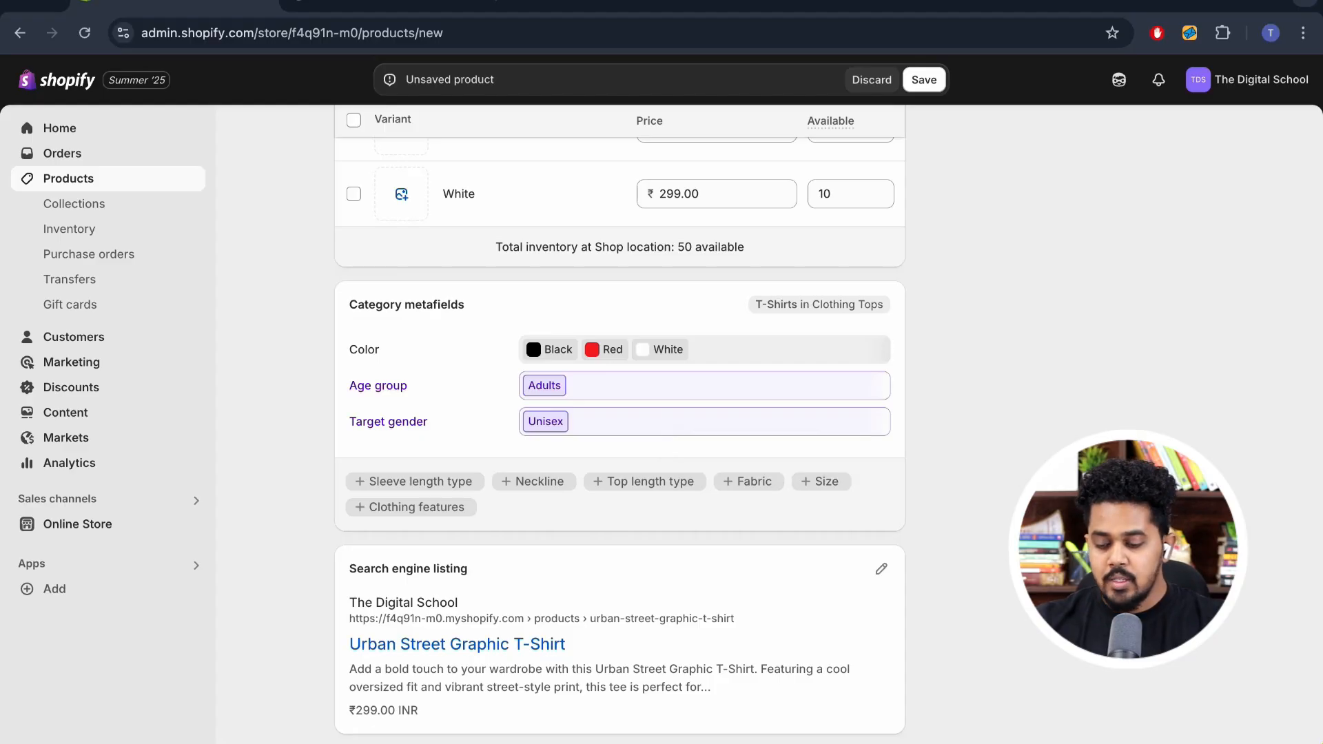
left_click(924, 80)
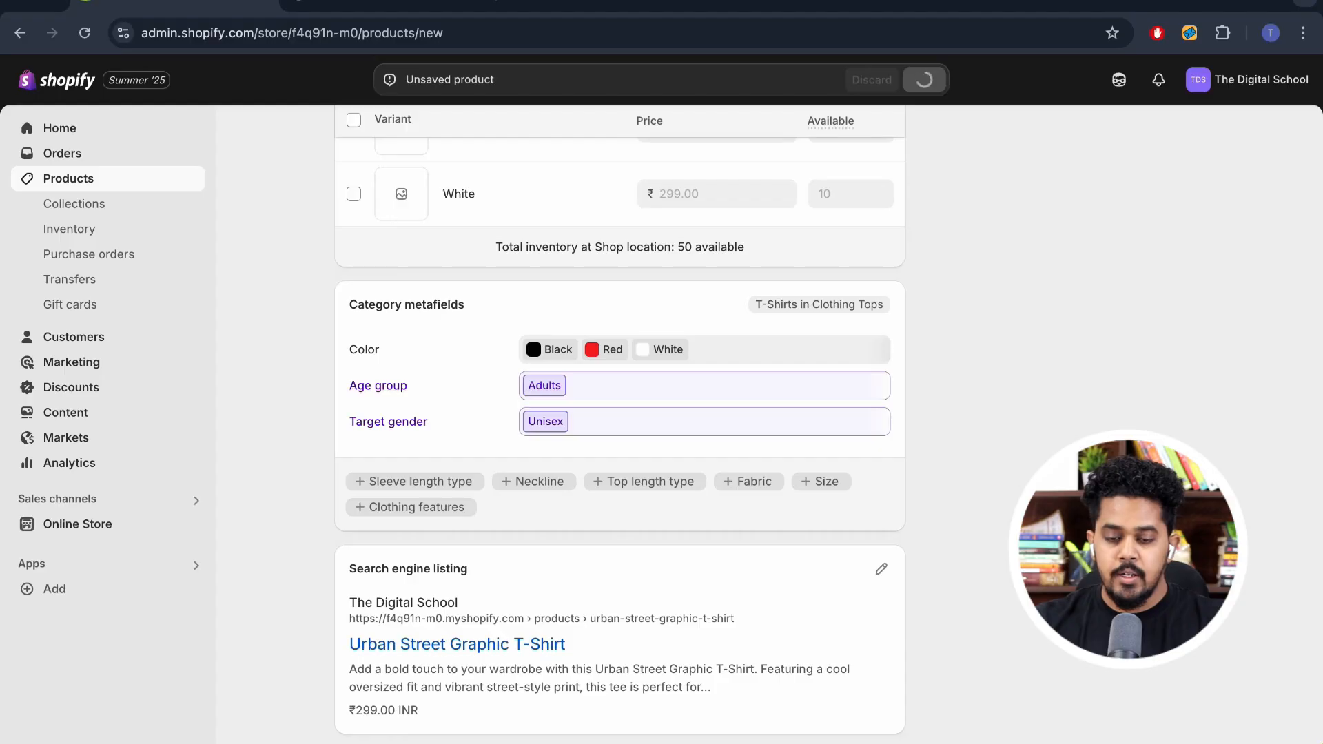
scroll(620, 413, "down", 3)
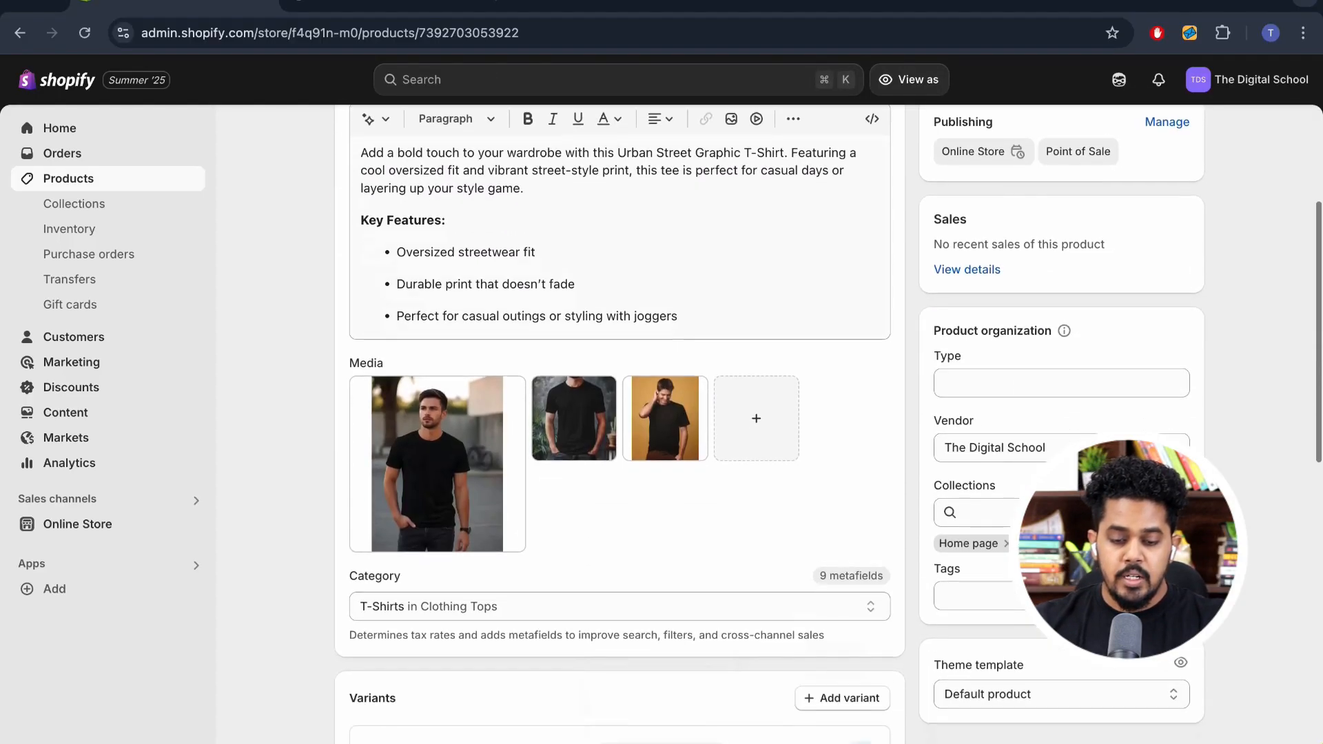
Make the three bullet points under Key Features bold in the product description and save the changes
left_click_drag(396, 338, 677, 402)
left_click(528, 205)
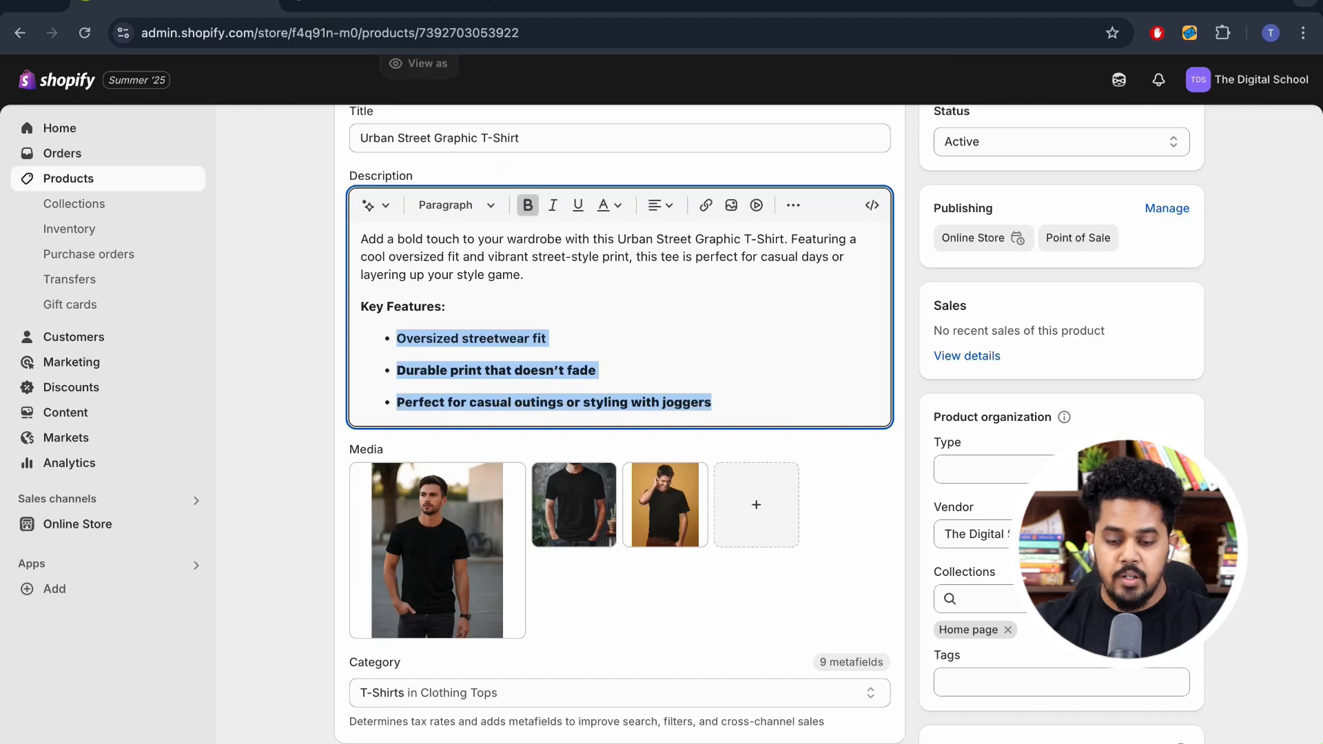
scroll(528, 205, "down", 3)
scroll(620, 413, "down", 10)
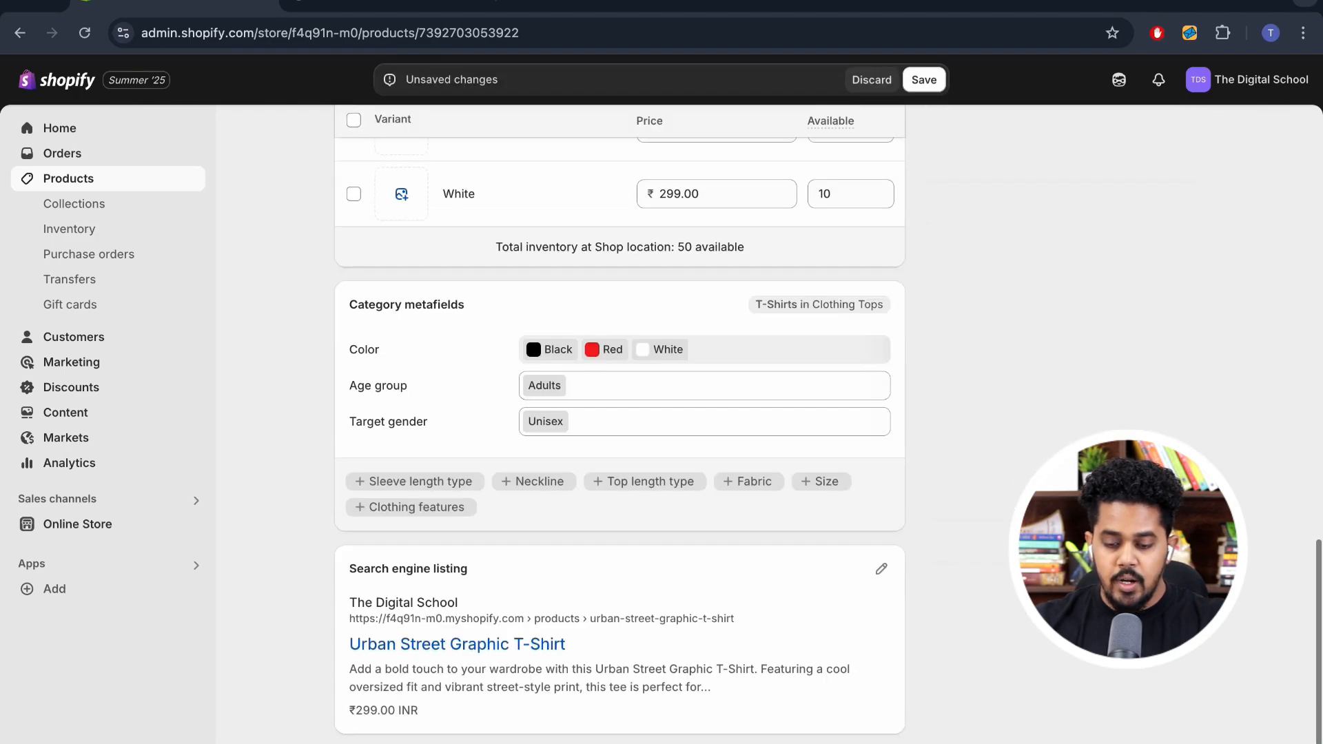
scroll(620, 413, "up", 15)
scroll(620, 413, "down", 3)
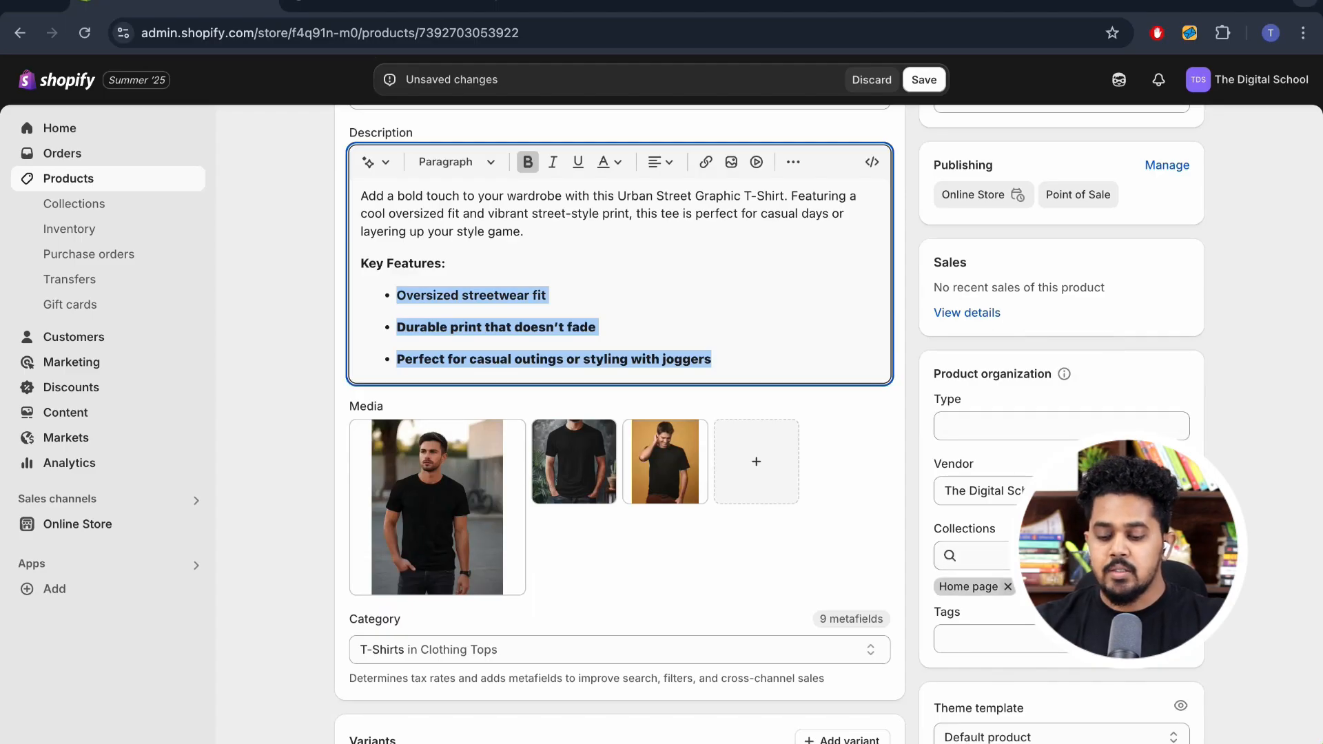
scroll(620, 414, "down", 3)
scroll(620, 414, "up", 6)
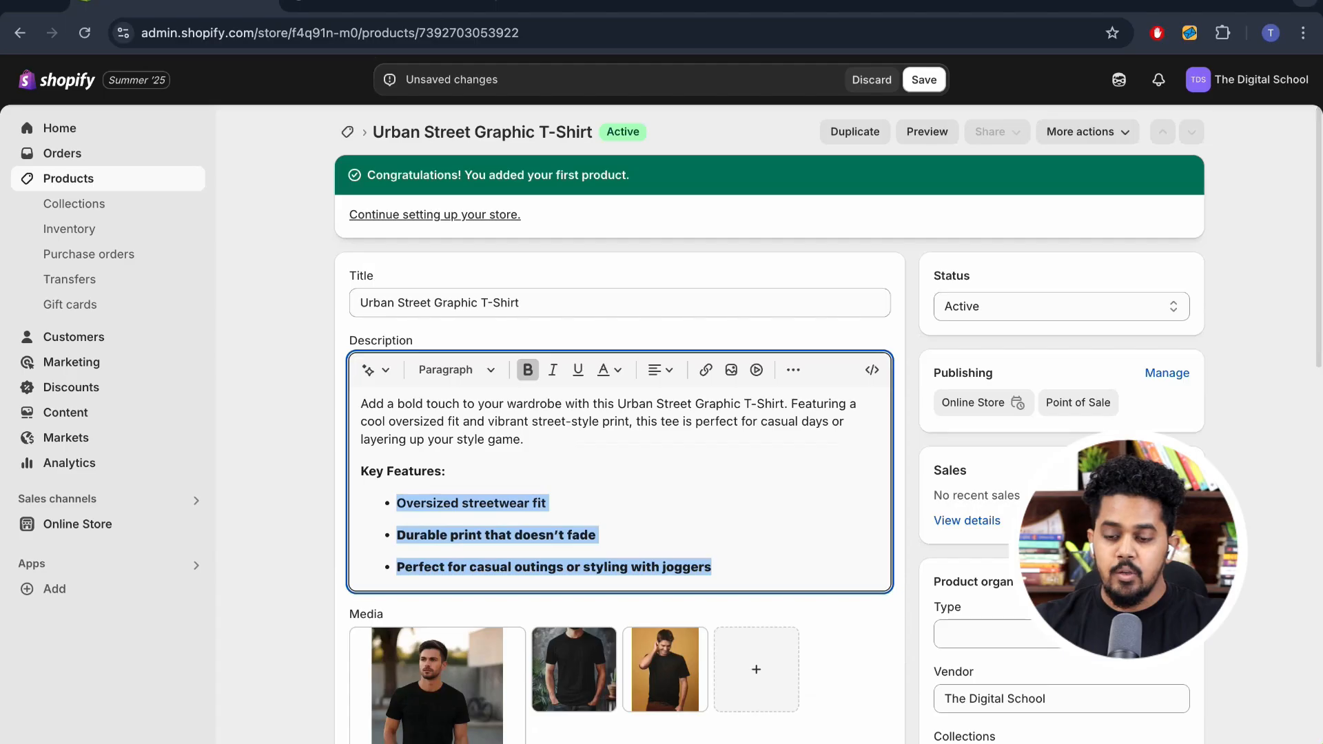
left_click(923, 80)
Switch to the storefront, reload its home page and open the Urban Street Graphic T-Shirt from the featured products
left_click(389, 3)
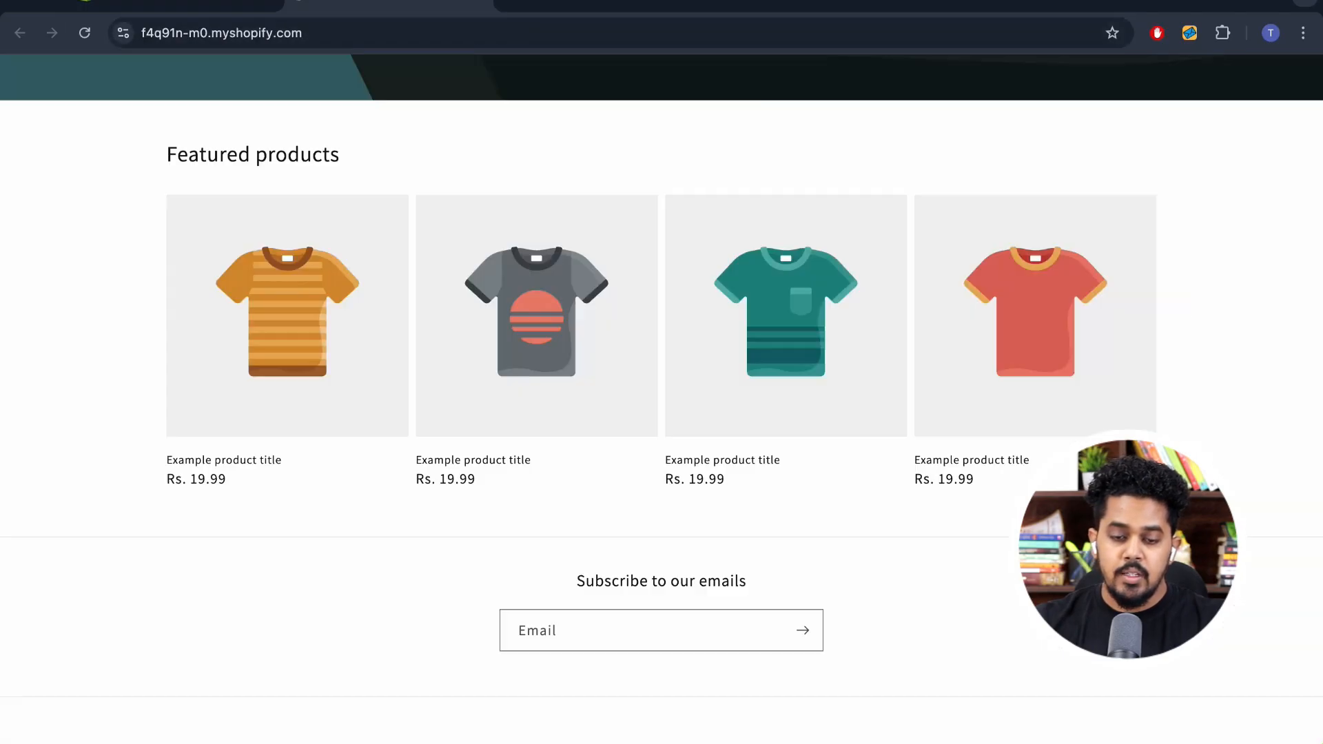
left_click(84, 33)
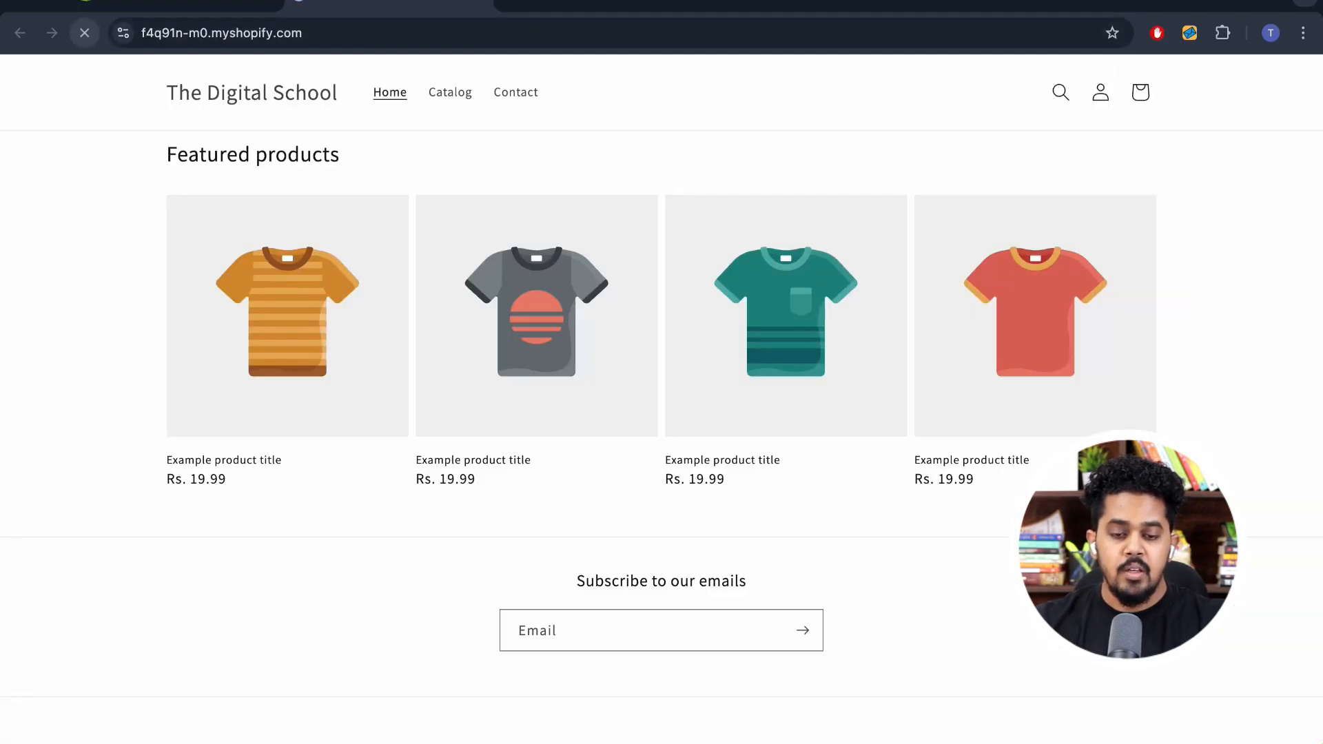
scroll(662, 400, "up", 4)
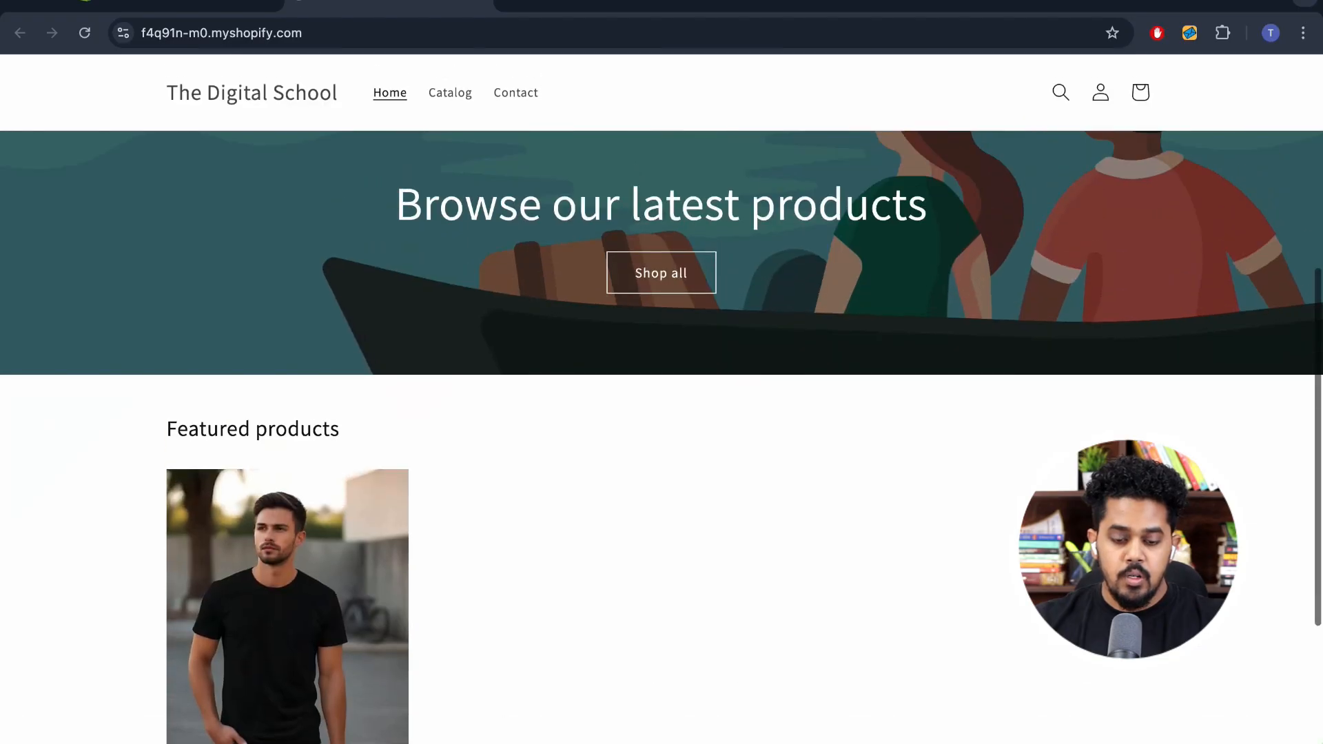
scroll(662, 399, "down", 3)
scroll(661, 399, "up", 1)
scroll(288, 345, "down", 3)
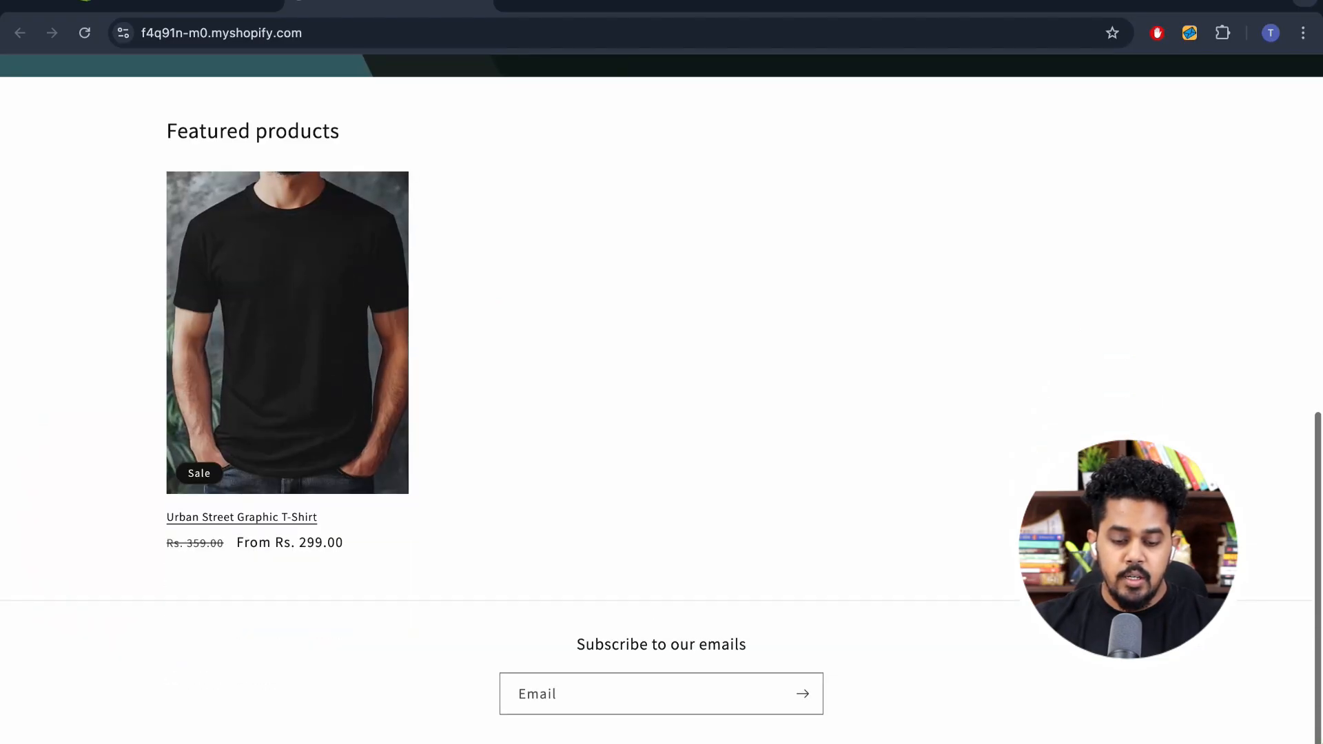
left_click(288, 344)
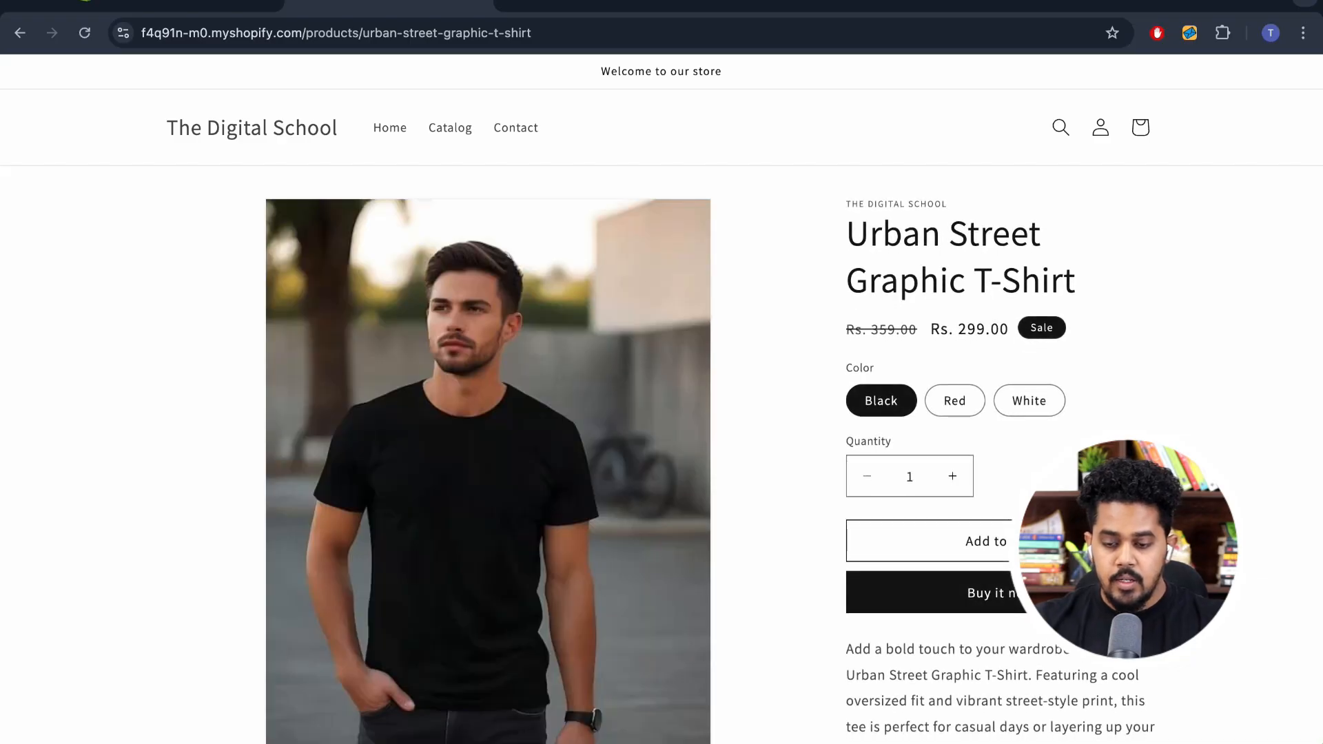
Check the price and availability of the Red, White and Black color options on the product page
scroll(661, 399, "down", 3)
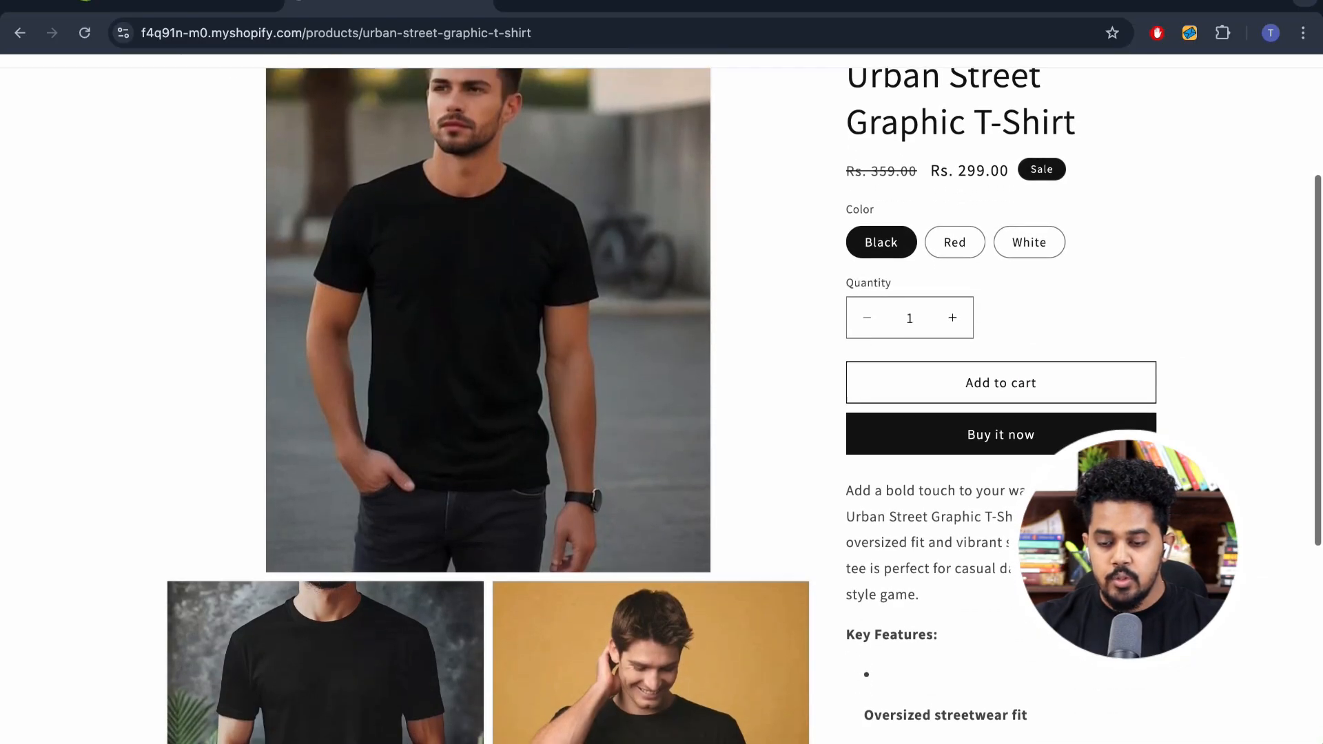
scroll(661, 399, "up", 3)
left_click(955, 381)
left_click(1029, 381)
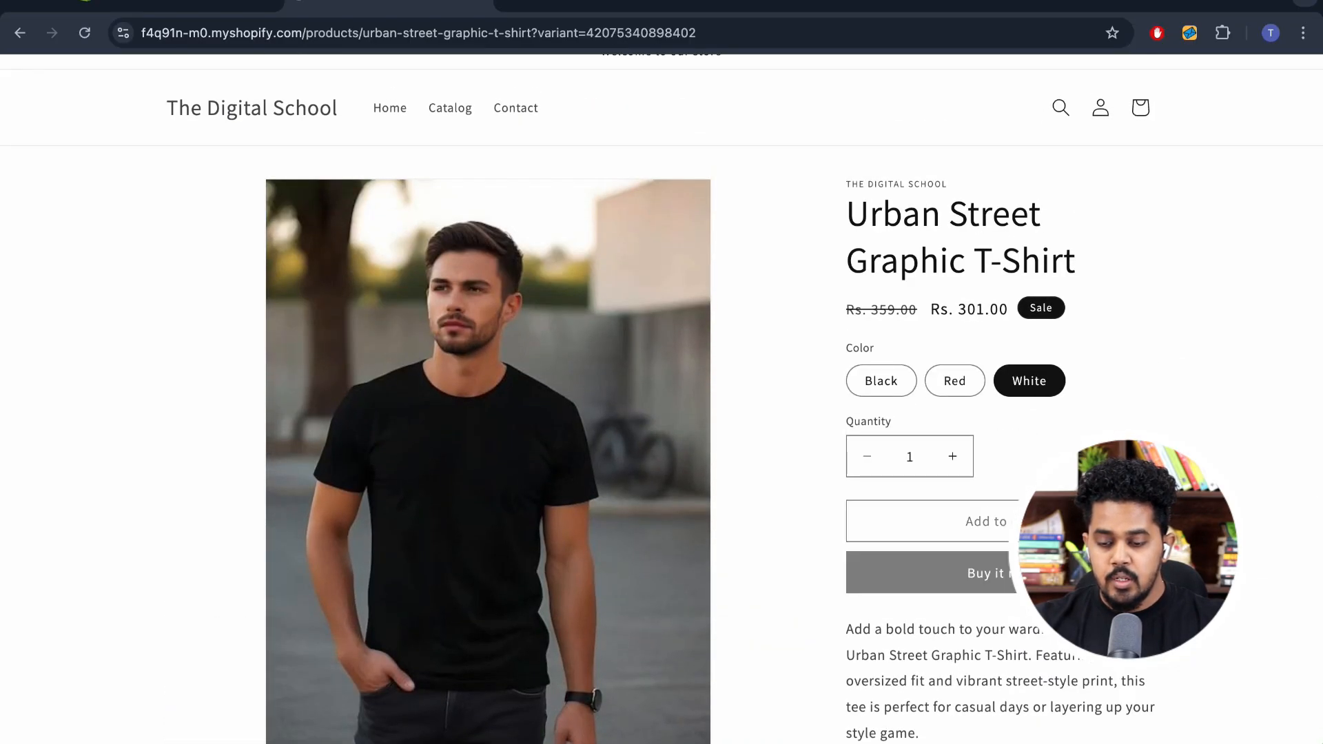
left_click(955, 381)
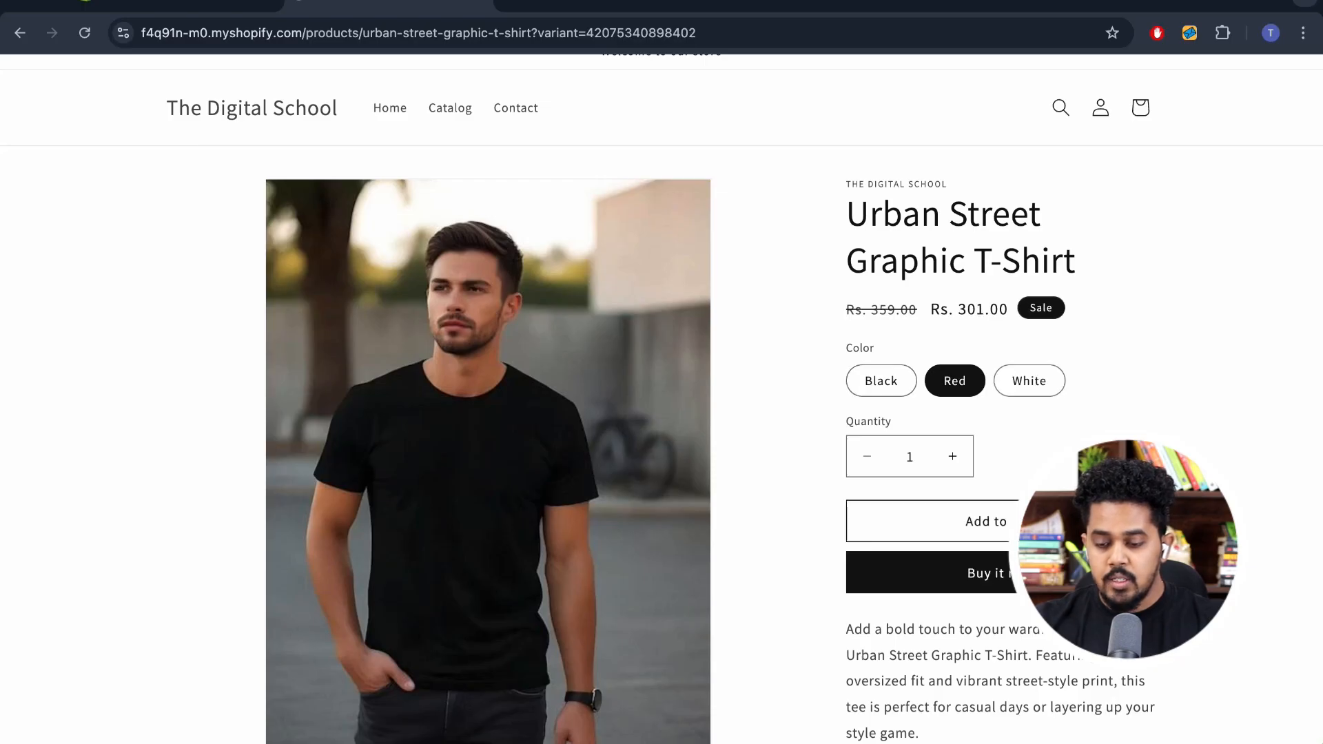
left_click(881, 381)
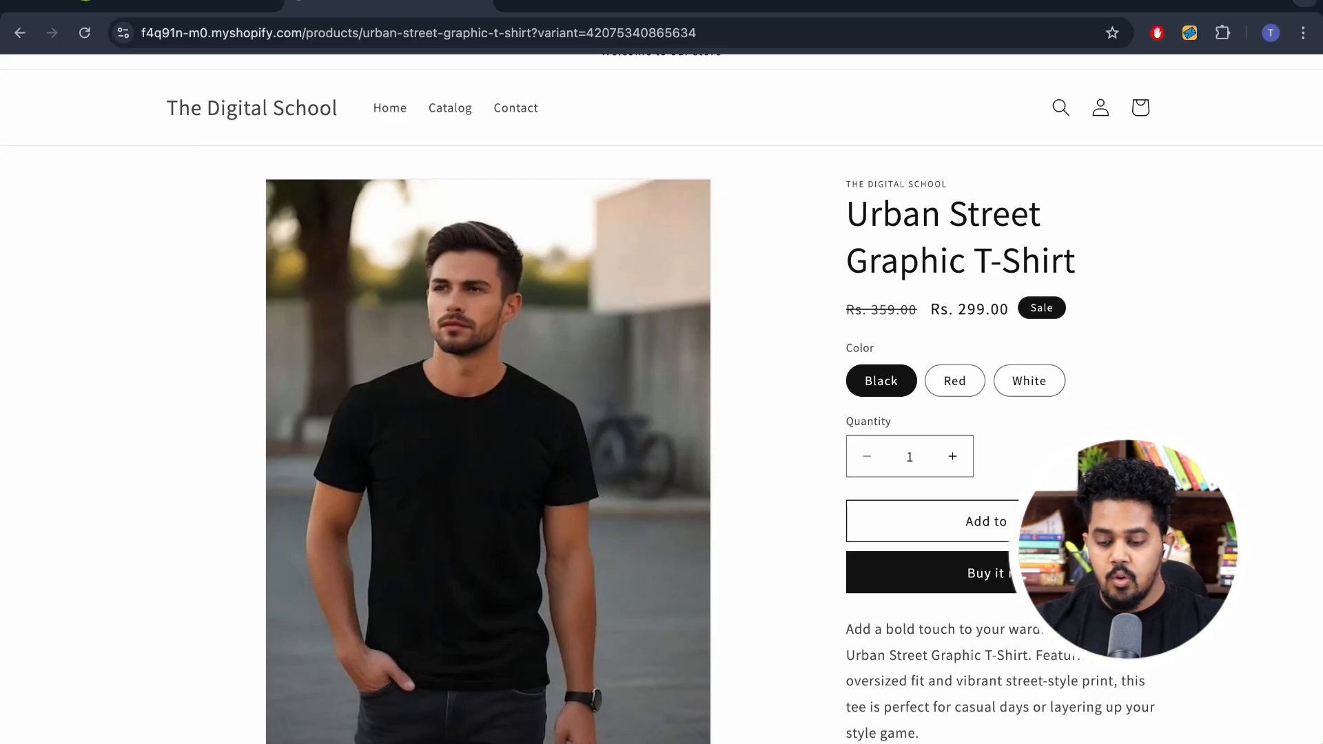
Raise the Black T-shirt's quantity to 4 and review the product photos and description
left_click(952, 457)
left_click(952, 457)
left_click(952, 457)
scroll(952, 456, "down", 8)
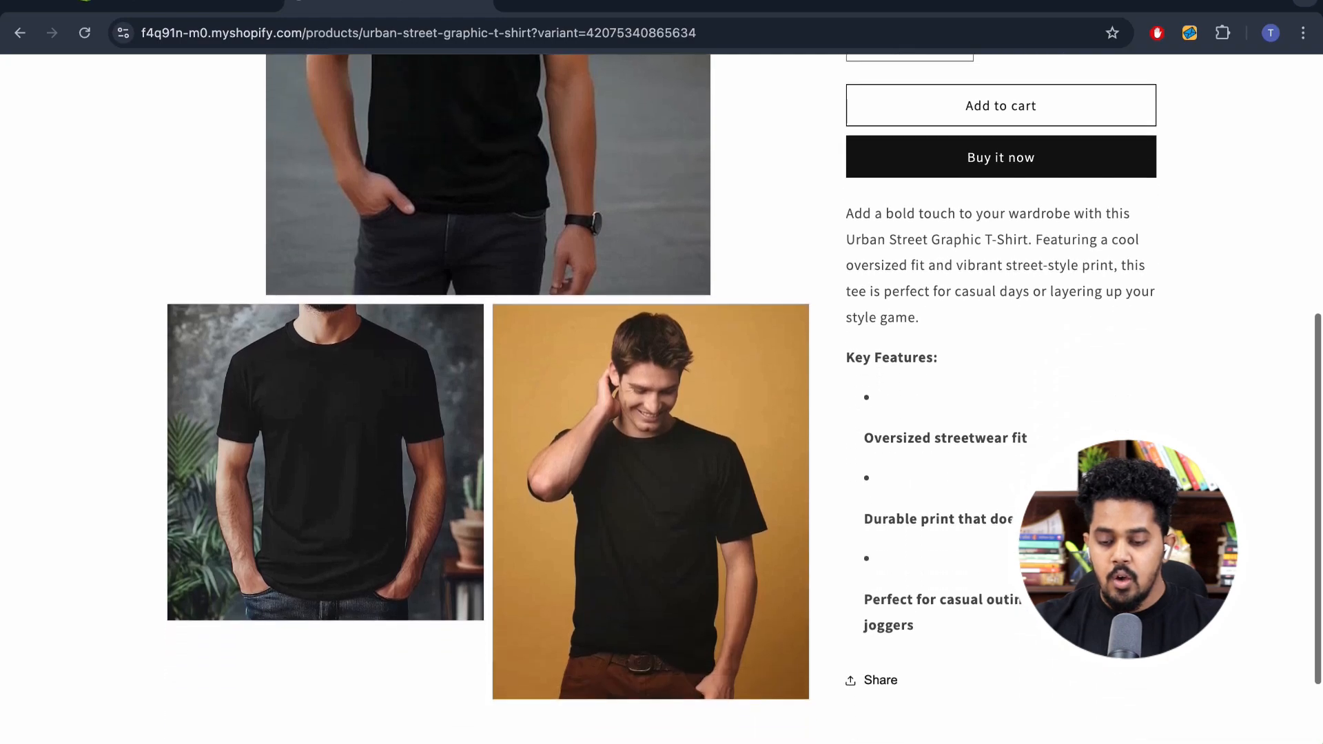
scroll(661, 400, "down", 2)
scroll(661, 399, "up", 10)
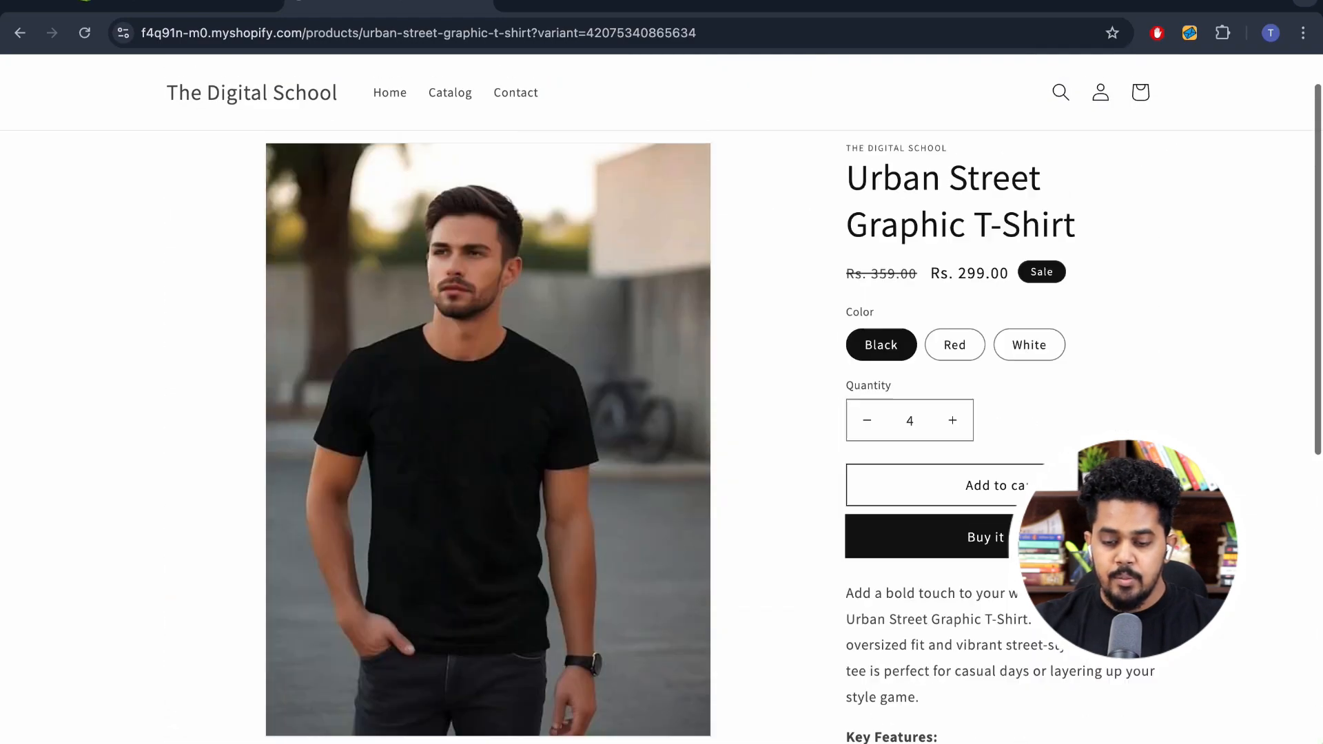
Return to the storefront home page and review its banner and featured products section
left_click(190, 128)
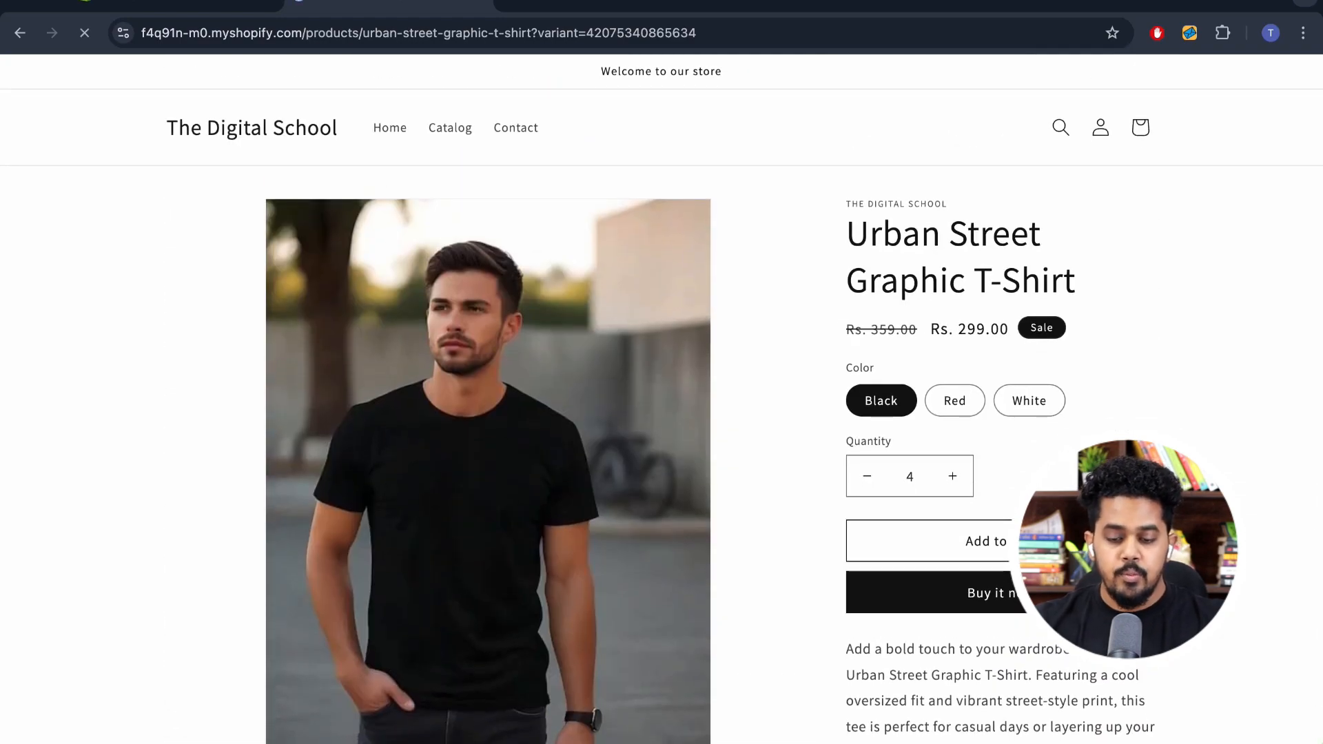
scroll(661, 400, "down", 10)
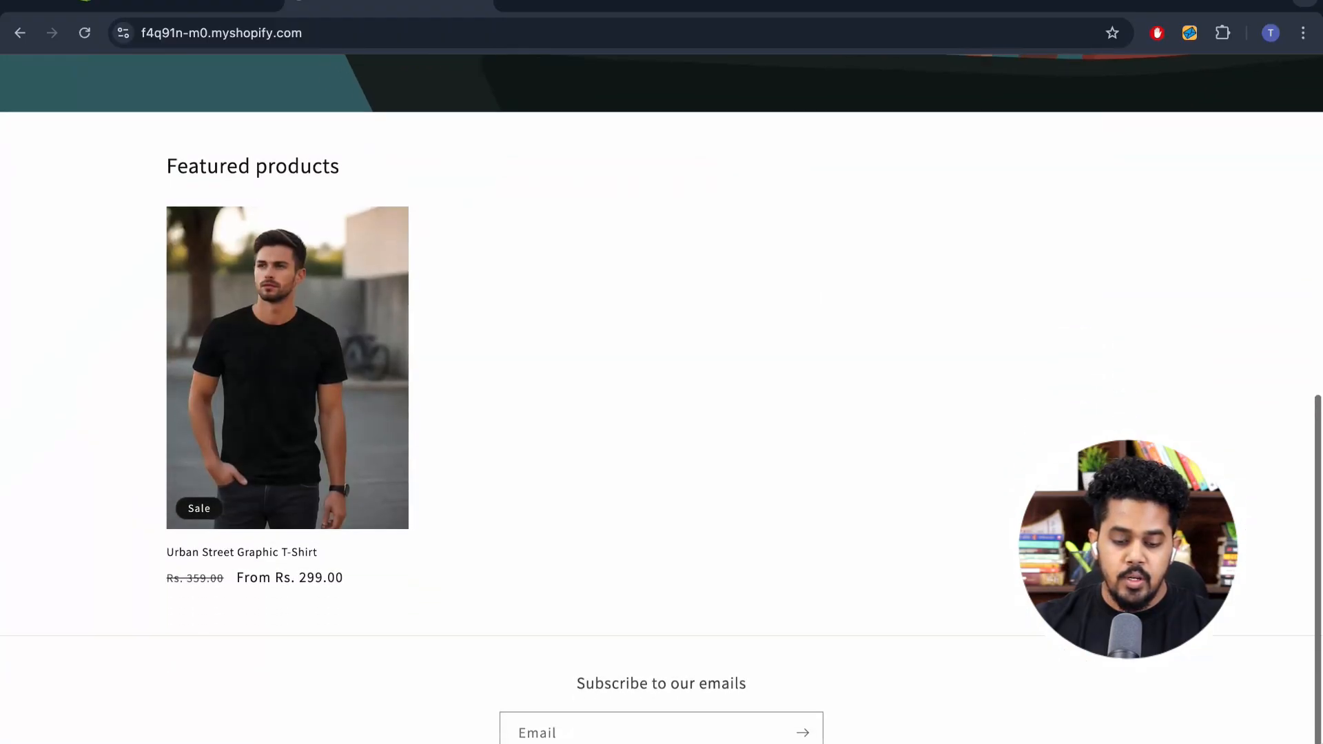
scroll(661, 399, "up", 10)
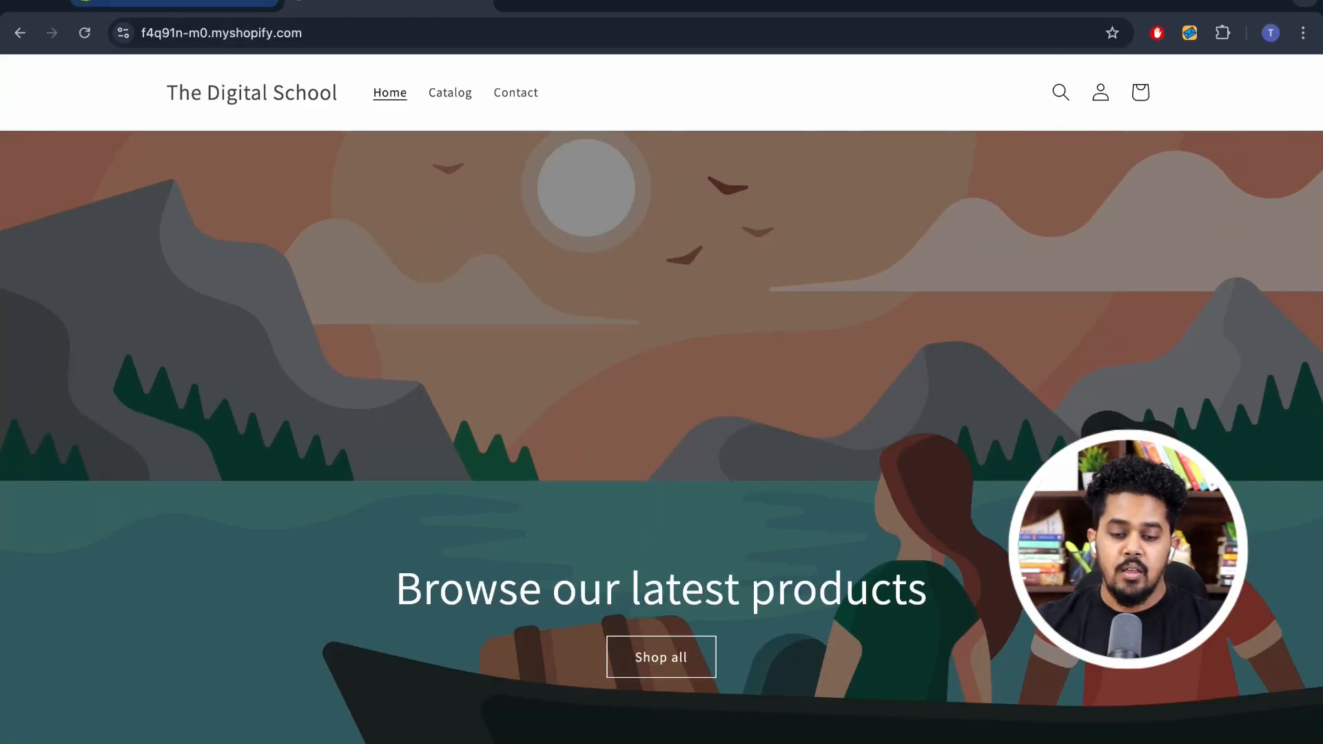
Switch back to the Shopify admin and examine the new customer form's name, contact, address and tax fields
left_click(175, 4)
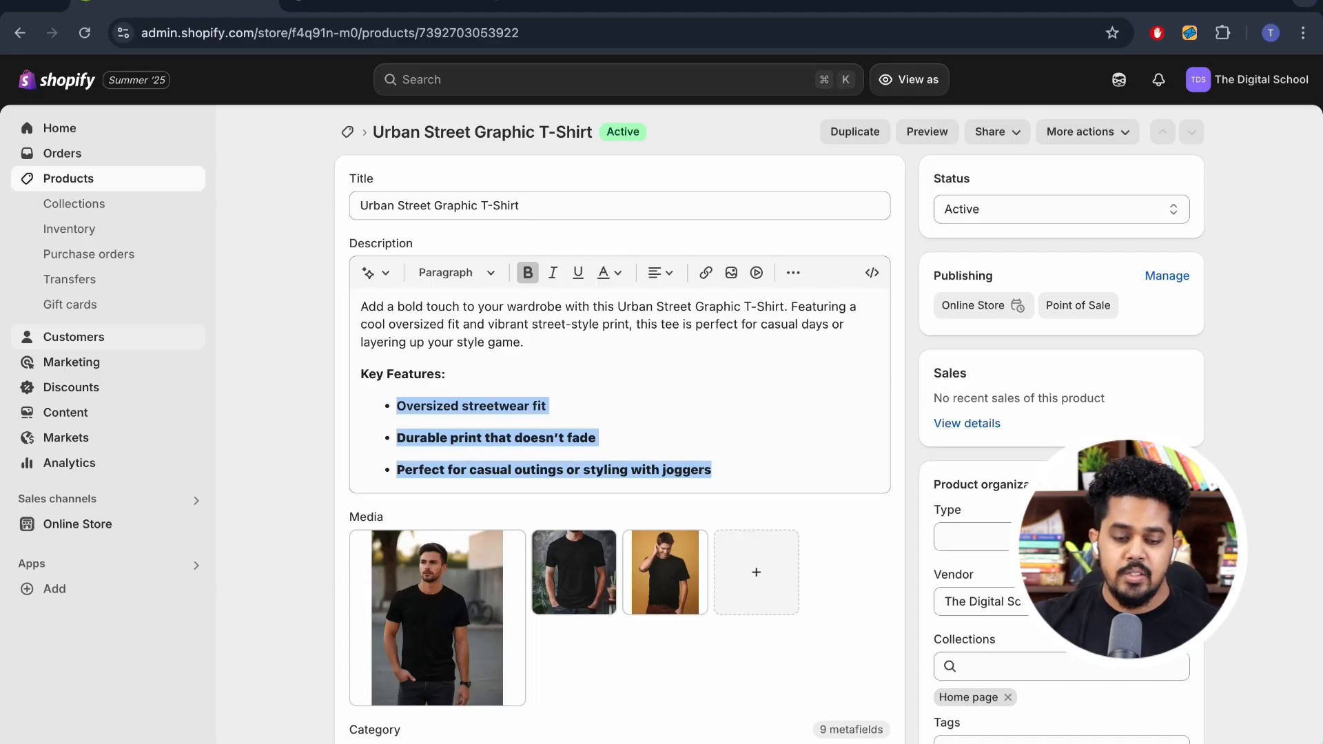
left_click(74, 336)
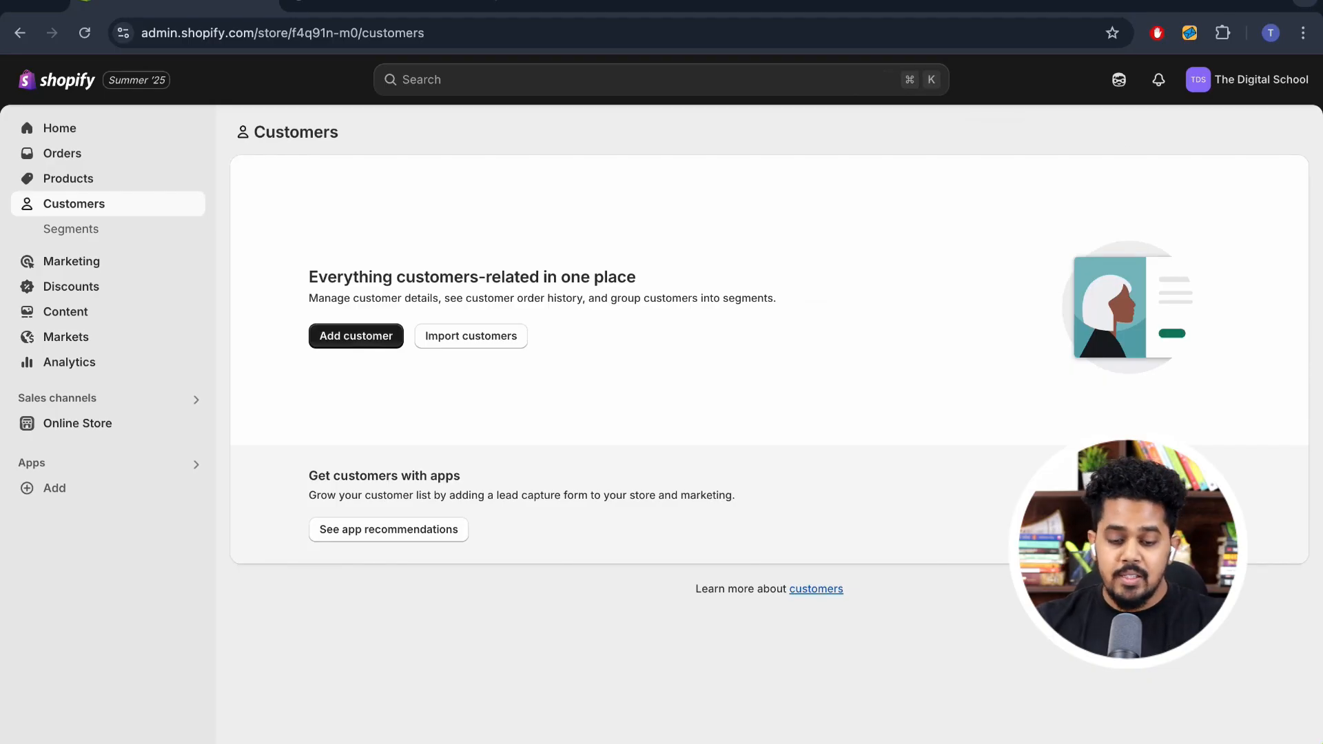
left_click(356, 335)
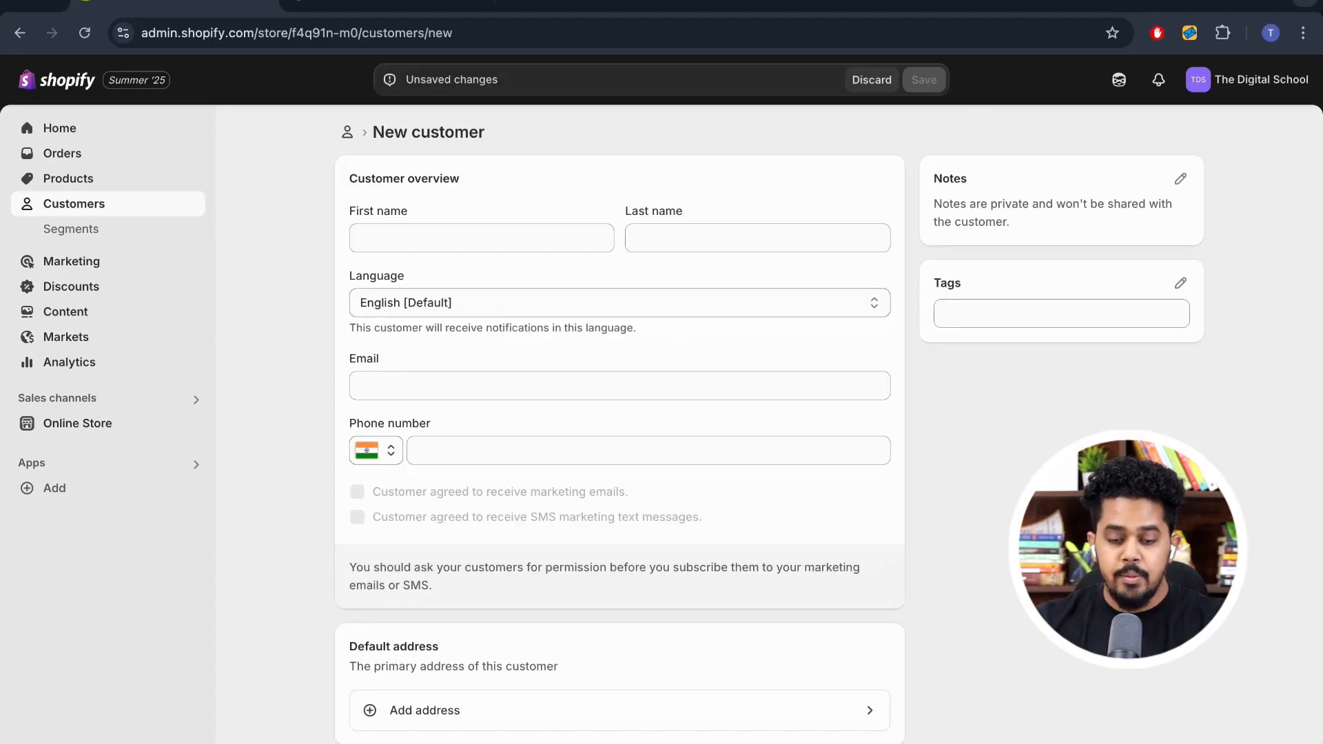
left_click(481, 239)
left_click(756, 238)
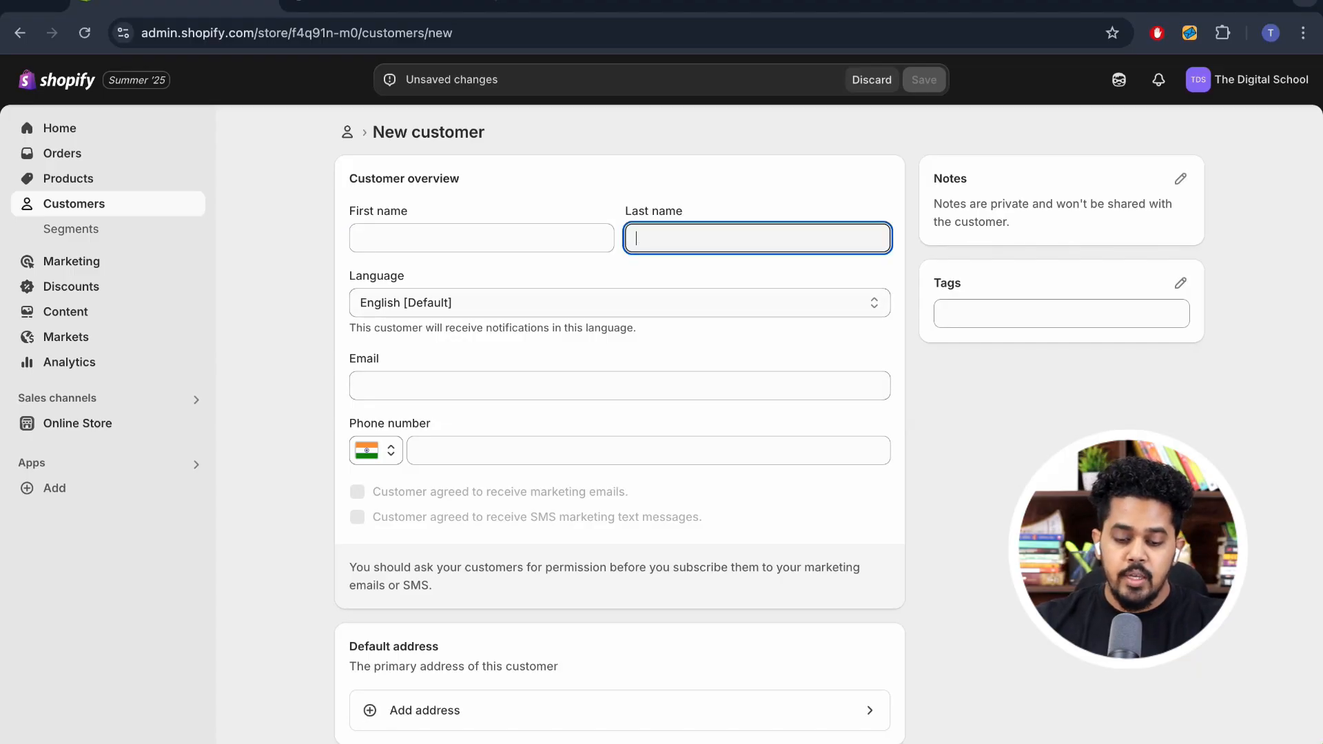
scroll(620, 413, "down", 3)
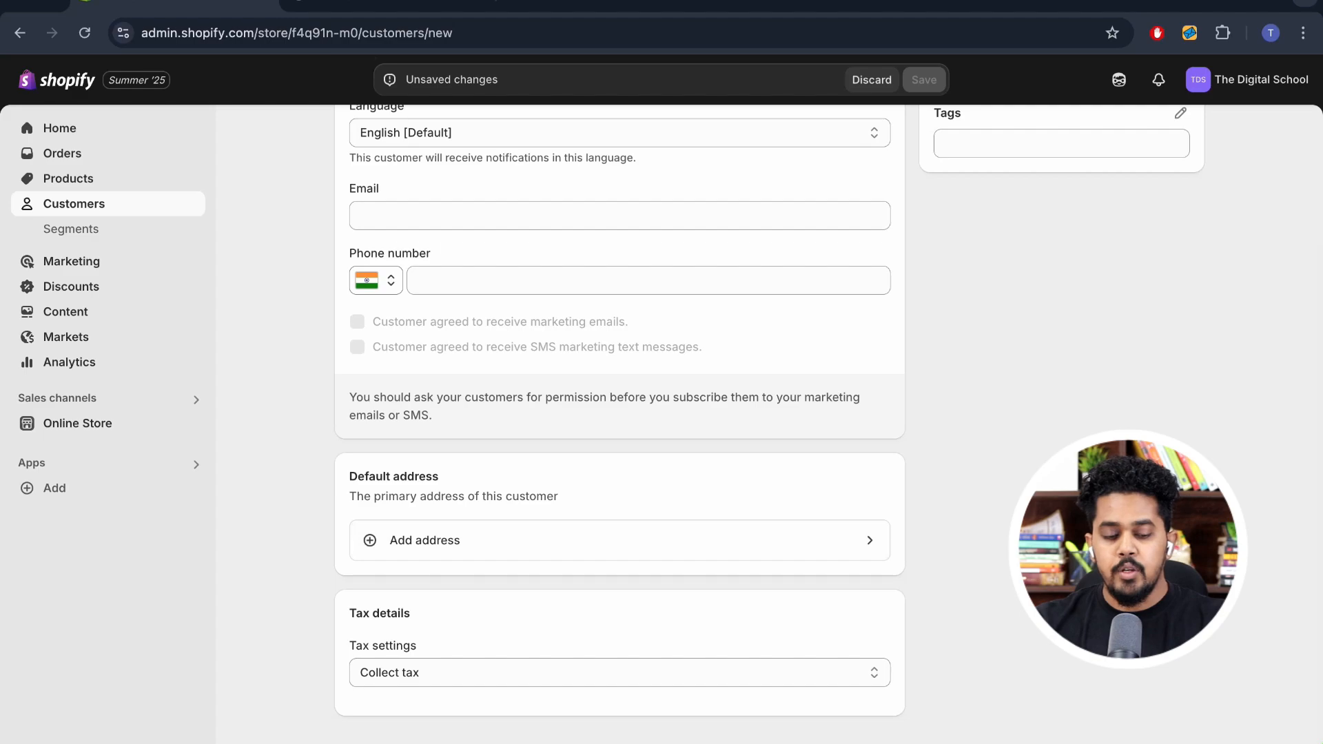
Open the store's Marketing overview and examine the online store sessions metric
left_click(29, 260)
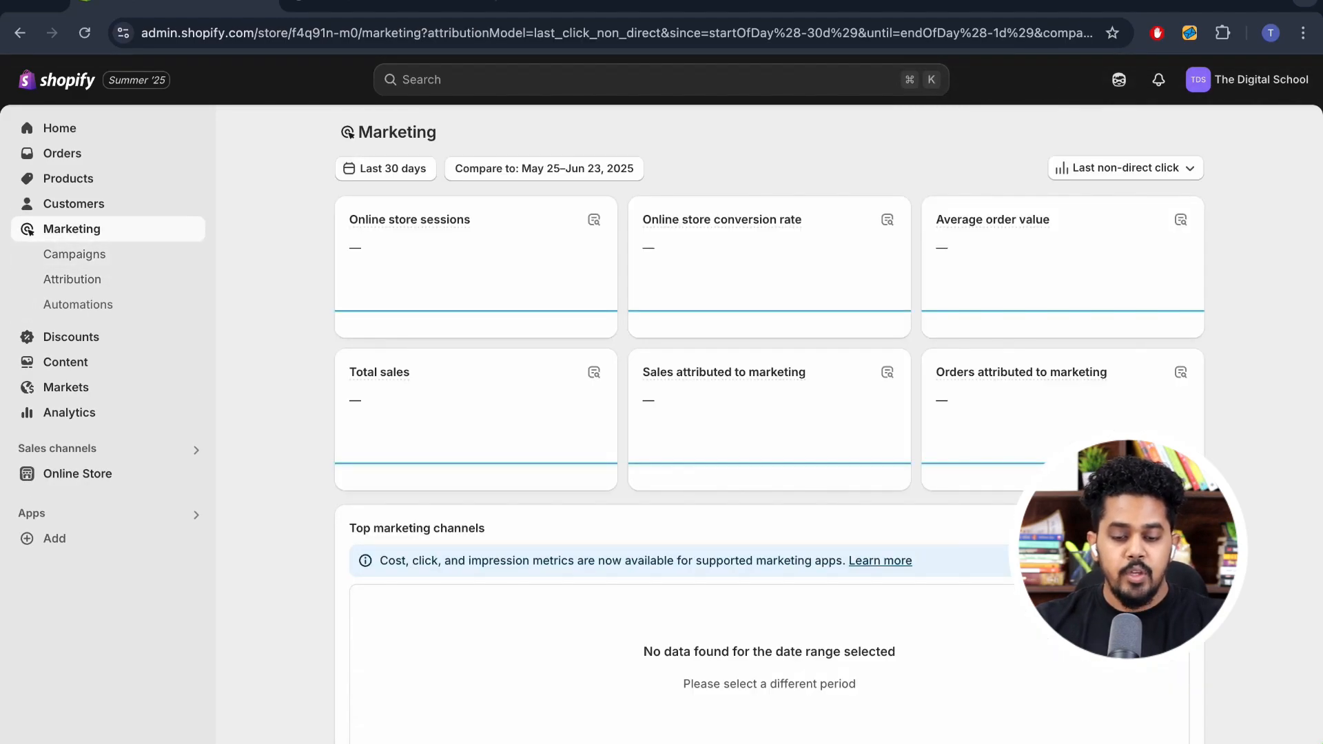
mouse_move(409, 219)
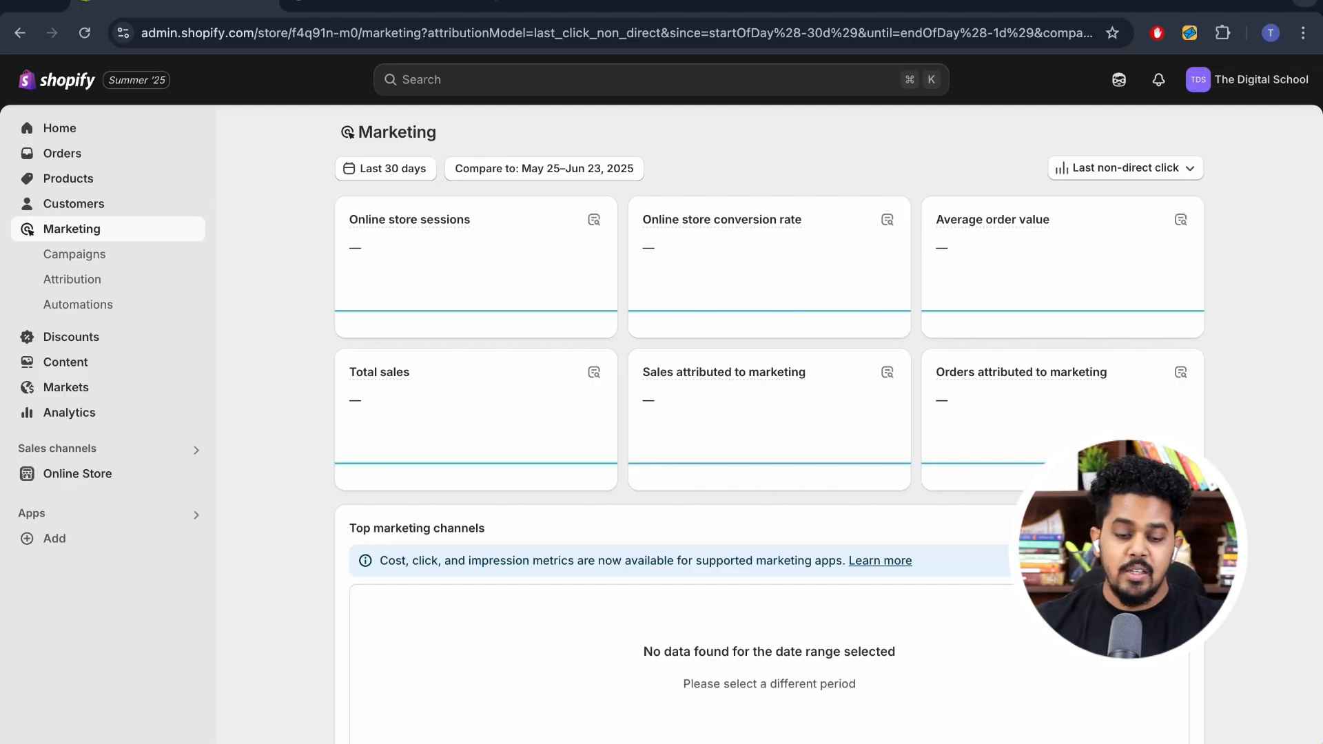
Check the Campaigns page and start a free shipping discount to examine its code, countries, eligibility and minimum purchase settings
left_click(74, 254)
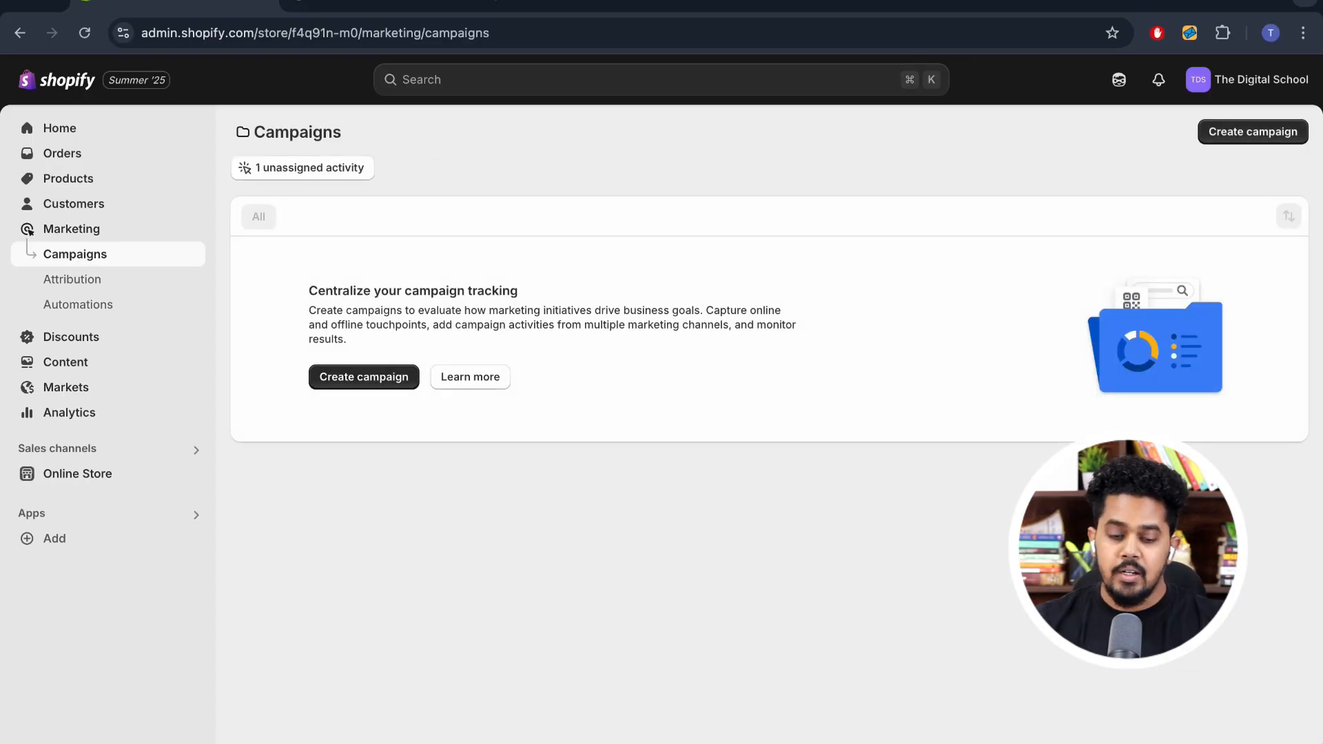
left_click(71, 337)
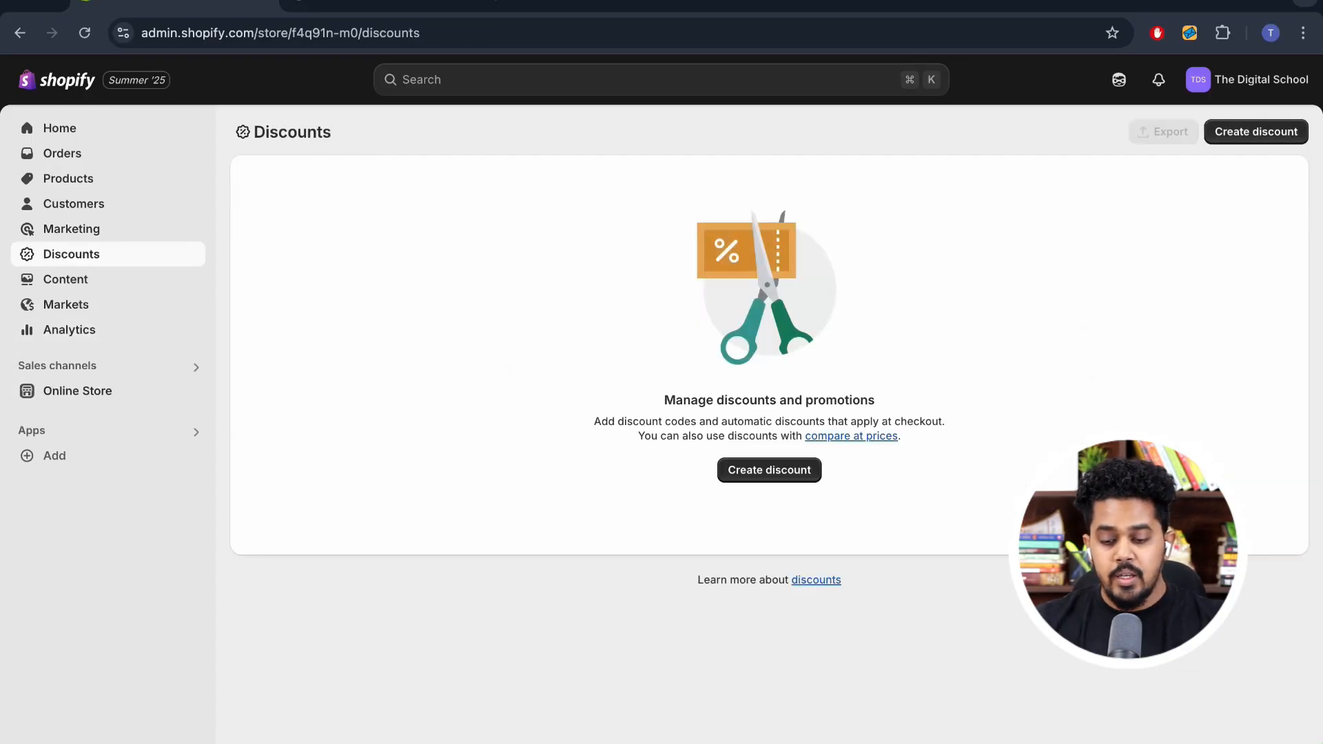
left_click(768, 470)
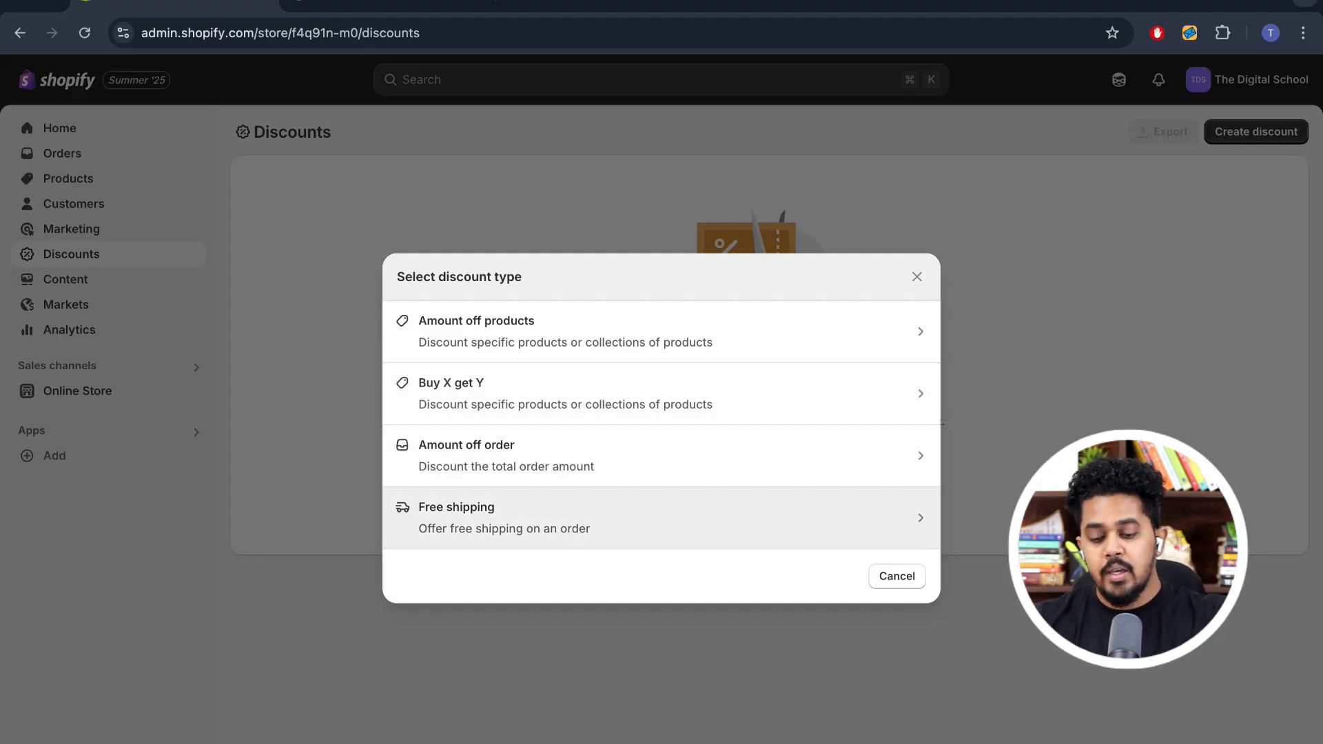
left_click(661, 518)
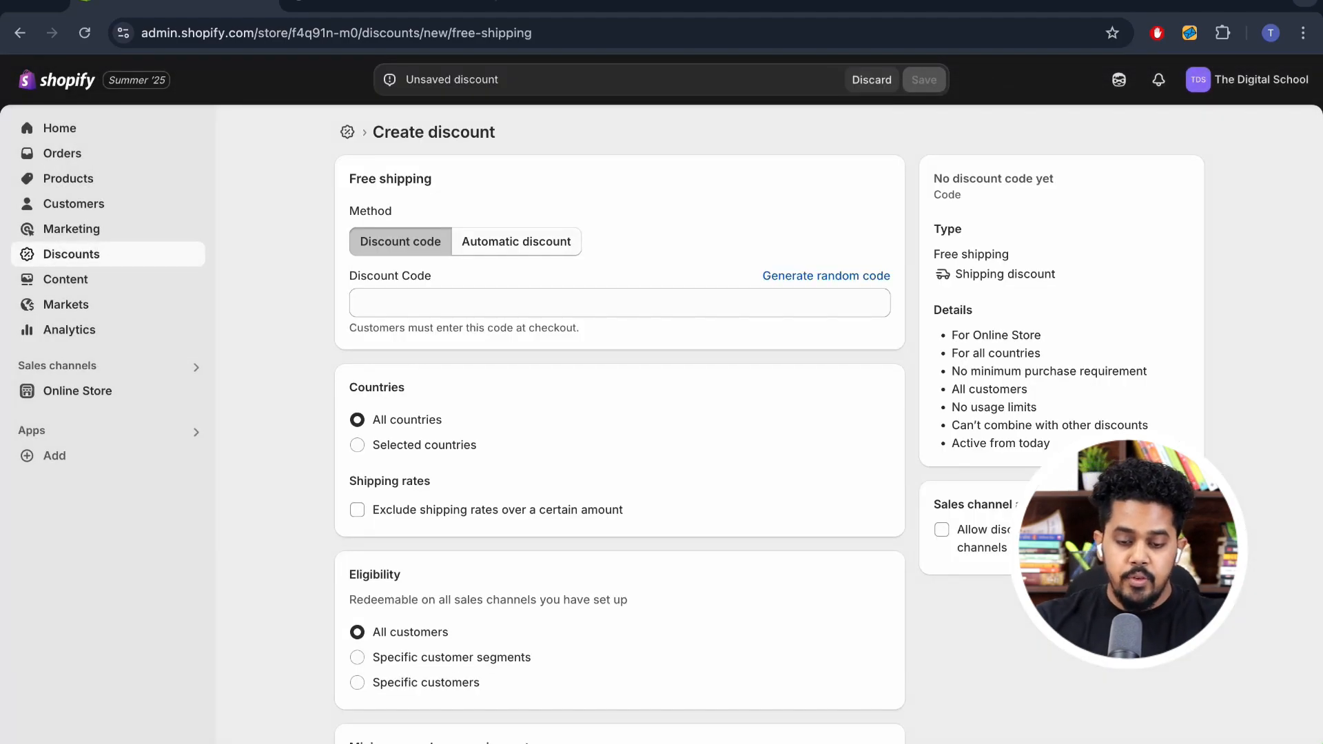
left_click(619, 303)
scroll(620, 413, "down", 2)
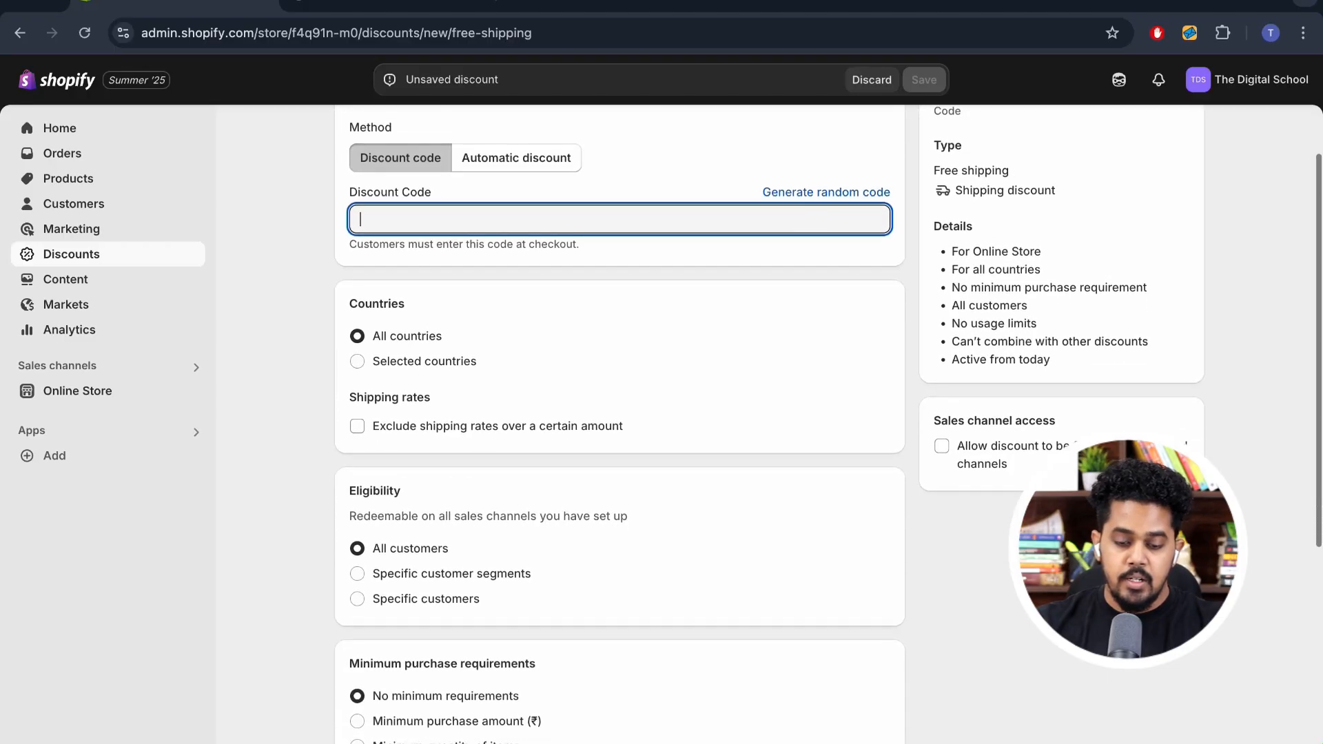
scroll(620, 413, "up", 2)
Look over the Content section and open a new blog post form to examine its title, content and visibility fields
left_click(65, 279)
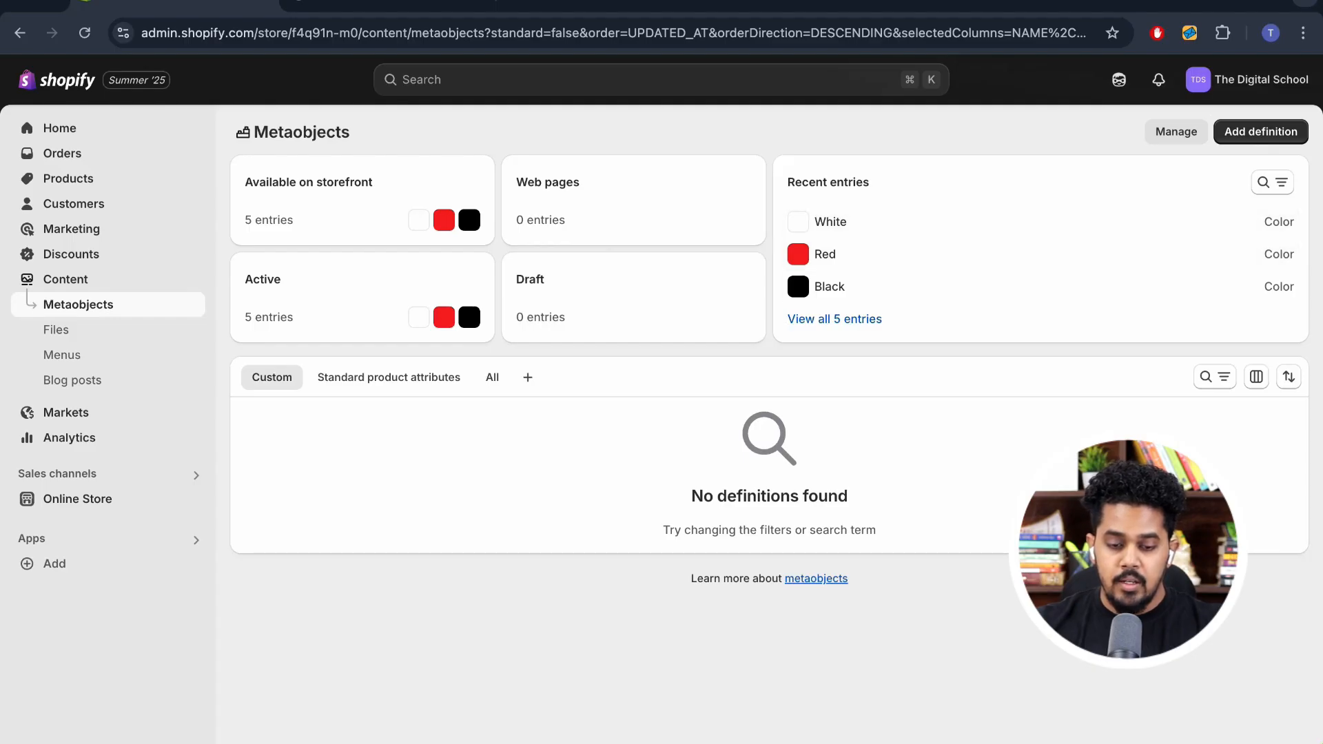
left_click(73, 379)
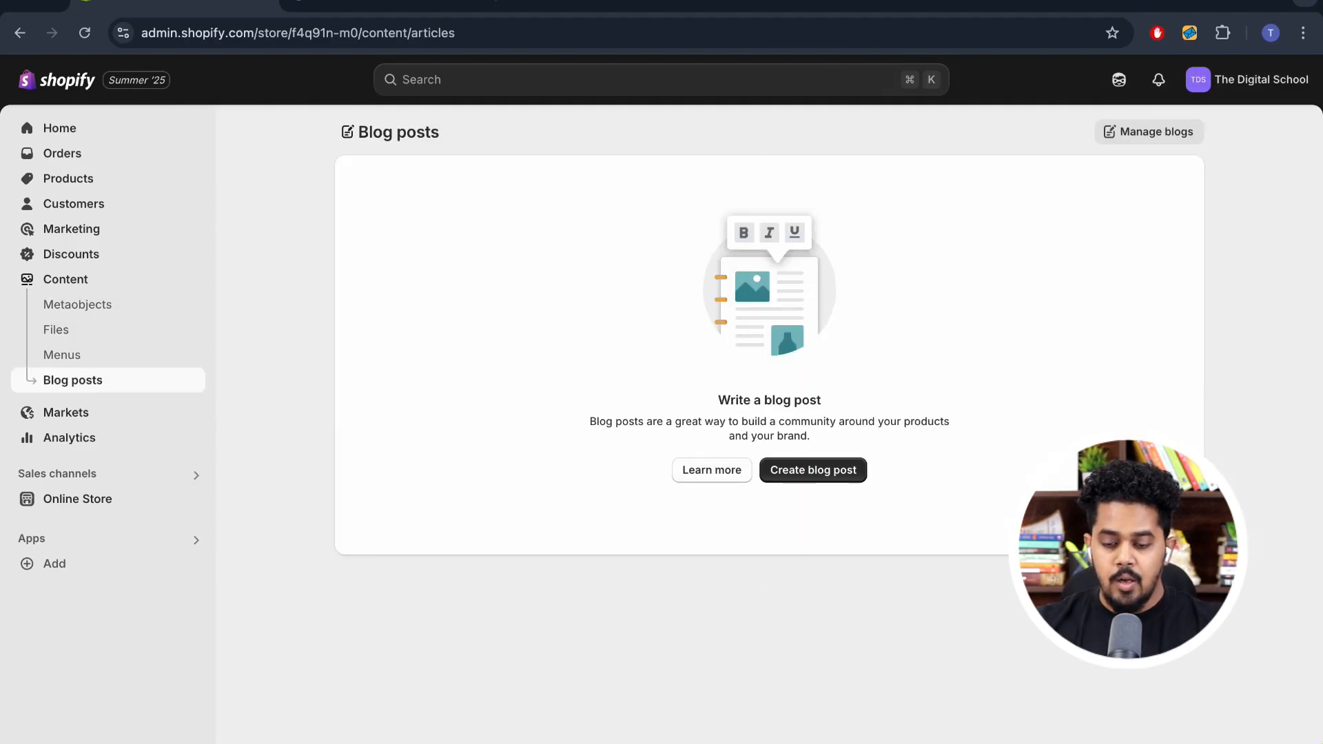
left_click(813, 470)
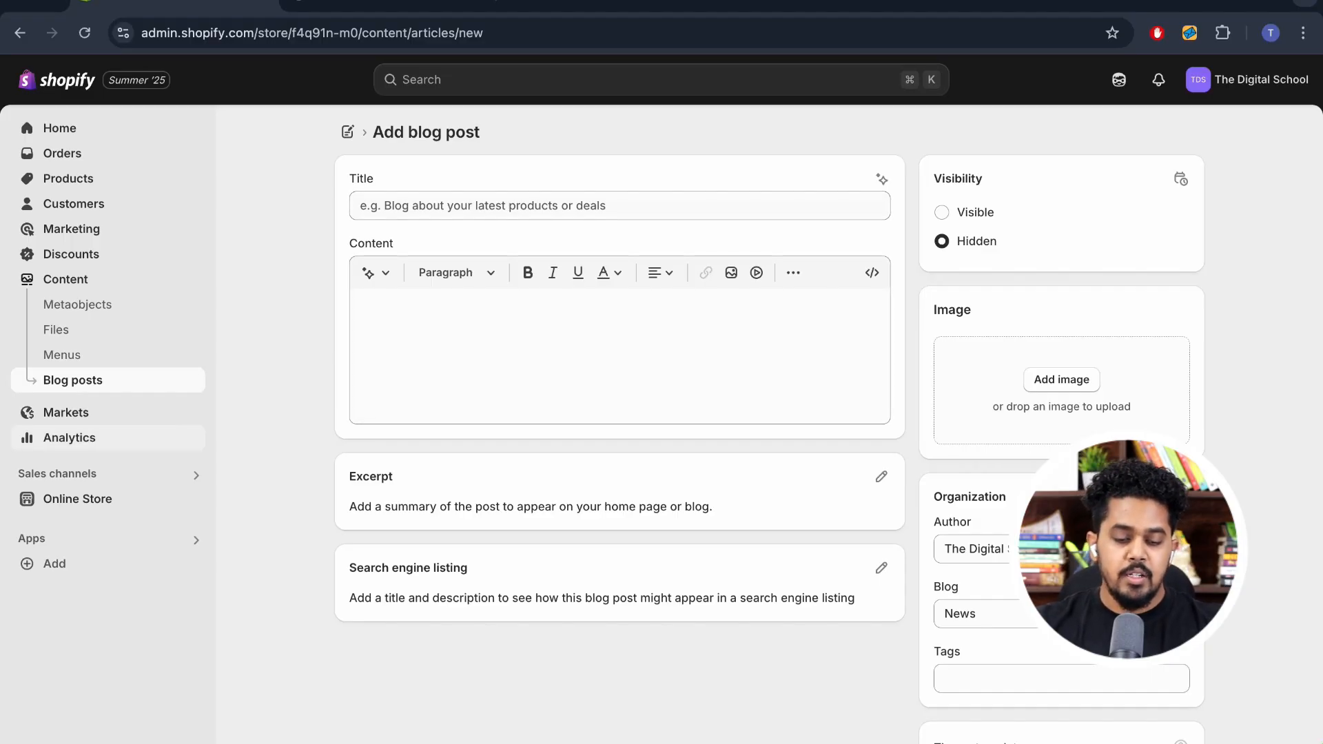
Review the store's Markets and Analytics pages and return to the admin home
left_click(66, 411)
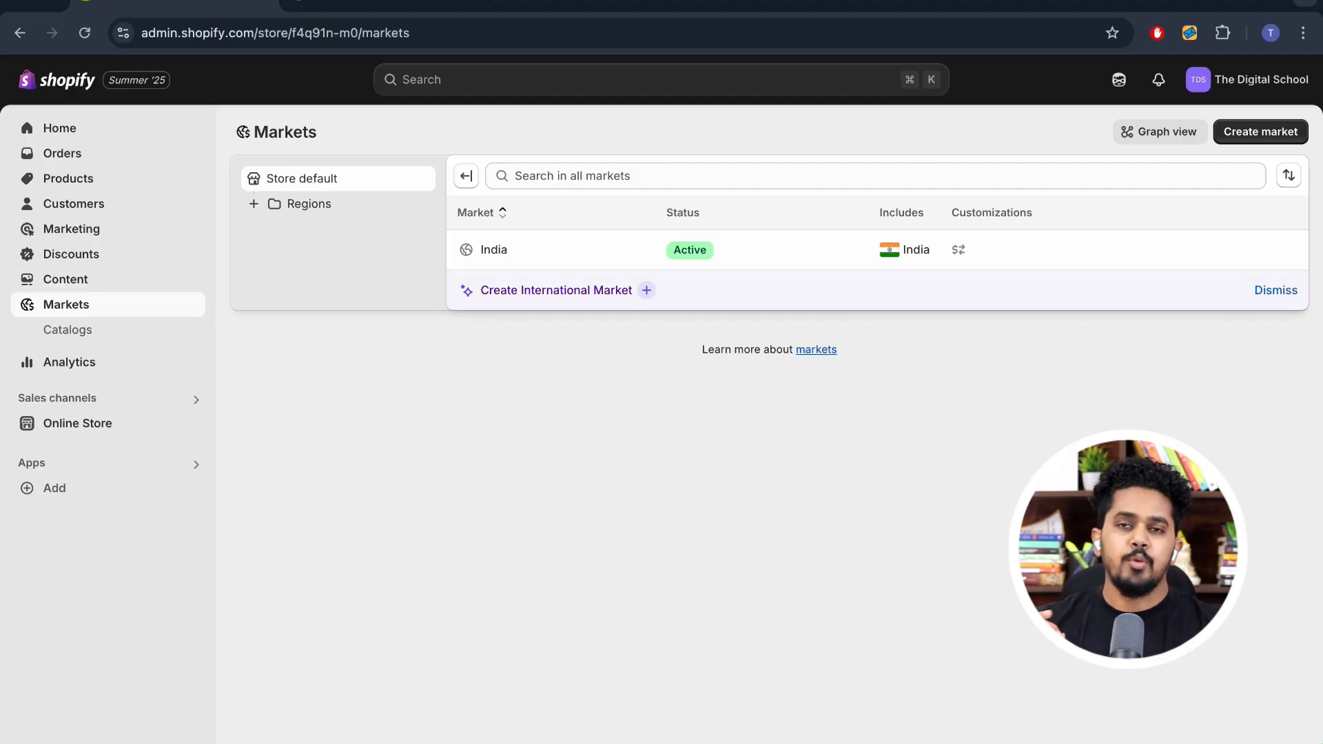
left_click(69, 361)
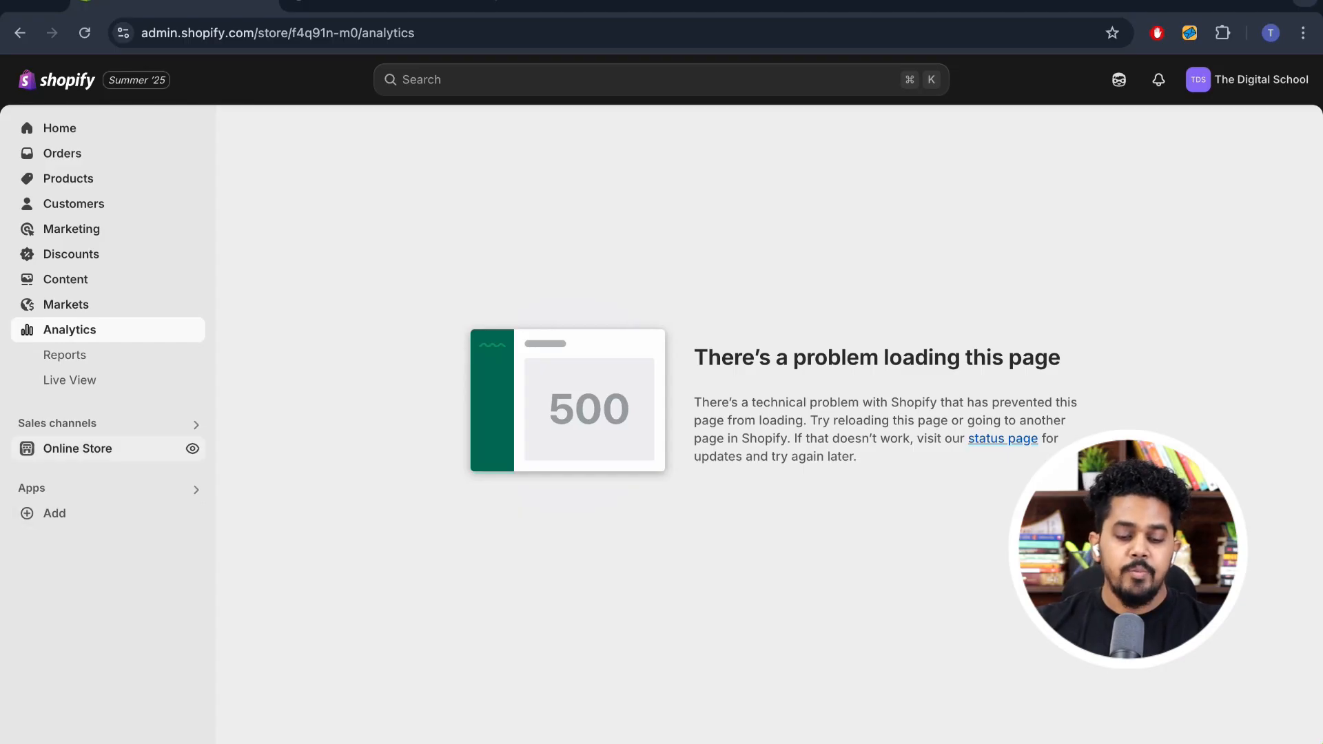
left_click(59, 128)
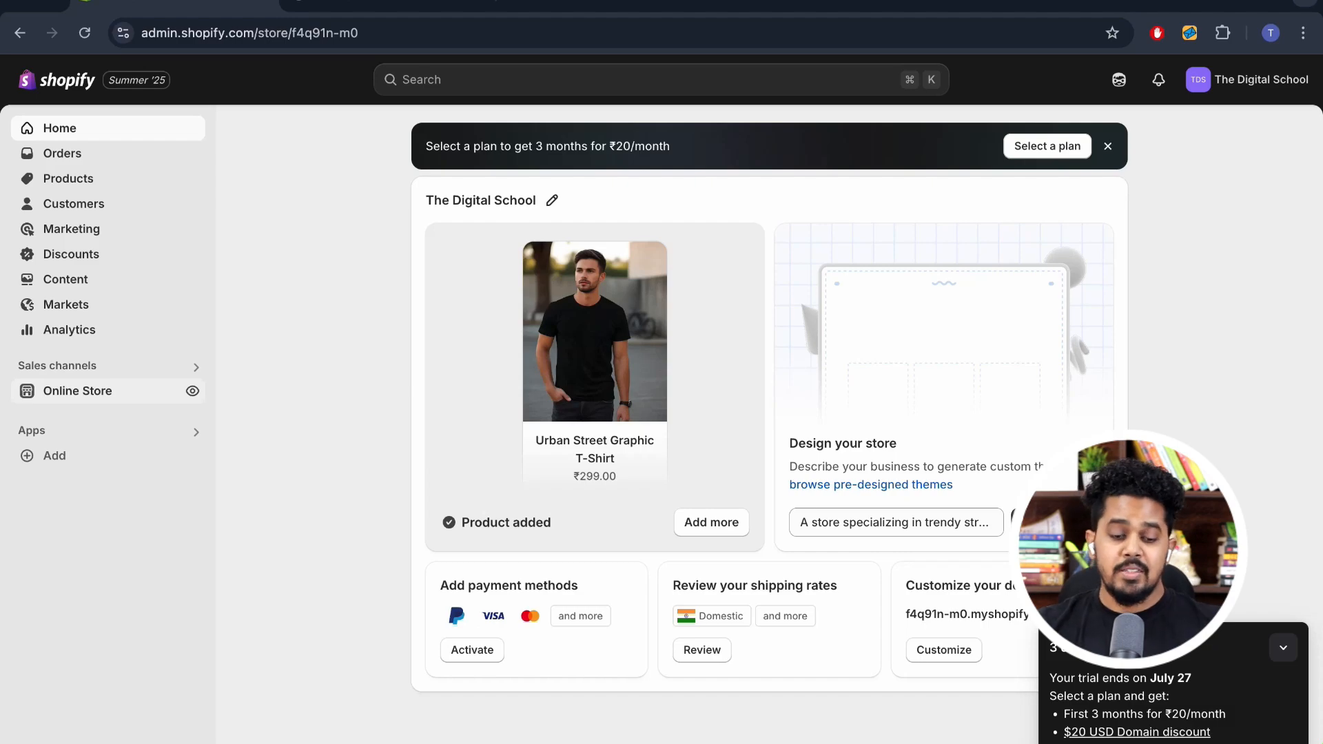
Open the current Dawn theme for customization and examine its home page preview down to the footer
left_click(77, 391)
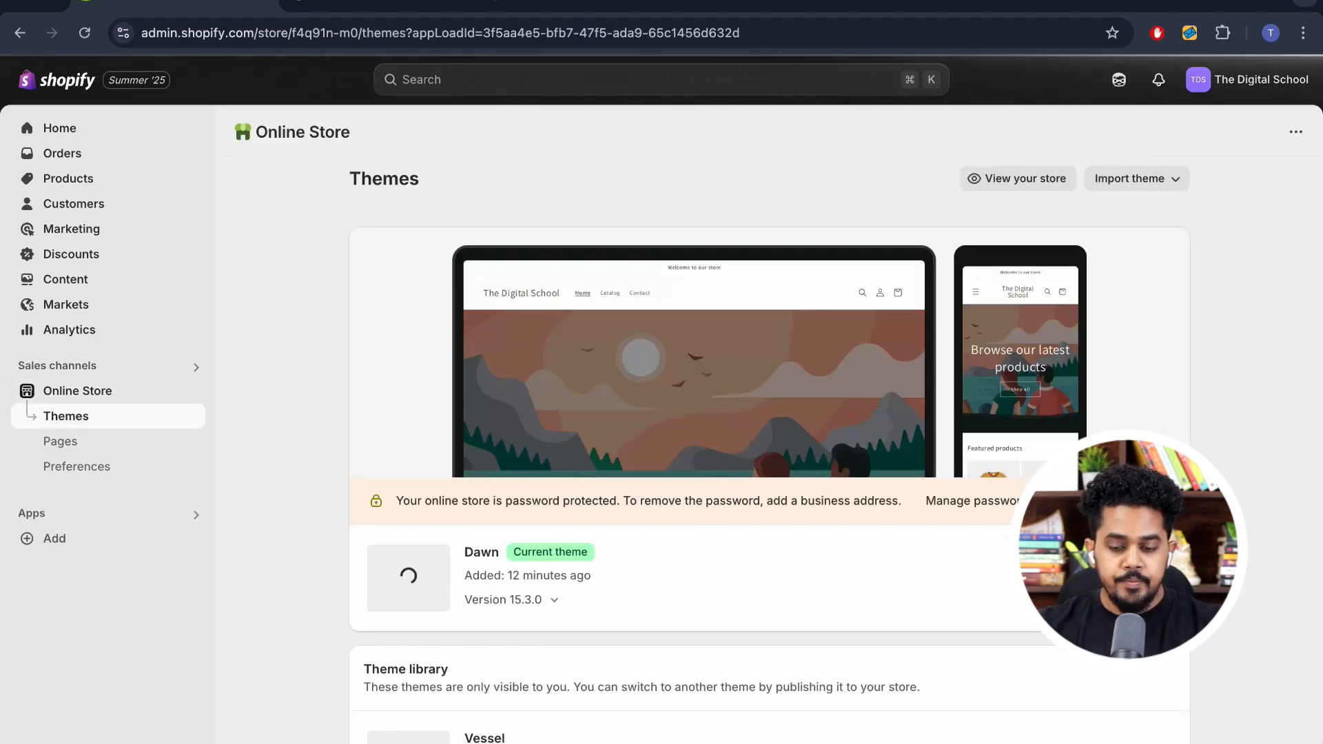
left_click(1074, 578)
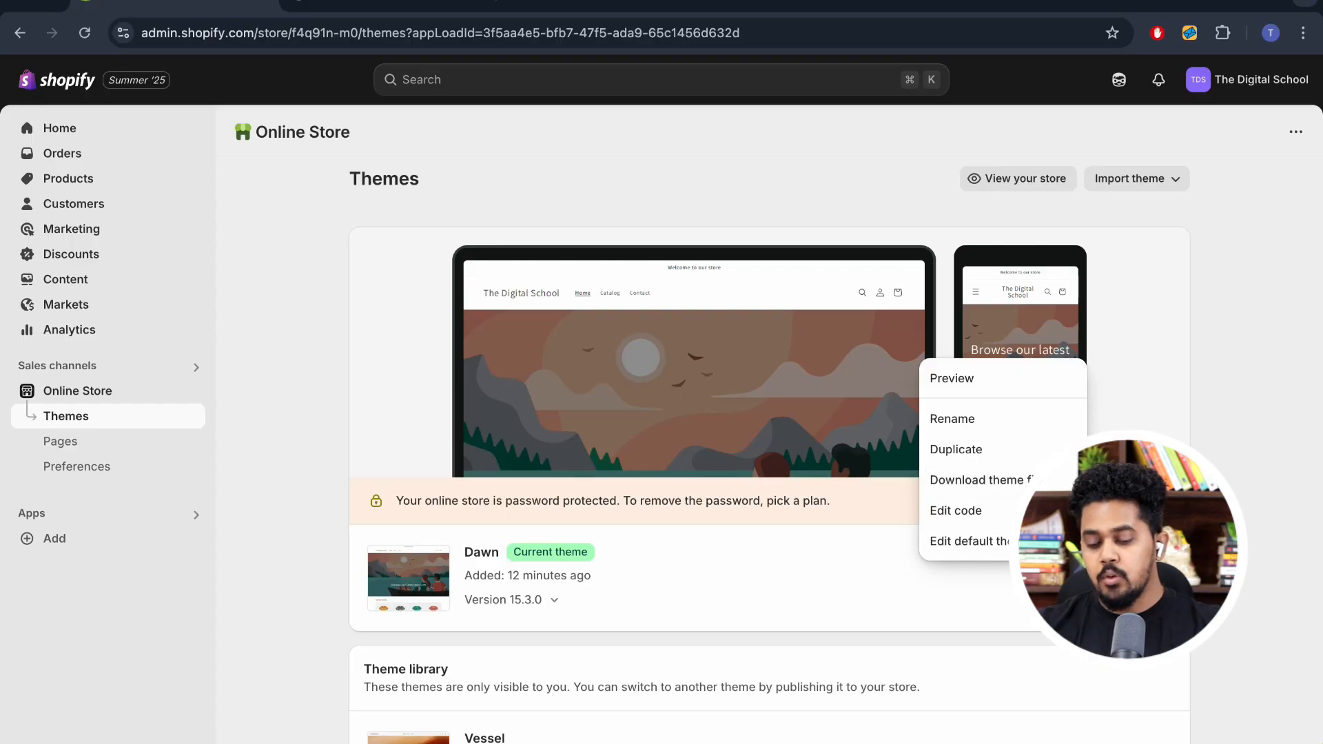
left_click(1134, 577)
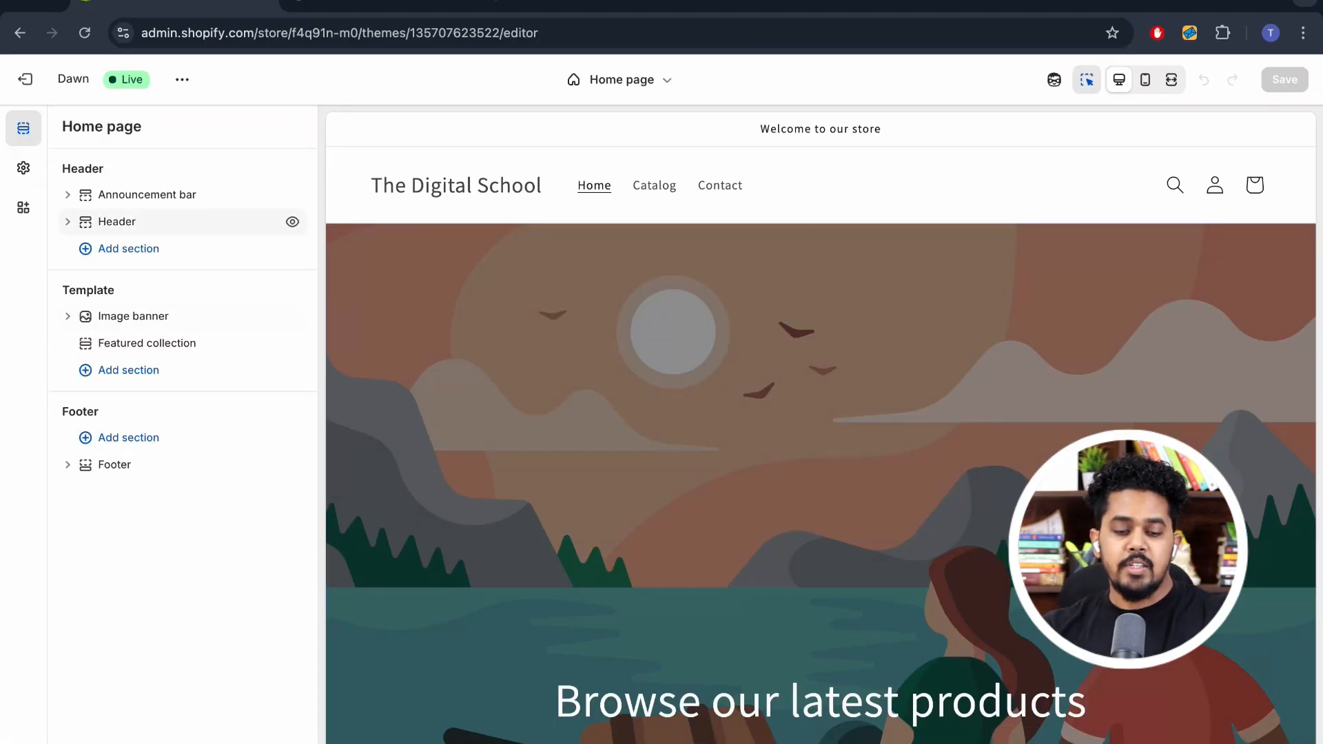
scroll(820, 427, "down", 2)
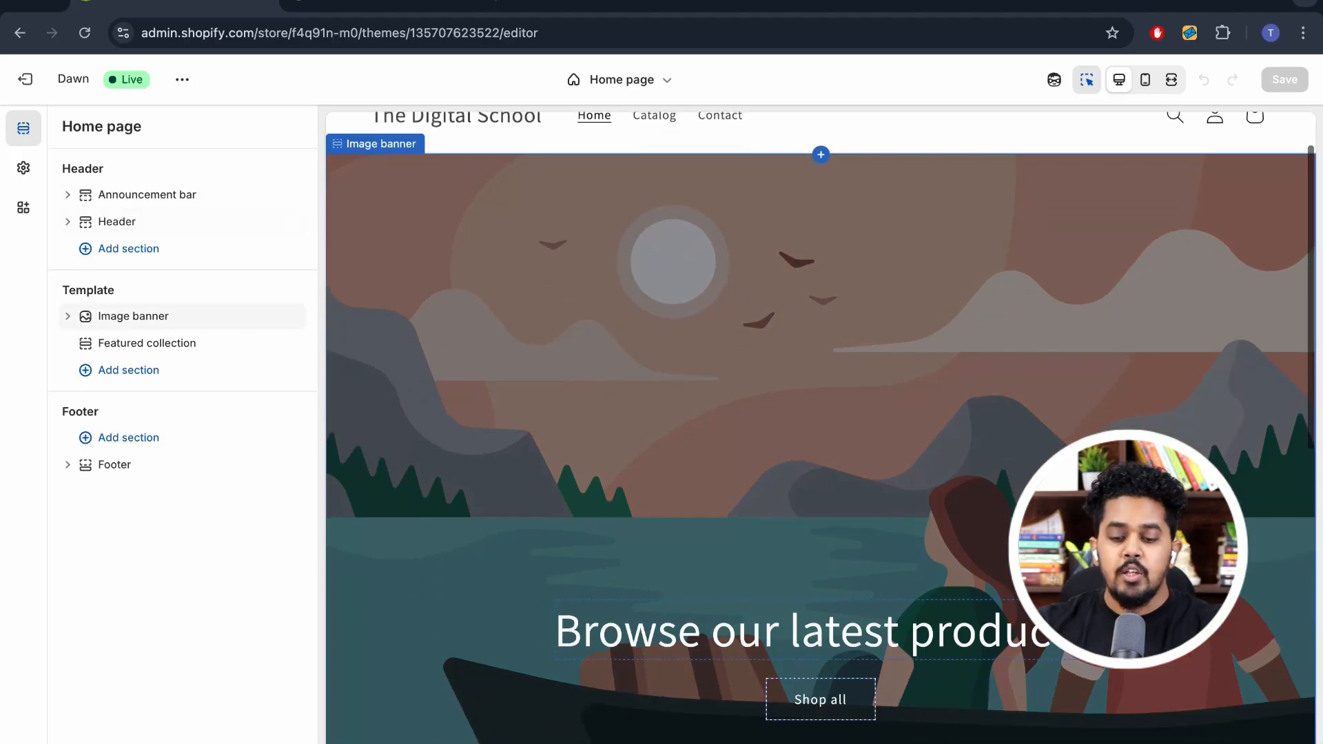
scroll(821, 427, "down", 1)
scroll(820, 427, "down", 5)
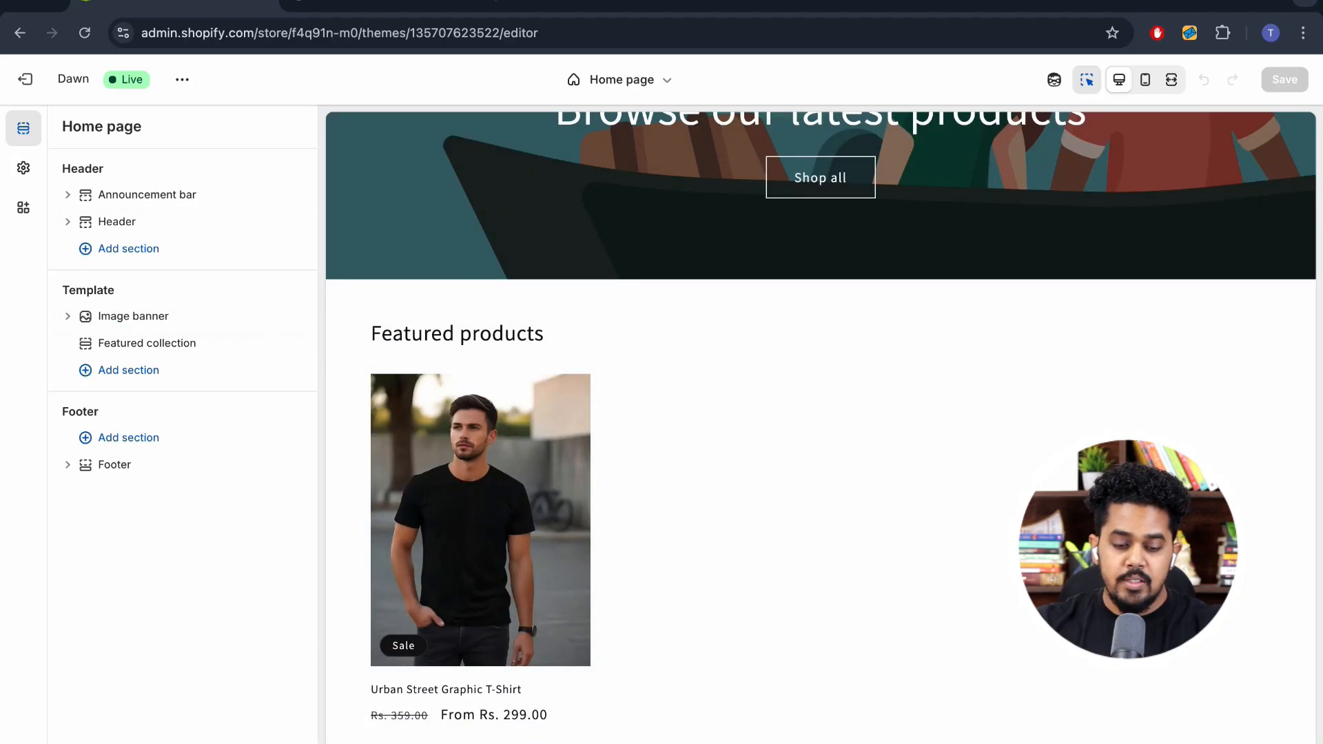
scroll(820, 427, "down", 3)
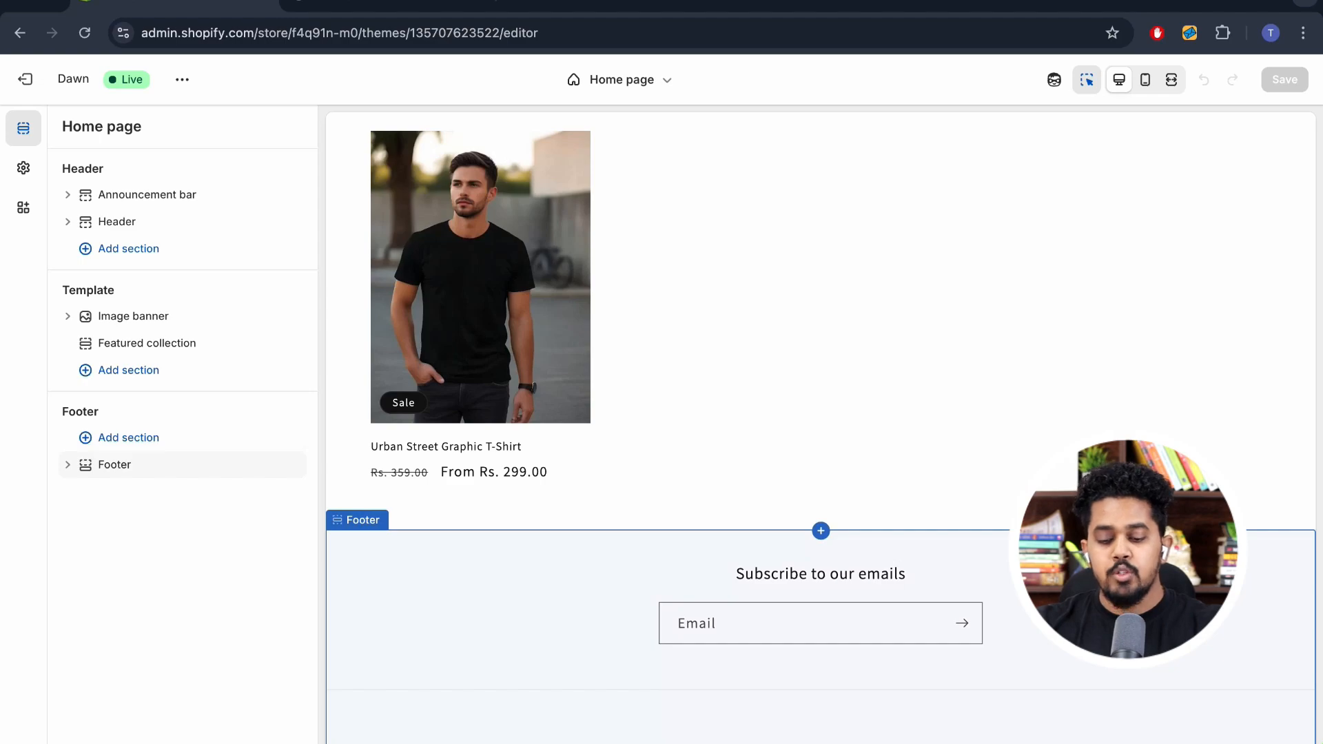
Switch to the live storefront and compare its banner, featured products and email signup sections with the editor preview
left_click(390, 3)
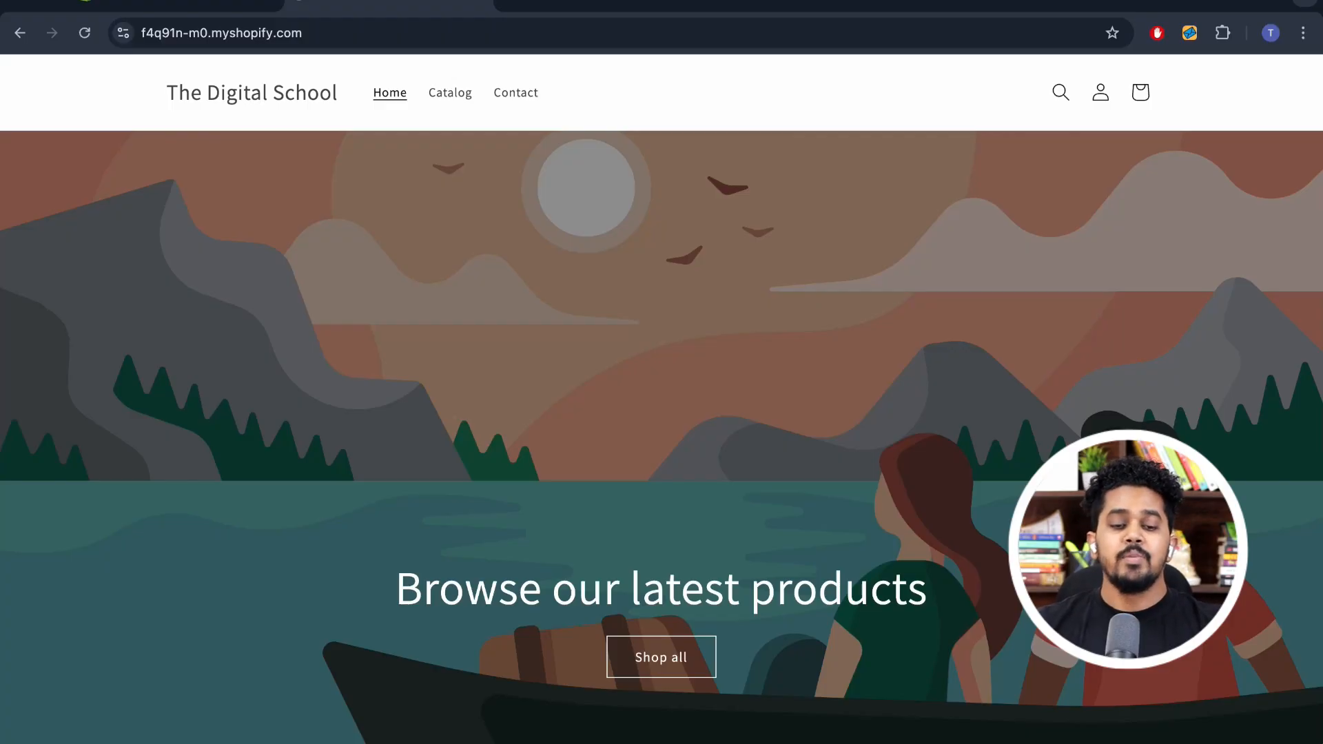
scroll(661, 399, "down", 10)
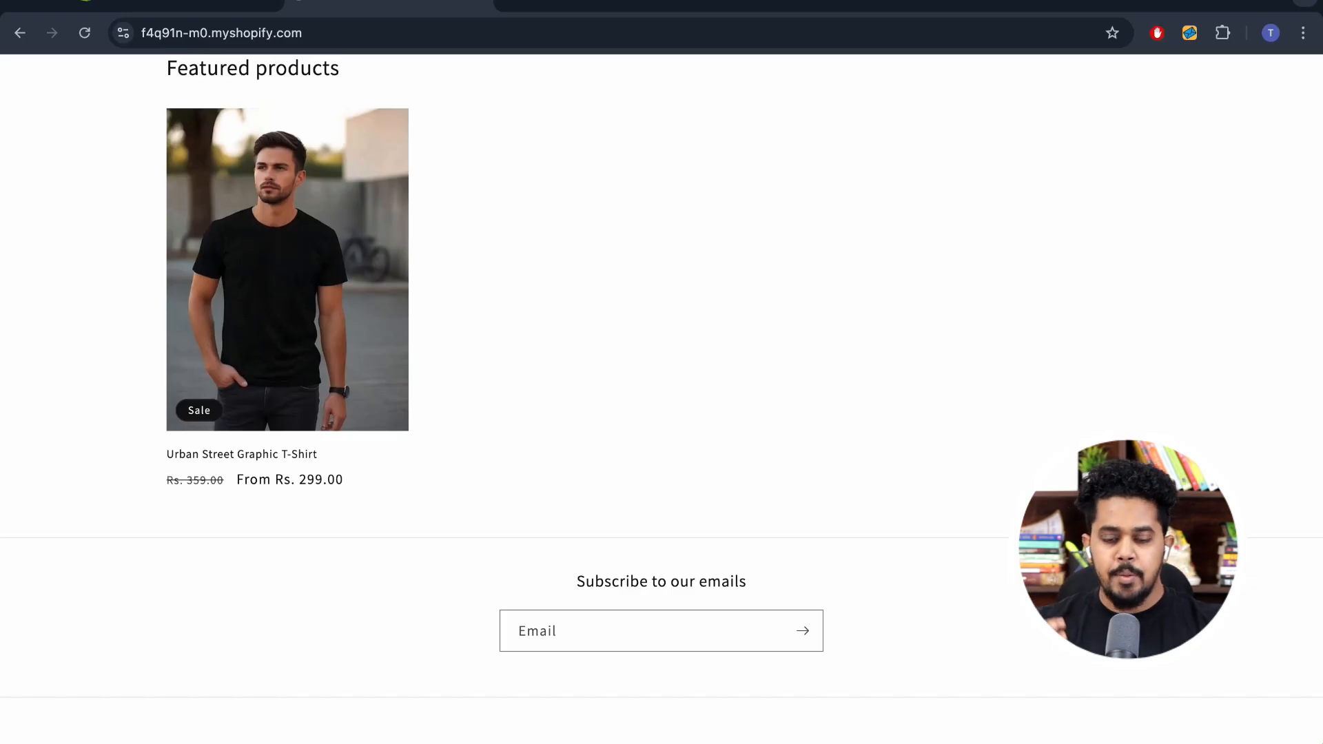
scroll(661, 400, "up", 4)
scroll(661, 400, "up", 7)
scroll(662, 399, "down", 7)
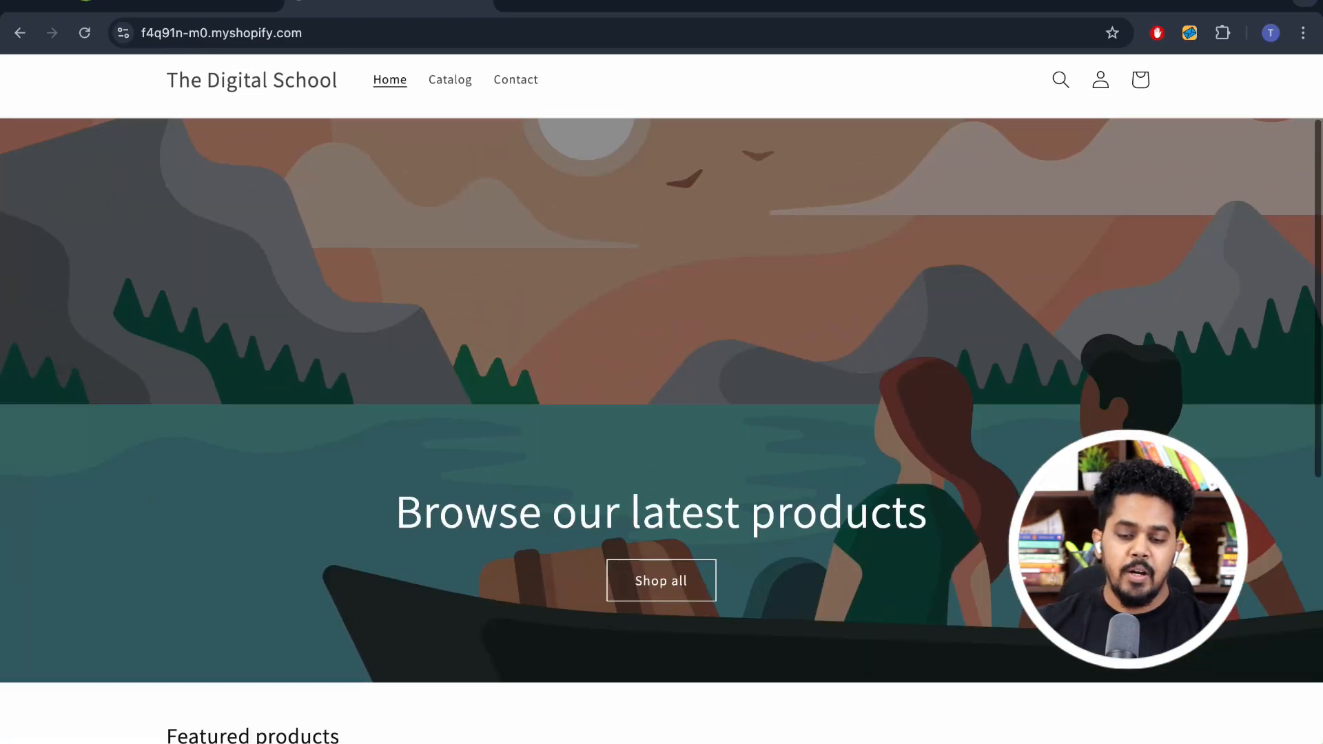
scroll(661, 400, "up", 5)
scroll(661, 400, "down", 8)
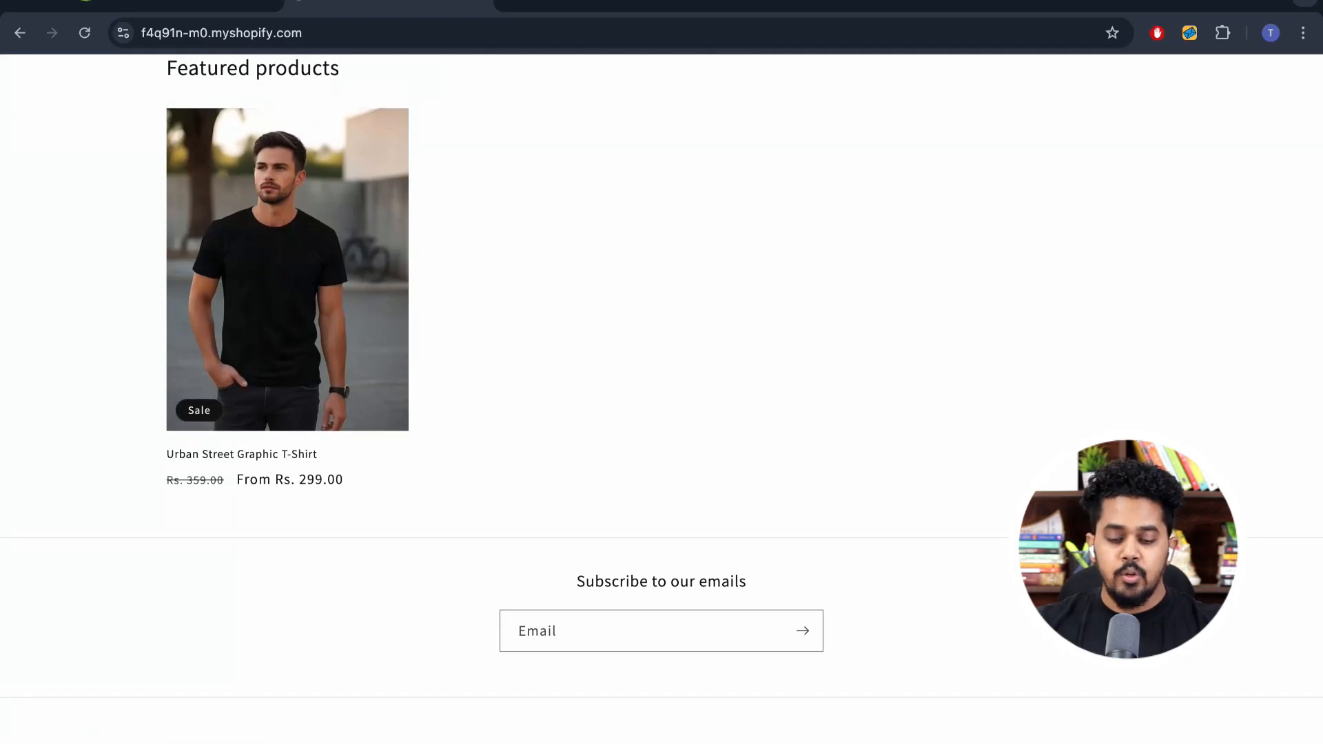
scroll(662, 400, "up", 10)
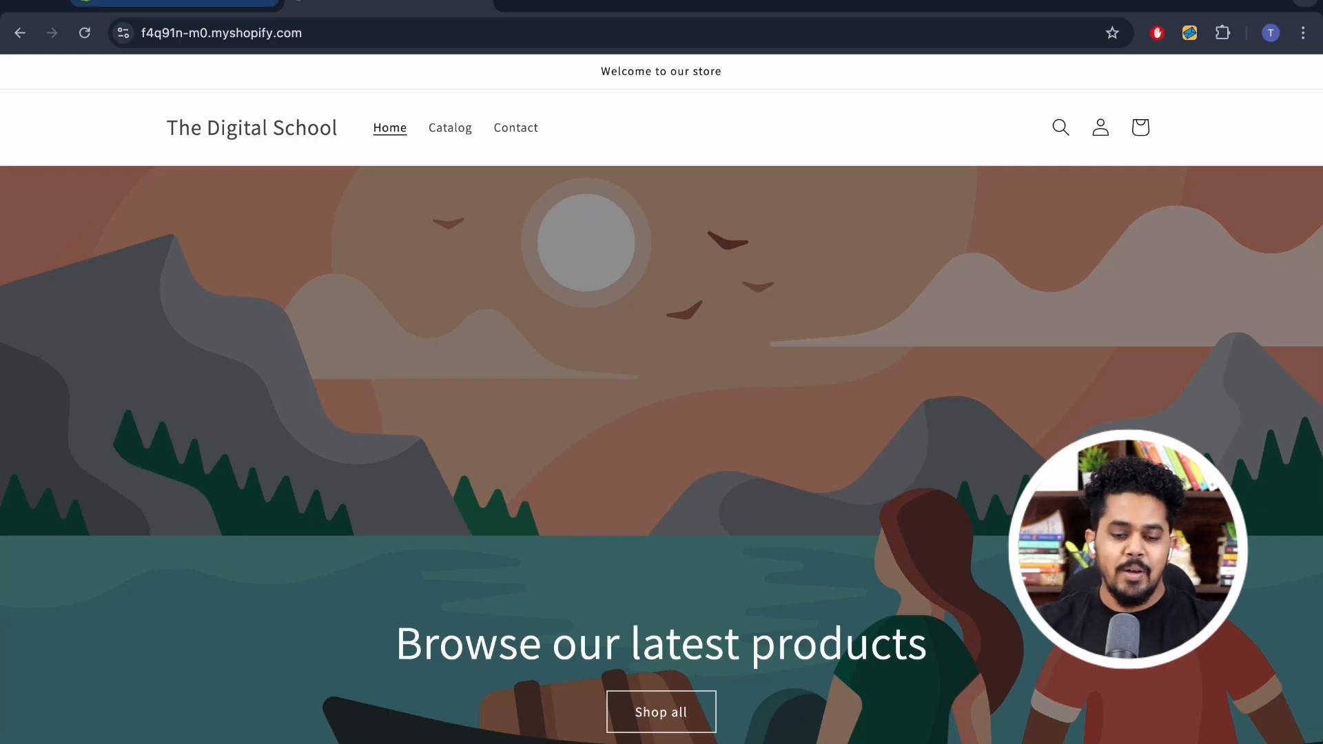
Return to the theme editor and expand the announcement bar section to inspect its contents
left_click(175, 4)
scroll(819, 427, "up", 10)
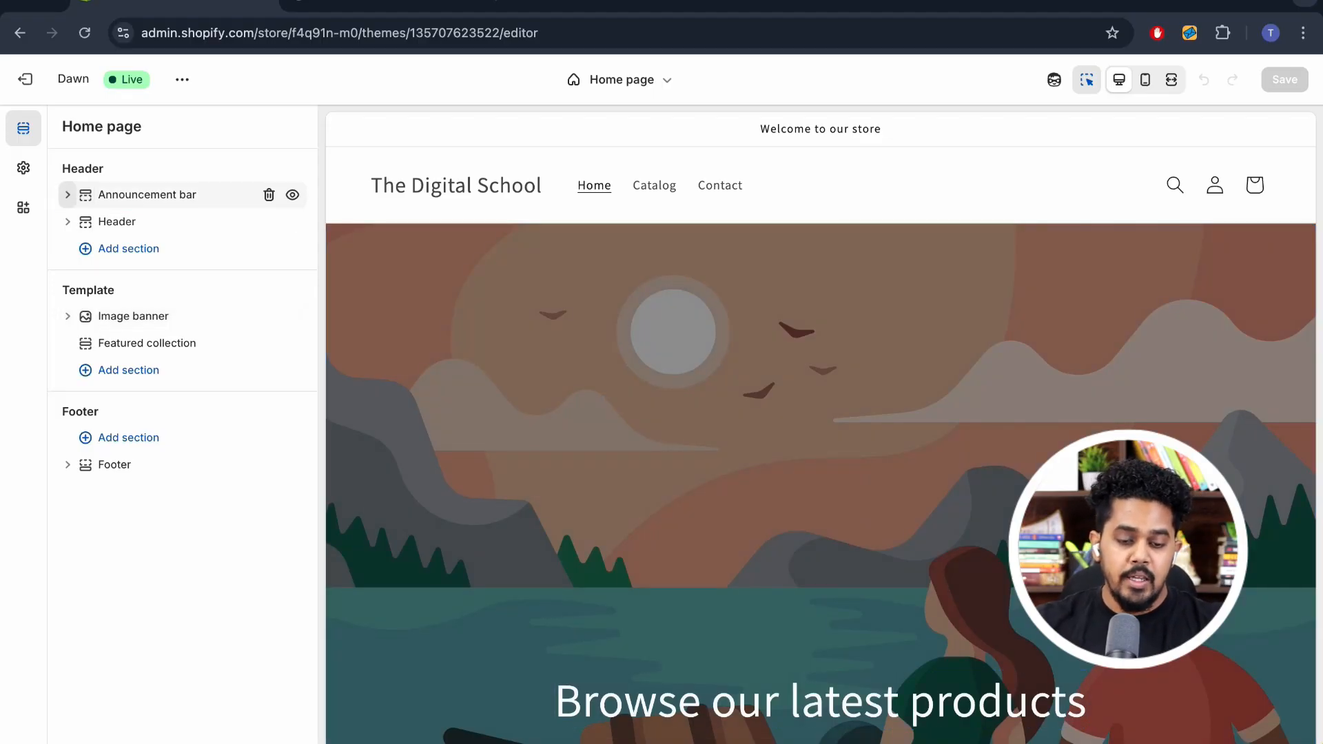
left_click(67, 194)
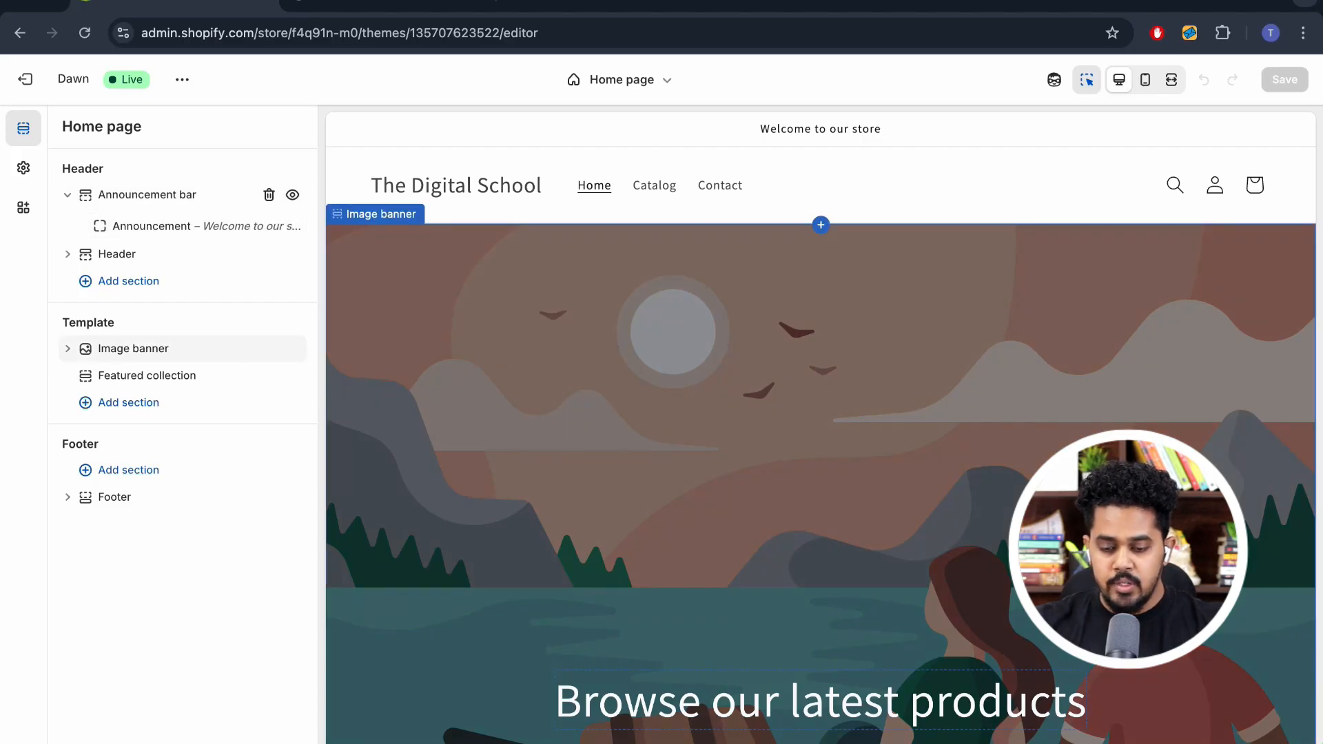
Upload Home page.jpg as the image banner's first image and set the banner height to Small
left_click(133, 348)
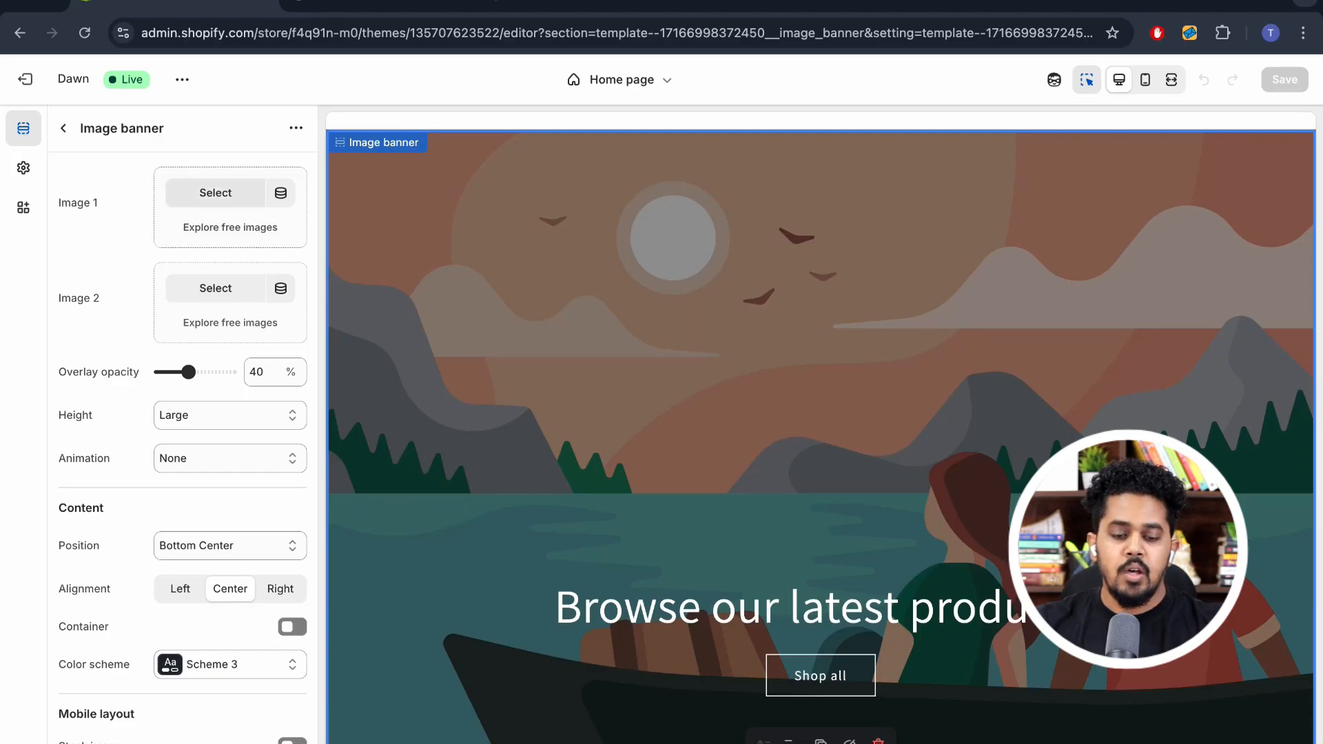
left_click(215, 193)
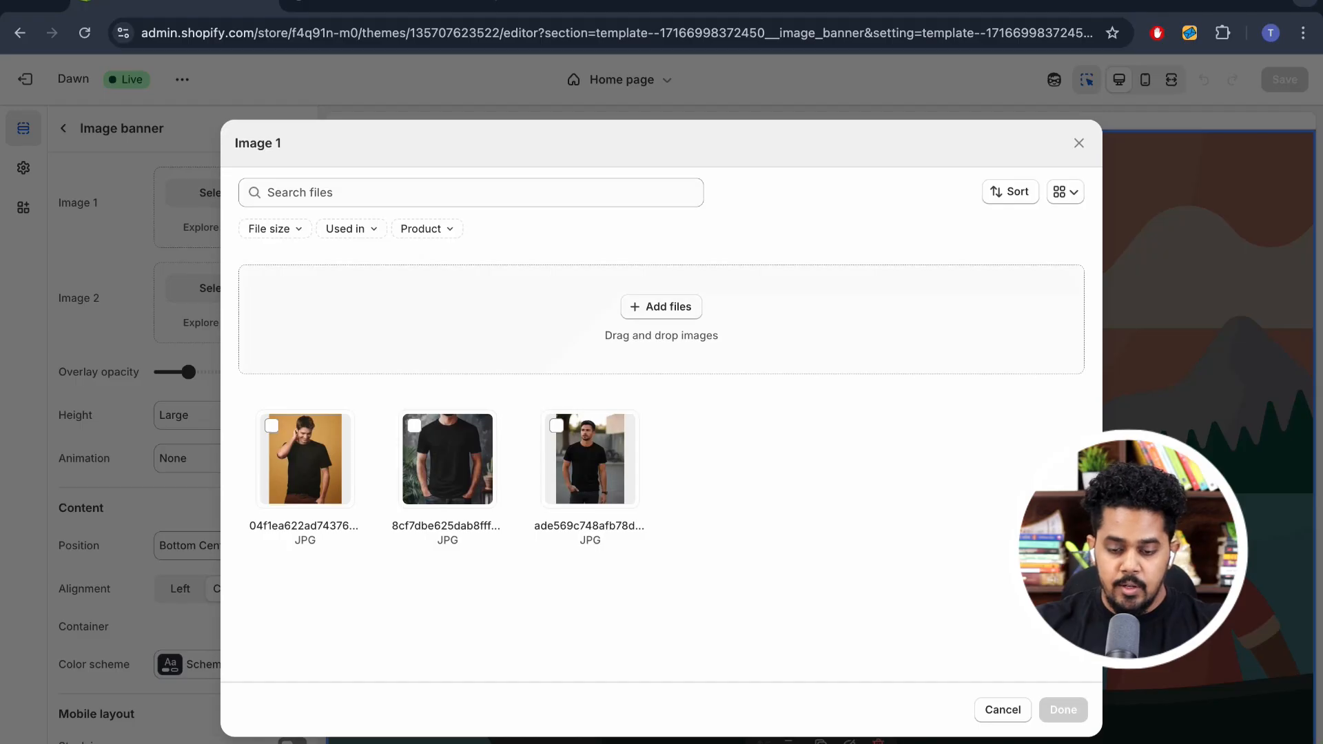
left_click(660, 309)
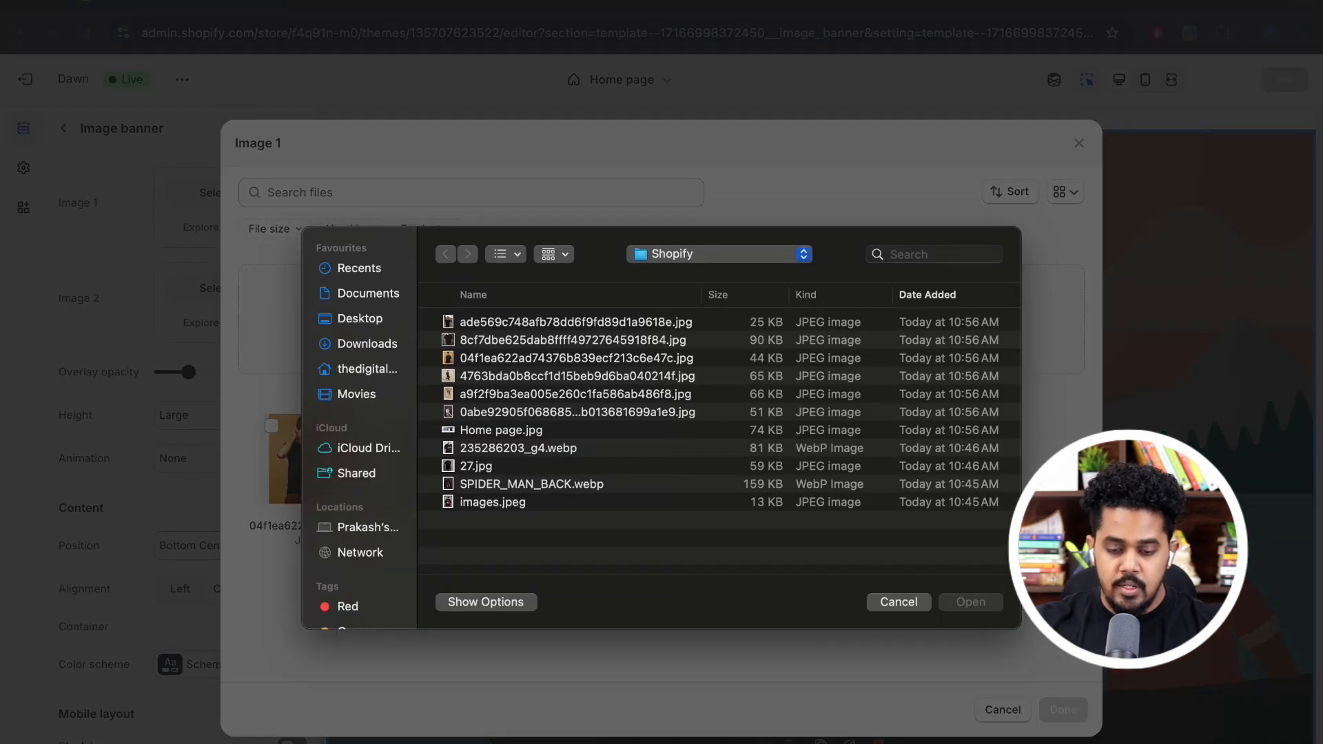
left_click(502, 430)
key("Return")
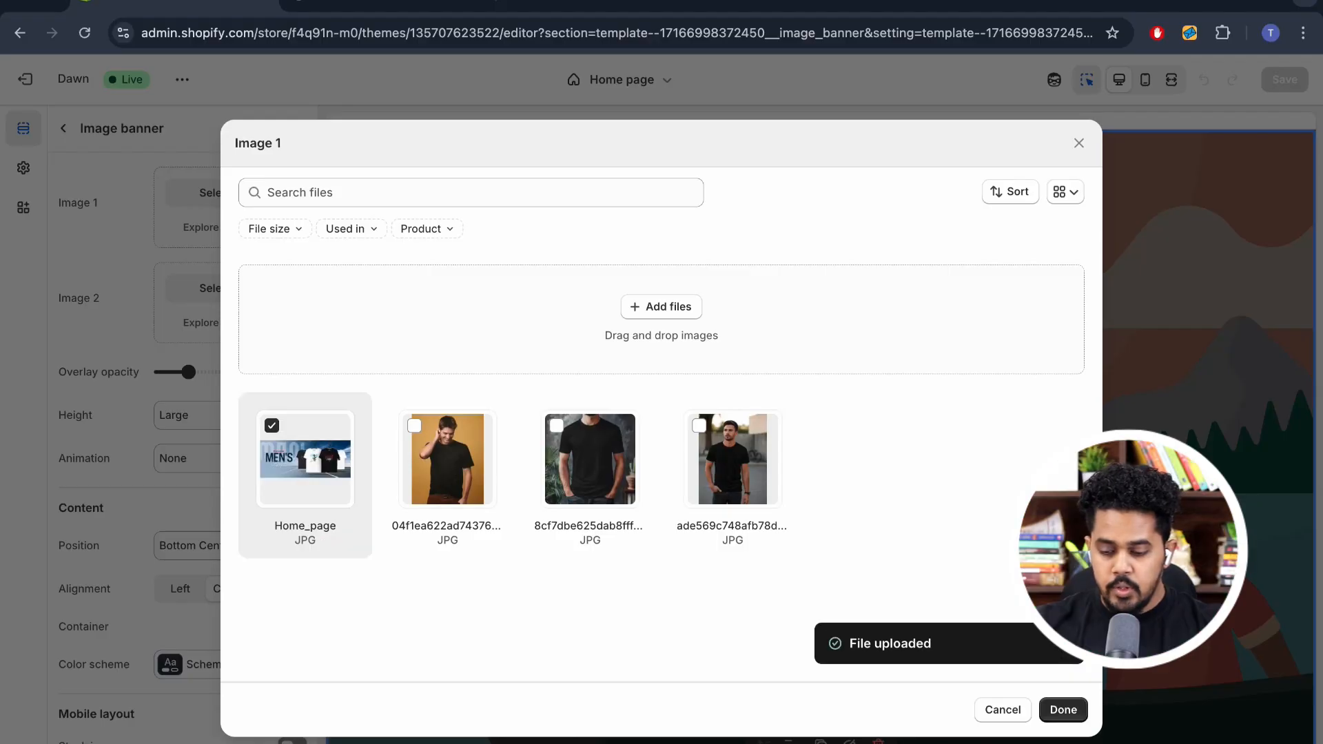
left_click(1063, 709)
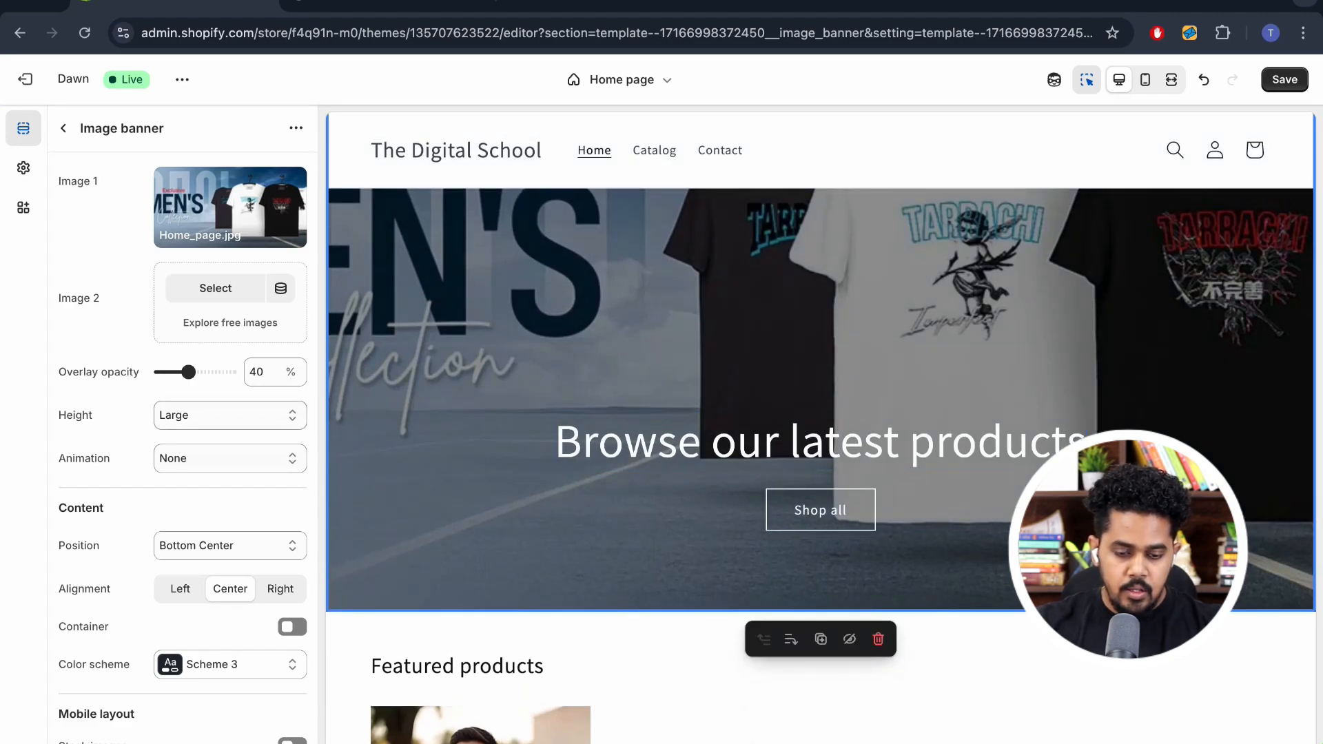
left_click(229, 415)
left_click(183, 376)
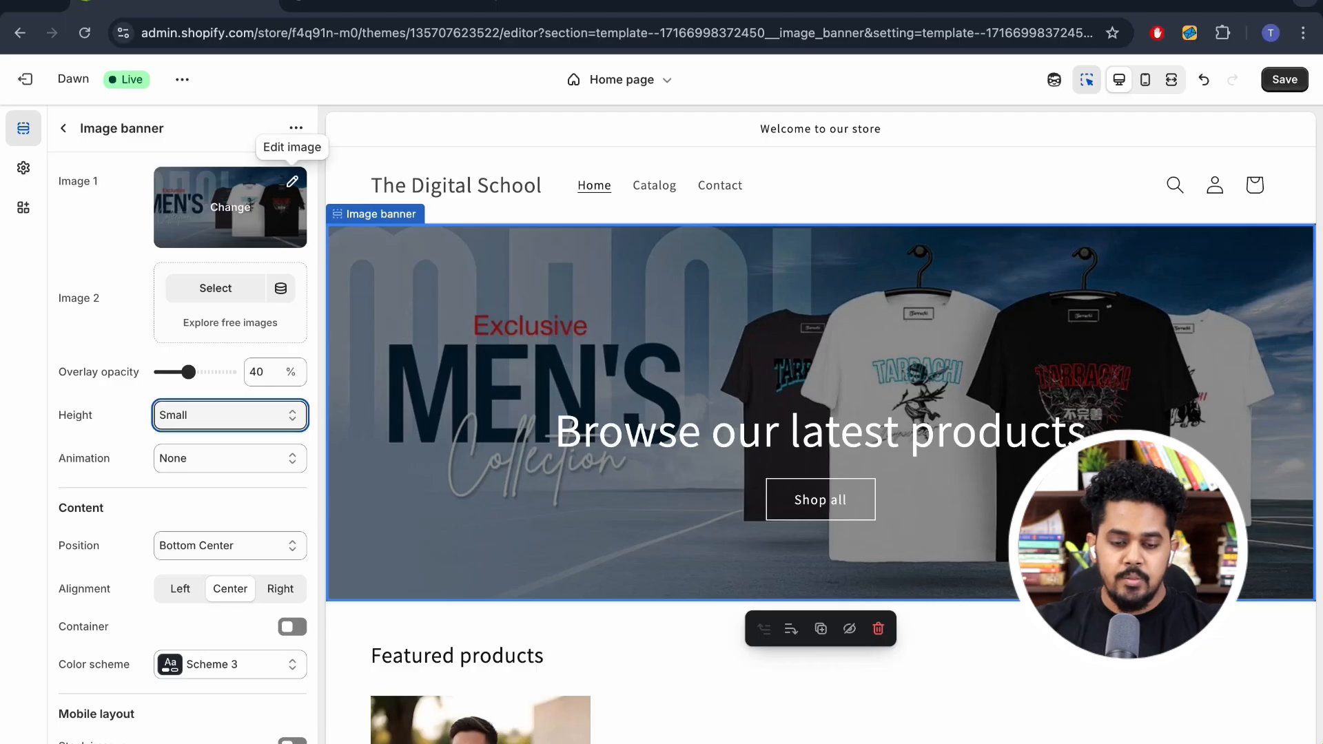
Open the banner image for editing, leave the editor without keeping the unsaved changes, and reopen the Online Store themes
left_click(292, 181)
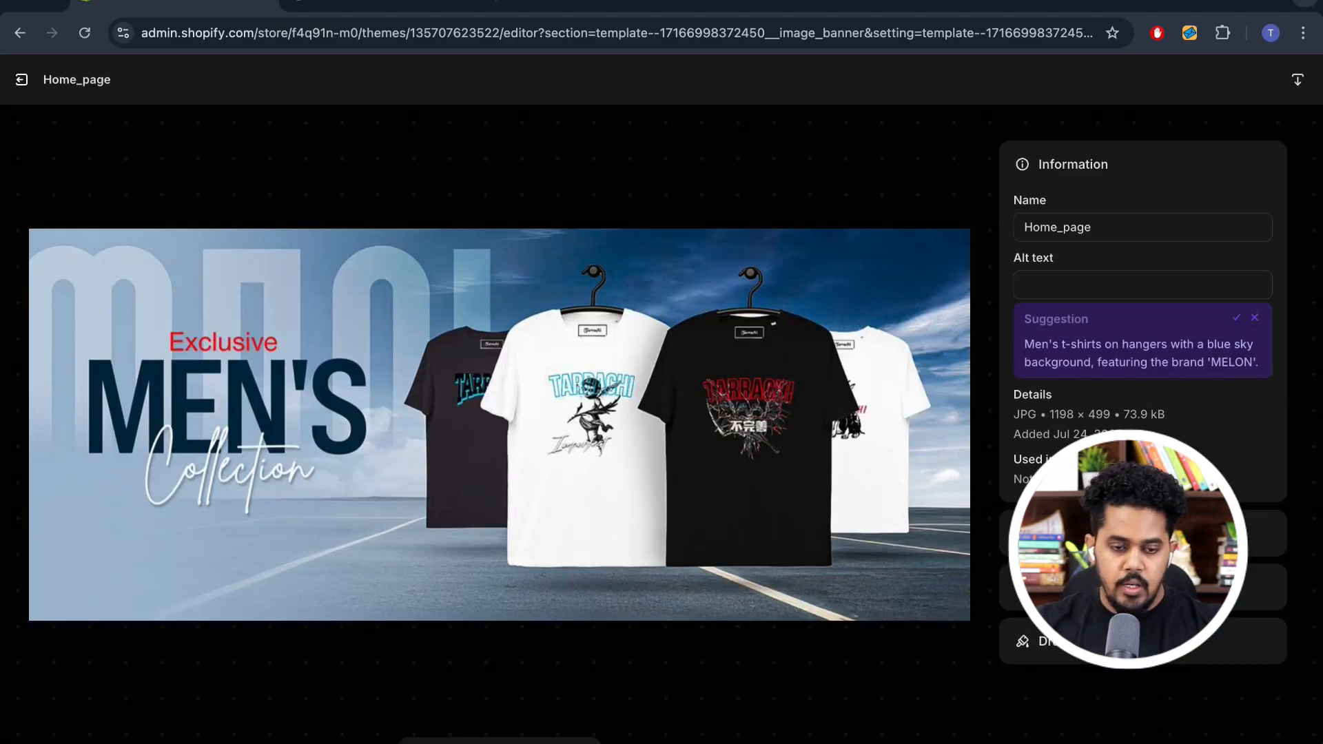
left_click(20, 33)
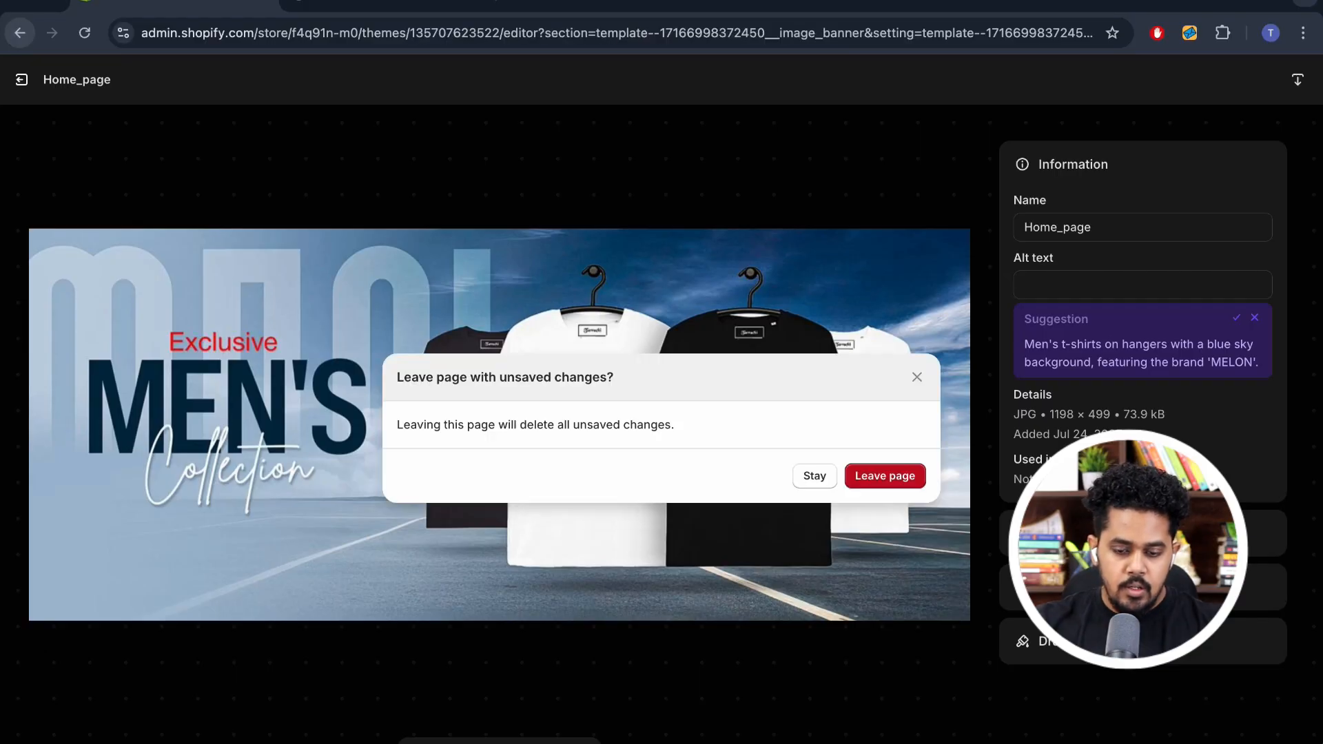
left_click(884, 476)
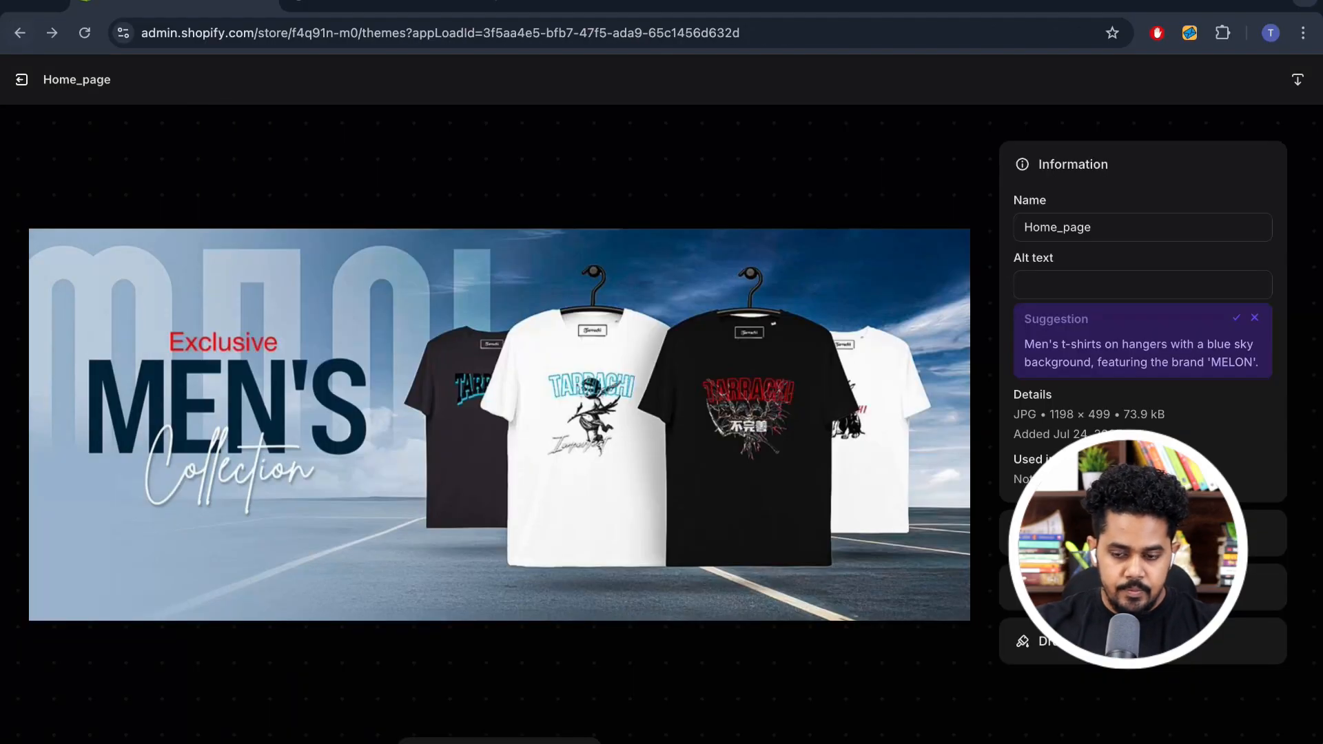
left_click(20, 33)
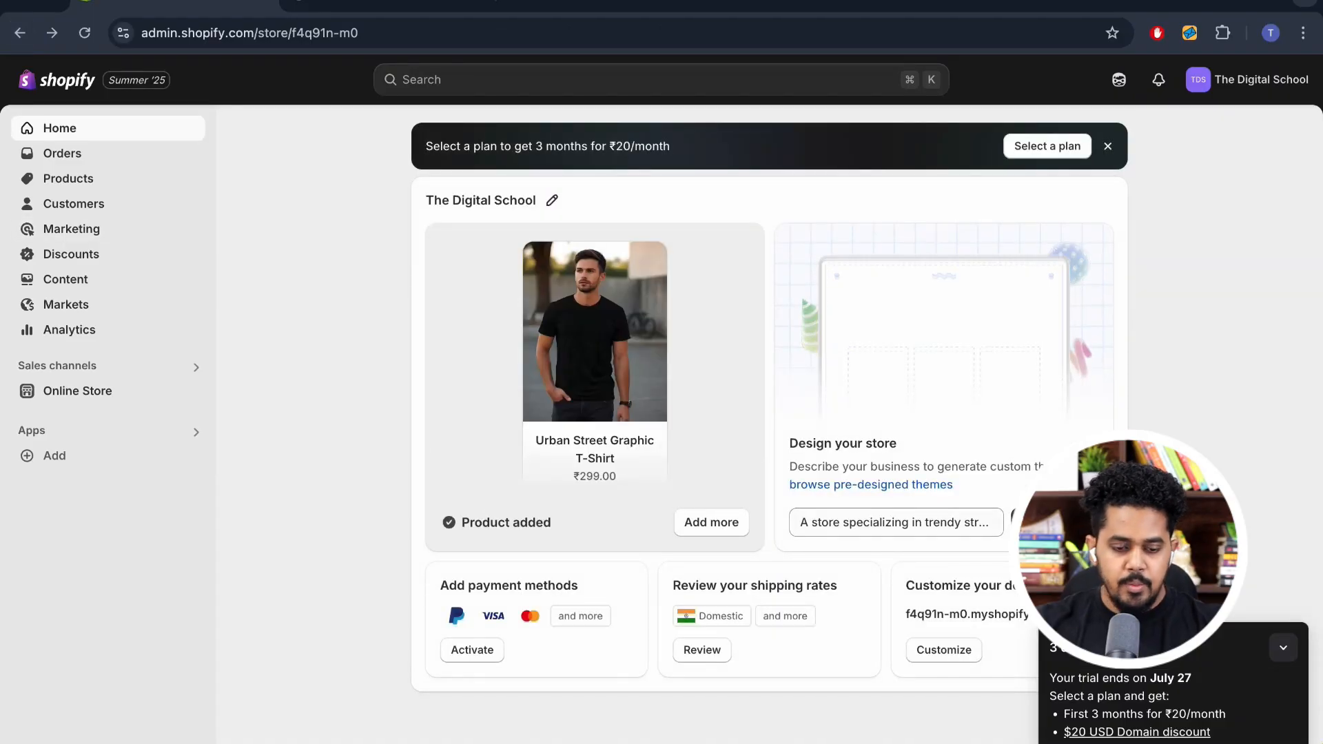
left_click(77, 391)
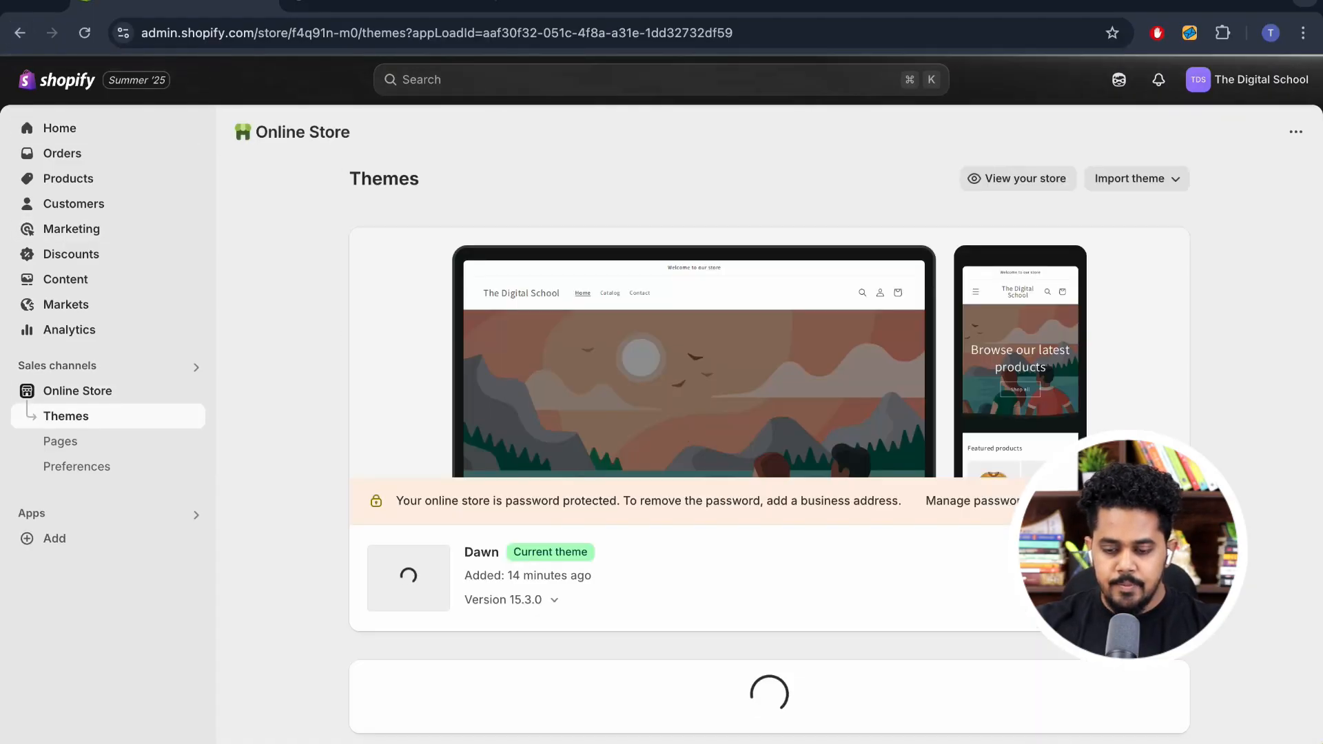
Open the Dawn theme for customization and show the settings of the home page's image banner
left_click(1136, 578)
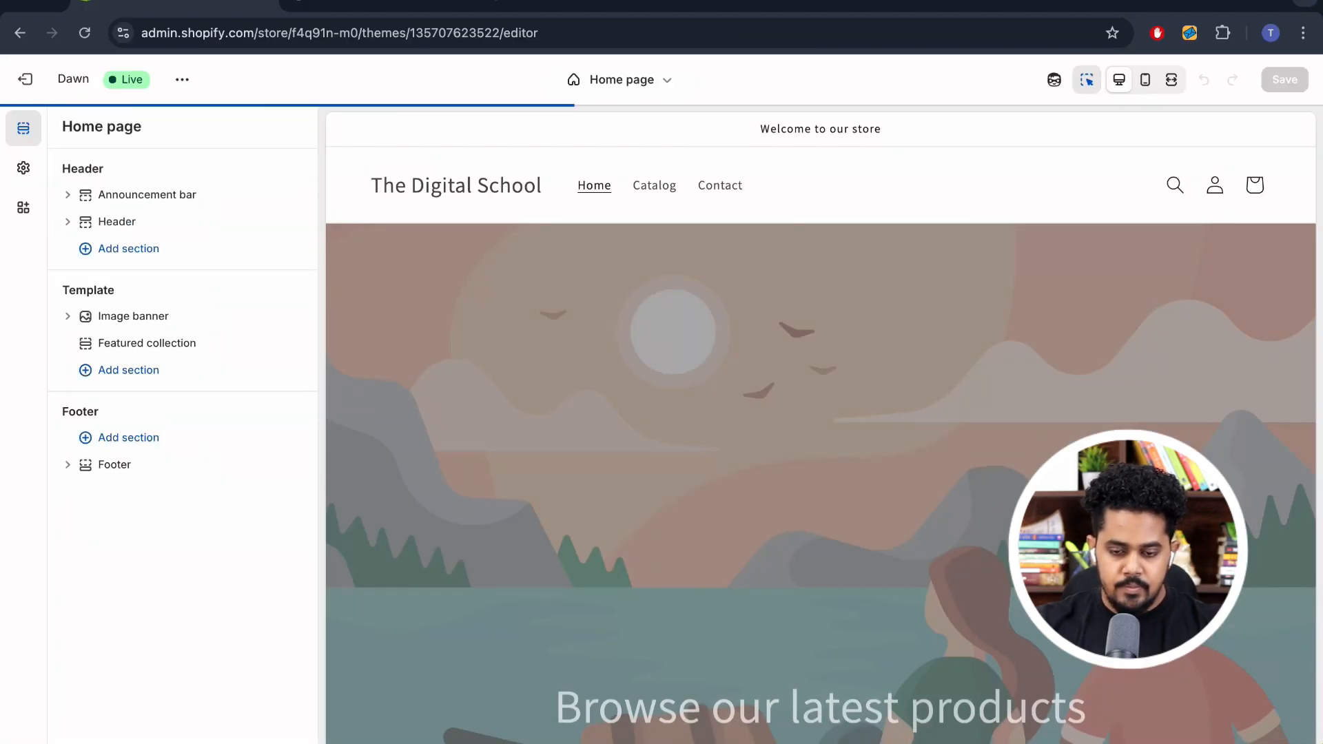
left_click(136, 317)
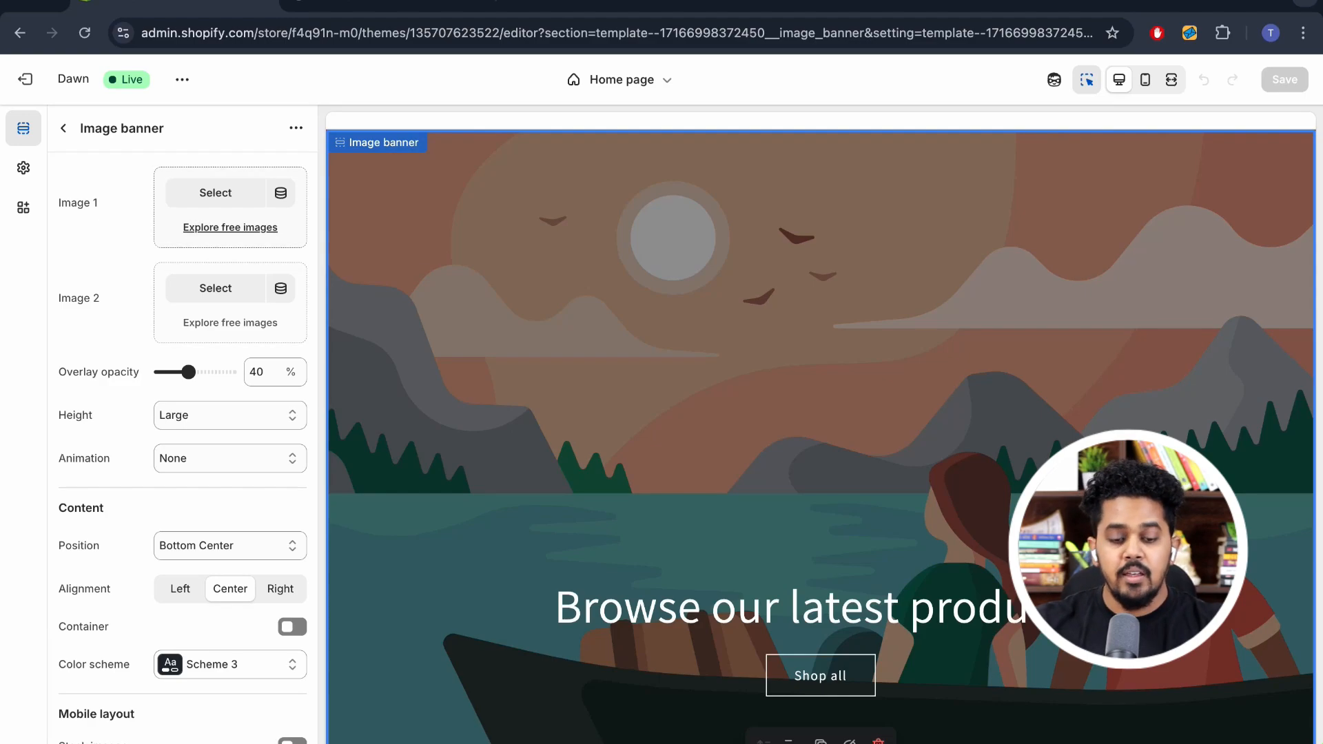
Search the free images for "tshirt", set the green T-shirt photo as the banner's first image, and briefly open it for editing
left_click(230, 227)
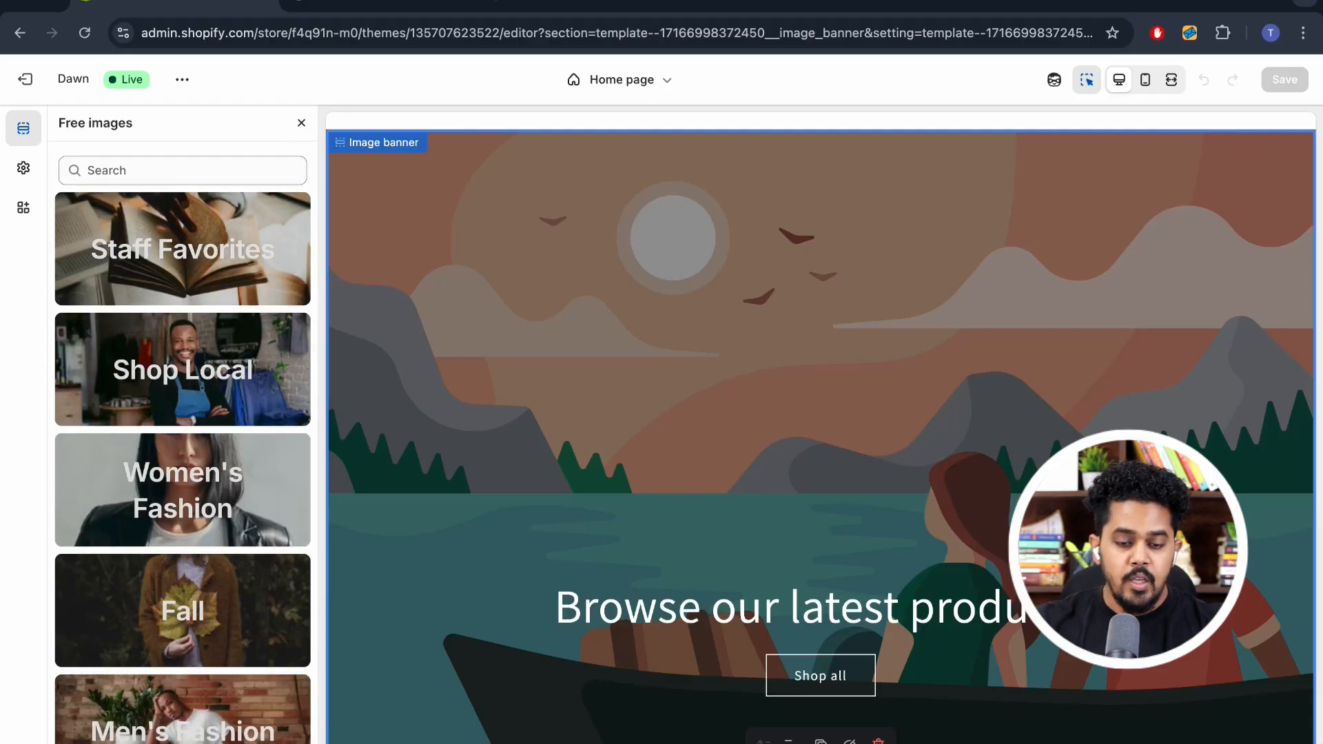
left_click(182, 170)
type("tshirt")
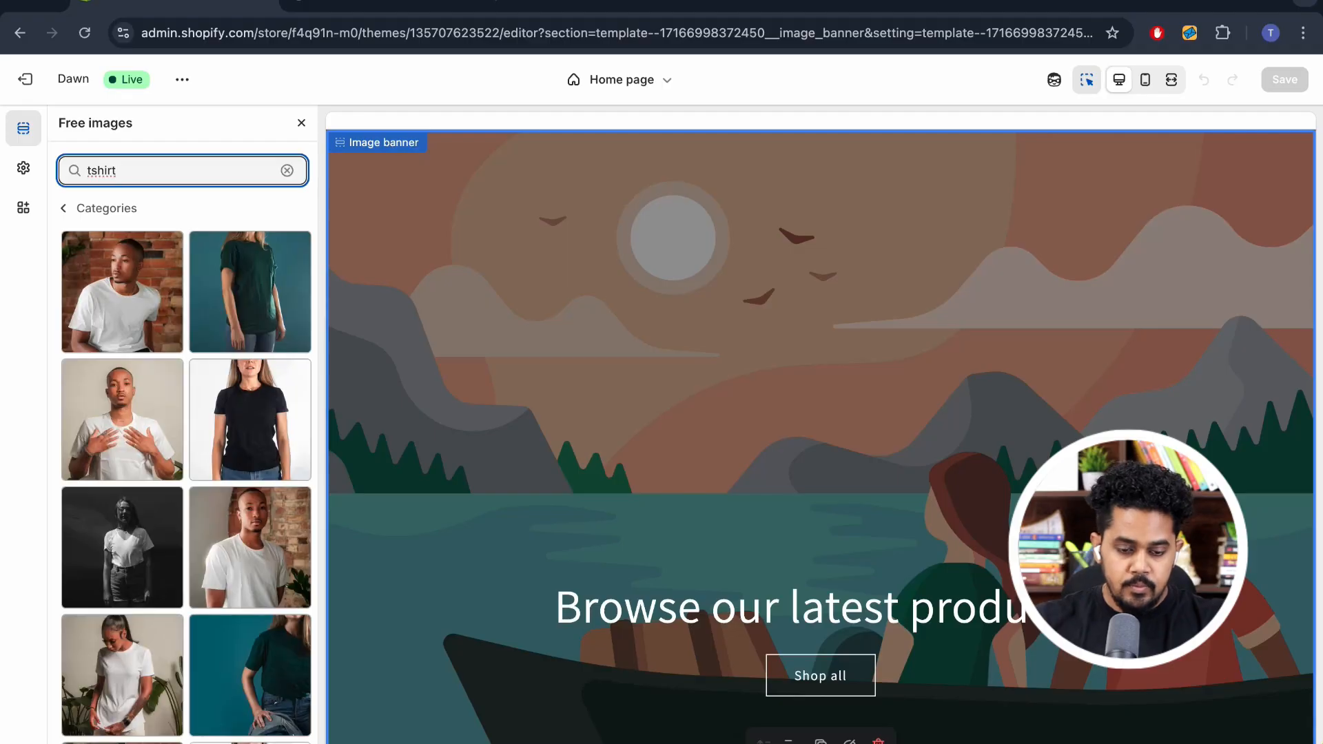
scroll(186, 440, "down", 8)
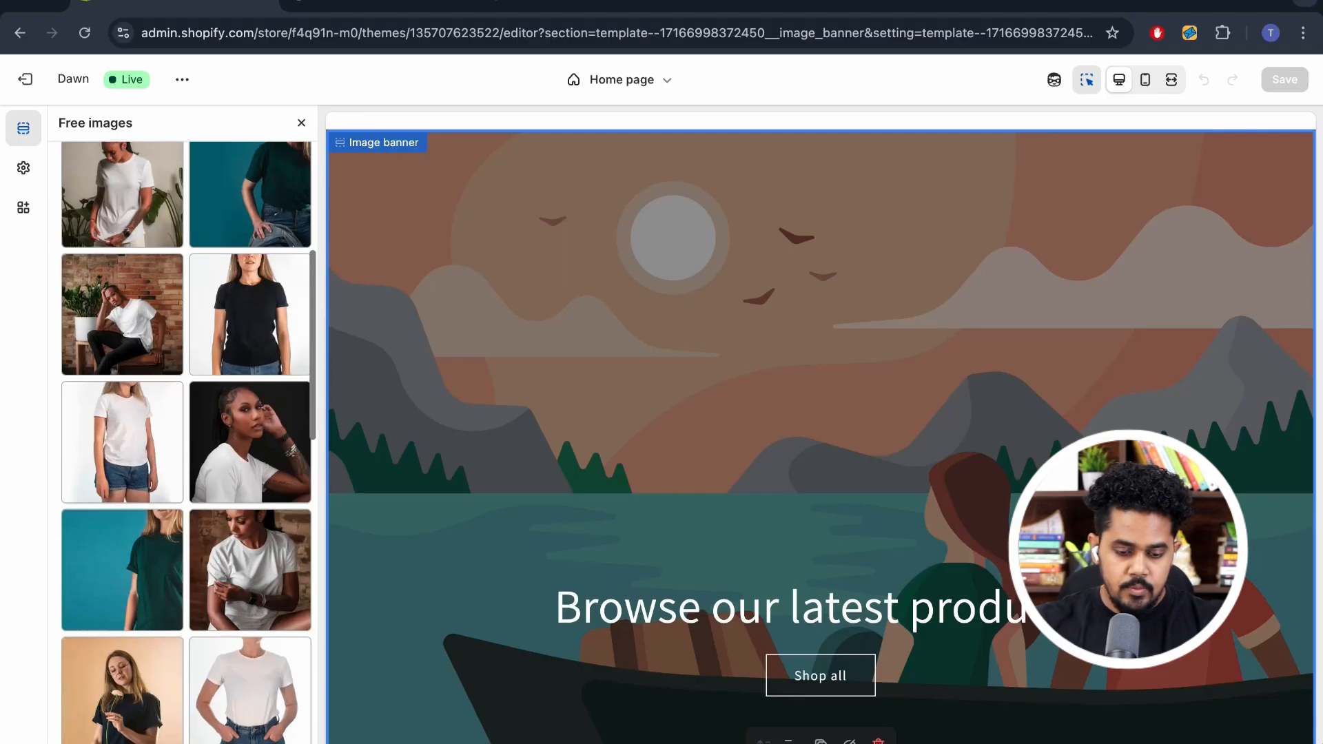
left_click(121, 534)
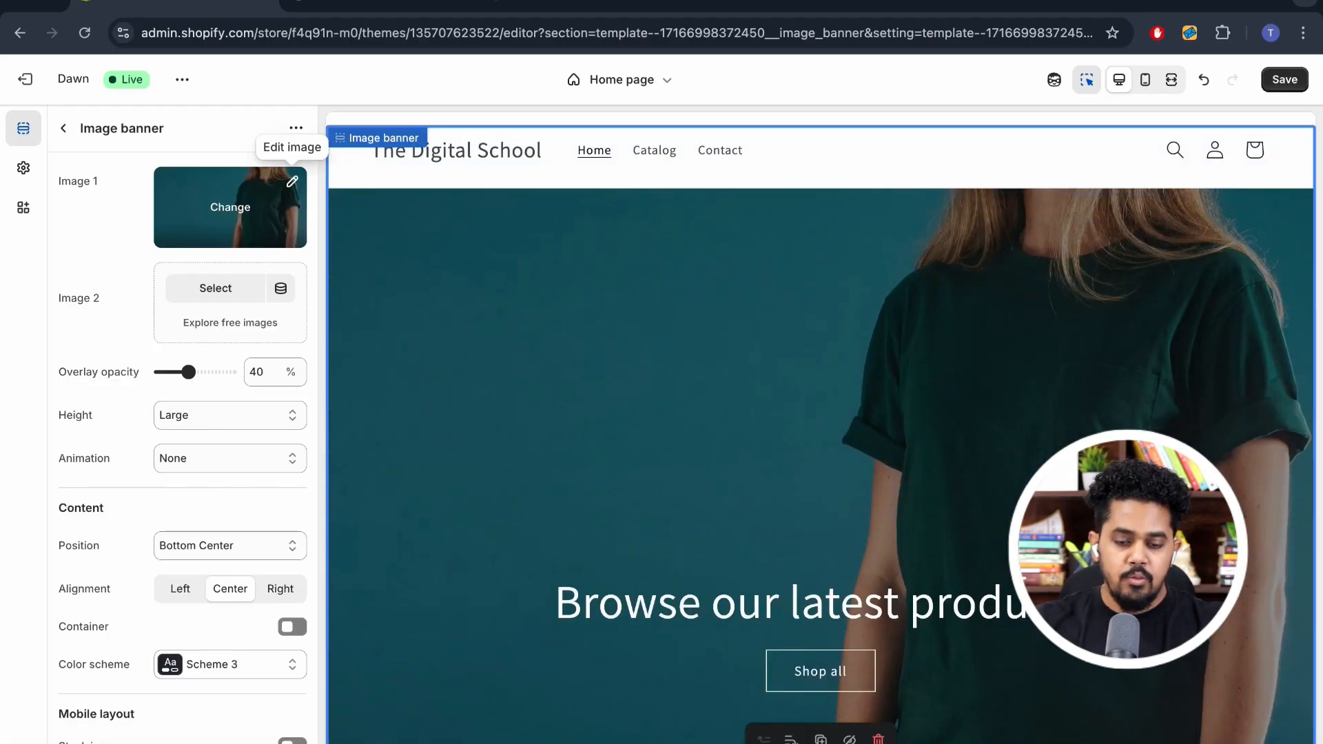
left_click(292, 181)
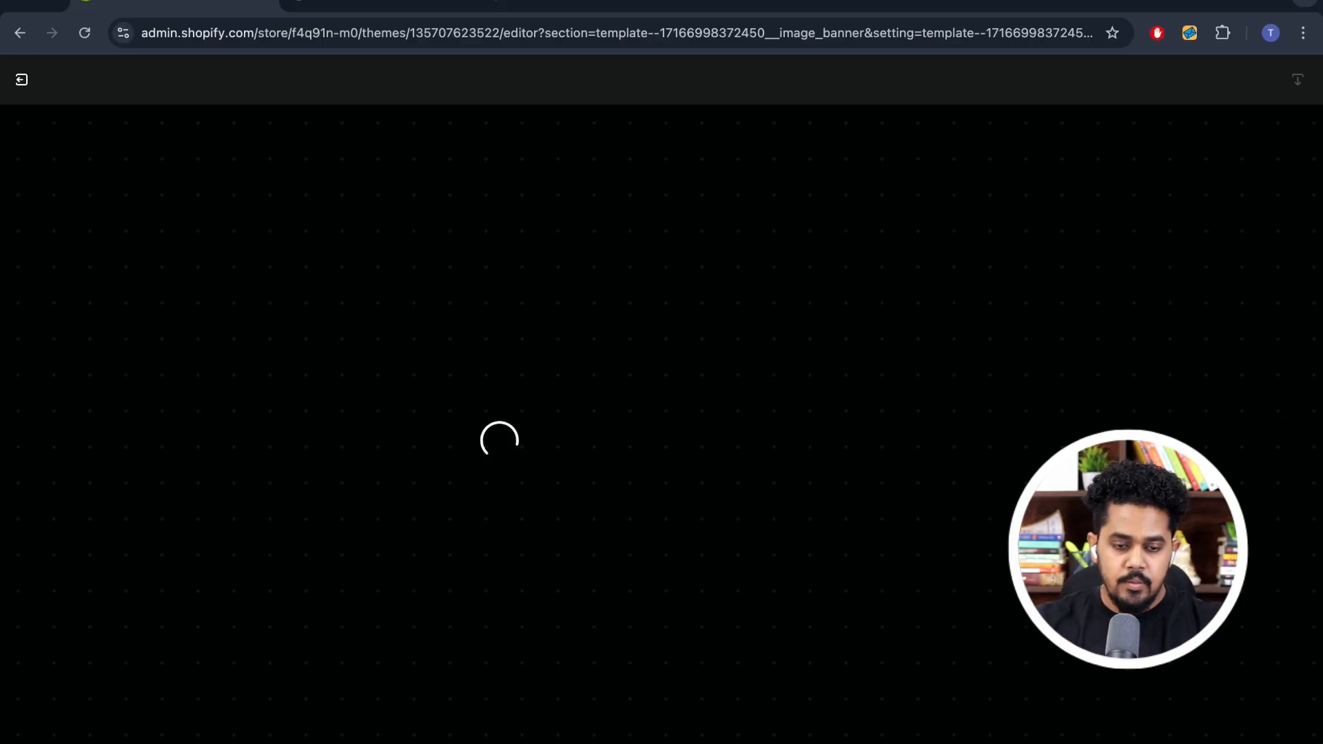
left_click(21, 79)
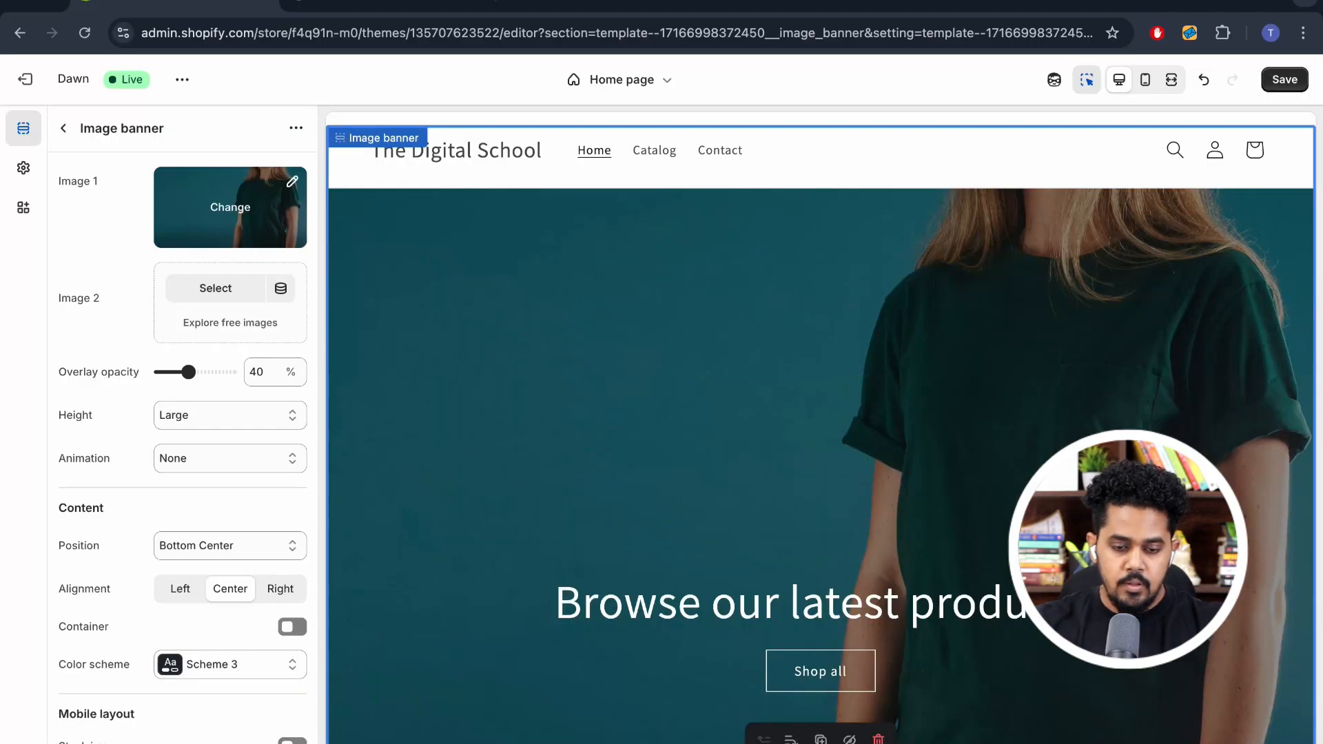
Replace the banner's first image with Home_page.jpg from the library and set the banner height to Small
left_click(230, 207)
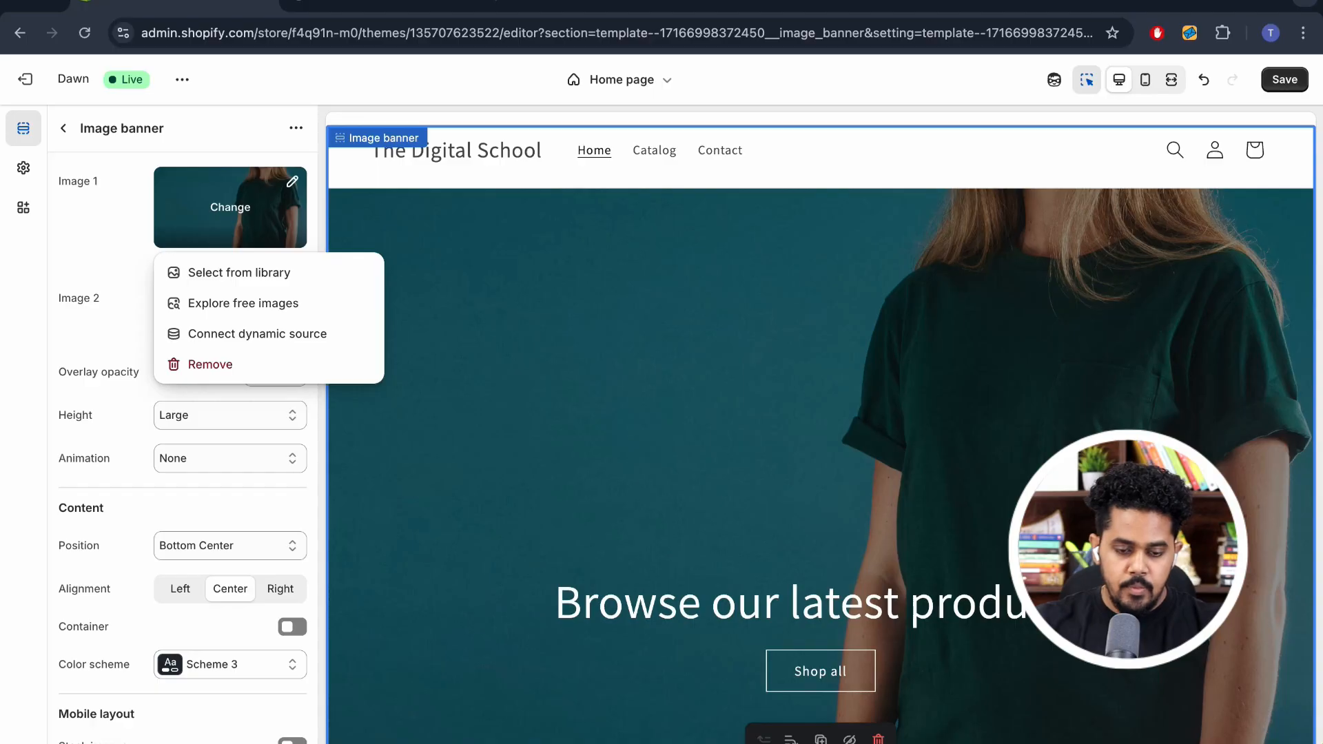
left_click(239, 273)
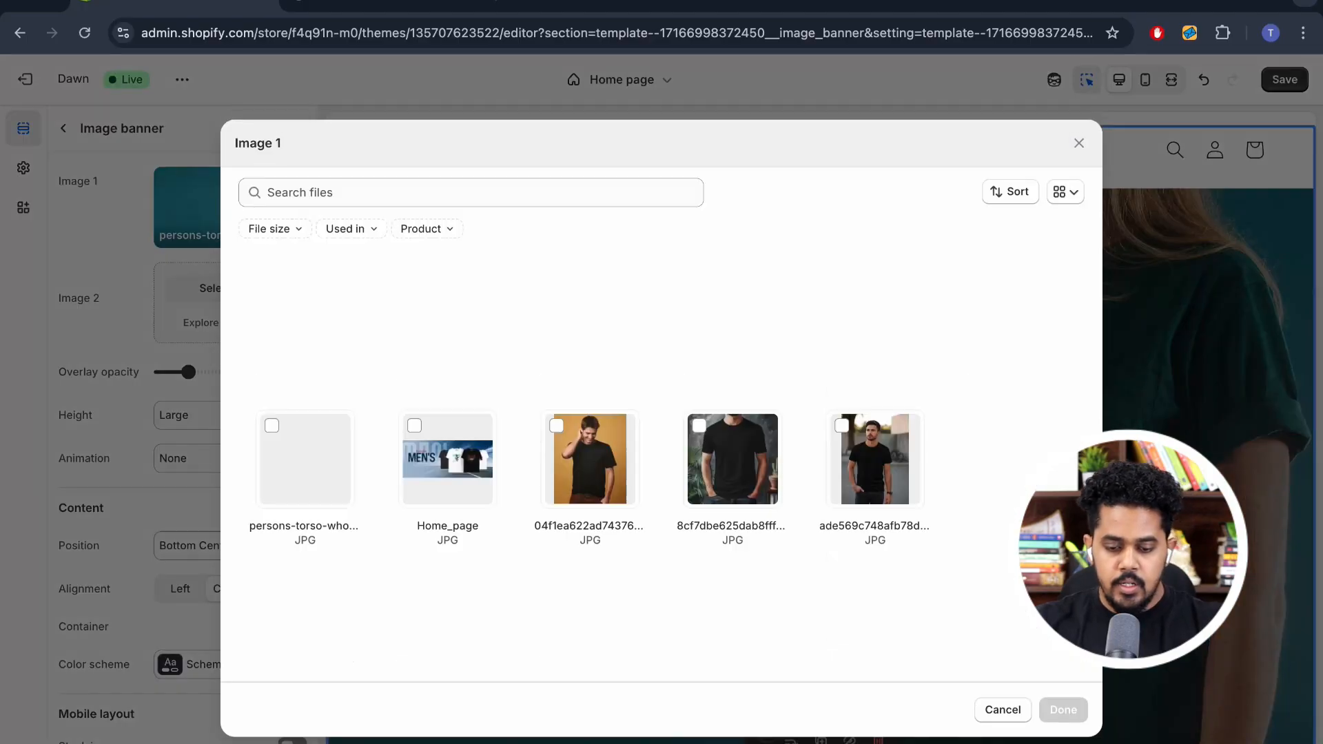
left_click(447, 460)
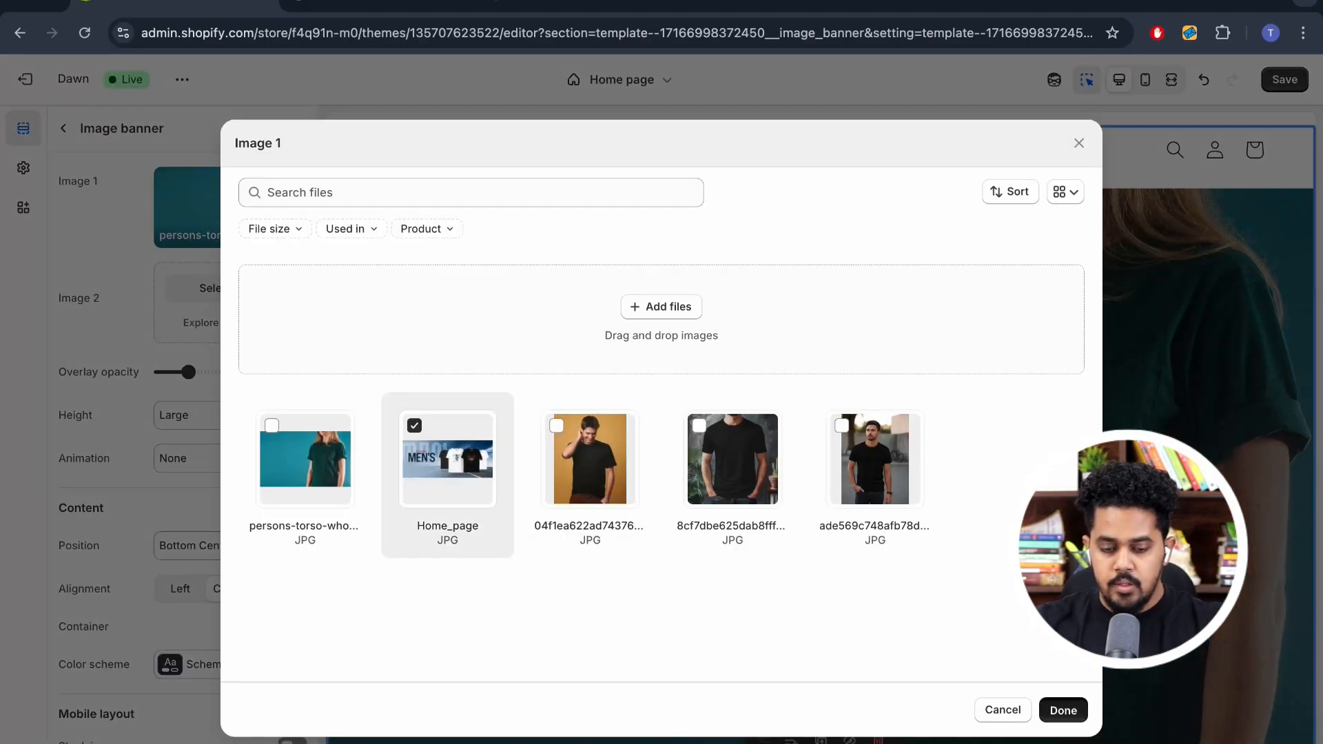
left_click(1063, 710)
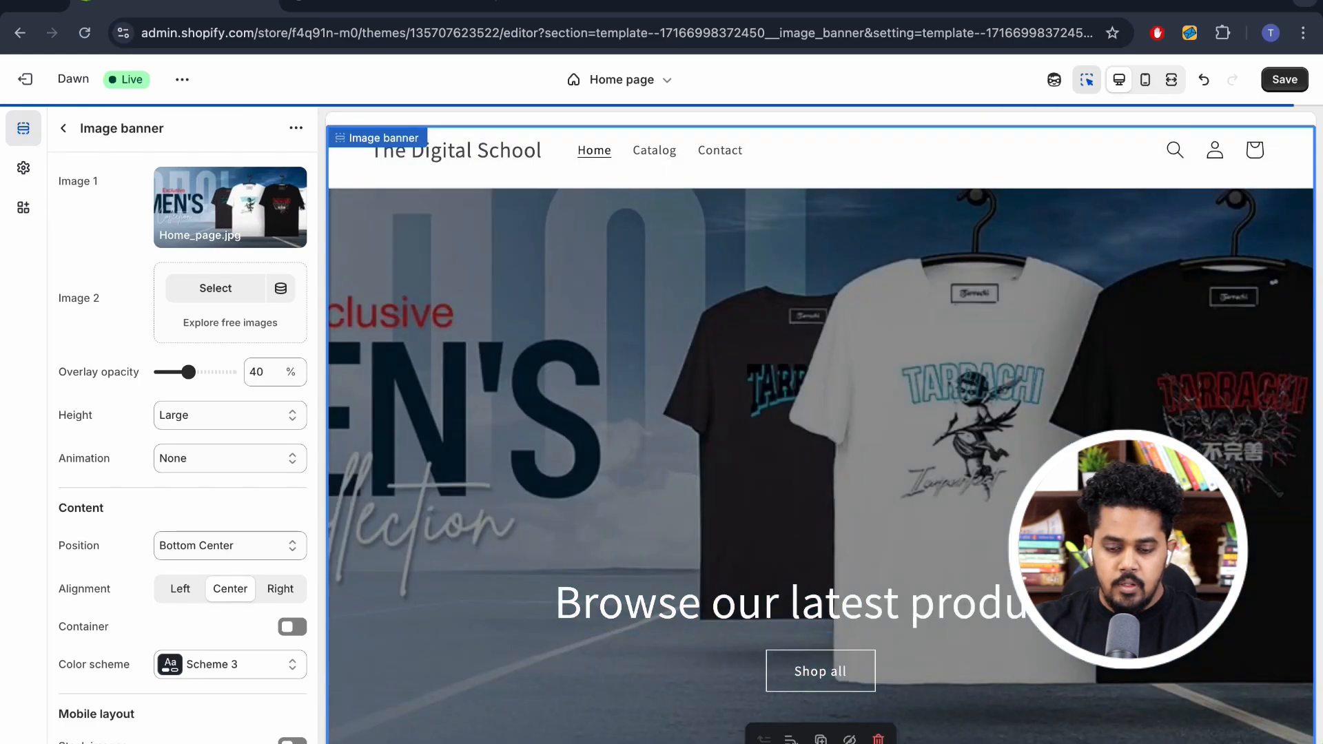
left_click(227, 415)
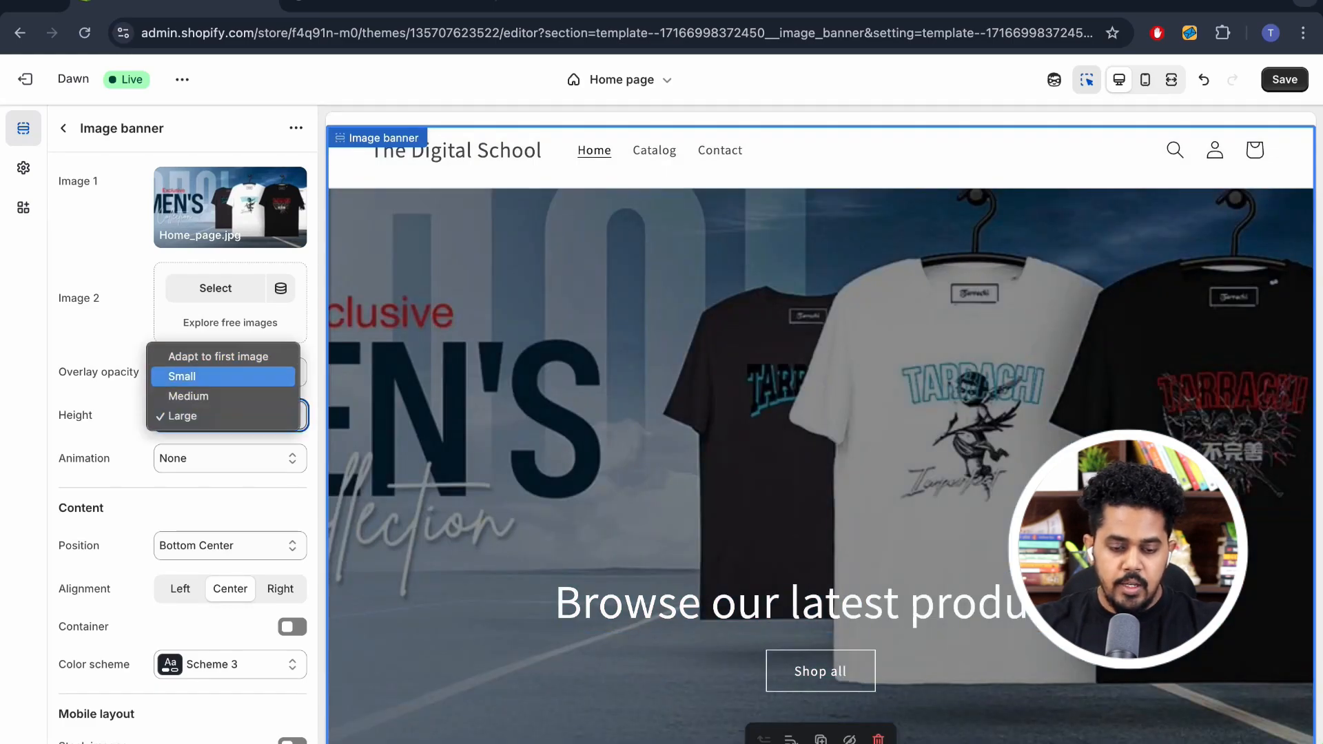
left_click(200, 377)
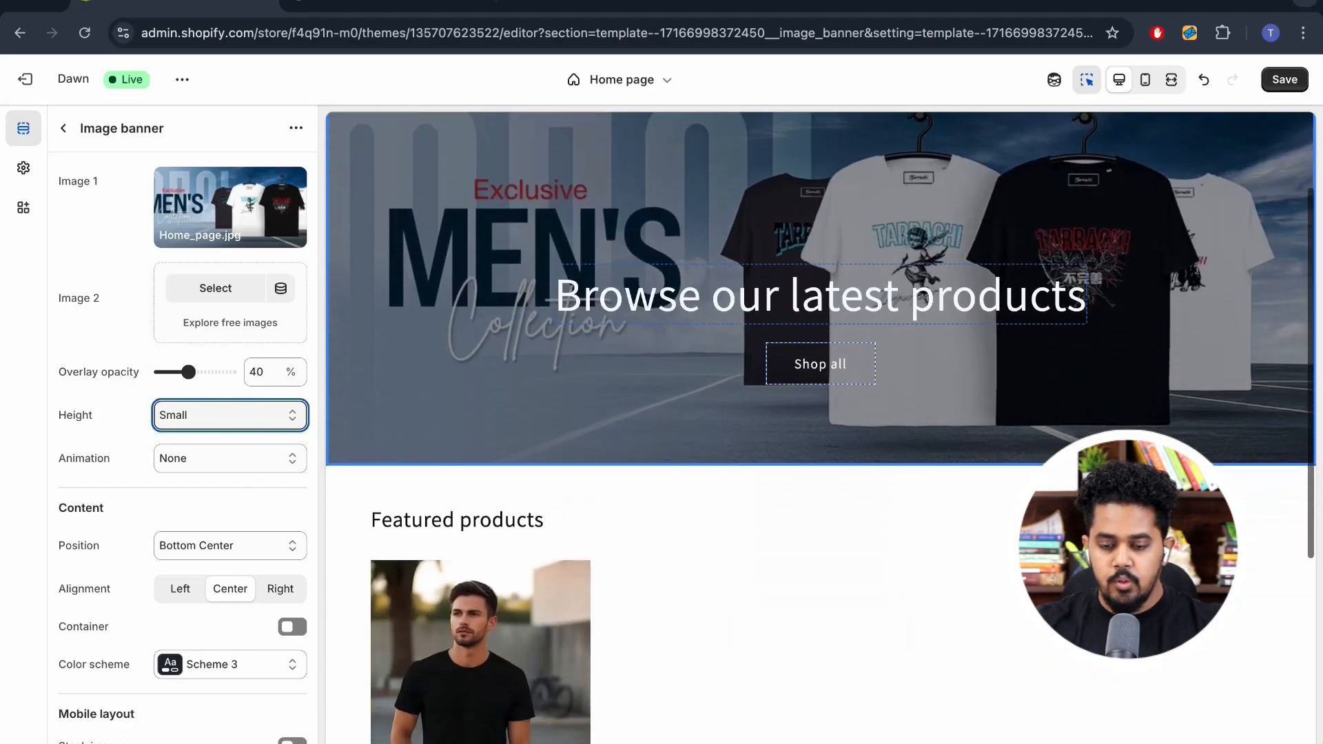
Delete the "Browse our latest products" heading from the image banner
scroll(820, 393, "up", 1)
left_click(820, 393)
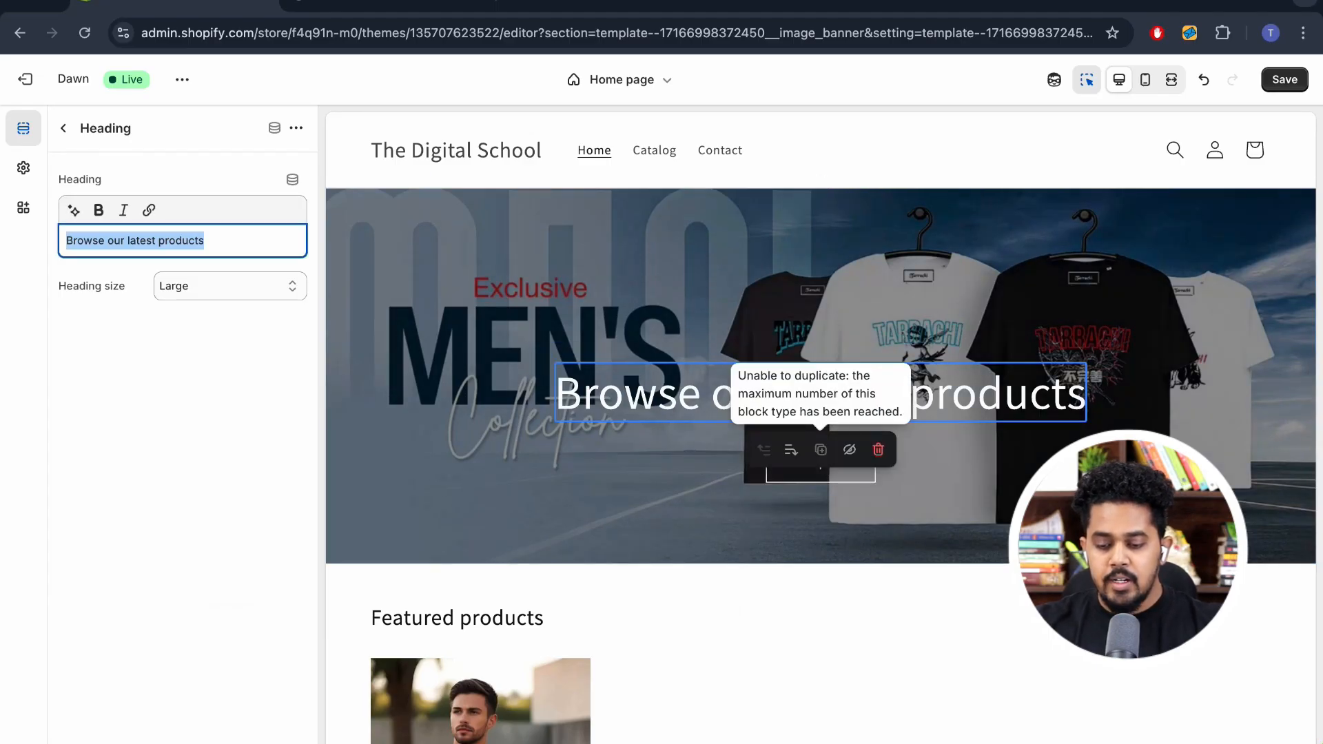
left_click(877, 449)
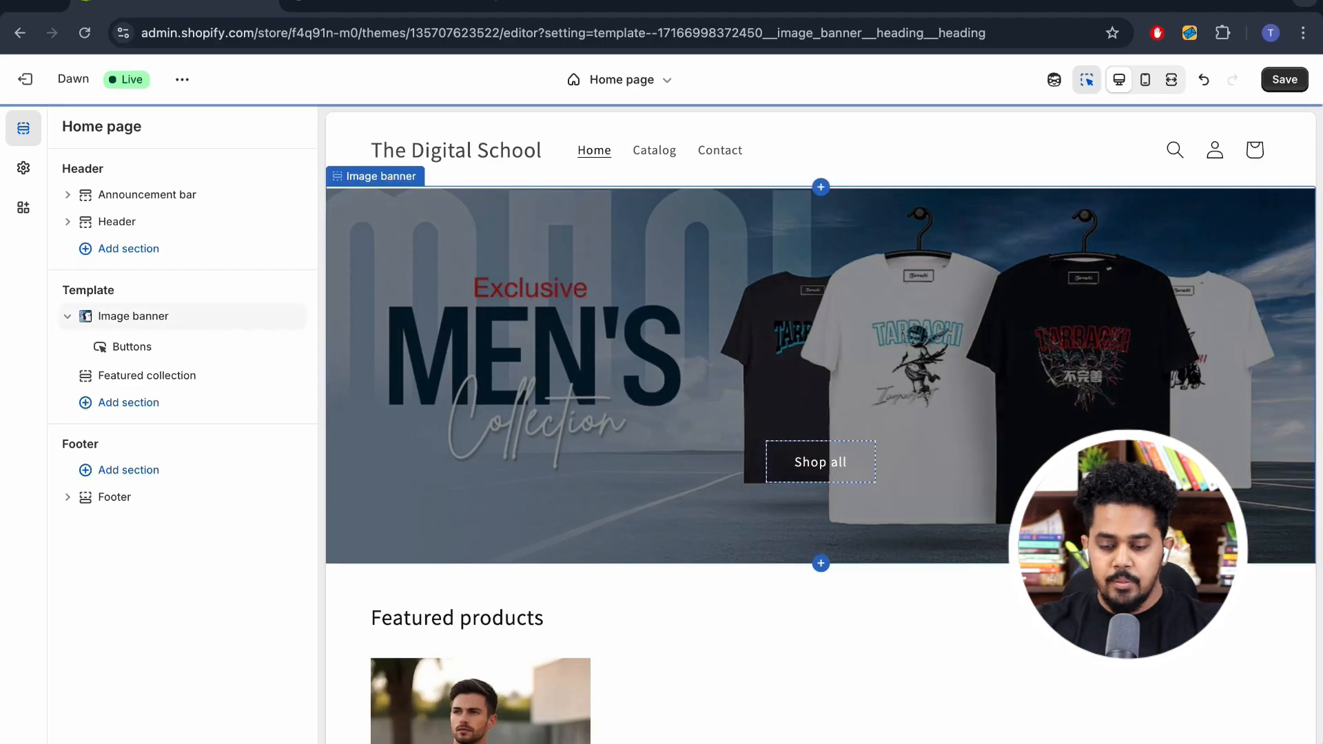
Follow the banner's Shop all button to its products page, return to the home page, and delete the Buttons block
left_click(820, 463)
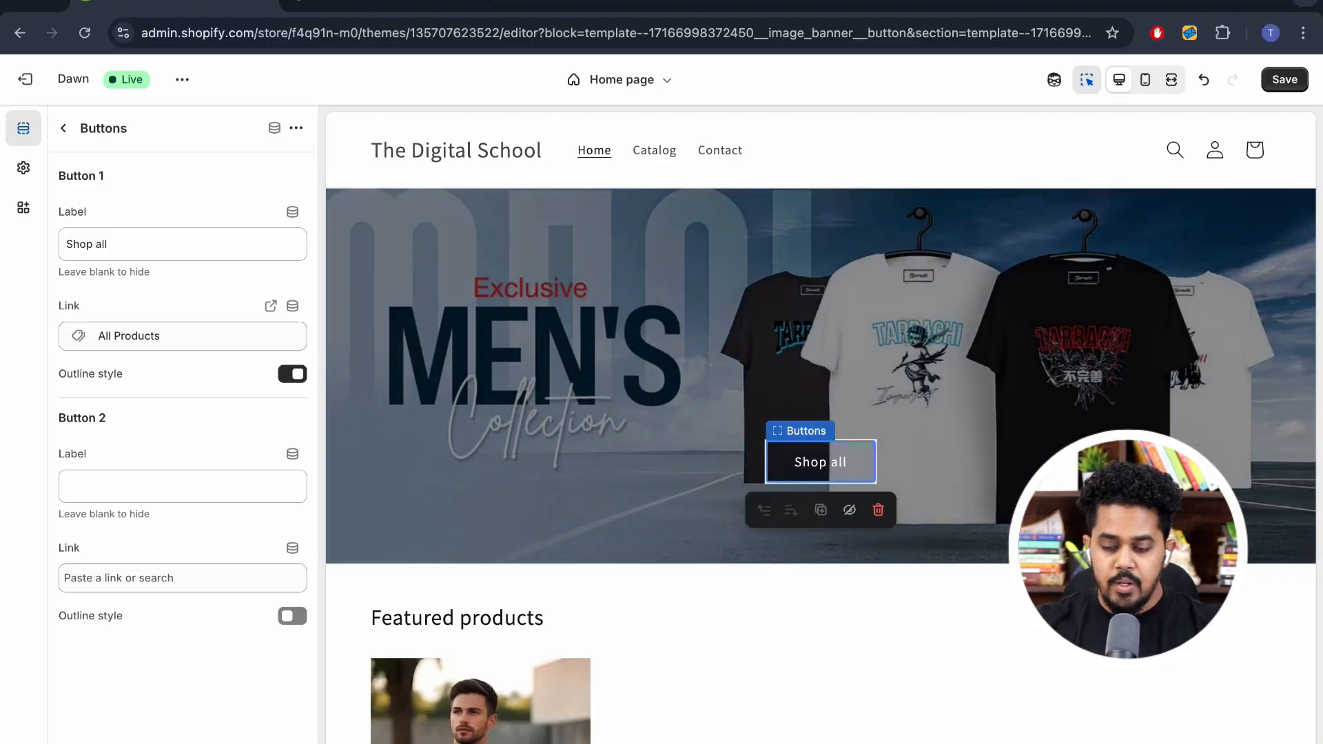
left_click(820, 461)
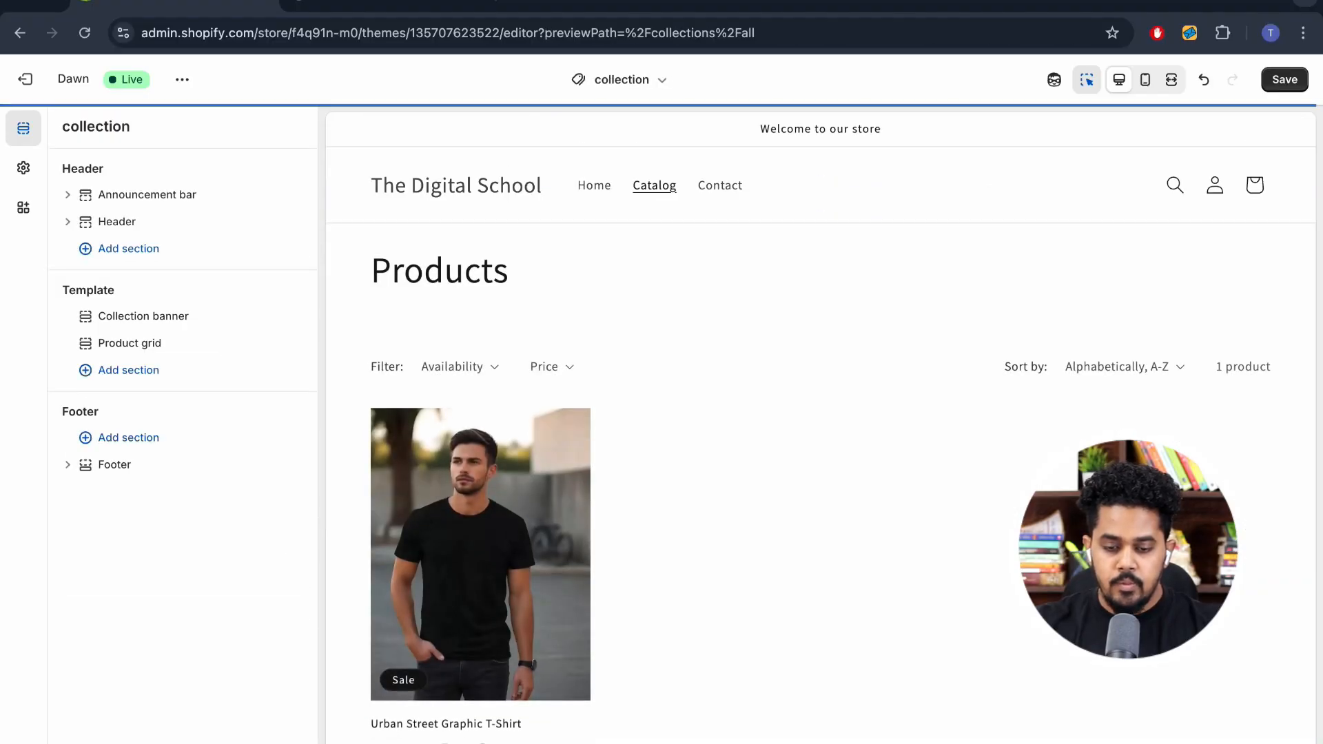
key("alt+Left")
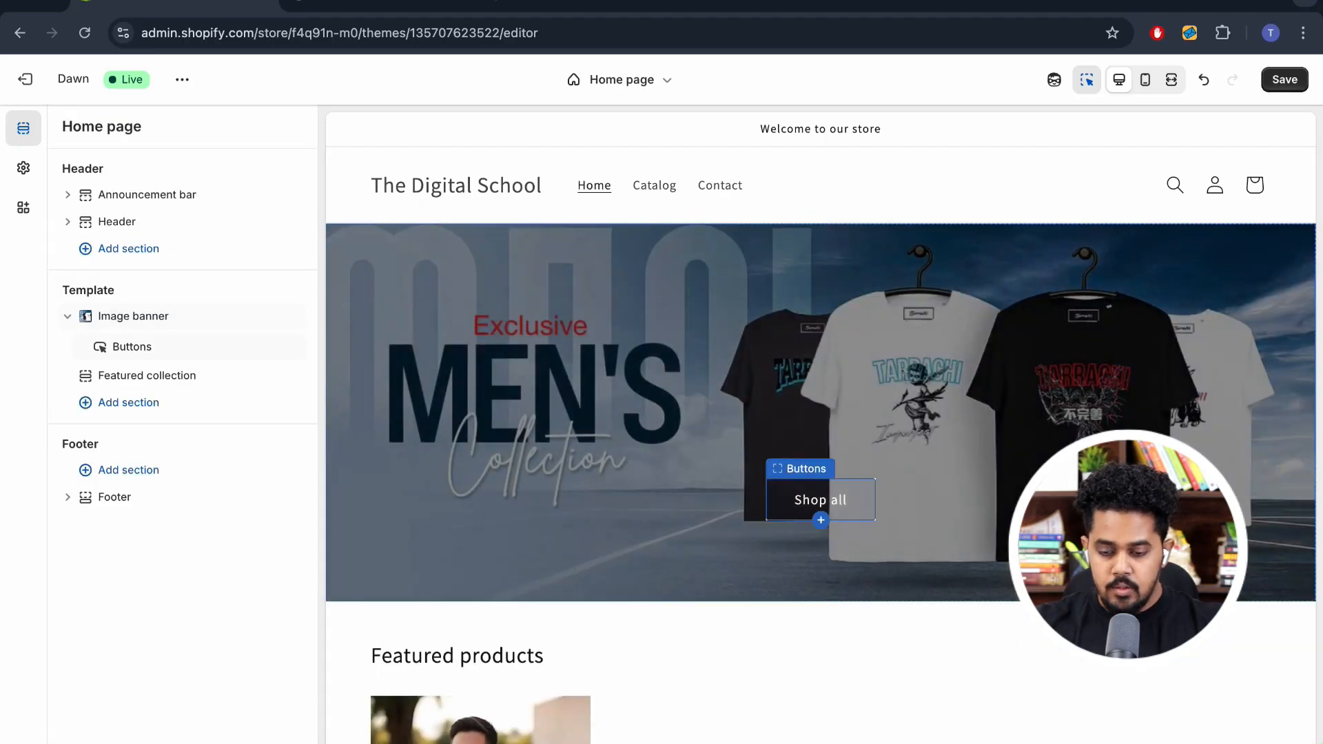
left_click(842, 507)
left_click(878, 547)
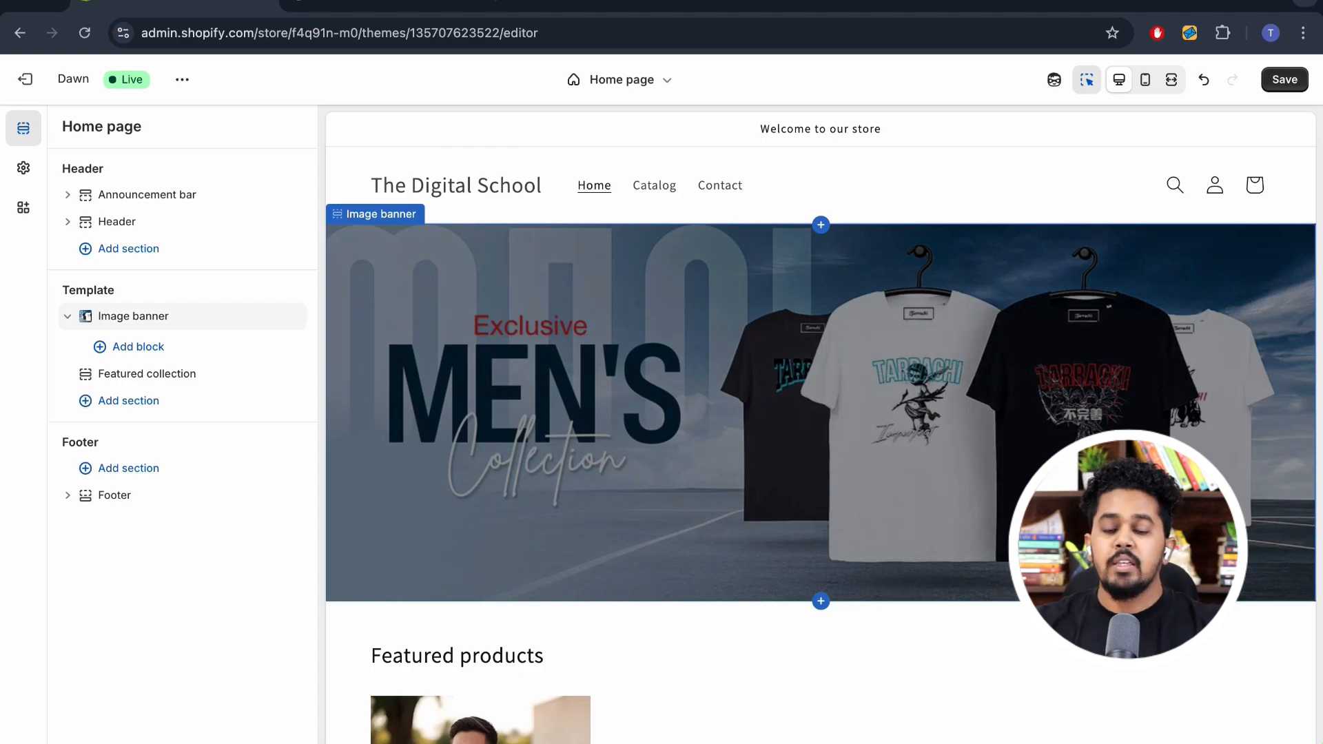
Set the image banner's overlay opacity to 0% and its color scheme to Scheme 4
left_click(821, 441)
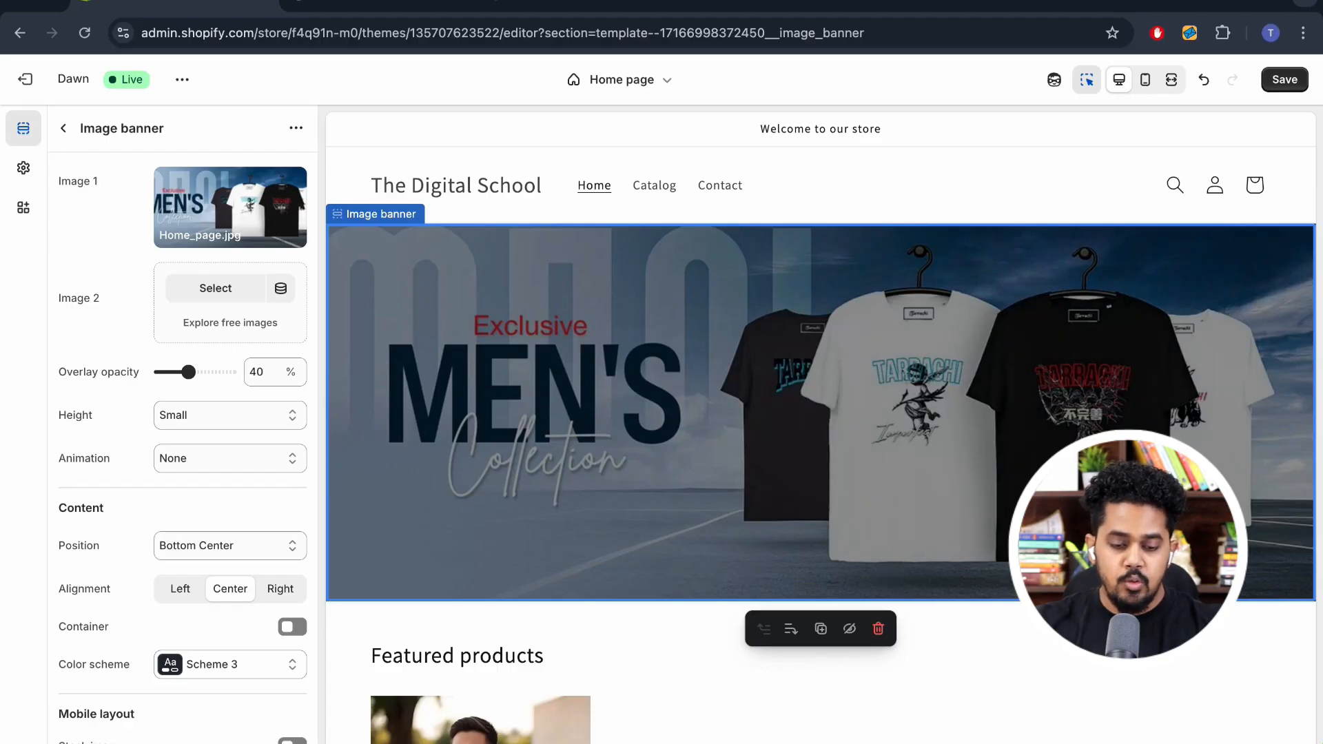
left_click_drag(188, 372, 161, 372)
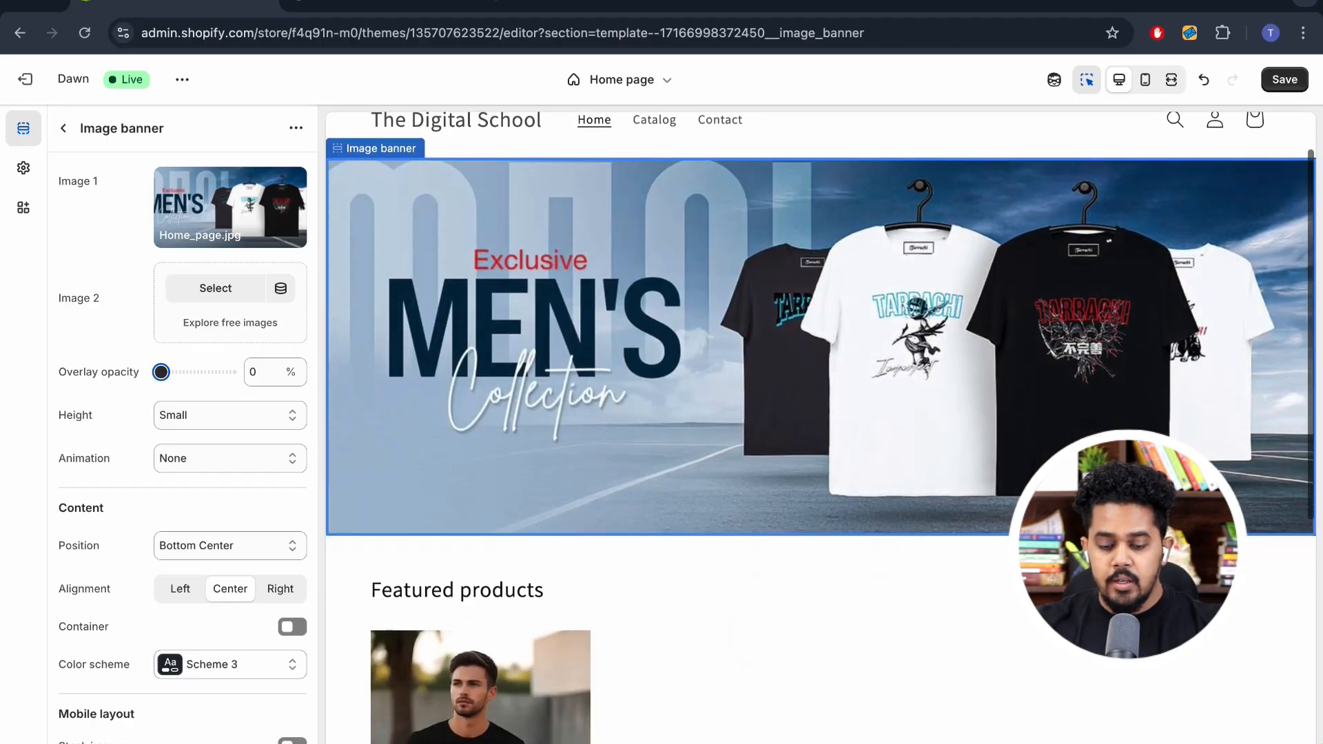
scroll(182, 413, "down", 3)
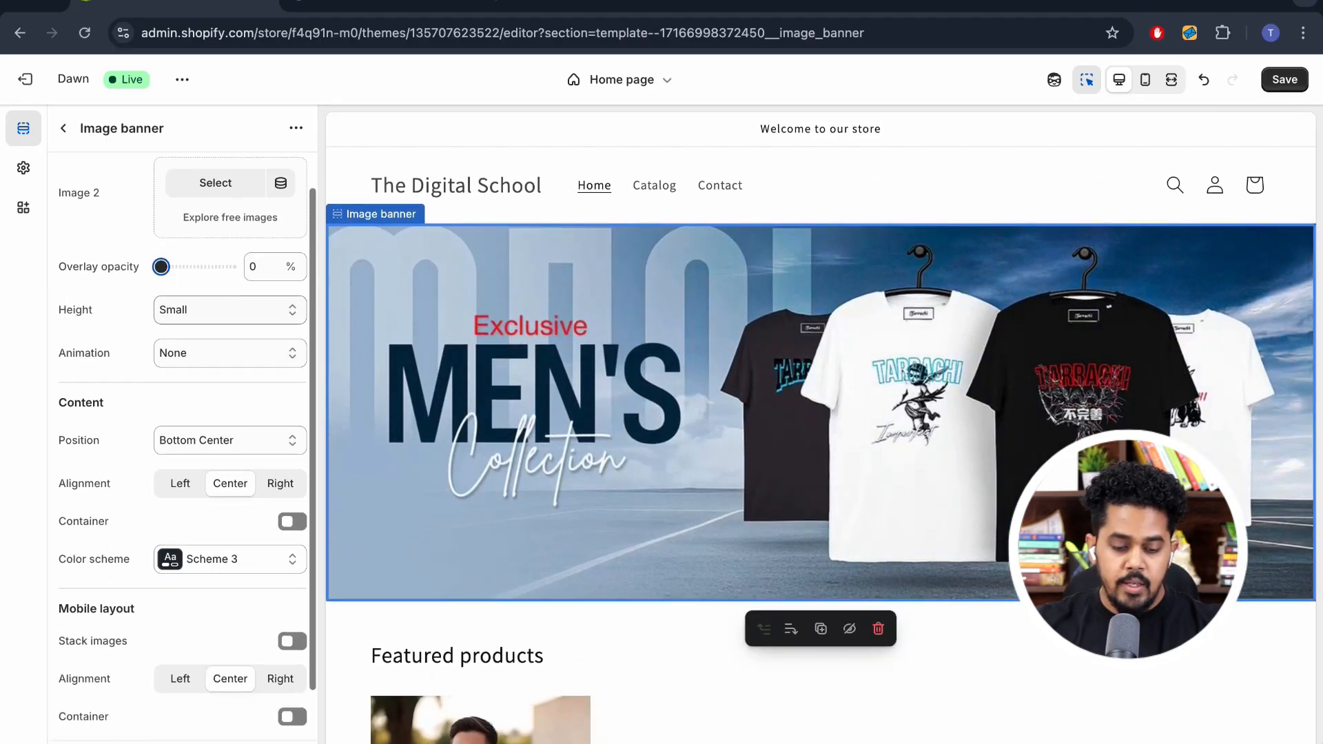
left_click(230, 482)
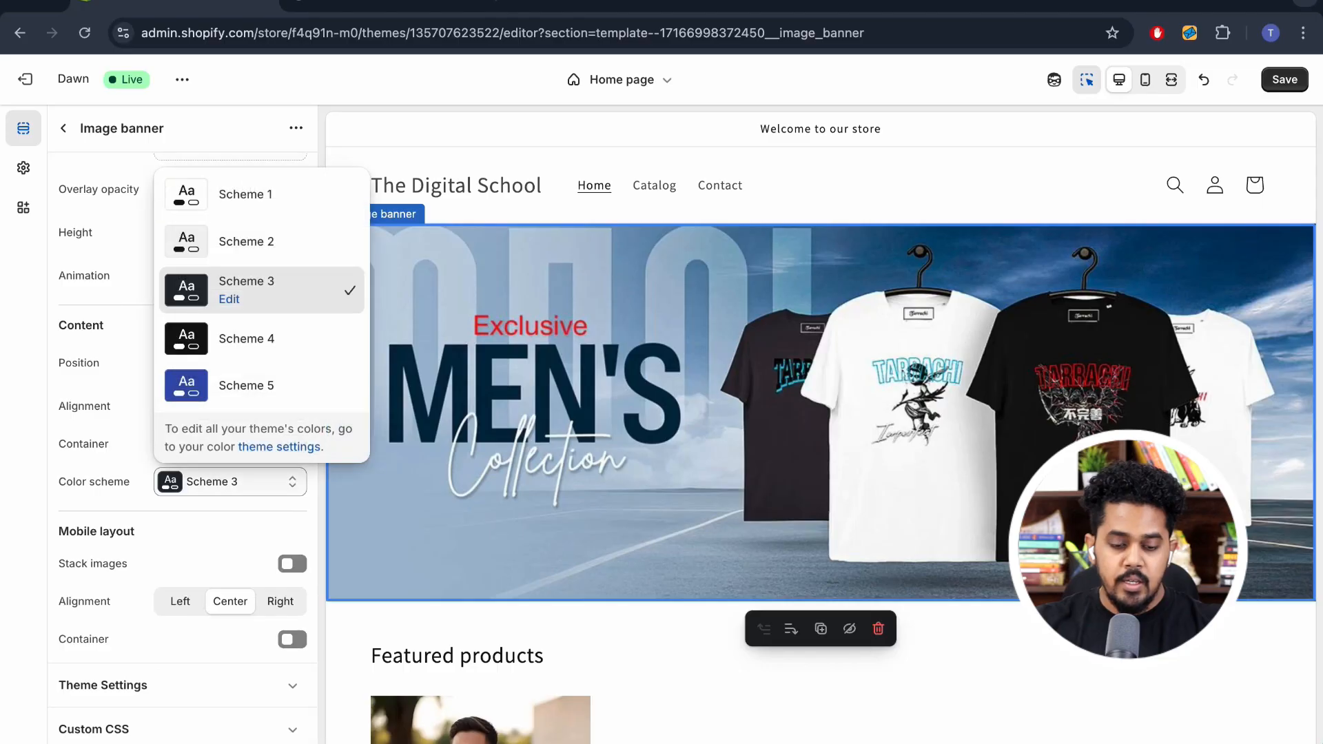
left_click(262, 338)
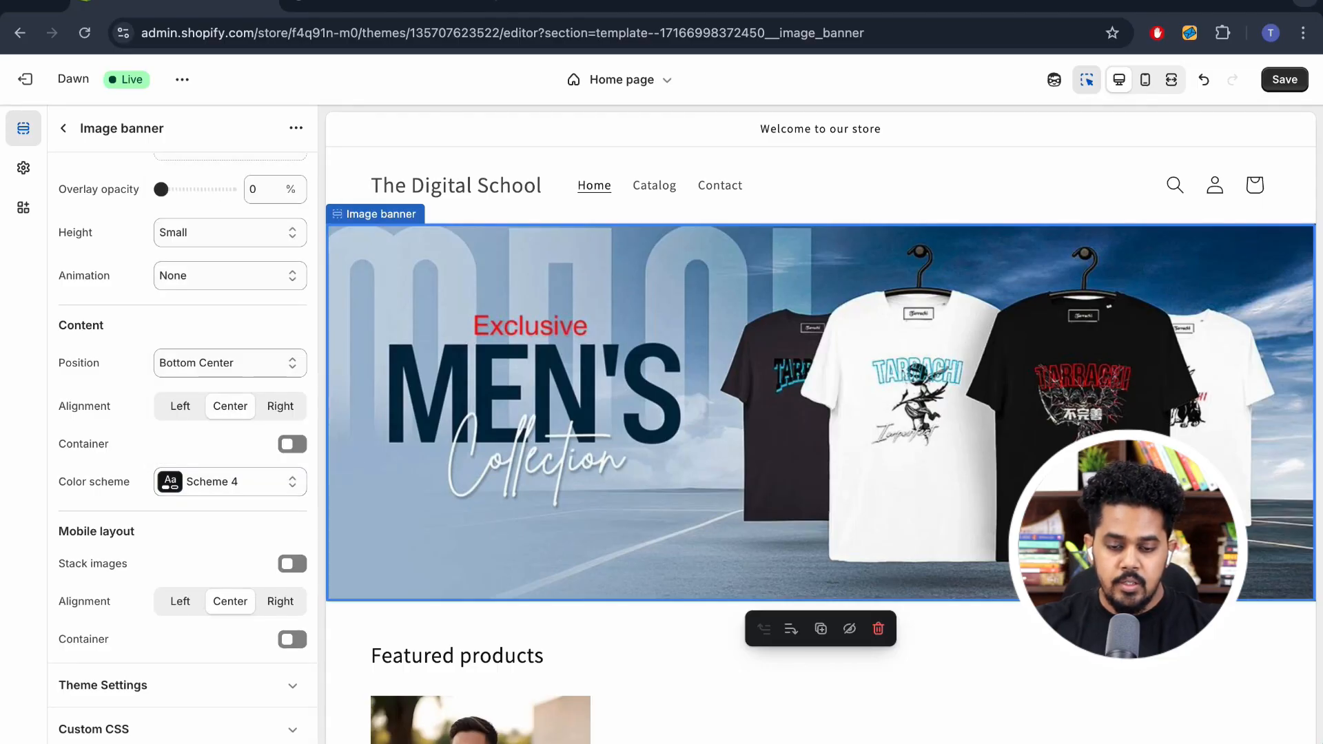
Look over the remaining banner settings, return to the home page section list, and save the theme changes
scroll(182, 413, "down", 1)
scroll(182, 413, "up", 3)
scroll(182, 413, "down", 3)
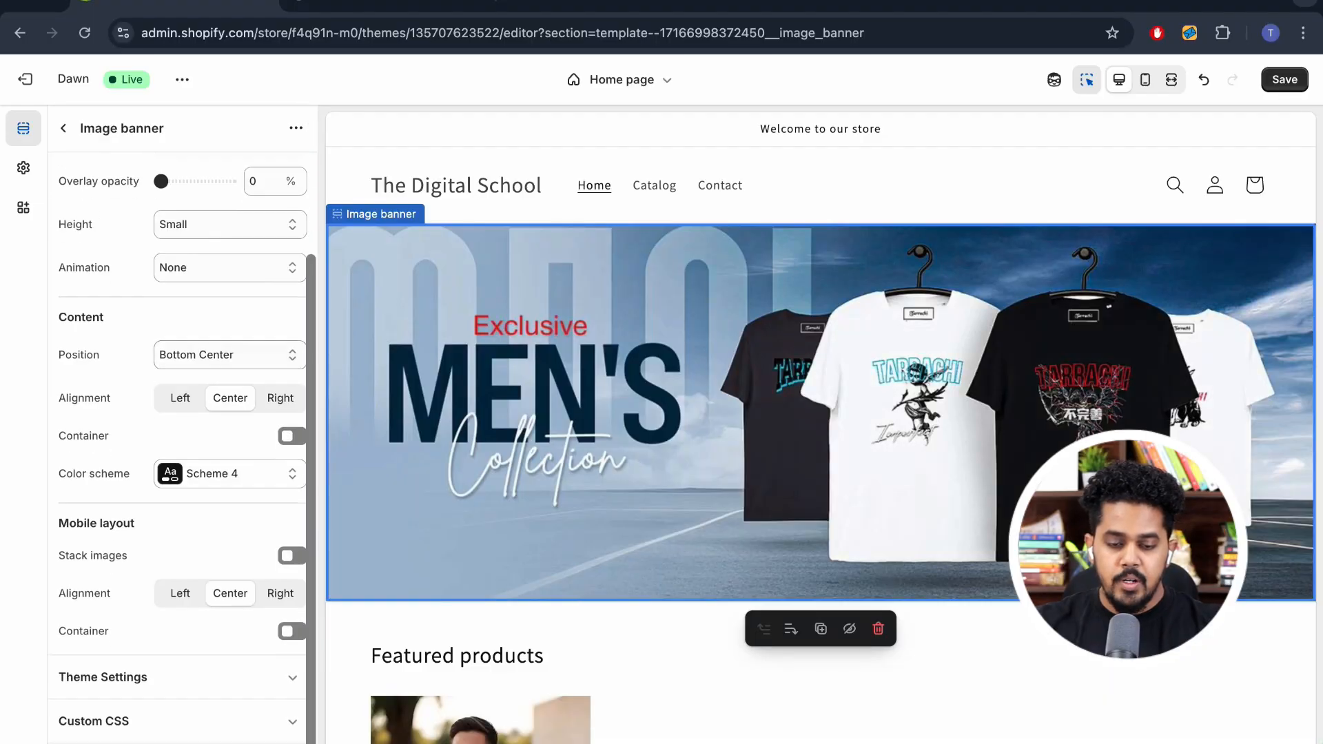
scroll(182, 414, "up", 3)
left_click(63, 128)
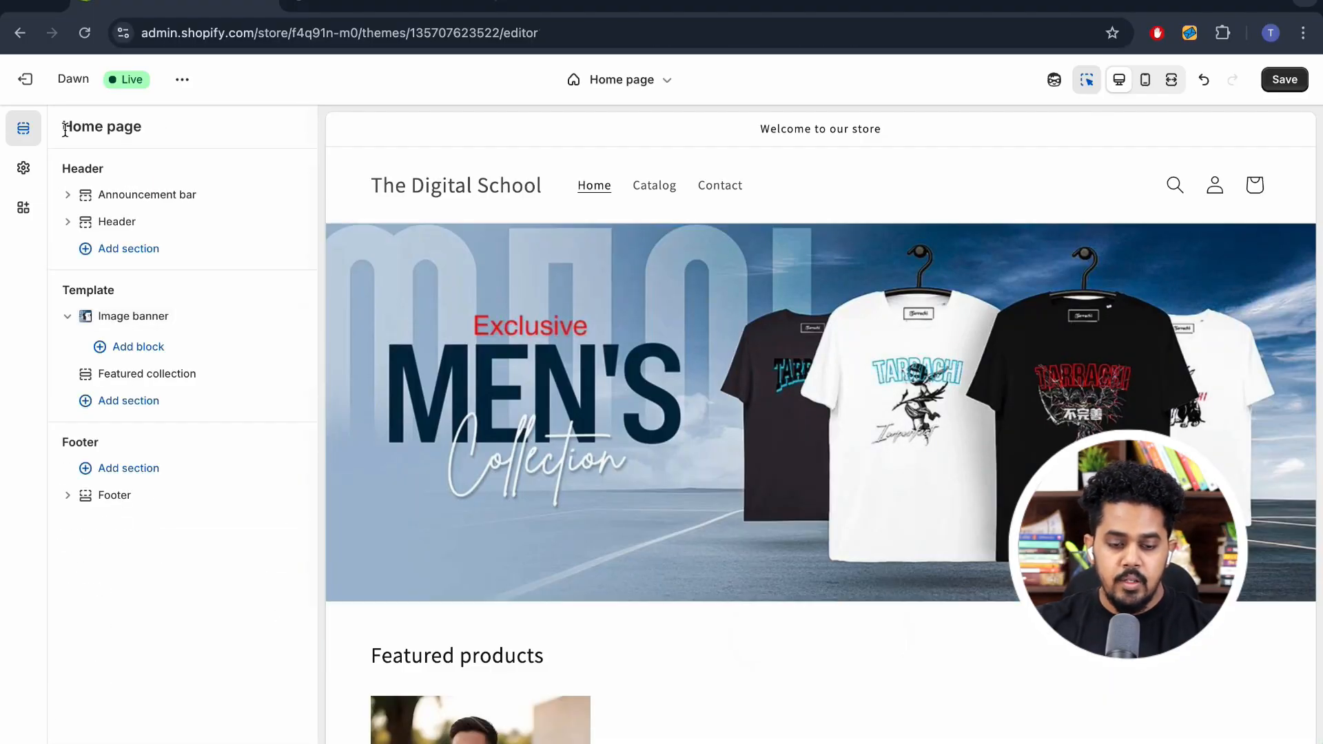
left_click(1284, 80)
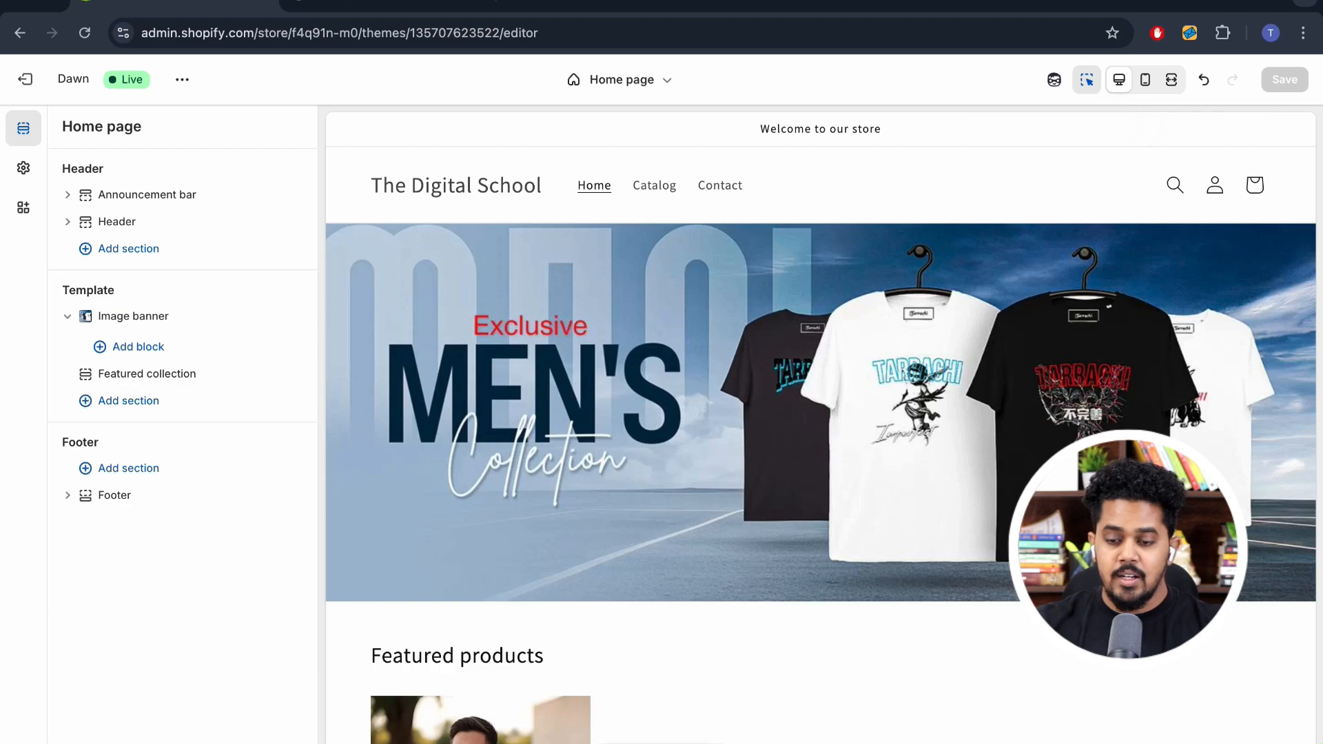
Open the header section's settings and set the logo position to Top left
left_click(116, 221)
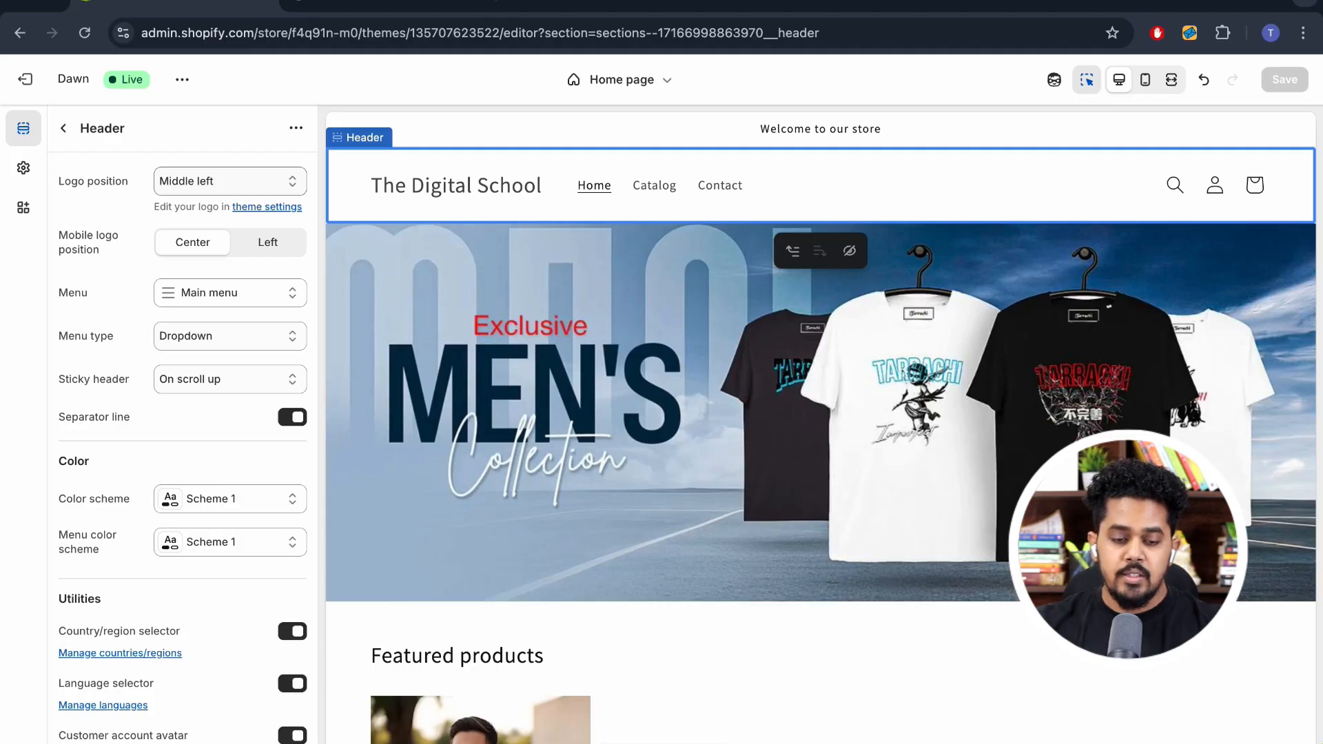
left_click(230, 181)
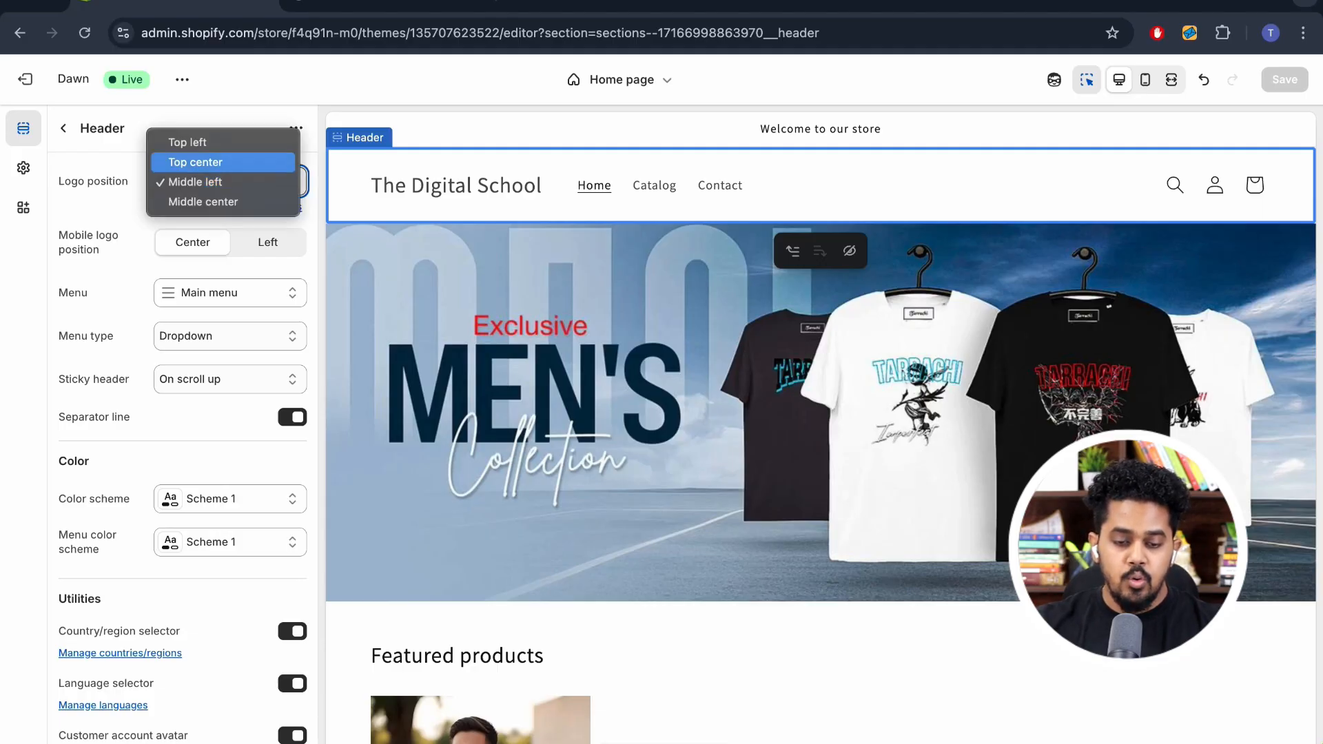
left_click(200, 143)
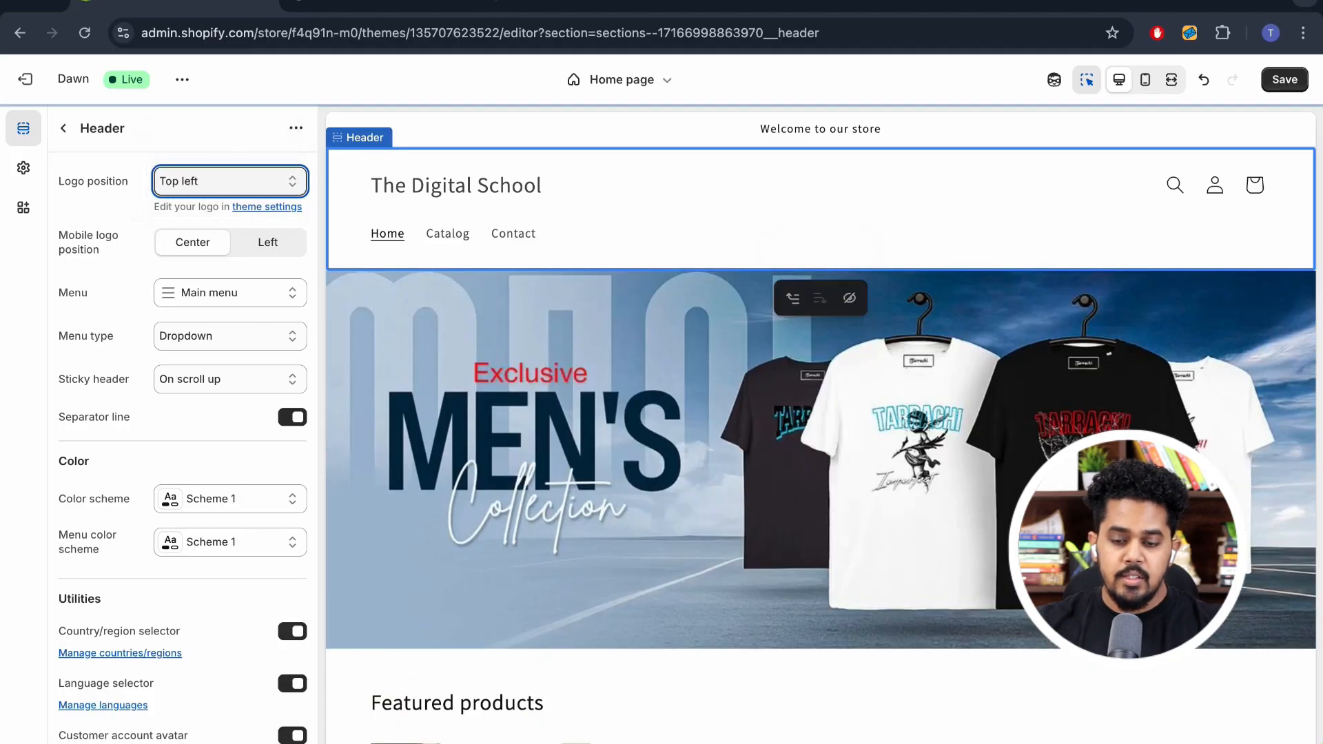
Change the header's logo position back to Middle left
left_click(230, 181)
key("Down")
key("Down")
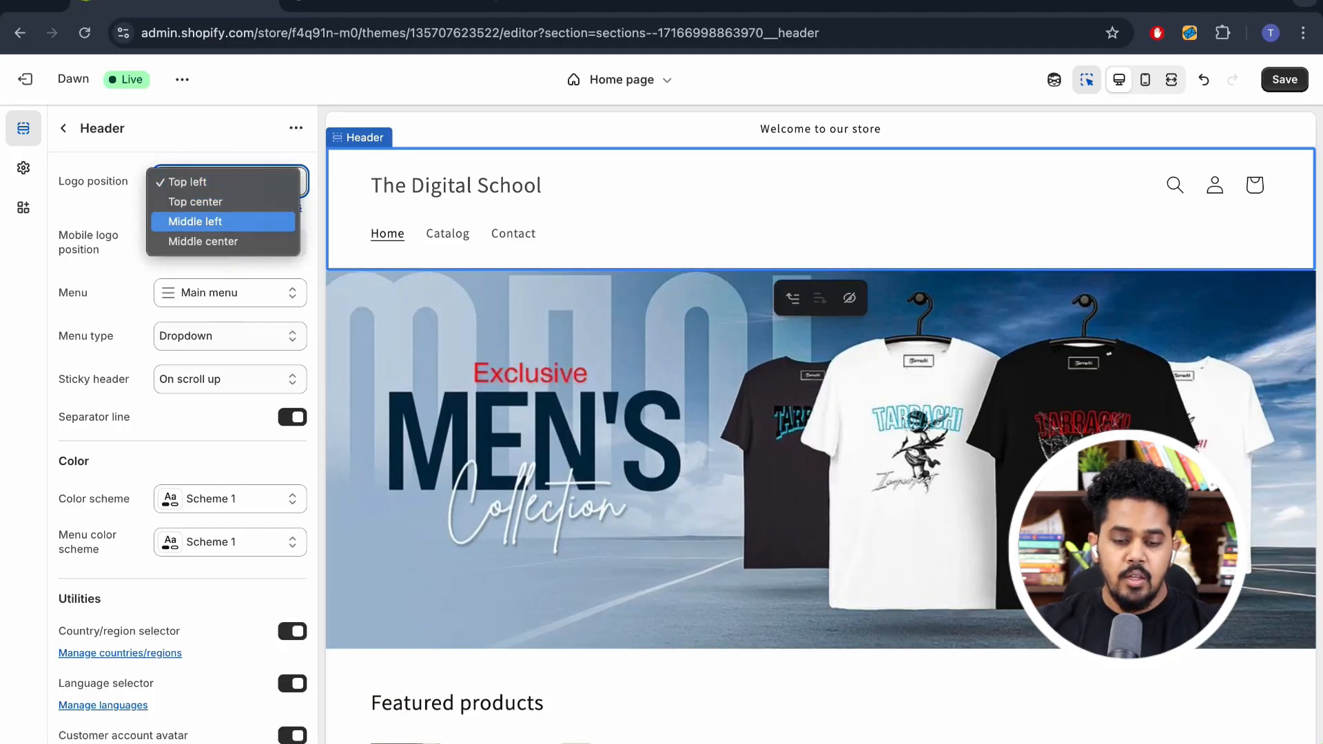
Set the header's logo position to Middle left
key("Return")
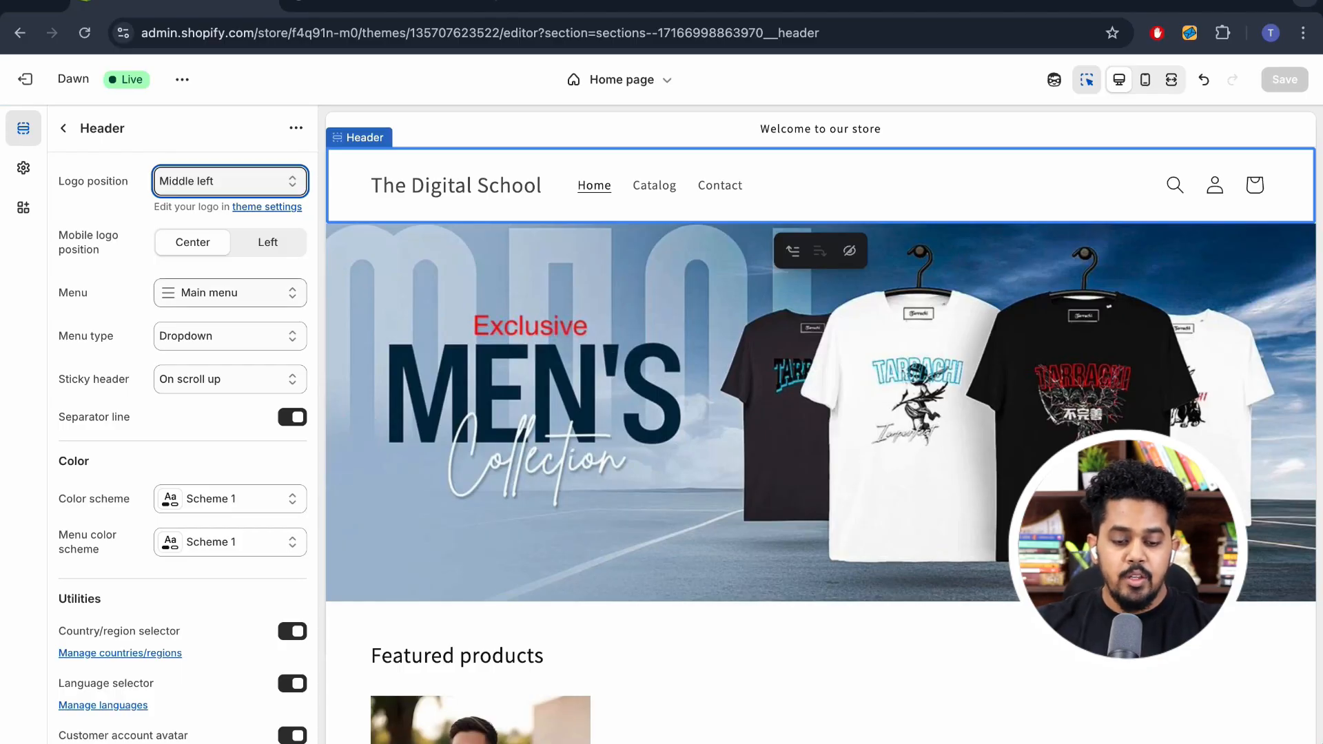
left_click(230, 293)
left_click(210, 331)
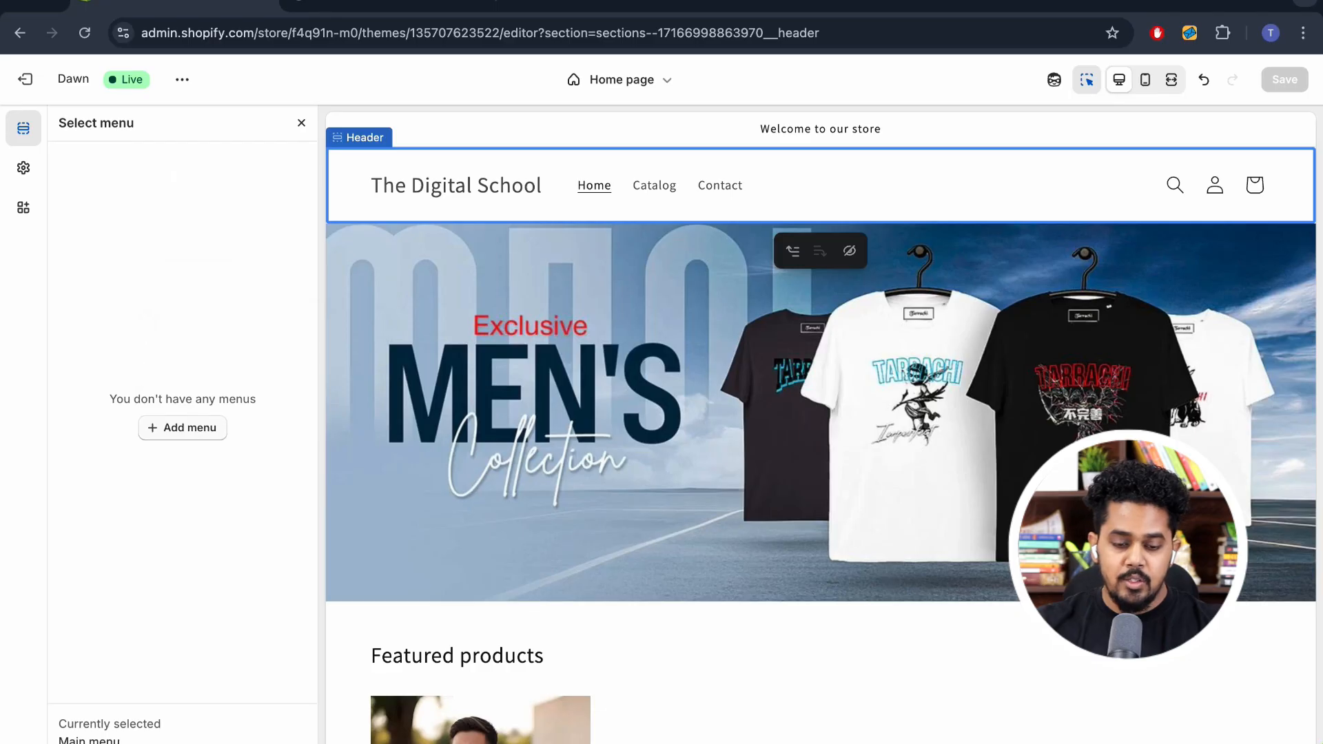
left_click(183, 427)
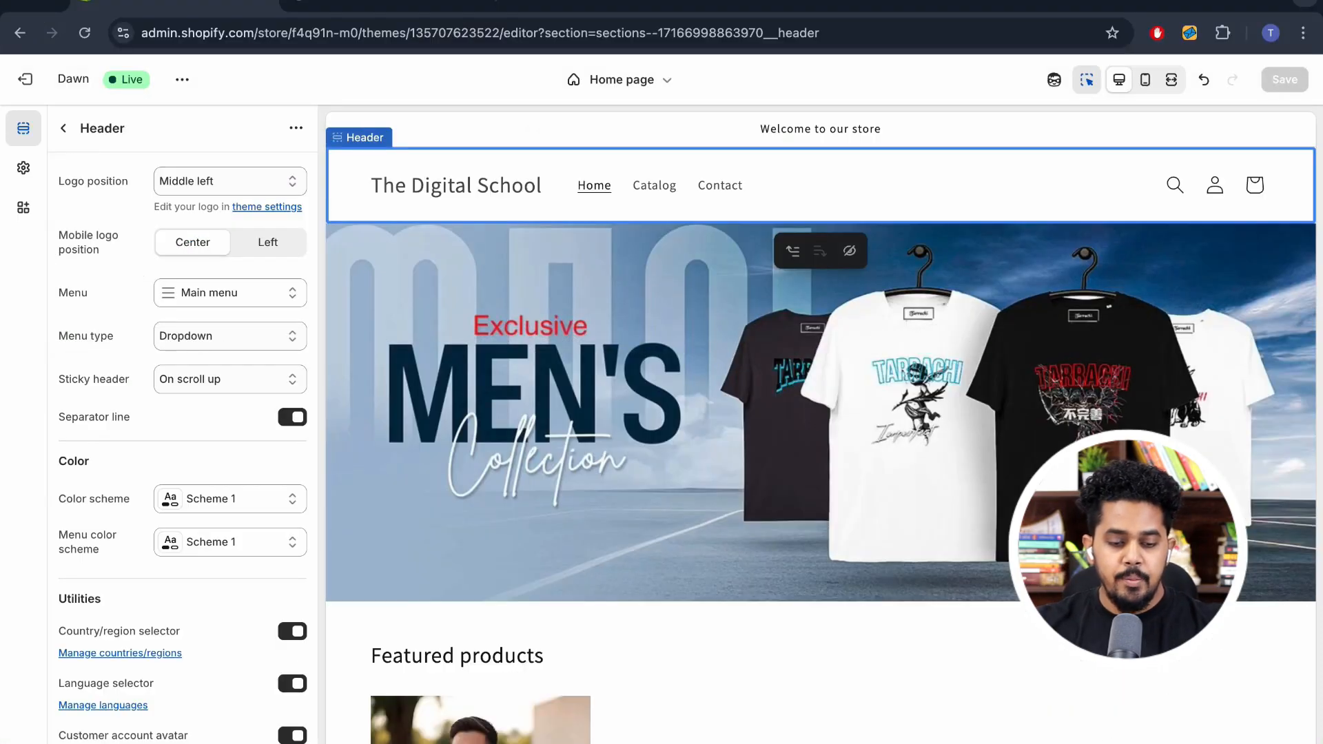
Try the Left mobile logo position and a 56 px bottom margin for the header, restoring Center and 0 px
left_click(268, 243)
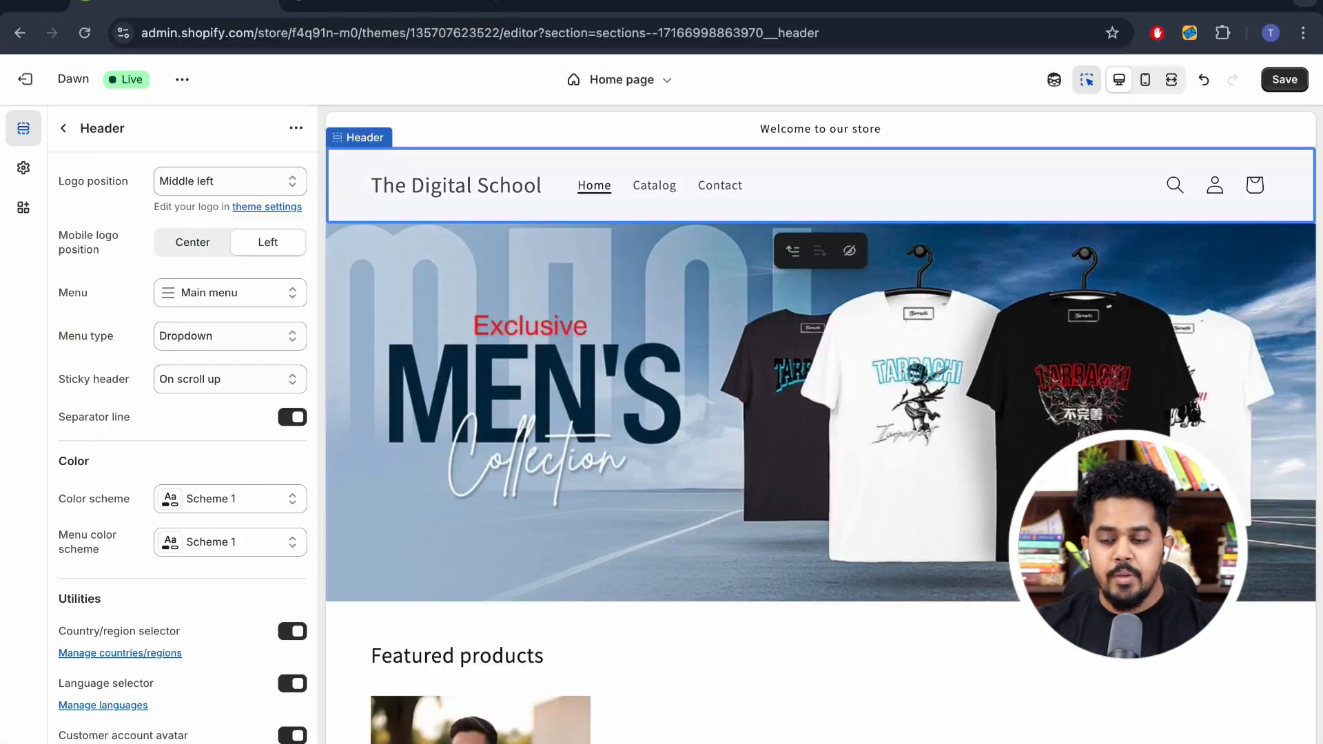
left_click(192, 243)
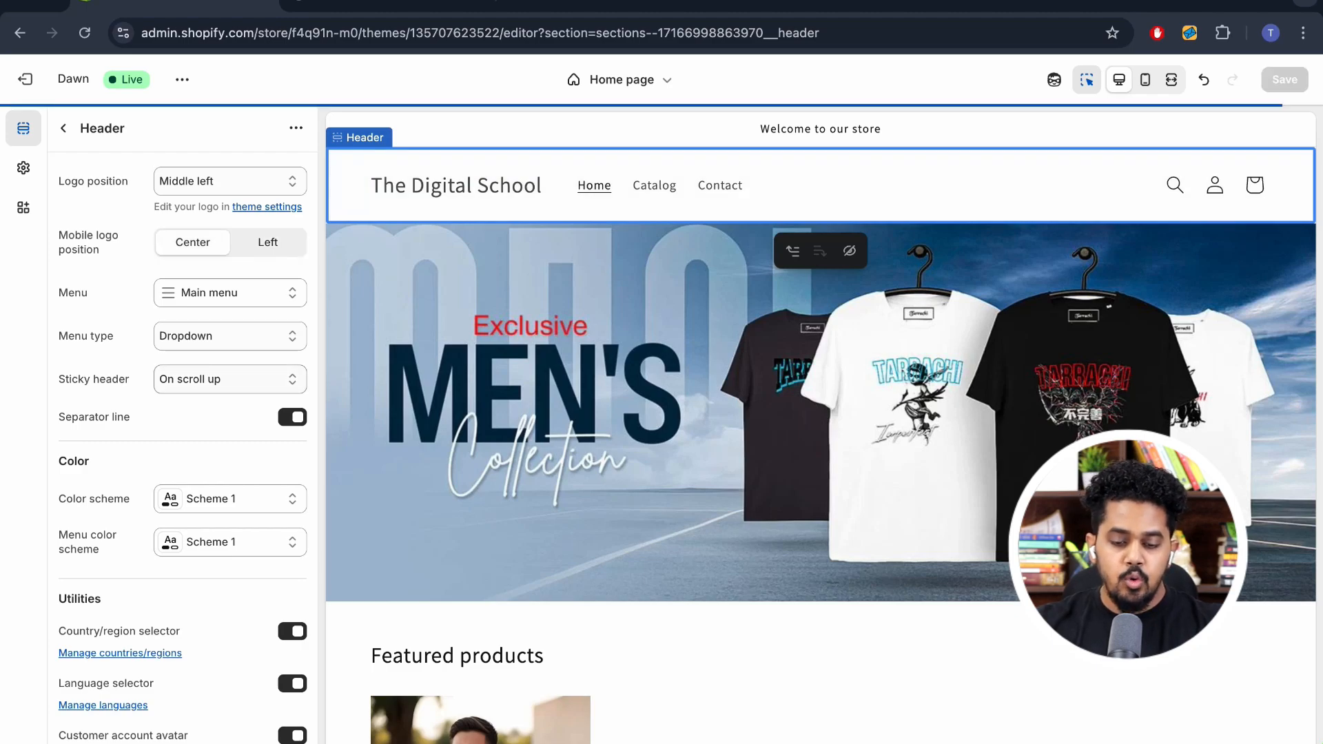
scroll(183, 427, "down", 4)
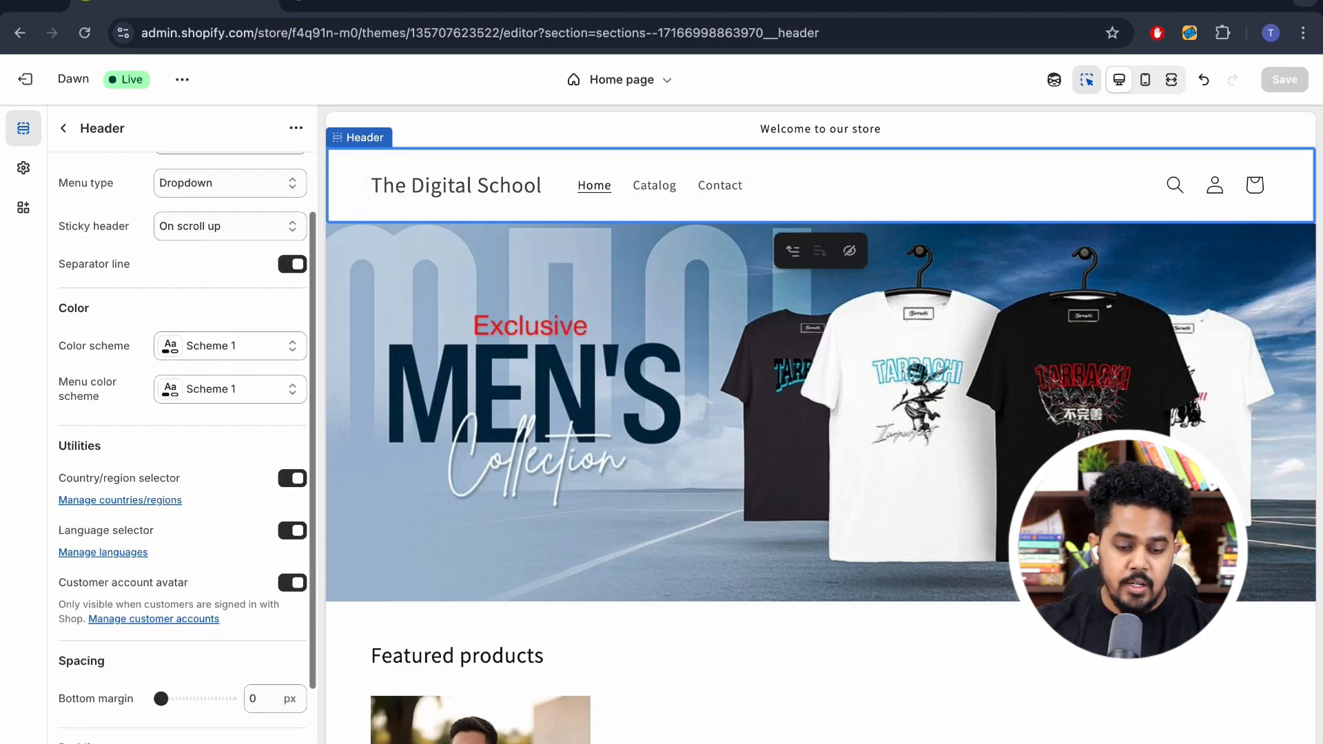
scroll(182, 448, "down", 5)
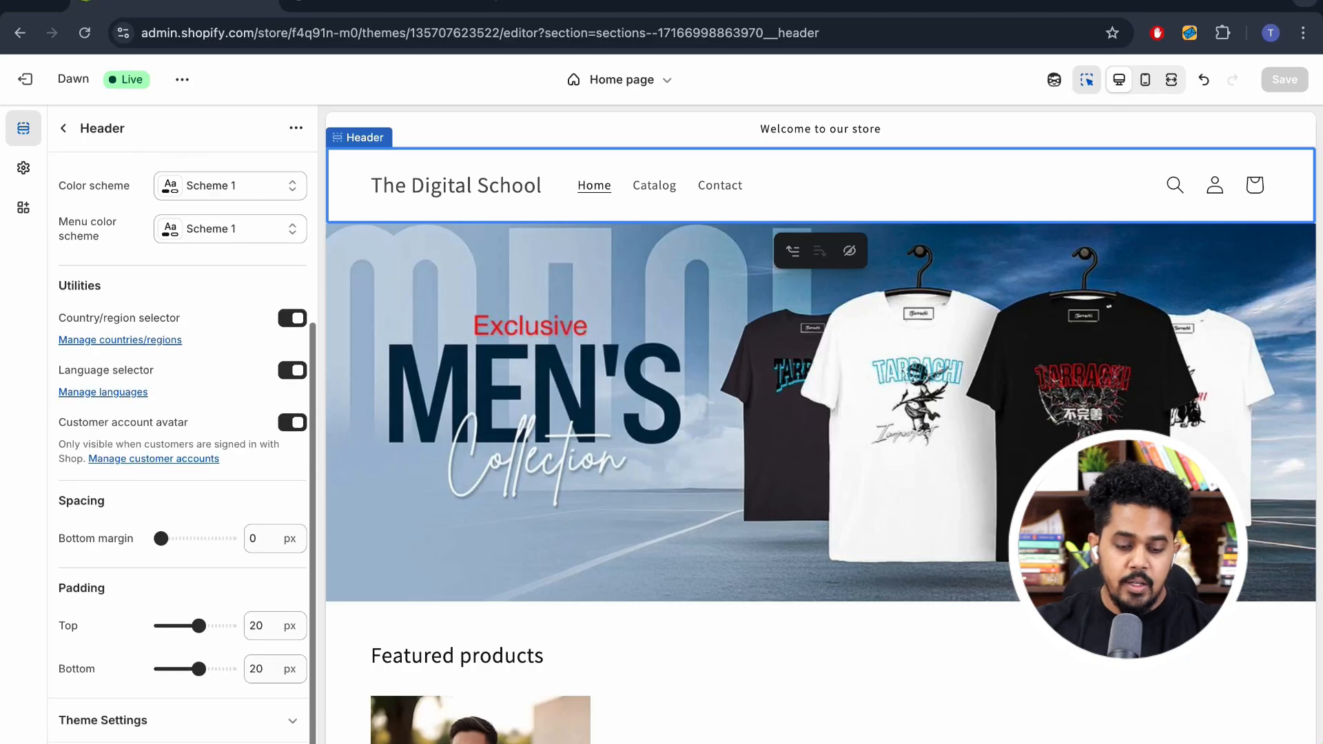
left_click_drag(160, 538, 199, 538)
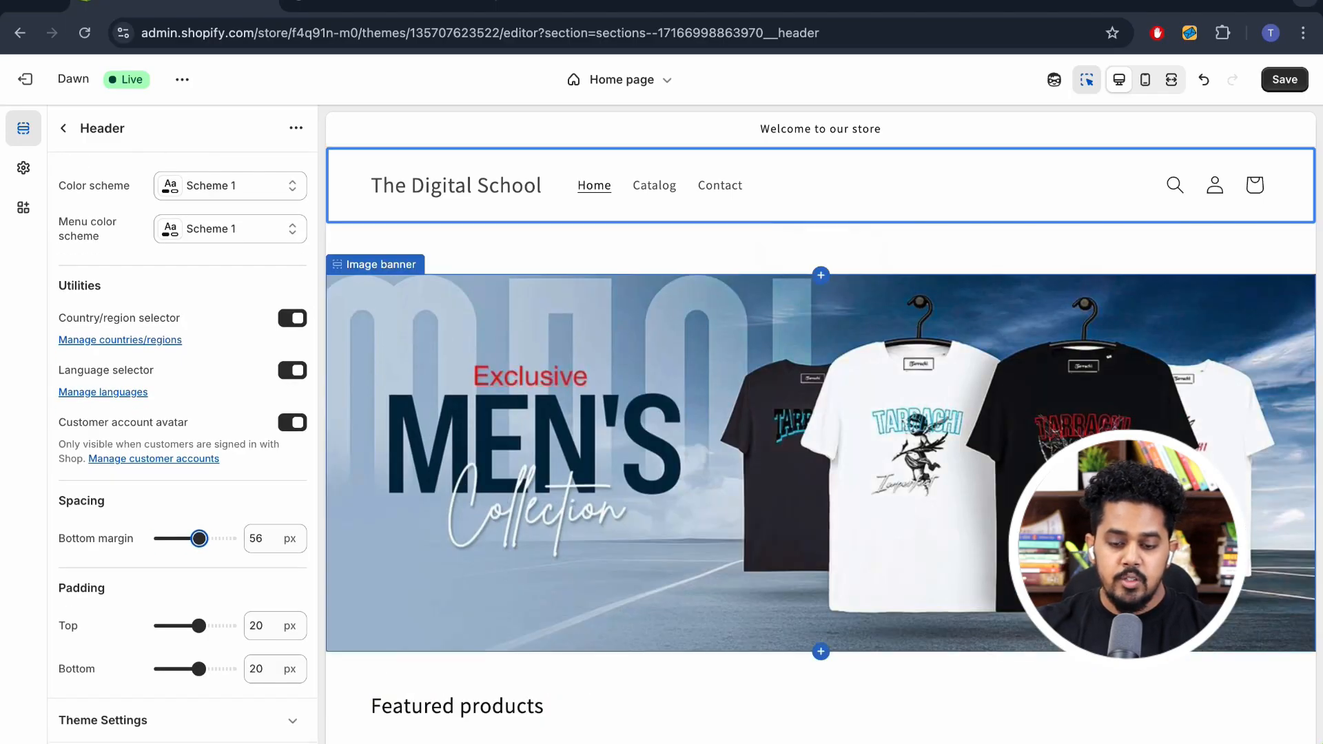
left_click_drag(199, 538, 161, 538)
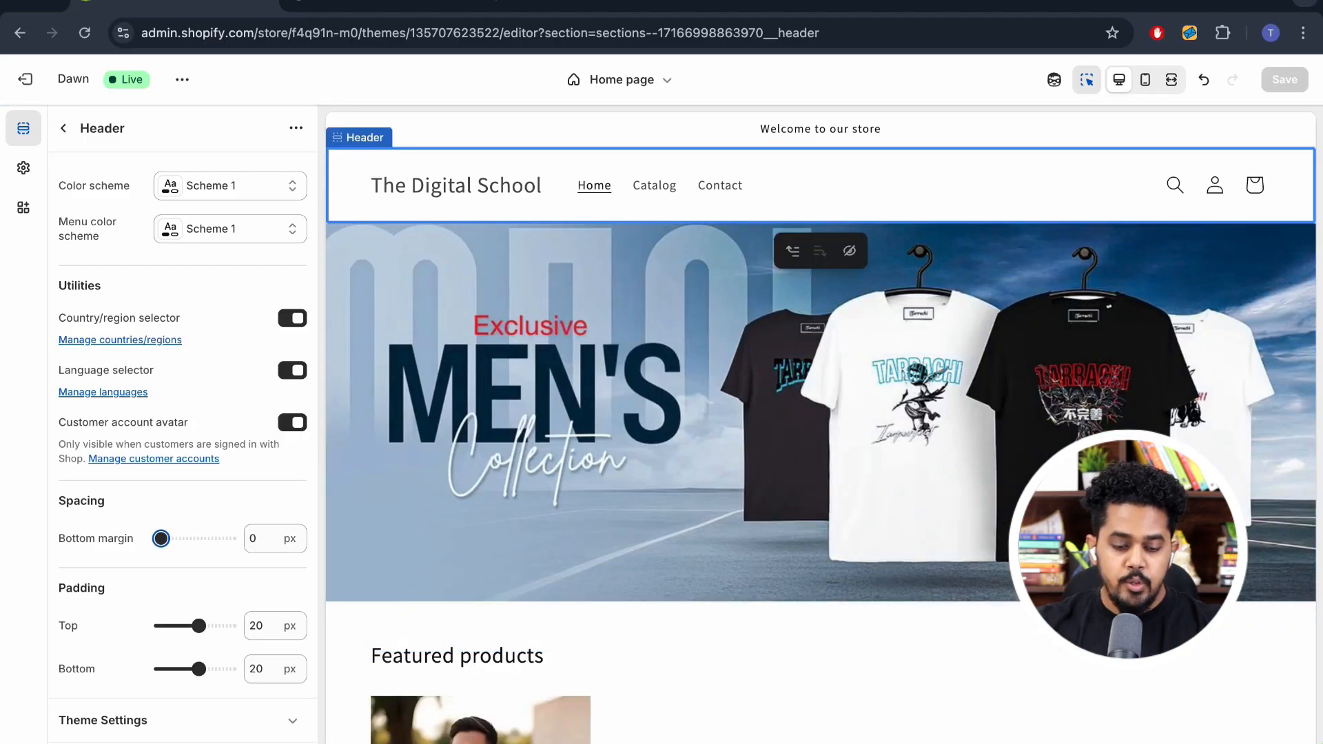
Set the header's top padding to 12 px and expand its custom CSS editor
mouse_move(199, 626)
left_mouse_down()
mouse_move(168, 626)
mouse_move(206, 626)
mouse_move(184, 625)
left_mouse_up()
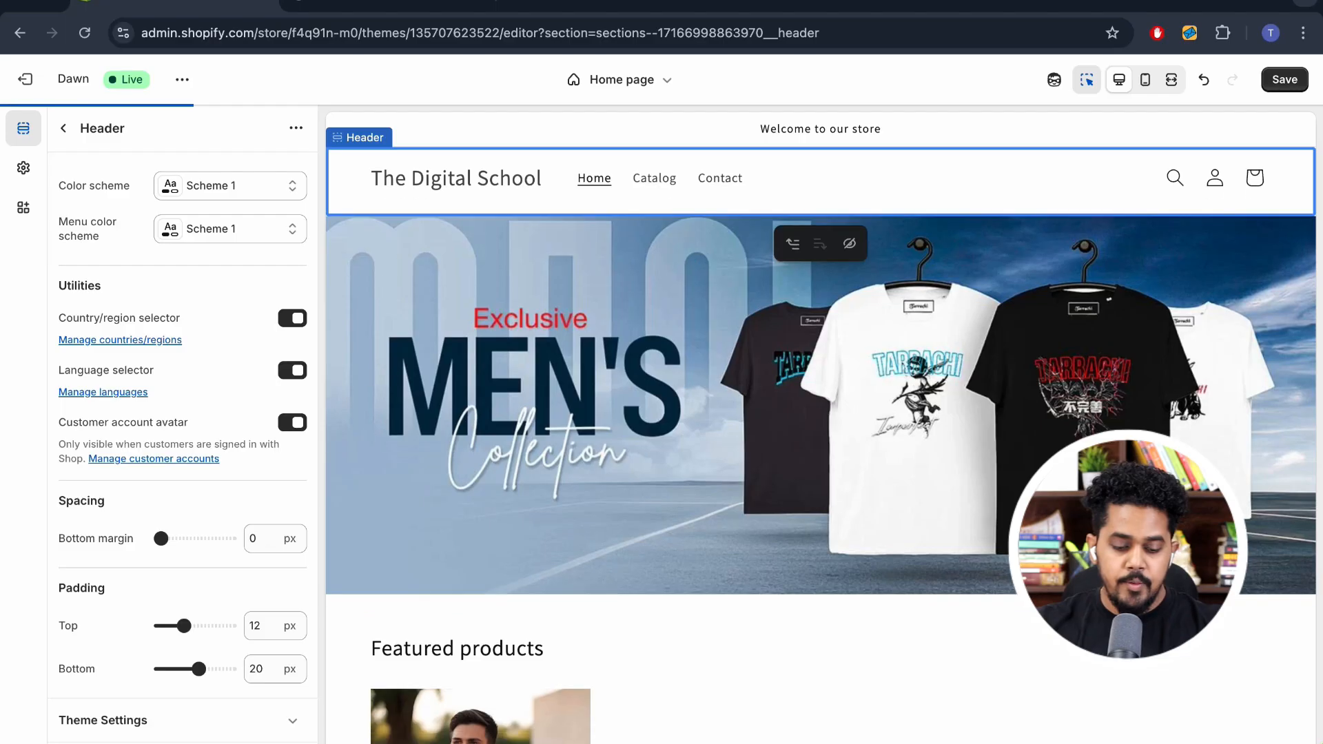
left_click(182, 743)
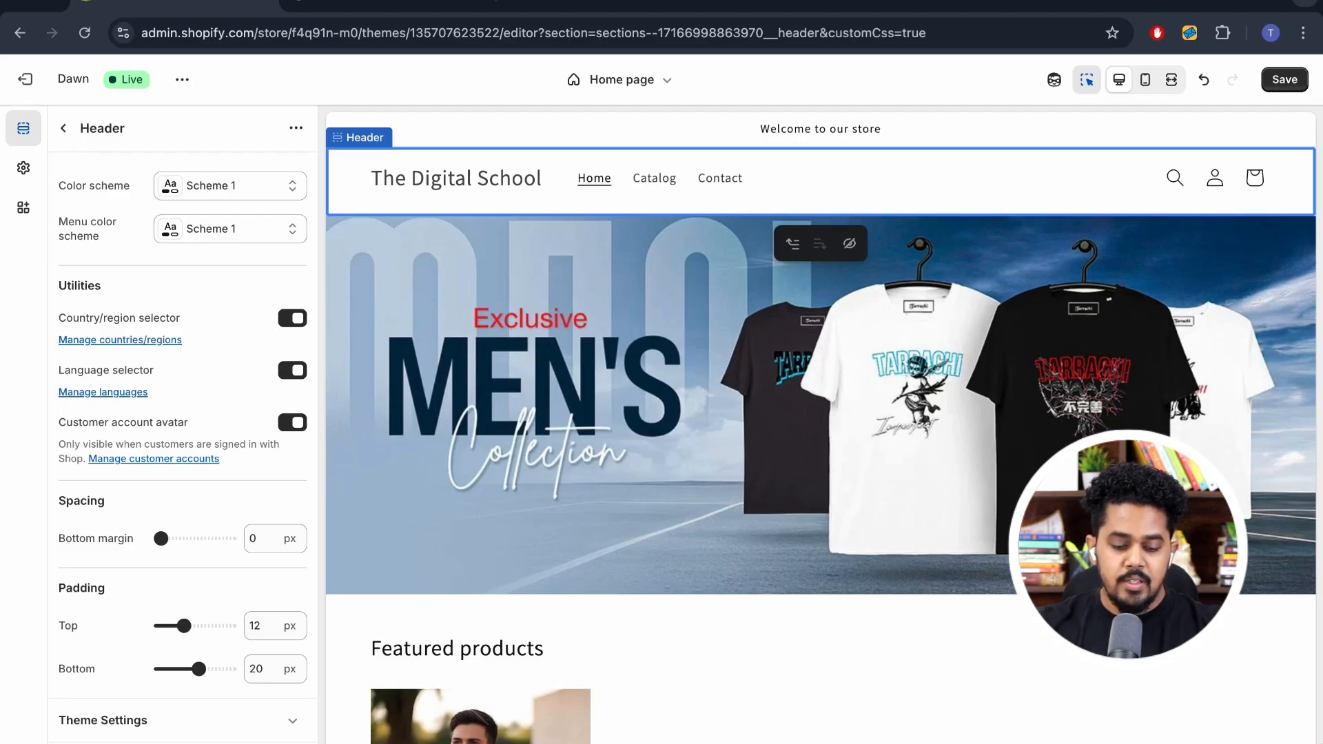
scroll(183, 448, "down", 3)
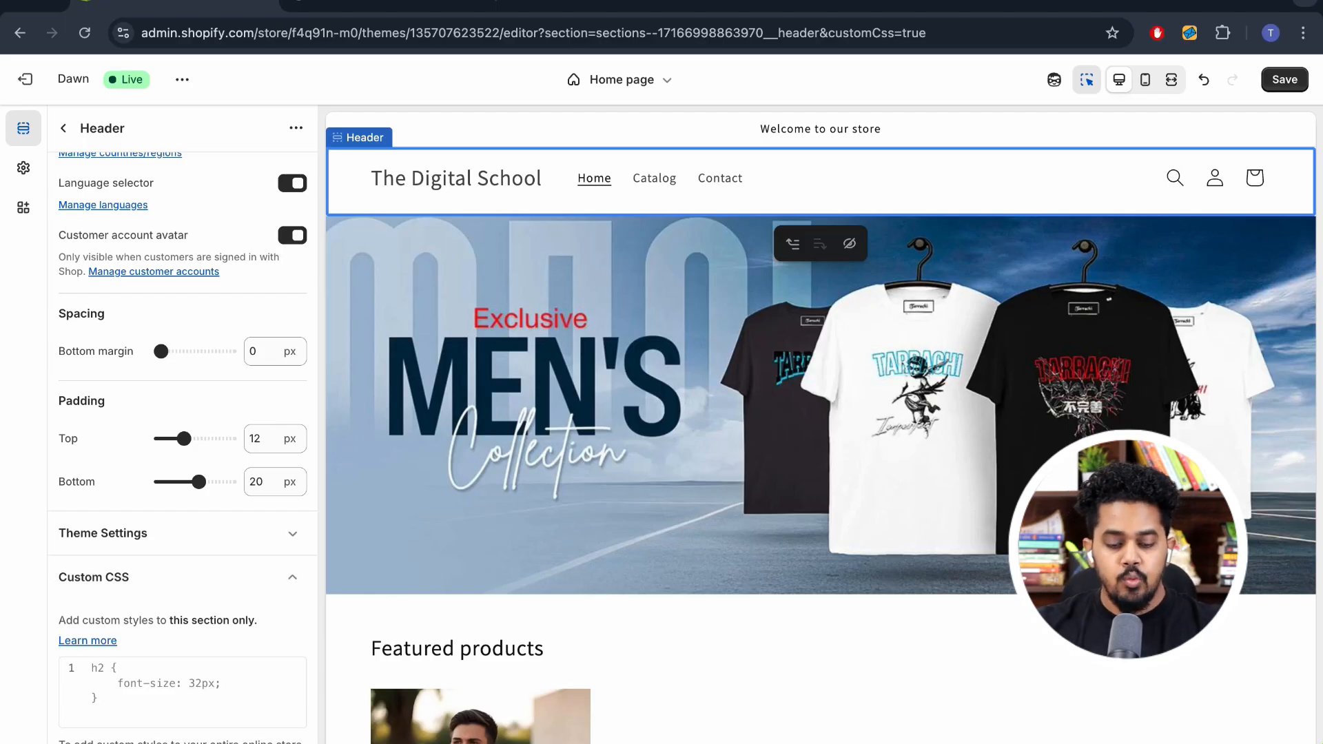
Turn off search suggestions in the theme settings of the header section
left_click(103, 532)
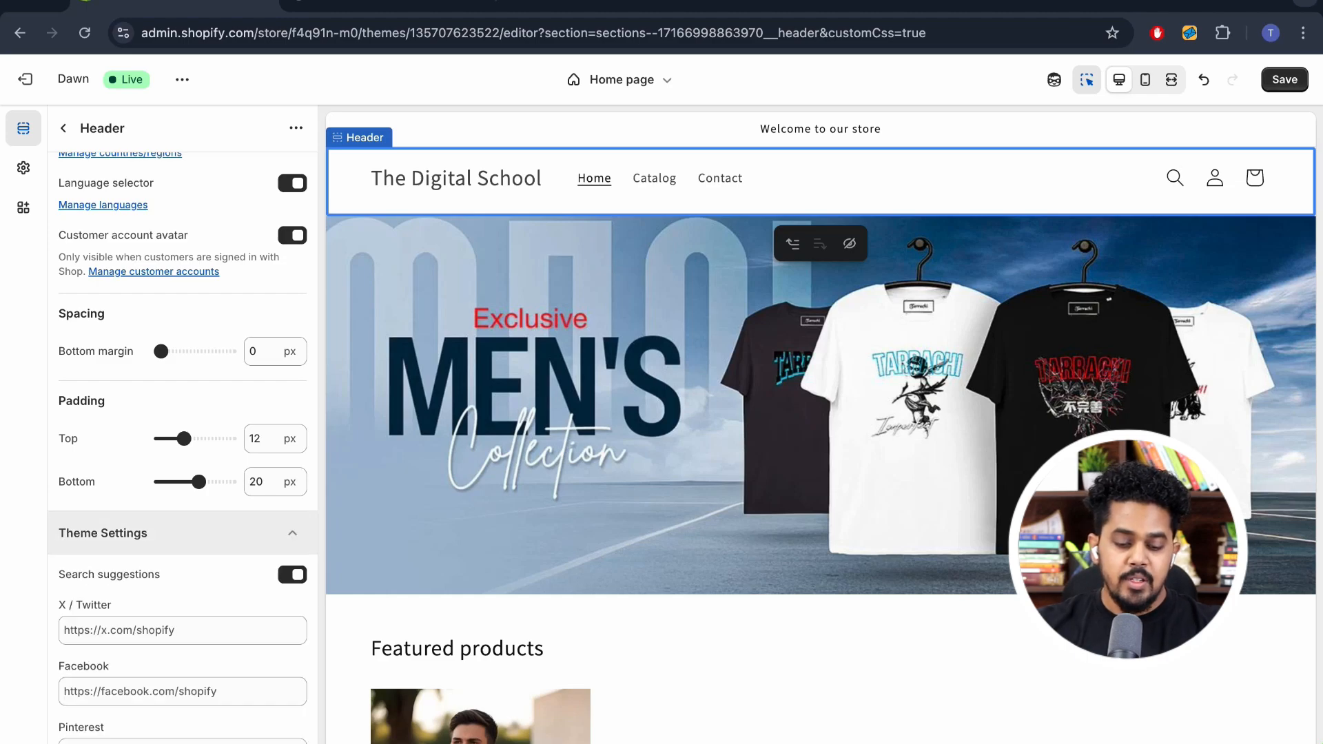
scroll(183, 448, "down", 3)
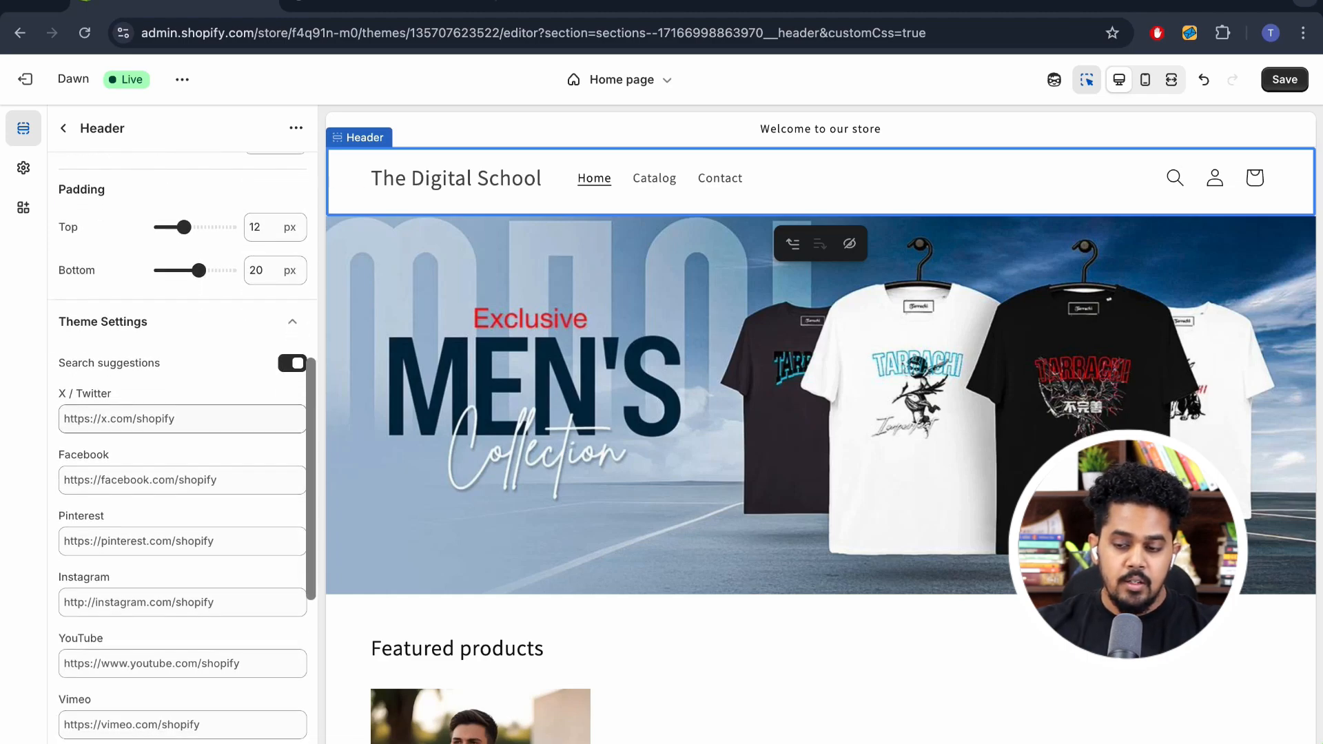
scroll(183, 427, "down", 2)
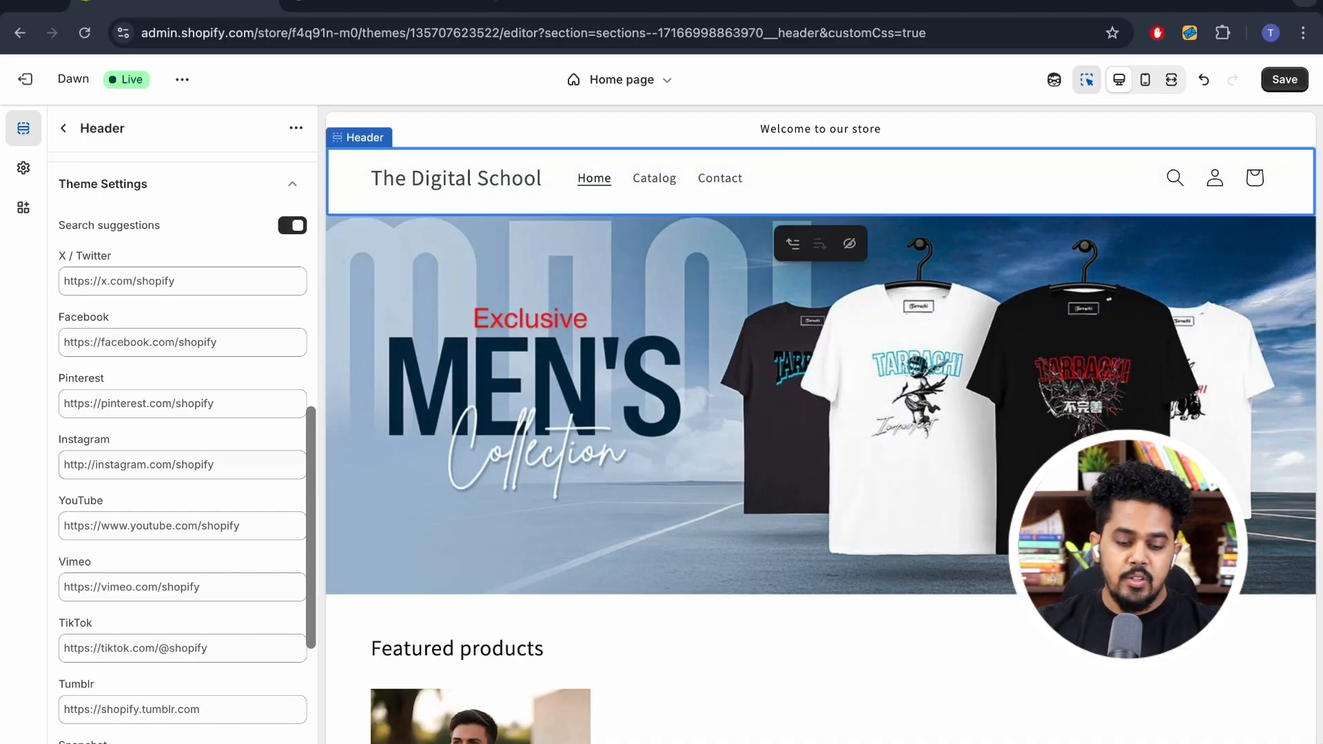
scroll(183, 448, "down", 1)
scroll(183, 427, "up", 2)
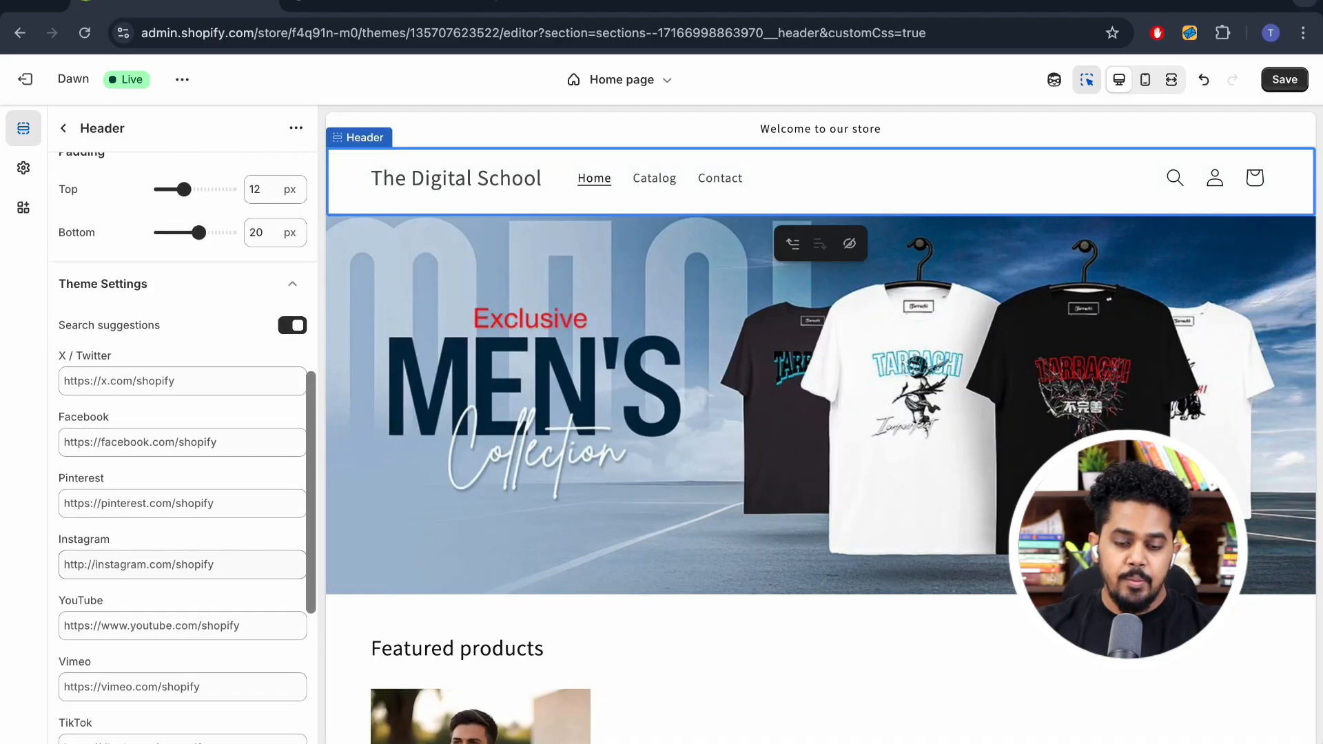
left_click(292, 334)
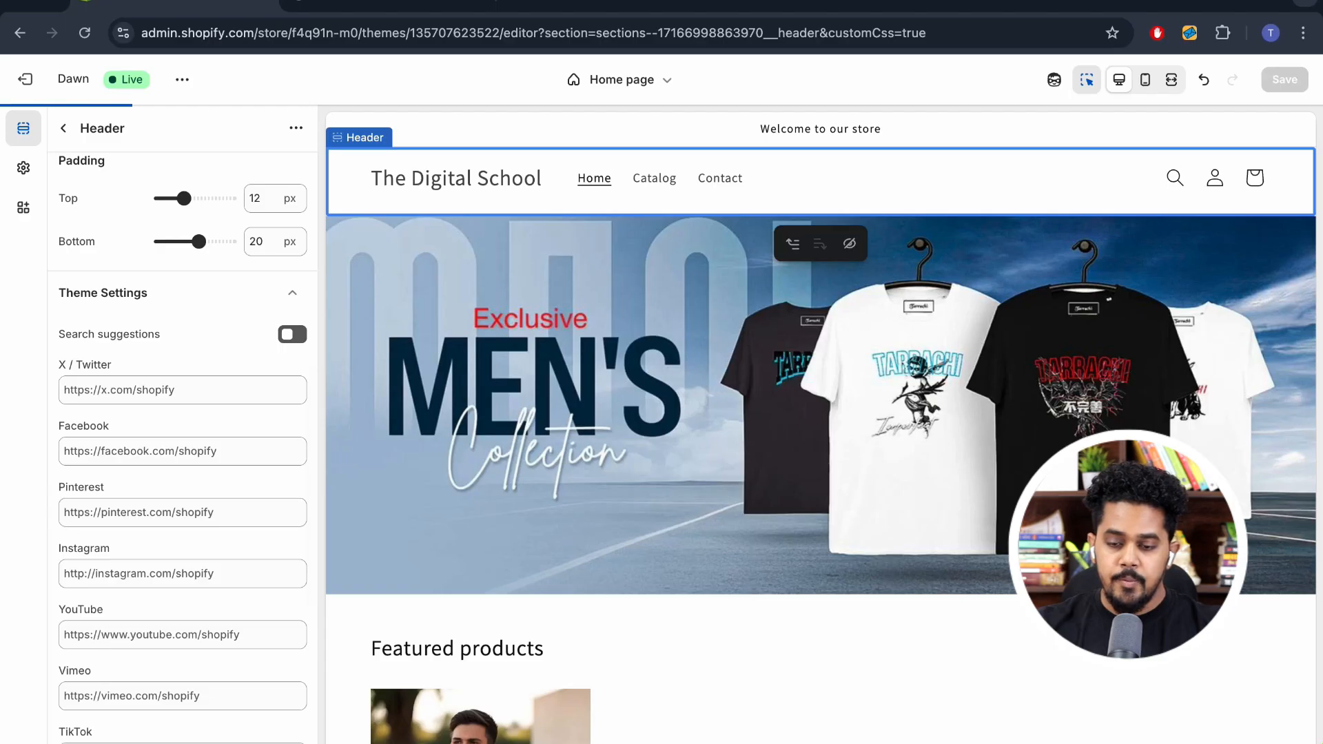
scroll(183, 427, "up", 4)
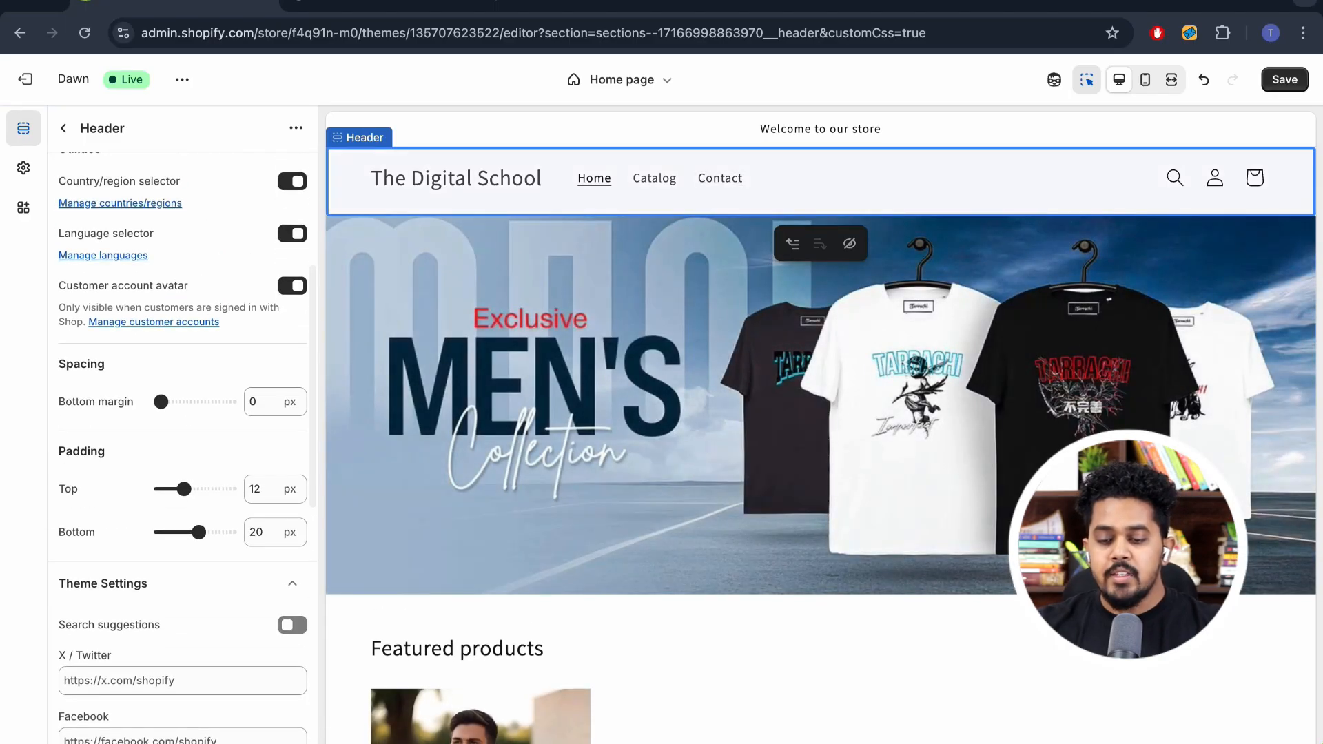
Change the announcement bar text to "FREE SHIPPING", leave its link empty, and save the theme
left_click(820, 129)
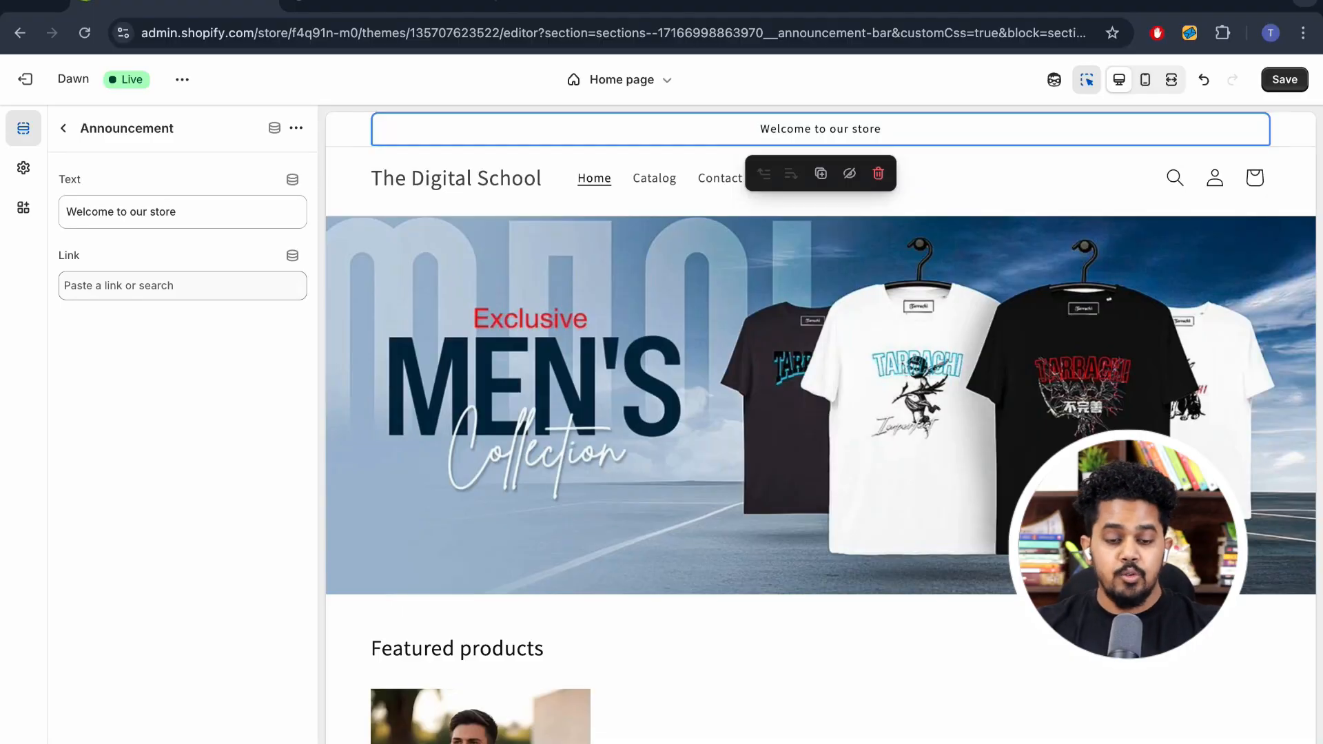
left_click(206, 212)
key("super+a")
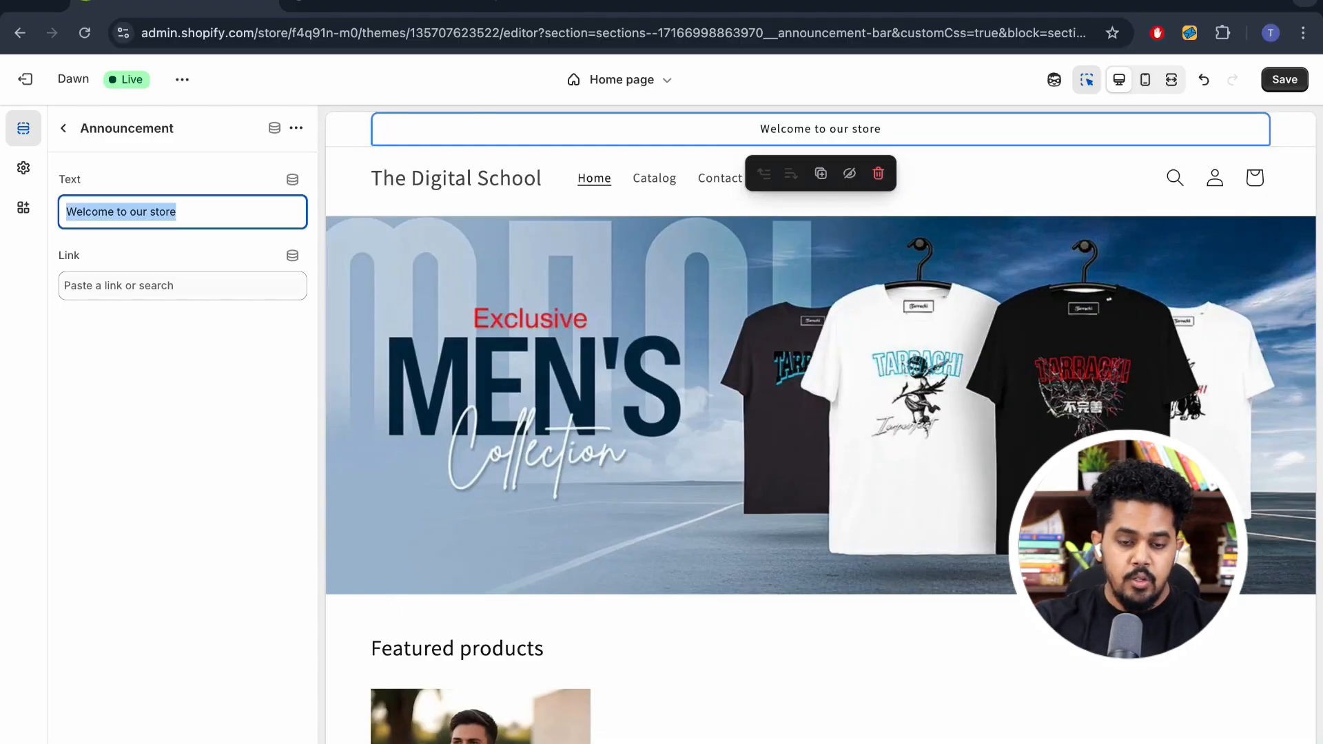
type("FREE SHIPPING")
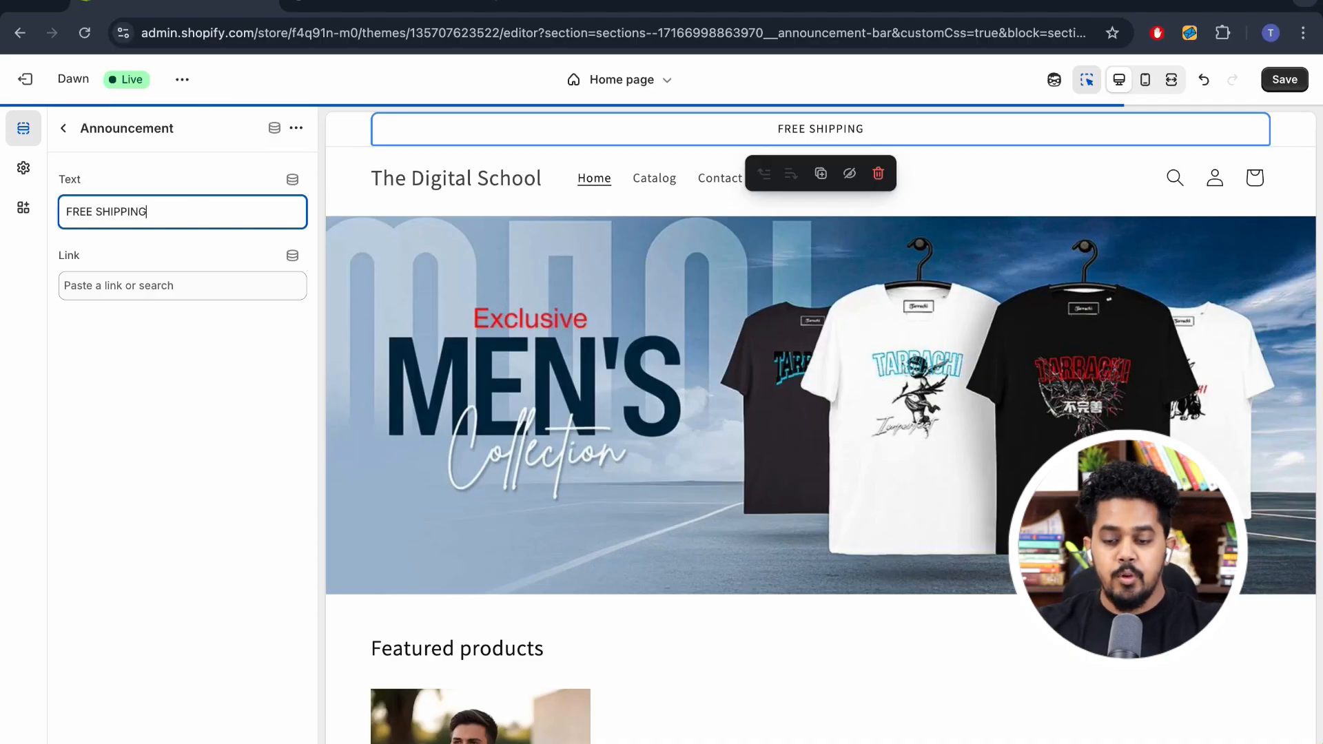
left_click(182, 286)
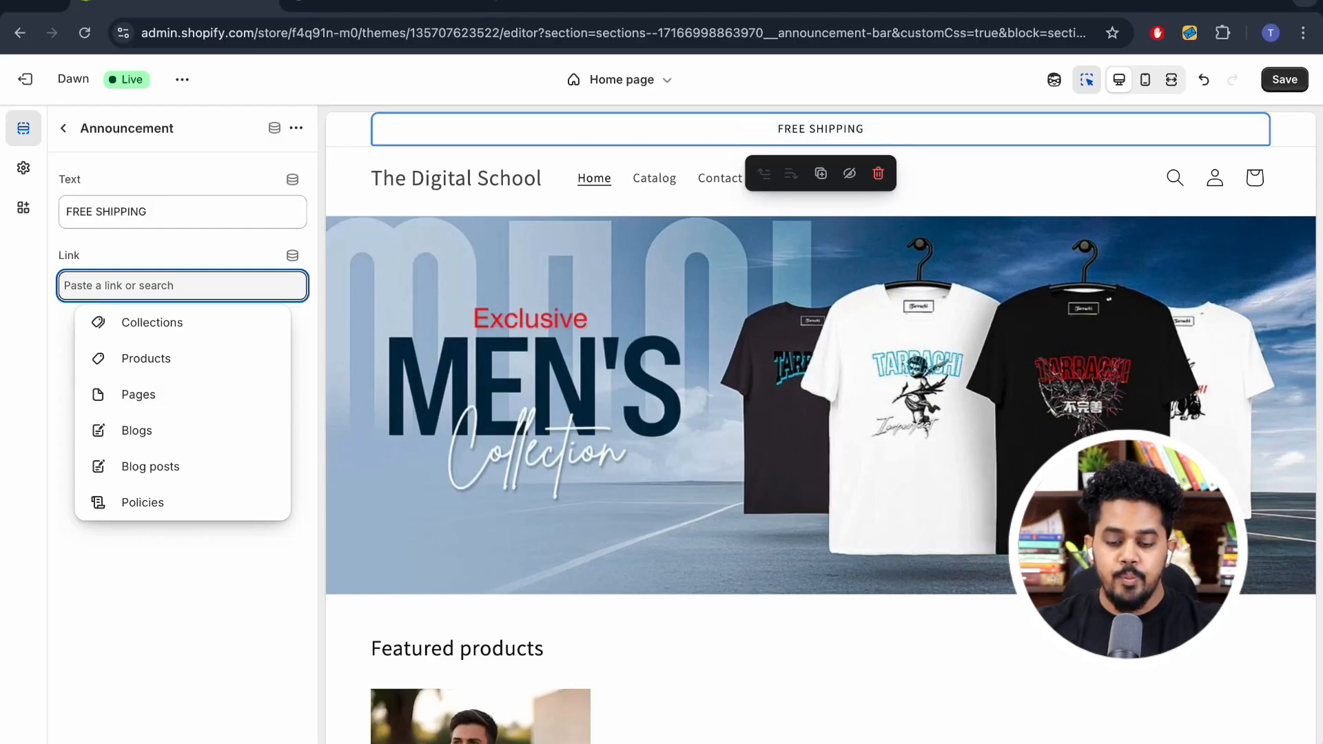
key("Escape")
left_click(1284, 80)
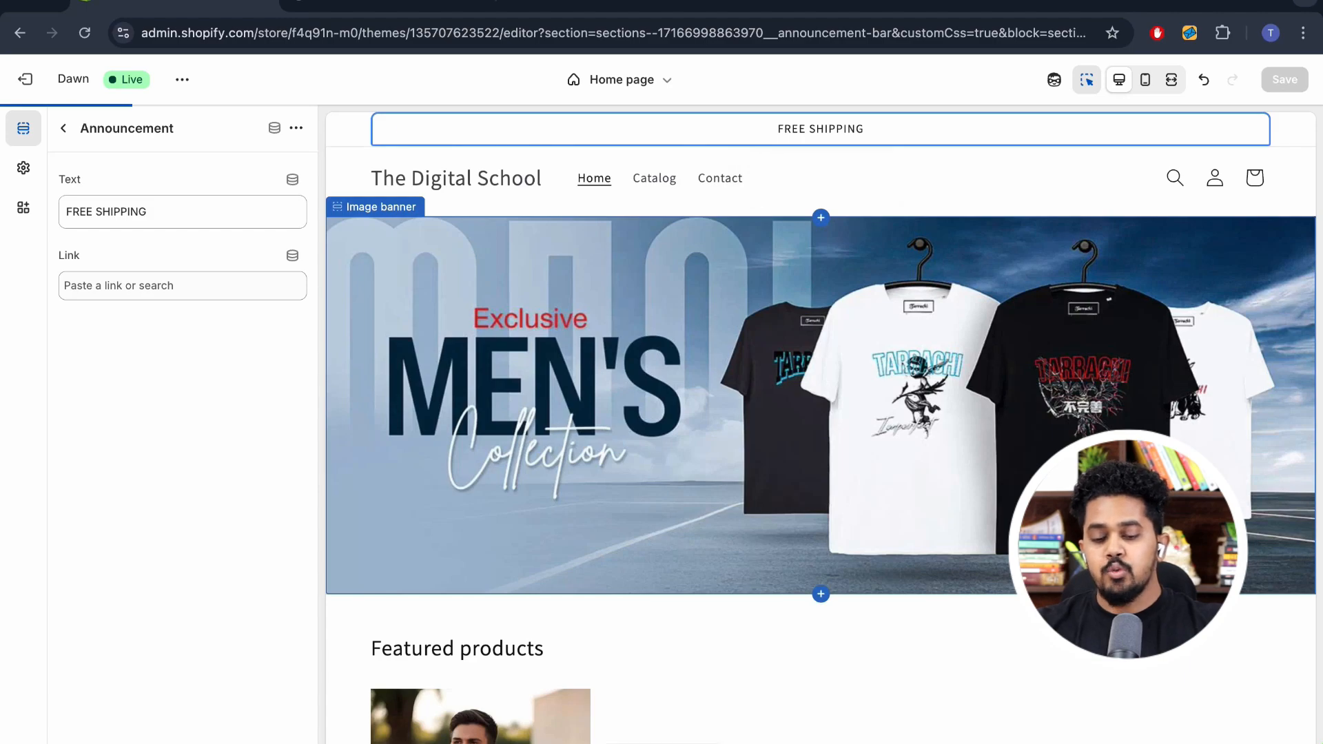
Open the Featured collection section's settings and set its product count to 5
left_click(456, 178)
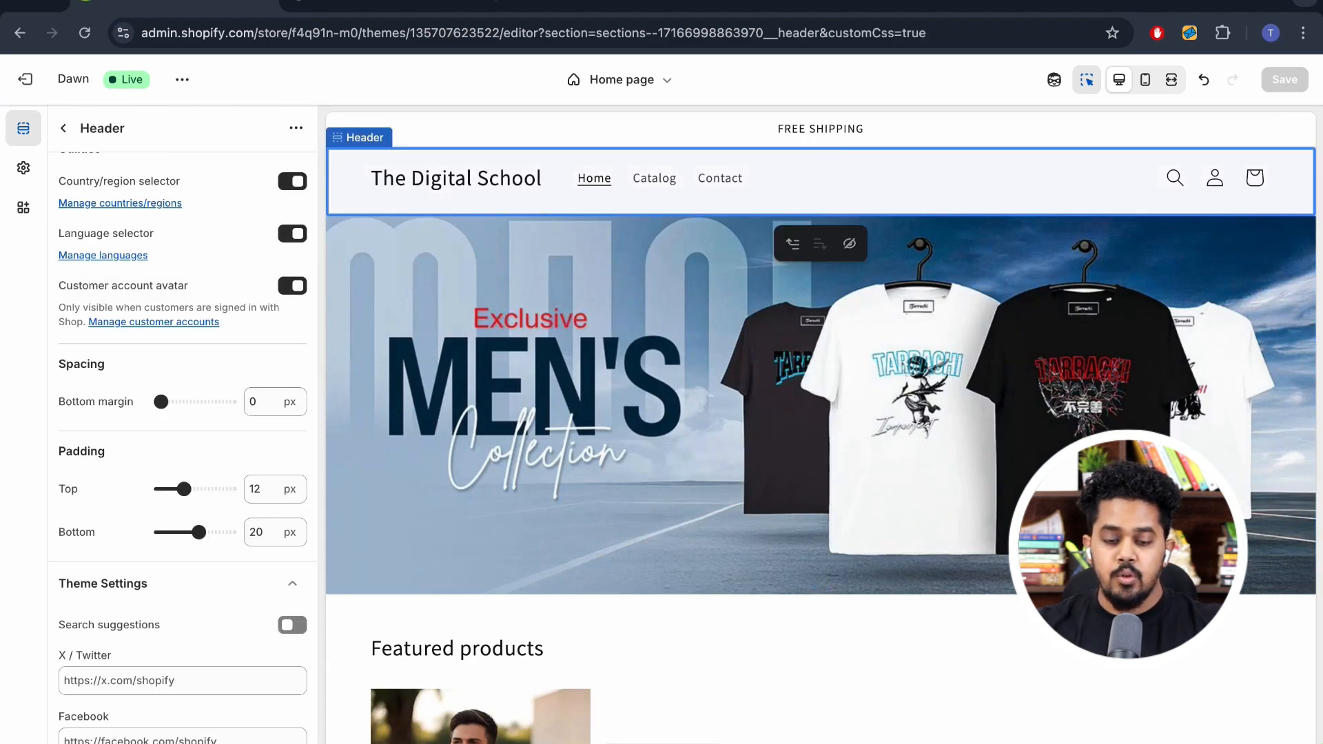
left_click(456, 178)
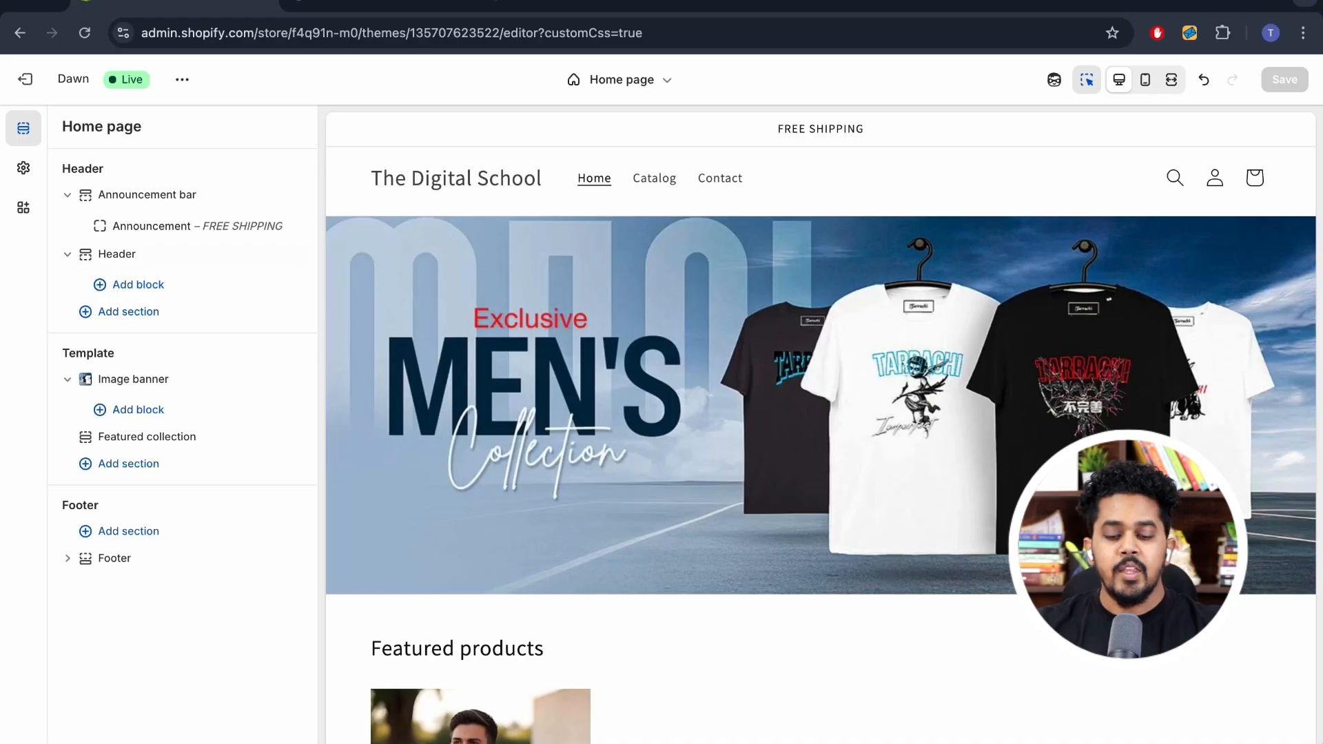
scroll(820, 428, "down", 6)
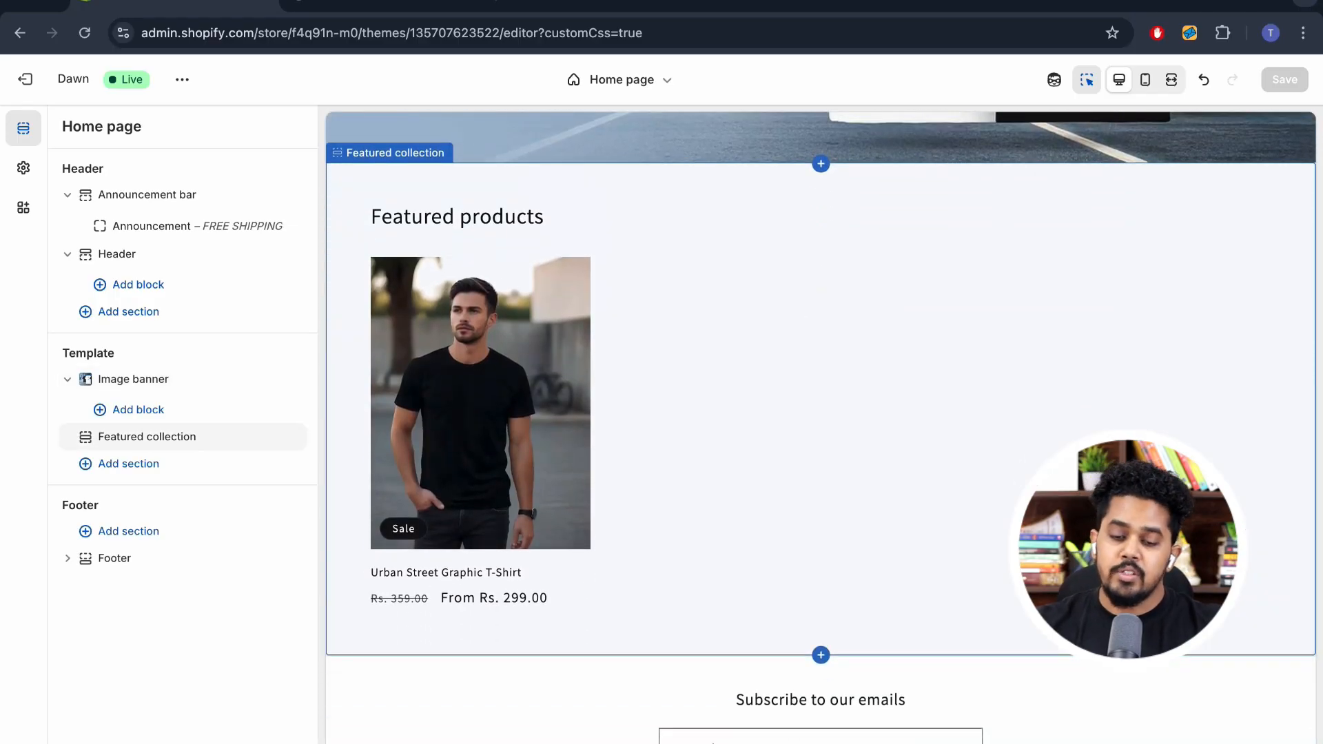
scroll(820, 428, "up", 3)
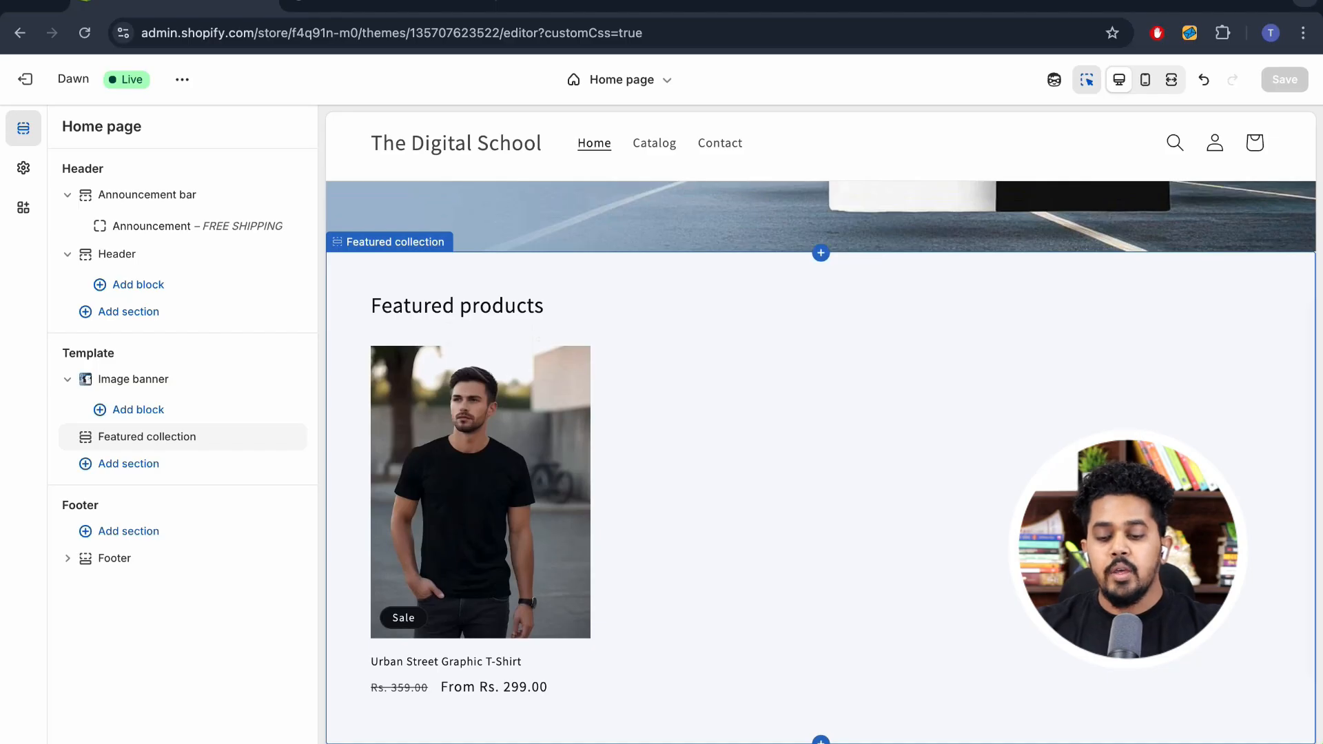
scroll(821, 289, "up", 1)
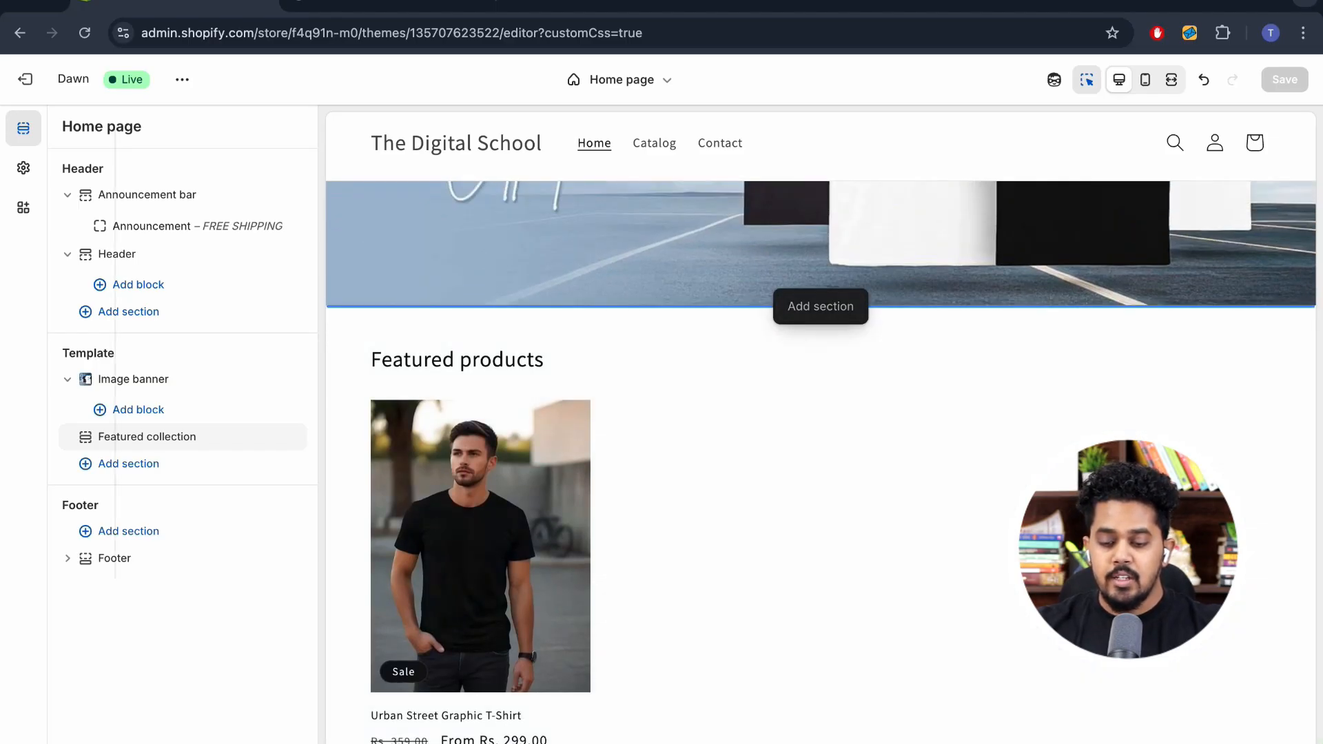
left_click(454, 493)
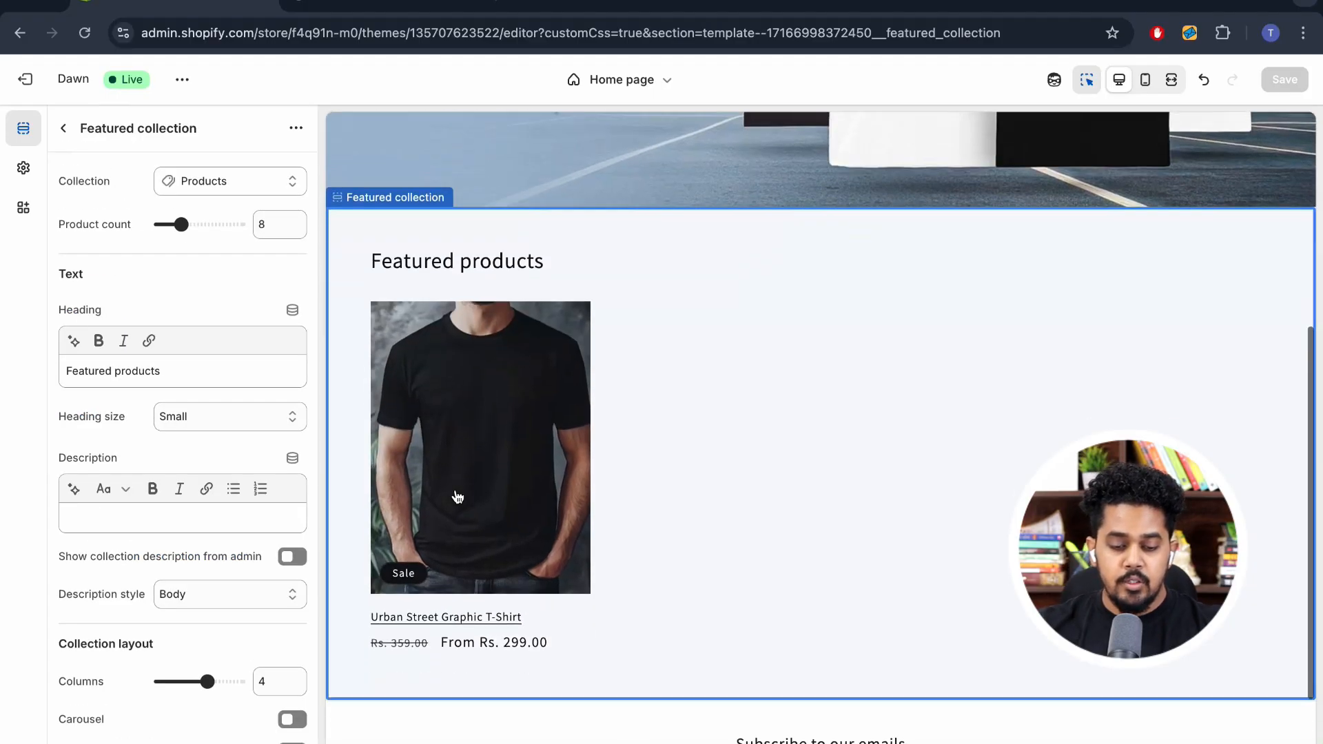
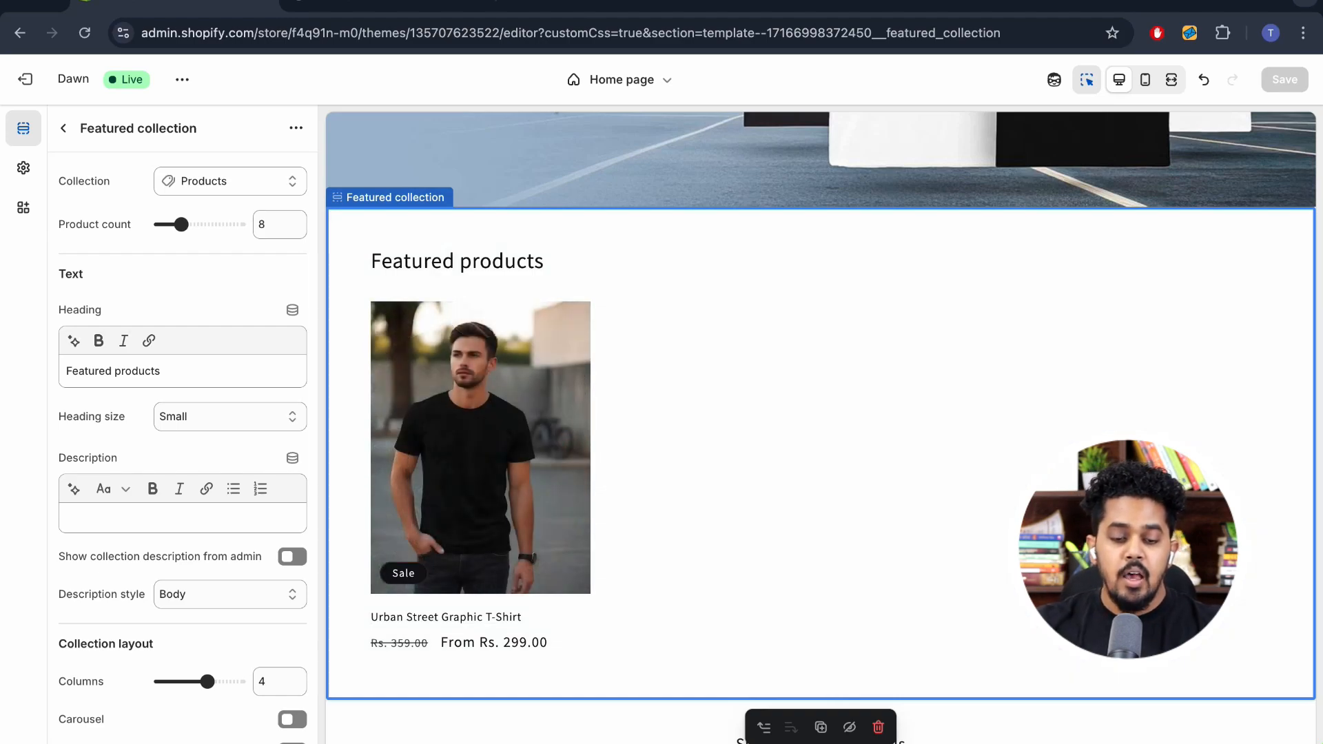
left_click_drag(181, 224, 171, 223)
Replace the featured collection's heading with "Latest Products"
scroll(171, 224, "down", 1)
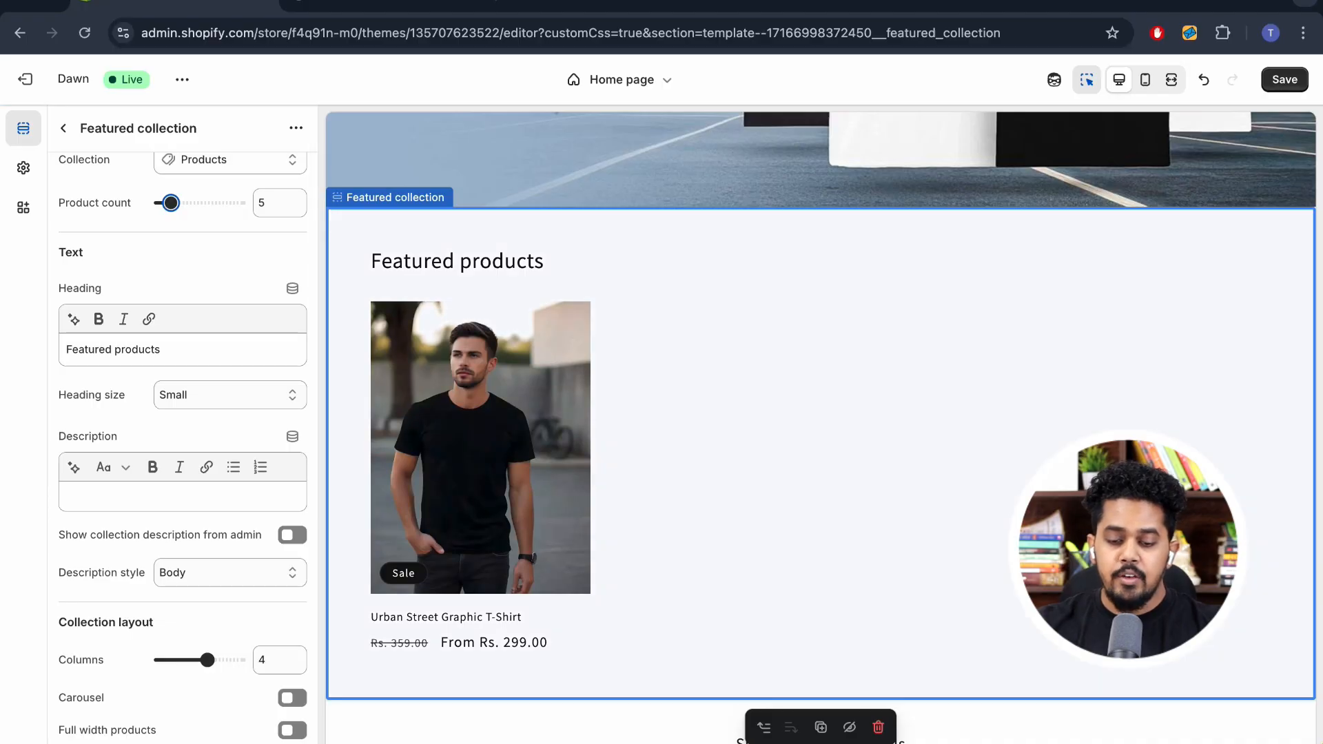
left_click(180, 350)
key("super+a")
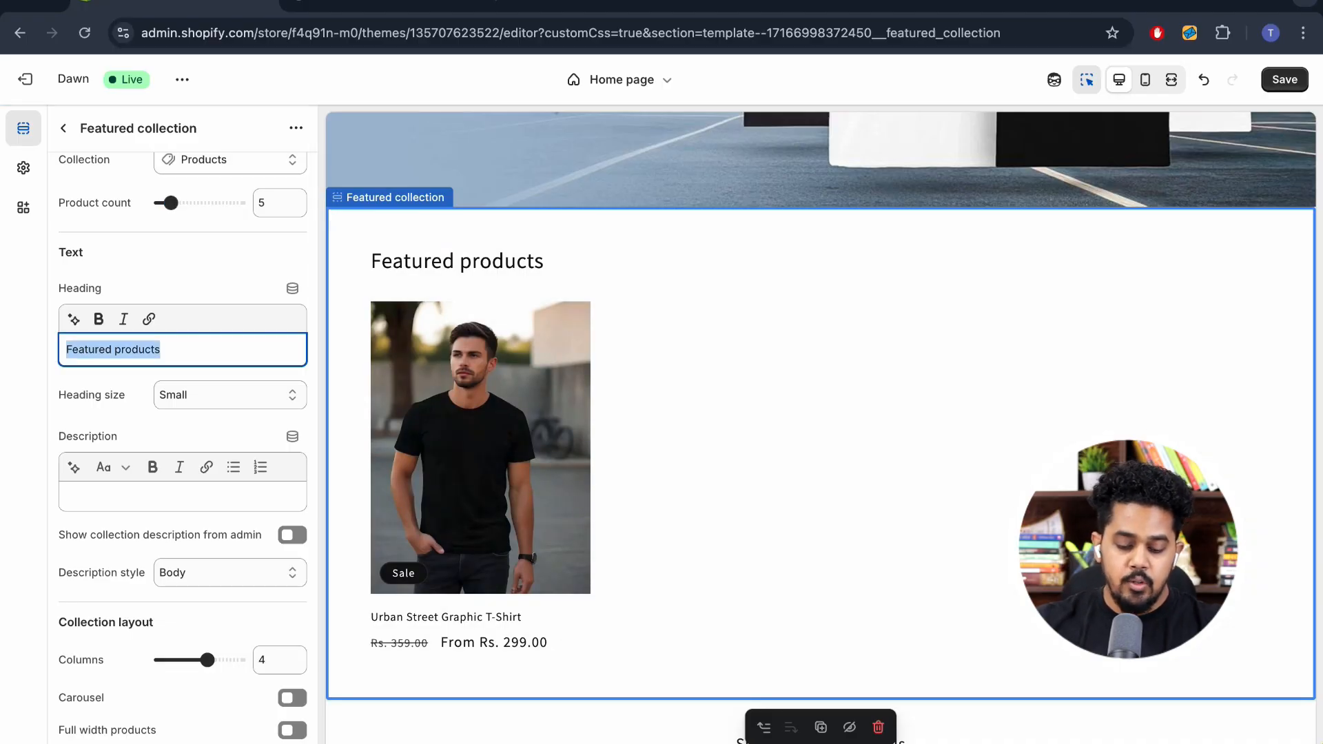
type("Latest P")
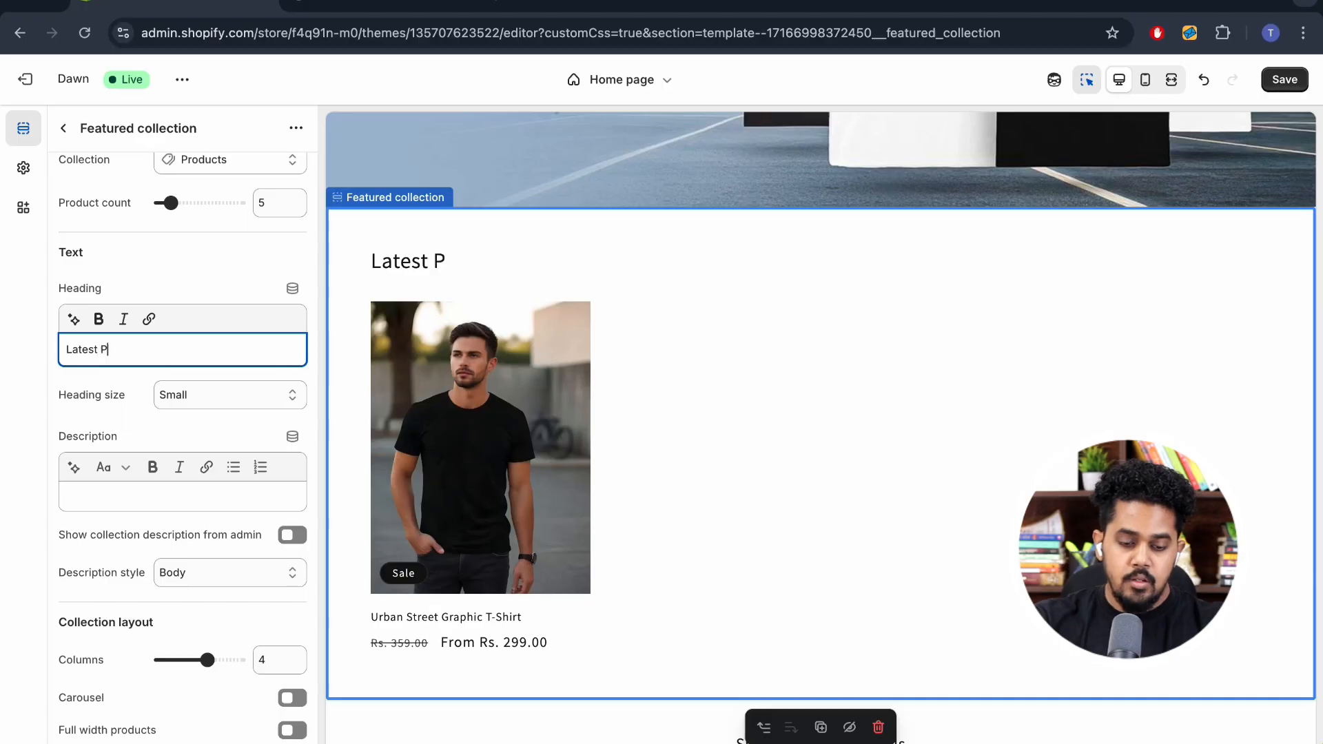
type("roducts")
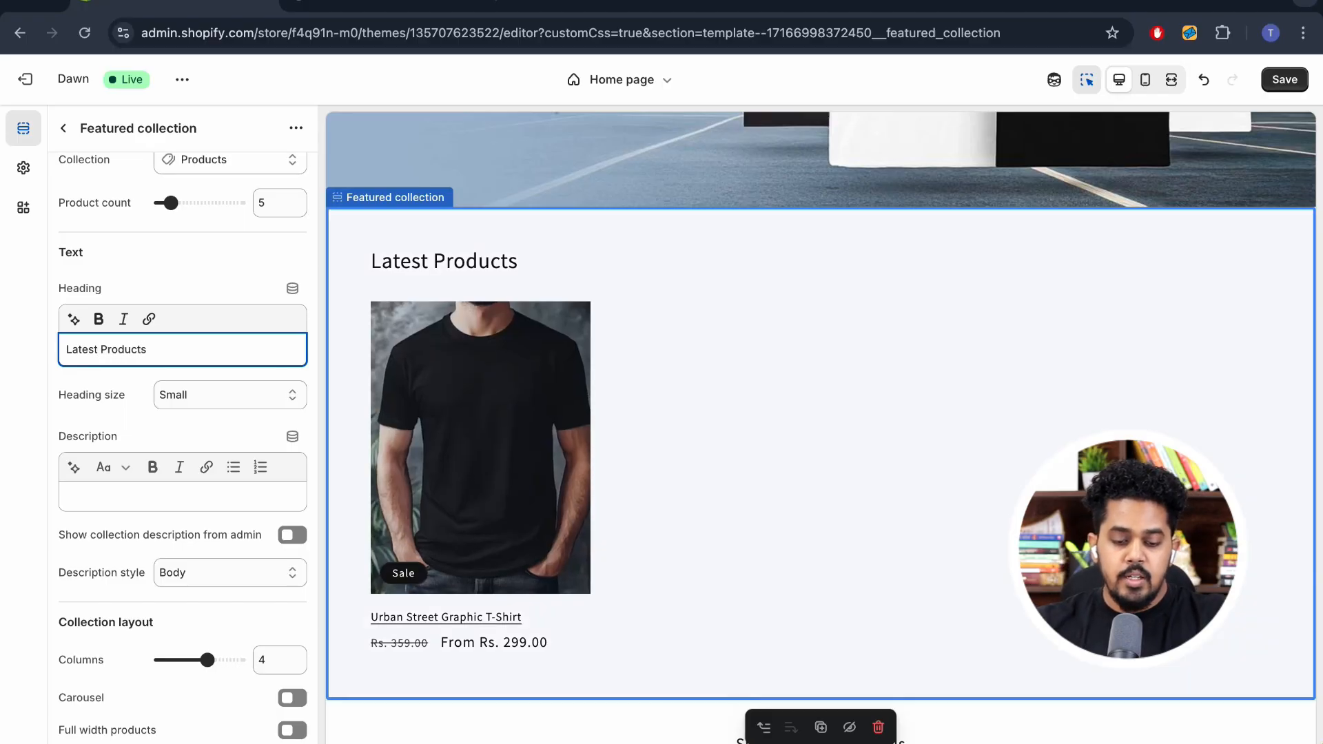
Try the Large heading size for the featured collection and set it back to Small
left_click(229, 394)
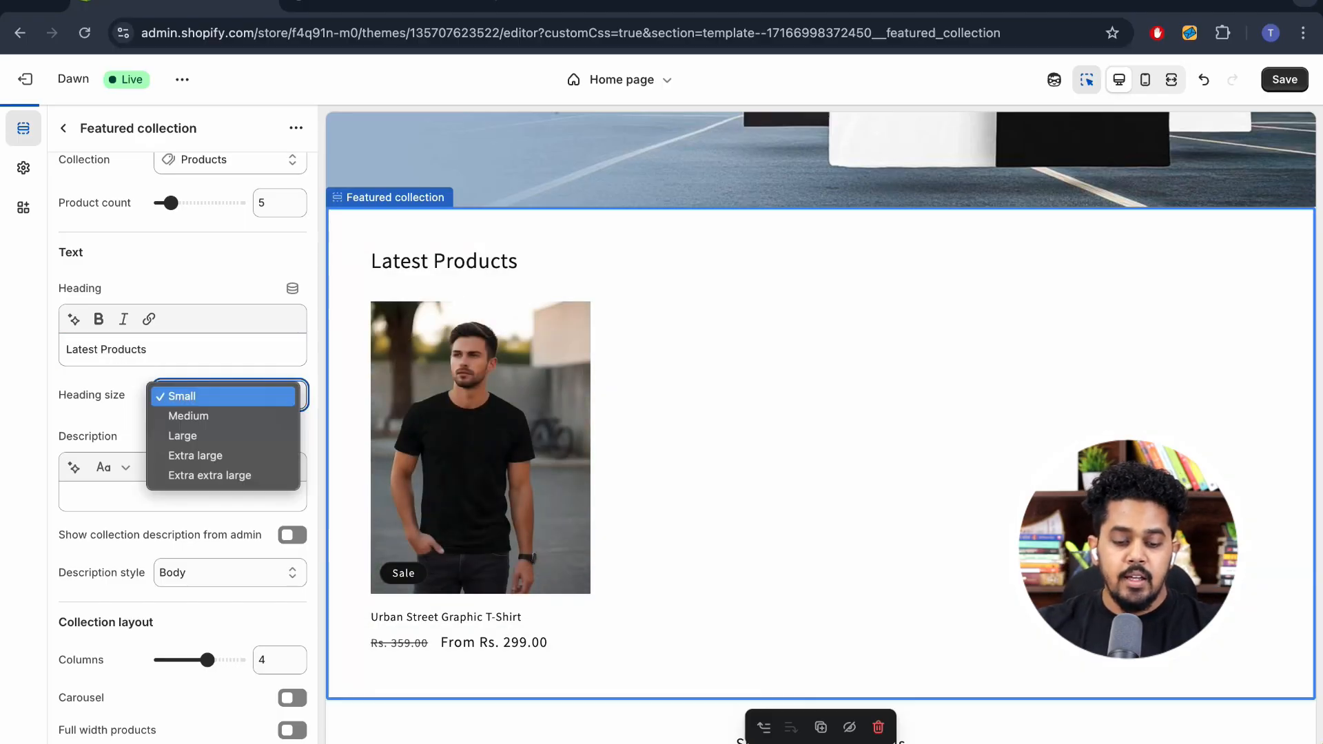
left_click(207, 436)
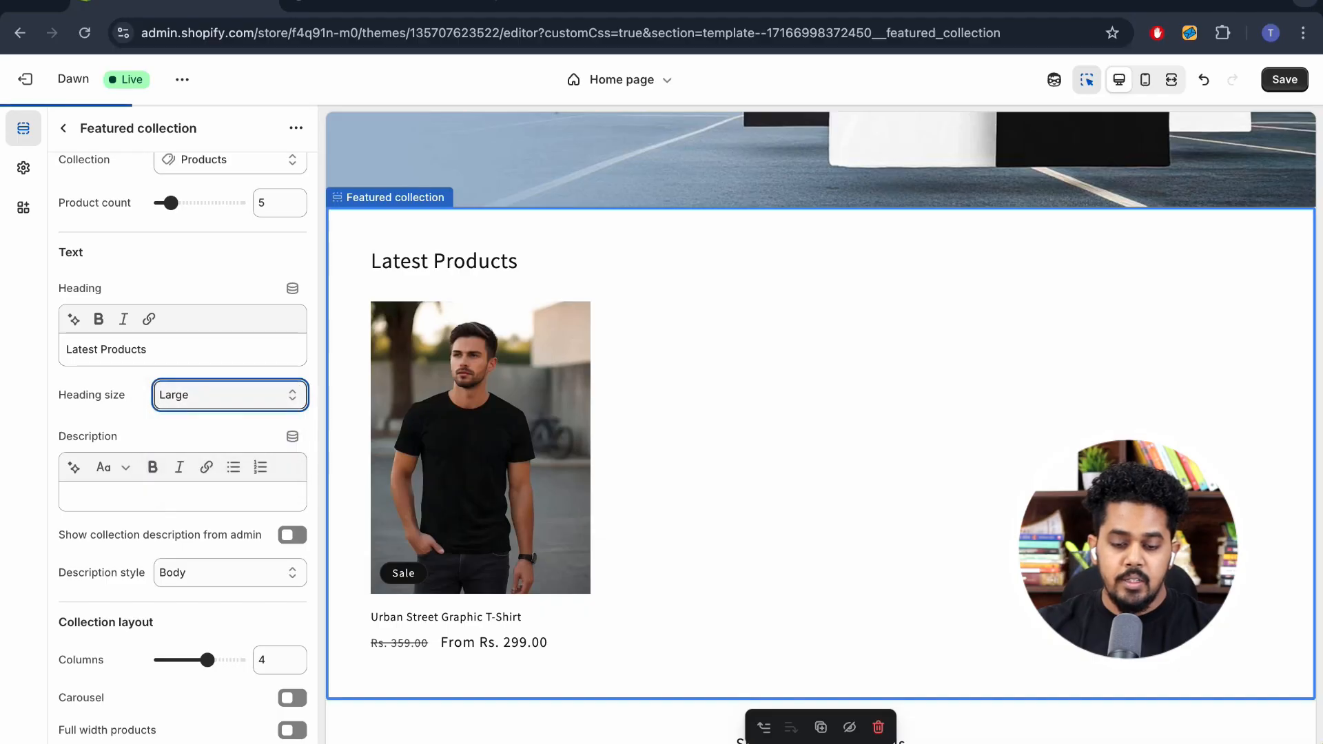
left_click(229, 395)
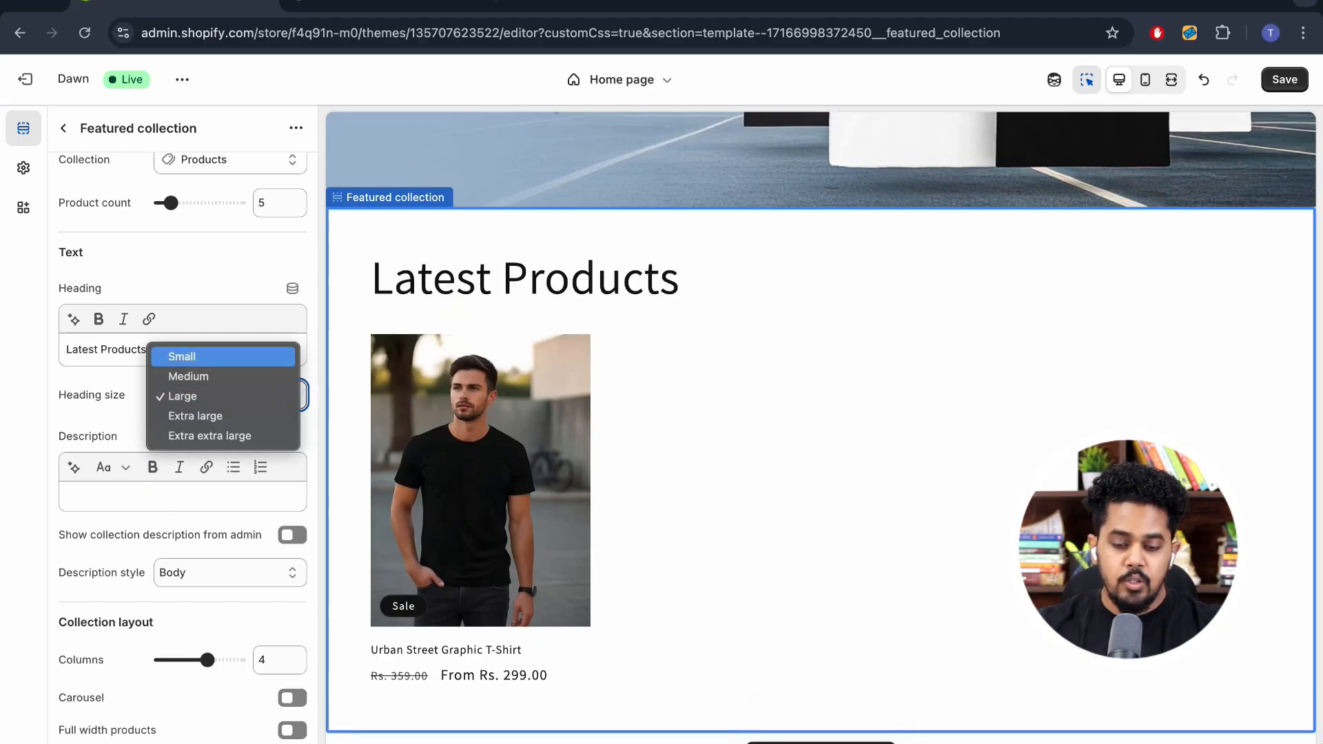
left_click(183, 357)
Enter the trial text "This that" as the featured collection's description and clear it again
left_click(182, 496)
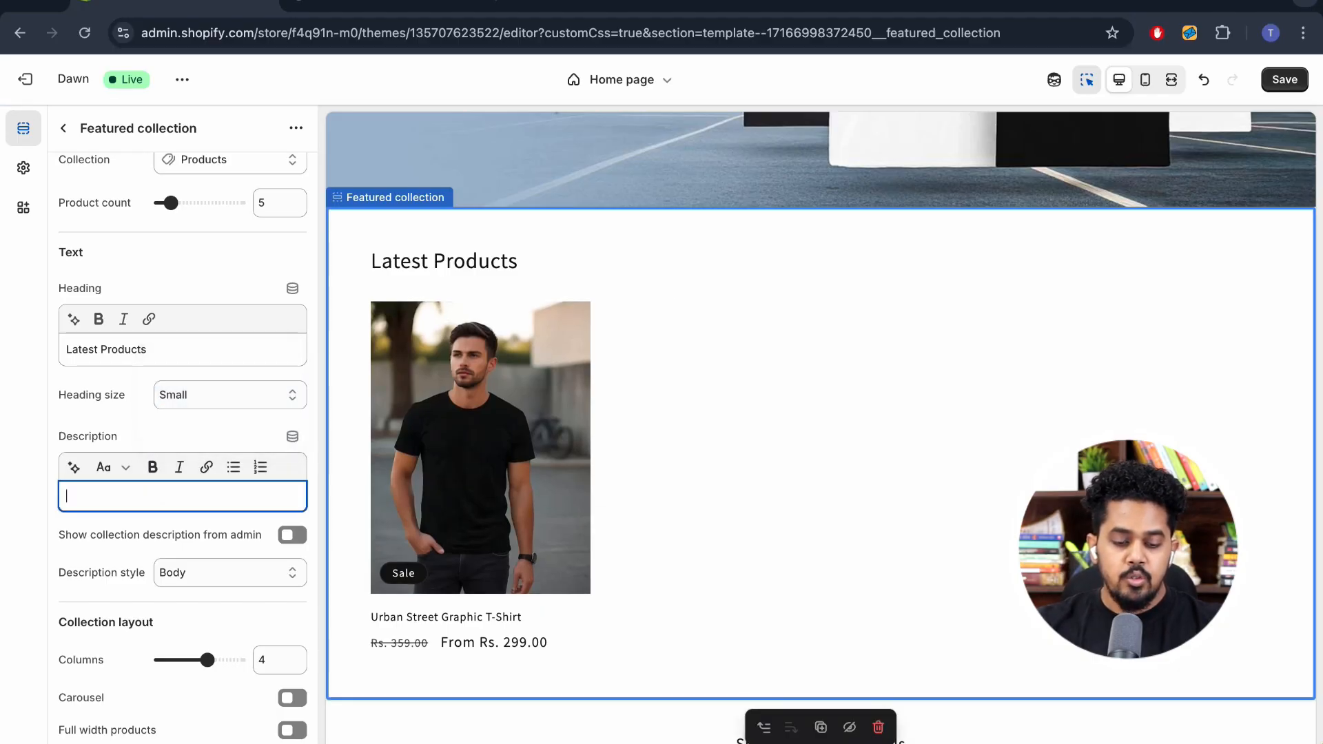
type("This ")
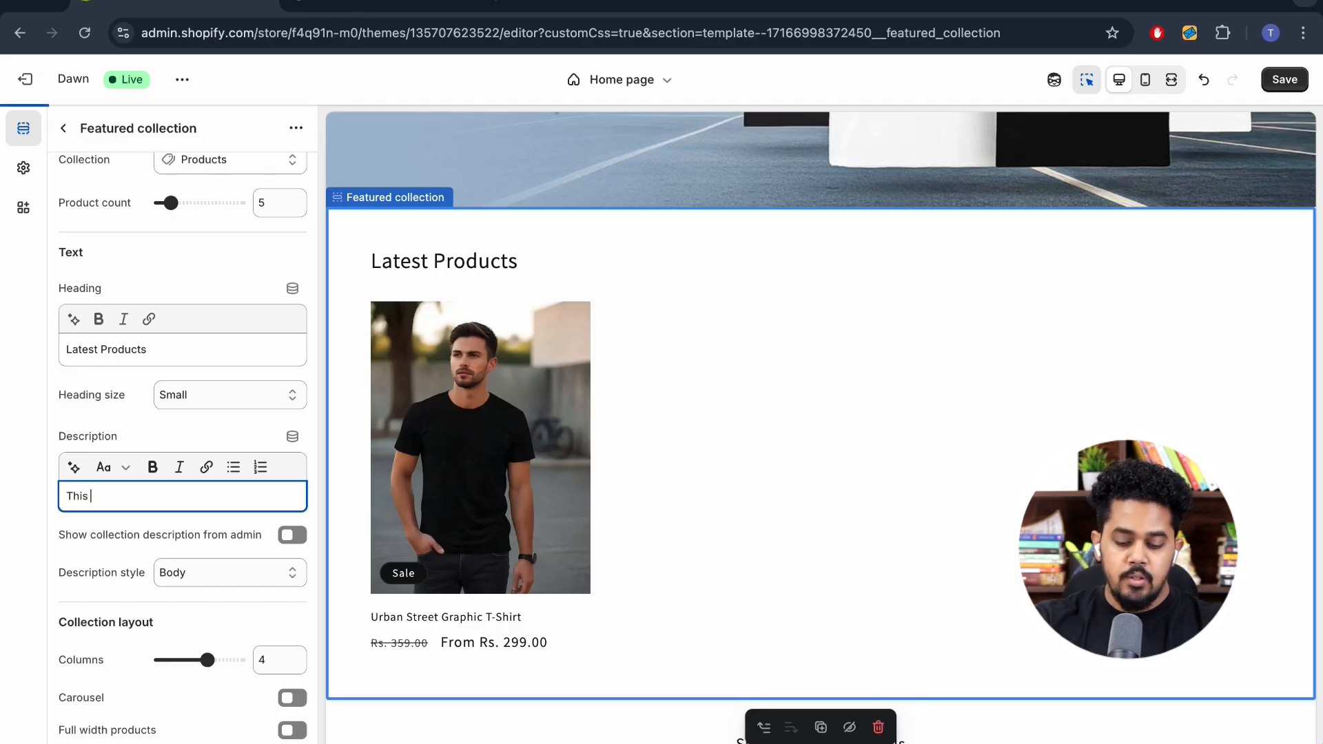
type("that")
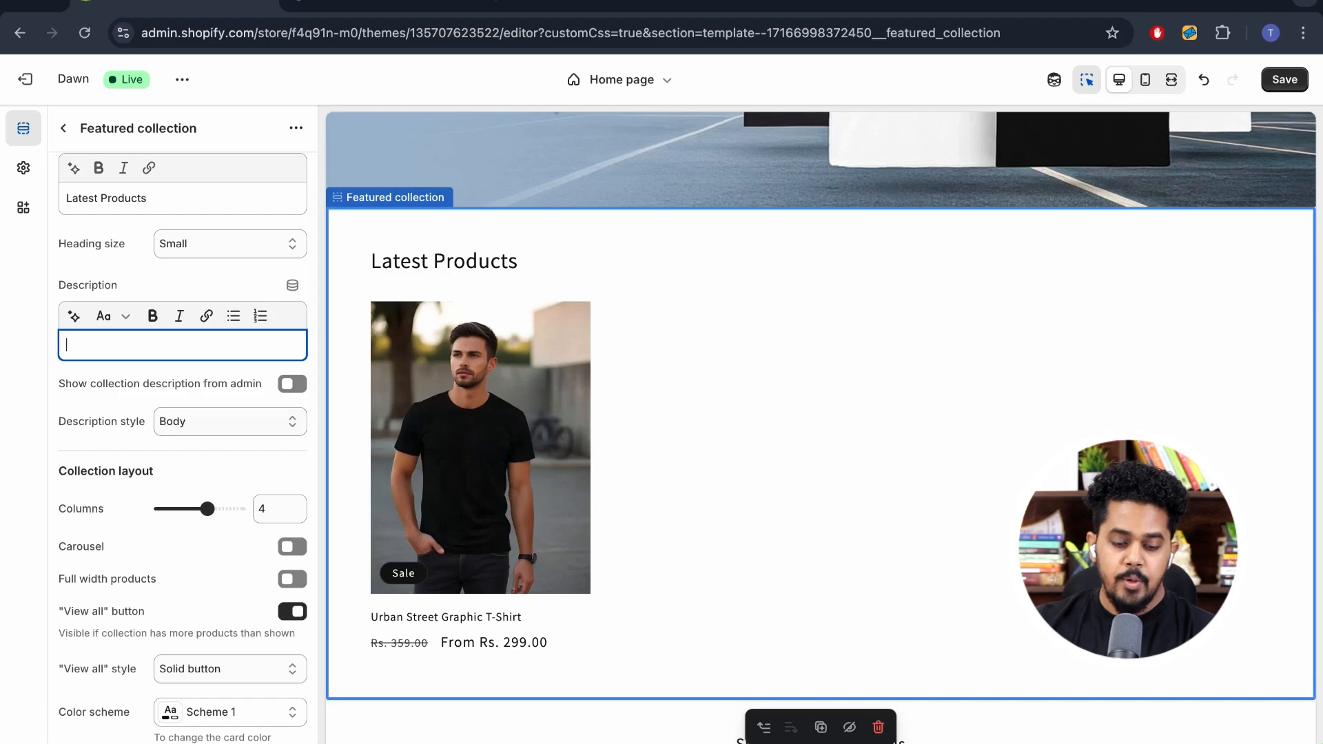
Try 1, 6 and 3 columns in the collection layout, set the count back to 4, and save the theme
left_click_drag(207, 509, 161, 508)
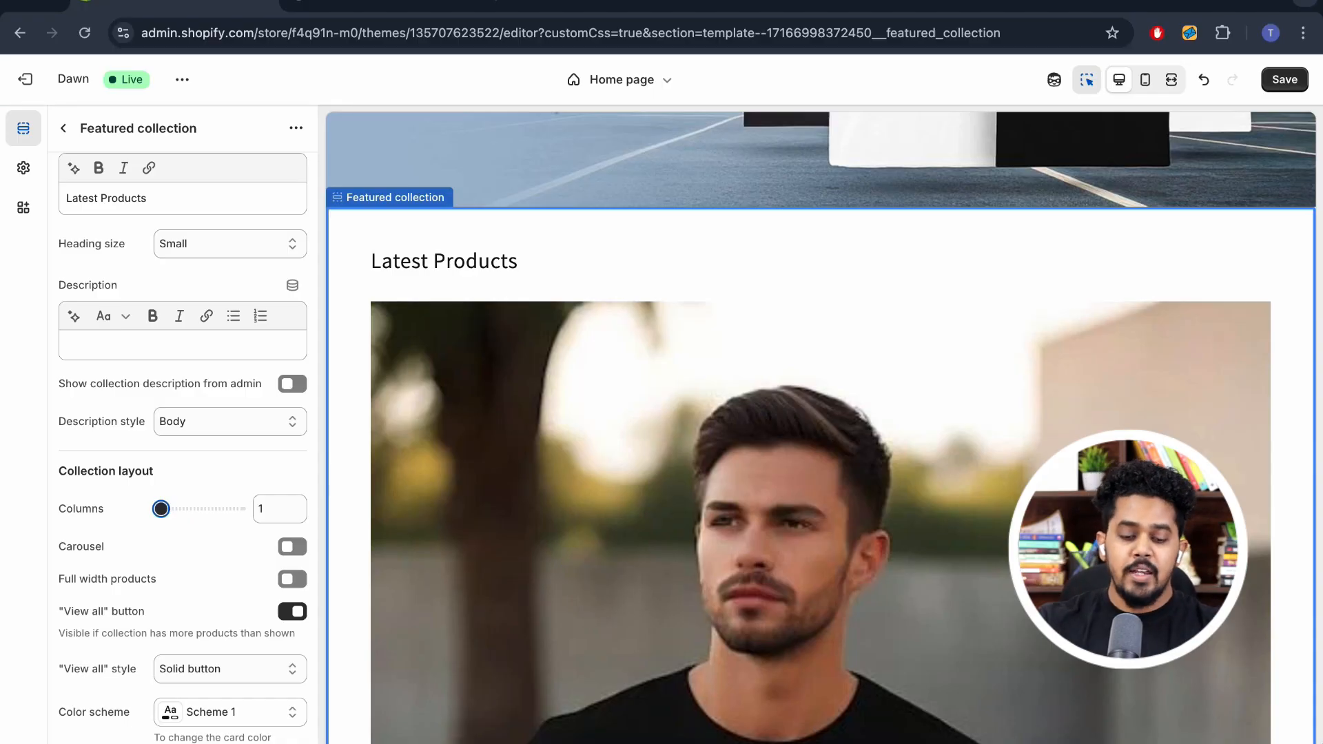
mouse_move(161, 509)
left_mouse_down()
mouse_move(223, 508)
mouse_move(161, 508)
left_mouse_up()
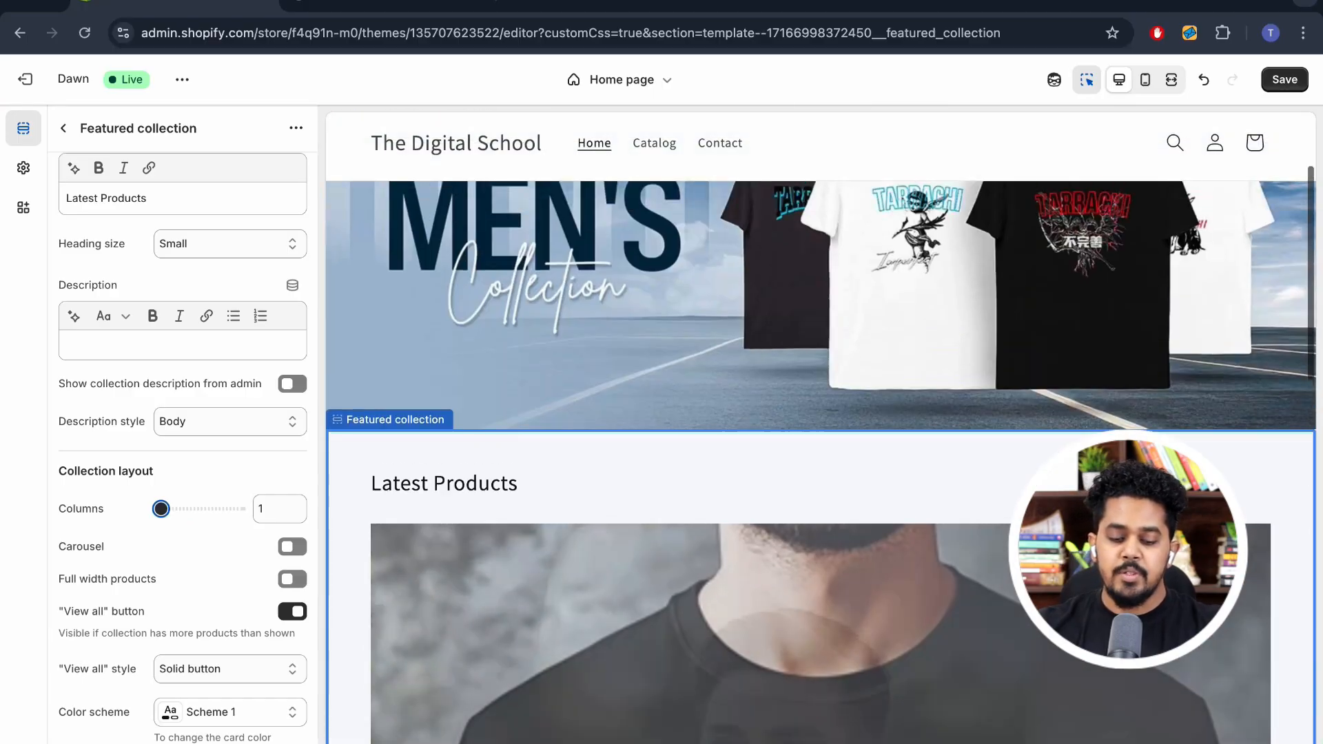
left_click_drag(161, 508, 238, 508)
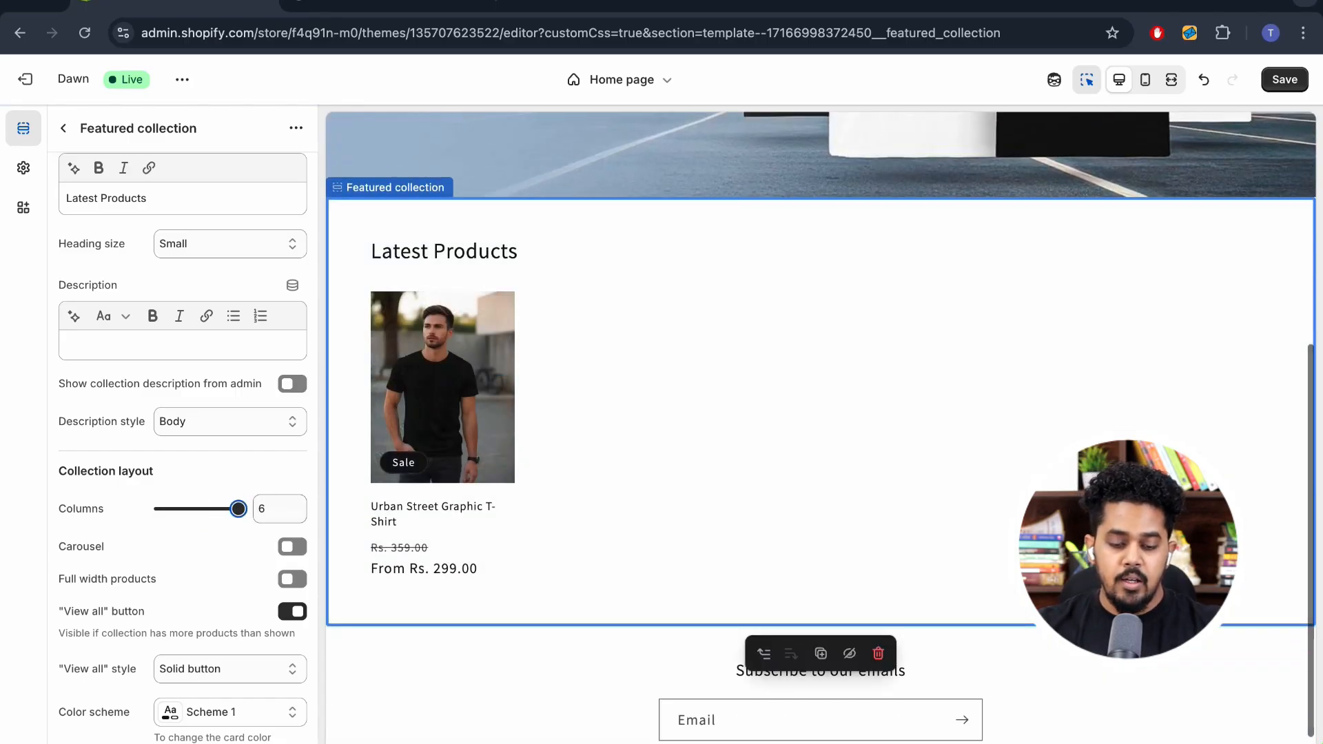
left_click_drag(239, 509, 192, 509)
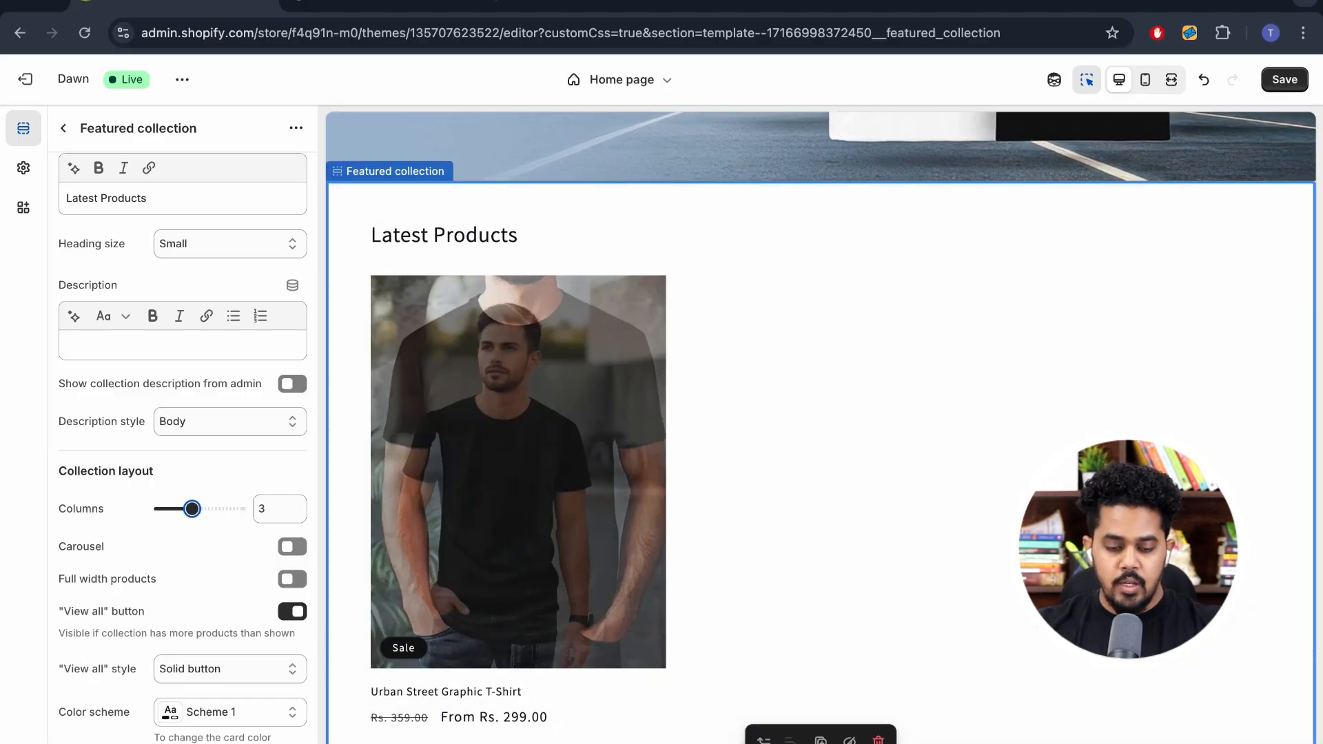
left_click_drag(192, 509, 207, 508)
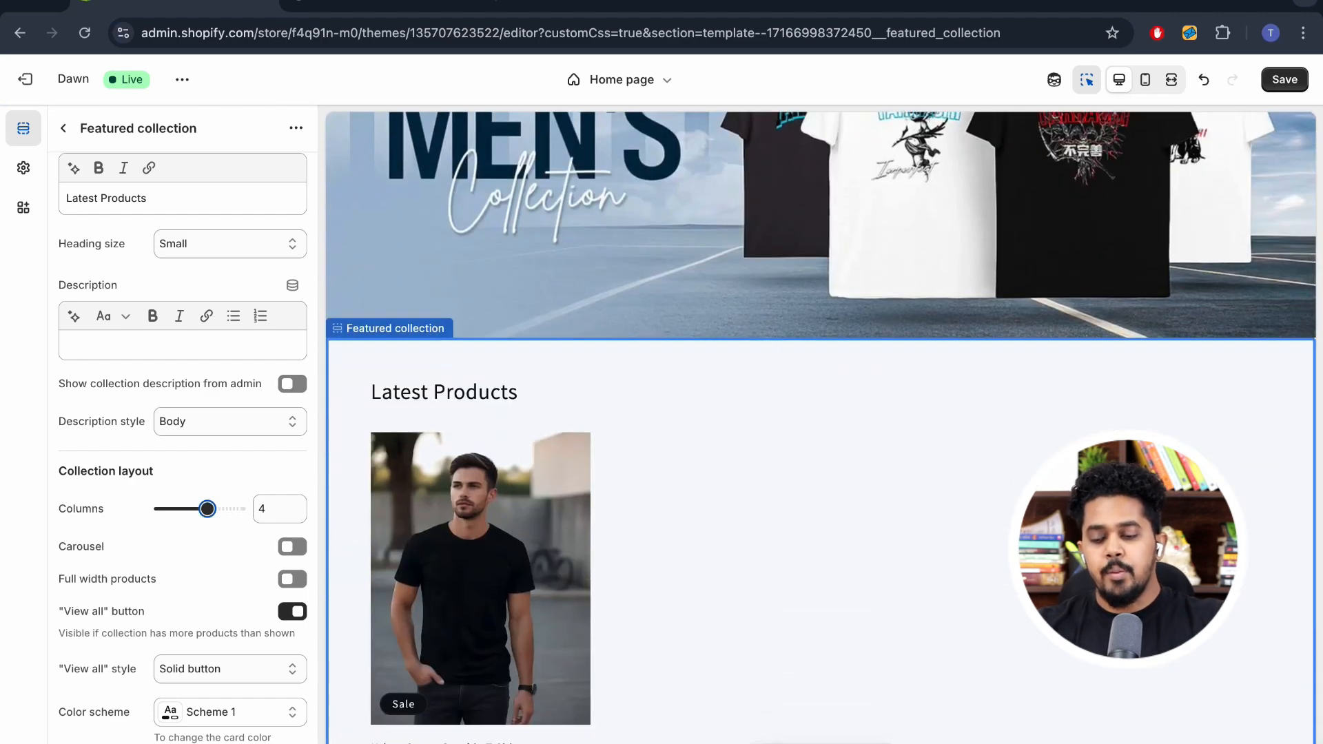
left_click(1284, 79)
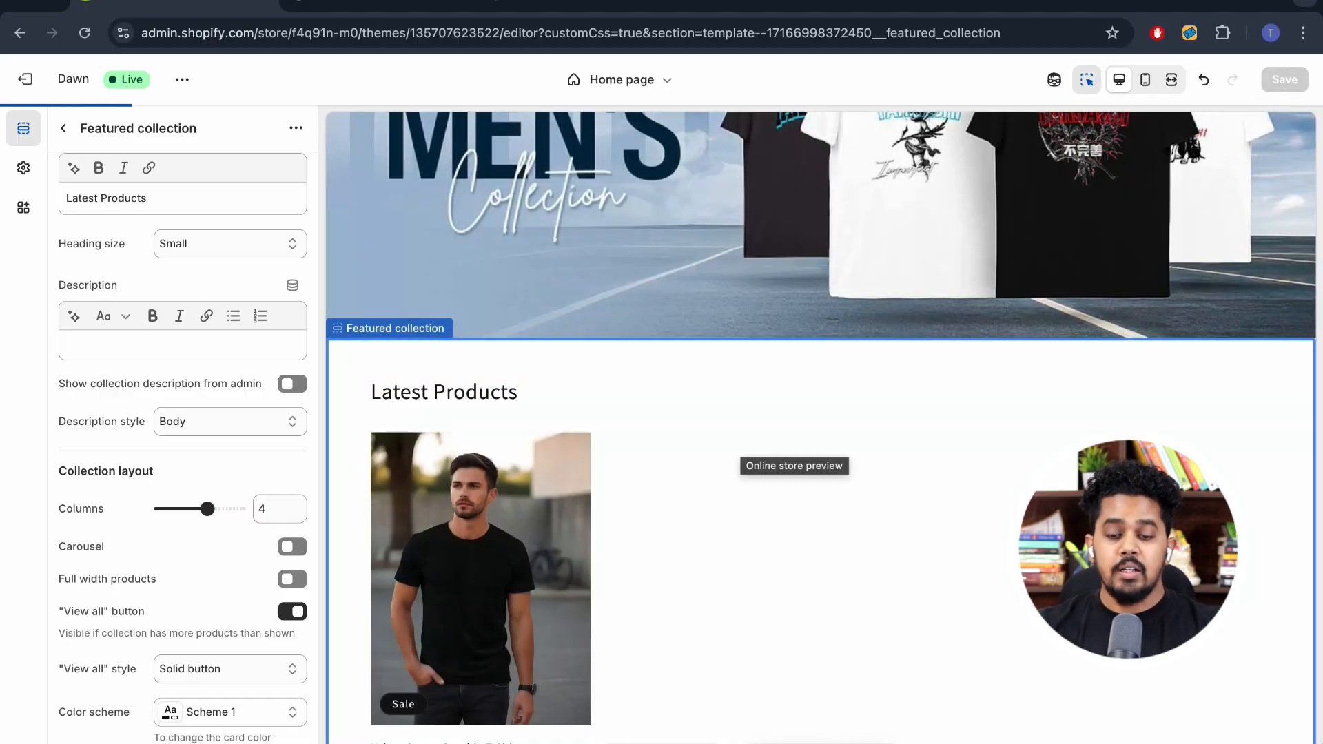
Try the Outline button style for the collection's "View all" button and return it to Solid button
scroll(182, 414, "down", 3)
scroll(182, 413, "down", 3)
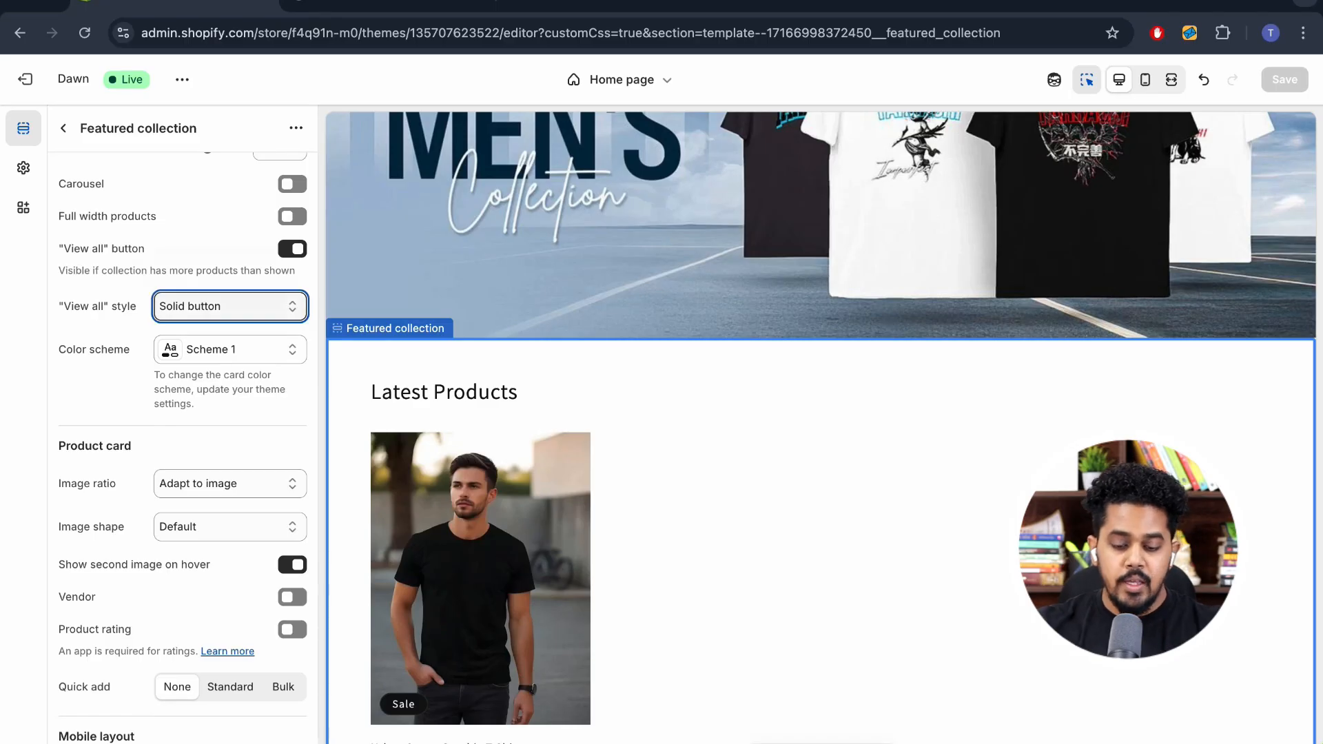
left_click(229, 305)
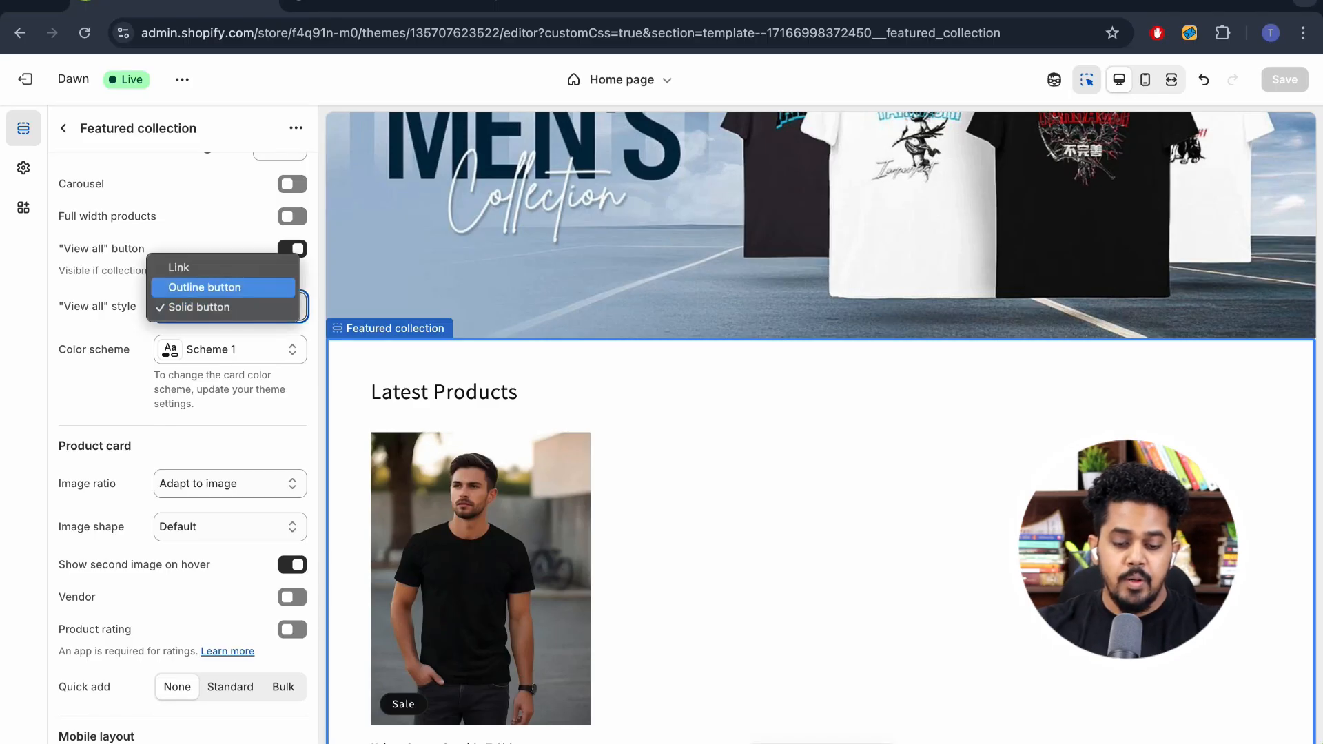
left_click(223, 287)
scroll(482, 476, "down", 3)
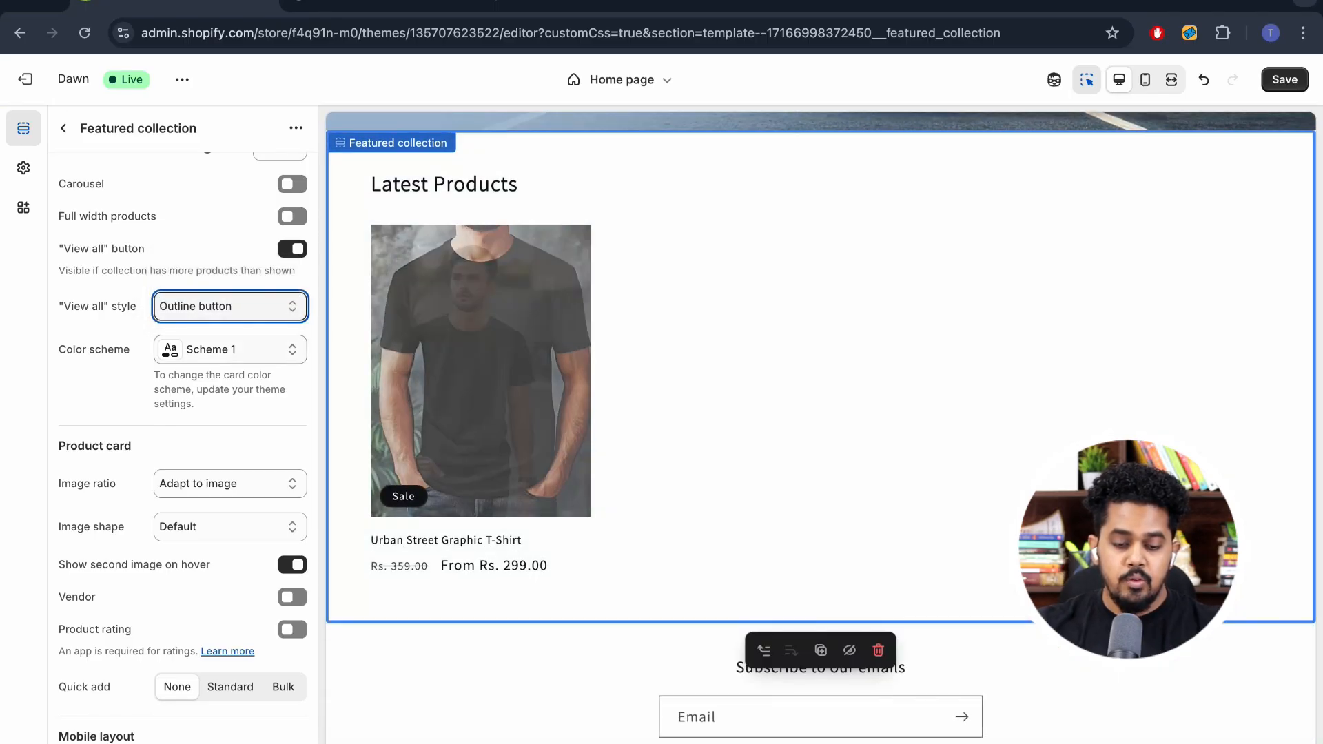
left_click(229, 306)
left_click(207, 327)
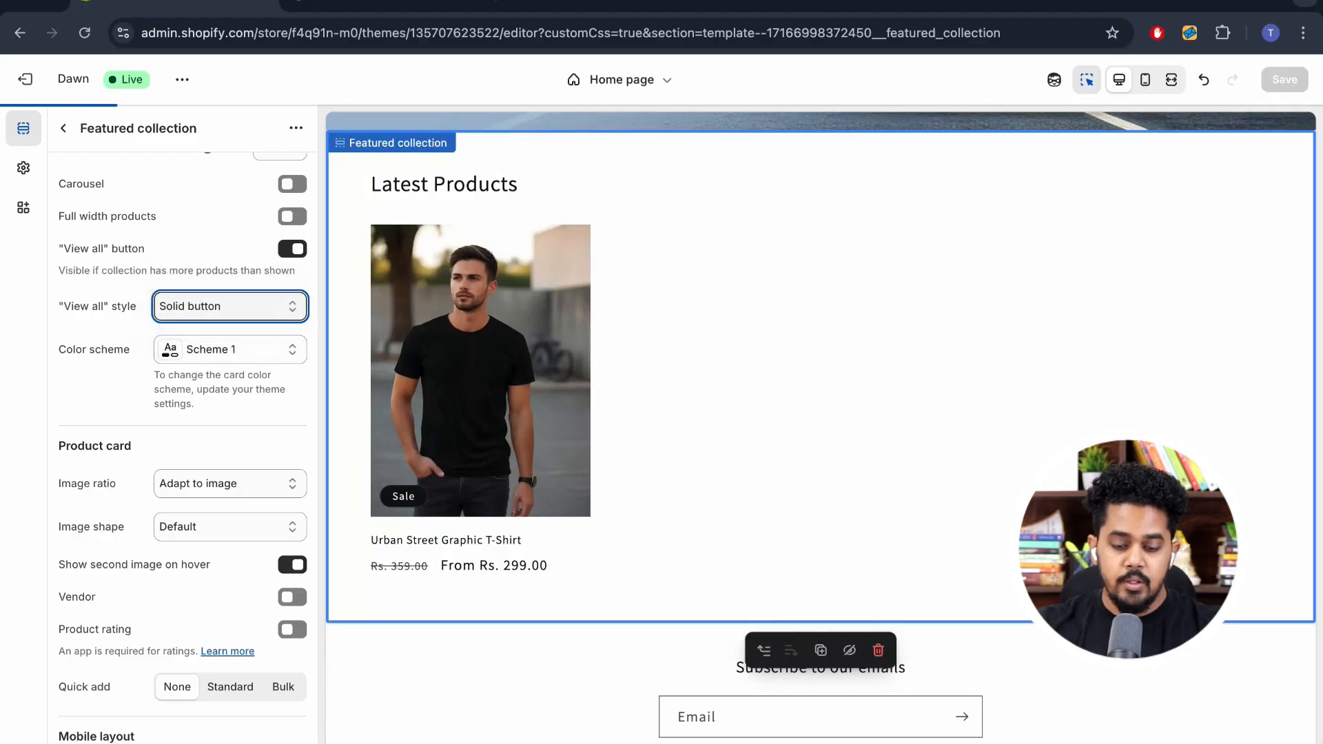
Try the Portrait and Square image ratios on the product card and restore Adapt to image
scroll(230, 411, "down", 1)
left_click(230, 411)
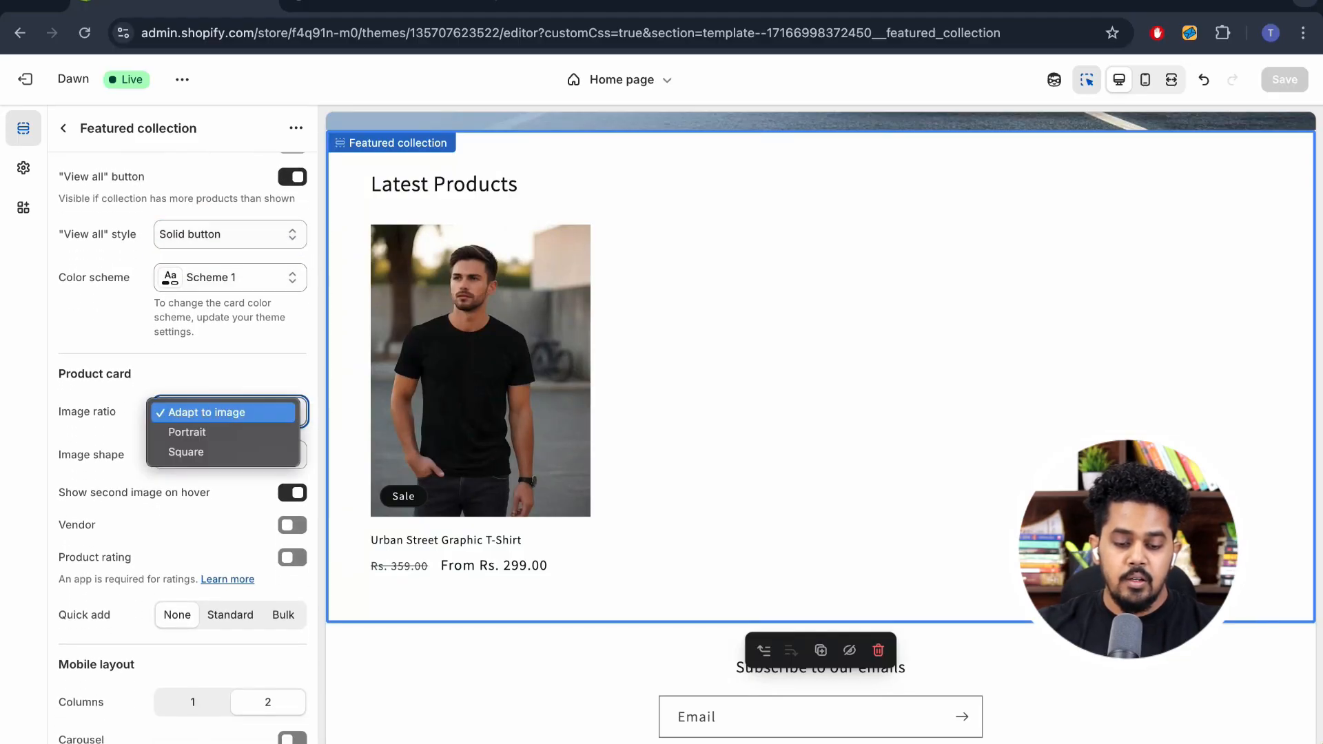
left_click(187, 431)
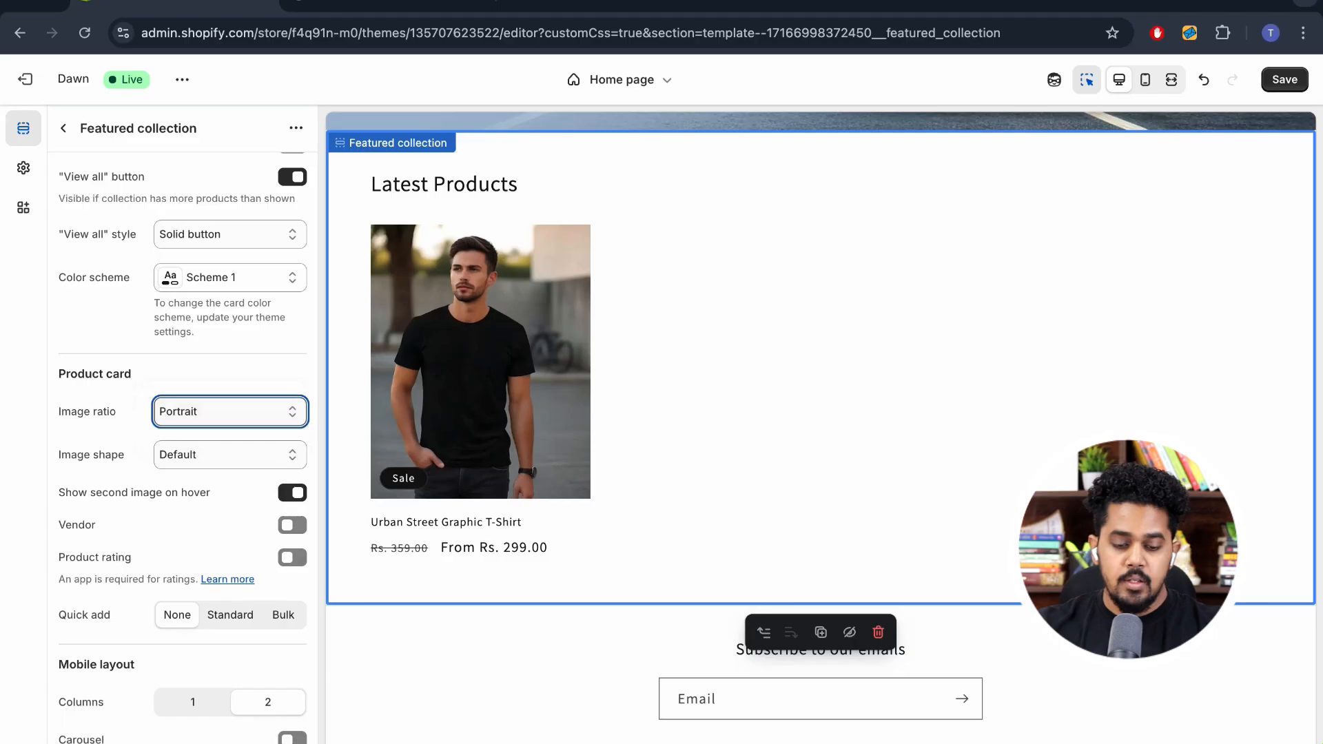
left_click(228, 414)
left_click(200, 432)
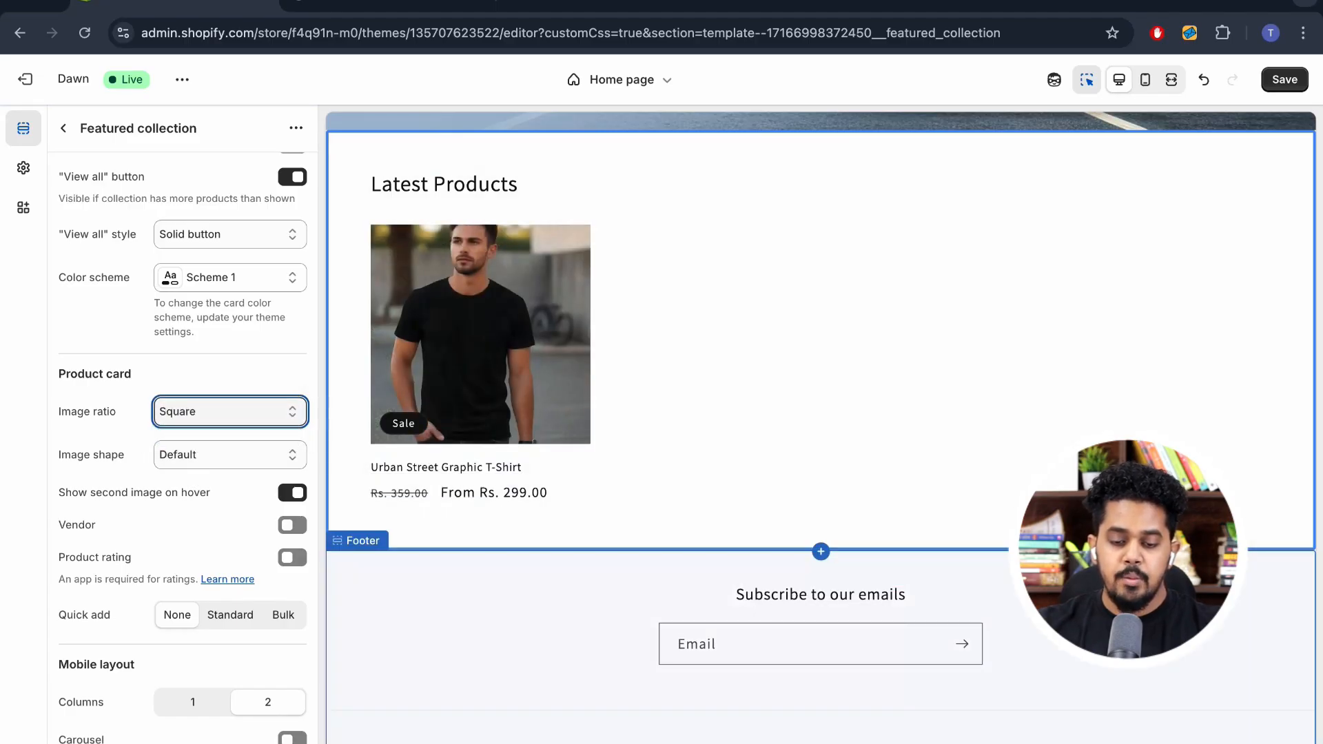
left_click(228, 412)
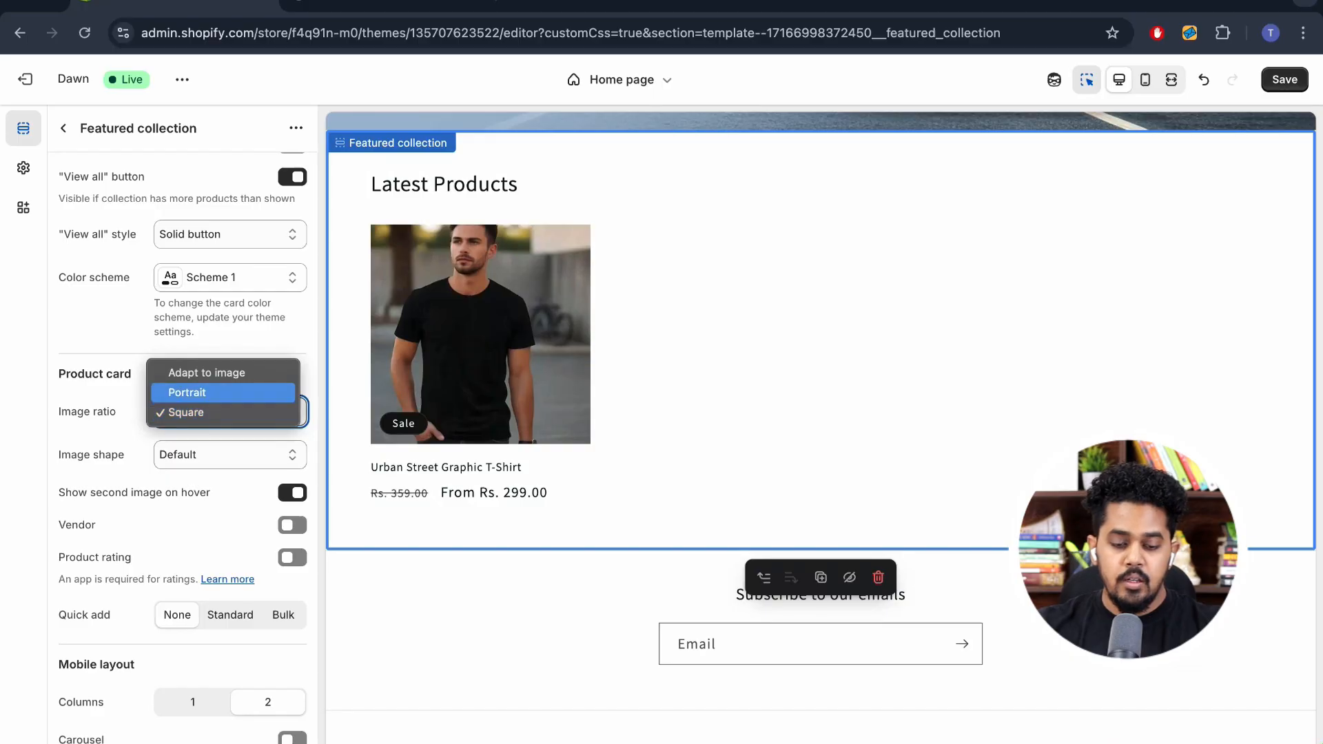
left_click(206, 373)
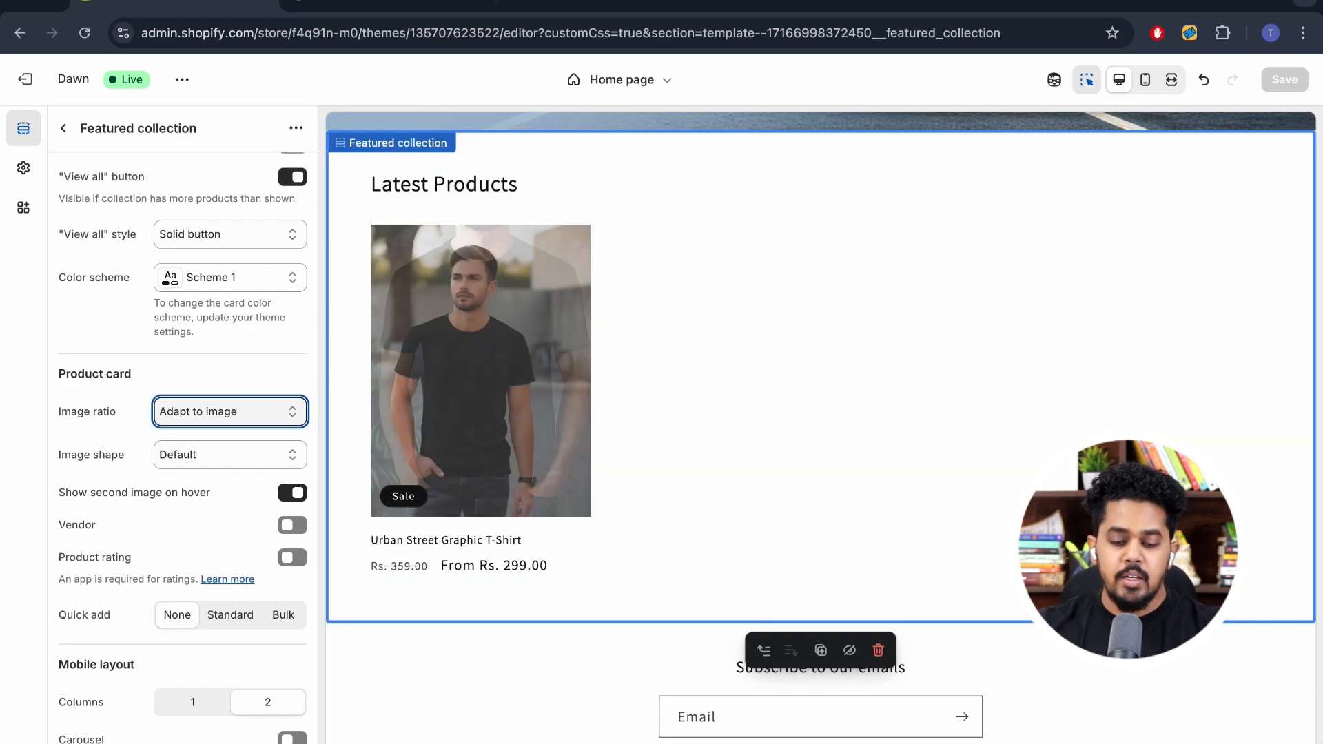
Toggle the product card's second image on hover off and on, and its product rating on and off
left_click(292, 493)
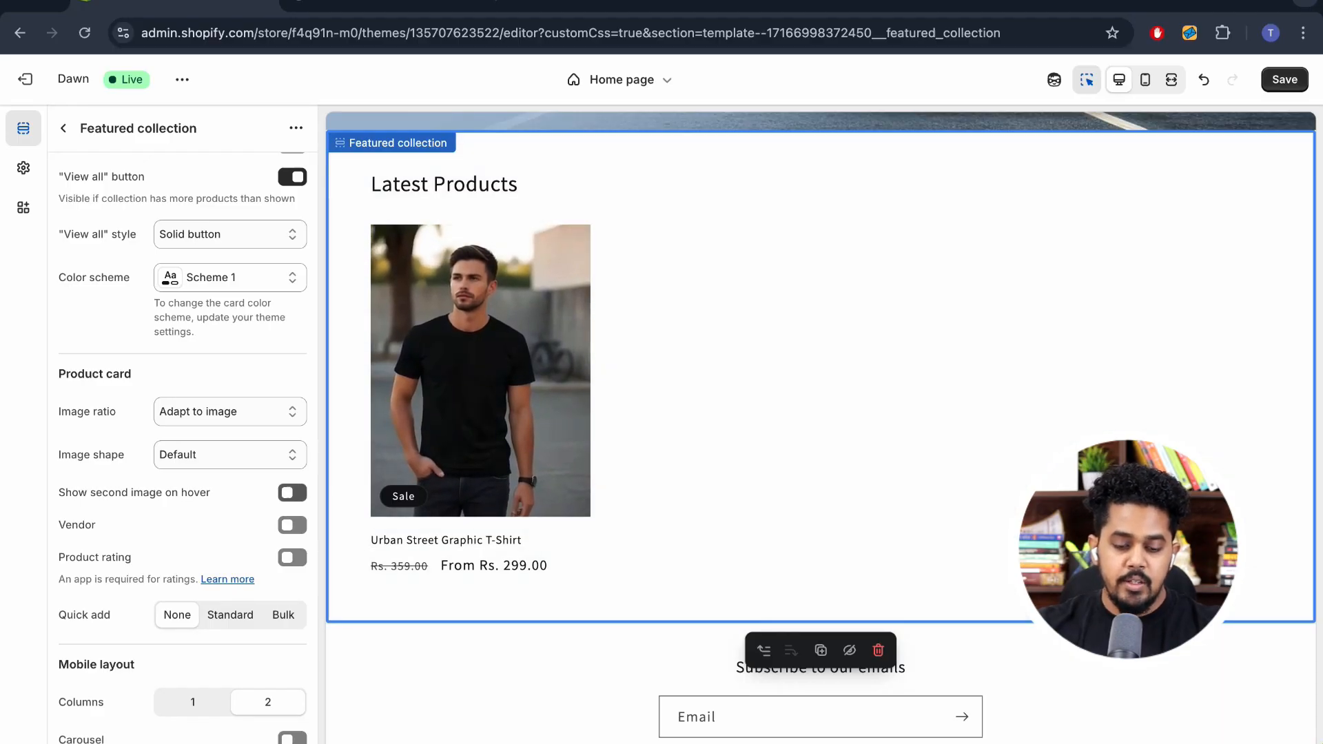
left_click(292, 493)
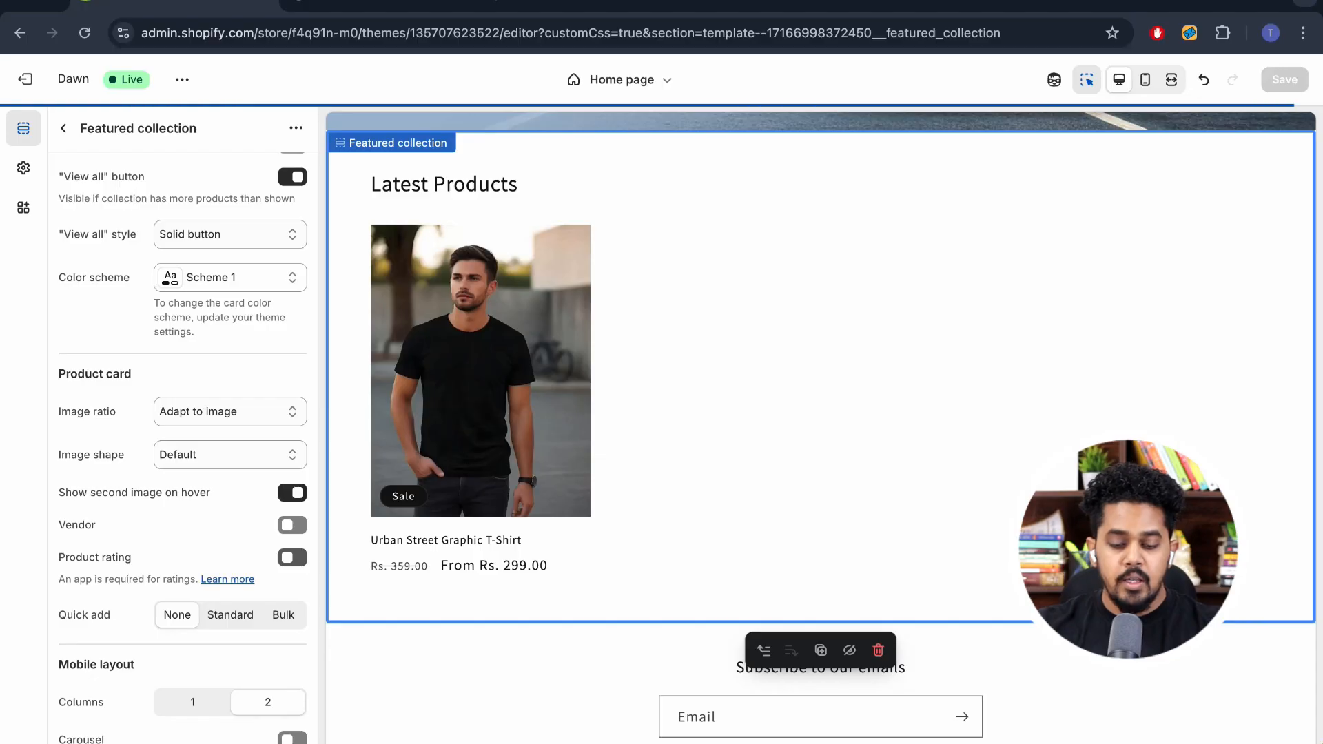
left_click(293, 557)
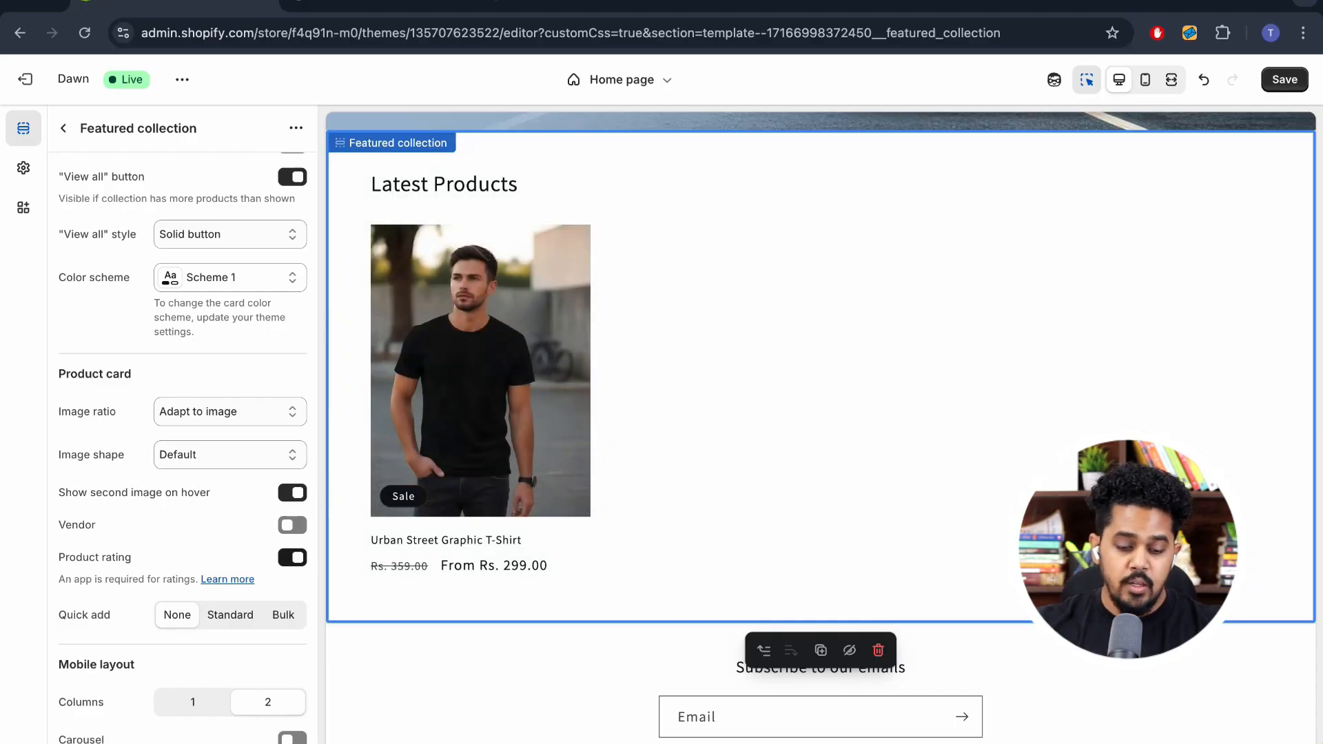
left_click(292, 558)
Set the featured collection's top padding to 16 px and save the theme
scroll(292, 557, "down", 2)
scroll(182, 434, "down", 4)
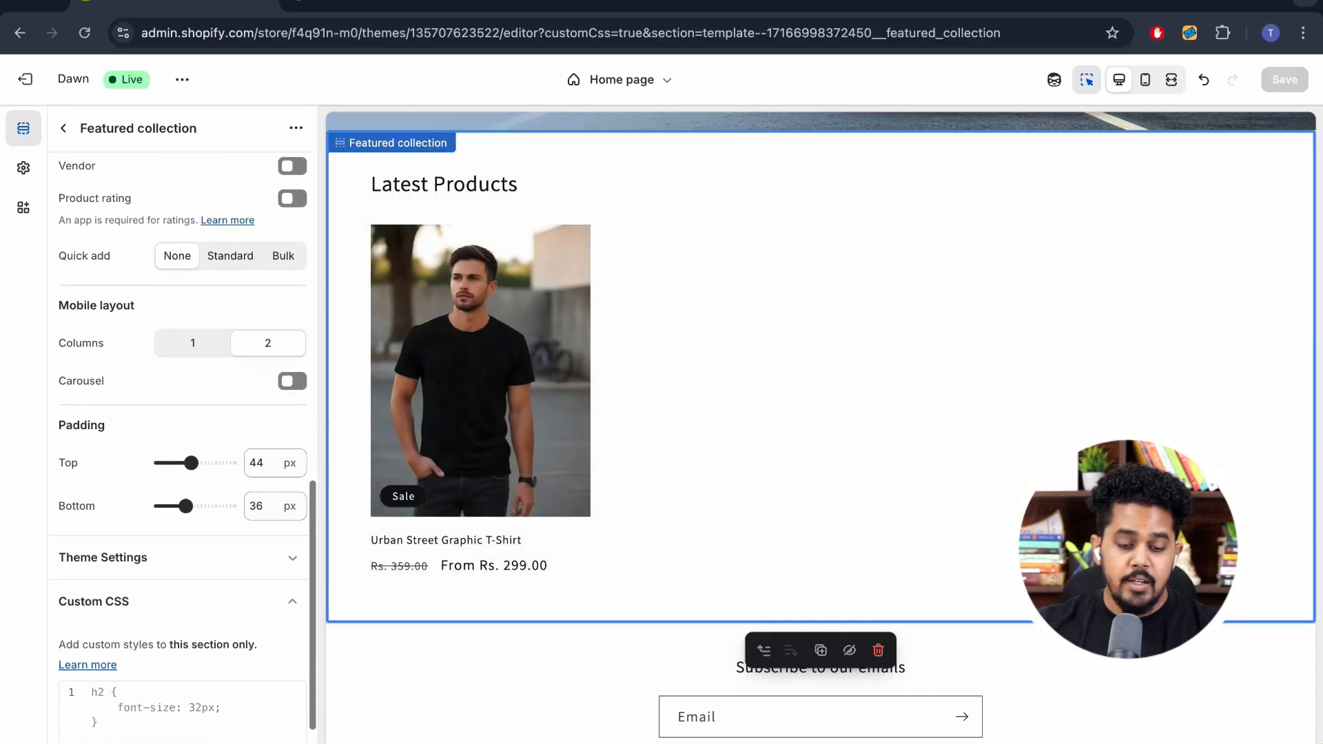
left_click_drag(191, 446, 172, 447)
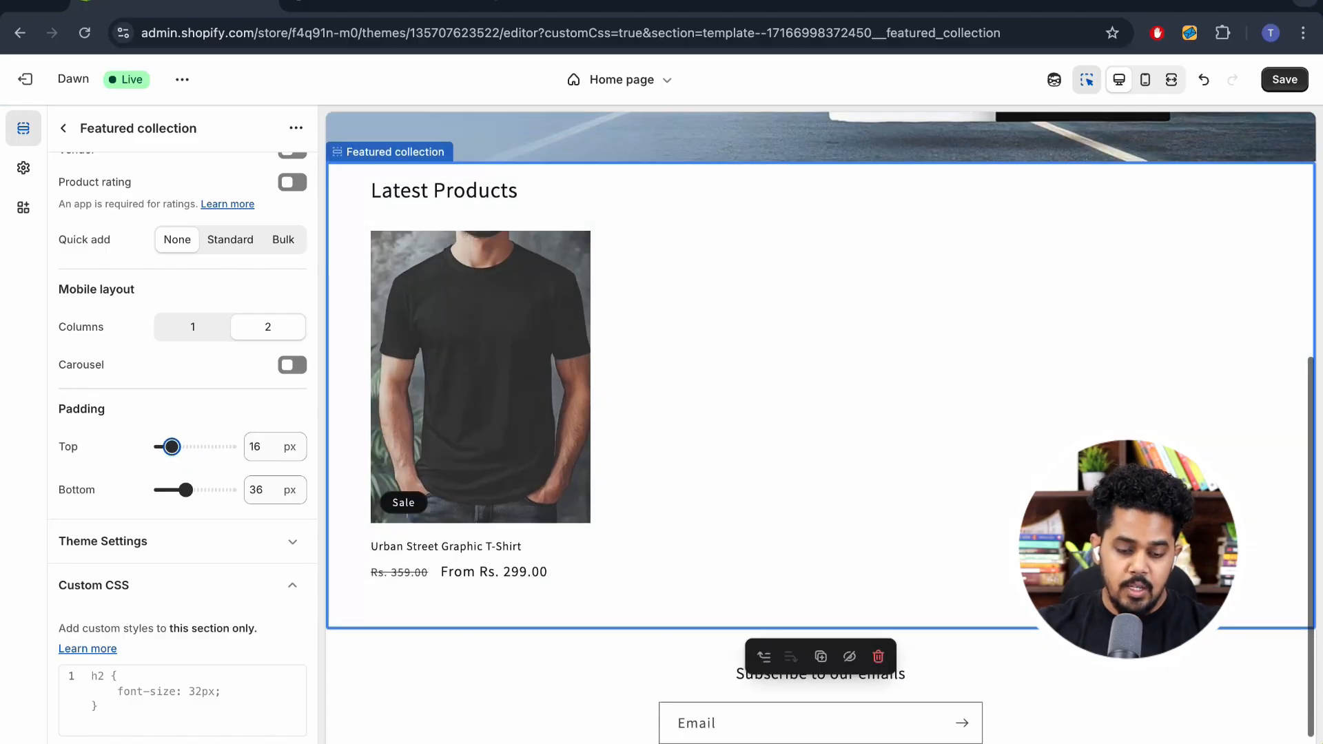
scroll(182, 441, "down", 1)
scroll(183, 414, "up", 15)
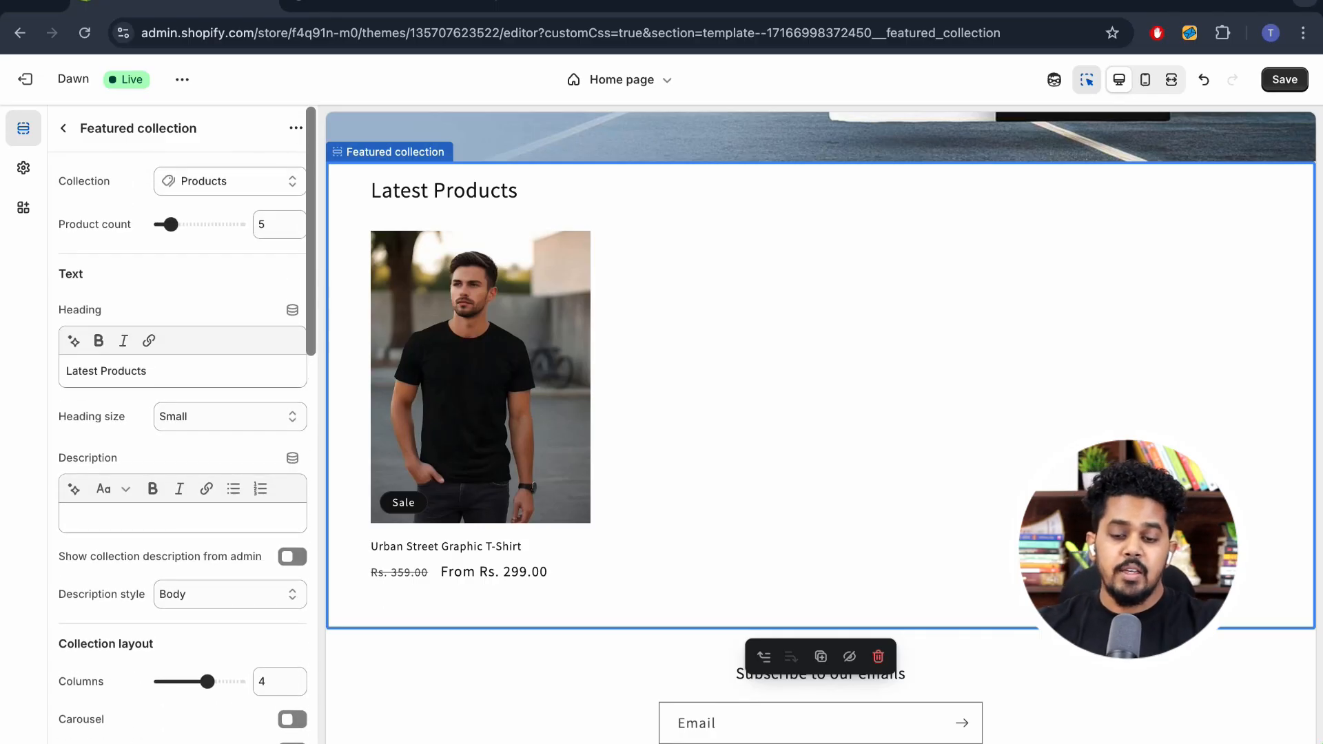
left_click(1284, 79)
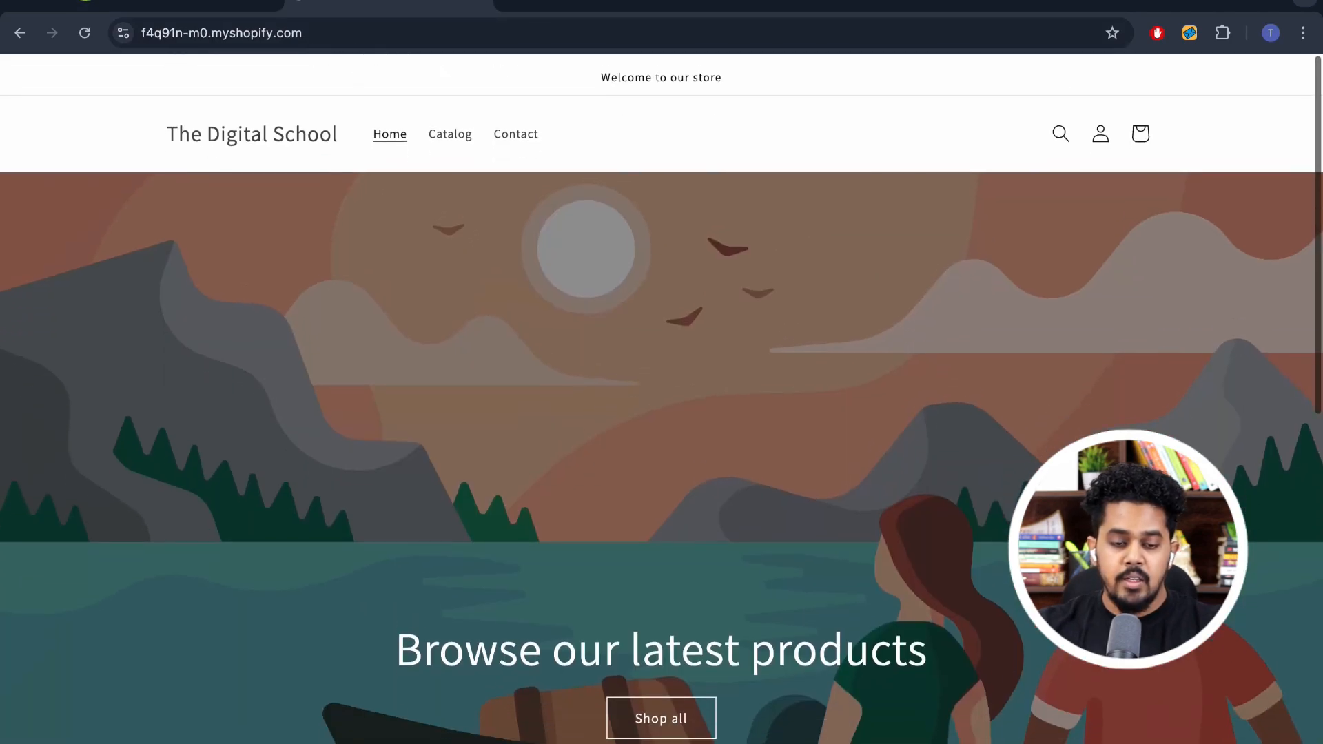
Reload the live storefront, review its home page from announcement bar to Latest Products, and return to the theme editor
left_click(85, 33)
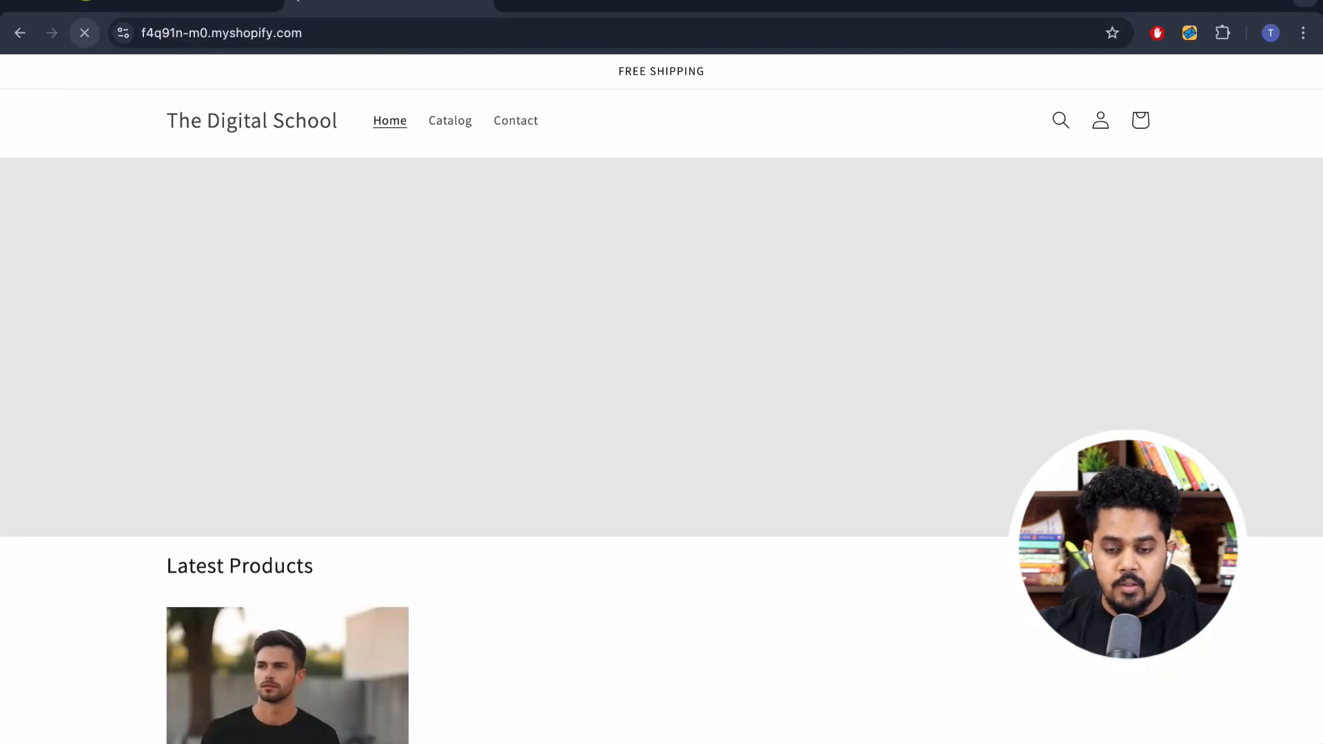
scroll(662, 399, "down", 5)
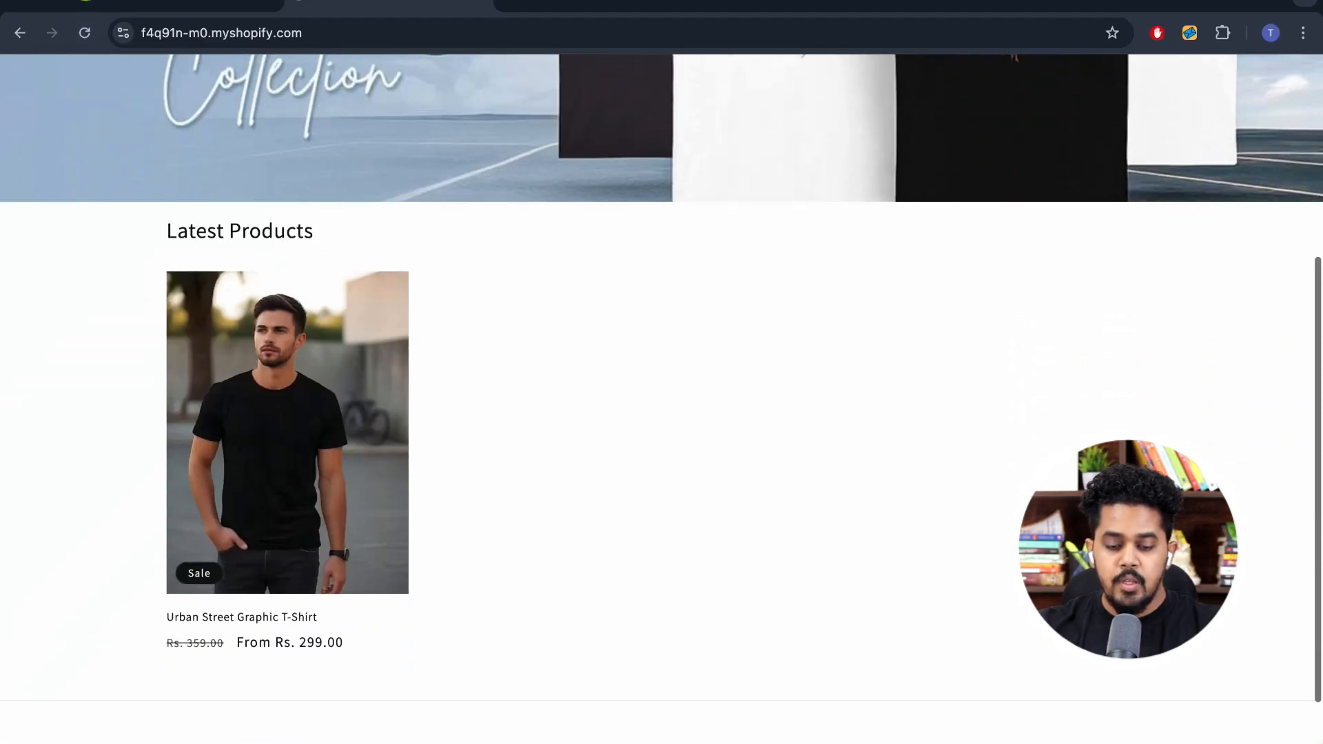
scroll(661, 399, "up", 5)
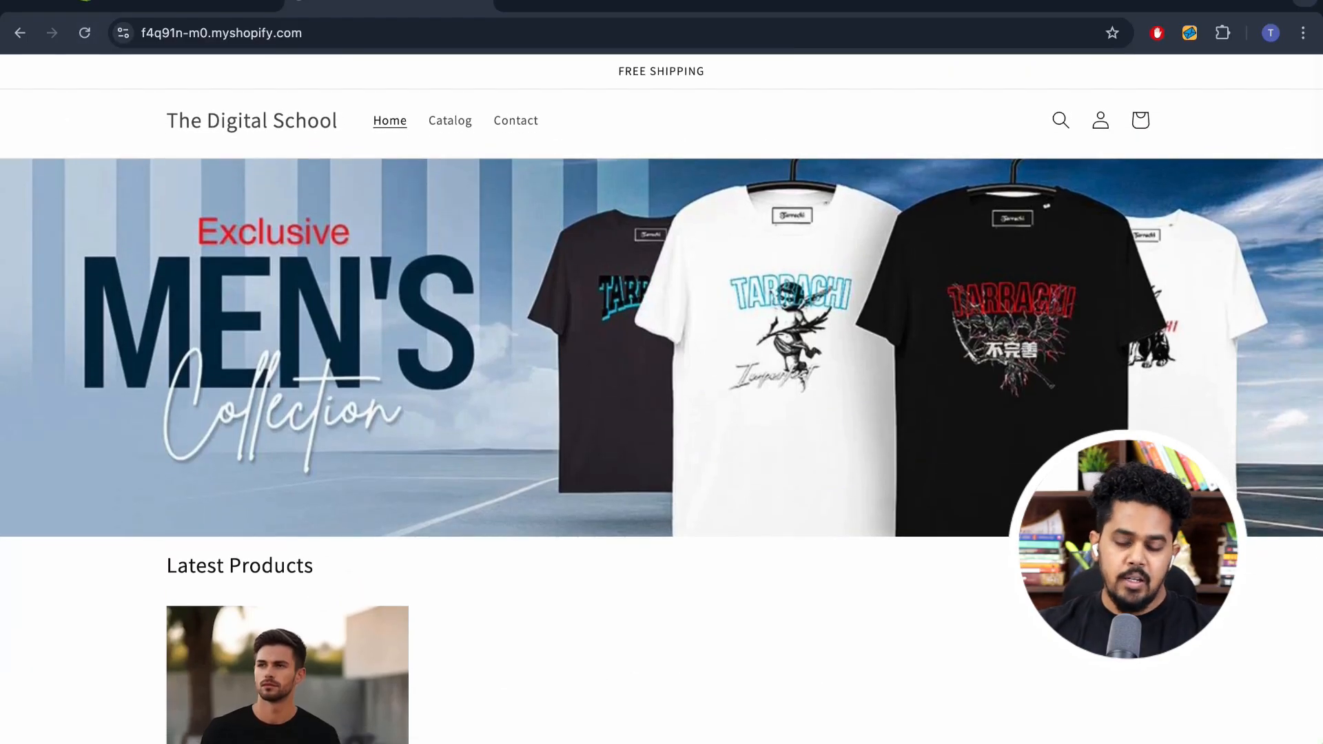
scroll(661, 400, "down", 1)
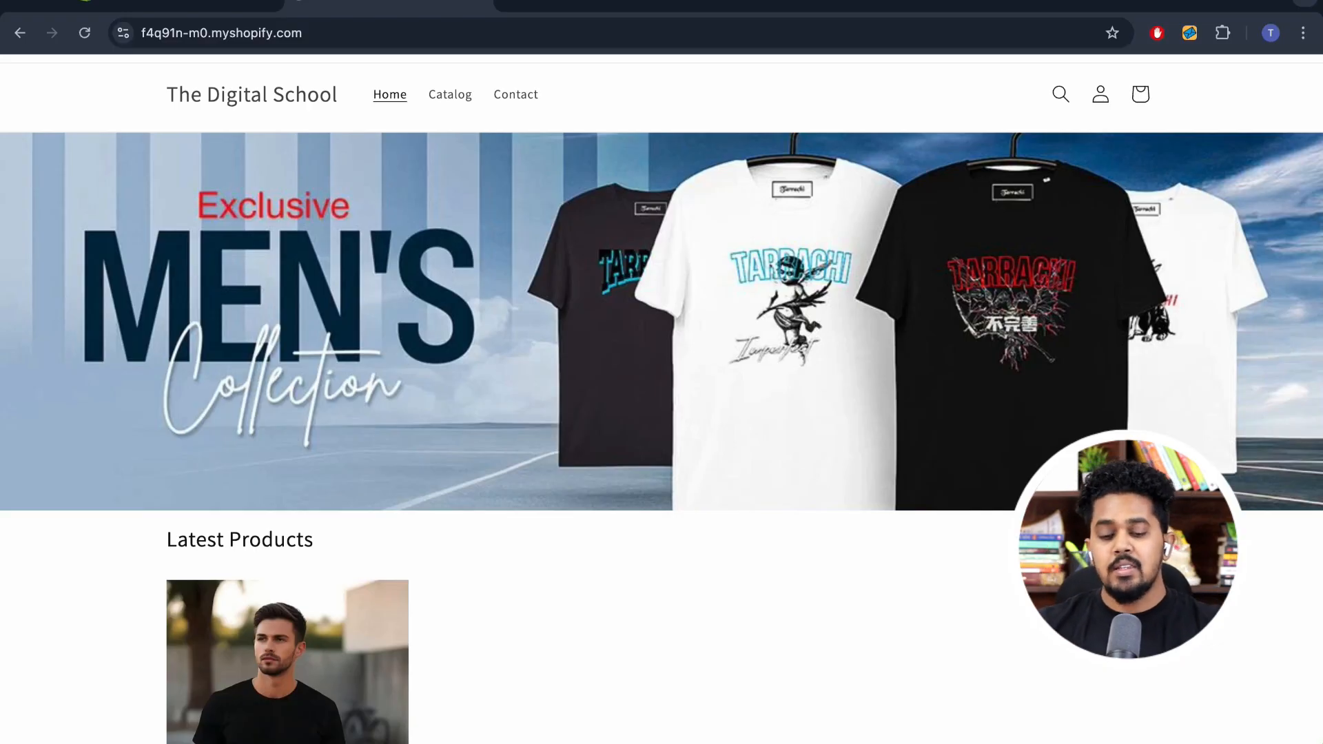
scroll(662, 399, "down", 3)
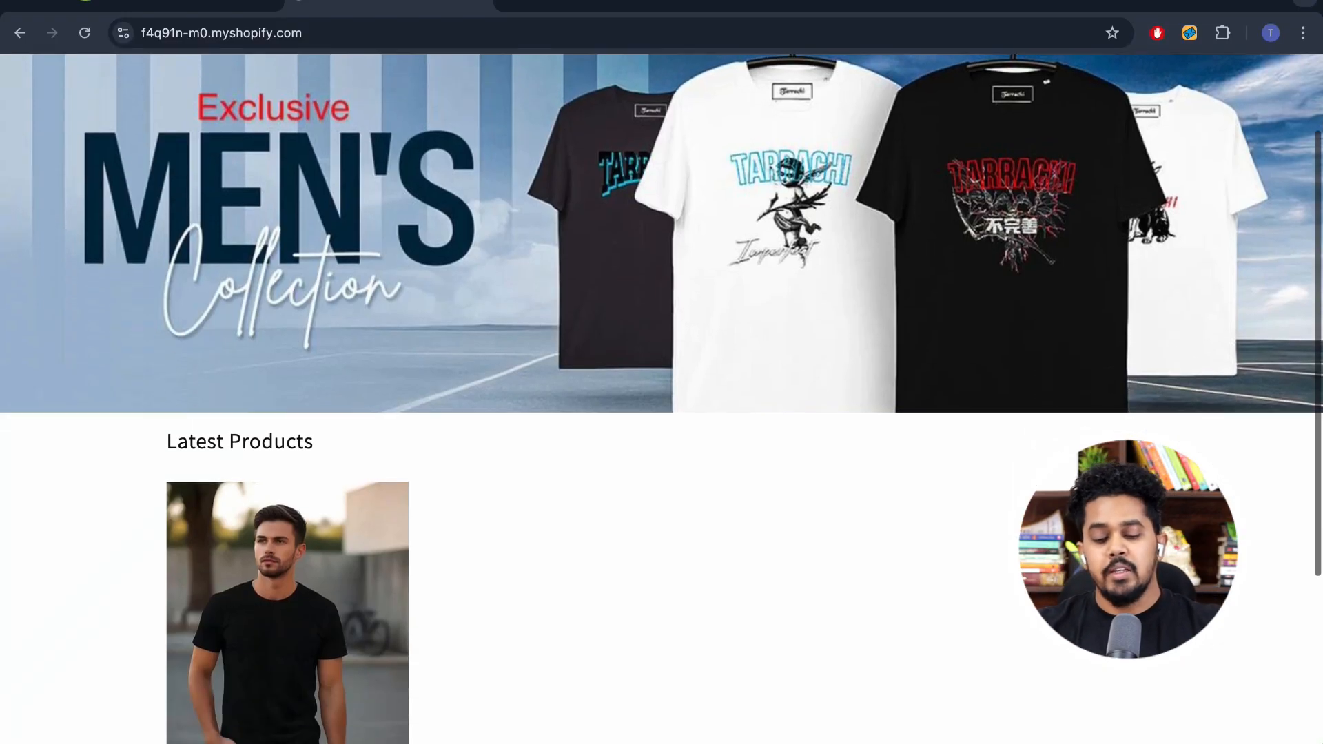
scroll(662, 400, "up", 4)
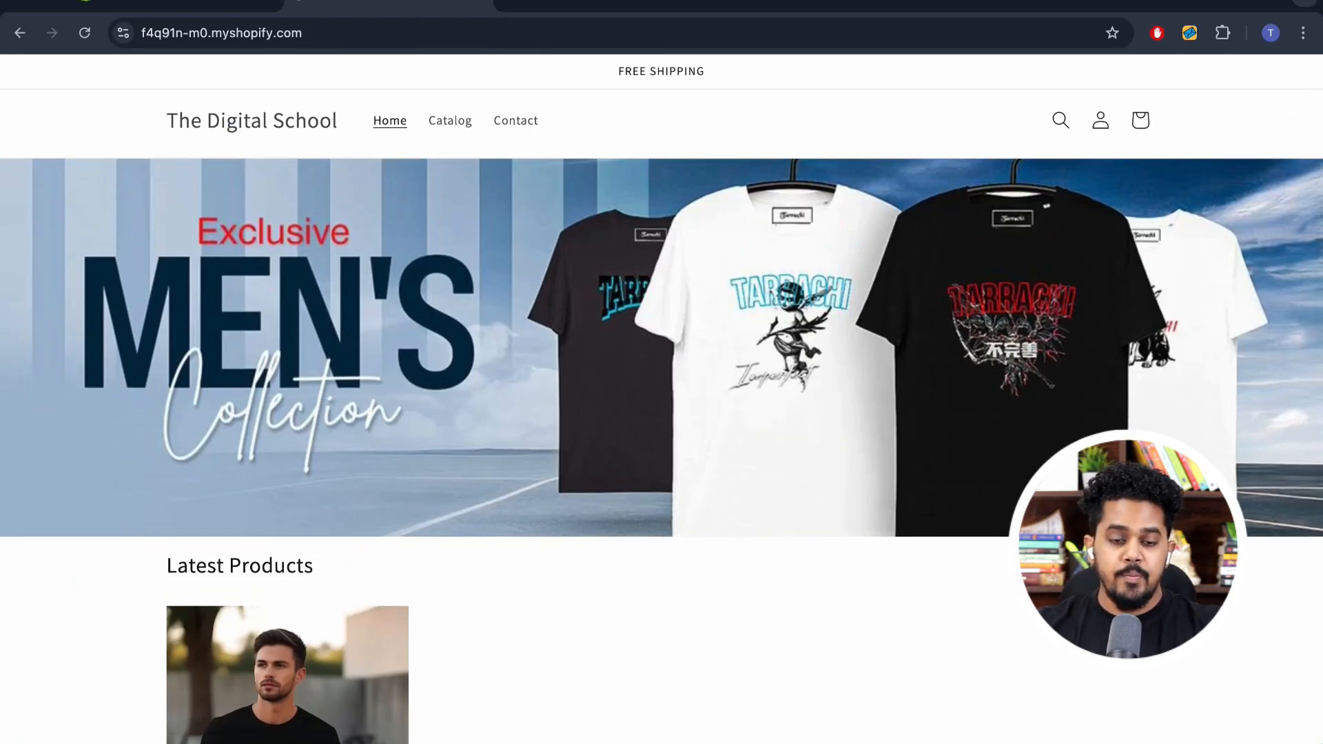
left_click(175, 3)
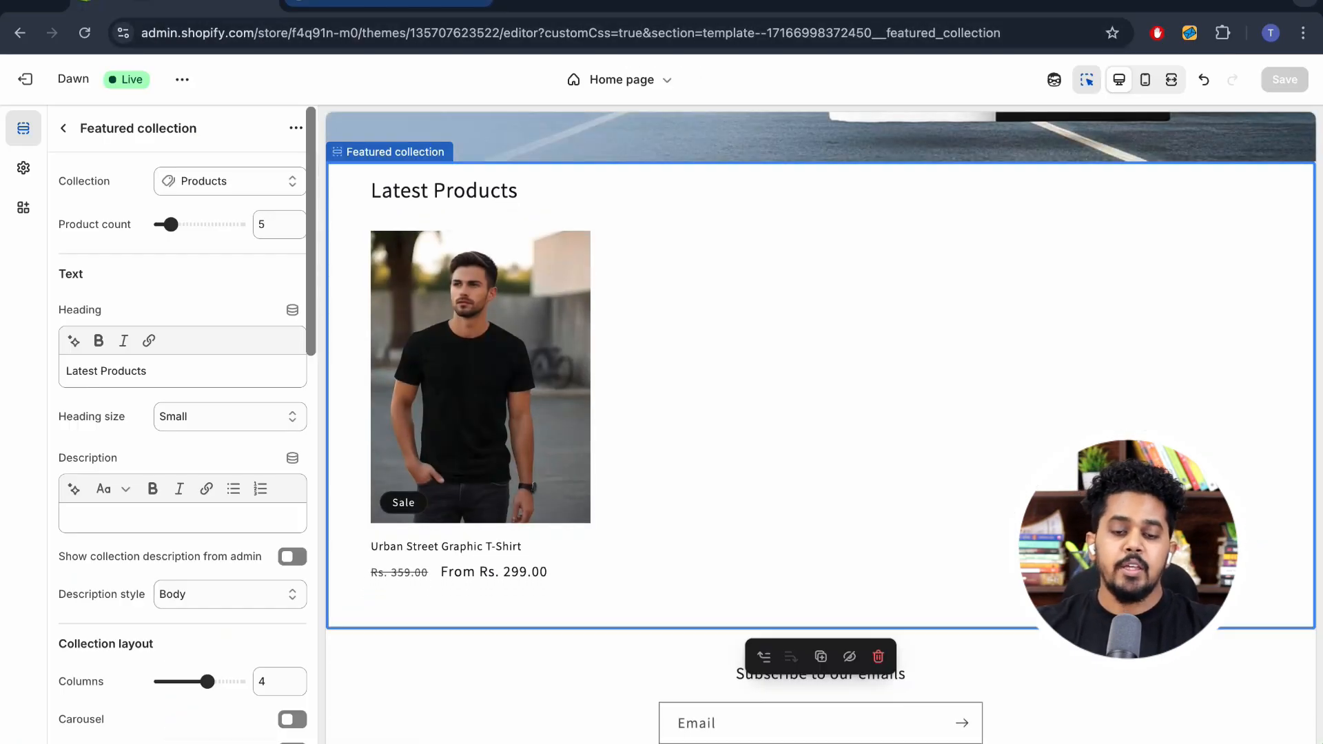
Look over the live storefront's home page from the banner to Latest Products and go back to the theme editor
left_click(388, 2)
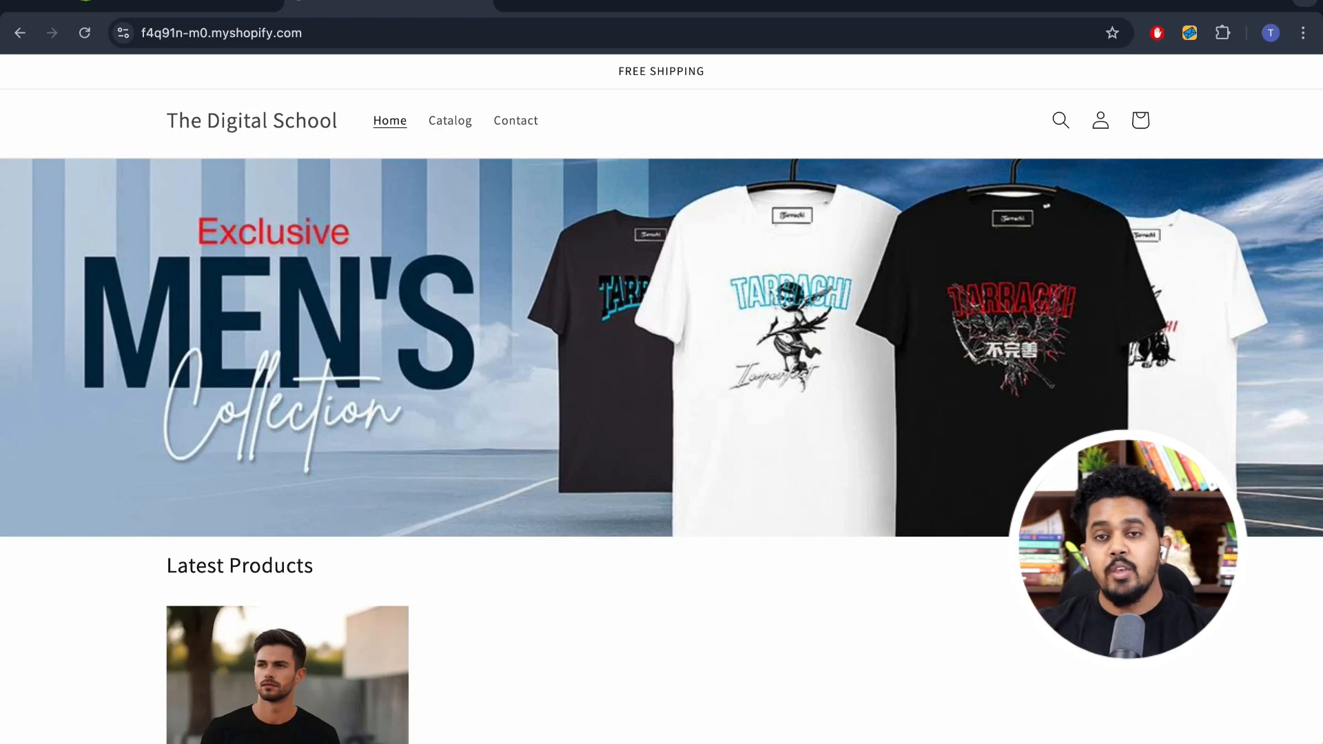
scroll(661, 400, "down", 3)
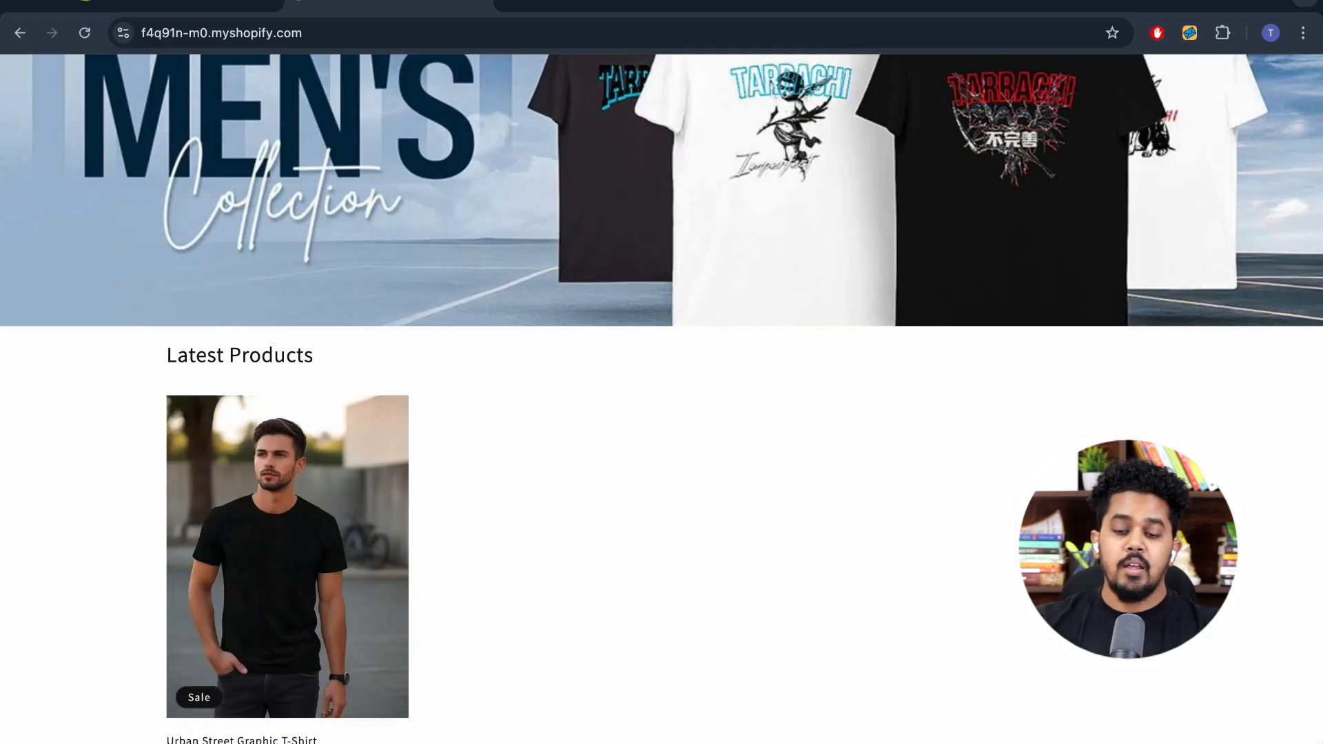
scroll(661, 400, "up", 3)
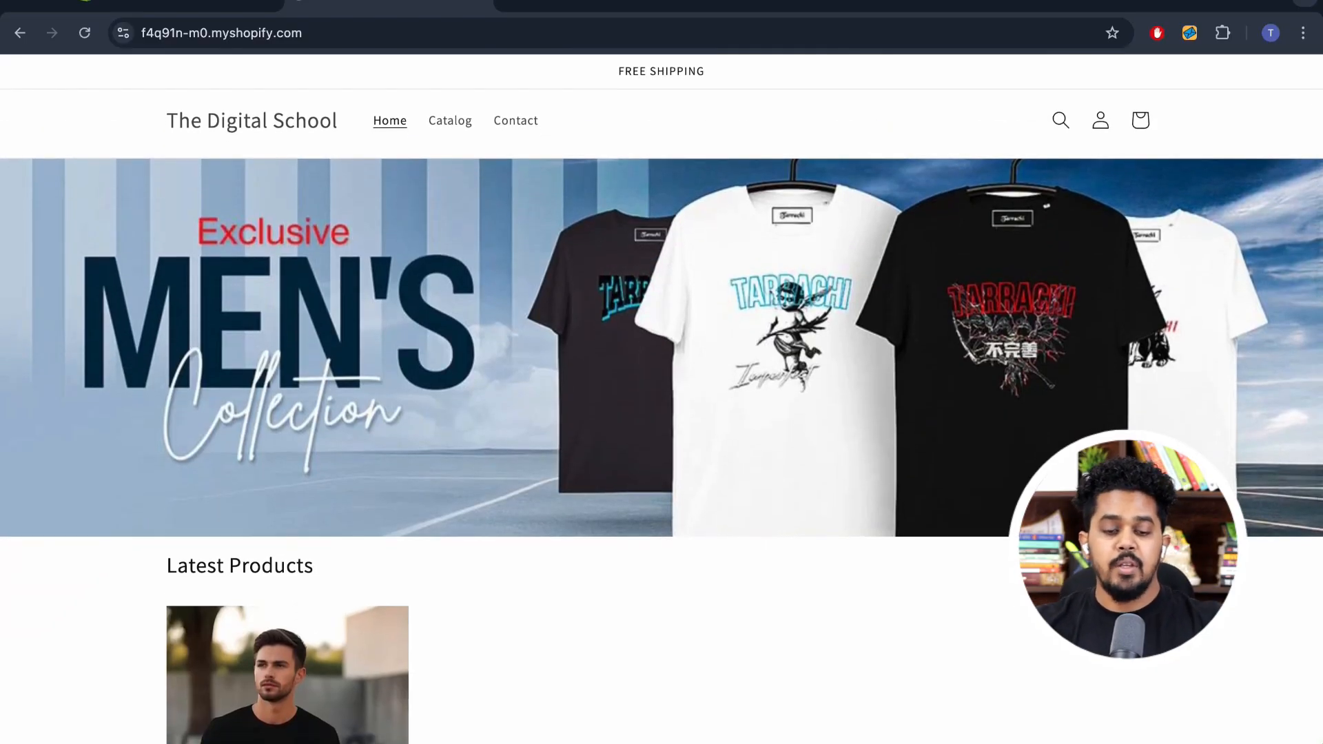
scroll(182, 427, "down", 10)
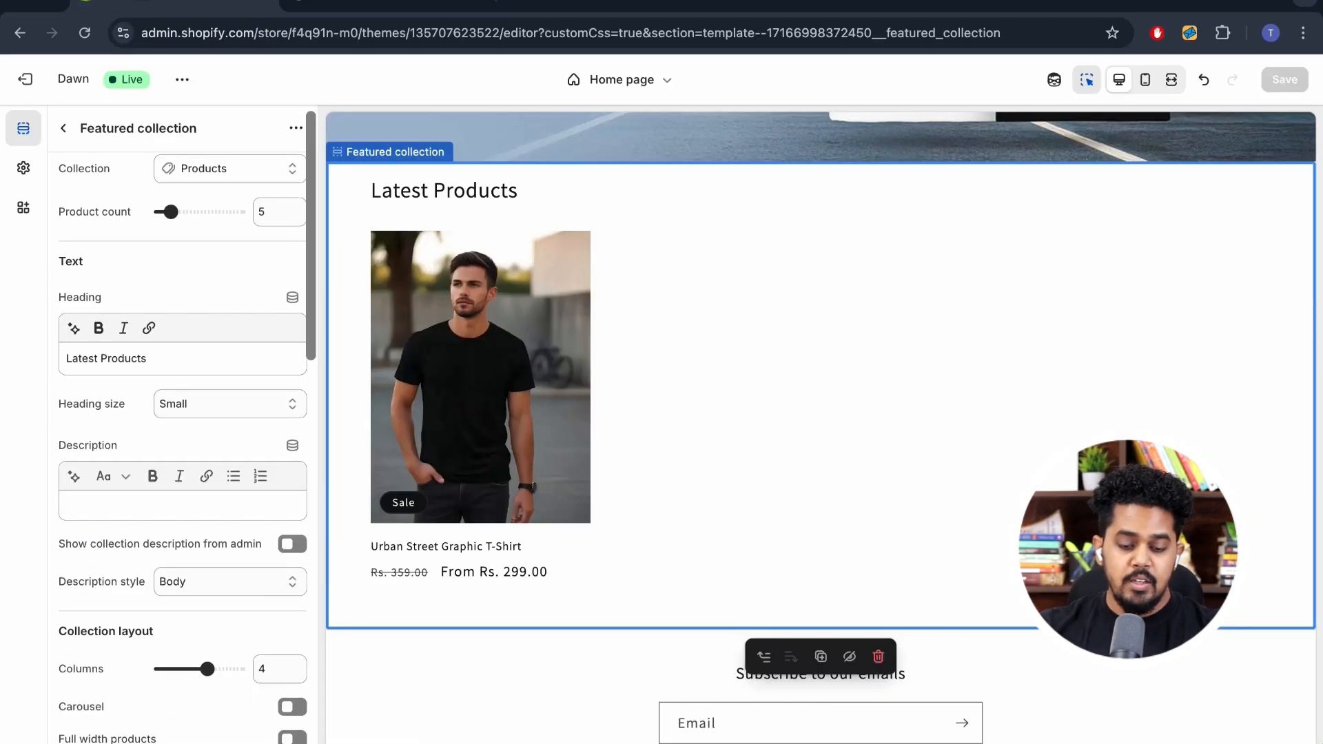
scroll(183, 440, "down", 3)
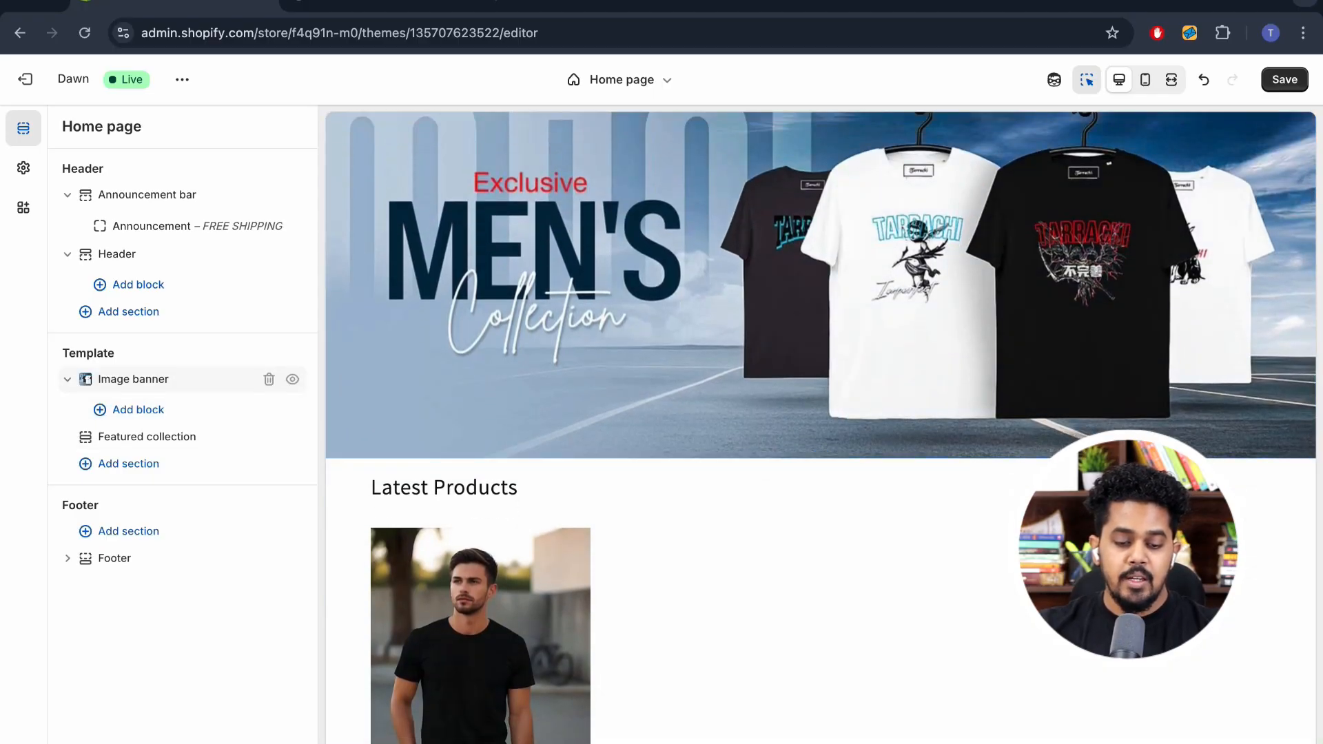
Add a Buttons block to the image banner and remove it again
left_click(138, 409)
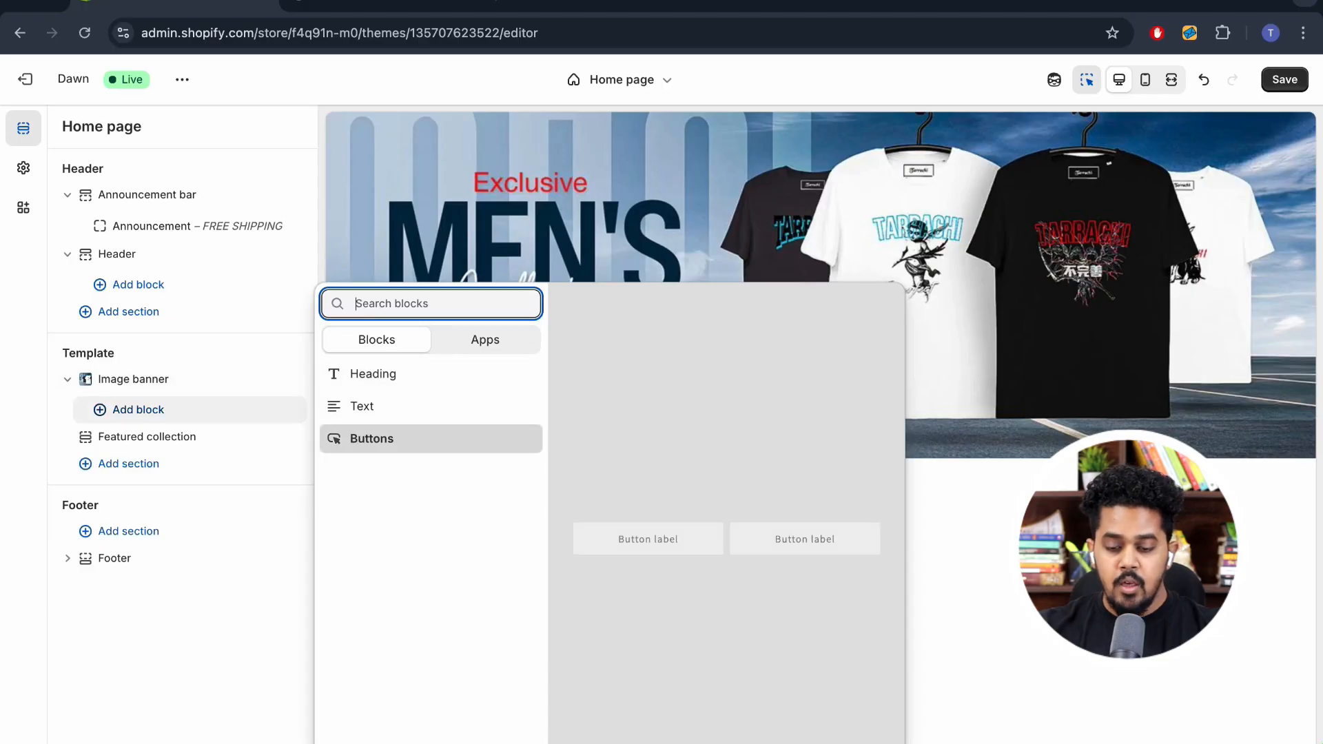
left_click(376, 438)
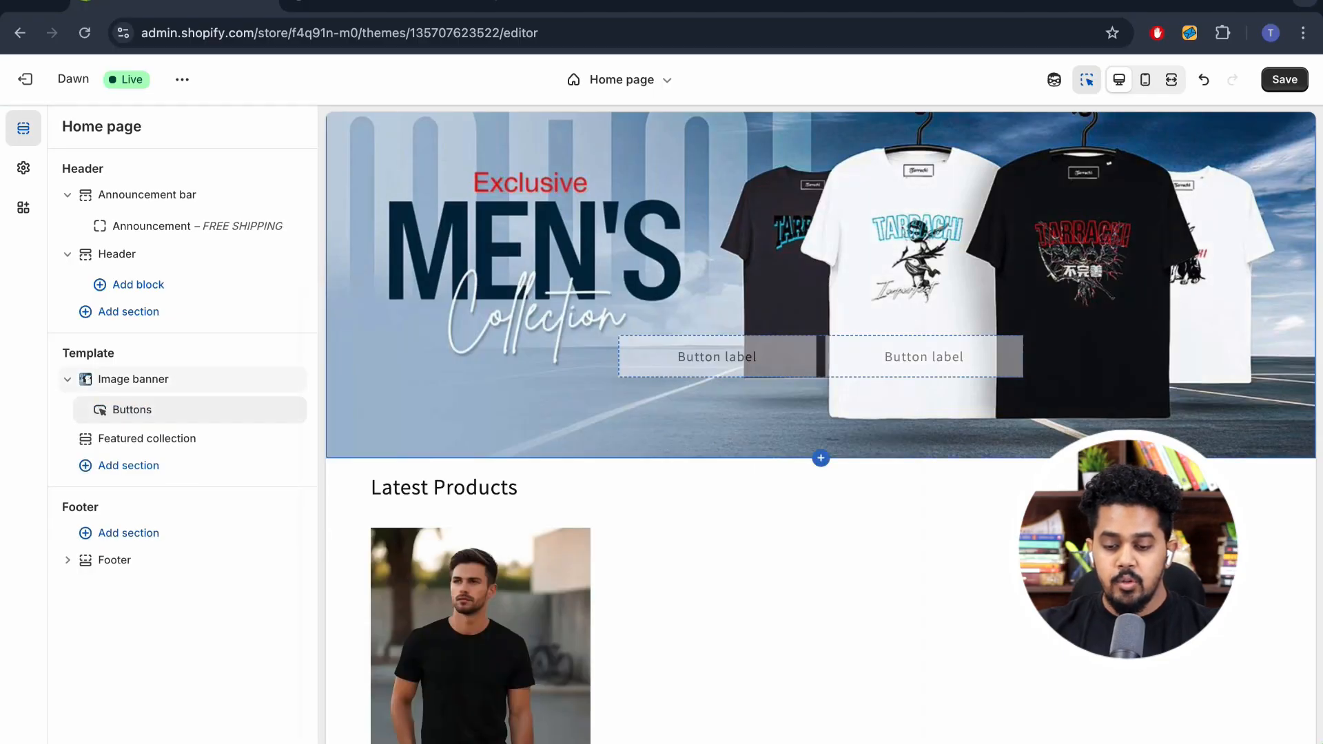
left_click(704, 358)
left_click(878, 404)
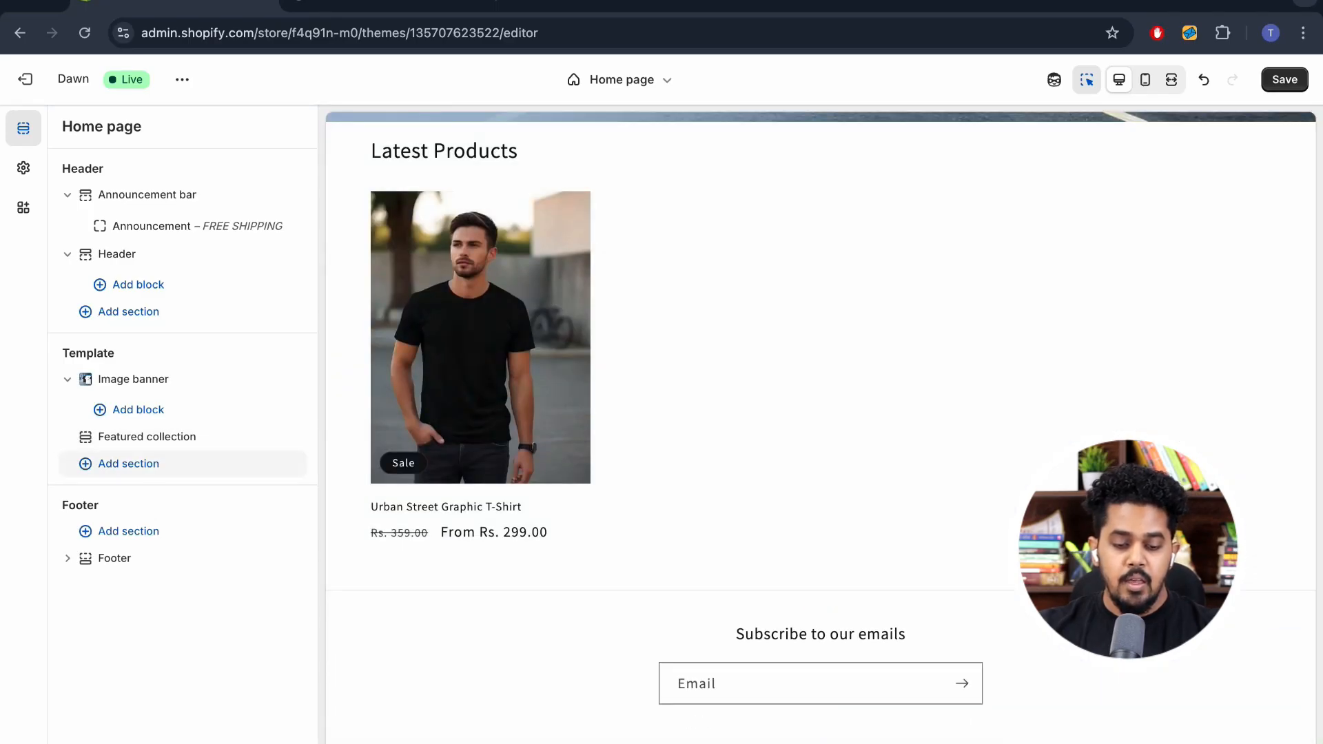
Add an Image with text section to the template below the featured collection and select it in the preview
left_click(141, 460)
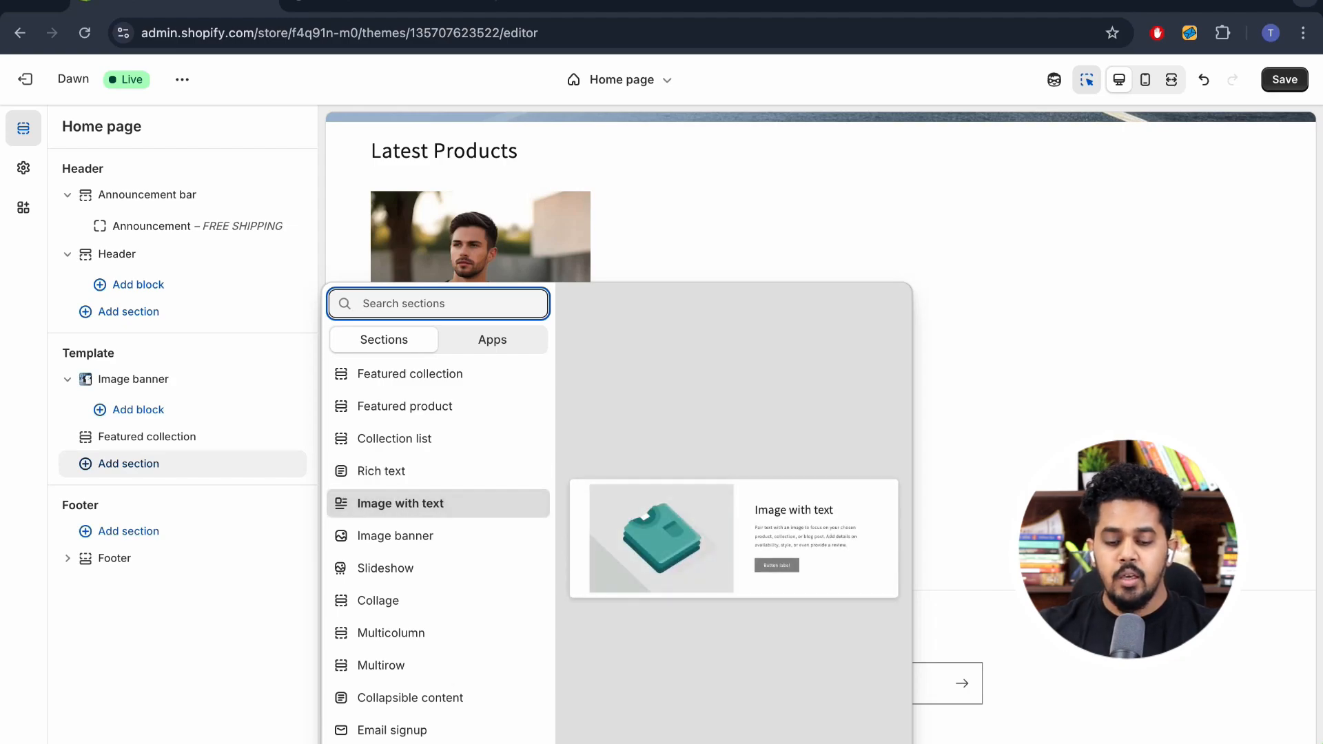
left_click(412, 503)
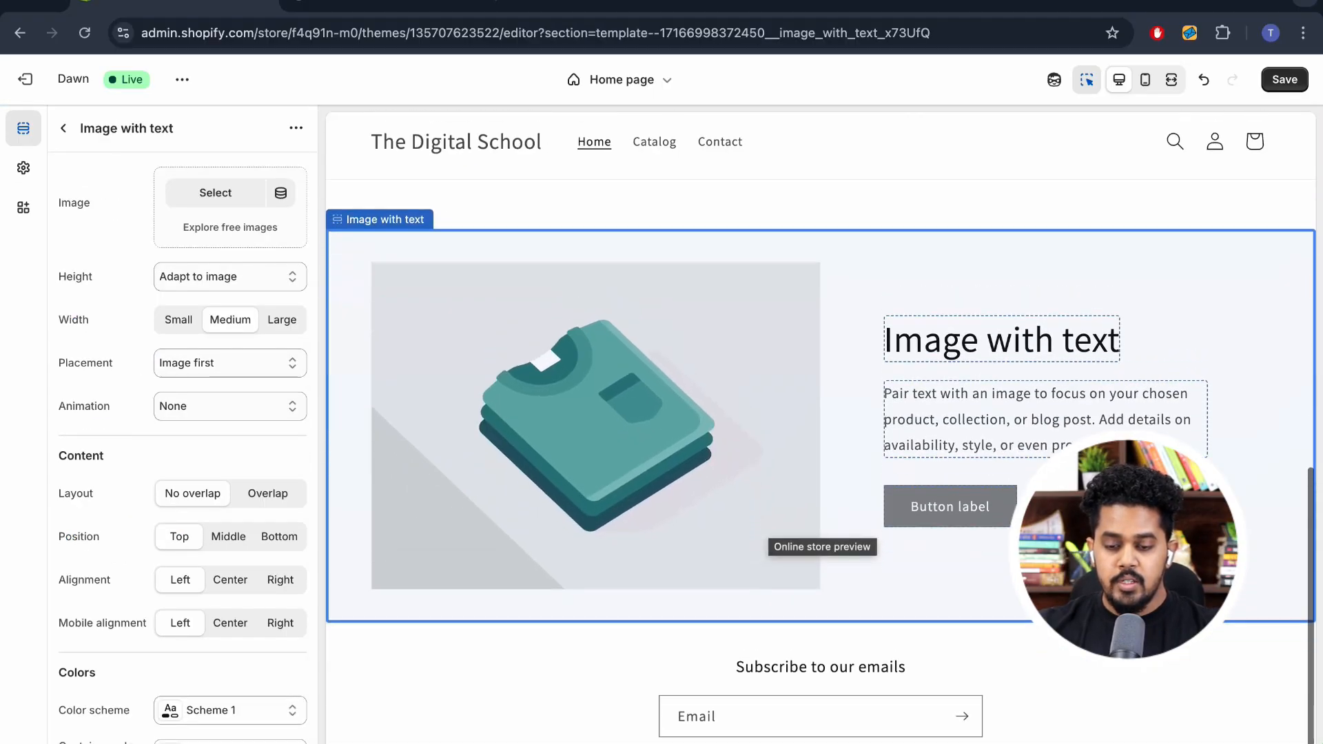
scroll(766, 529, "up", 1)
left_click(767, 231)
scroll(766, 276, "down", 2)
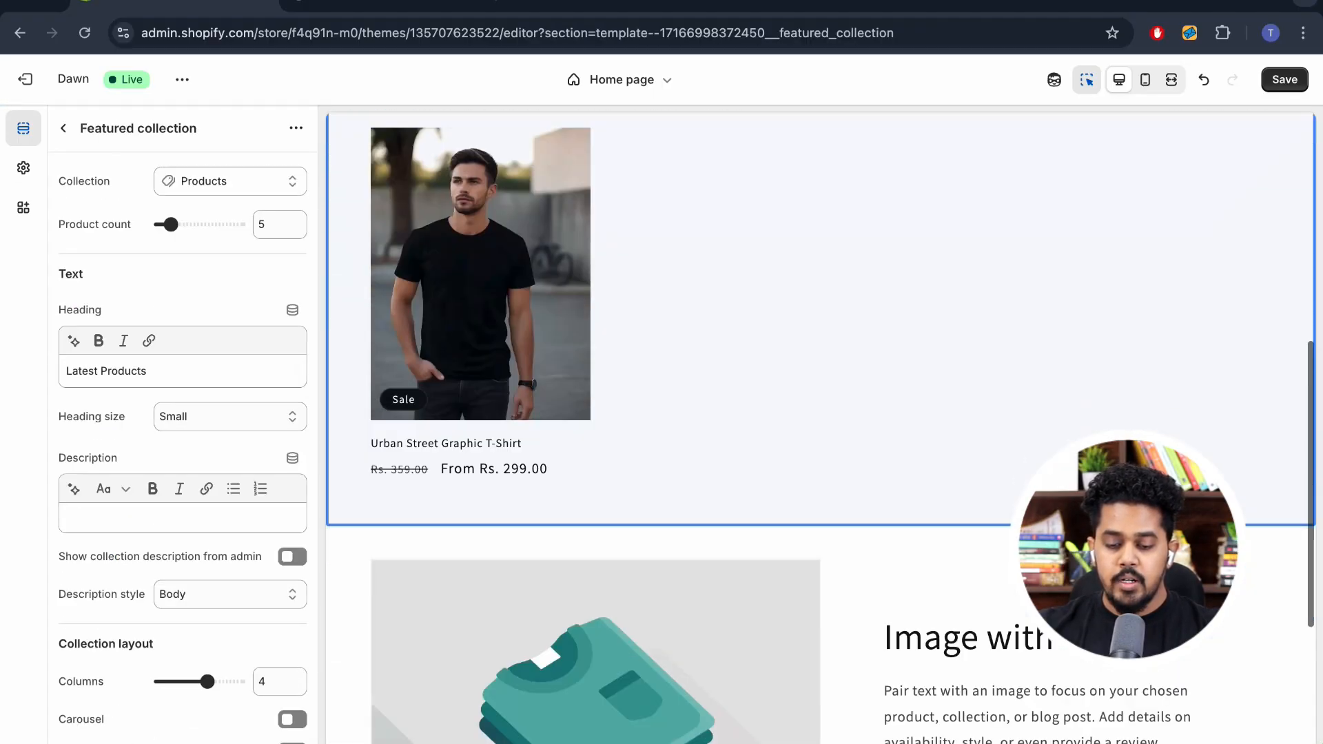
scroll(766, 344, "down", 4)
left_click(766, 372)
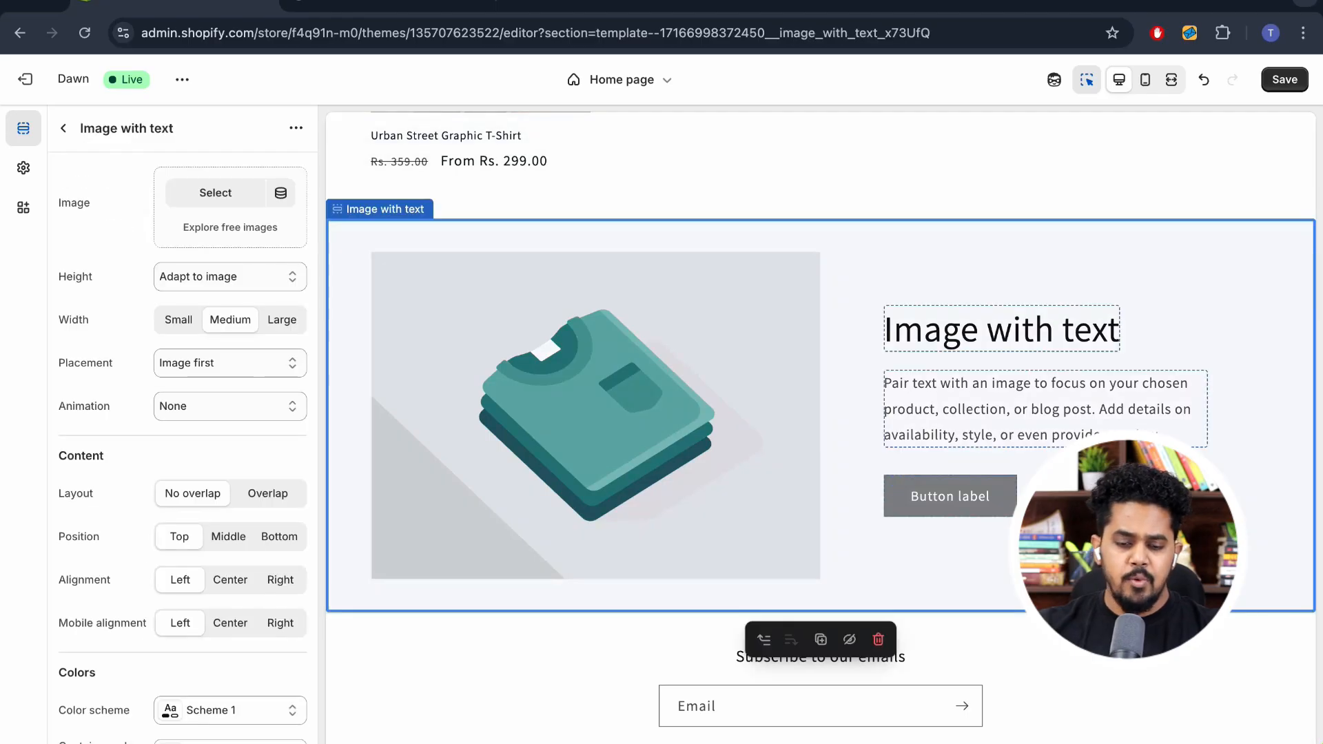
Set the Image with text section's image to the library photo of a standing man in a black T-shirt
left_click(215, 192)
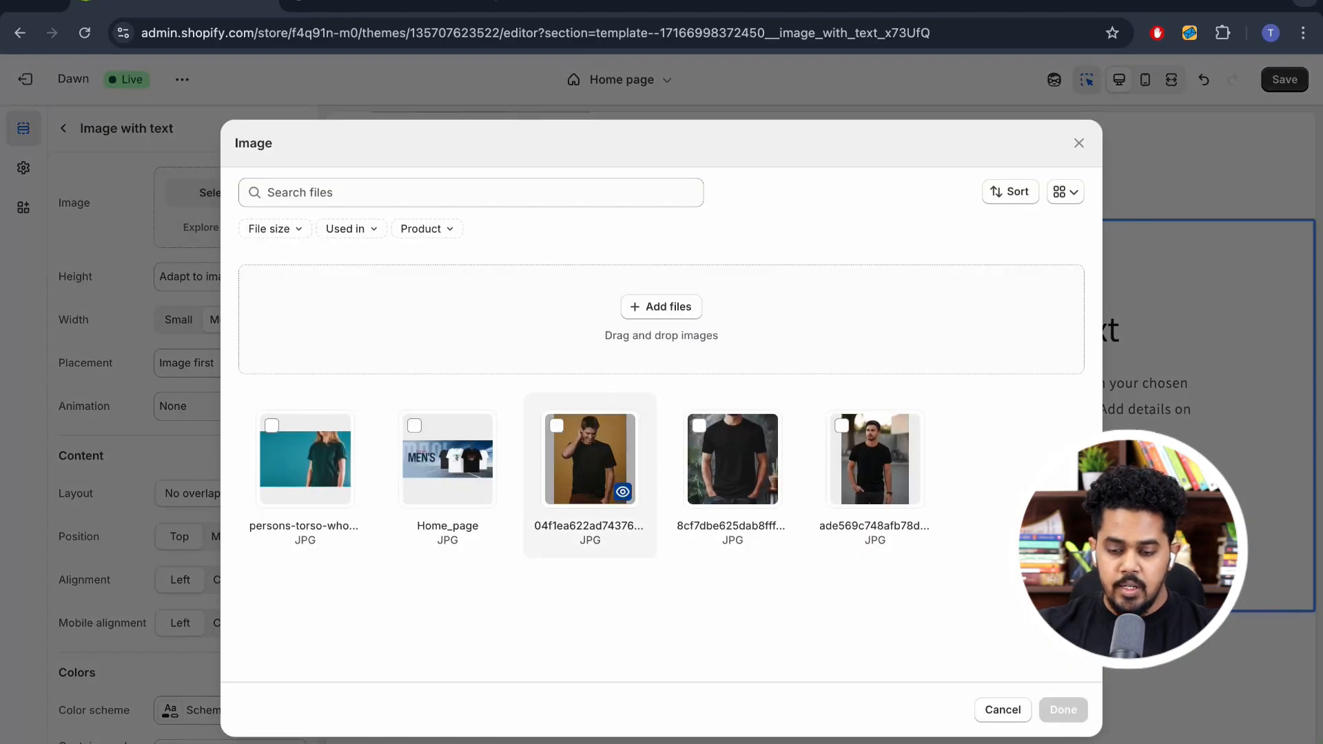
left_click(875, 459)
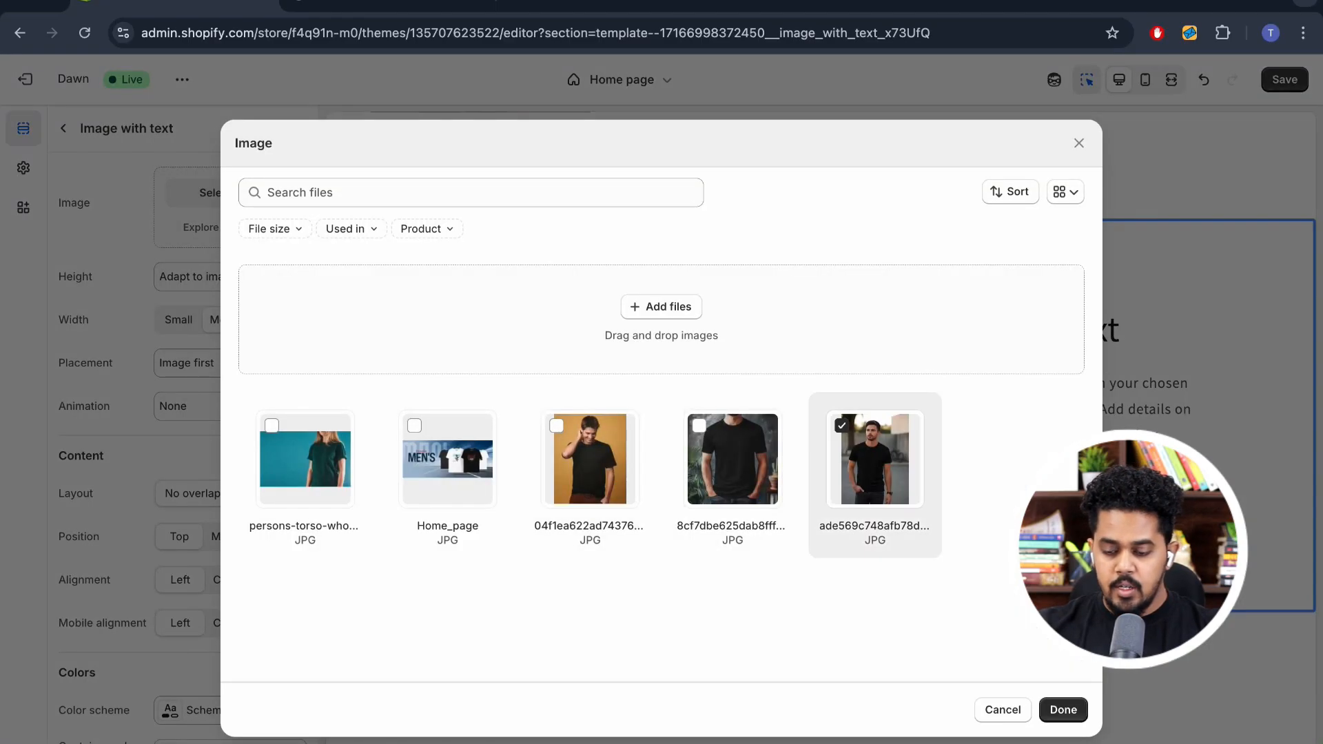
left_click(1063, 710)
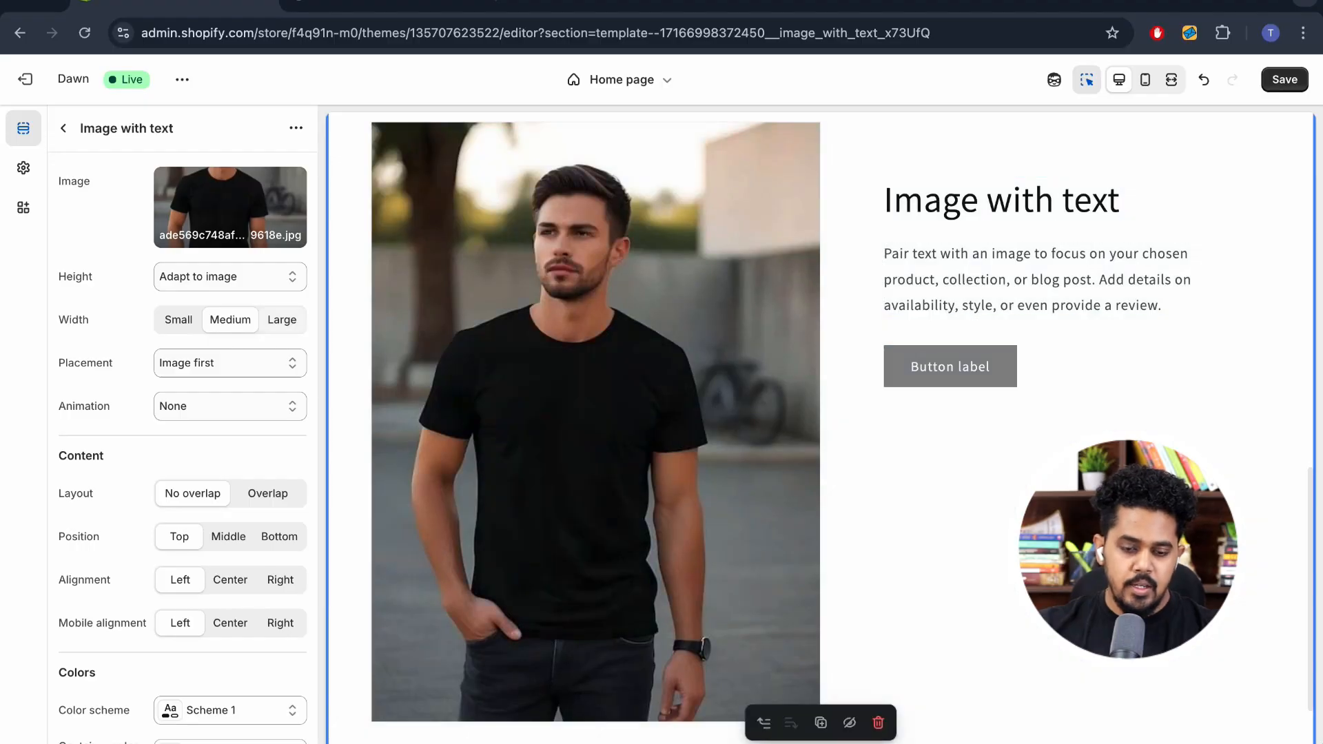
Search the free images for "tshirt" and try to use the photo of the seated man in a white T-shirt
left_click(231, 207)
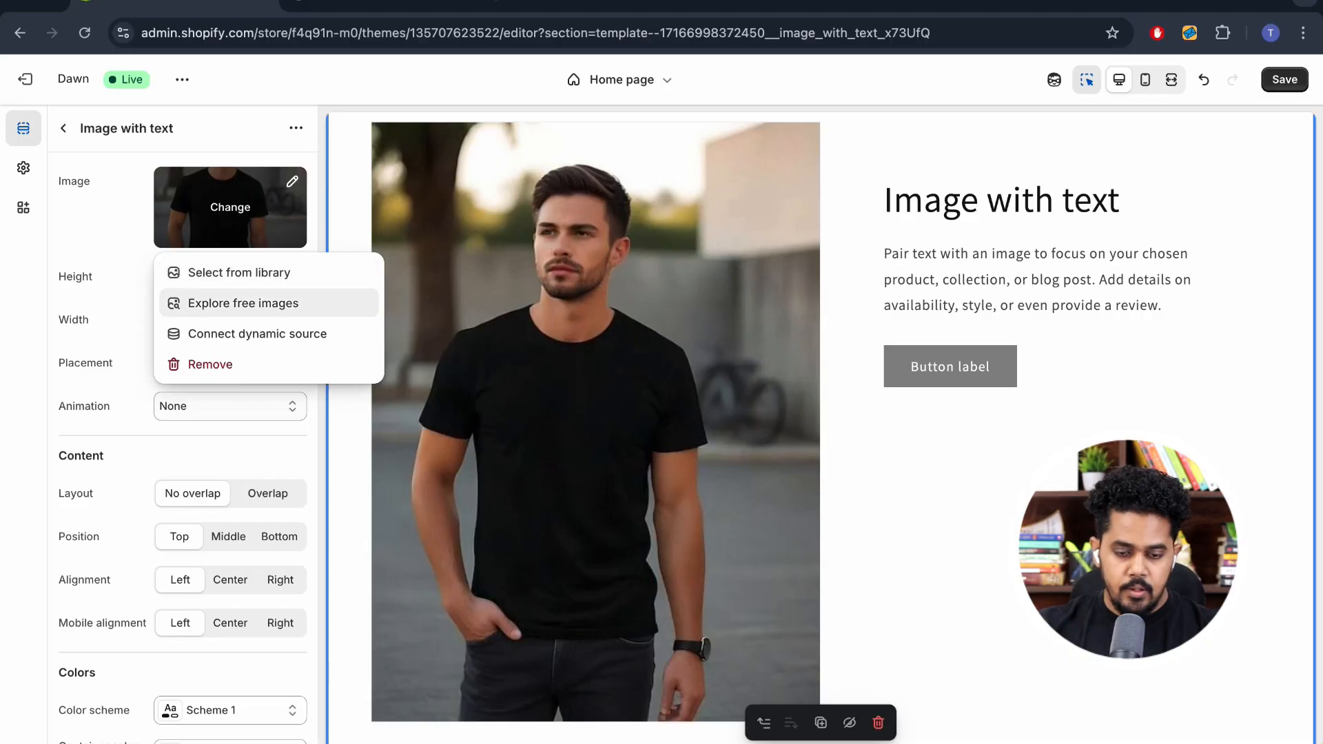
left_click(244, 303)
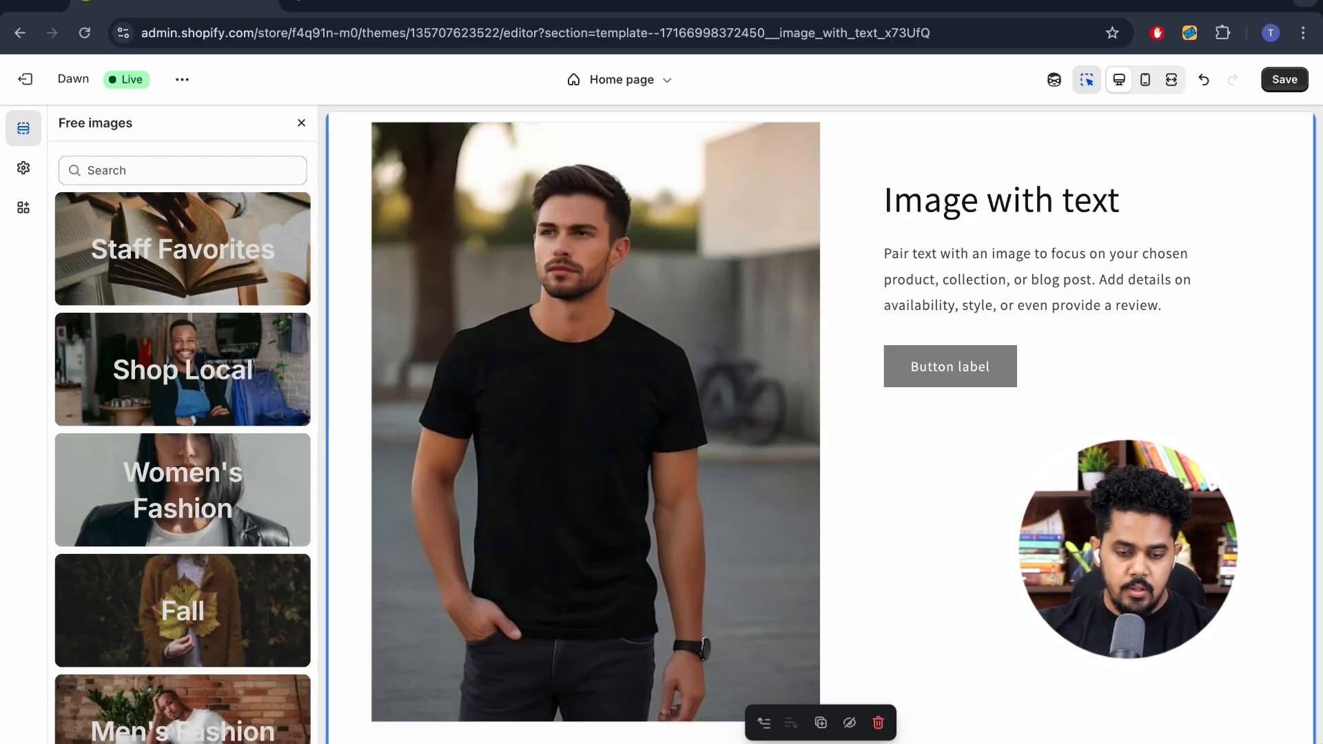
left_click(183, 170)
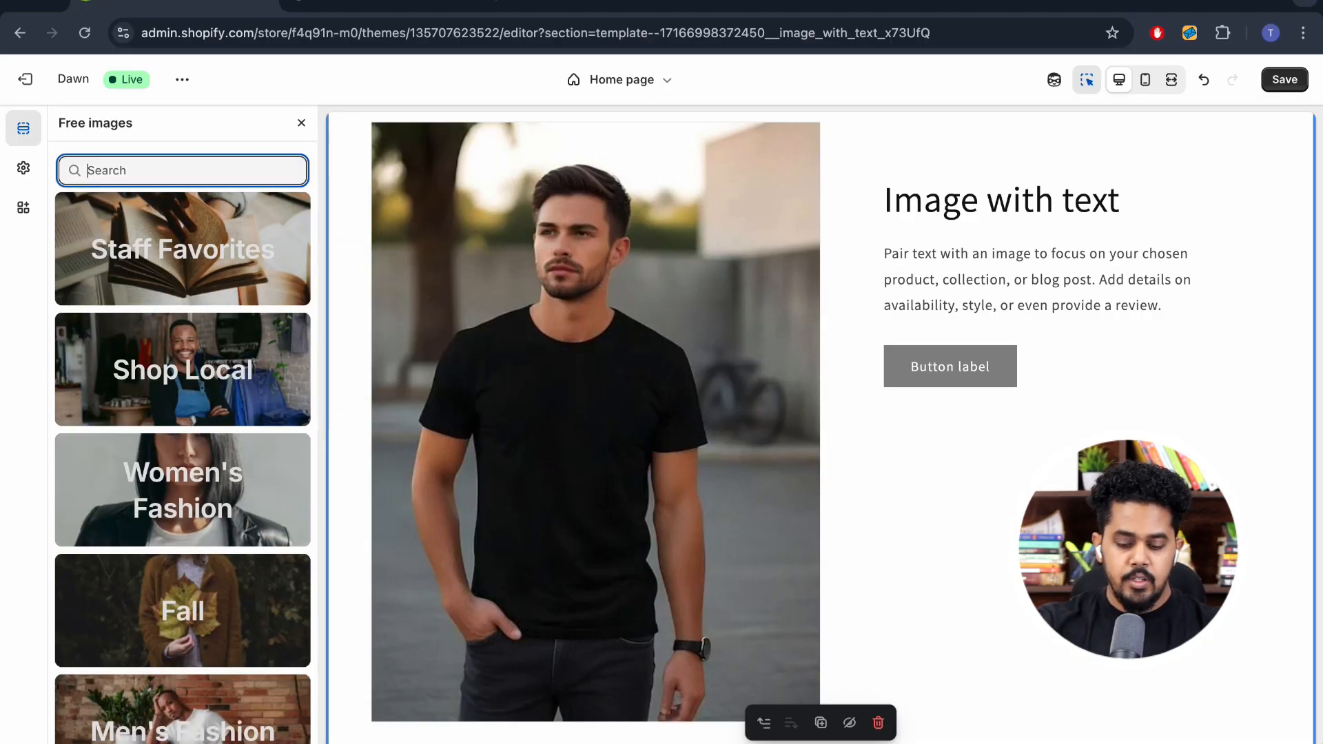
type("tshirt")
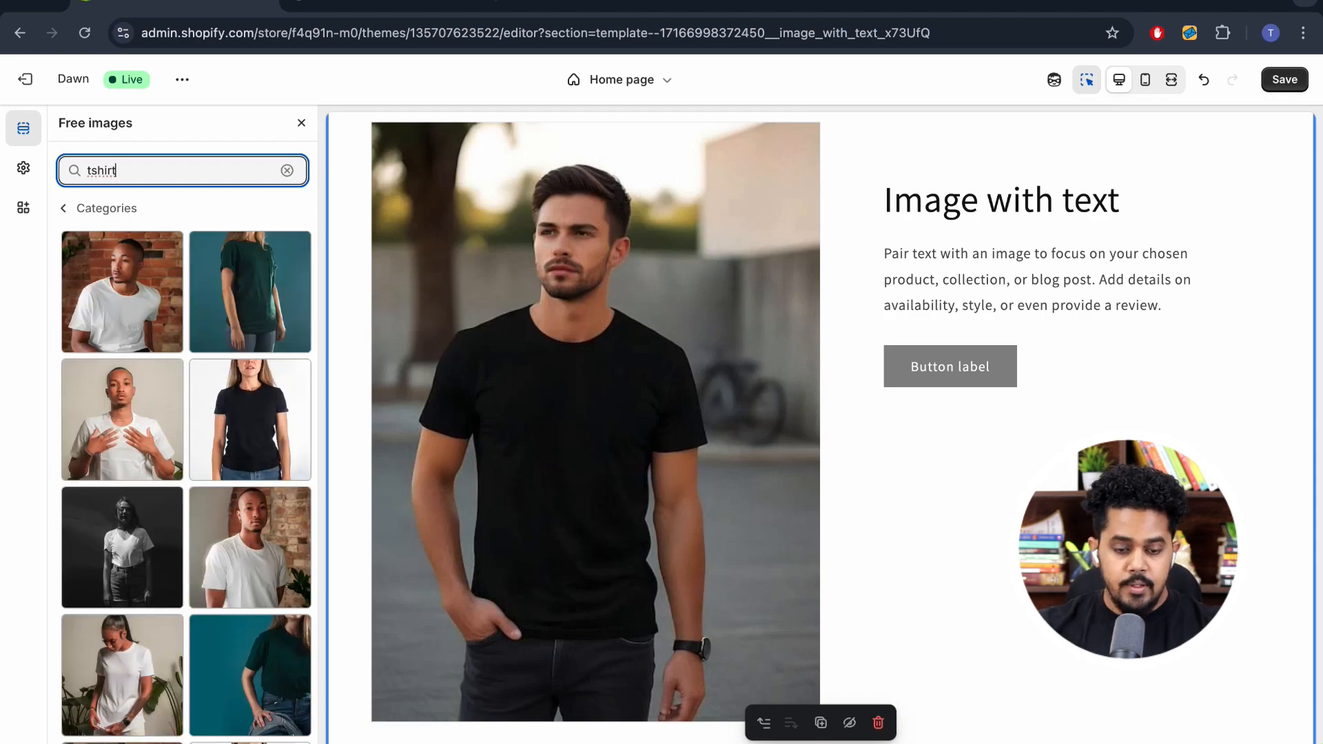
scroll(186, 434, "down", 4)
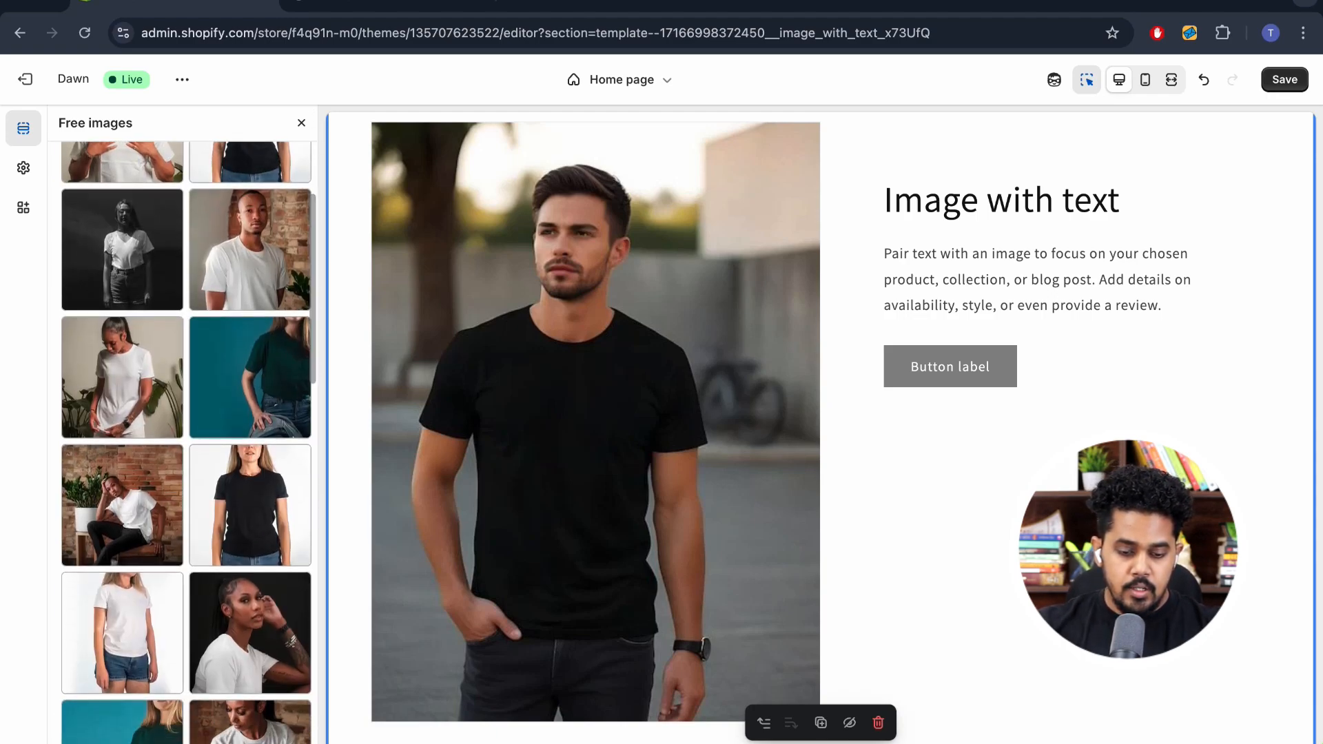
left_click(122, 505)
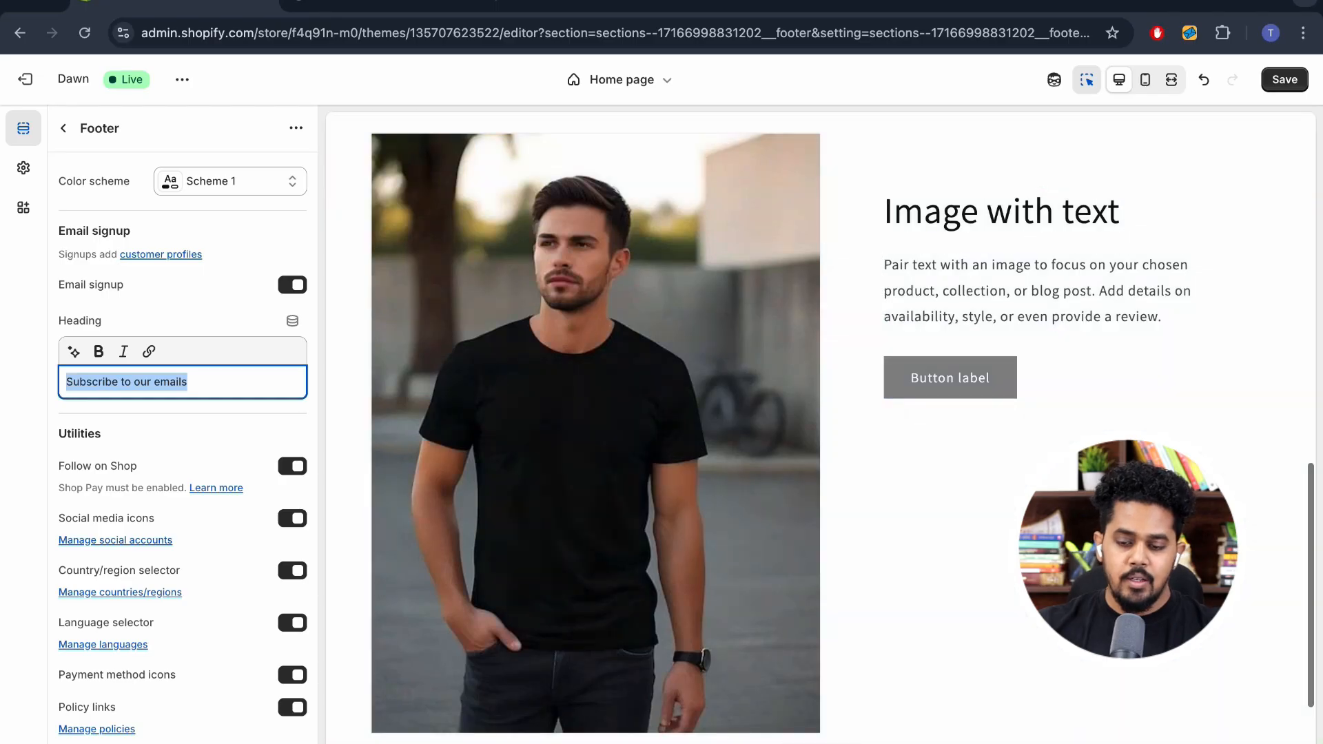
Replace the Image with text section's image with the free "tshirt" photo of a man seated by a brick wall, and save the theme
left_click(595, 413)
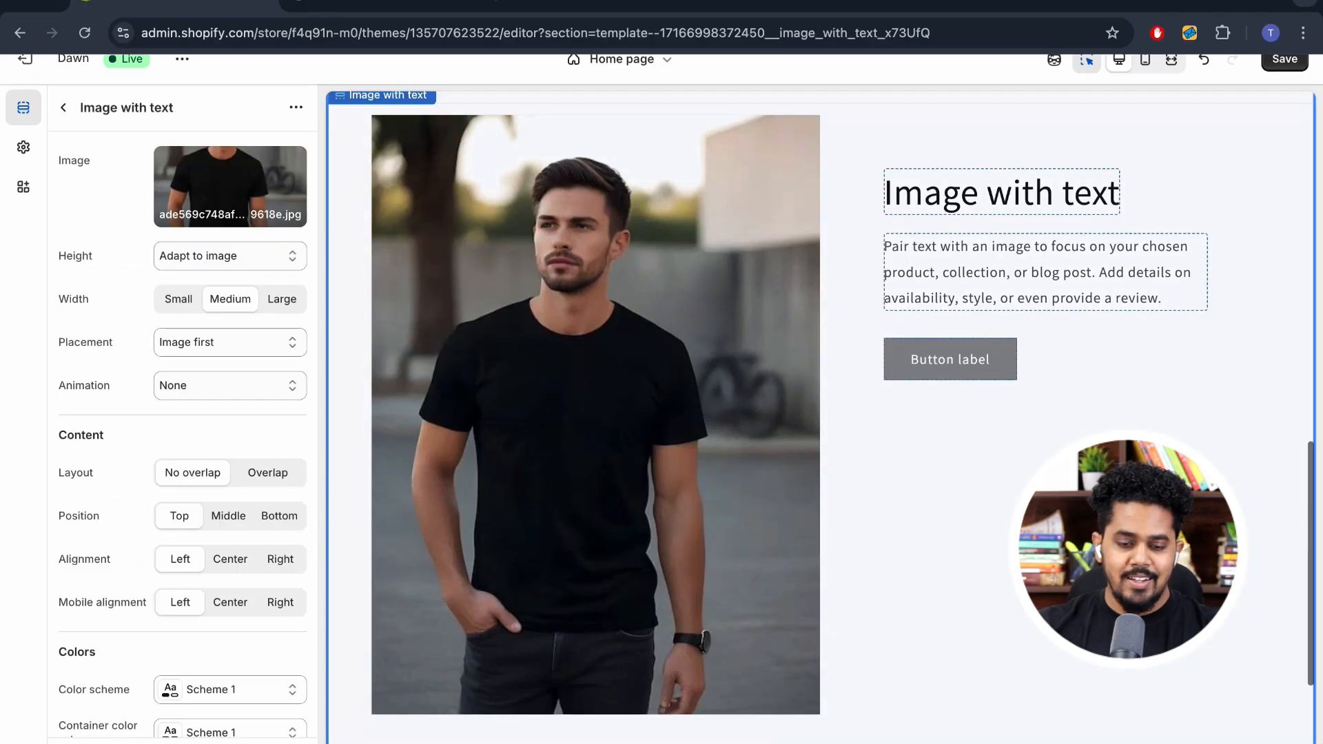
left_click(230, 207)
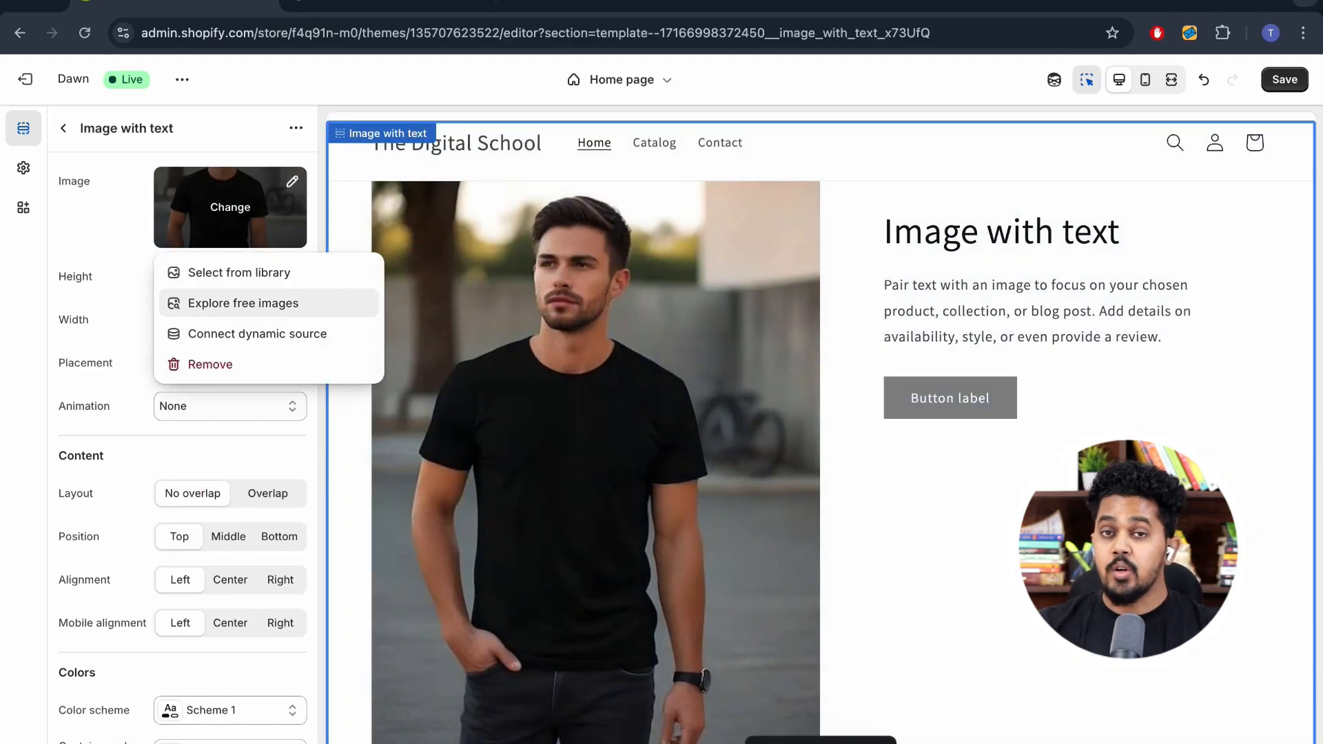
left_click(243, 303)
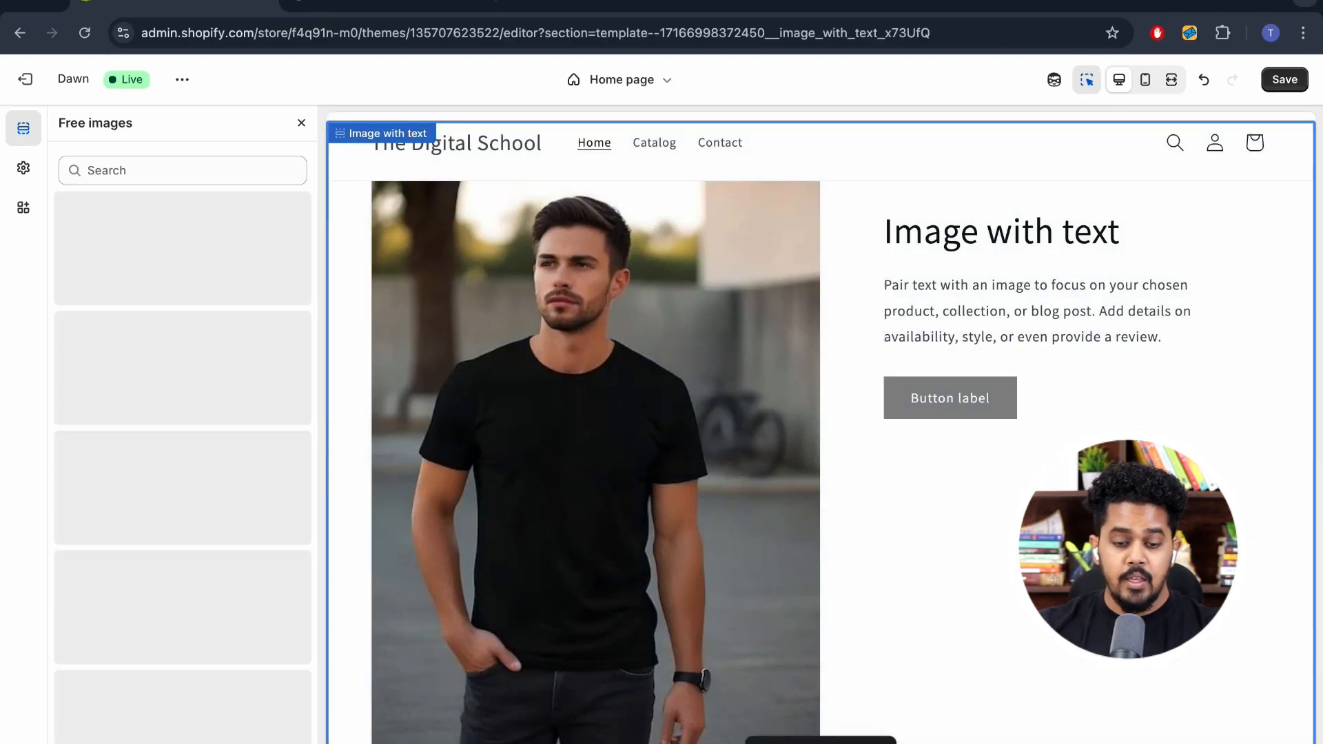
type("tshirt")
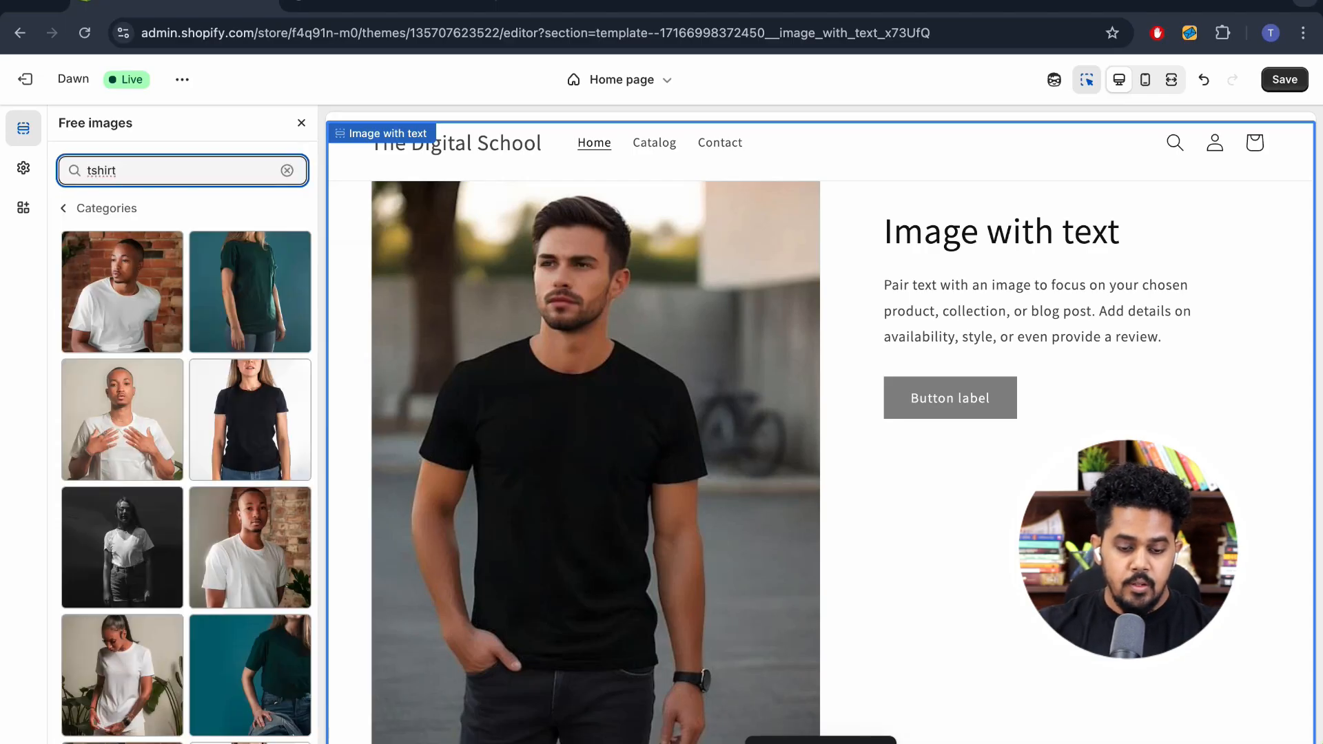
scroll(183, 448, "down", 4)
left_click(122, 529)
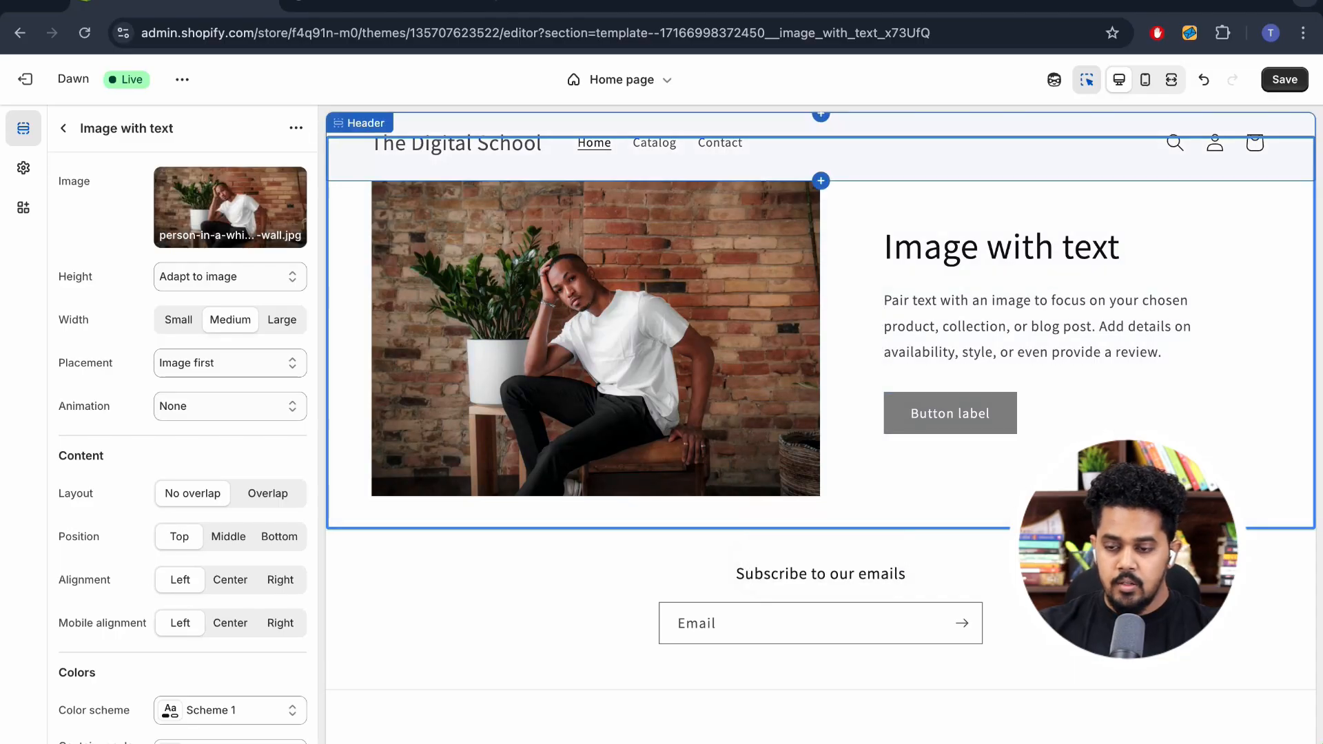
left_click(1284, 79)
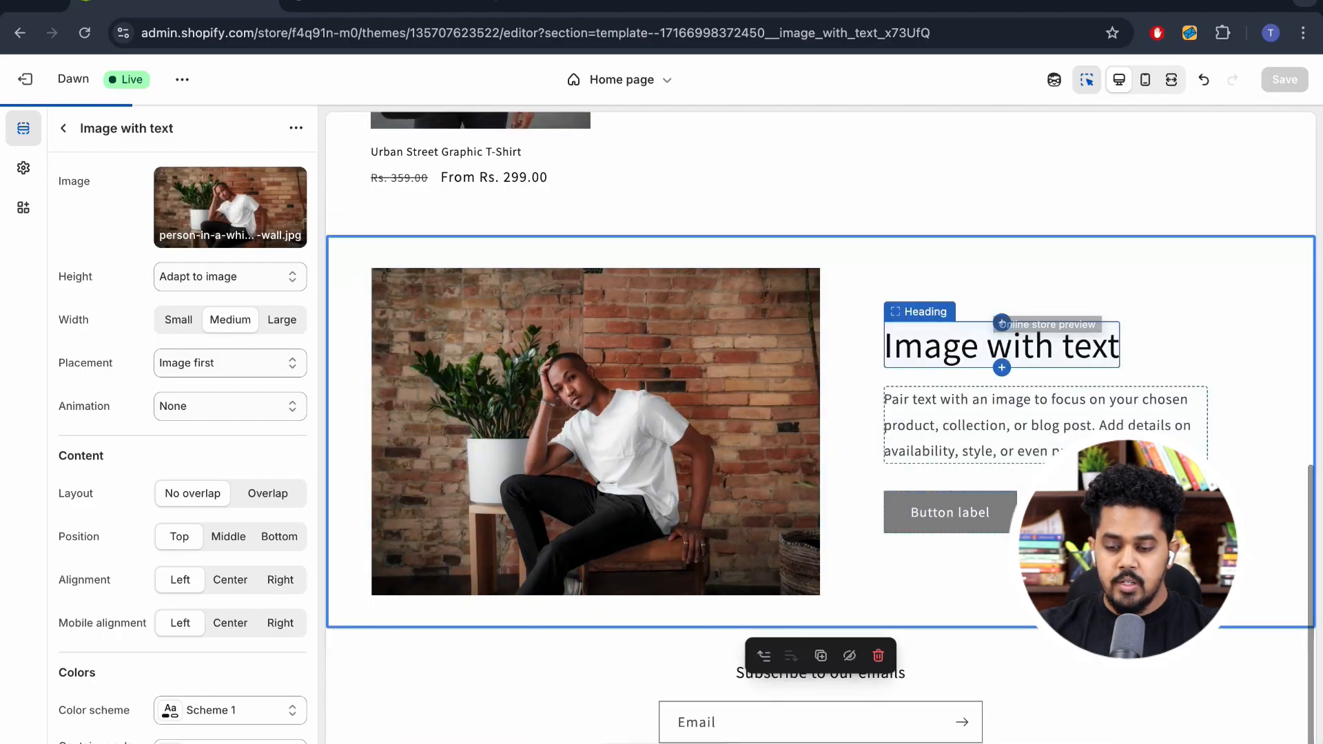
Change the Image with text section's heading to "New Tshirt for Men"
left_click(999, 341)
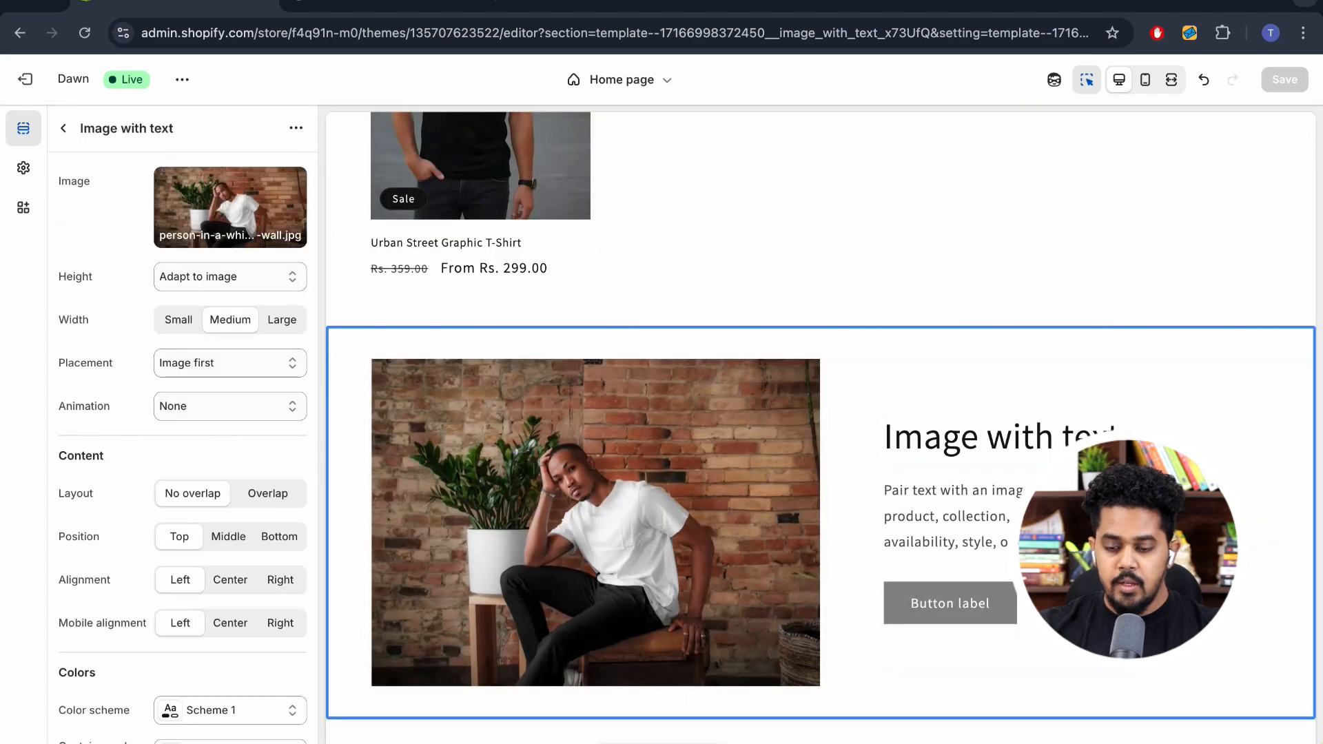
left_click(992, 437)
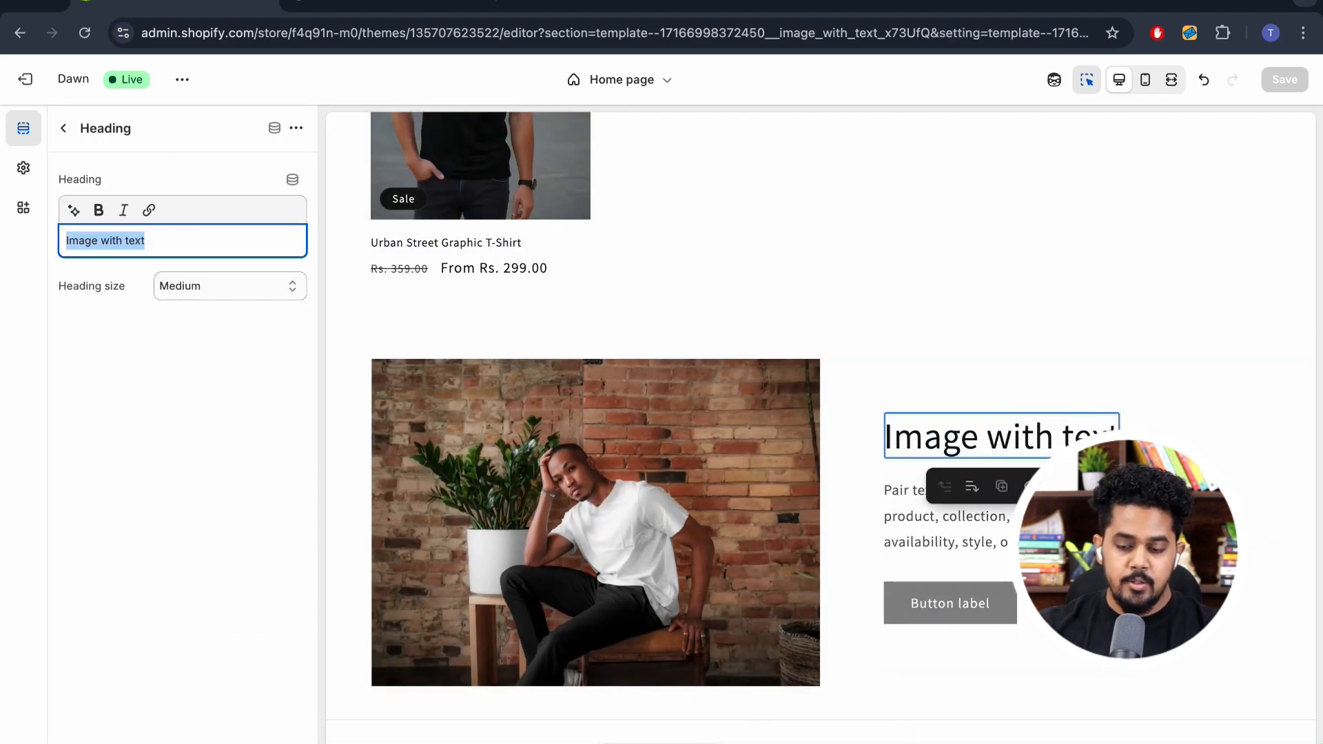
type("New T")
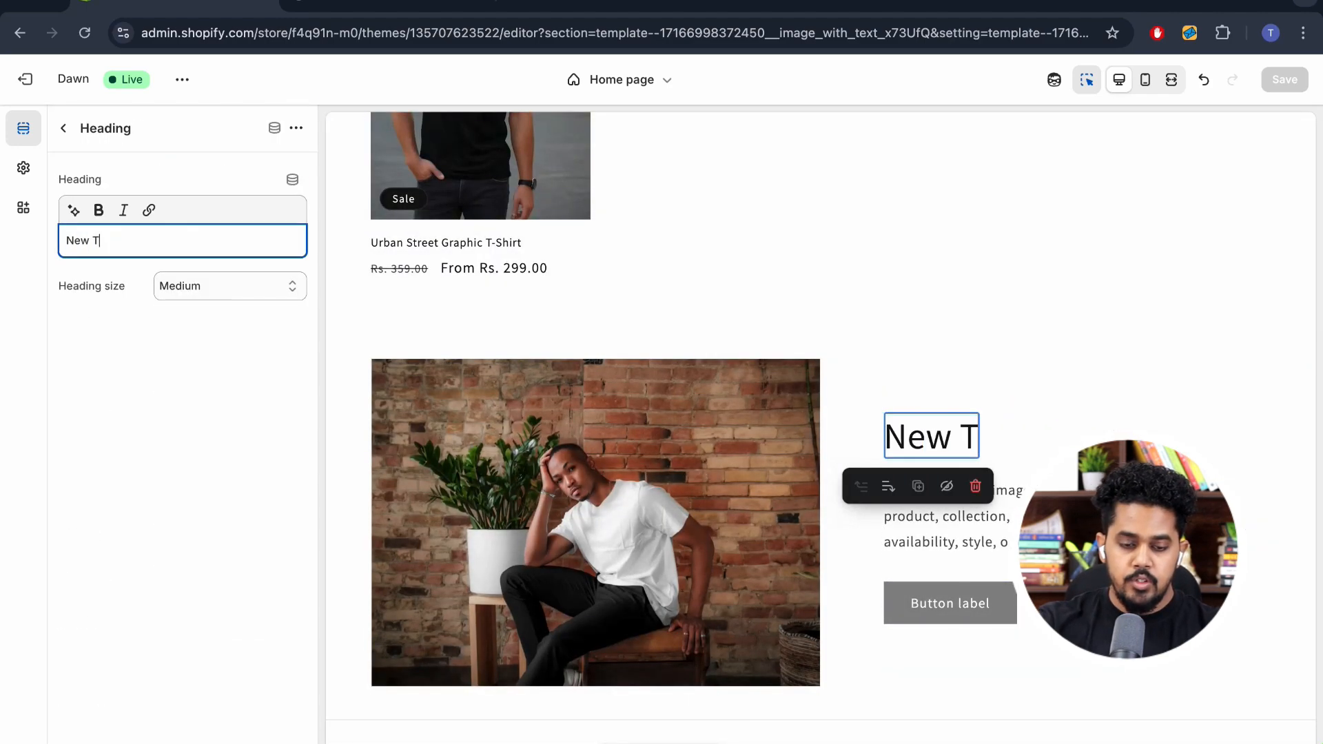
type("shirt for Me")
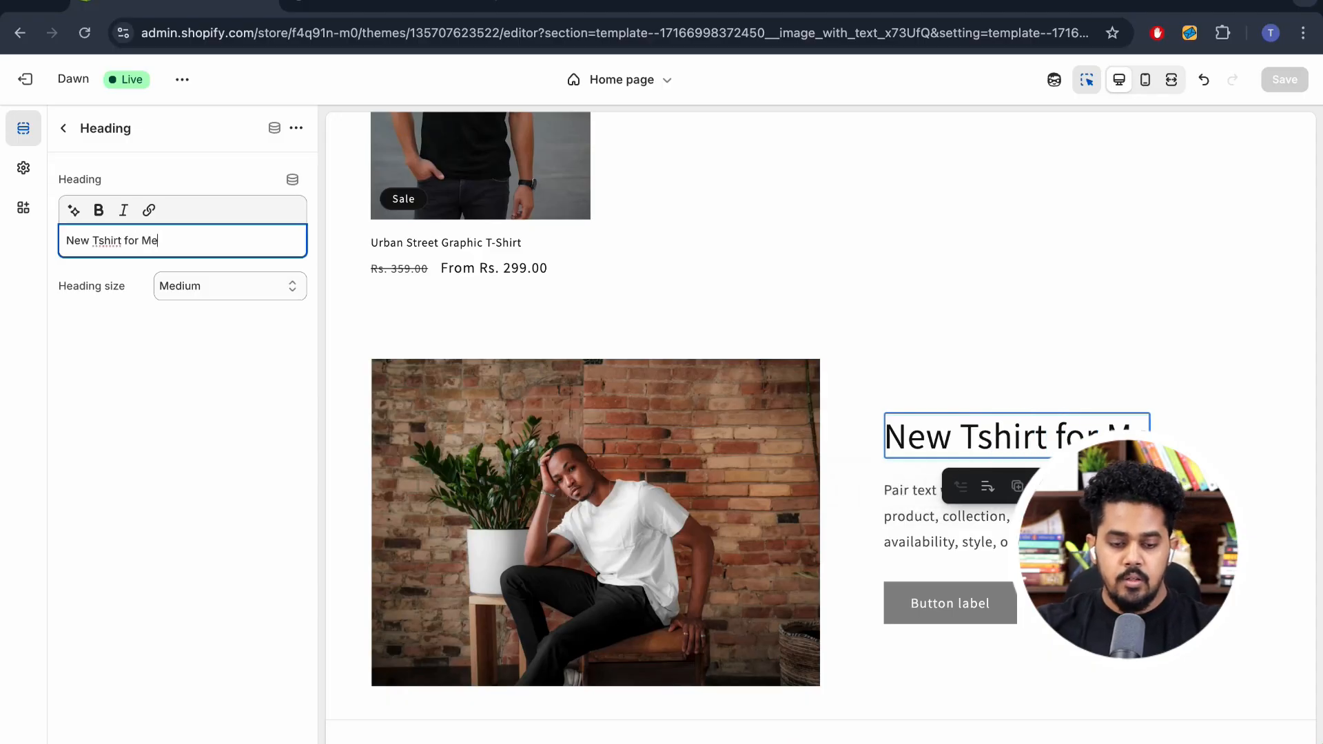
type("n")
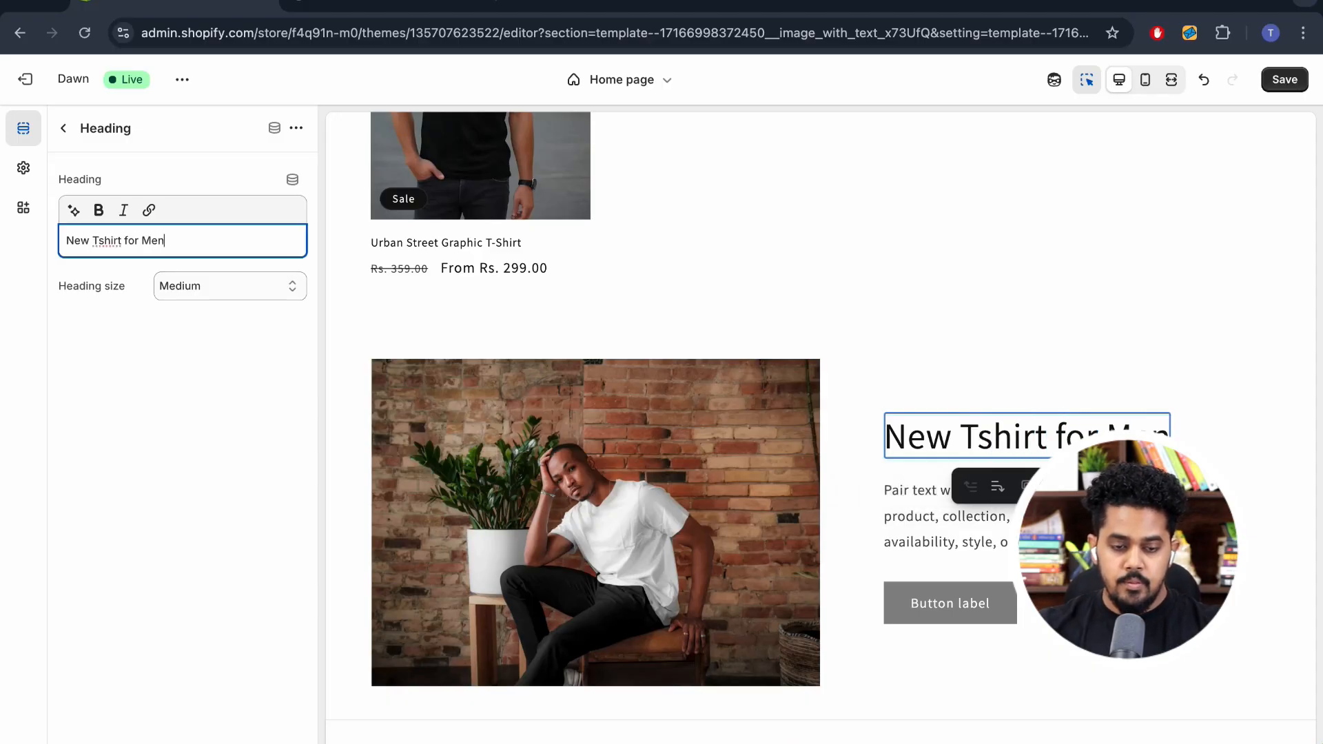
Set the label of the Image with text section's button to "Buy Now"
left_click(64, 128)
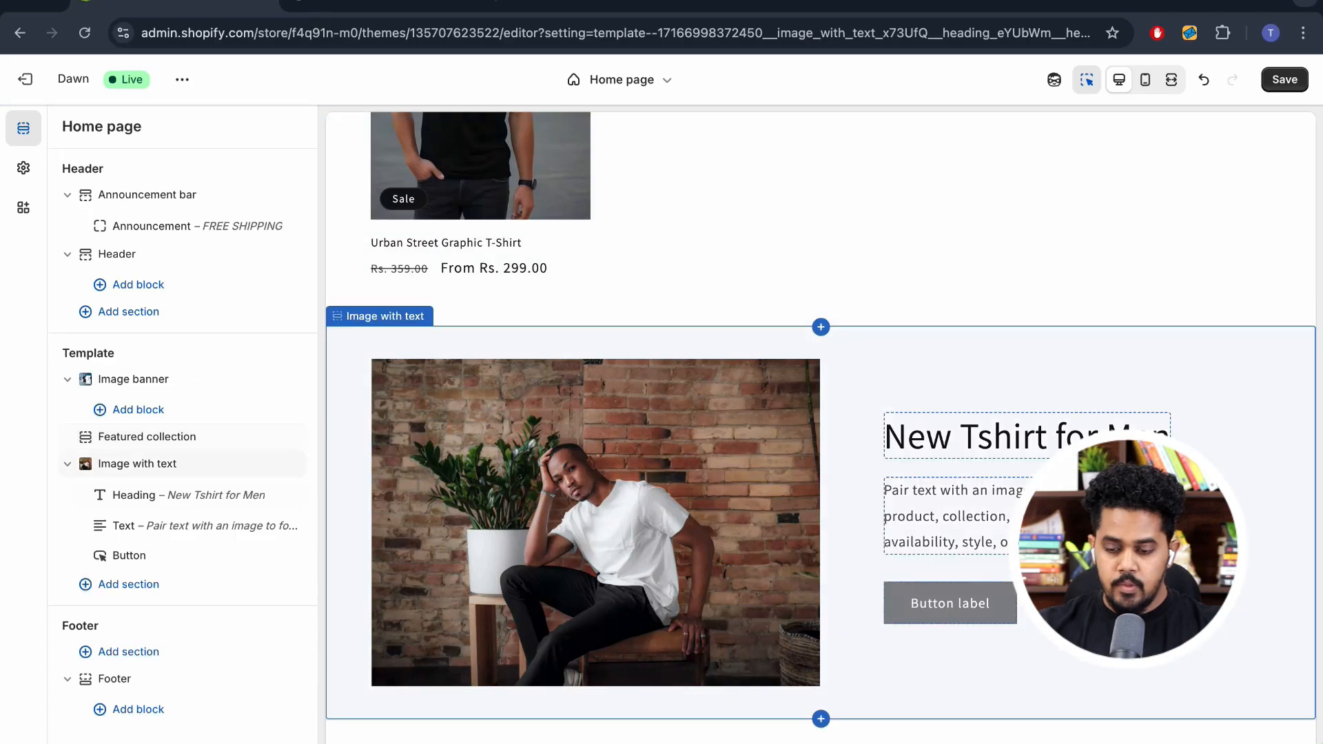
left_click(128, 555)
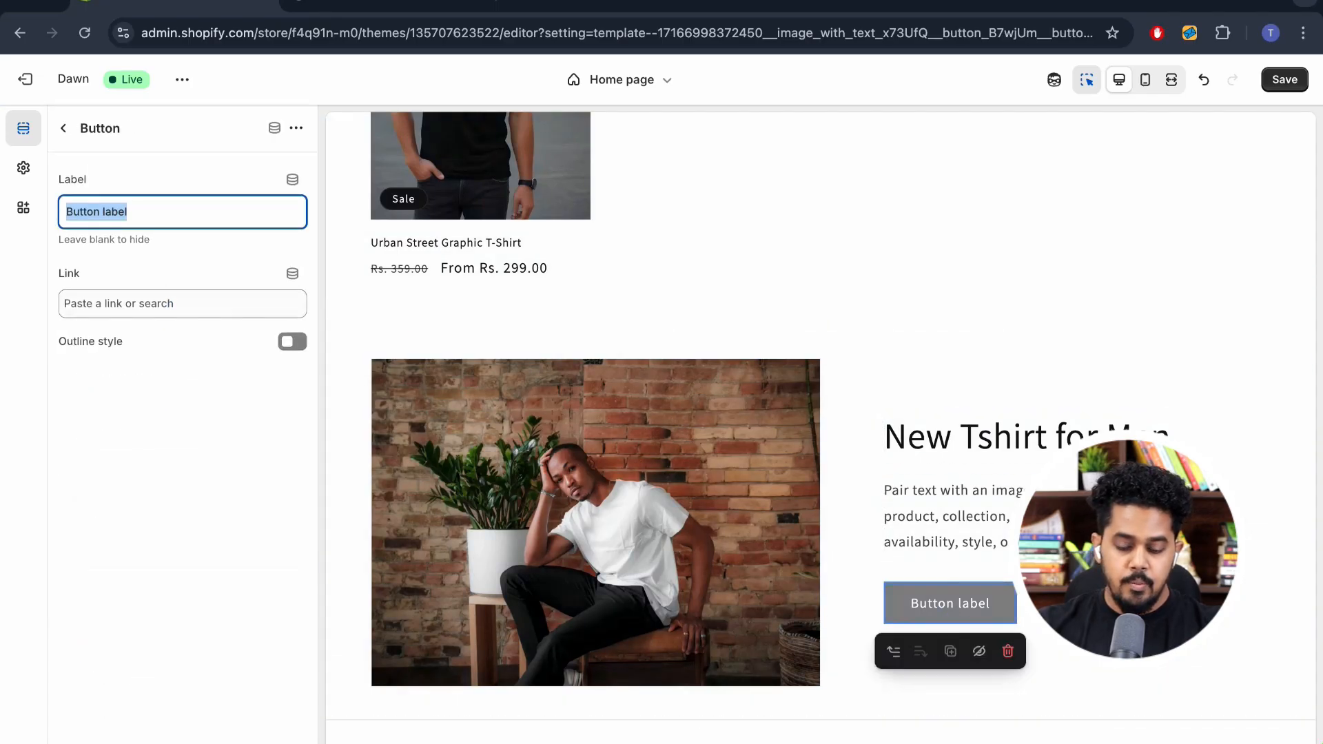
type("Bl")
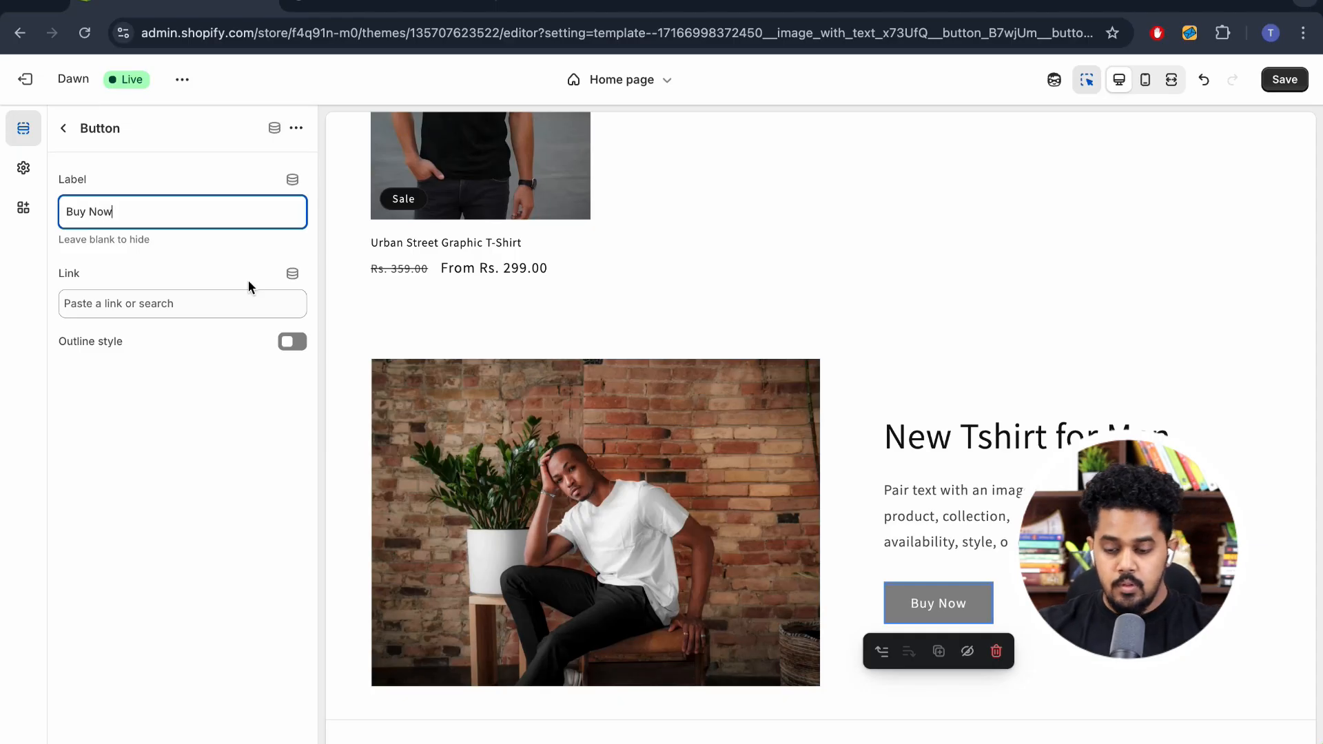
Reorder the Image with text section so its Text block comes before the Heading block, and save the theme
left_click(1285, 79)
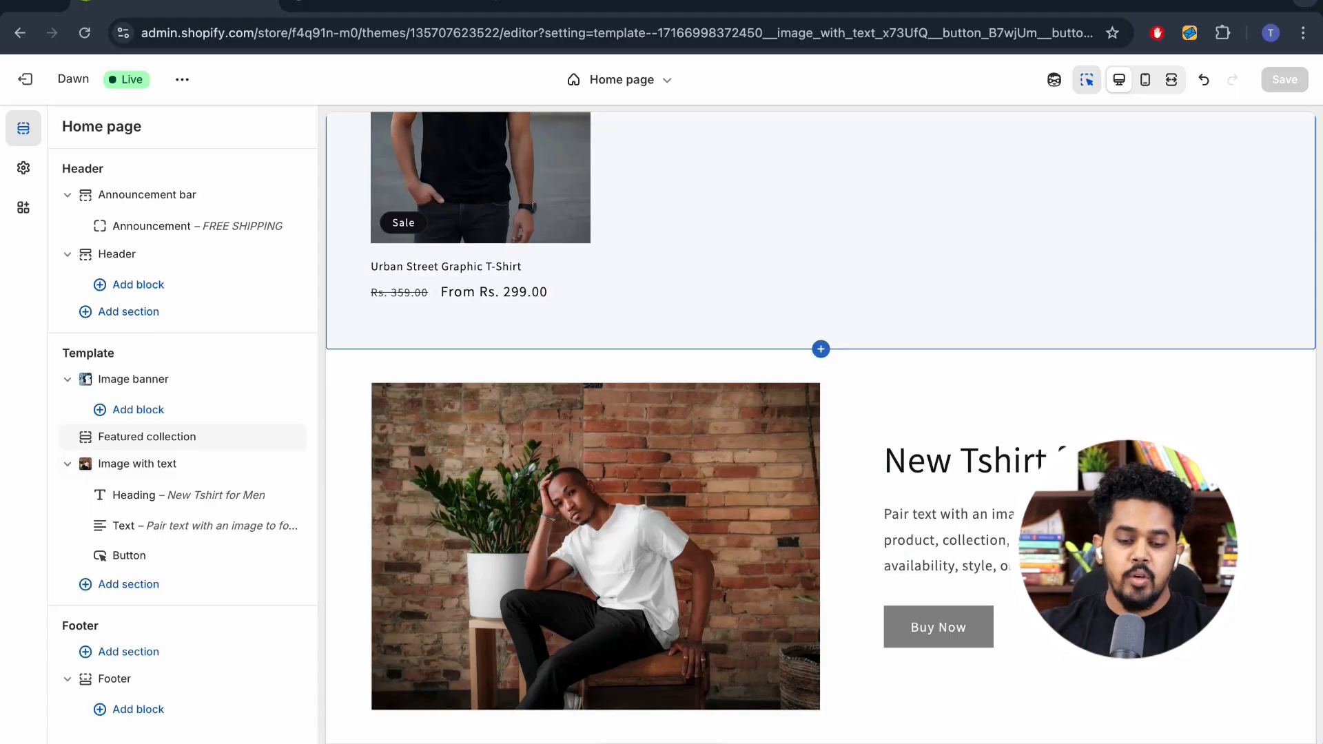
left_click_drag(131, 525, 131, 493)
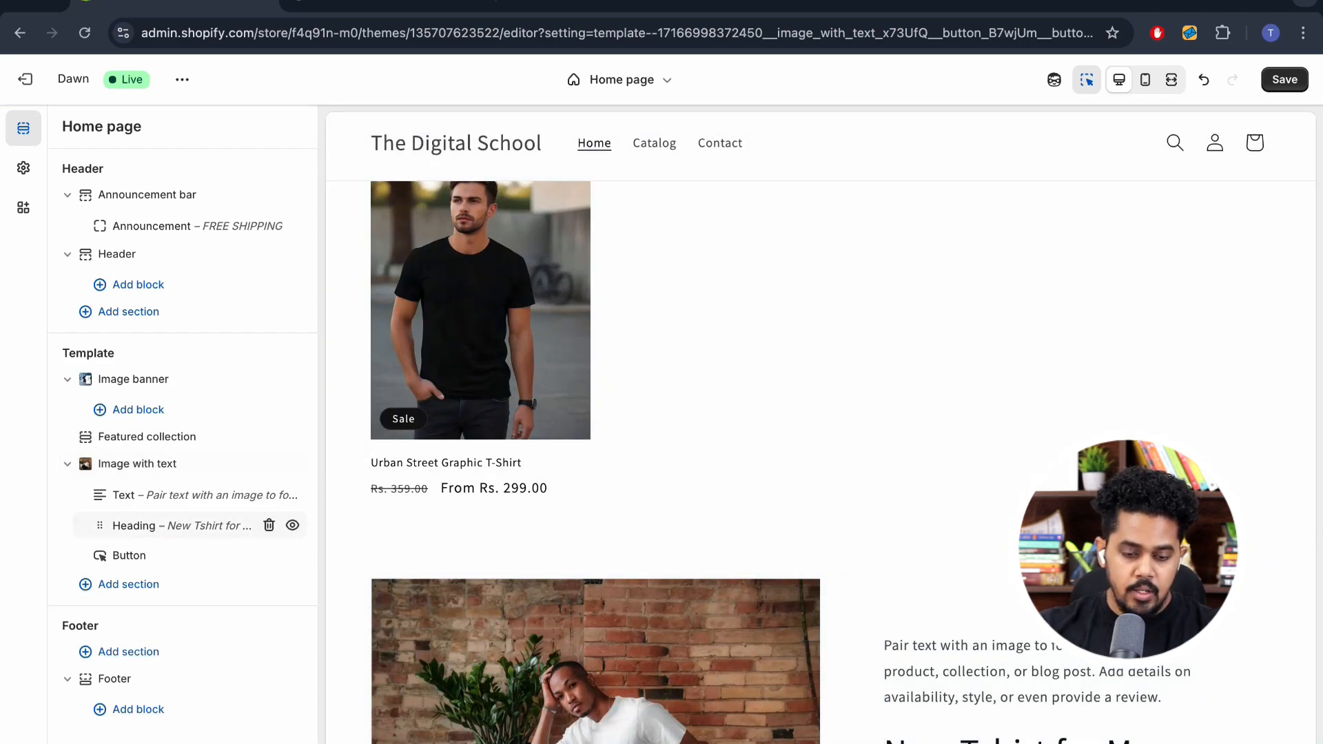
key("ctrl+z")
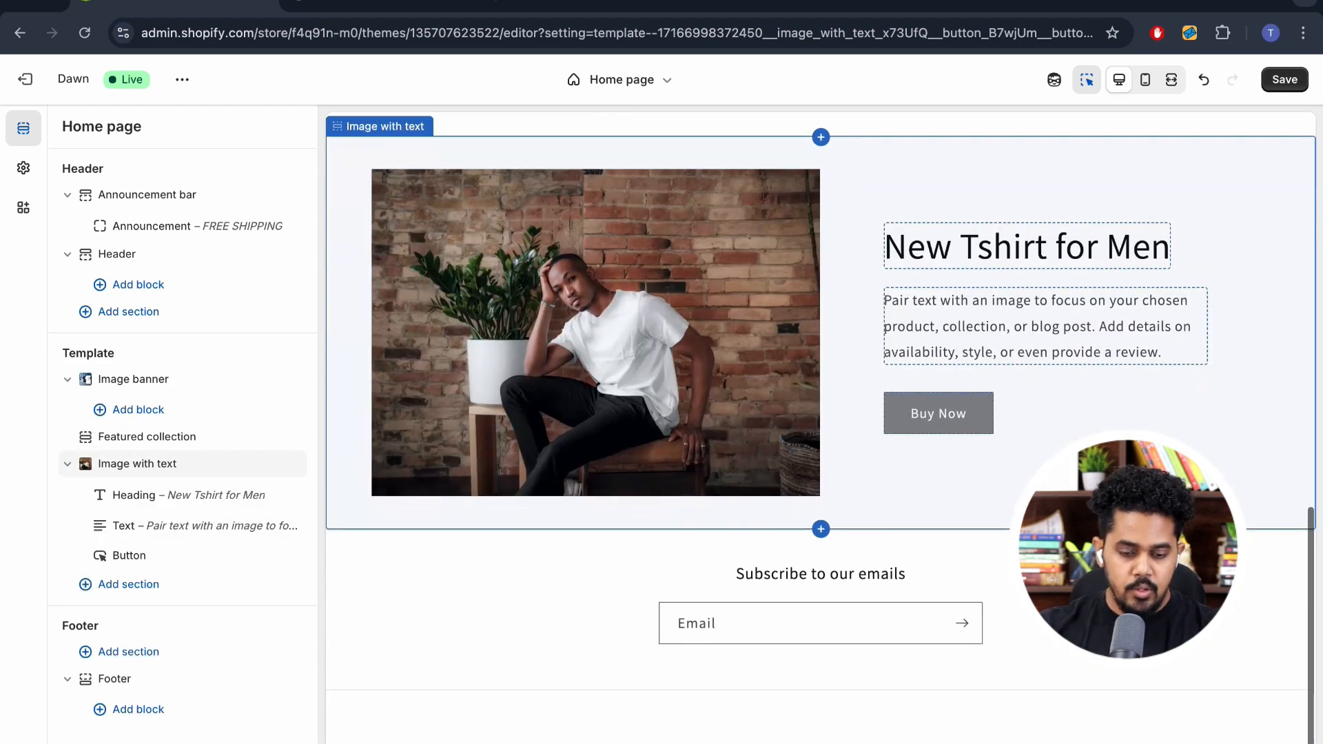
left_click_drag(100, 525, 107, 486)
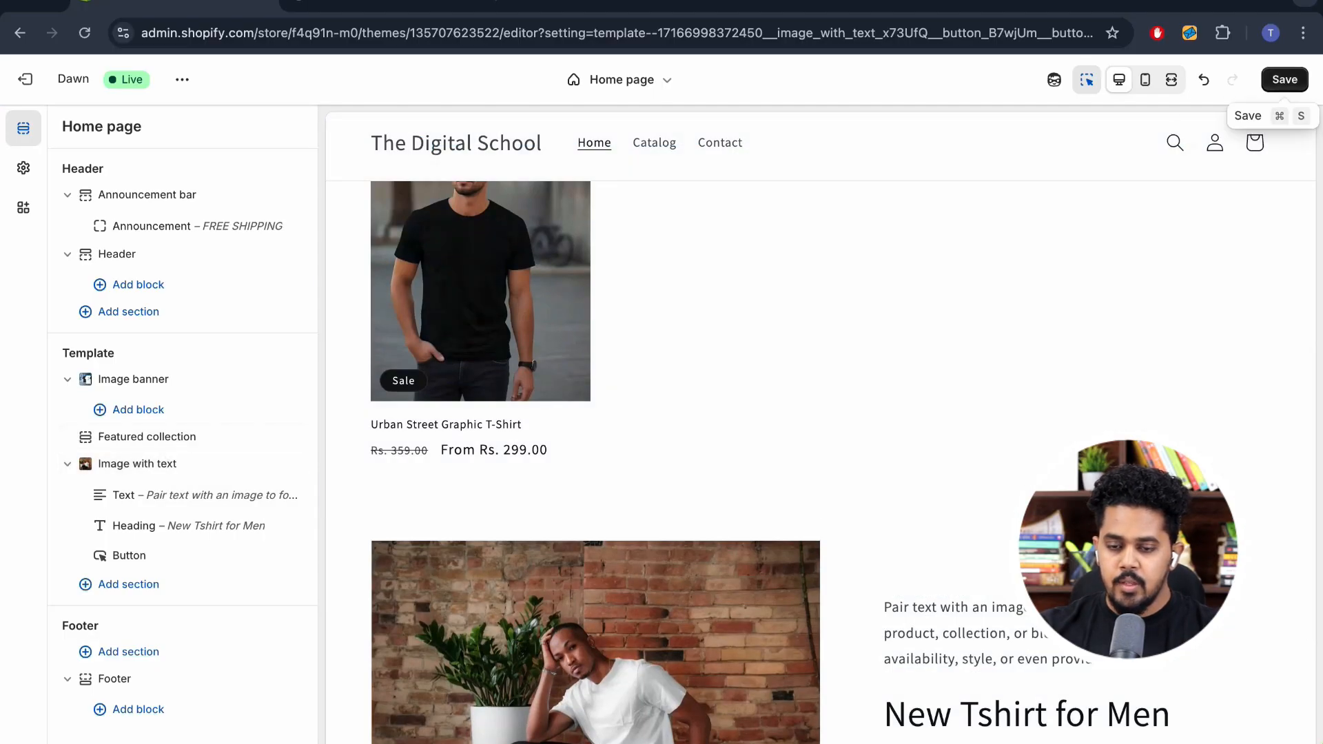
left_click(1284, 79)
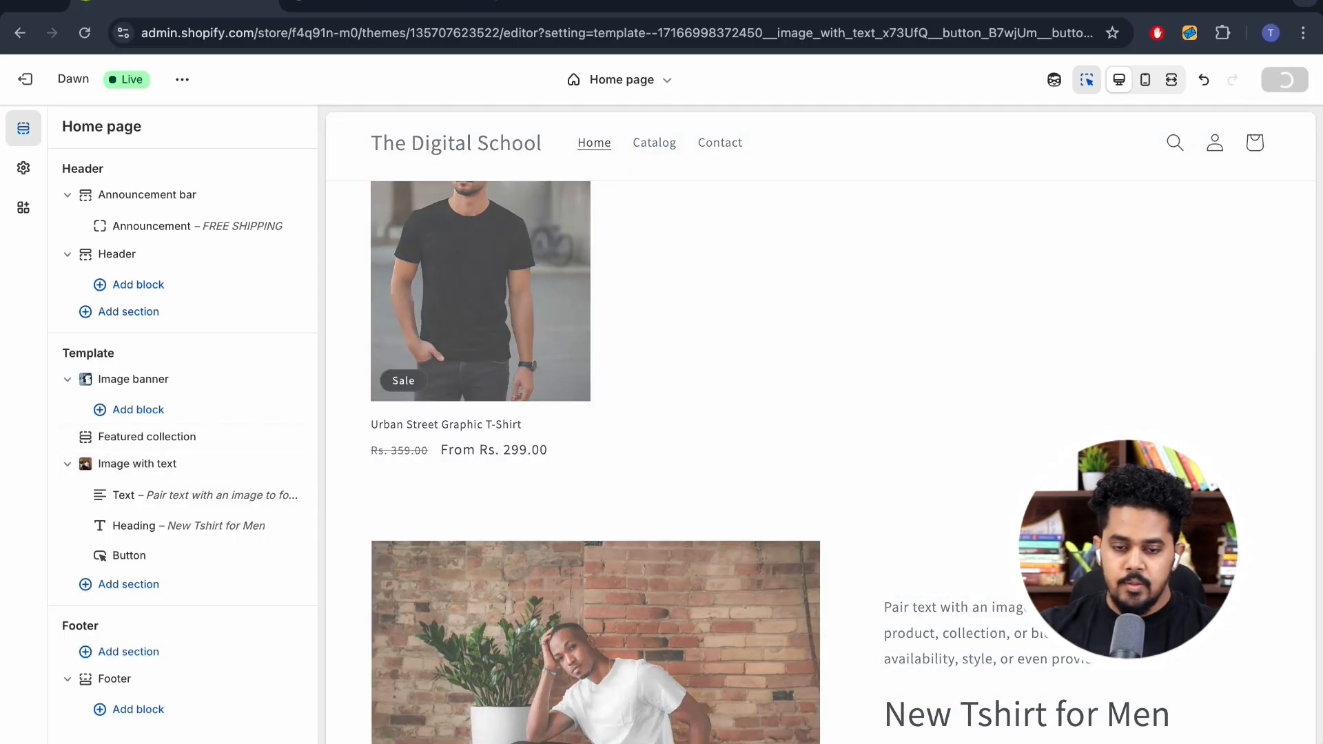
Review the whole home page on the live storefront and return to the theme editor
left_click(390, 4)
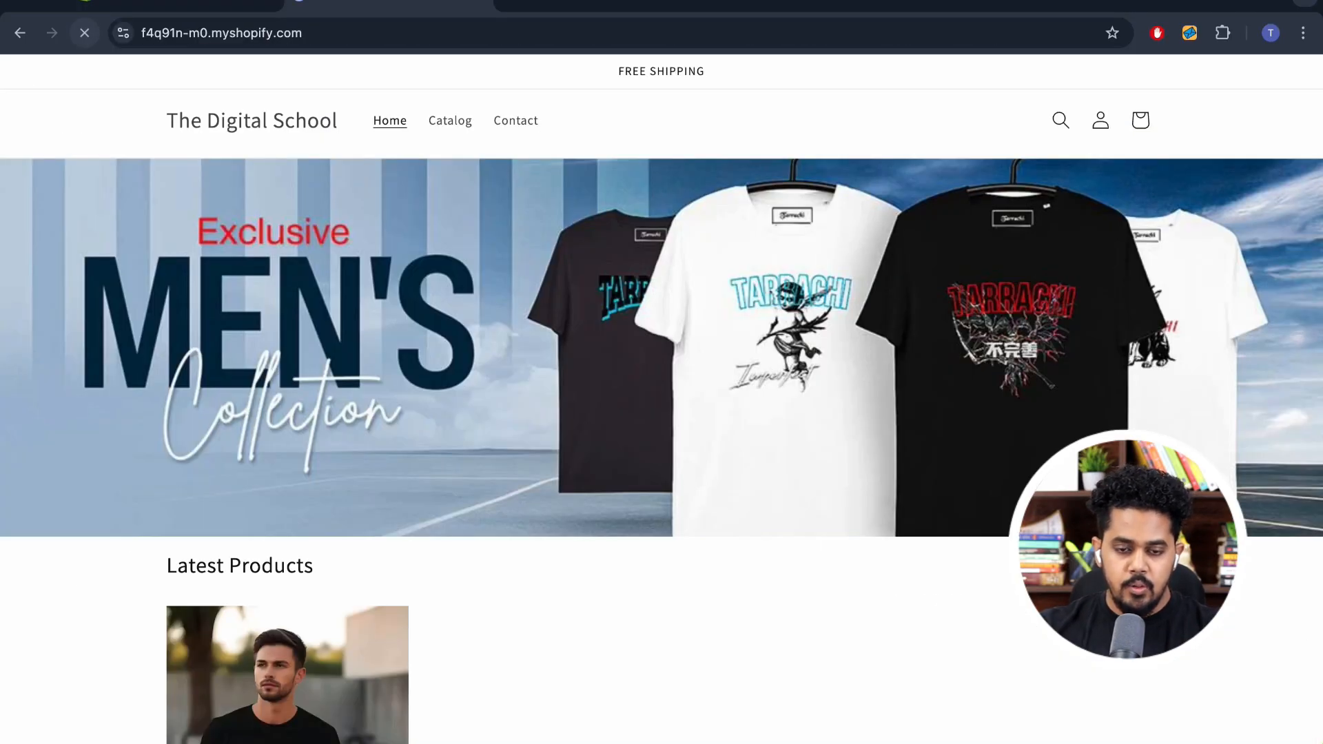
scroll(662, 399, "down", 10)
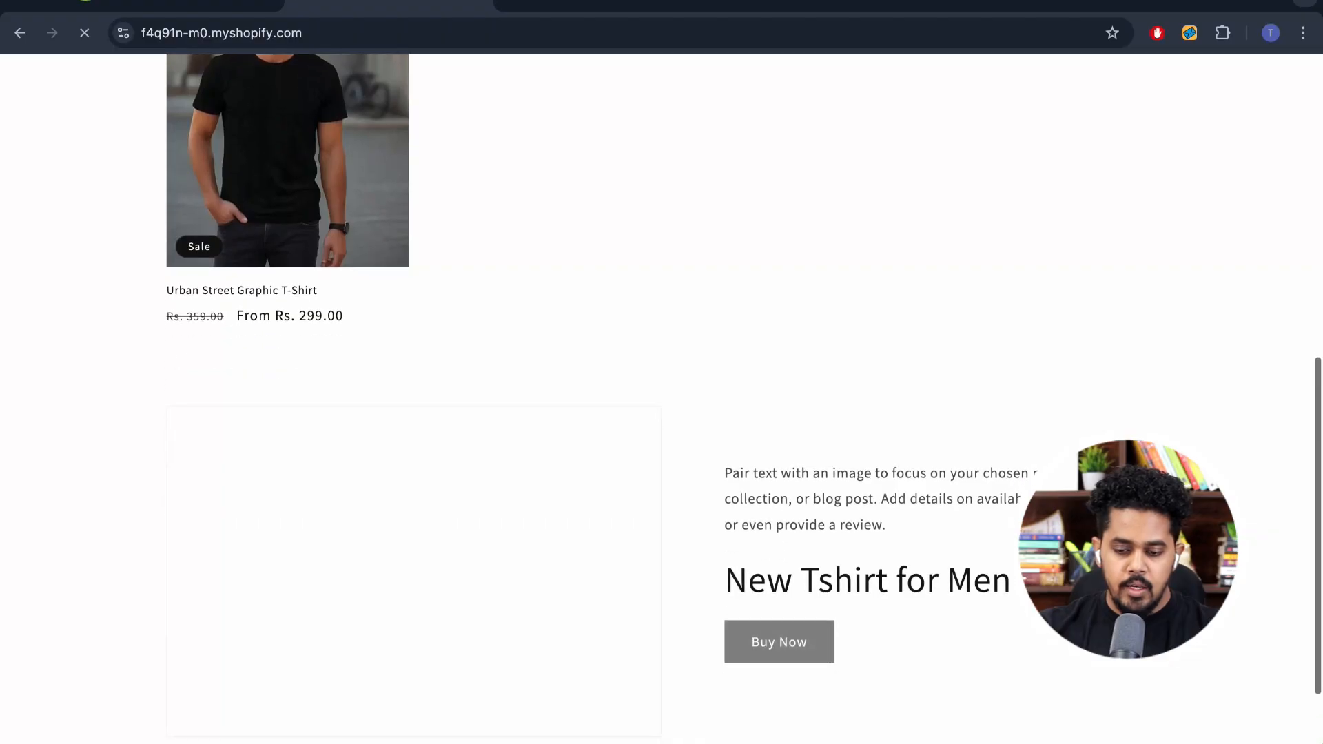
scroll(661, 399, "down", 2)
scroll(662, 400, "up", 10)
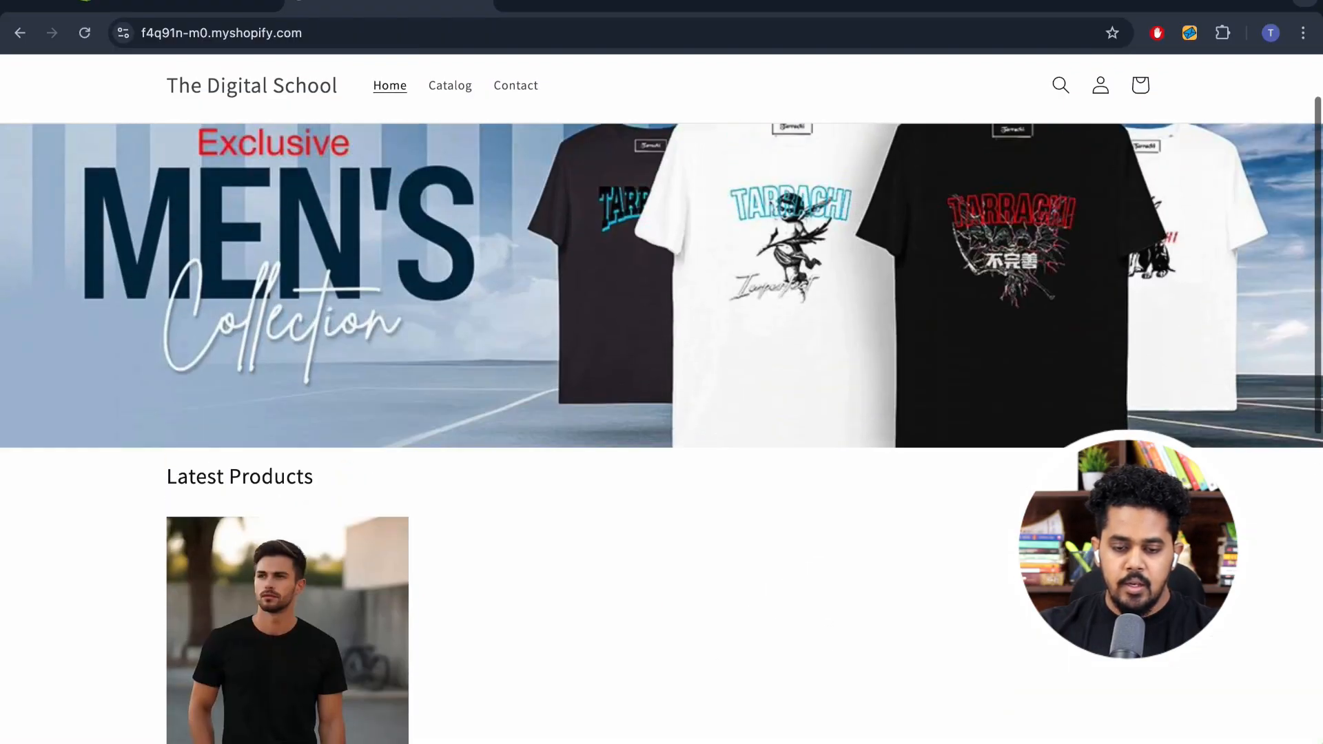
scroll(661, 400, "up", 2)
left_click(176, 4)
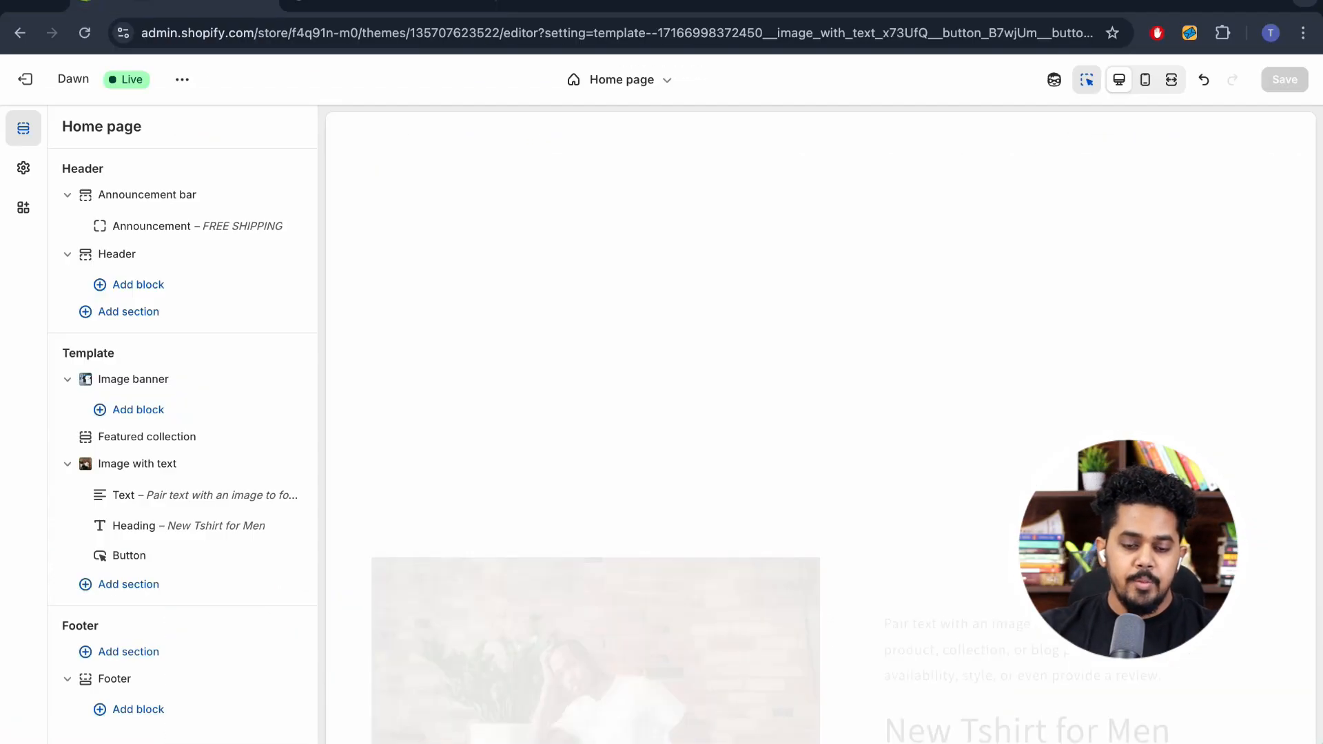
Install the recommended Shopify Forms app from the footer's section options
scroll(820, 441, "down", 5)
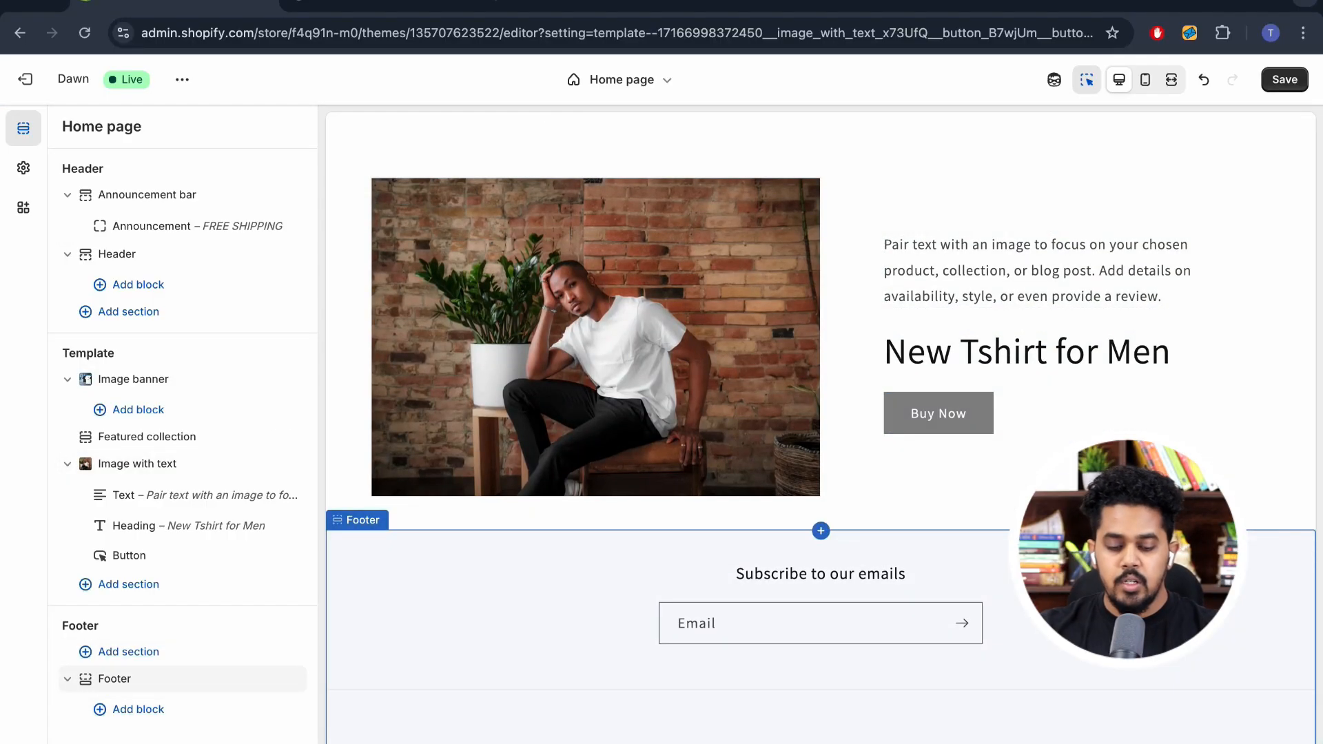
left_click(129, 652)
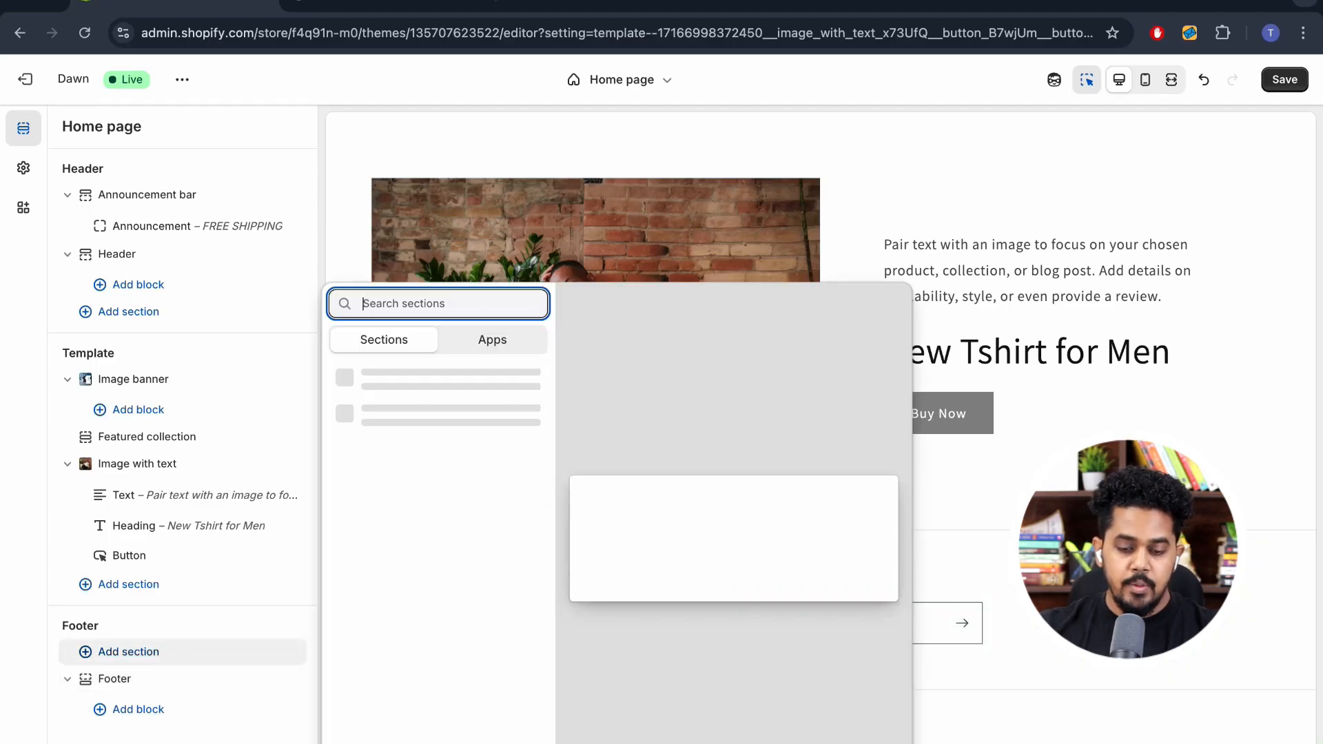
left_click(492, 339)
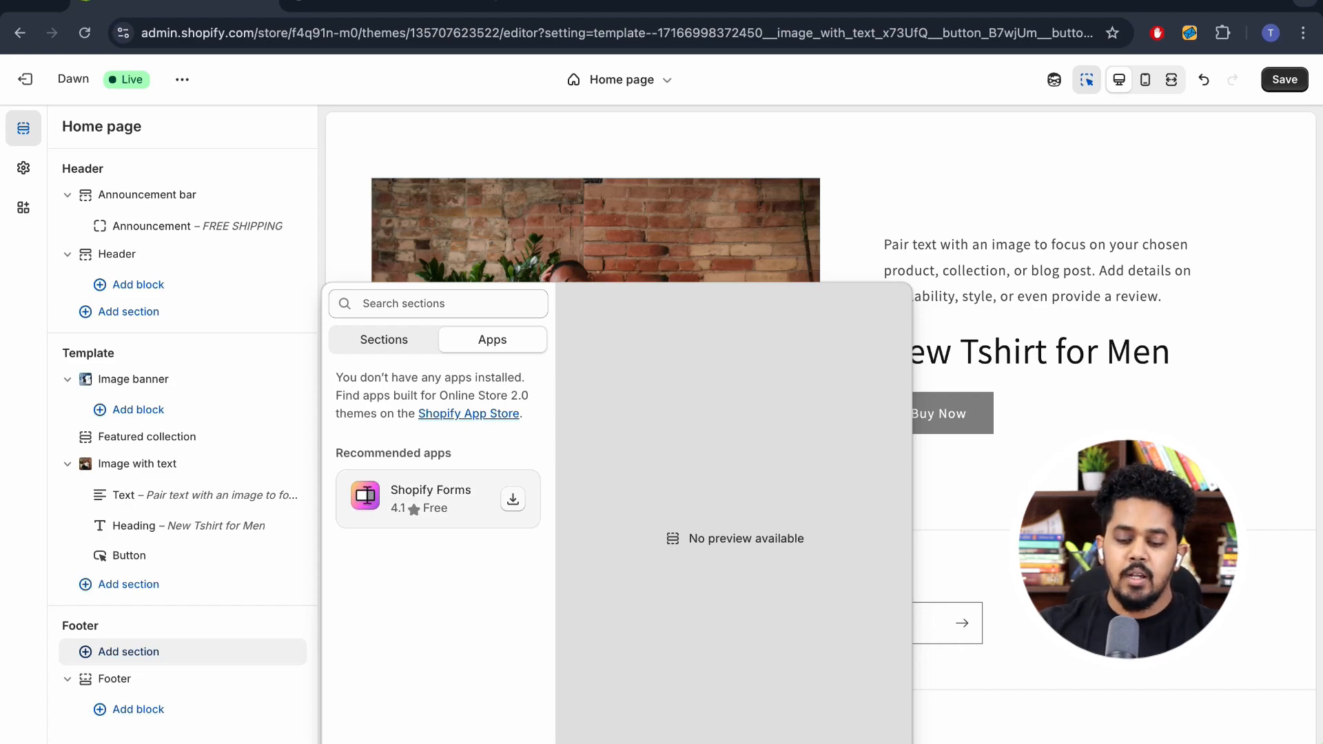
left_click(512, 499)
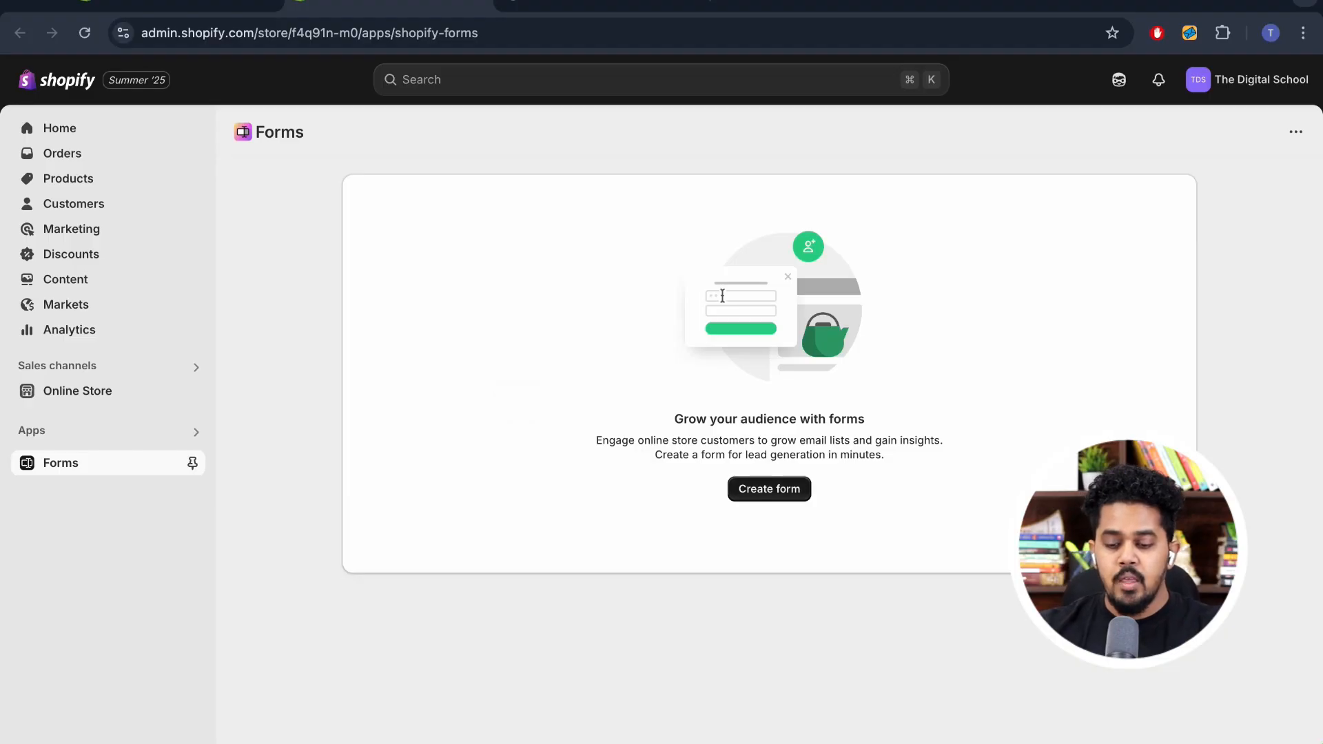
Start a new form in Shopify Forms and view the popup and inline form types
left_click(769, 489)
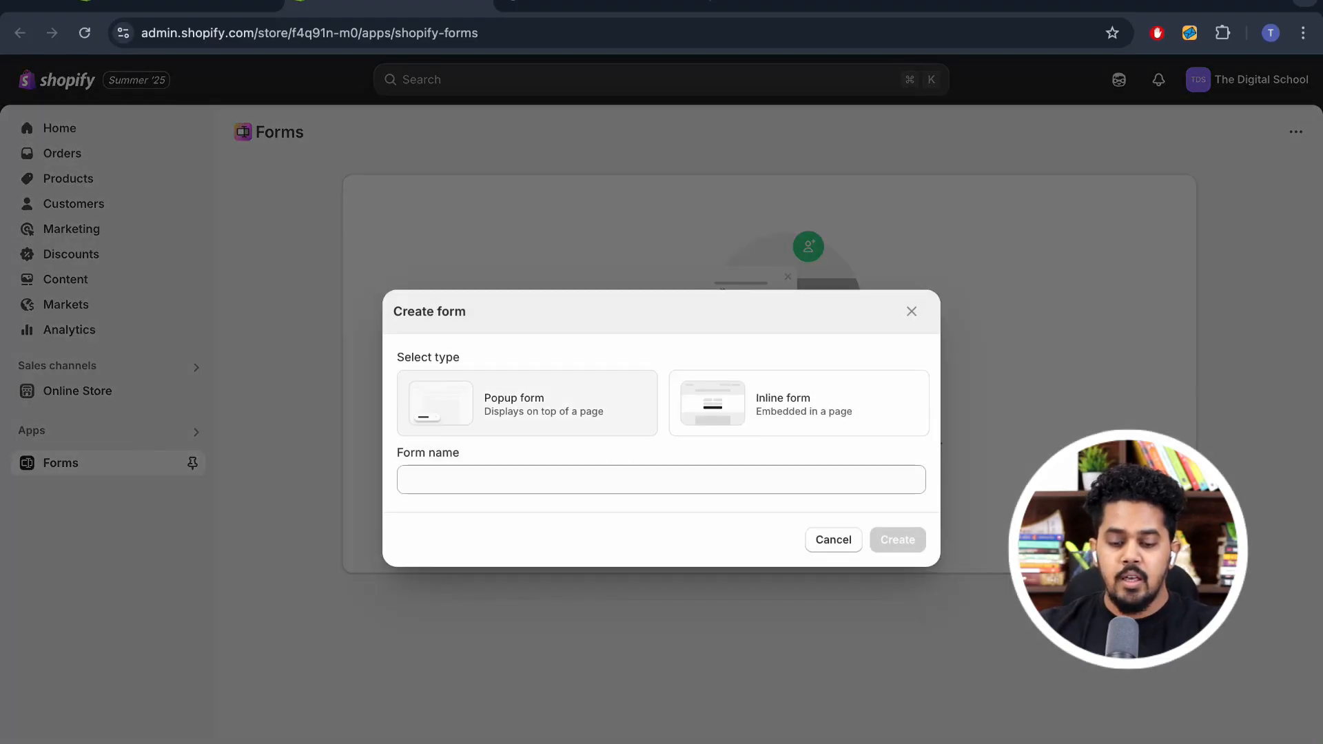
left_click(527, 404)
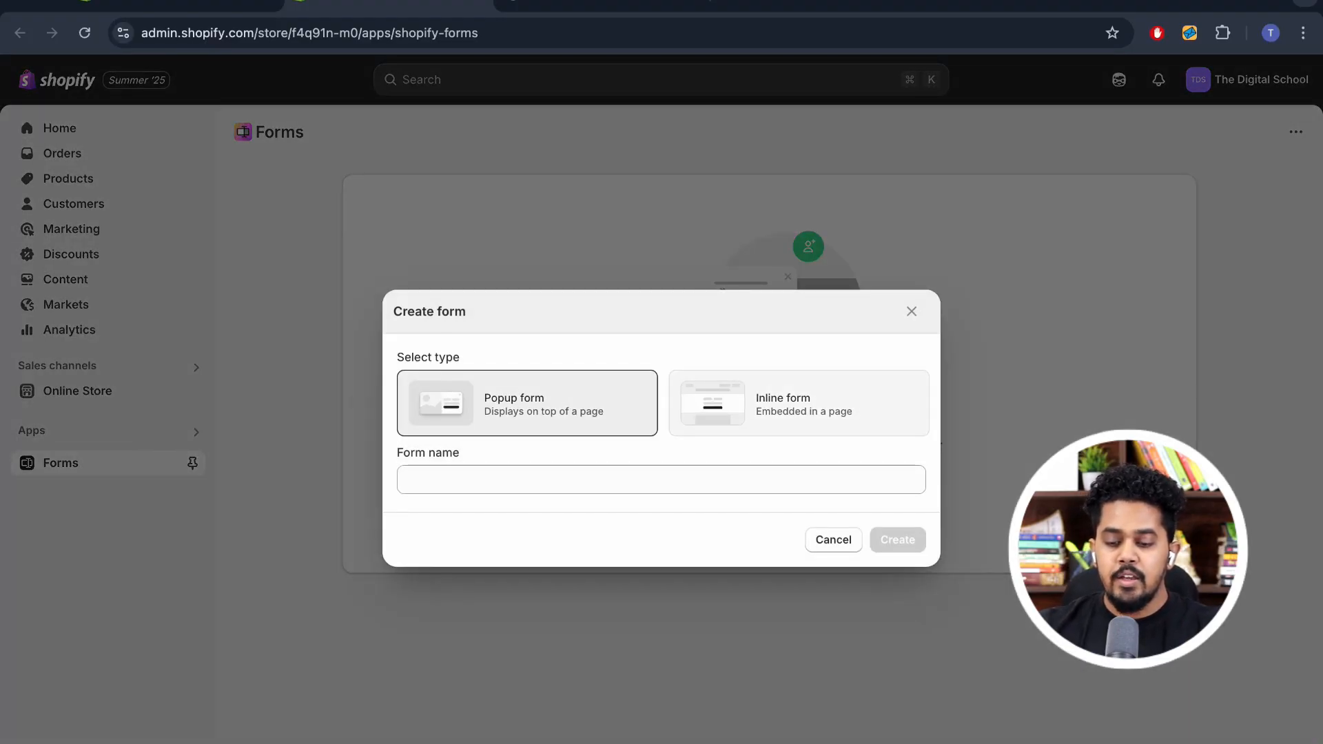
left_click(799, 403)
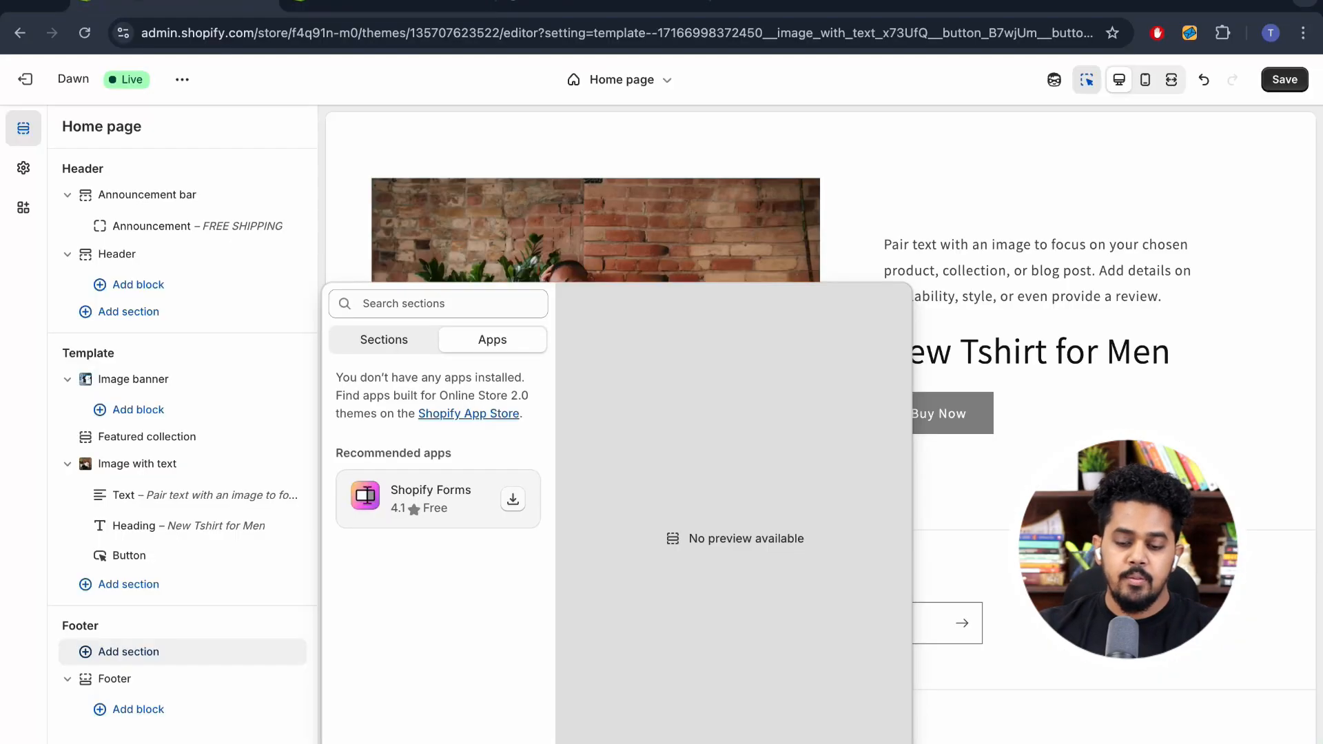
View the theme sections available for the footer in the theme editor, and save the theme
left_click(384, 340)
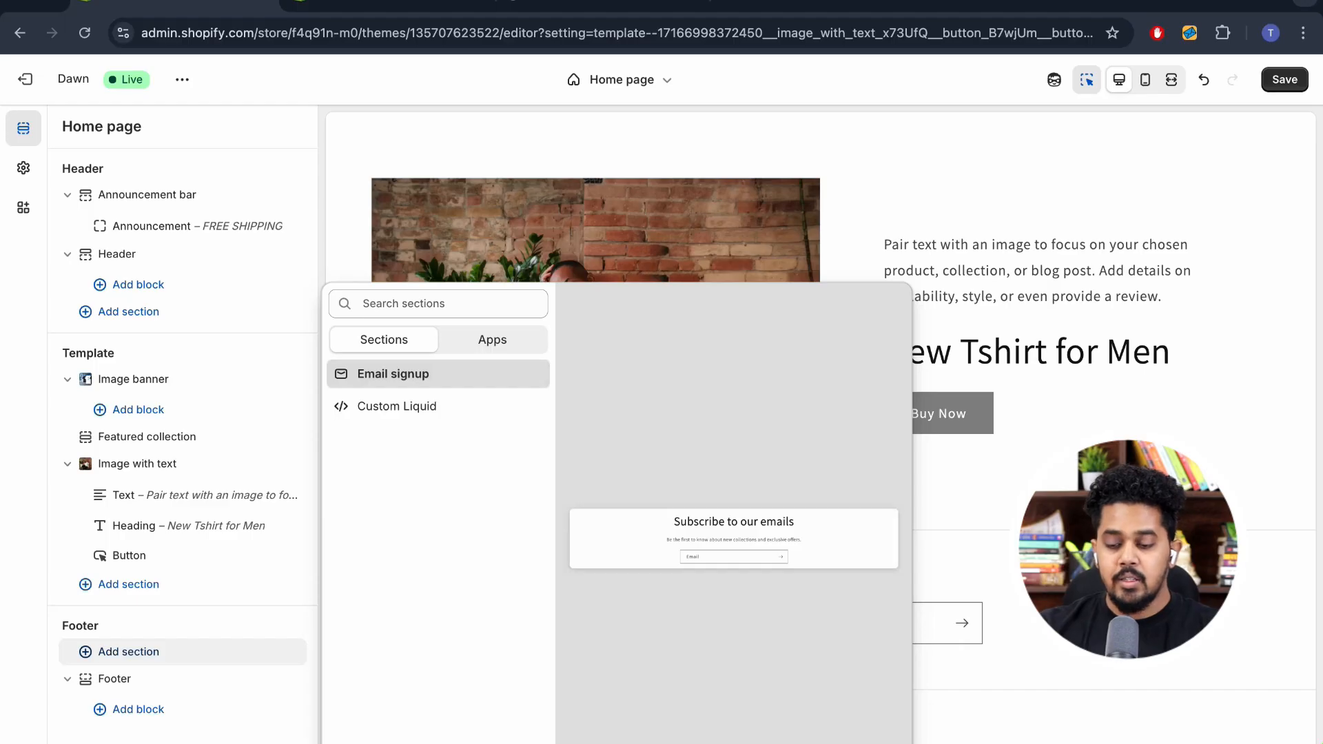
left_click(945, 572)
scroll(945, 572, "up", 13)
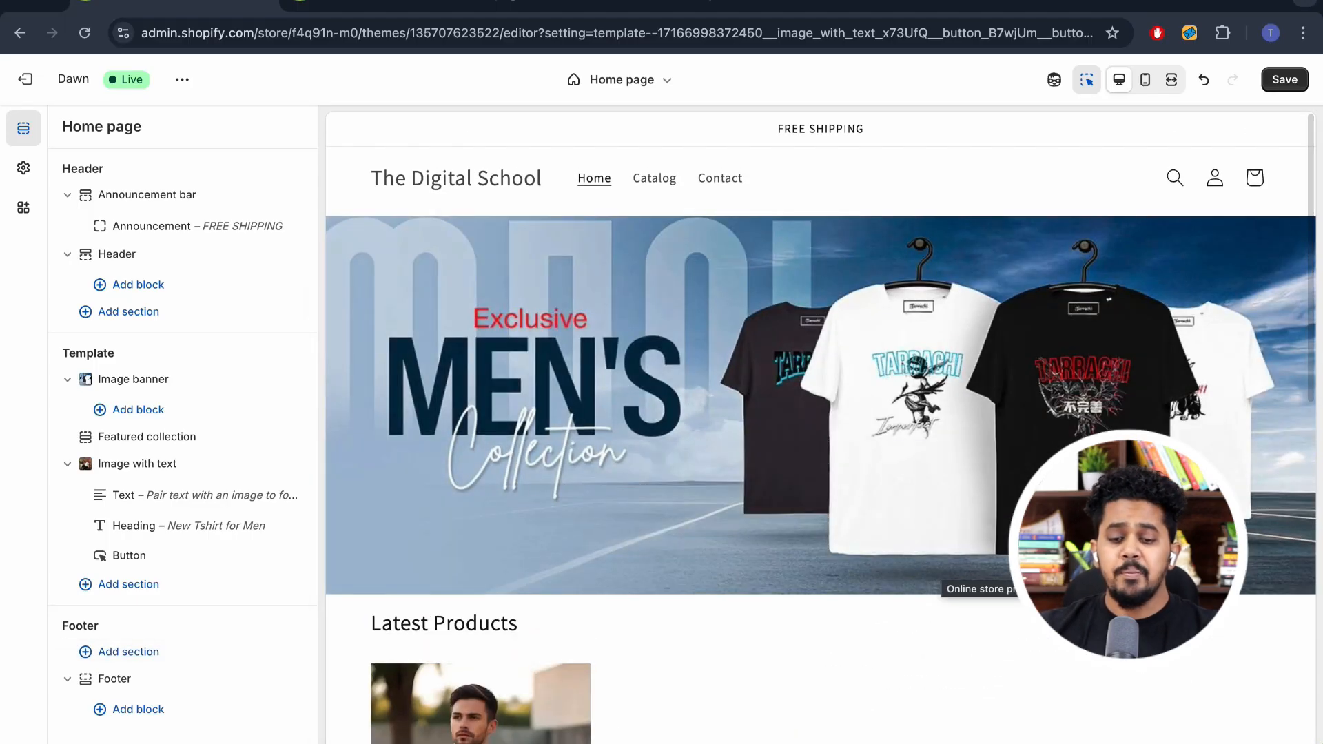
left_click(1285, 84)
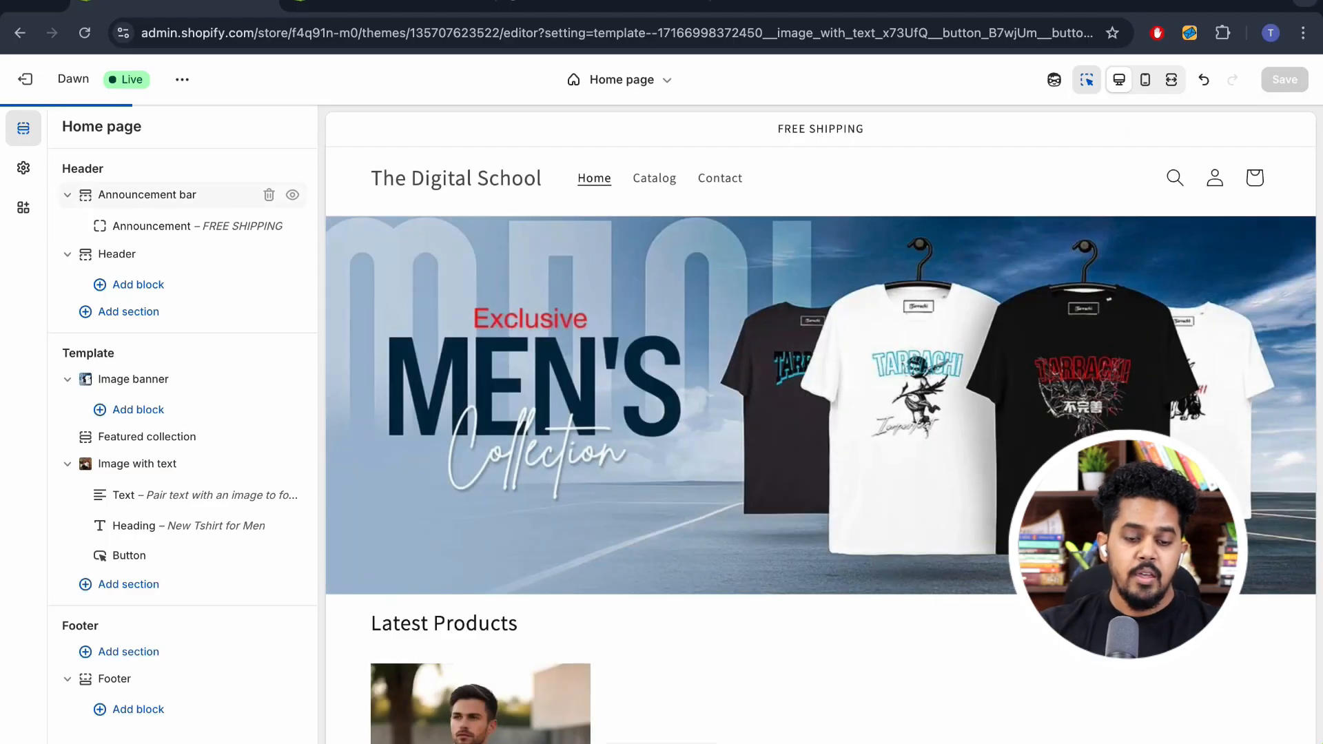
Examine the theme's logo settings and the store files offered for the logo
left_click(24, 168)
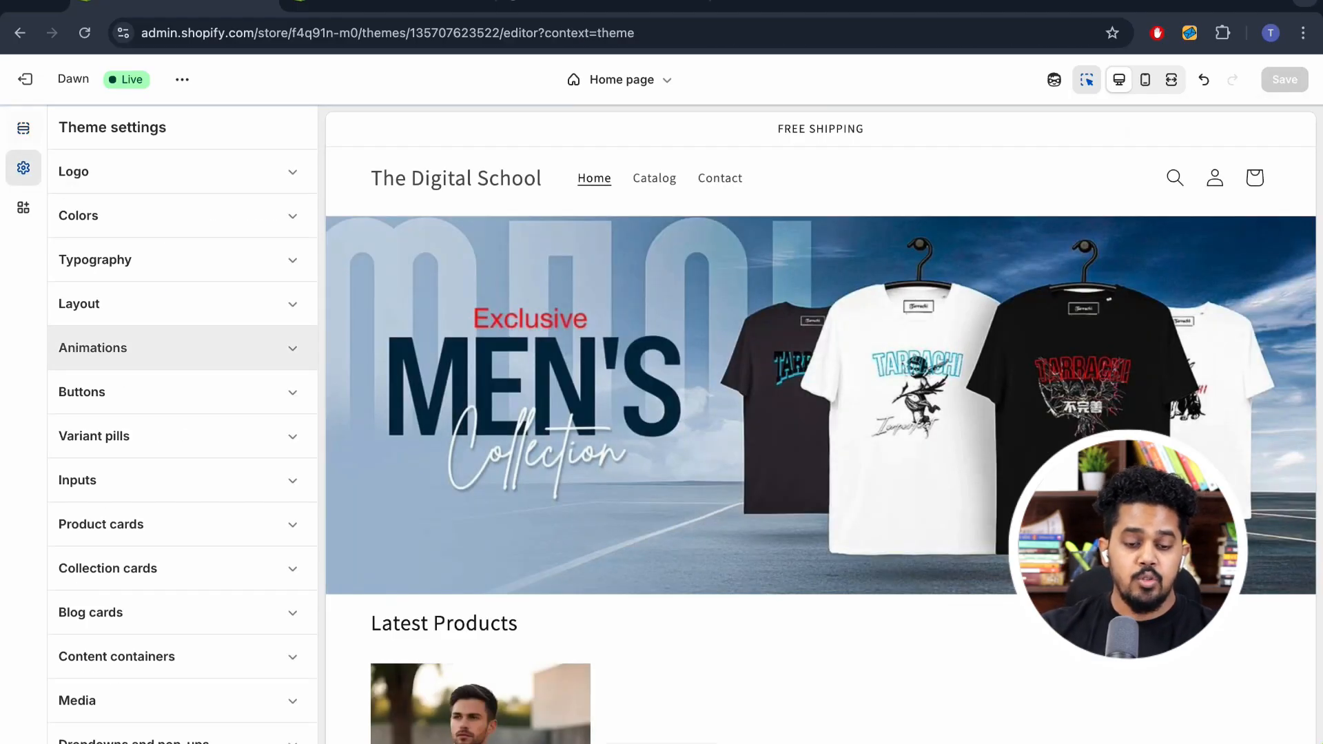
left_click(103, 171)
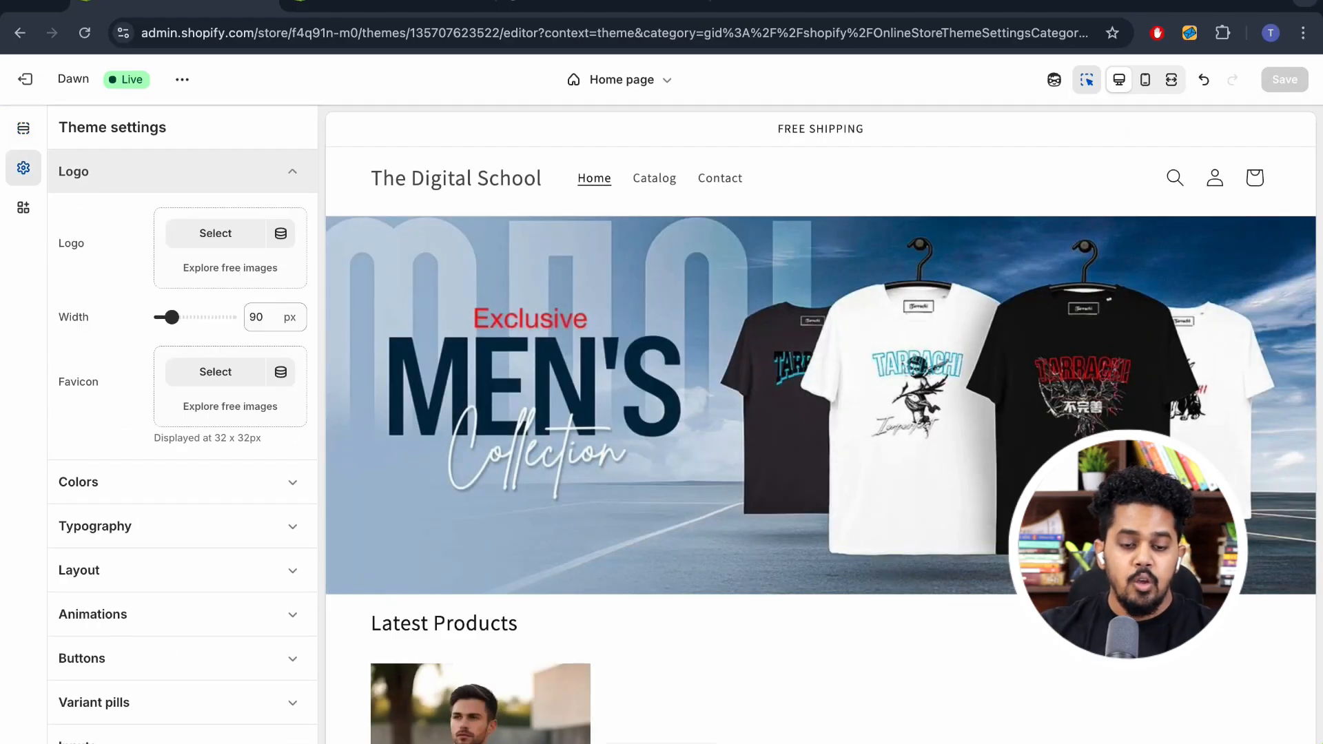
left_click(215, 232)
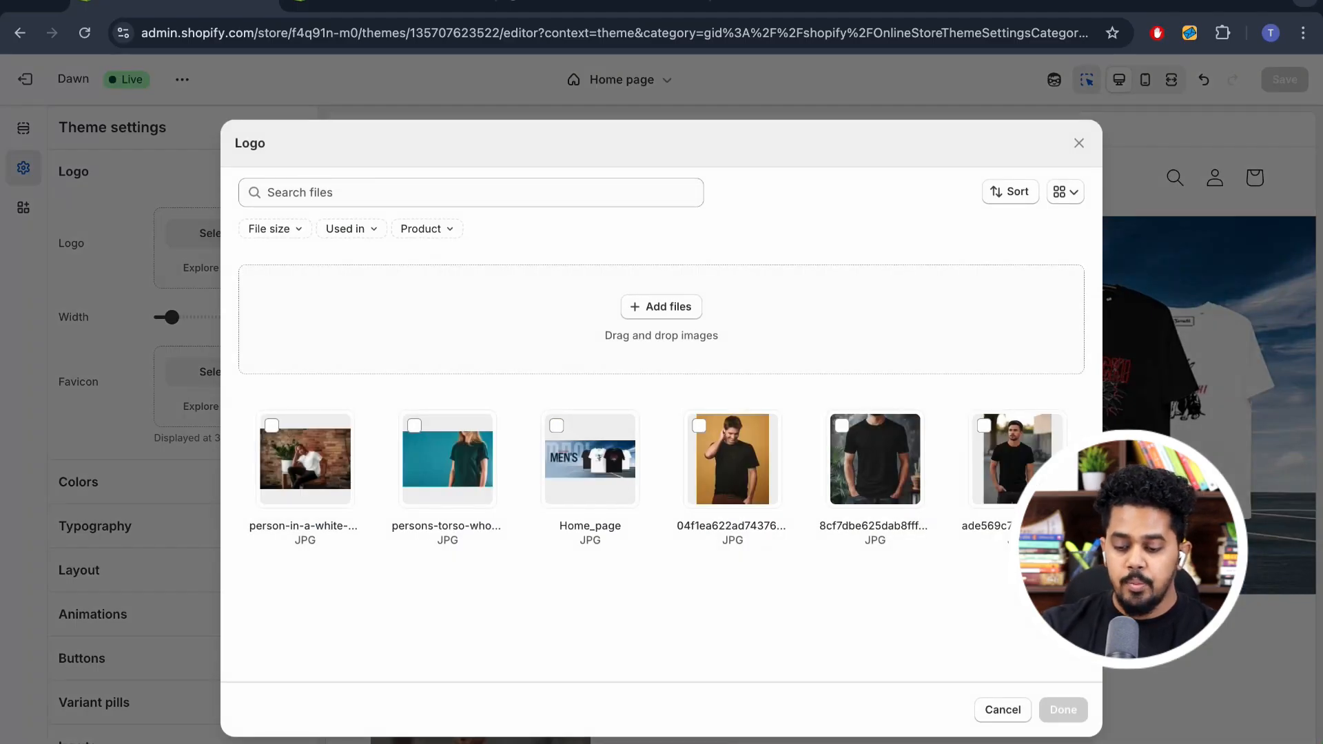
left_click(194, 372)
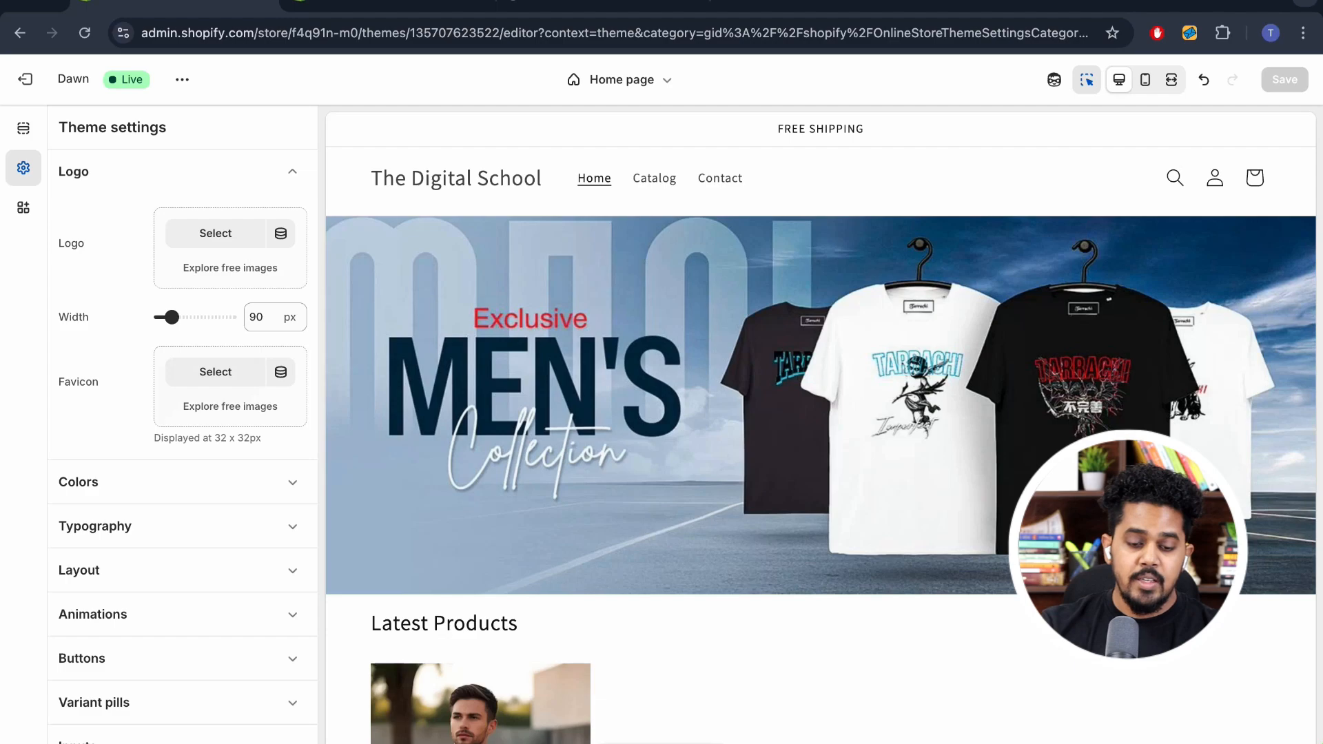
Examine the theme's color schemes, including the individual colors of Scheme 4
scroll(179, 297, "down", 3)
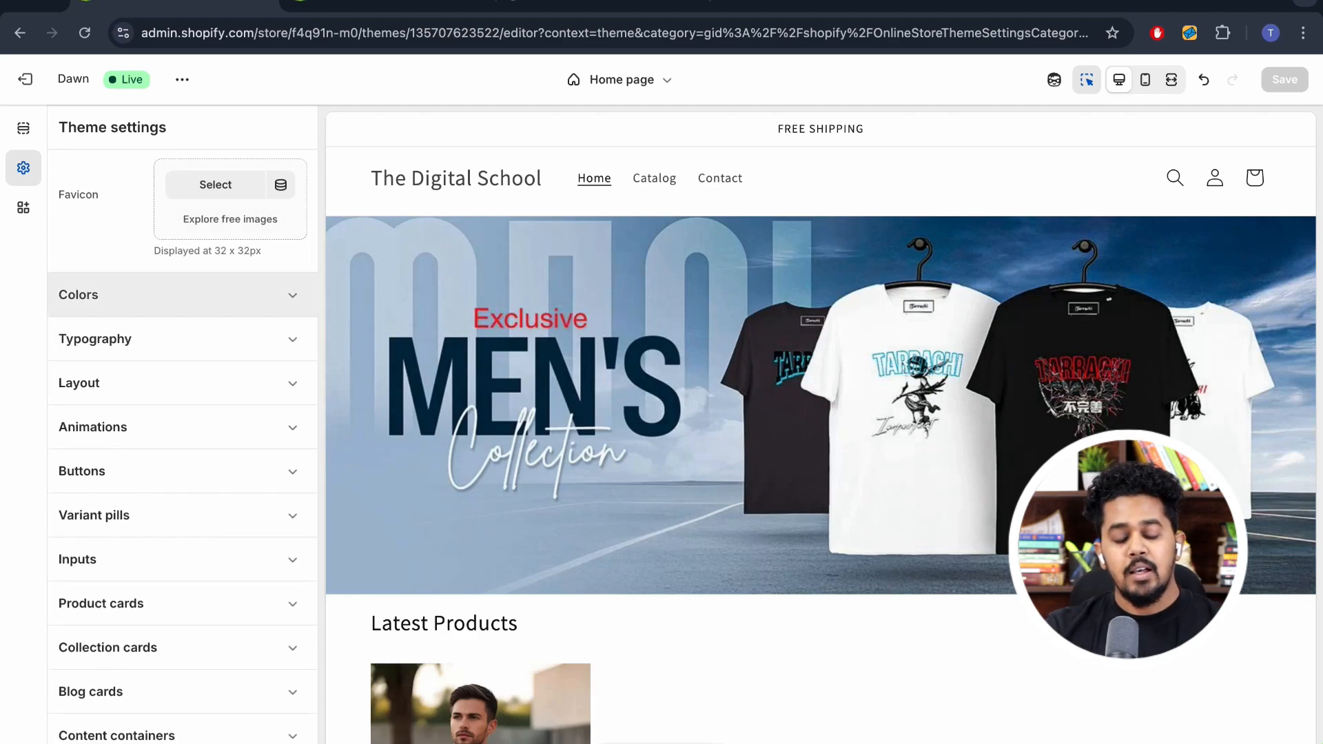
left_click(179, 294)
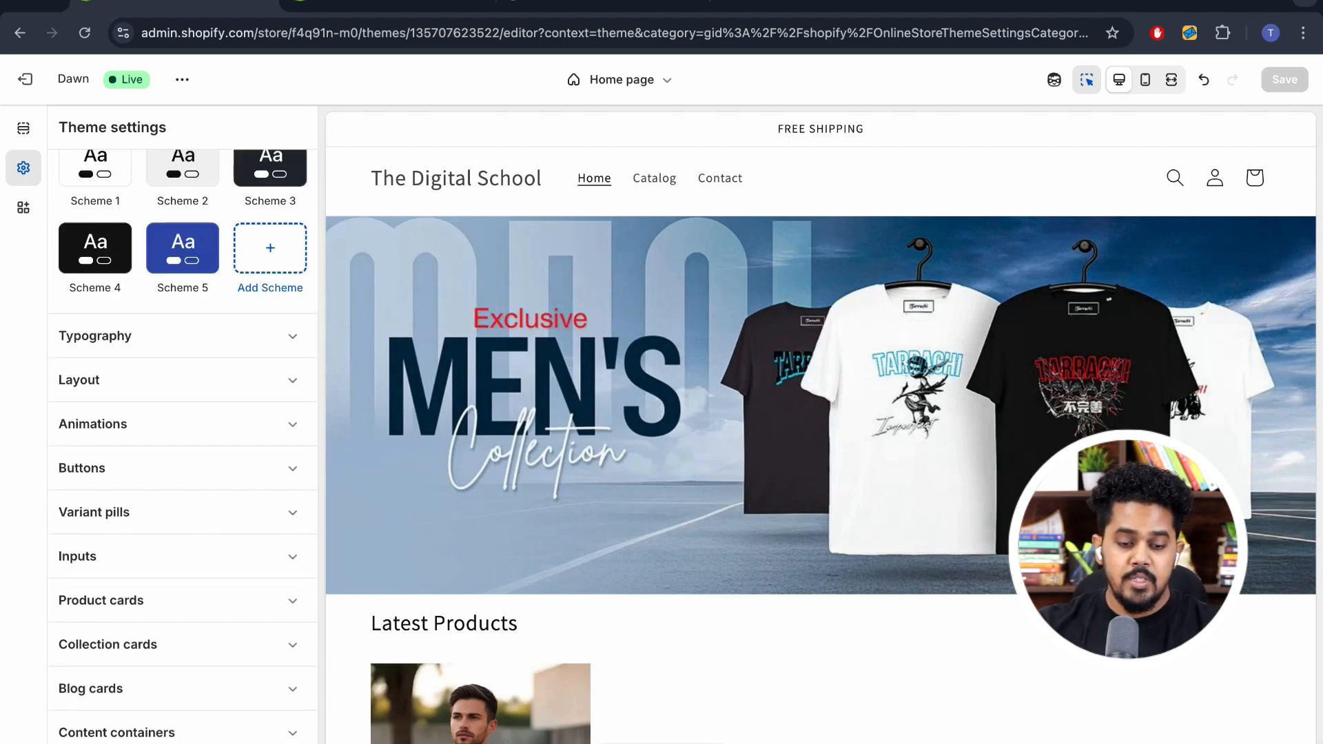
left_click(95, 248)
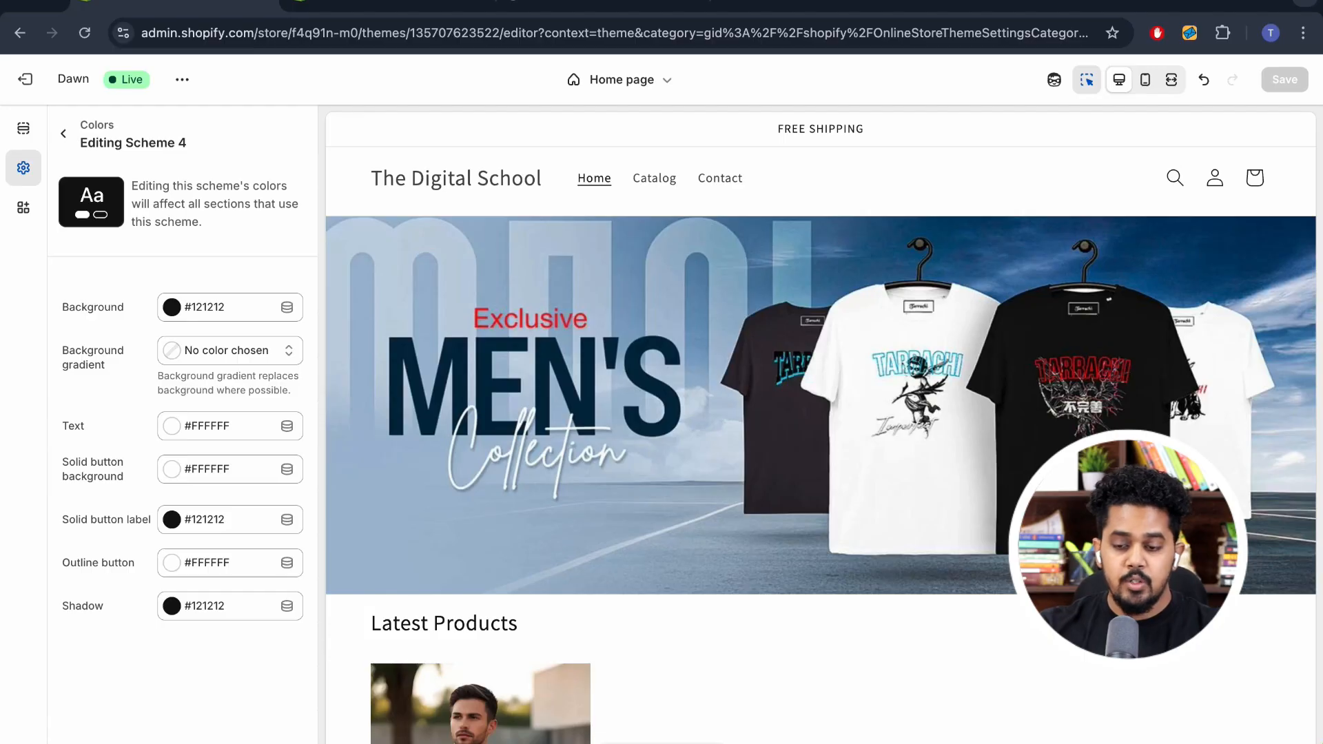
left_click(63, 134)
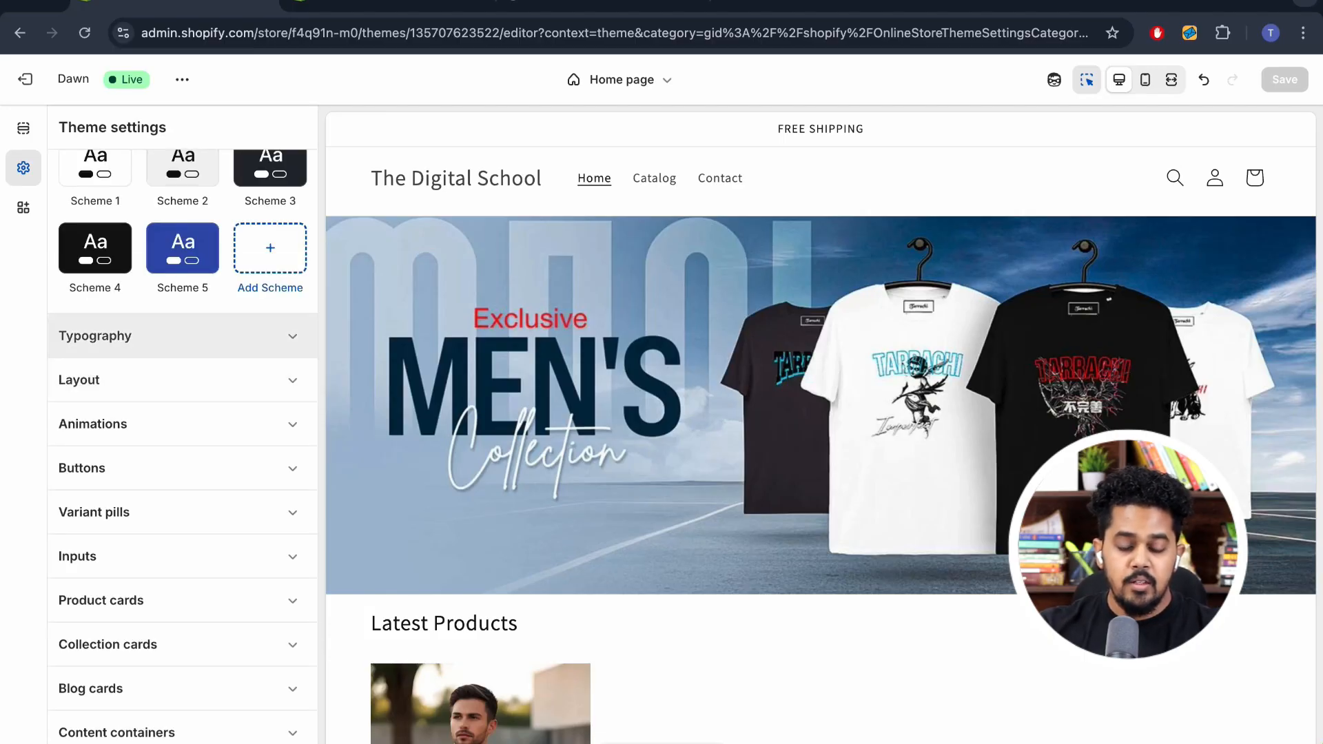
Try the Acme font for the theme's headings and browse the other available fonts
left_click(138, 336)
scroll(230, 276, "up", 2)
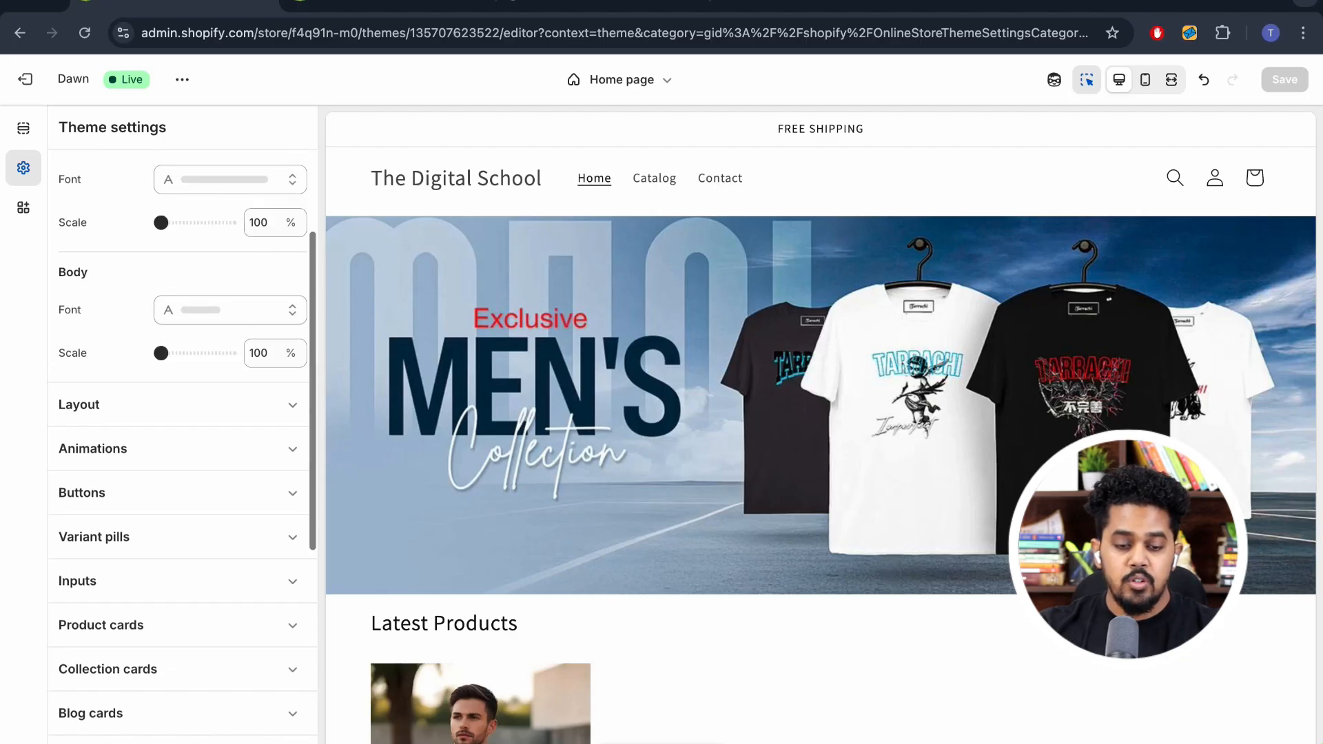
left_click(230, 275)
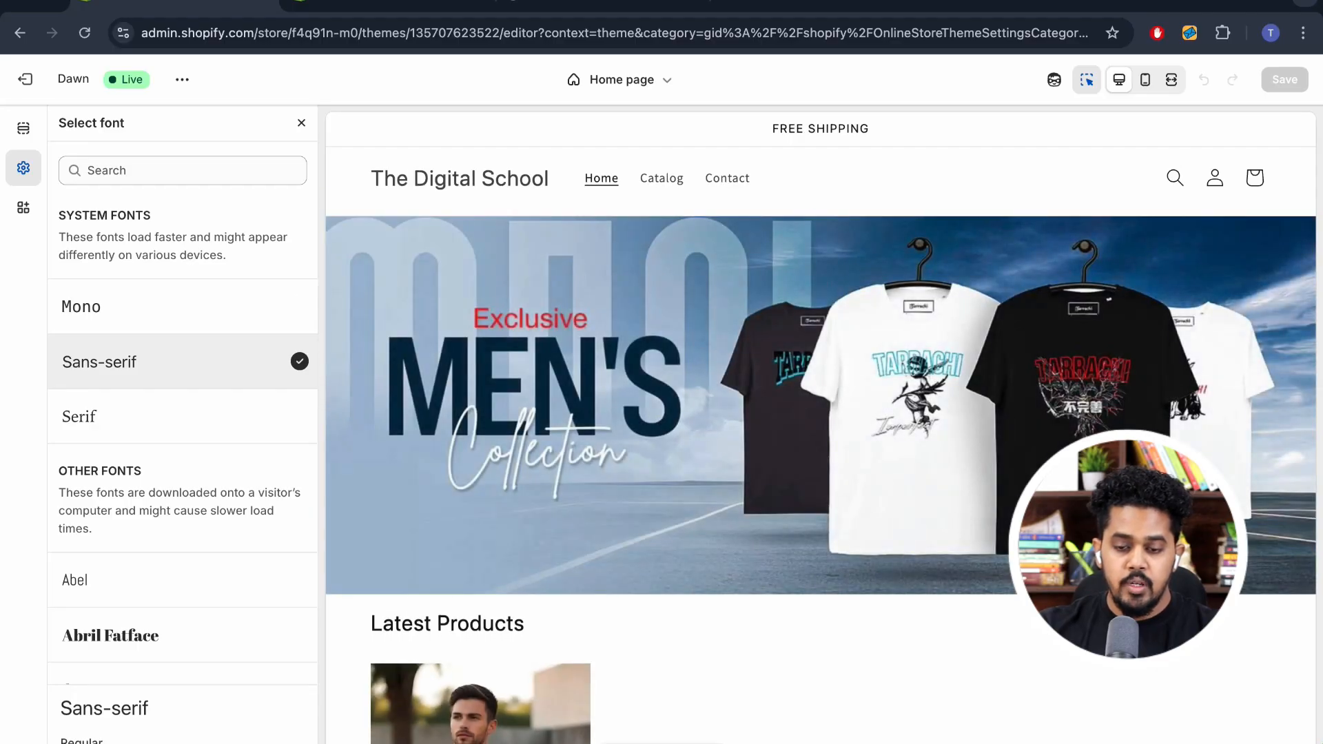
scroll(183, 496, "down", 2)
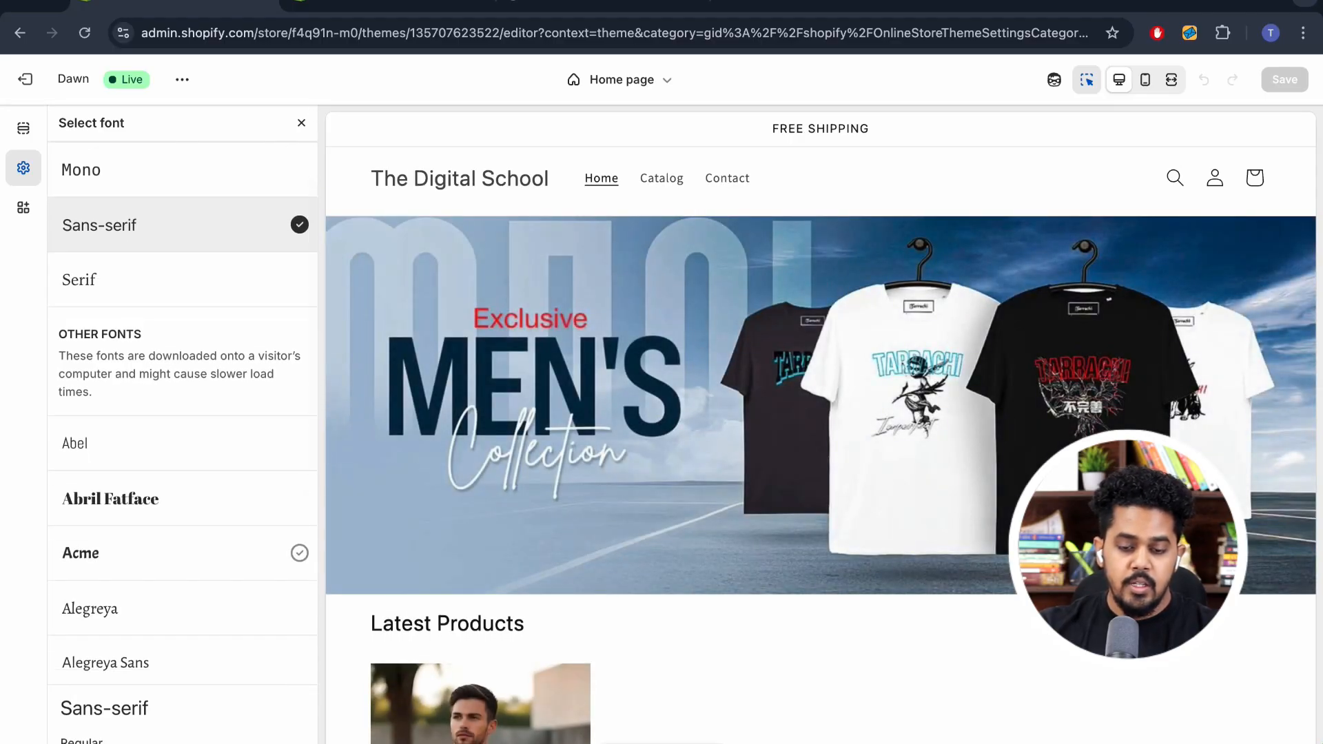
left_click(183, 553)
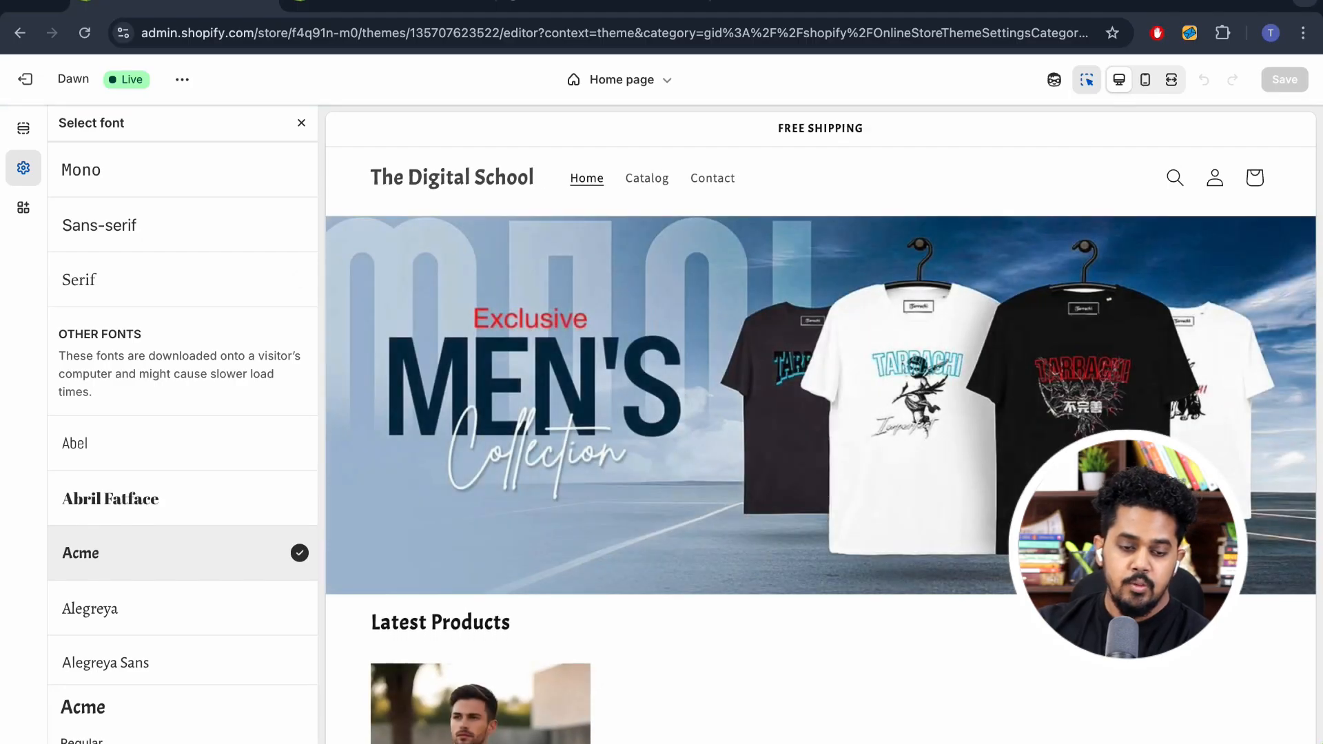
scroll(182, 165, "down", 2)
scroll(183, 345, "down", 5)
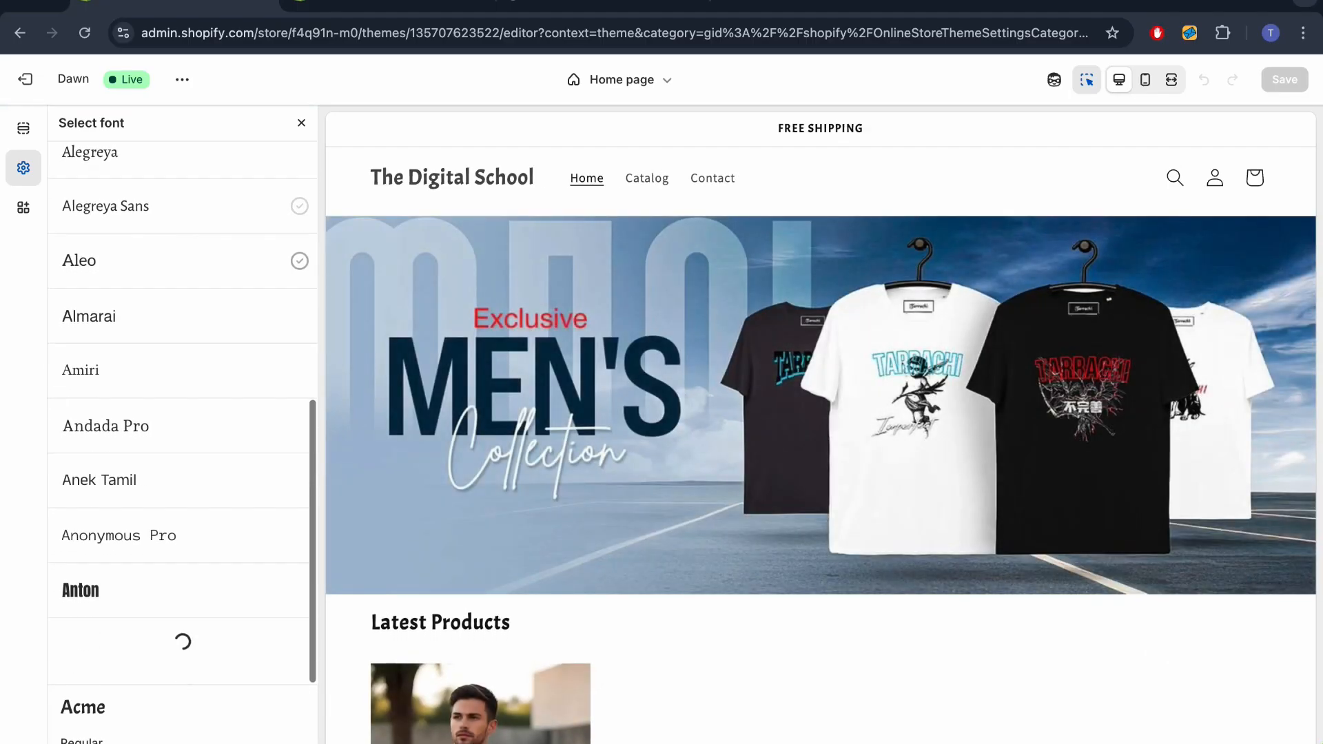
scroll(183, 344, "up", 7)
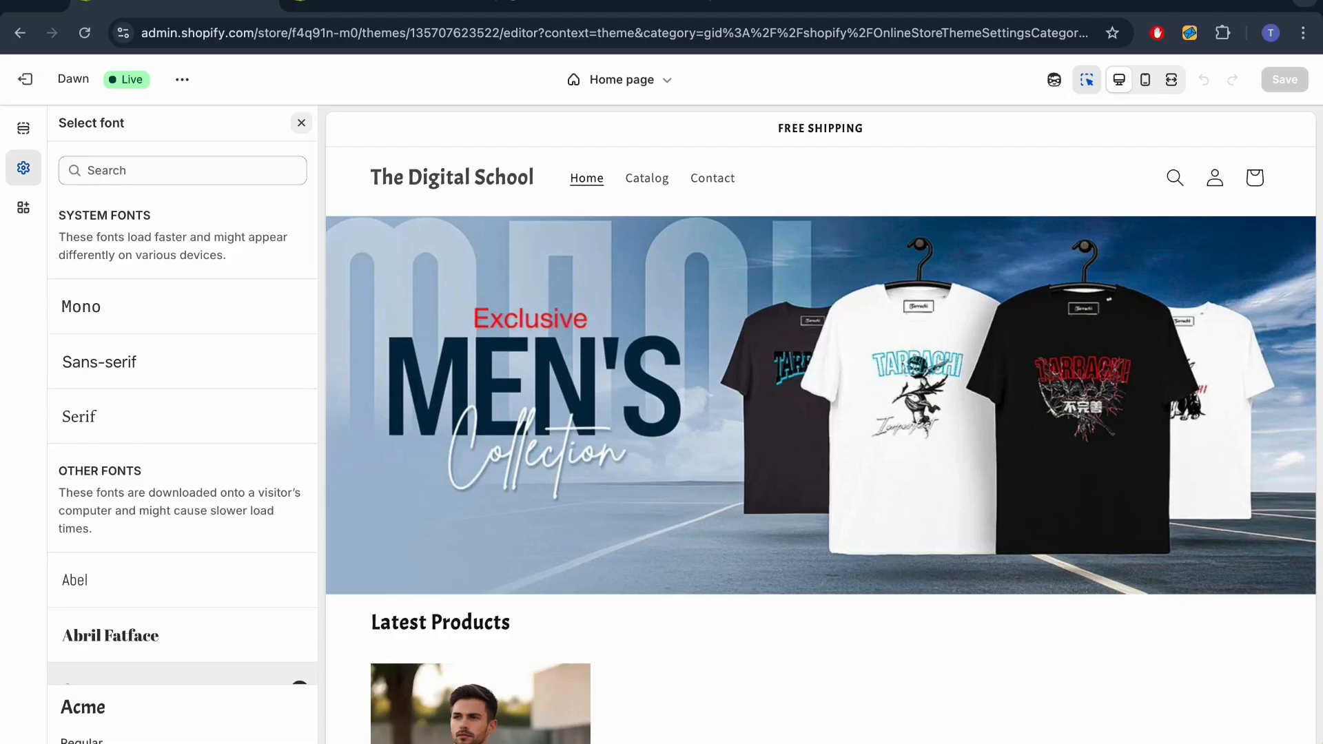
left_click(301, 123)
Examine the theme's layout settings, including the grid's horizontal and vertical spacing
scroll(275, 189, "down", 1)
scroll(183, 413, "down", 3)
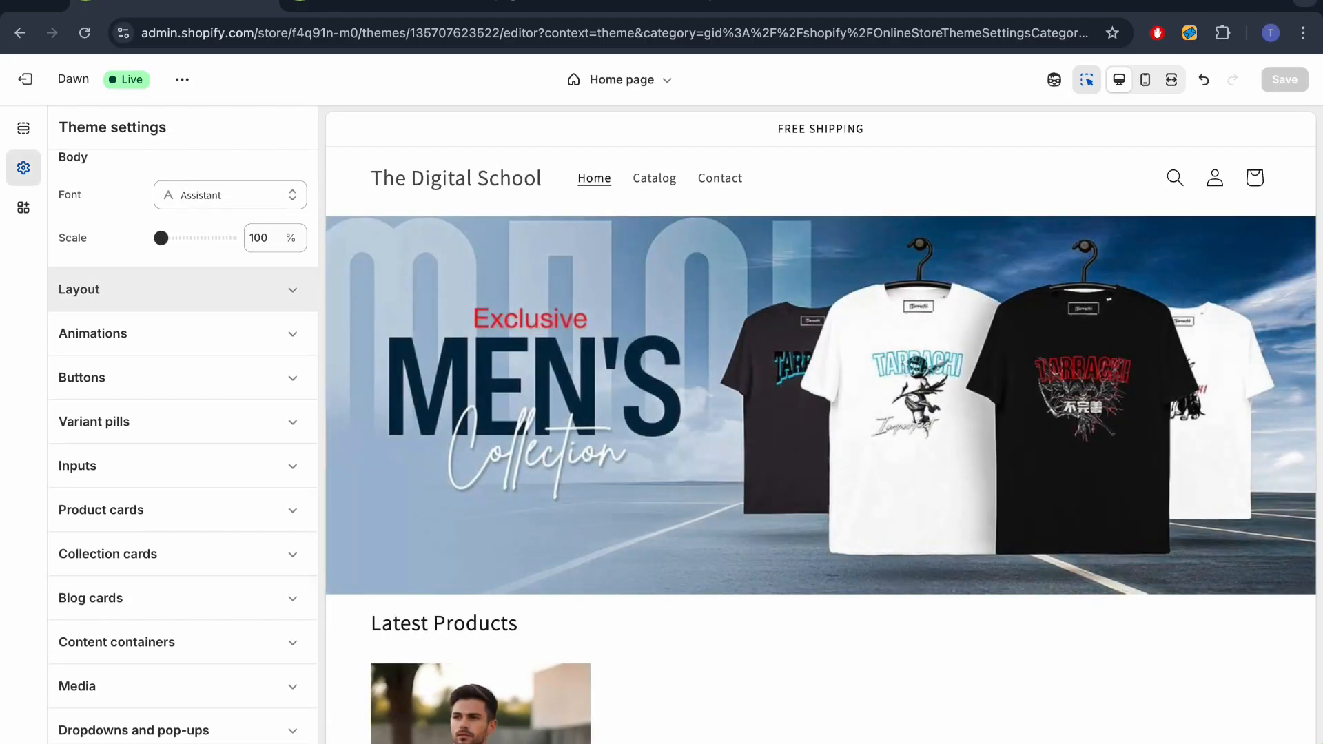
left_click(172, 290)
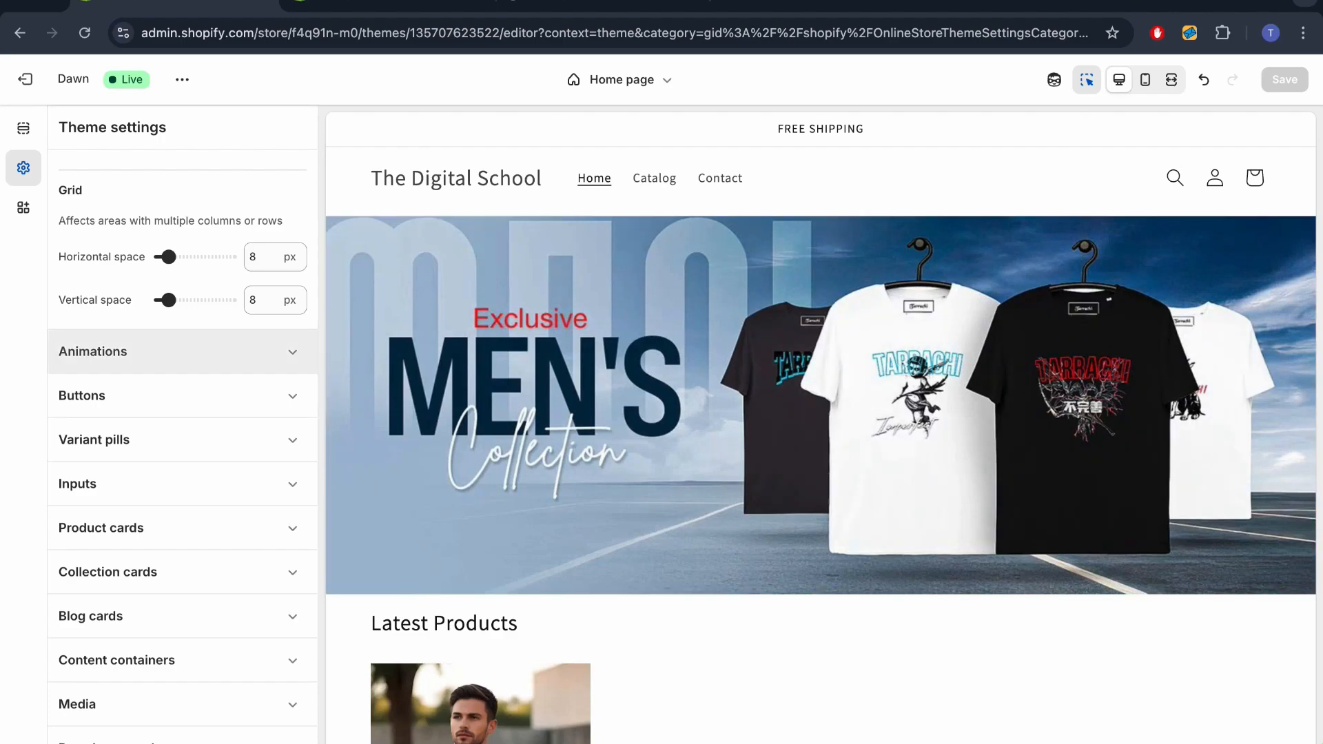
Try 3D lift as the hover effect in the theme's animation settings, and settle on Vertical lift
left_click(182, 353)
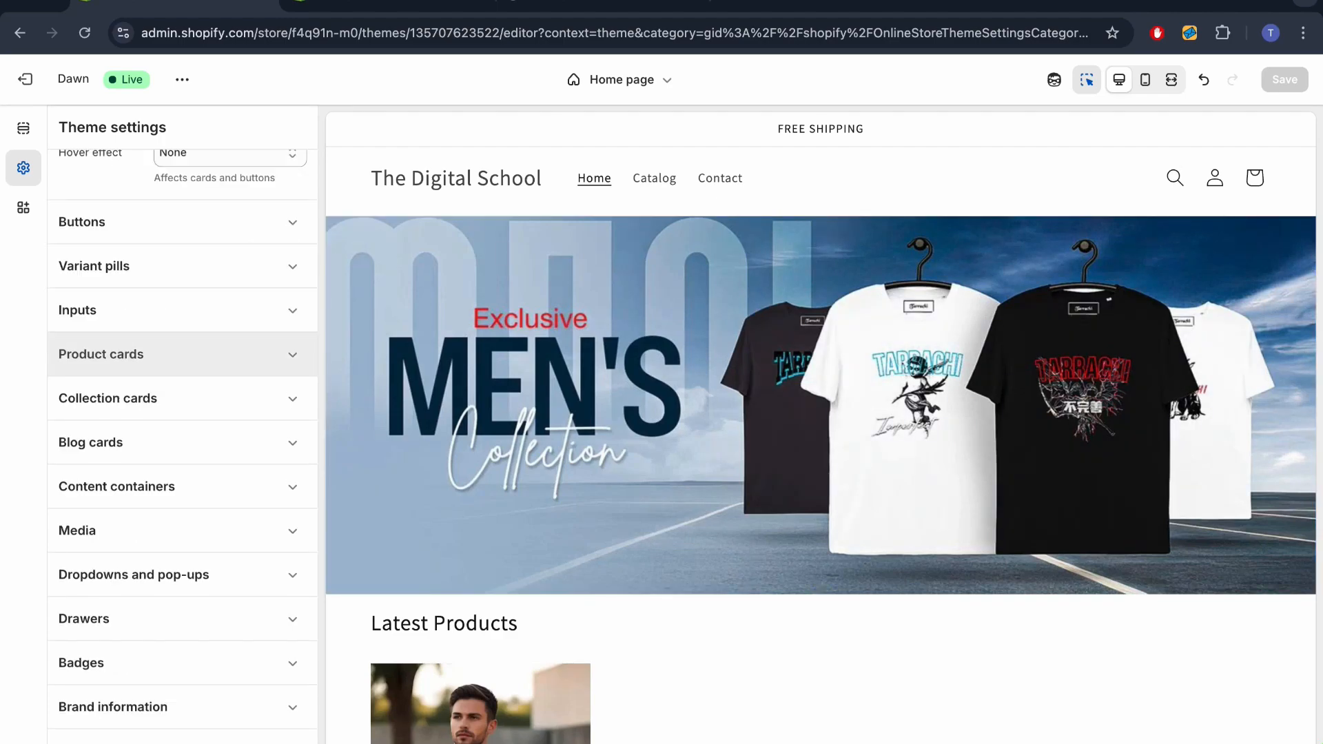
scroll(182, 353, "up", 3)
left_click(227, 294)
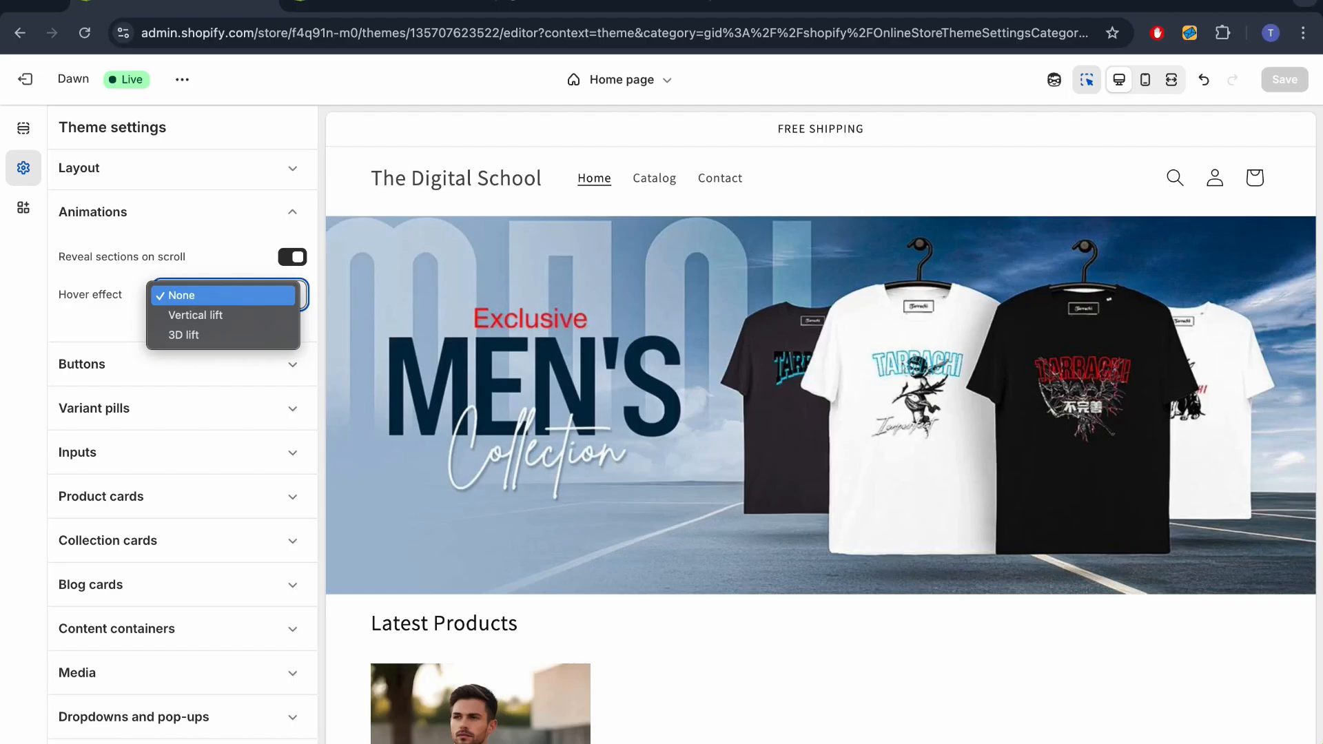
left_click(183, 335)
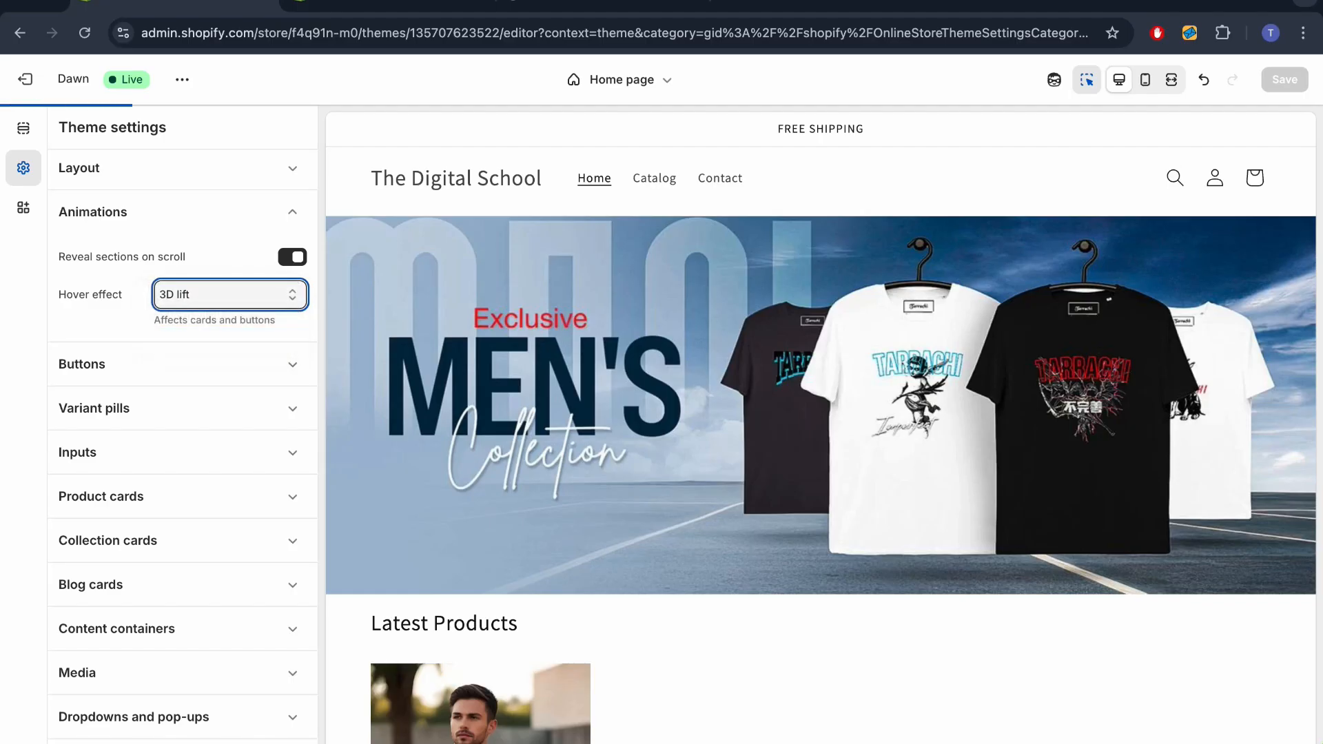
left_click(230, 295)
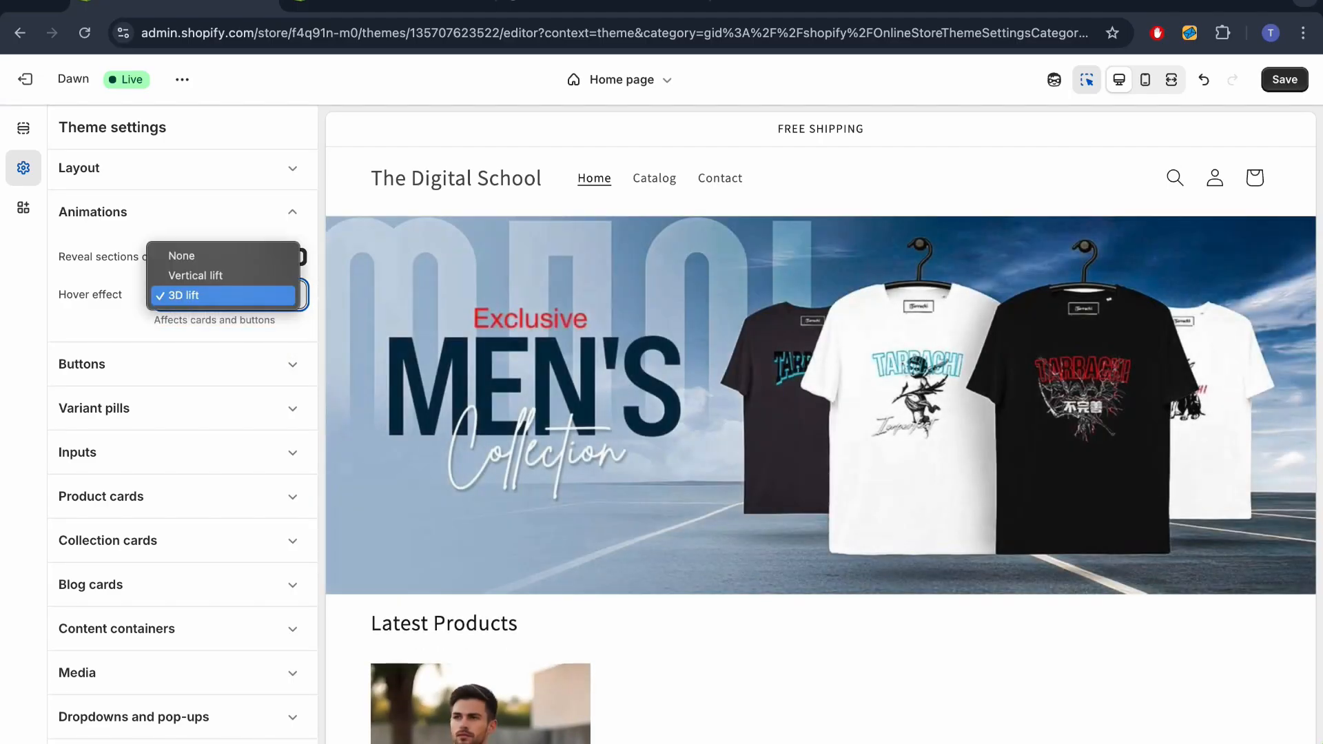
left_click(207, 275)
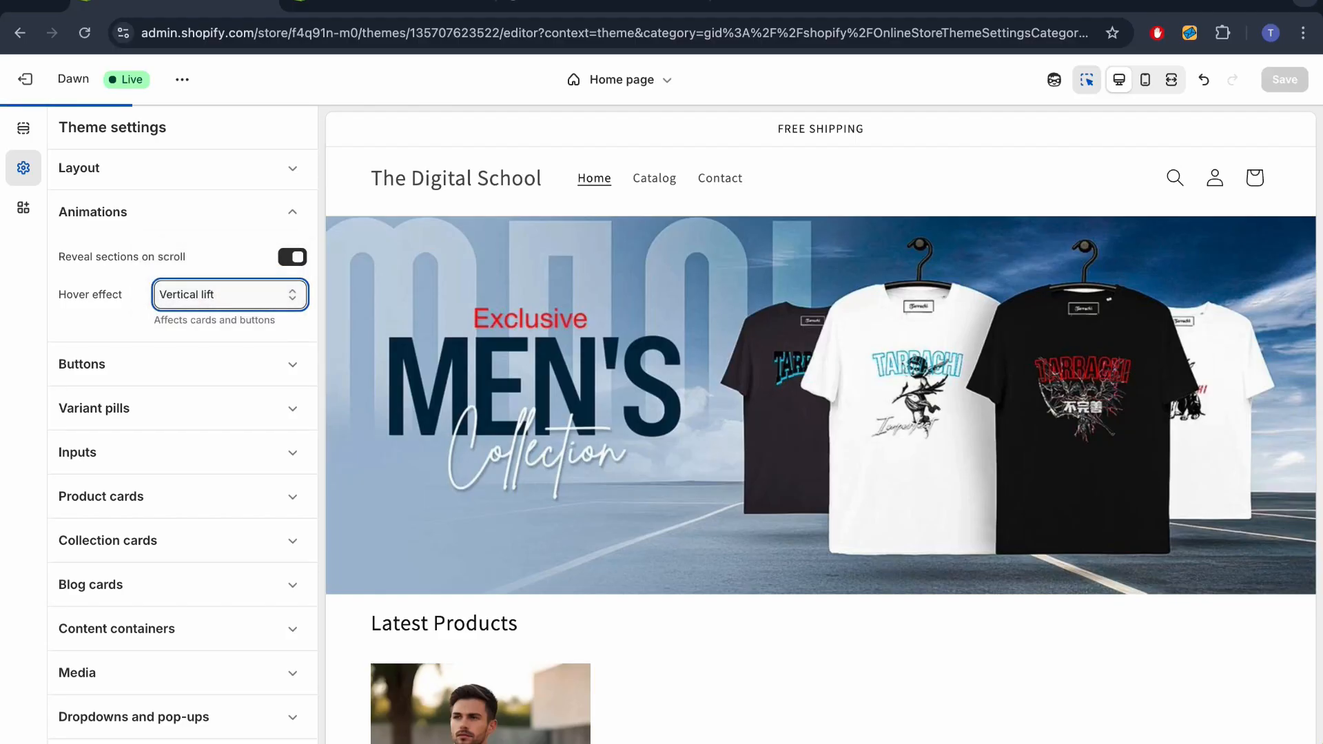
Examine the theme settings for buttons, variant pills, inputs, collection cards and blog cards
scroll(200, 298, "down", 2)
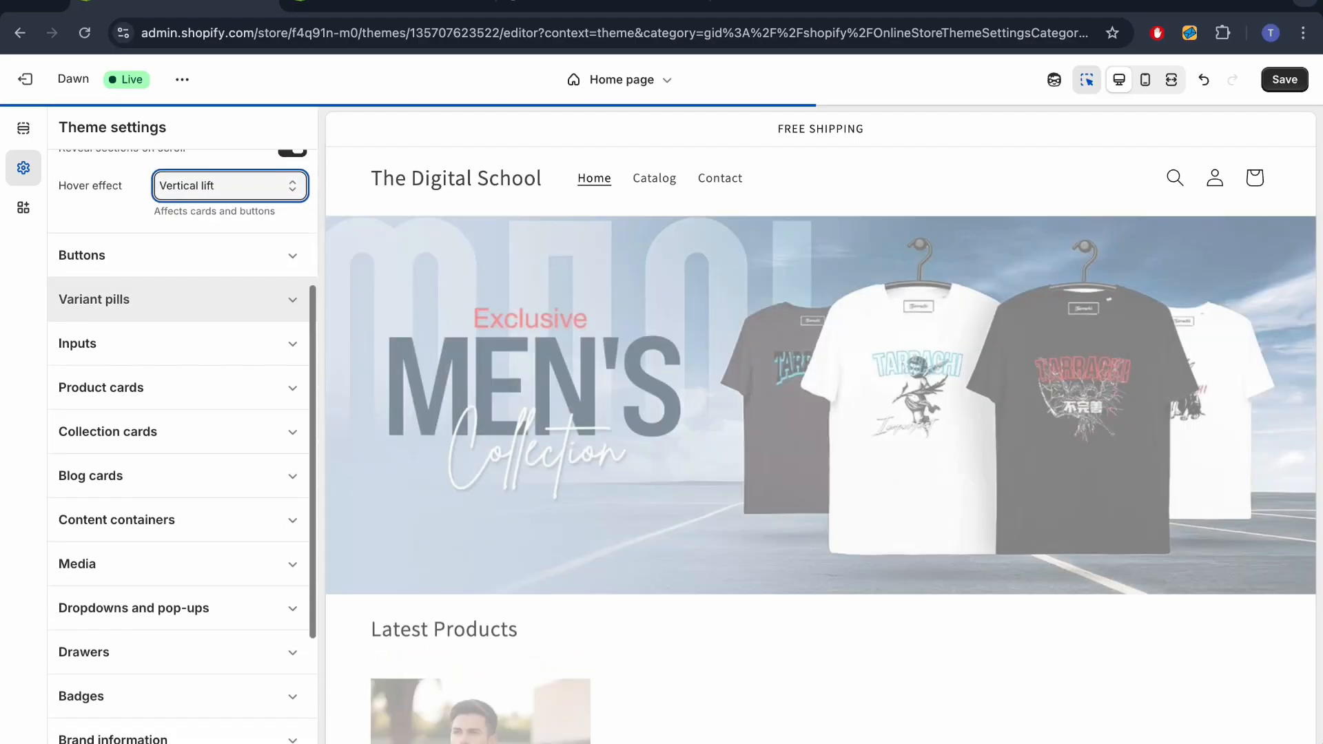
left_click(182, 255)
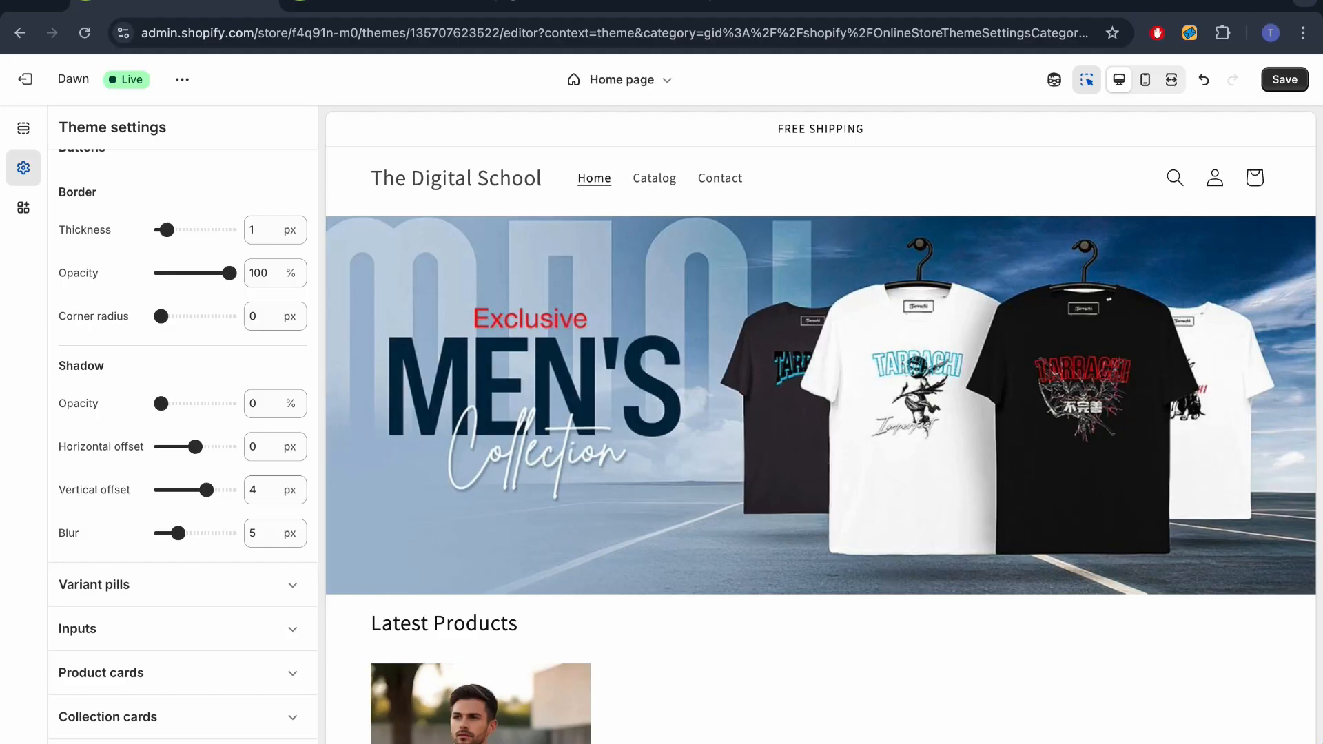
scroll(183, 445, "down", 3)
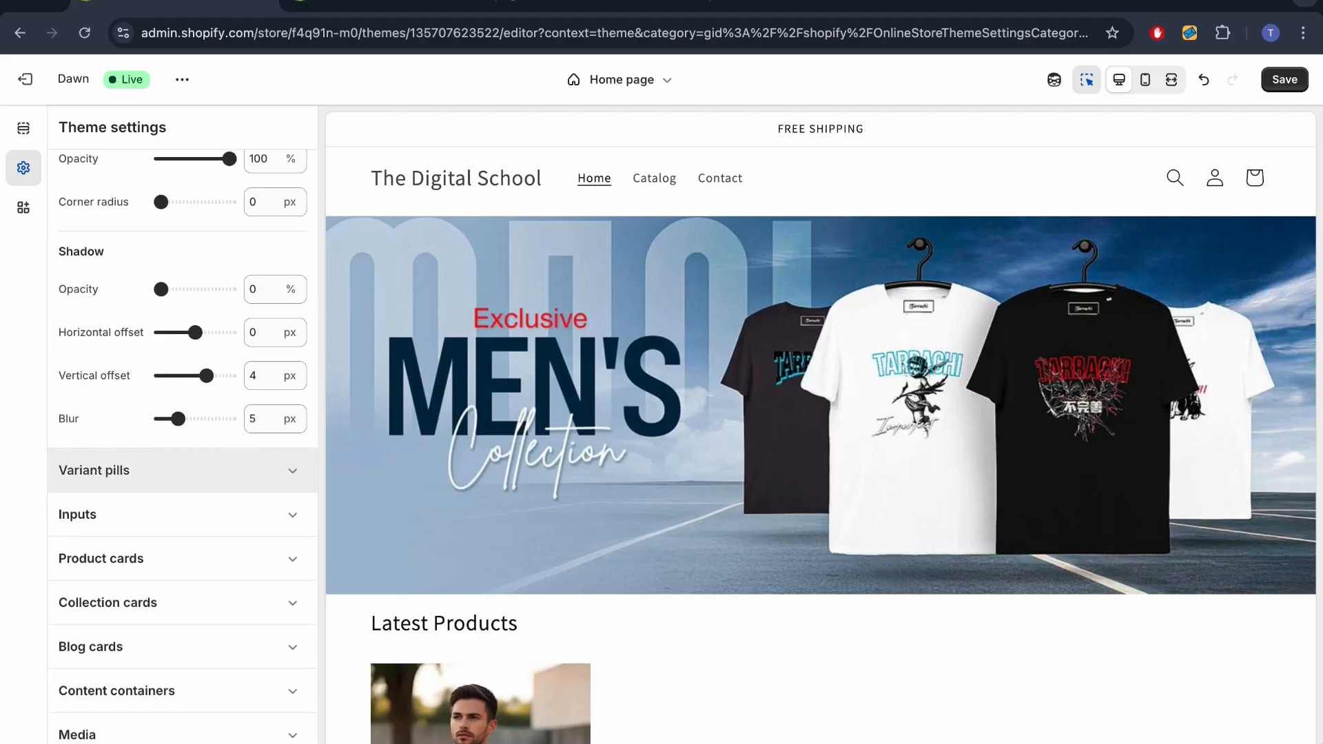
left_click(93, 470)
scroll(179, 345, "down", 5)
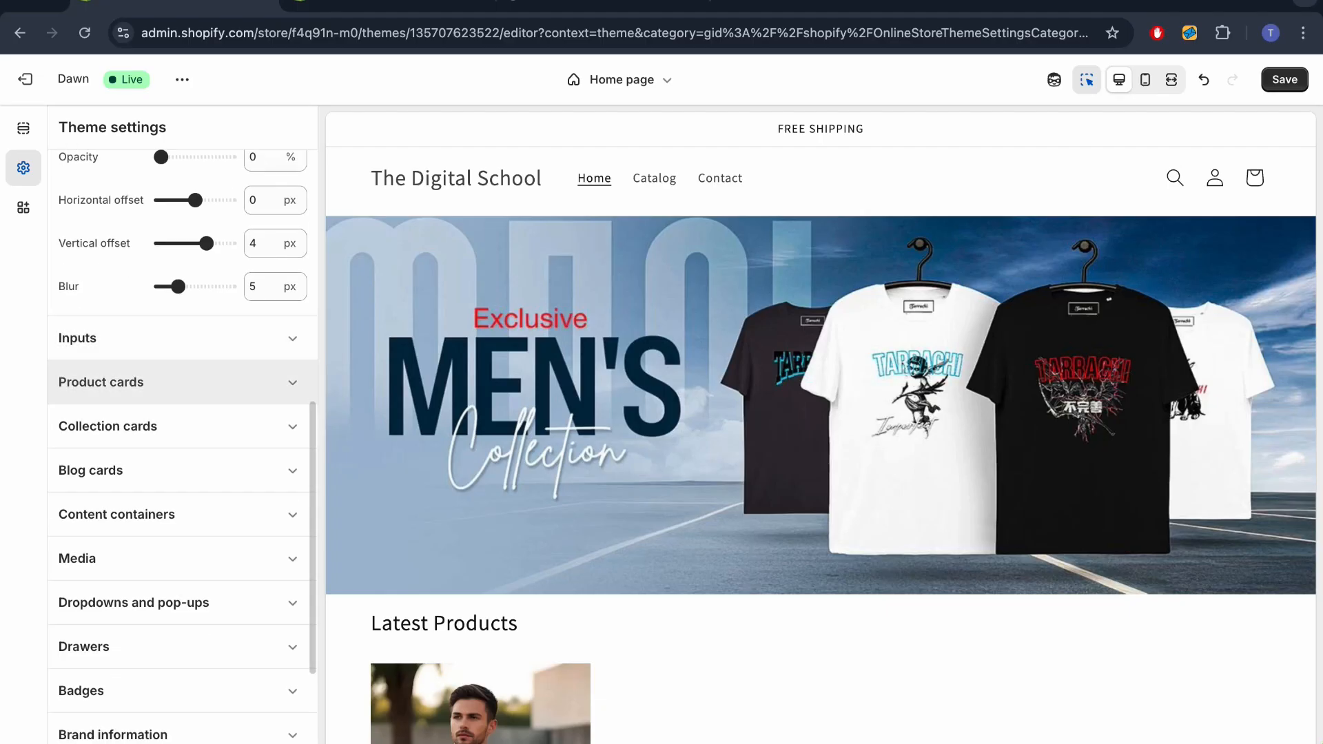
left_click(138, 336)
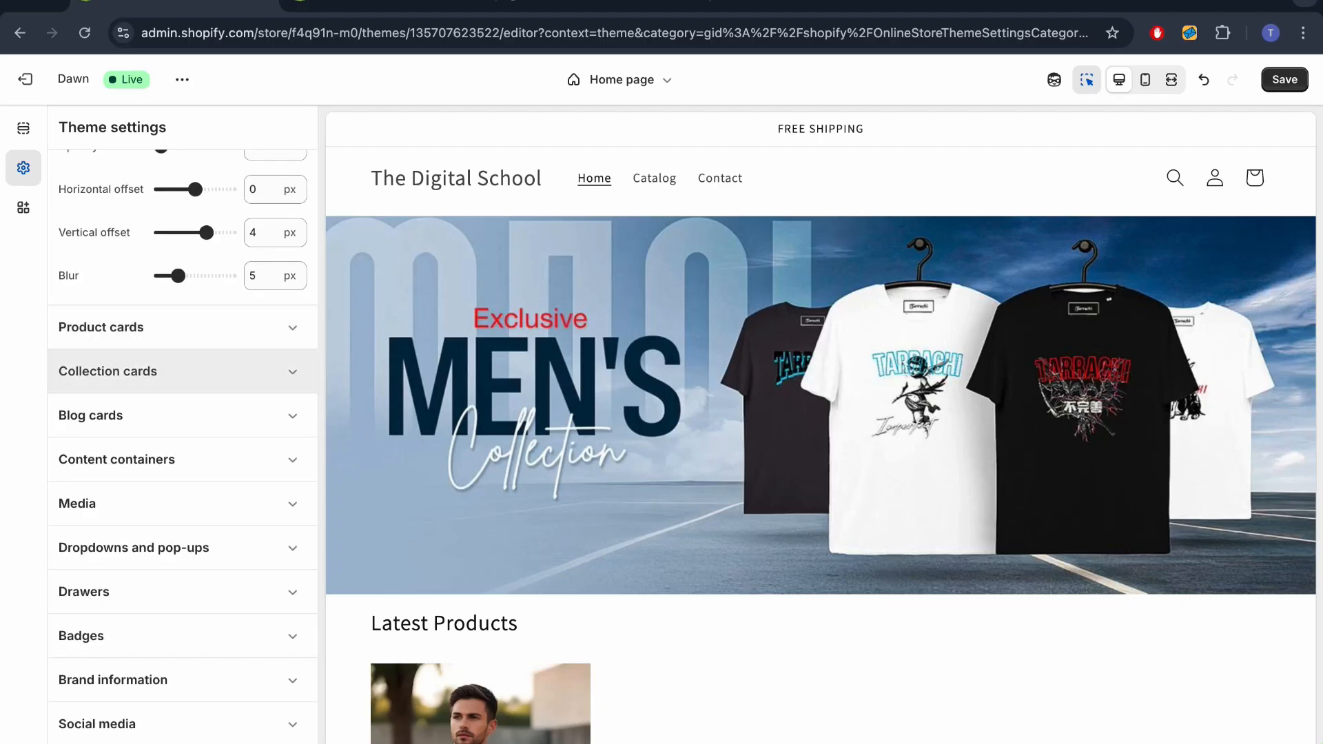
left_click(138, 371)
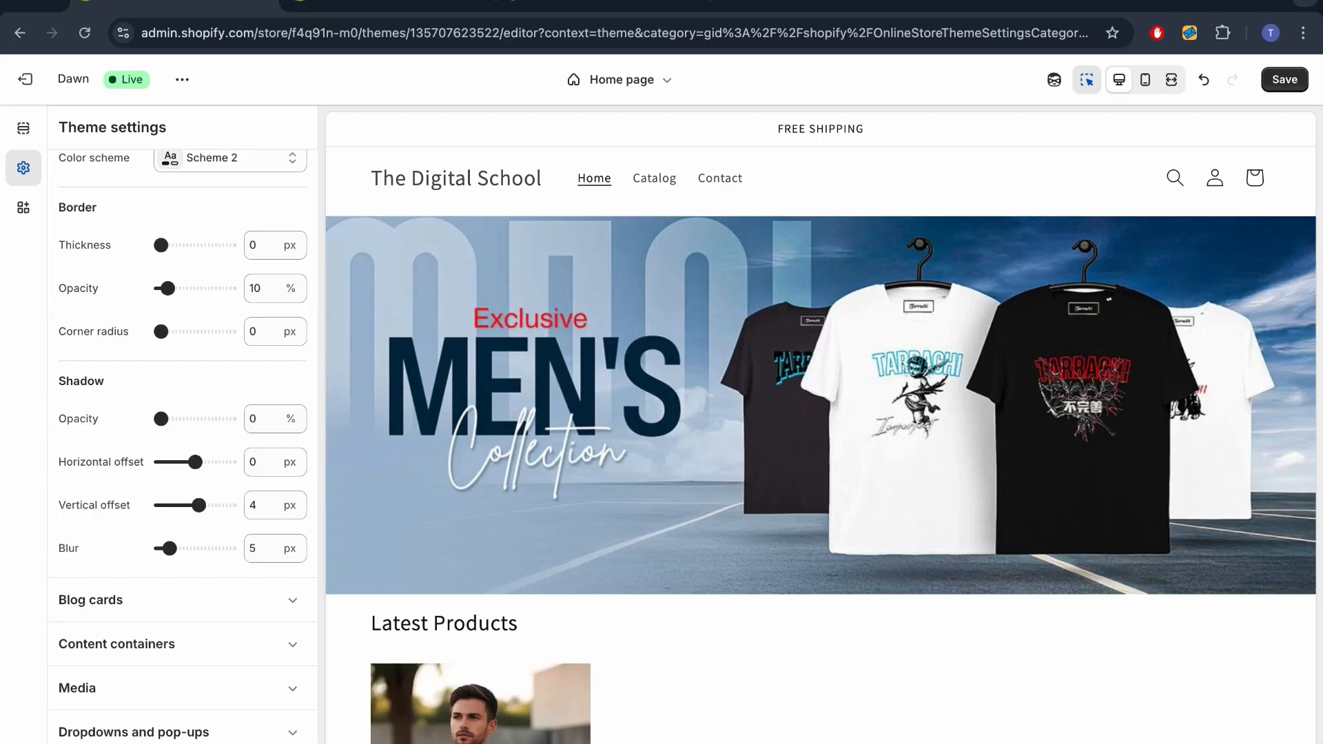
scroll(182, 413, "down", 5)
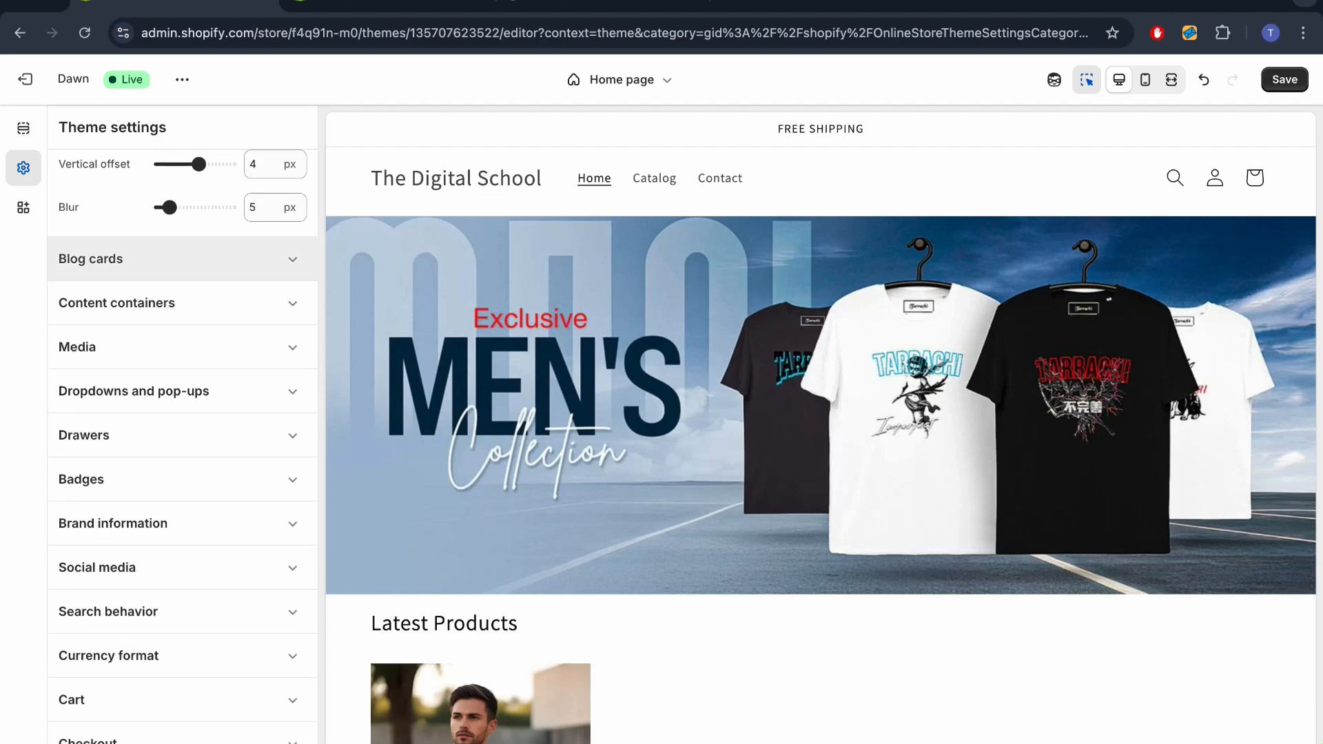
left_click(138, 258)
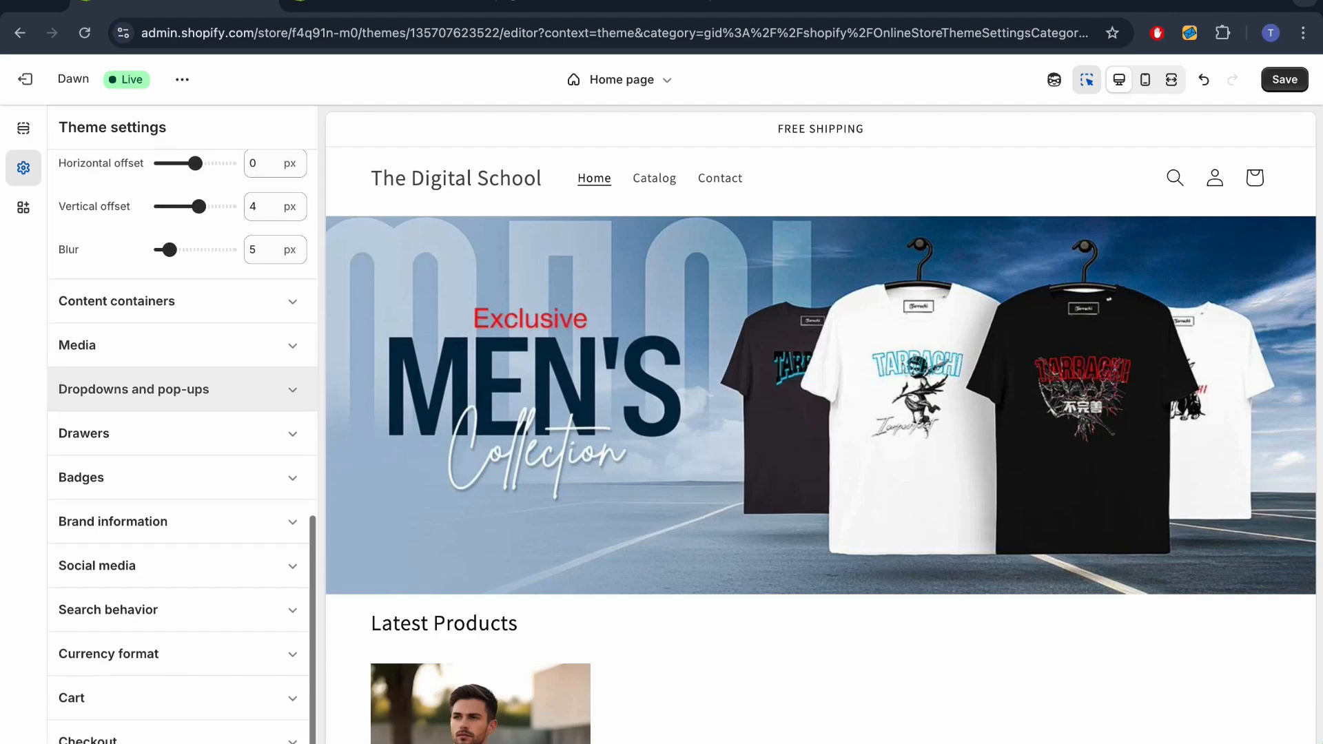
Examine the social media link fields in the theme settings, from Facebook to Vimeo
left_click(138, 514)
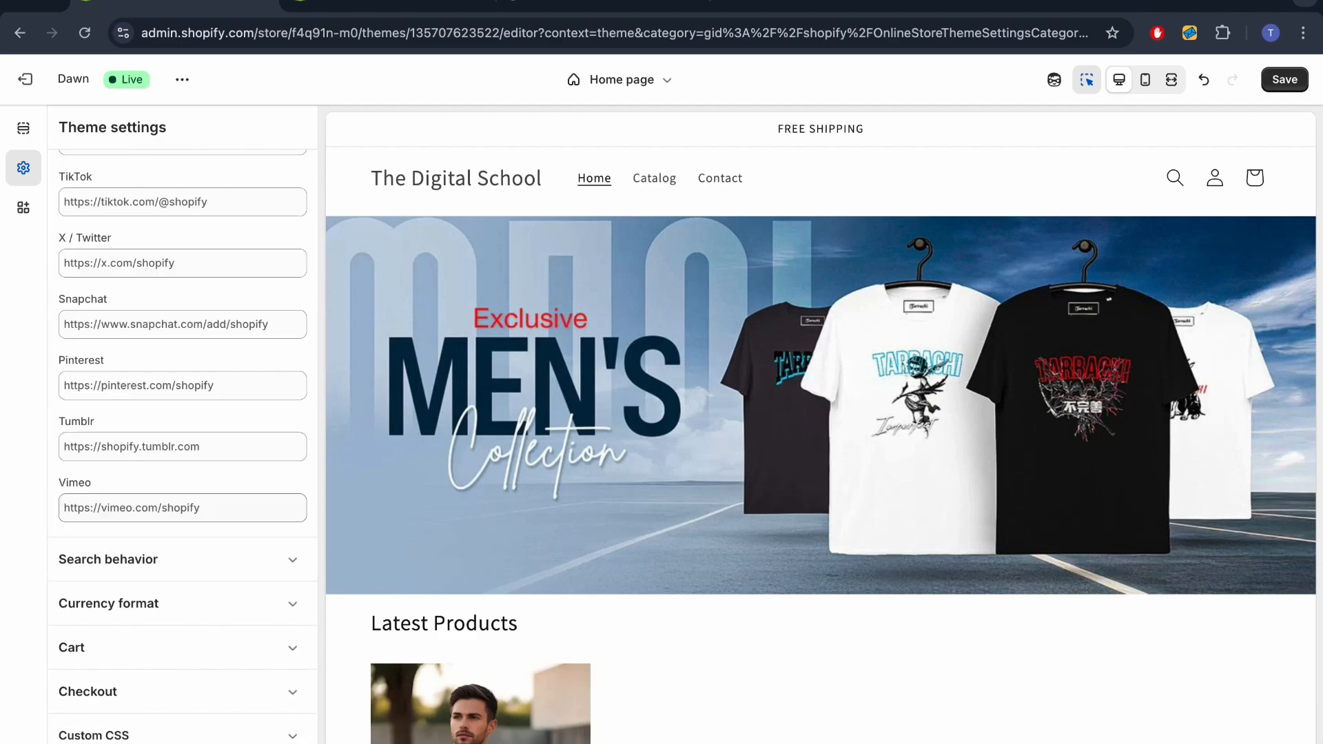
scroll(183, 413, "up", 5)
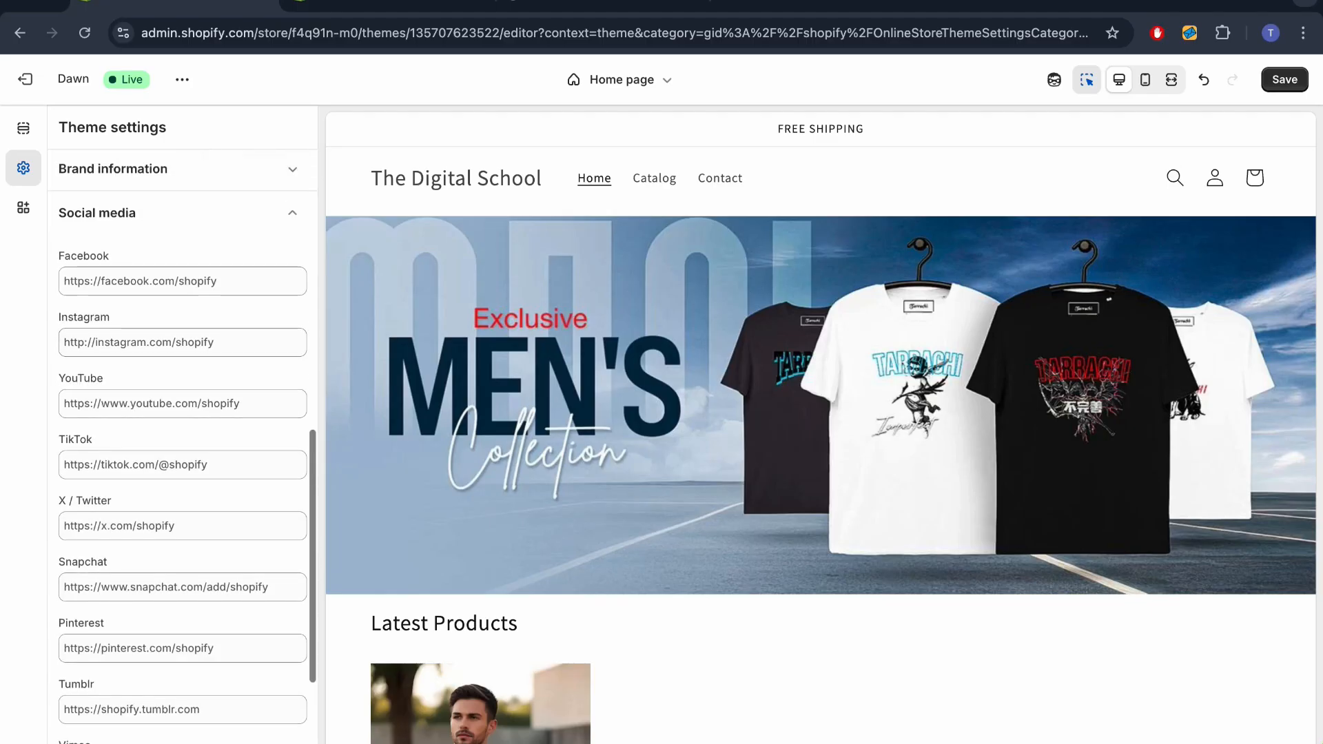
scroll(183, 413, "down", 5)
scroll(183, 551, "down", 1)
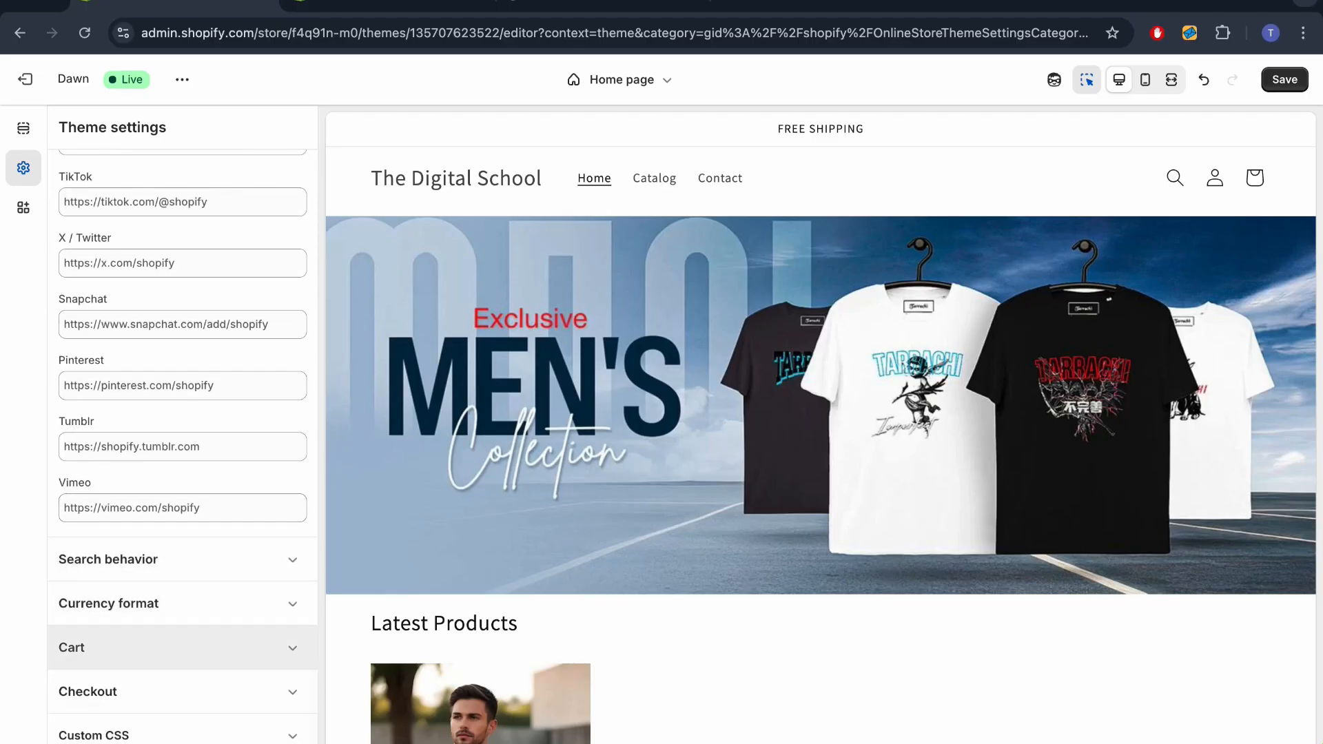
Enable the Vendor and Cart note options in the theme's cart settings
left_click(138, 643)
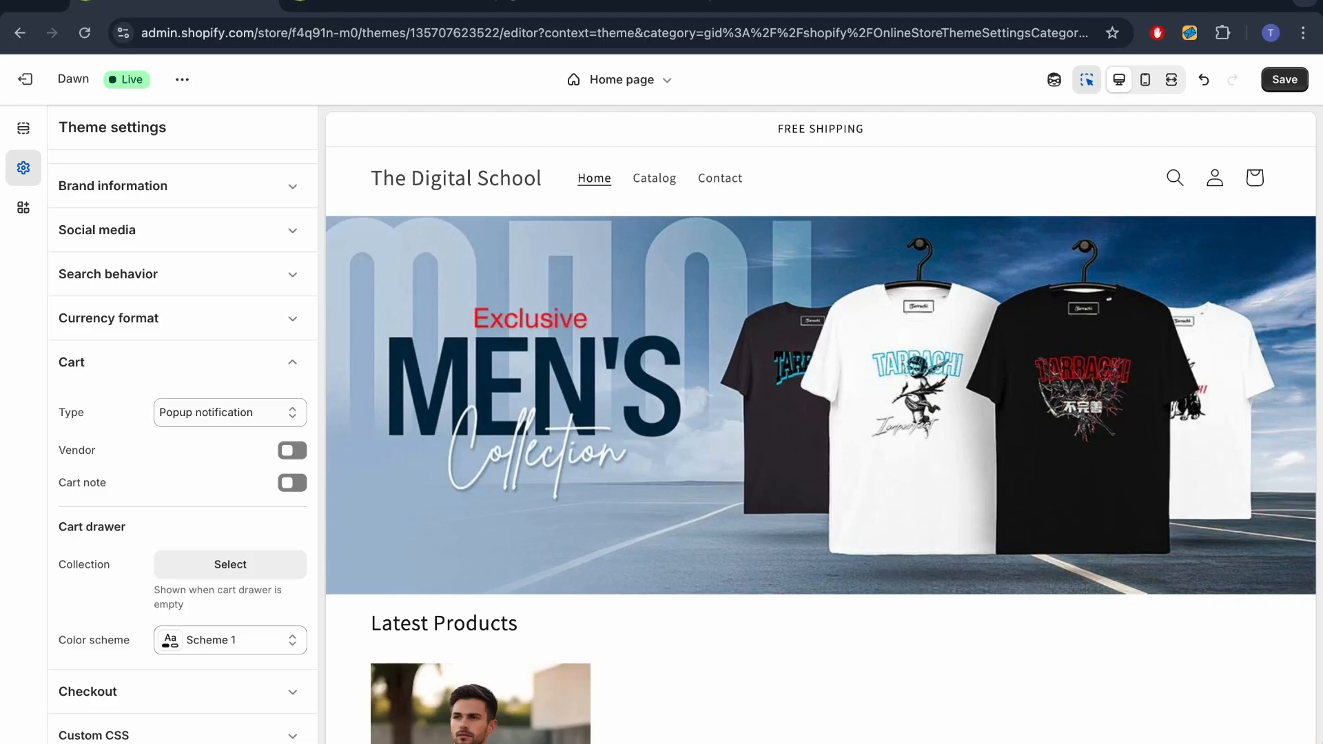
left_click(292, 451)
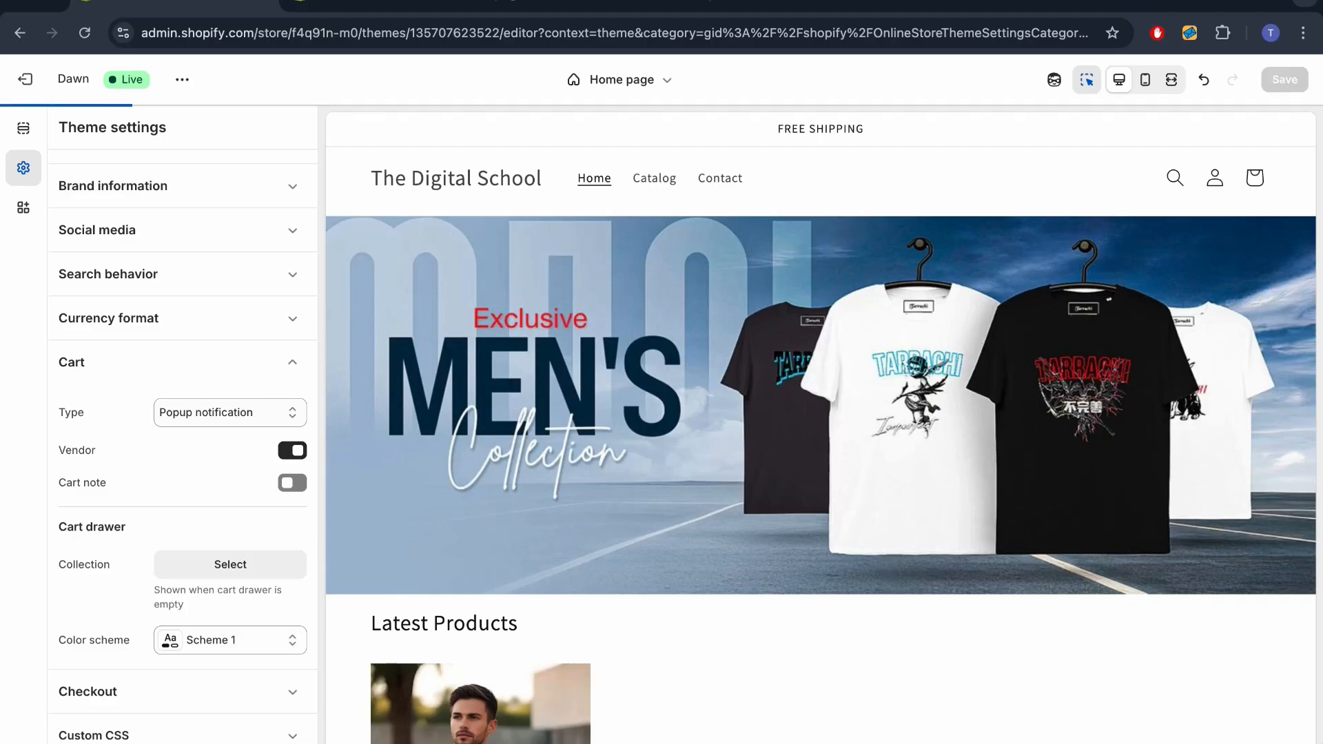
left_click(292, 483)
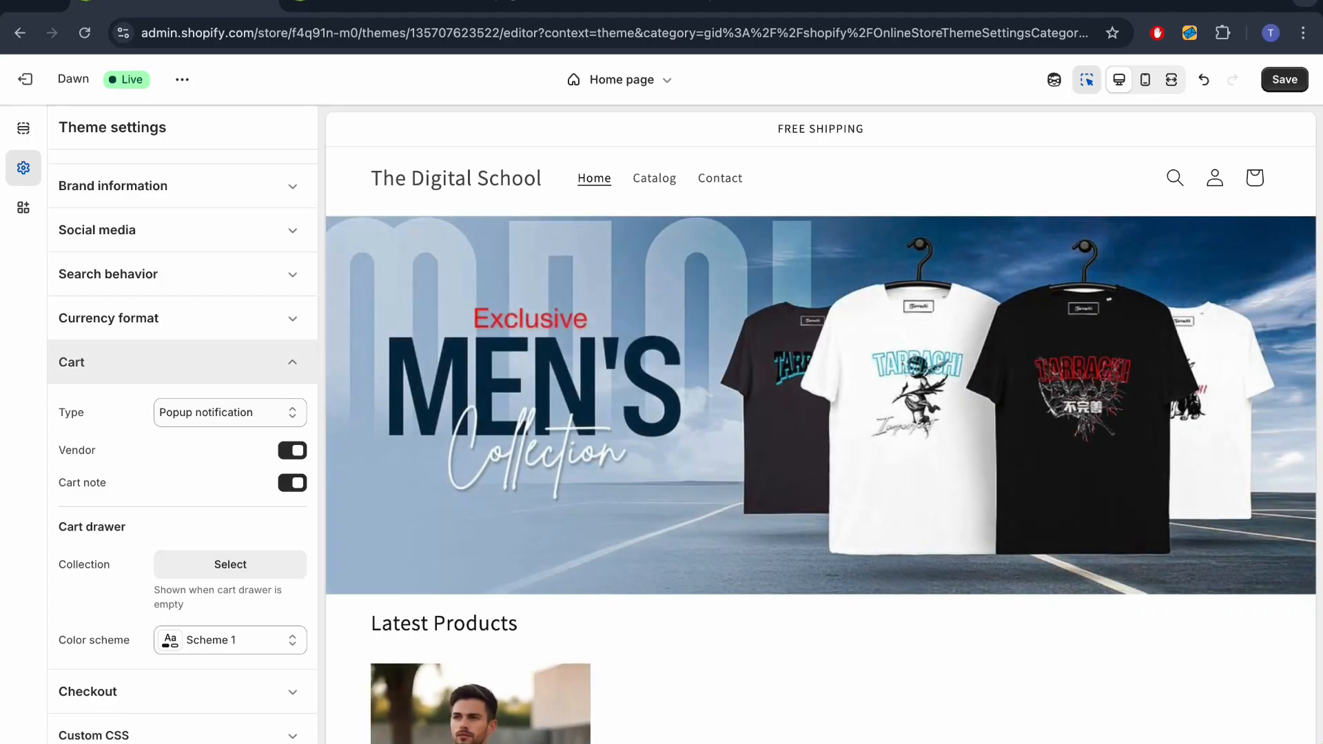
View the theme's app embeds, and save the theme changes before exiting the theme editor
left_click(23, 207)
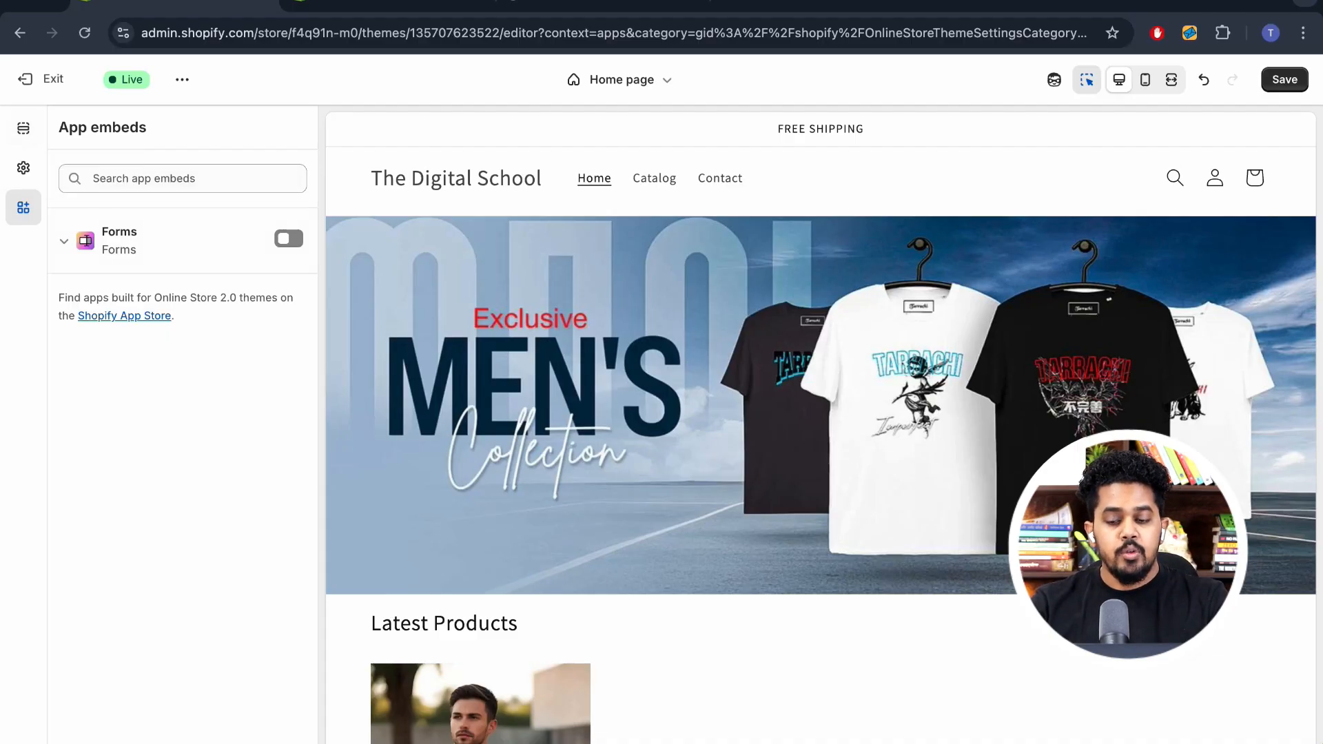
left_click(1284, 79)
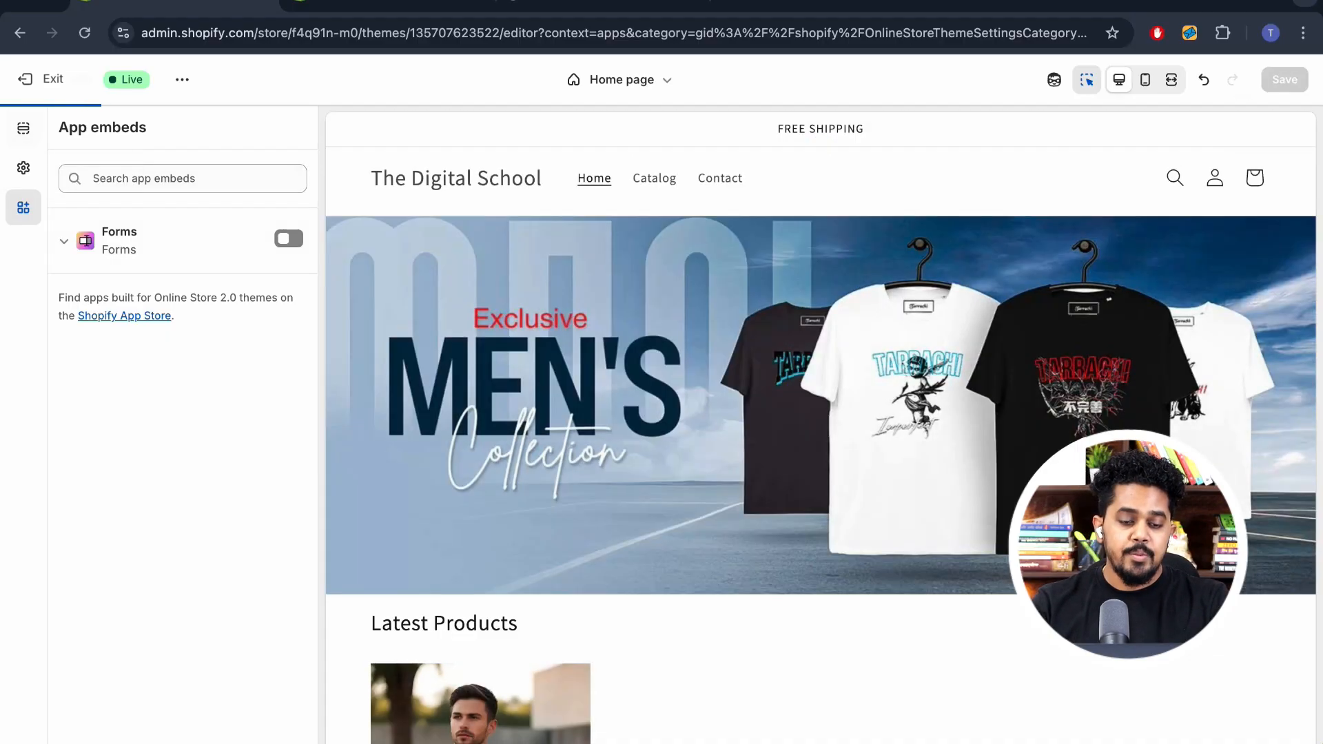
left_click(25, 79)
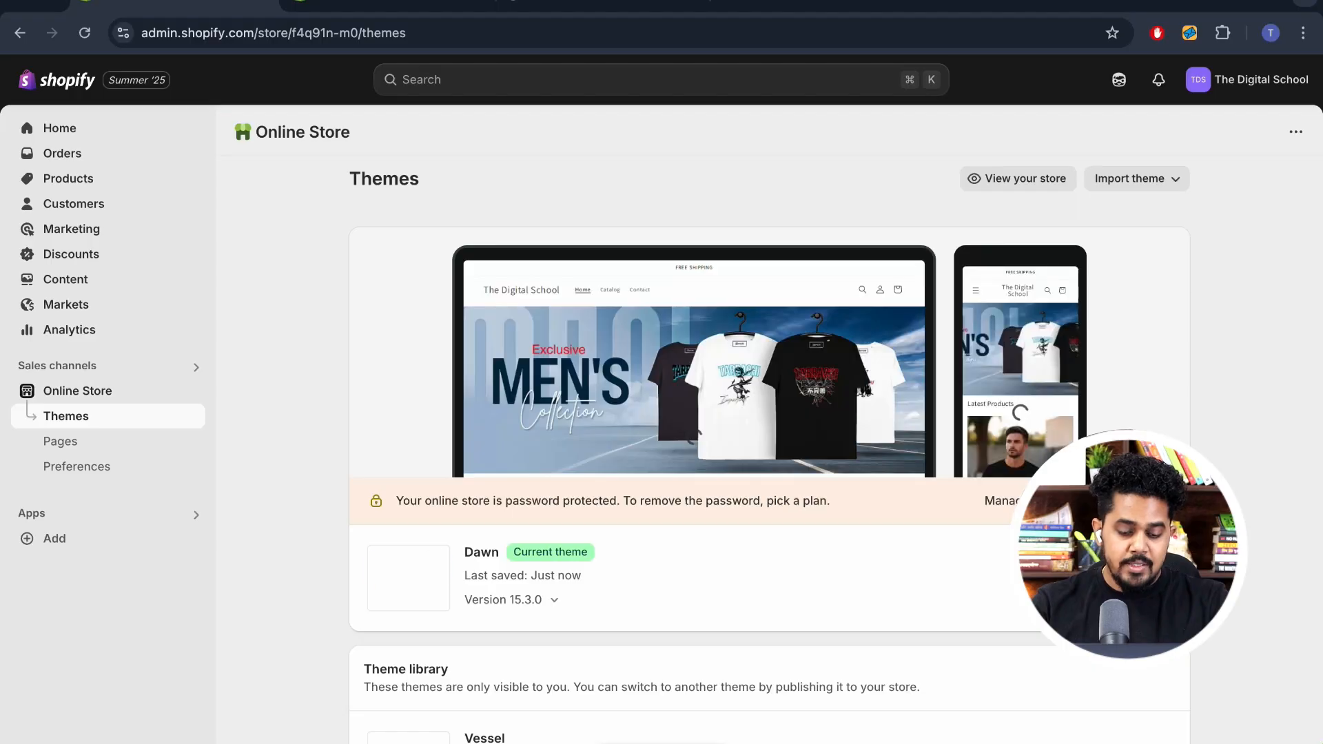
Open the store settings and view the plan details
left_click(63, 740)
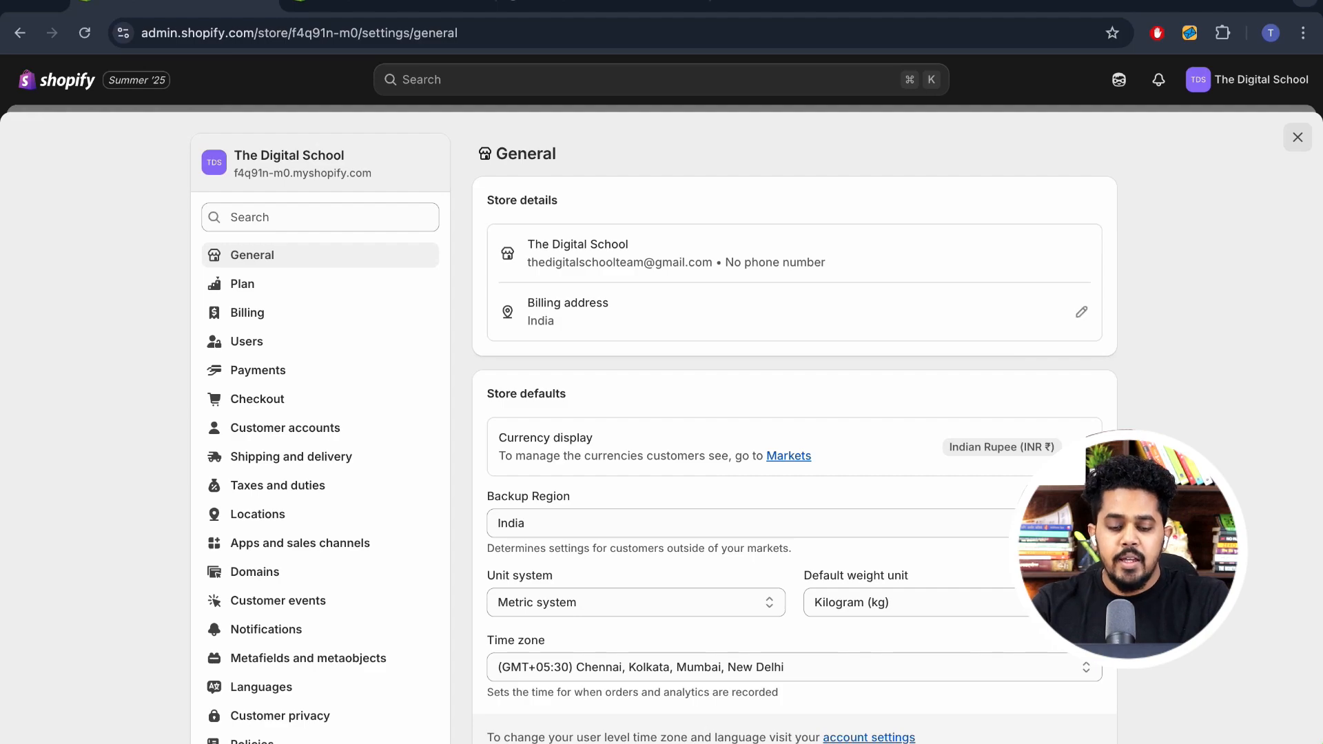
left_click(244, 284)
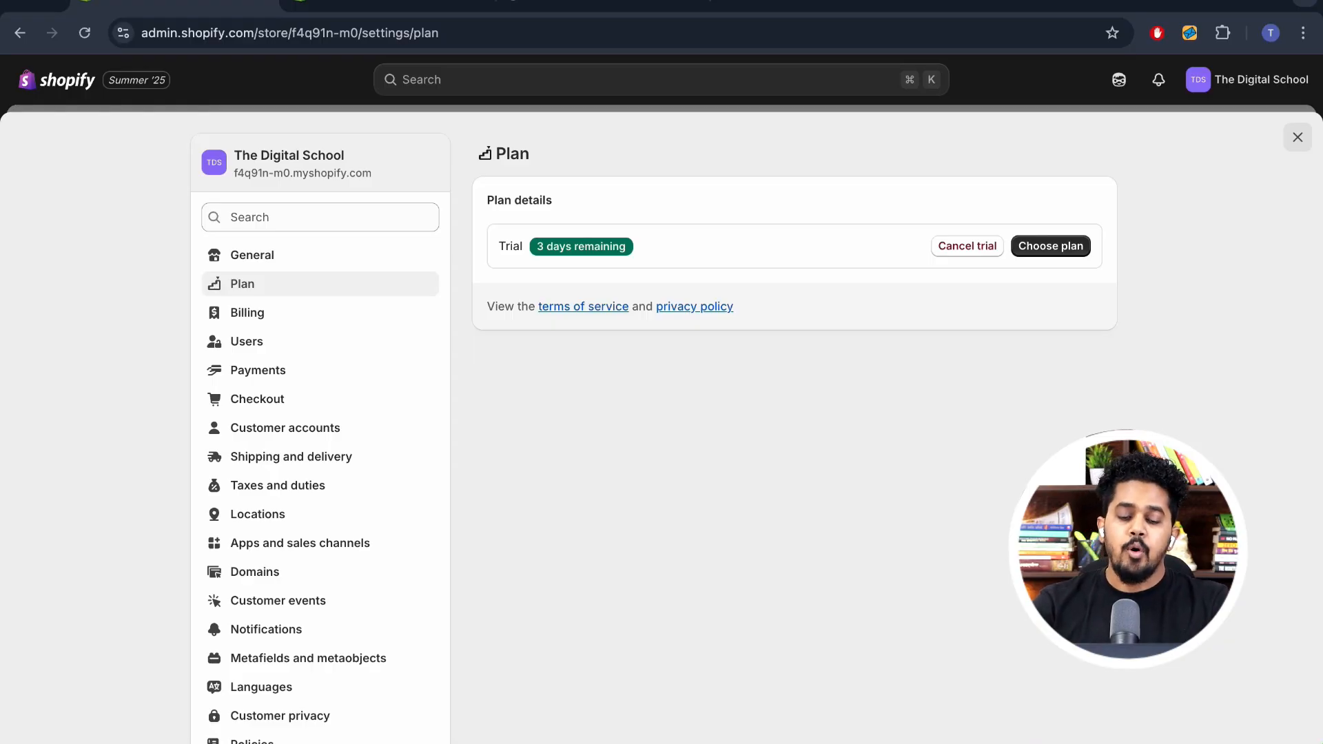
Examine the store's payment settings and the full list of third-party payment providers
left_click(256, 370)
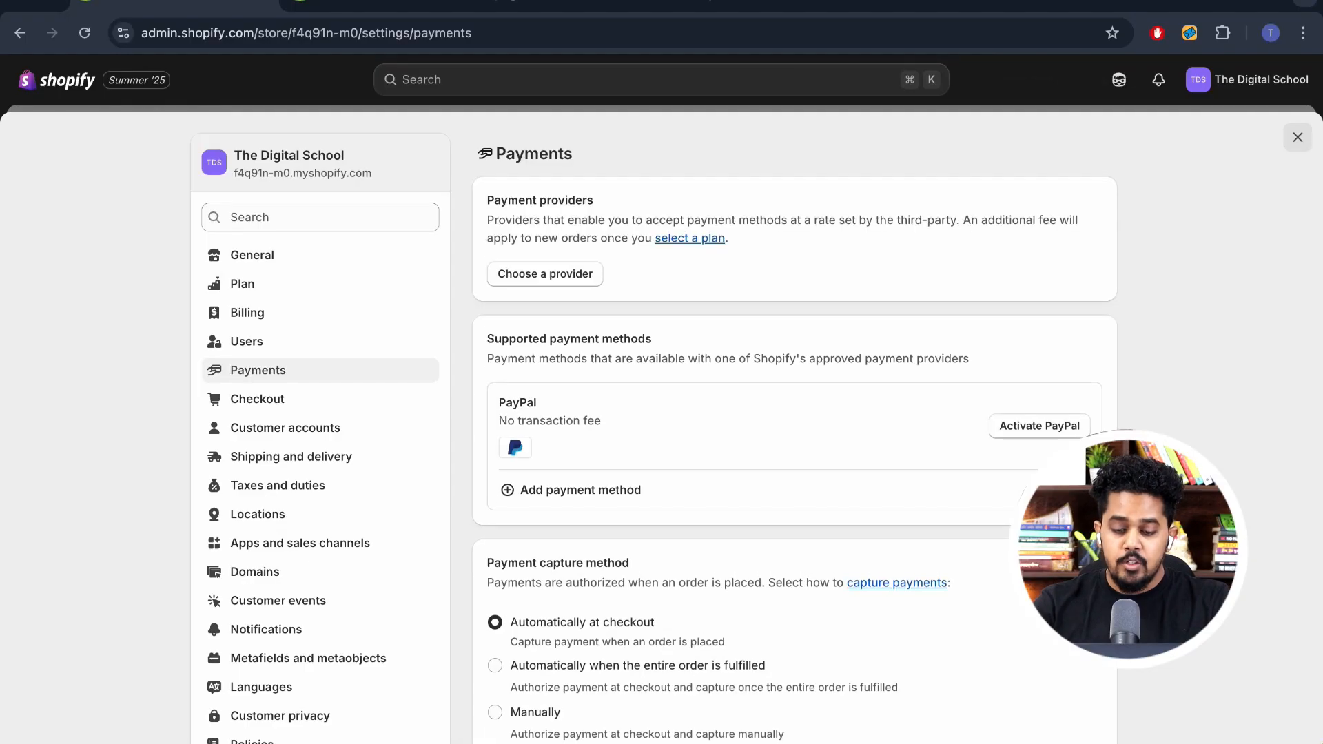
scroll(794, 427, "down", 1)
scroll(793, 427, "up", 1)
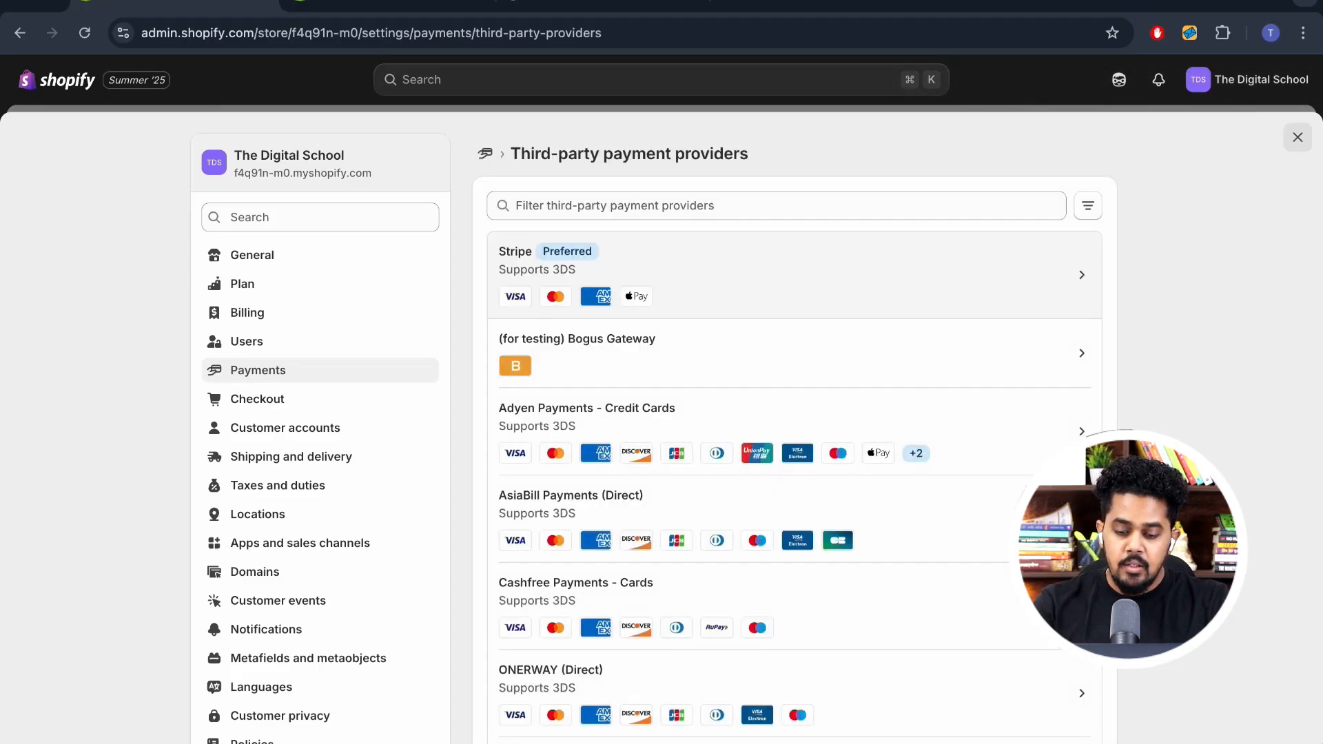
scroll(793, 427, "down", 7)
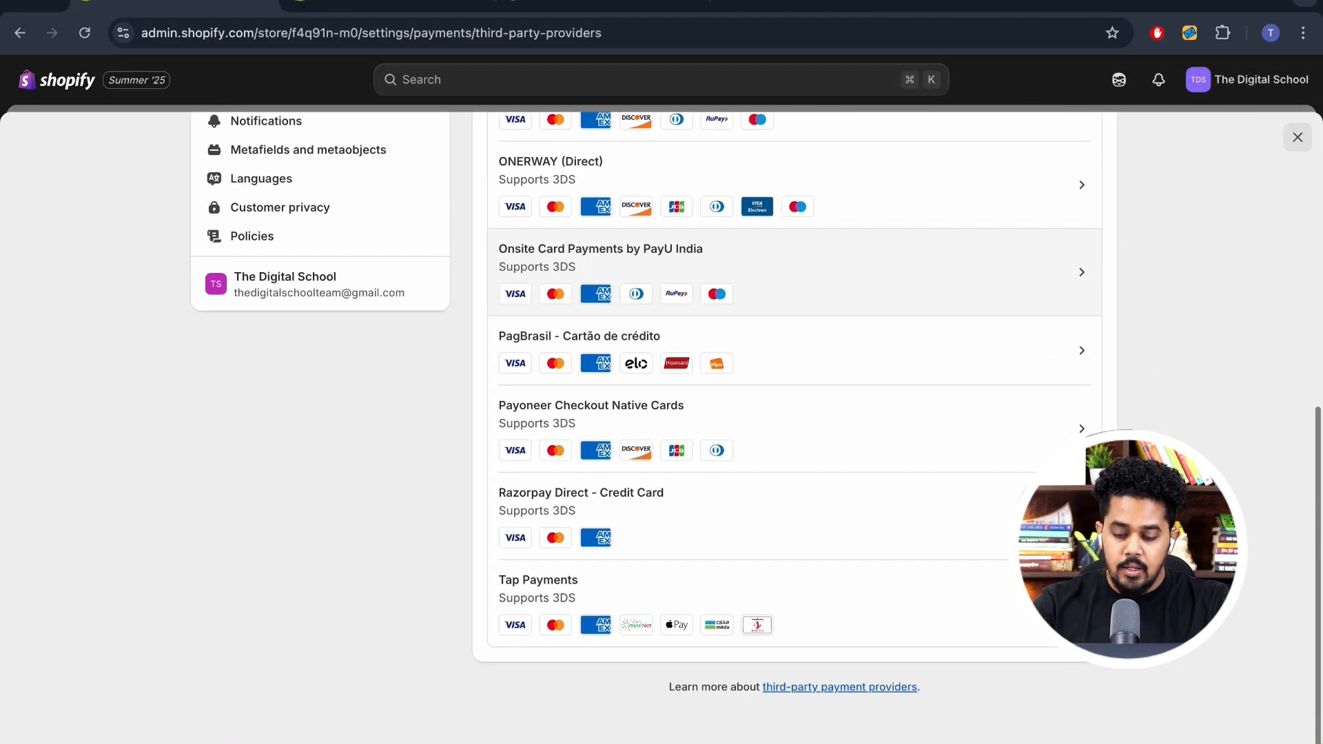
scroll(793, 427, "up", 6)
scroll(794, 427, "up", 2)
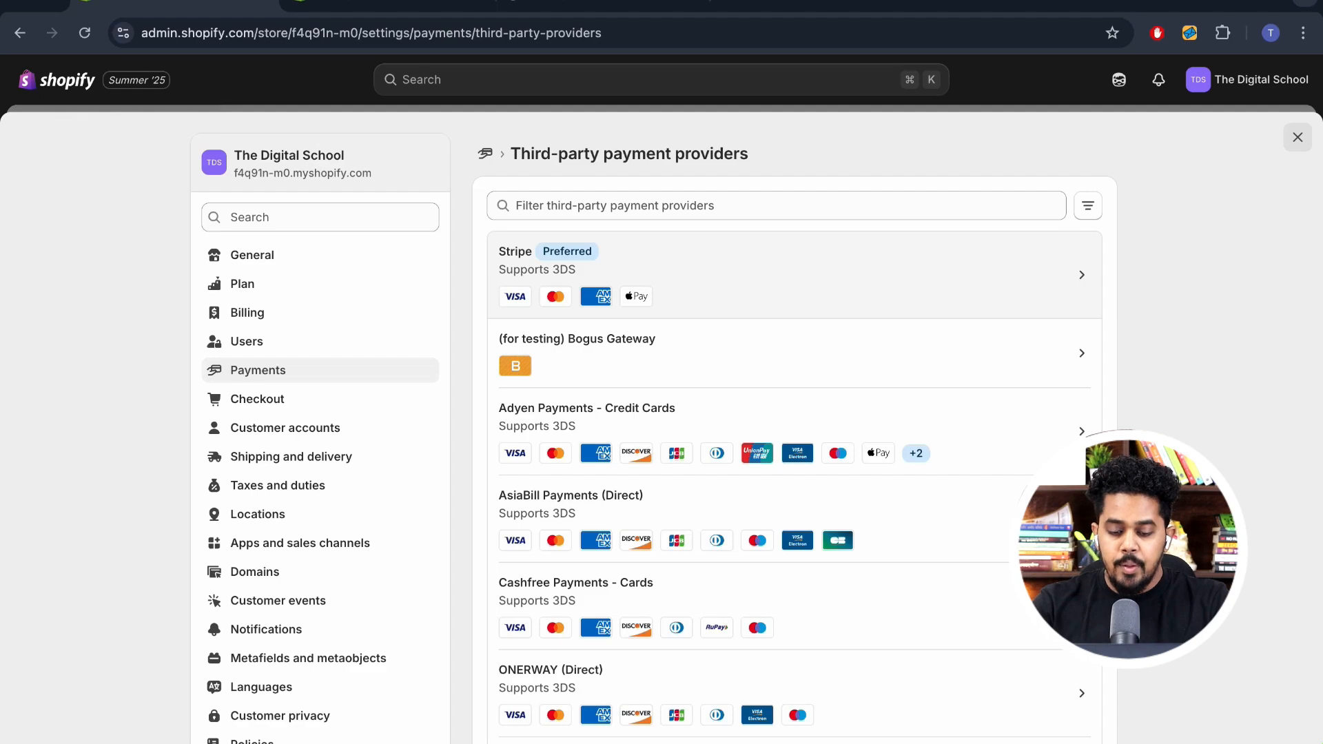
scroll(794, 413, "down", 3)
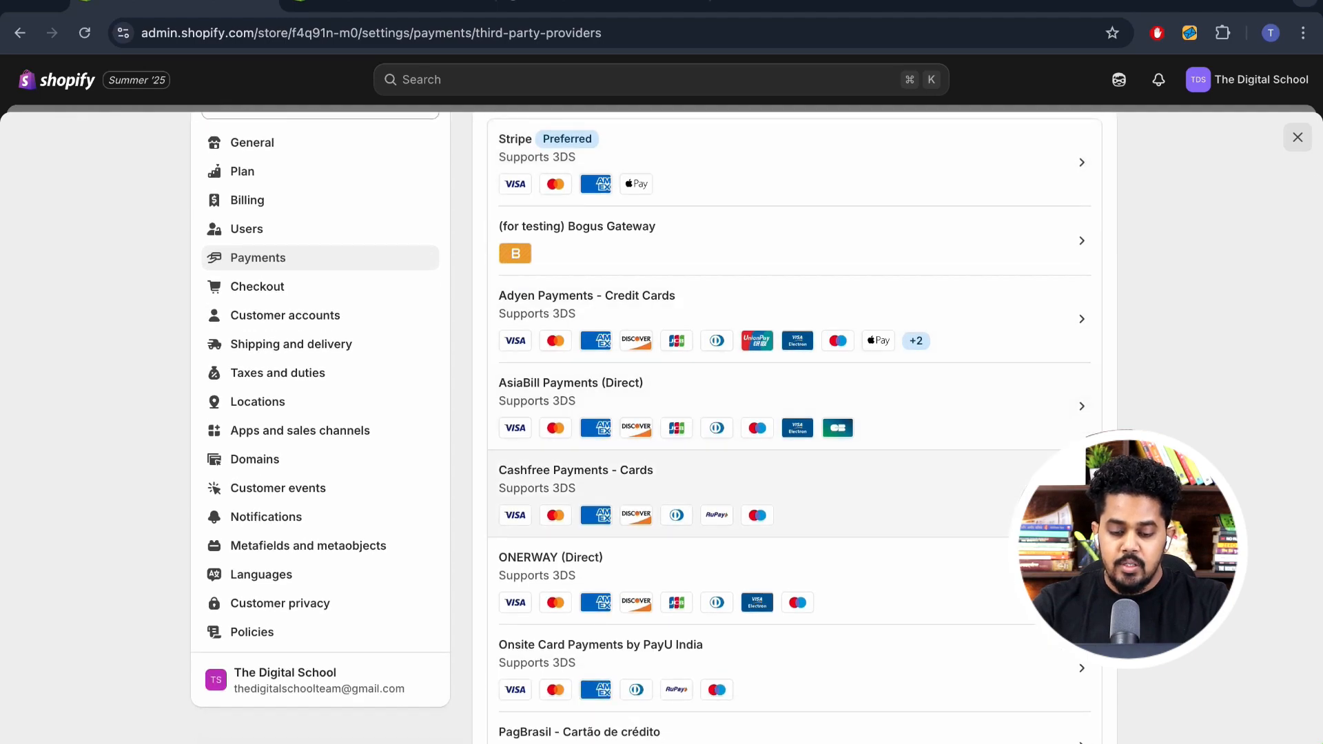
scroll(757, 496, "down", 10)
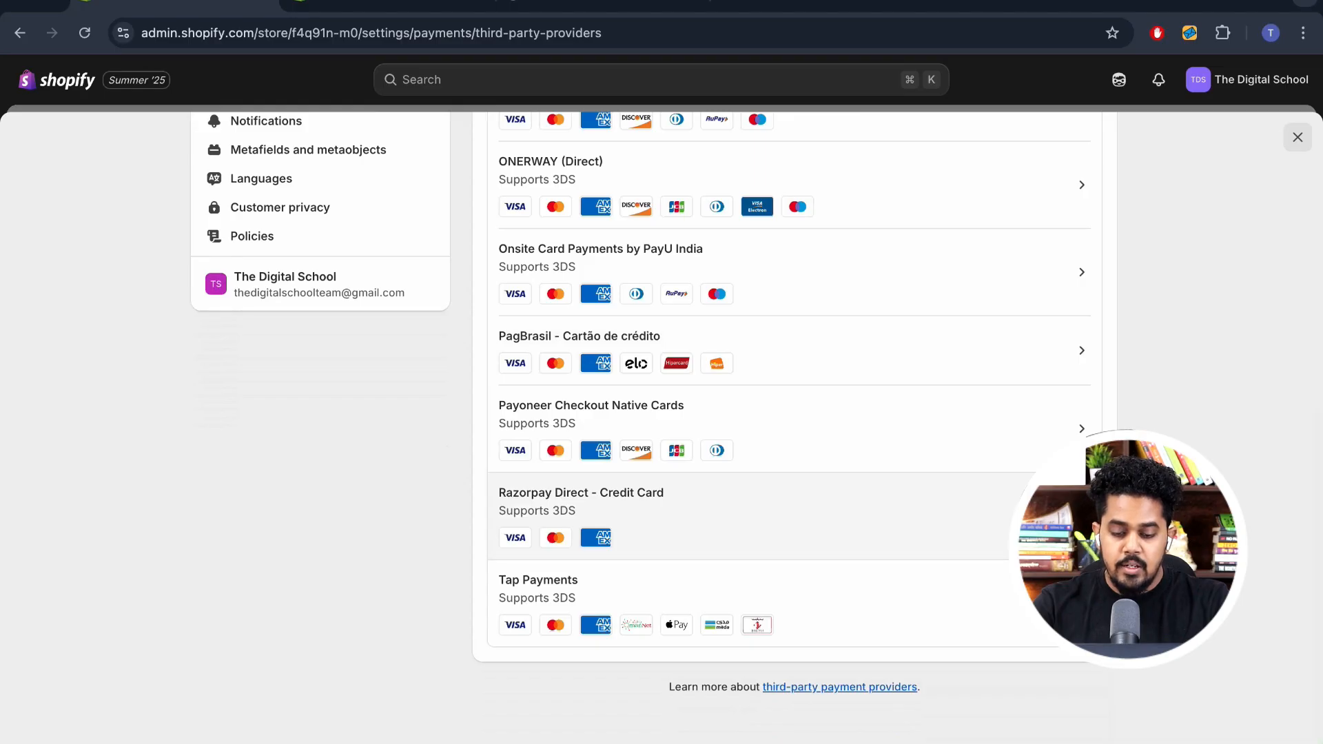
scroll(320, 406, "up", 13)
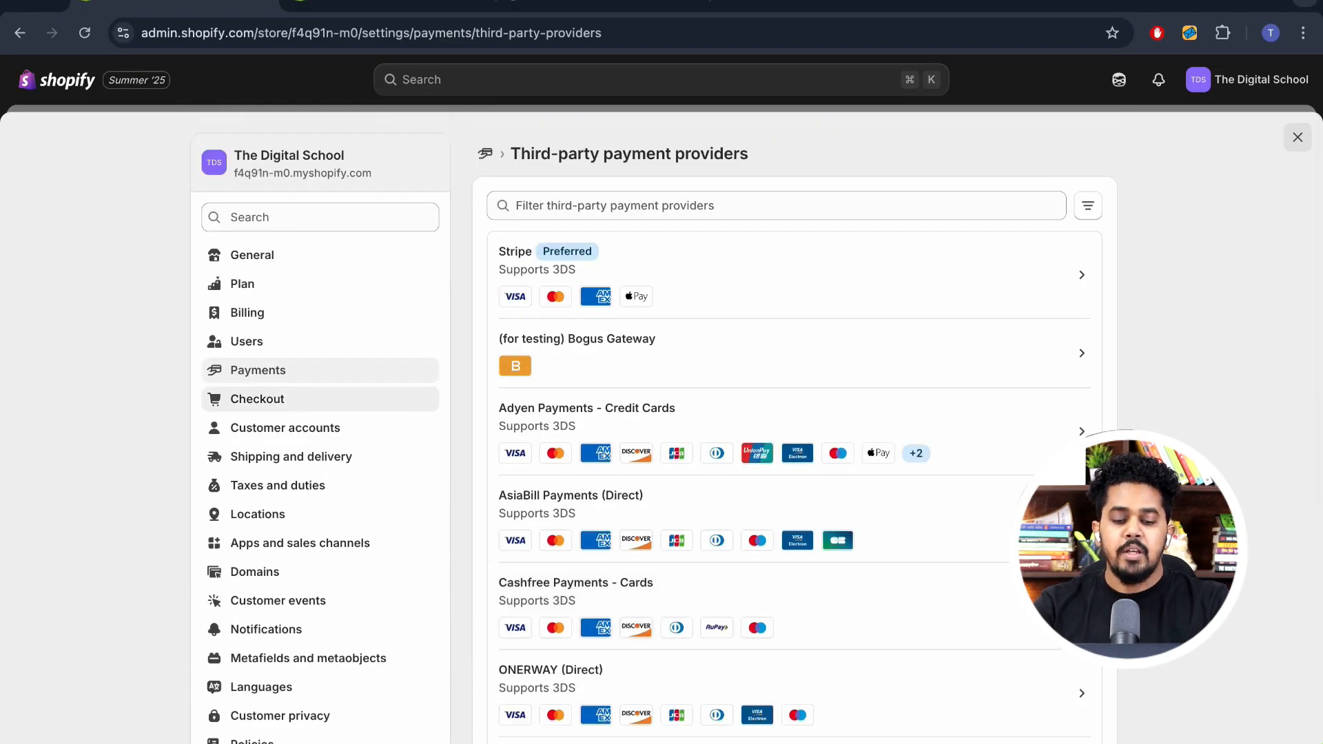
Examine the checkout settings, trying Email as the customer contact method and restoring Phone number or email
left_click(320, 399)
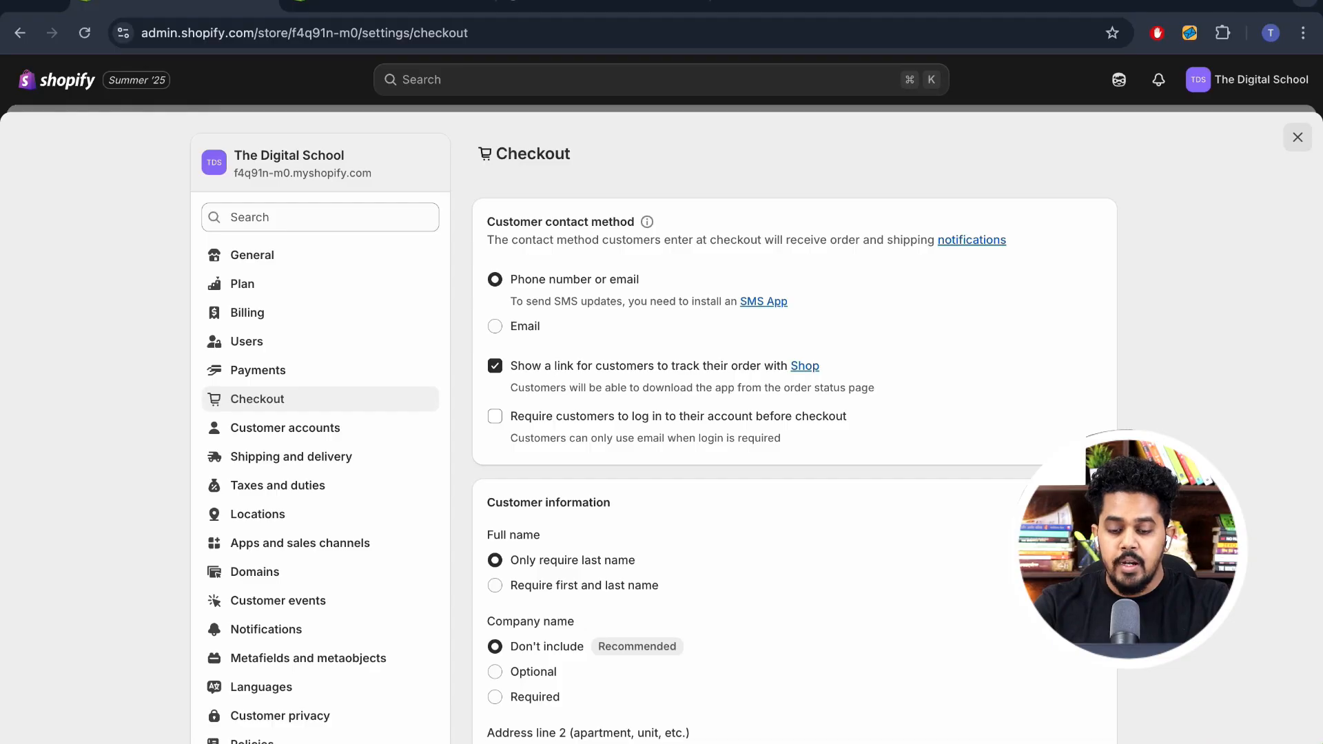
left_click(495, 326)
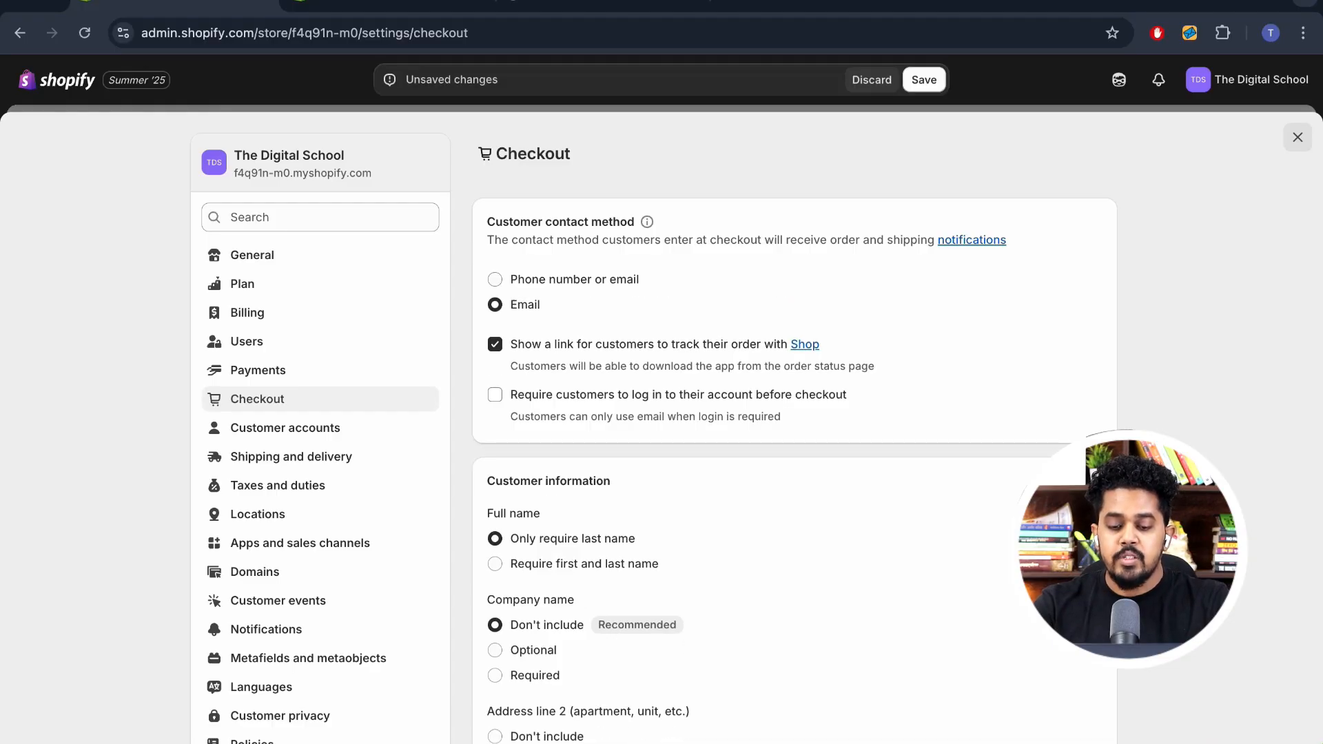
left_click(495, 279)
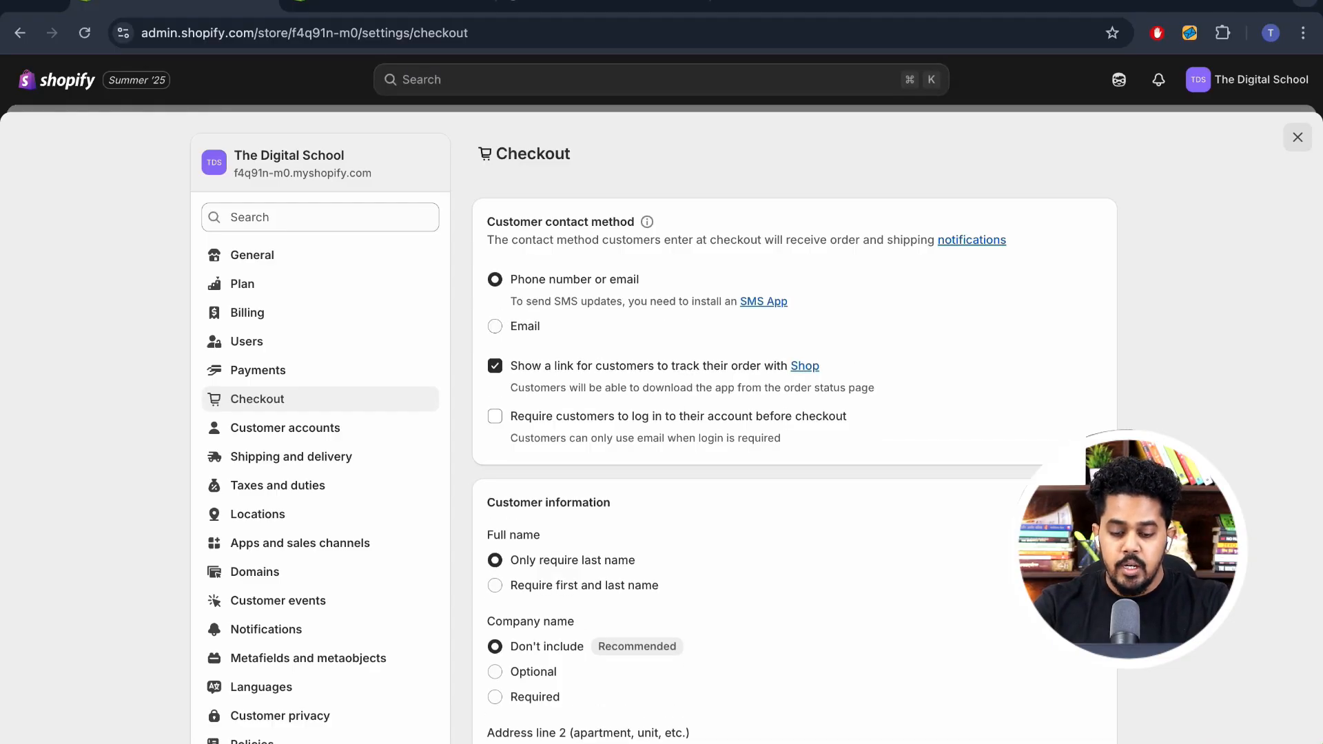
scroll(495, 280, "down", 4)
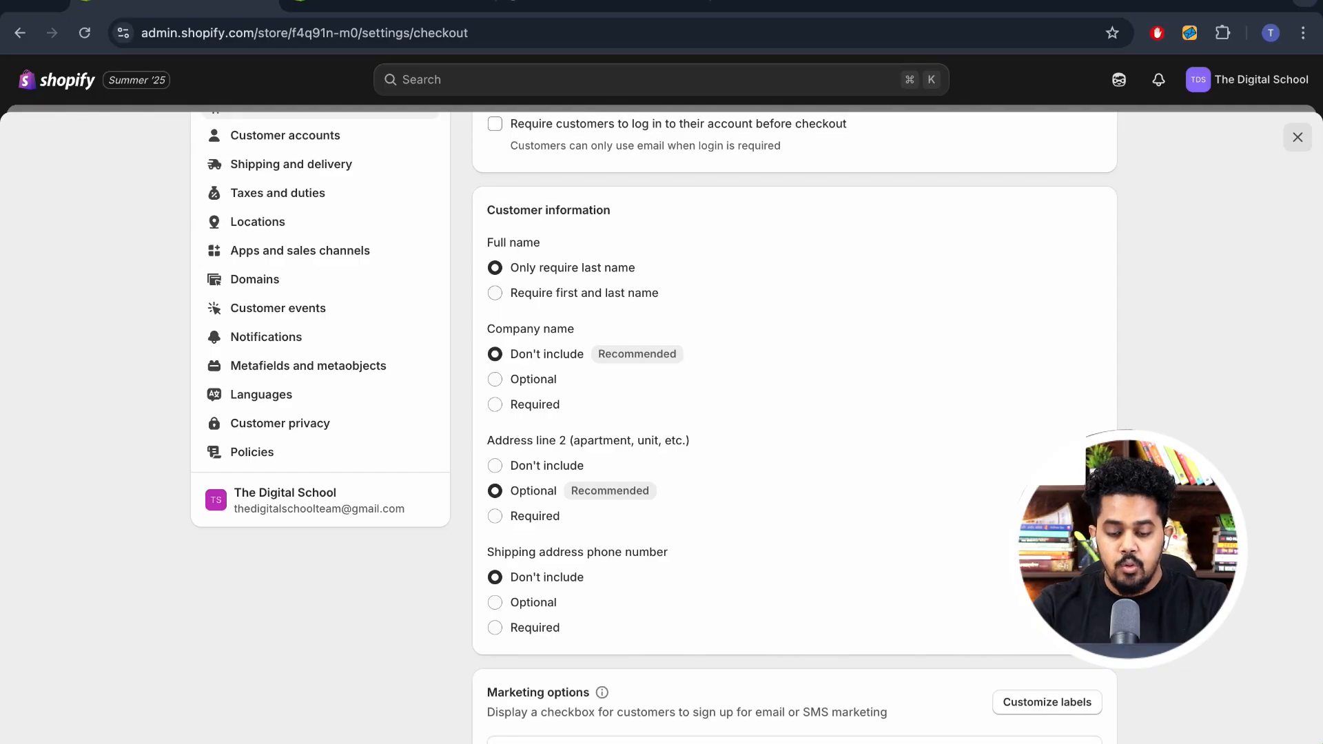
Try making address line 2 required at checkout, look through the marketing and tipping options, and discard the change
scroll(755, 424, "down", 3)
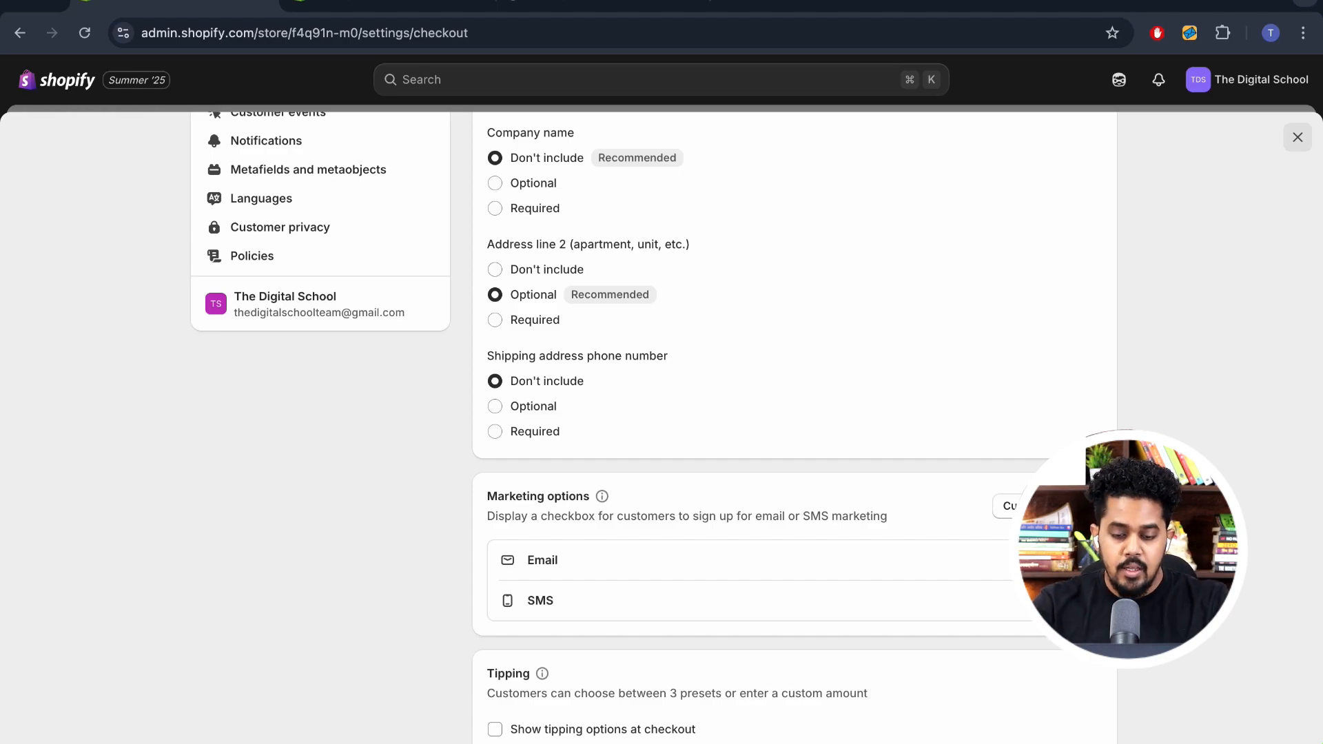
left_click(495, 321)
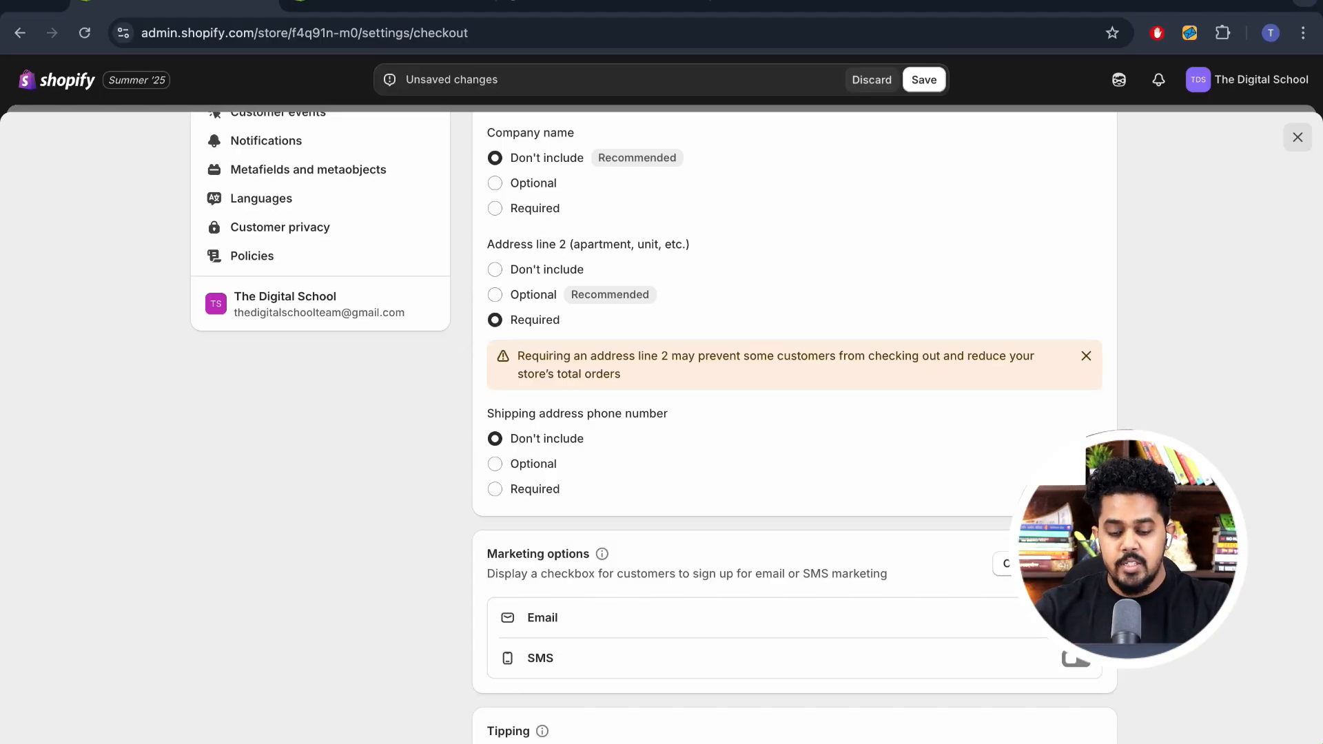
scroll(793, 414, "down", 2)
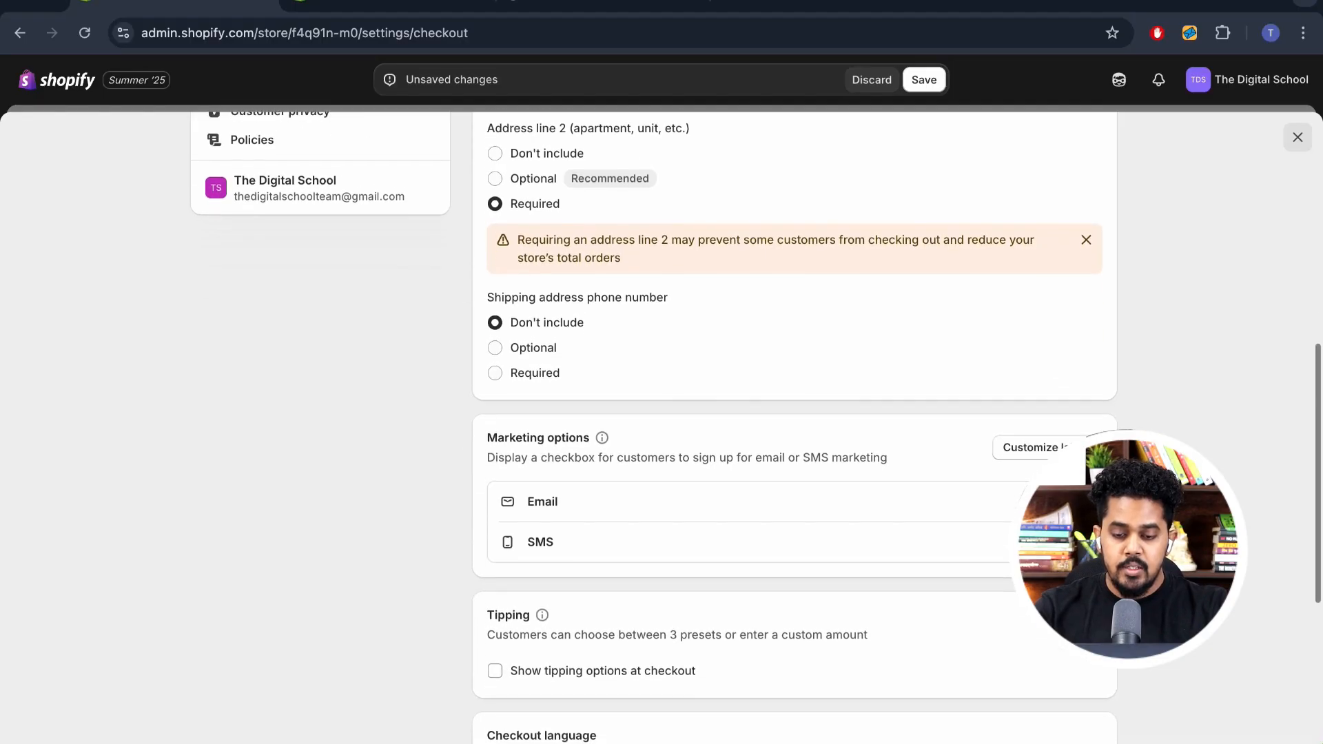
scroll(793, 414, "up", 1)
scroll(793, 413, "down", 3)
scroll(792, 413, "down", 1)
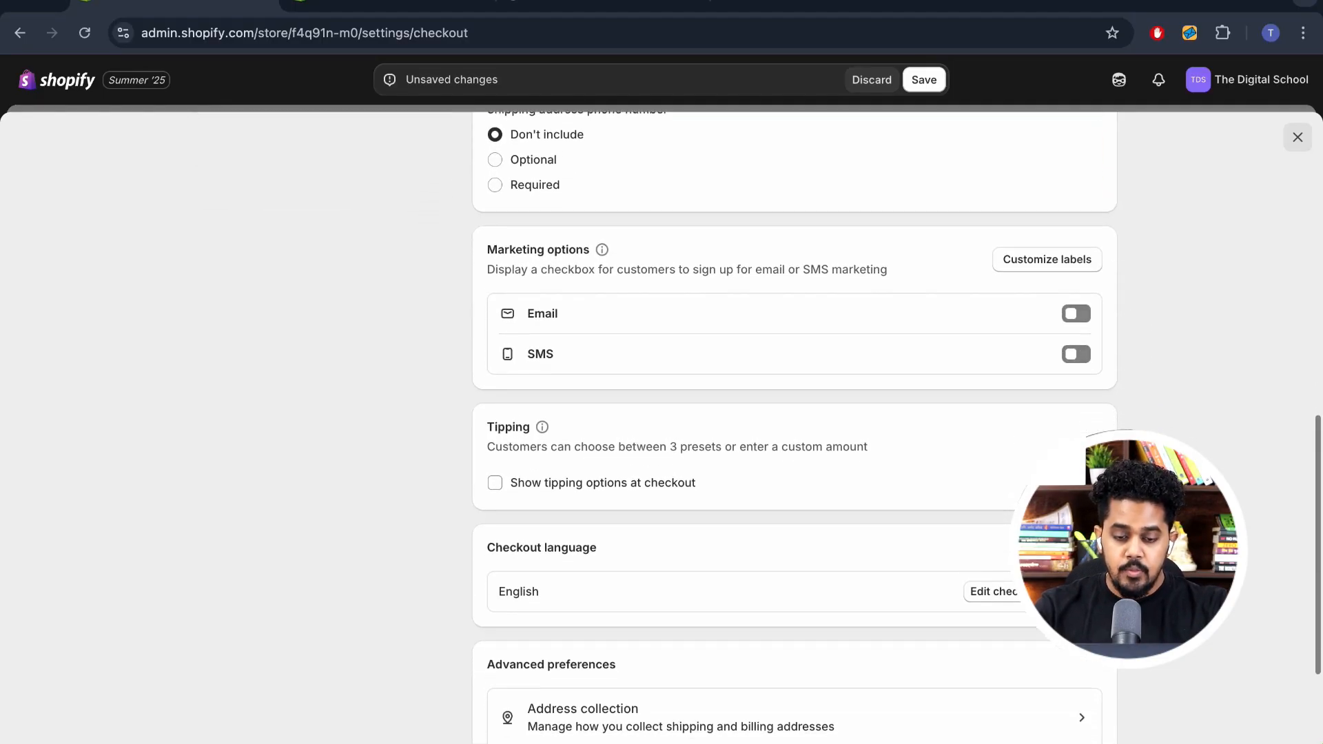
scroll(792, 413, "up", 8)
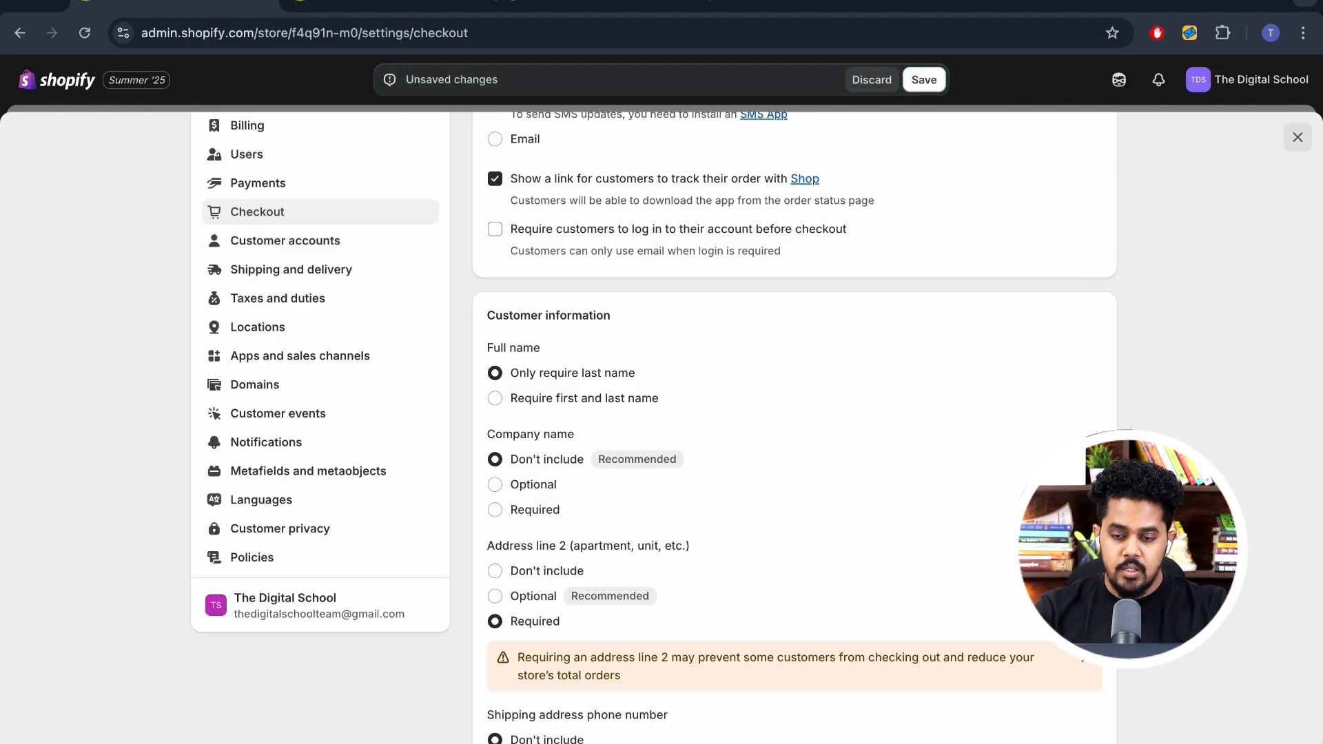
left_click(871, 80)
View the customer accounts settings, and open the shipping and delivery settings
left_click(286, 241)
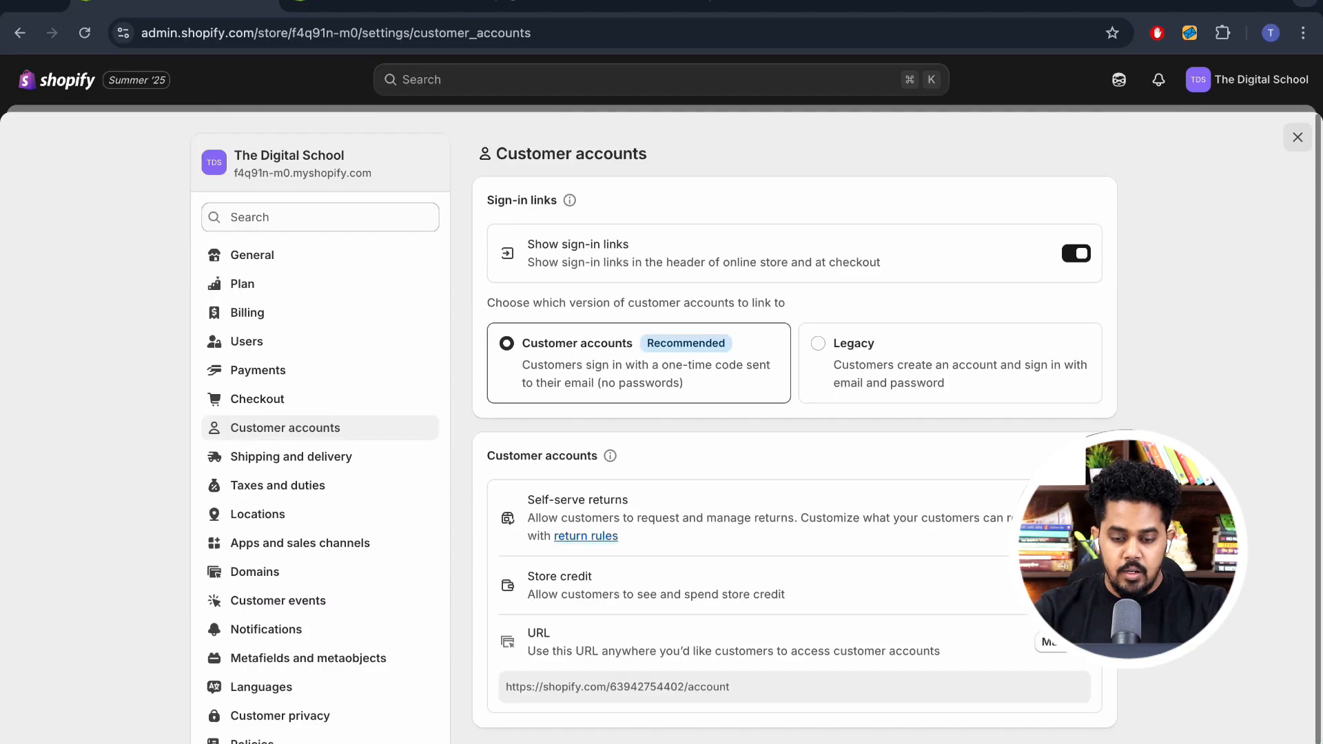
left_click(290, 456)
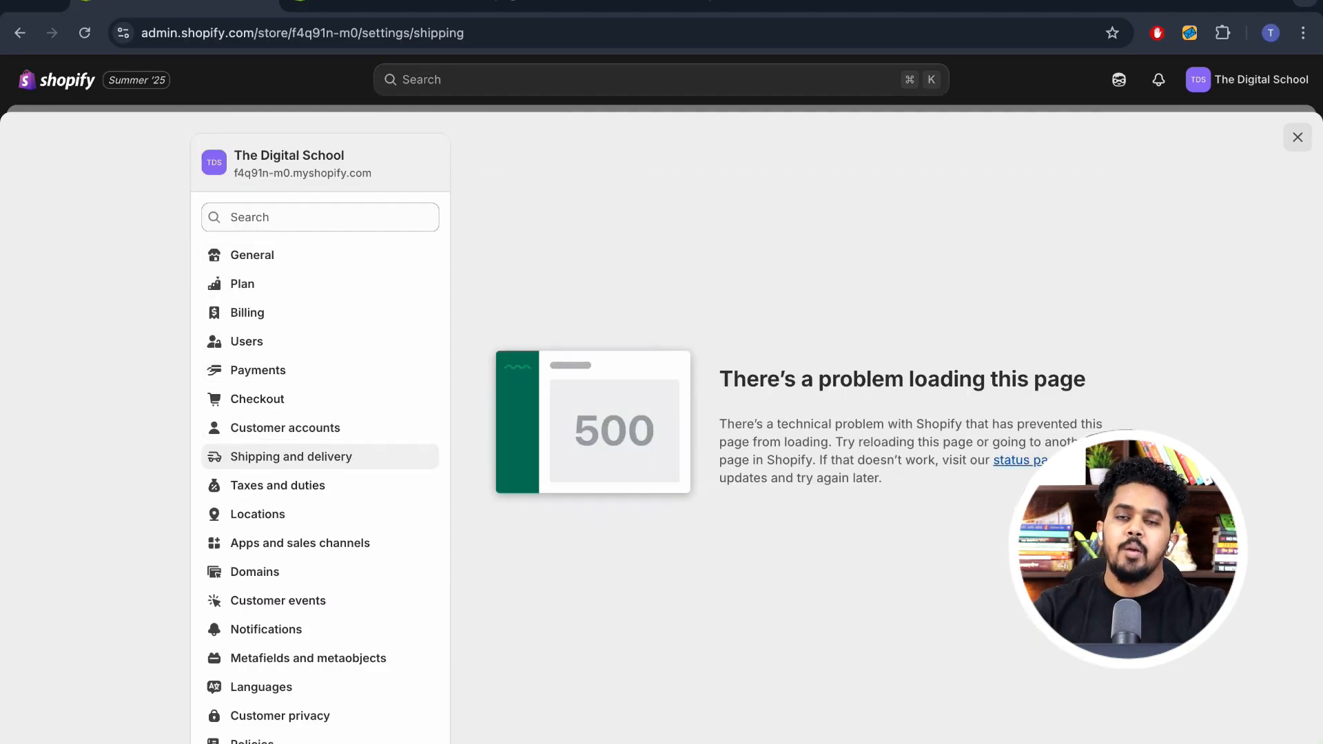
scroll(289, 485, "down", 2)
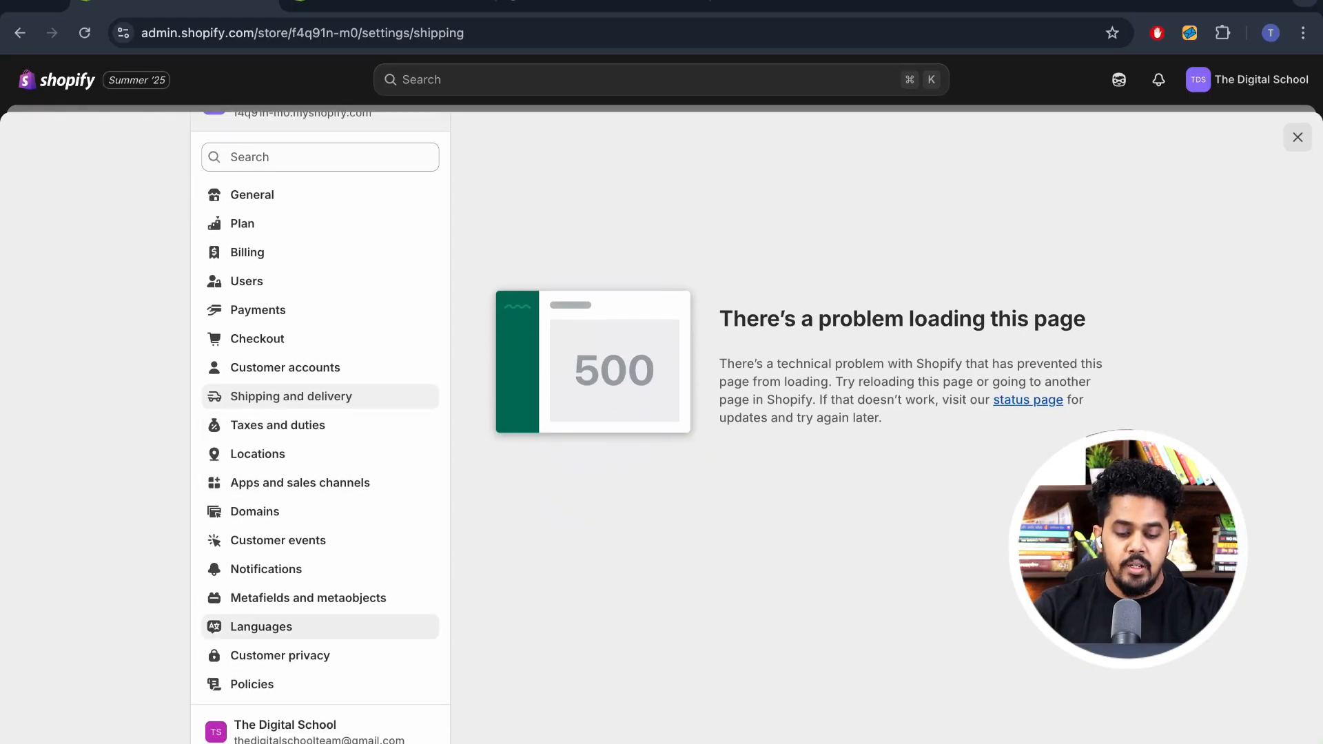
View the store's language settings and the domain assigned to the published English language
left_click(261, 626)
scroll(289, 626, "down", 3)
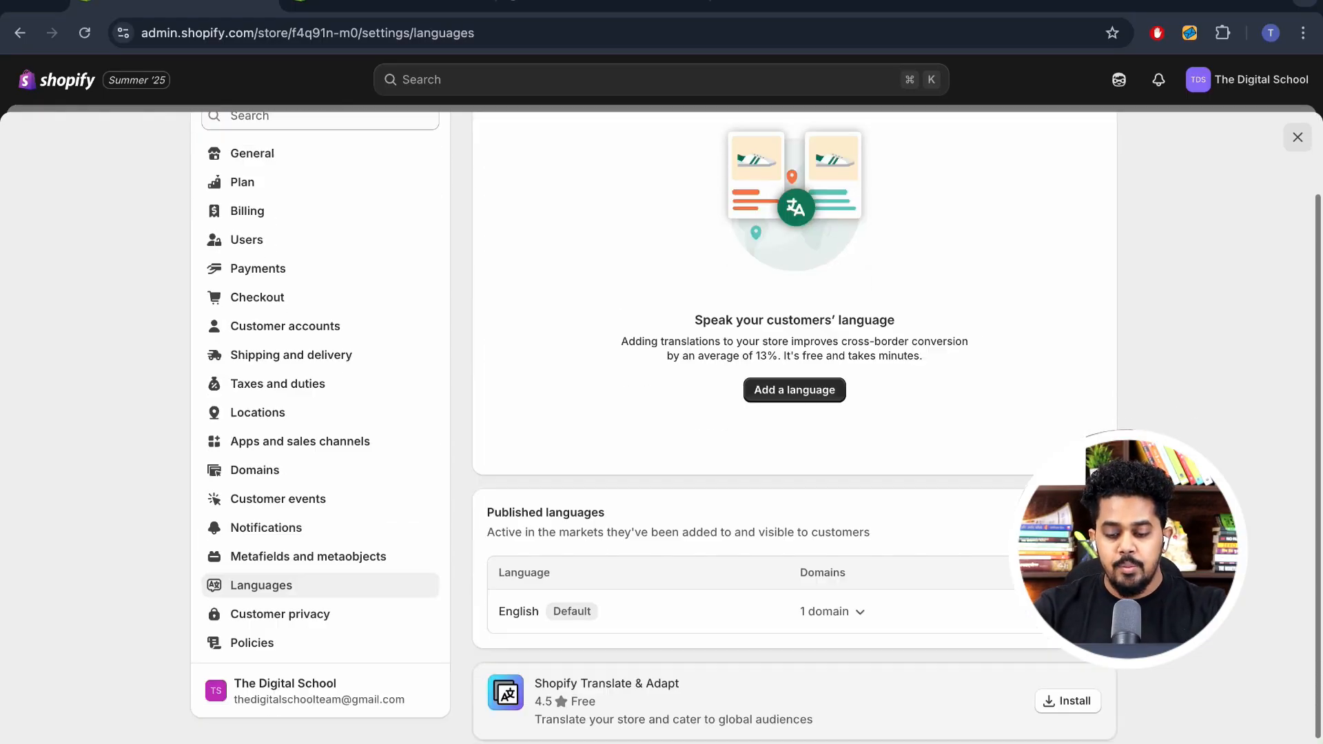
scroll(289, 626, "down", 2)
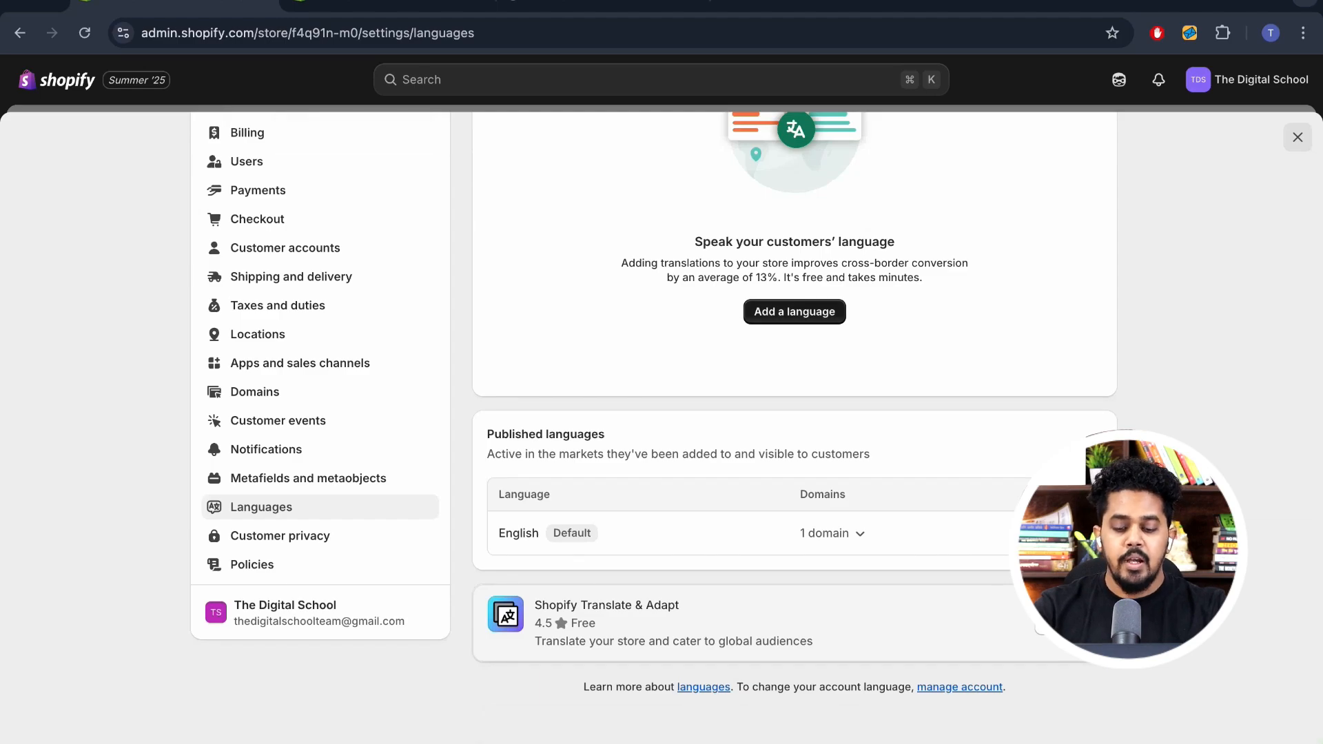
left_click(832, 533)
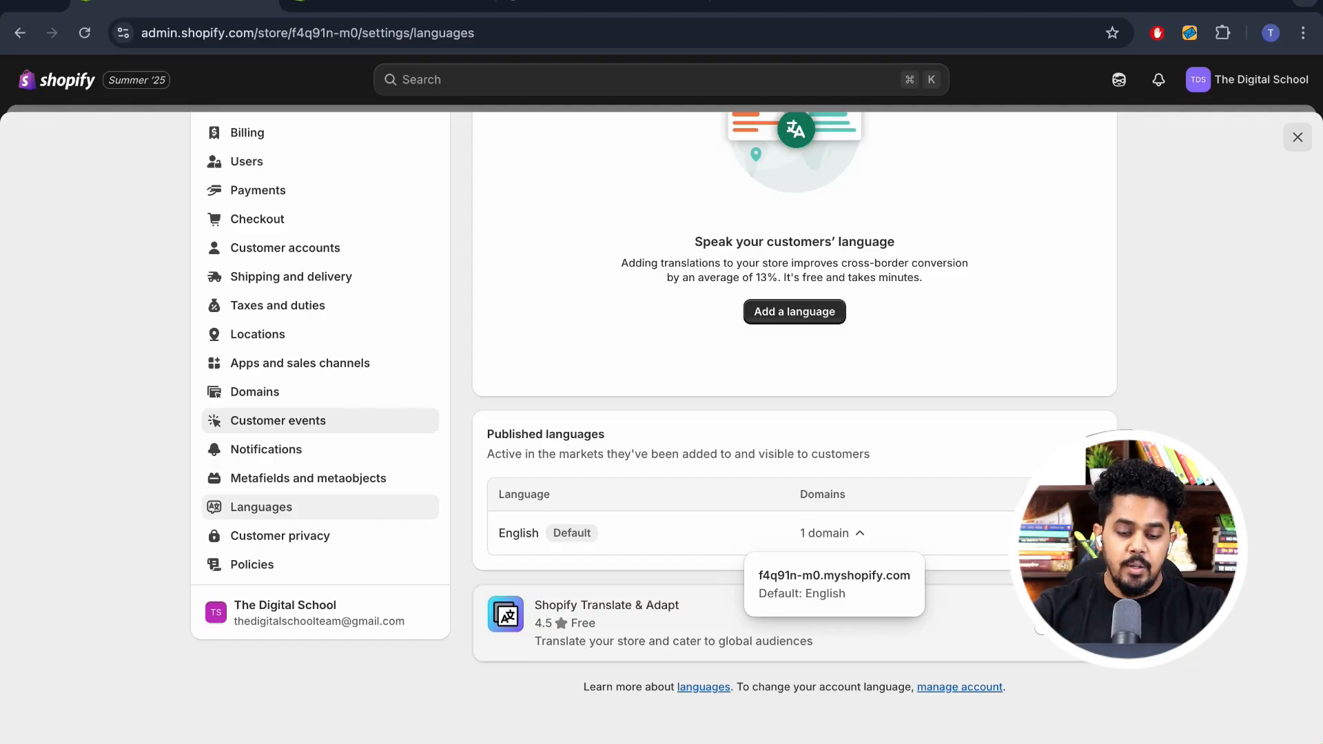
View the domain settings, and highlight the subdomain in the live storefront's web address
left_click(255, 391)
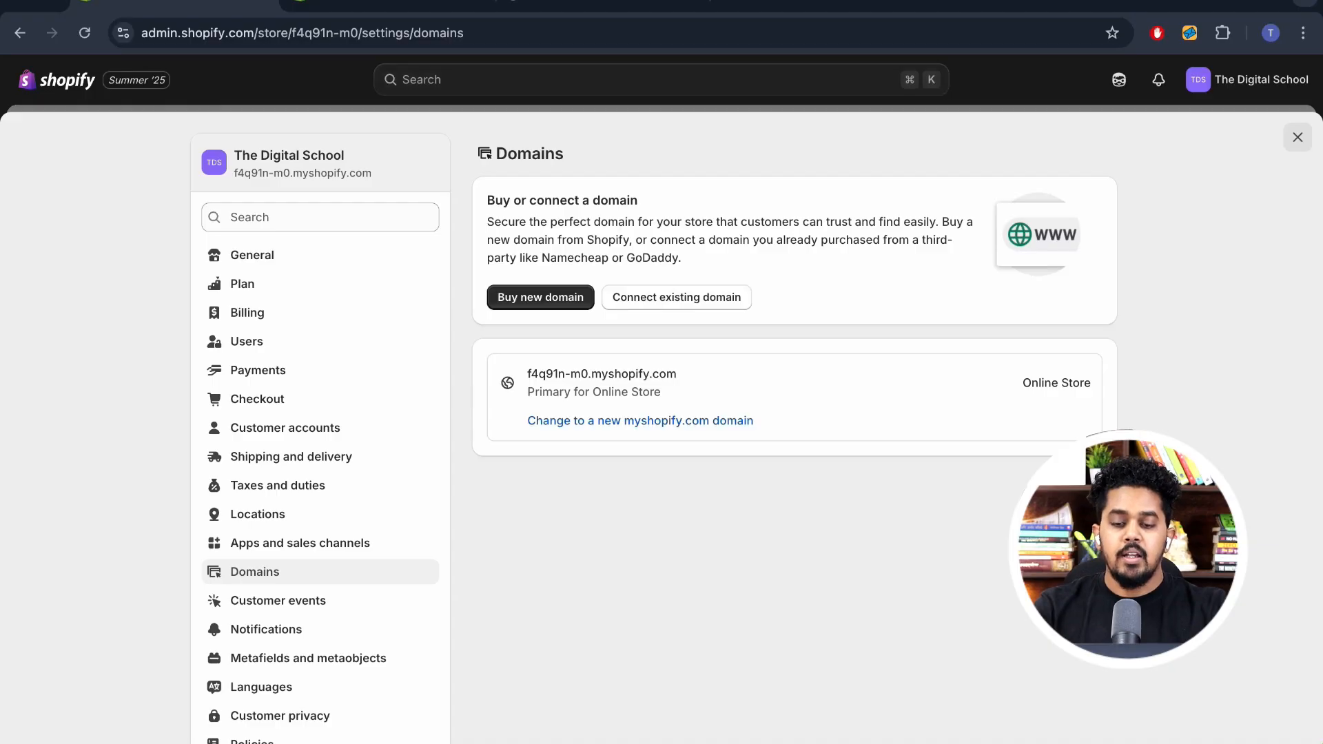
left_click(599, 4)
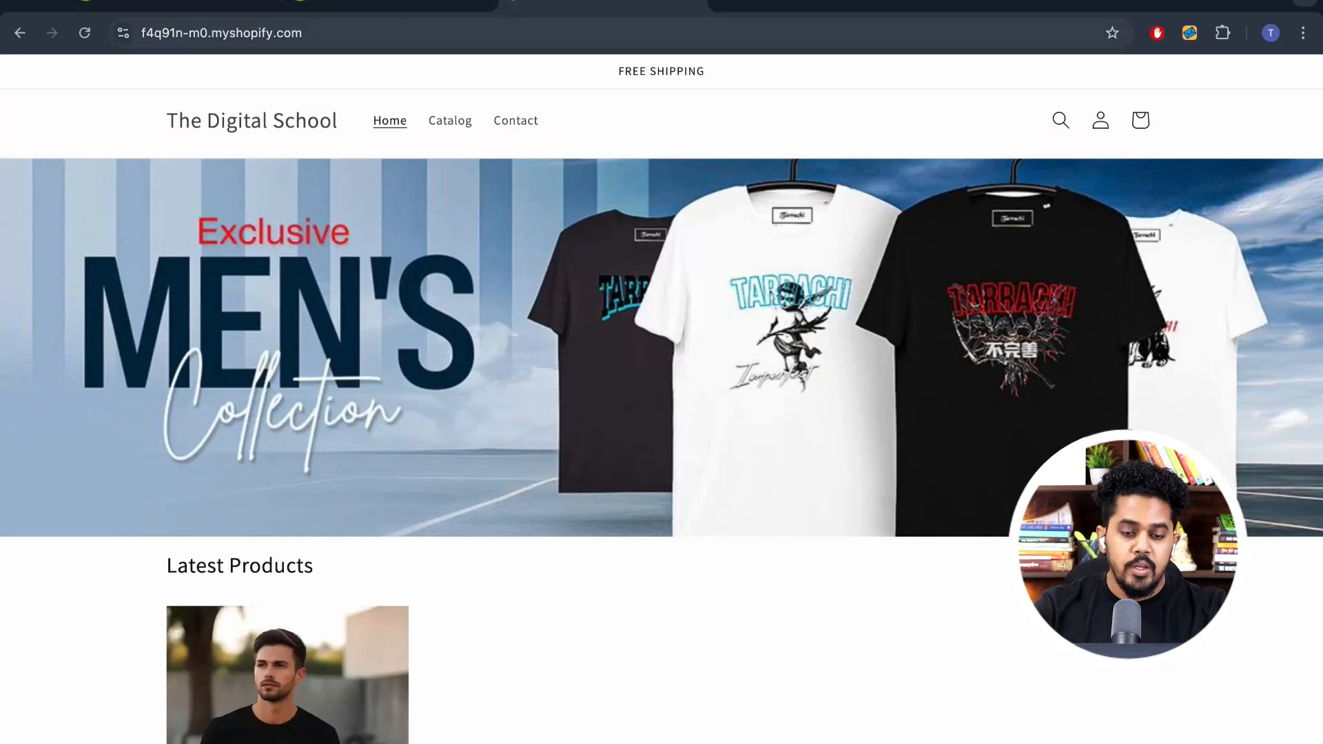
left_click_drag(141, 32, 207, 32)
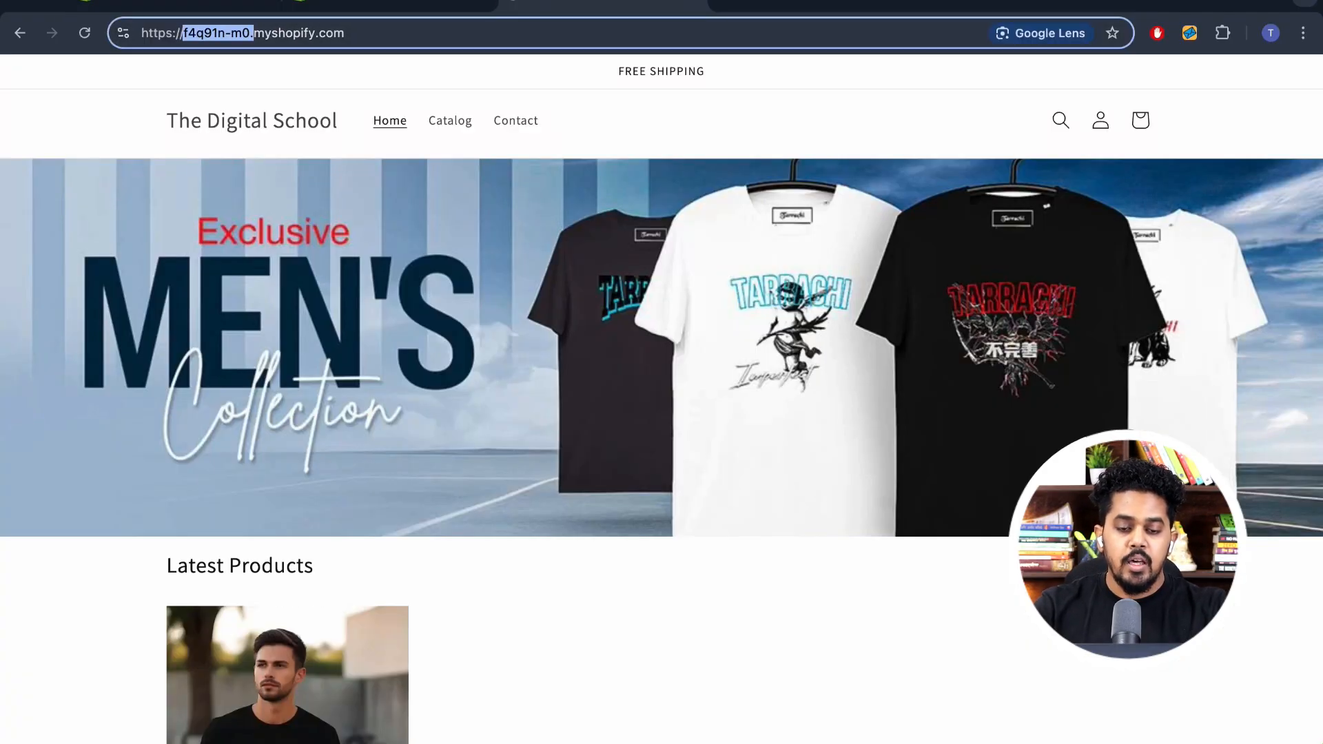
left_click(388, 3)
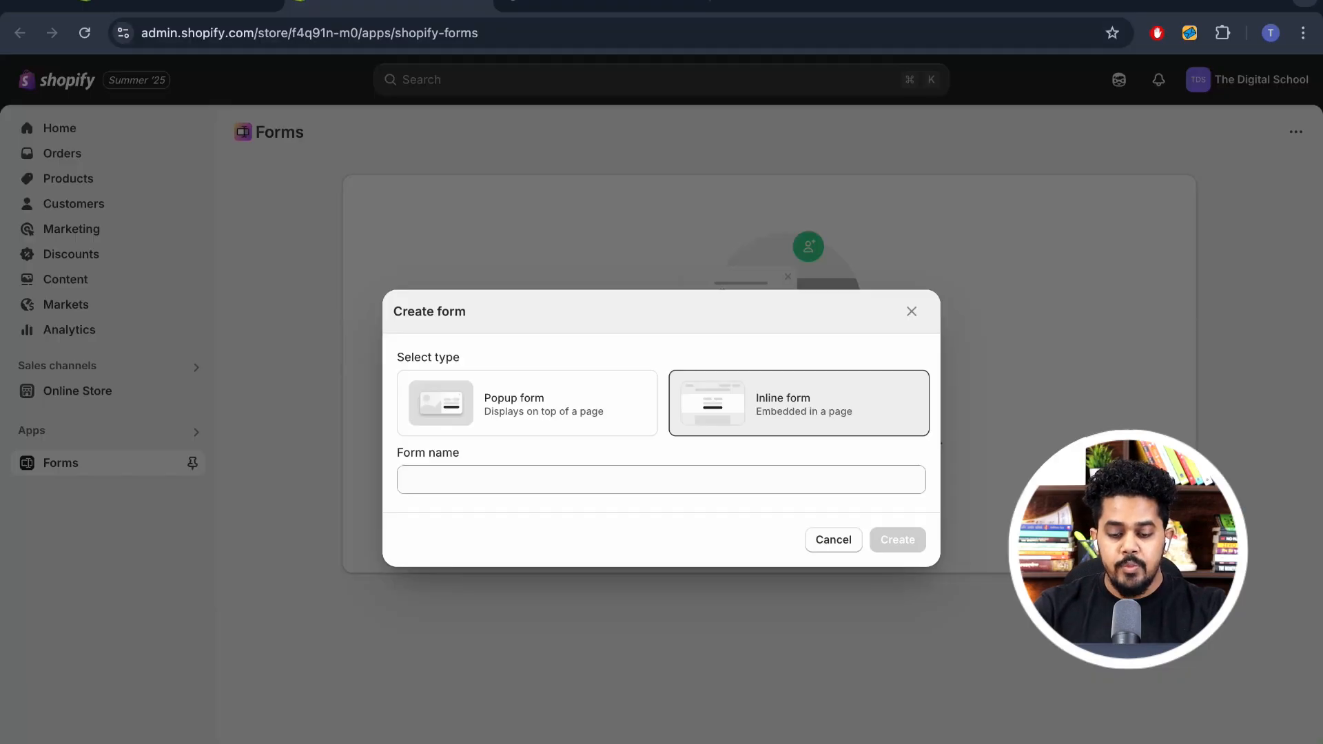
left_click(662, 479)
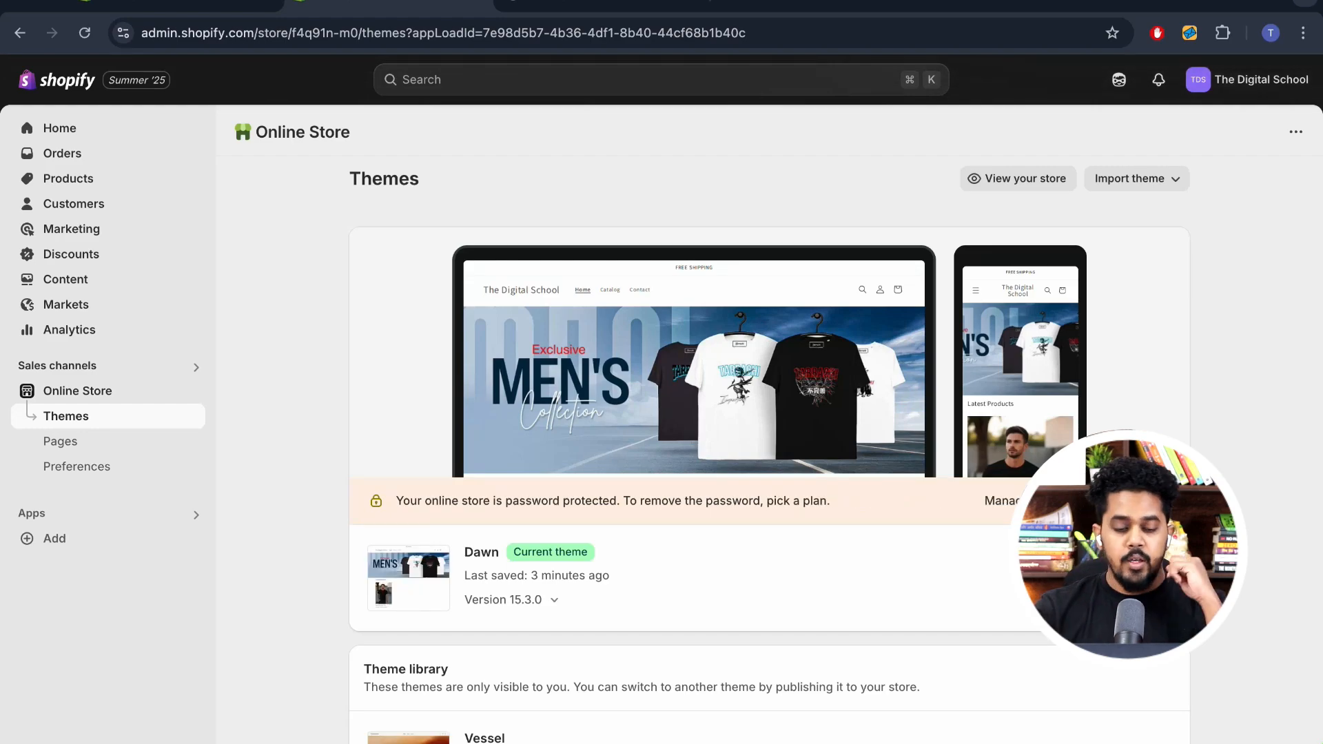
left_click(55, 540)
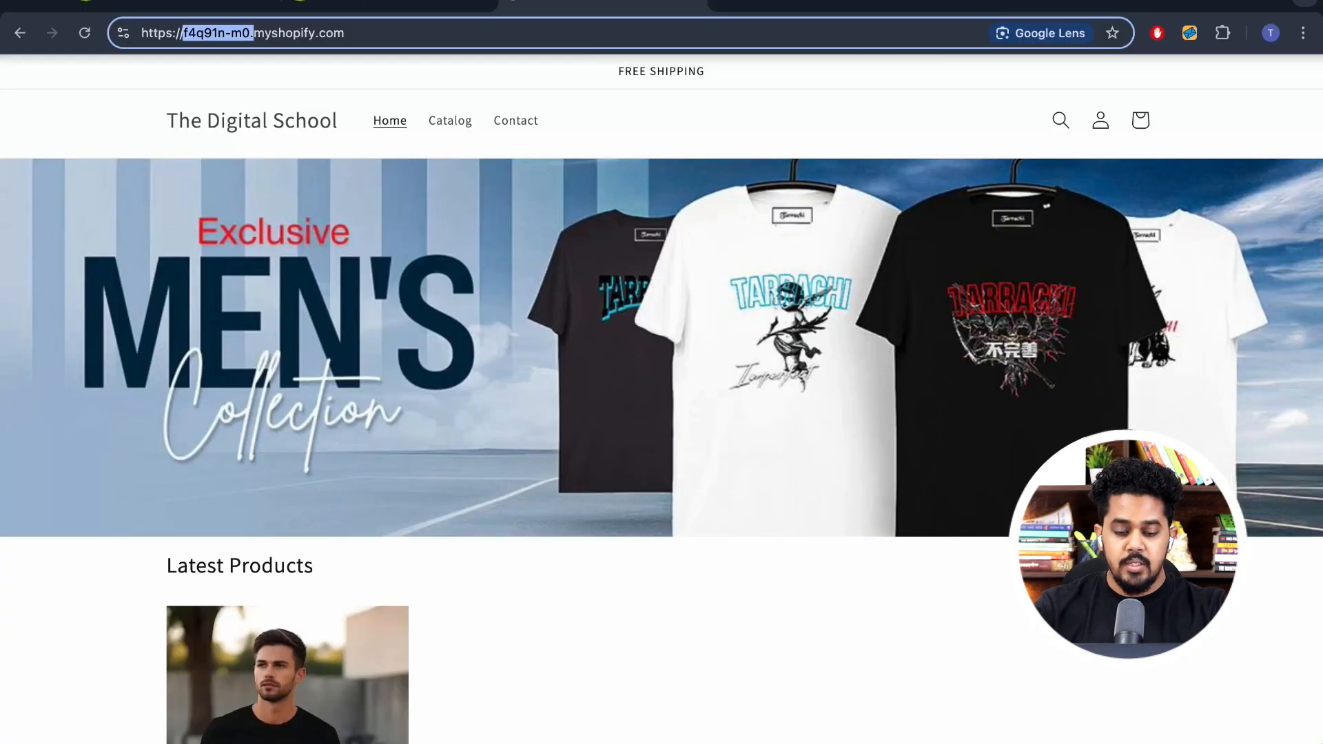
Open the Urban Street Graphic T-Shirt from the storefront's Latest Products and examine its product page
scroll(662, 372, "down", 4)
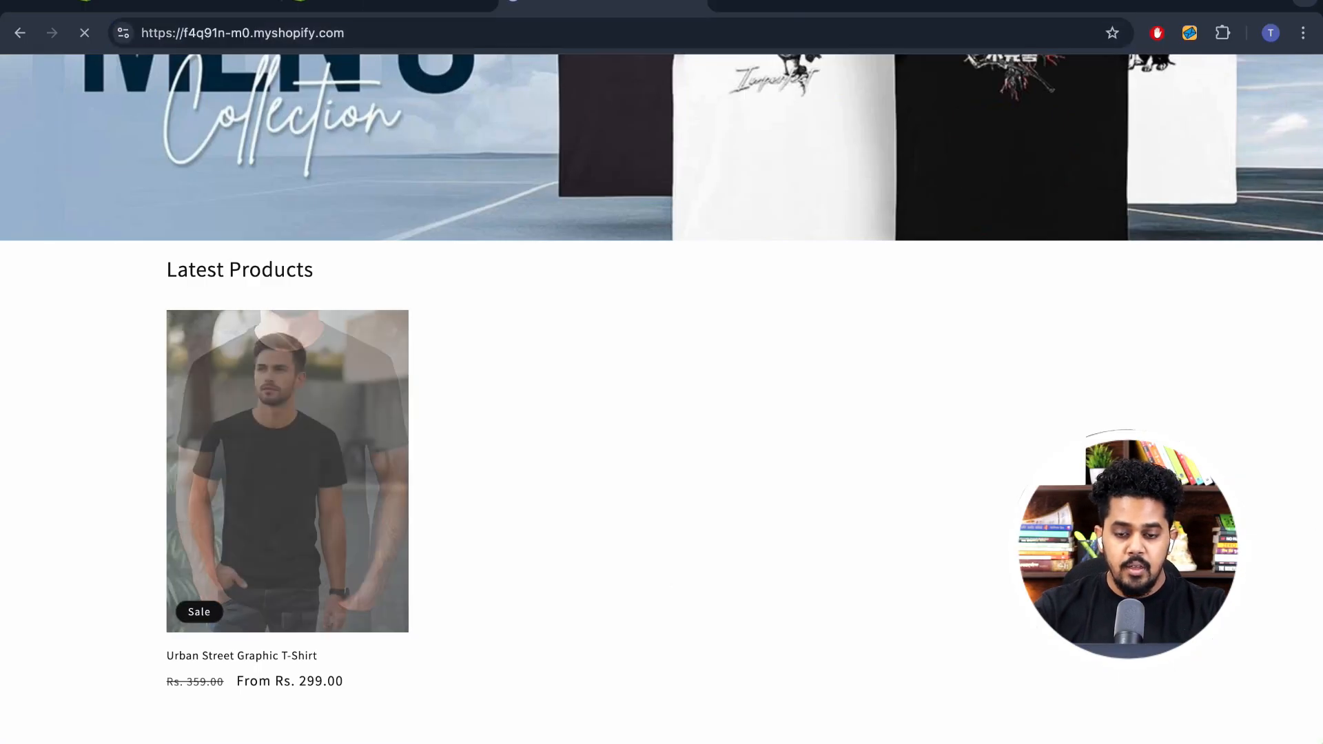
left_click(331, 469)
scroll(523, 414, "down", 10)
scroll(593, 386, "up", 1)
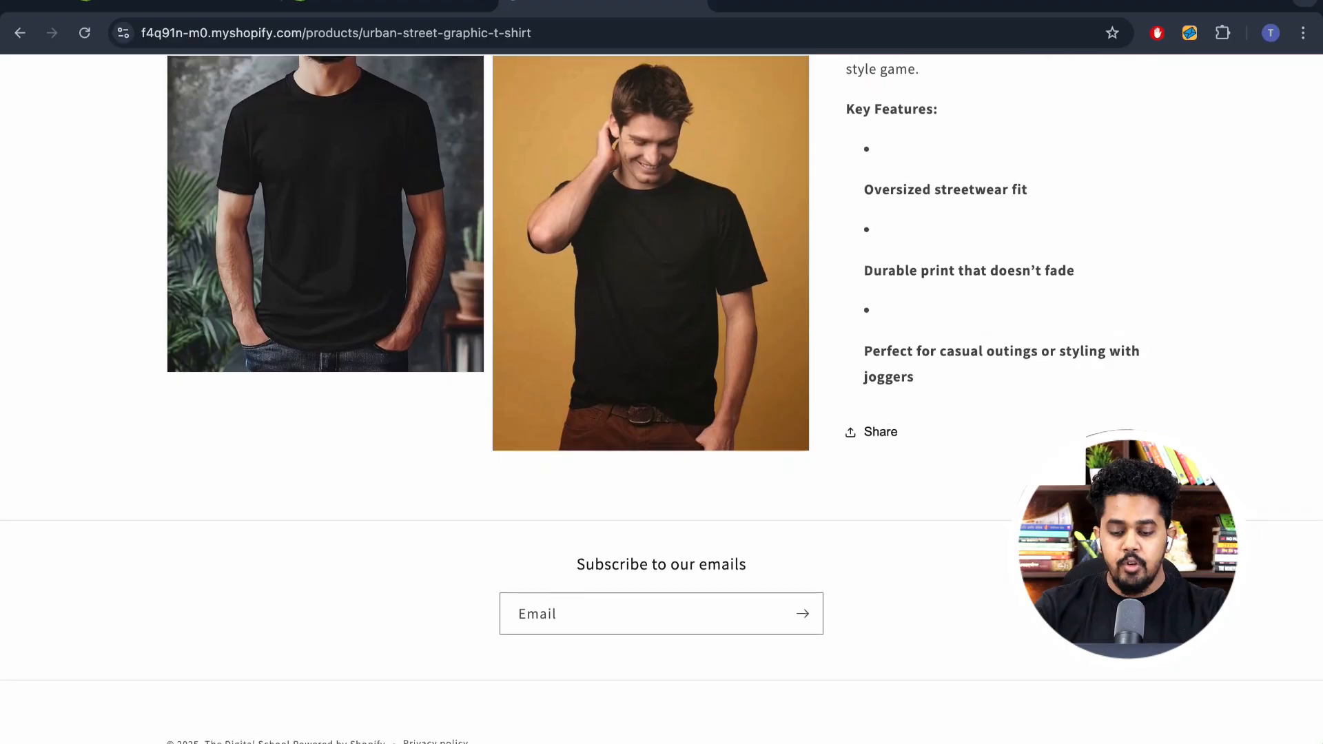
scroll(662, 372, "up", 10)
scroll(661, 372, "down", 5)
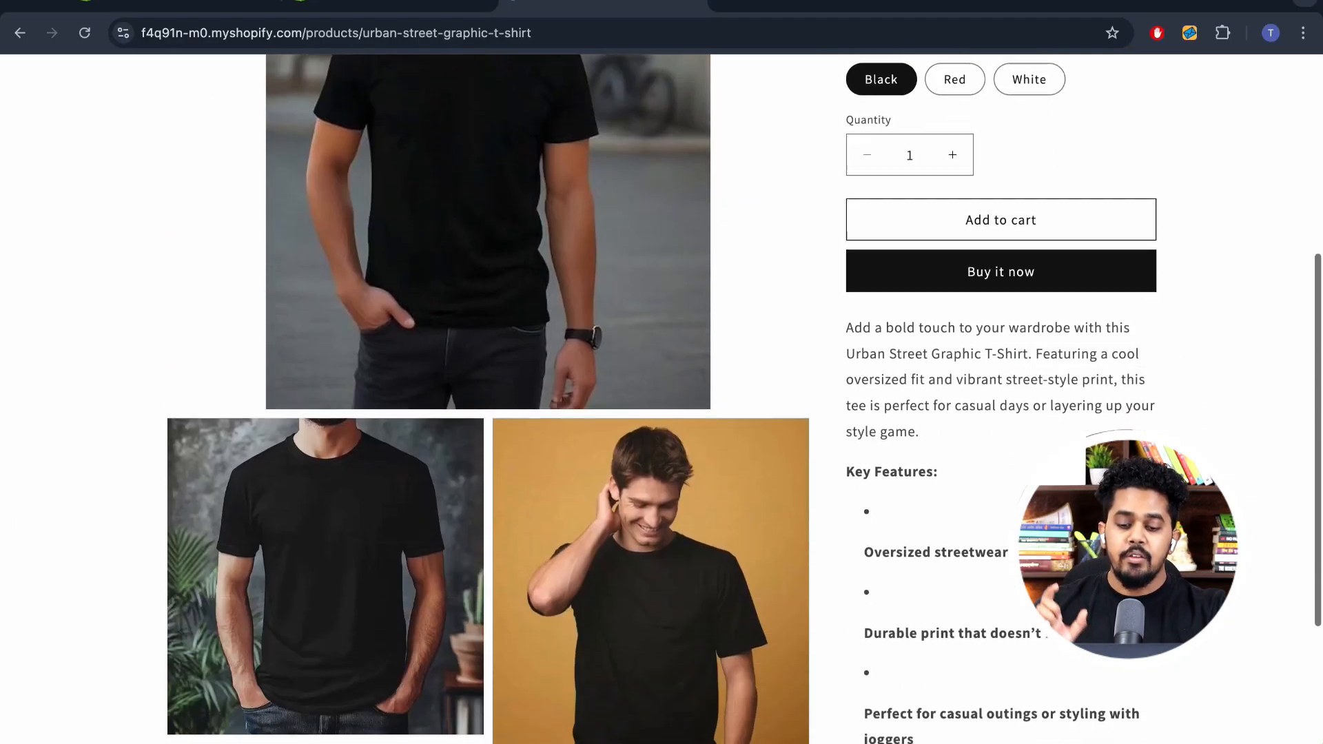
scroll(661, 399, "down", 1)
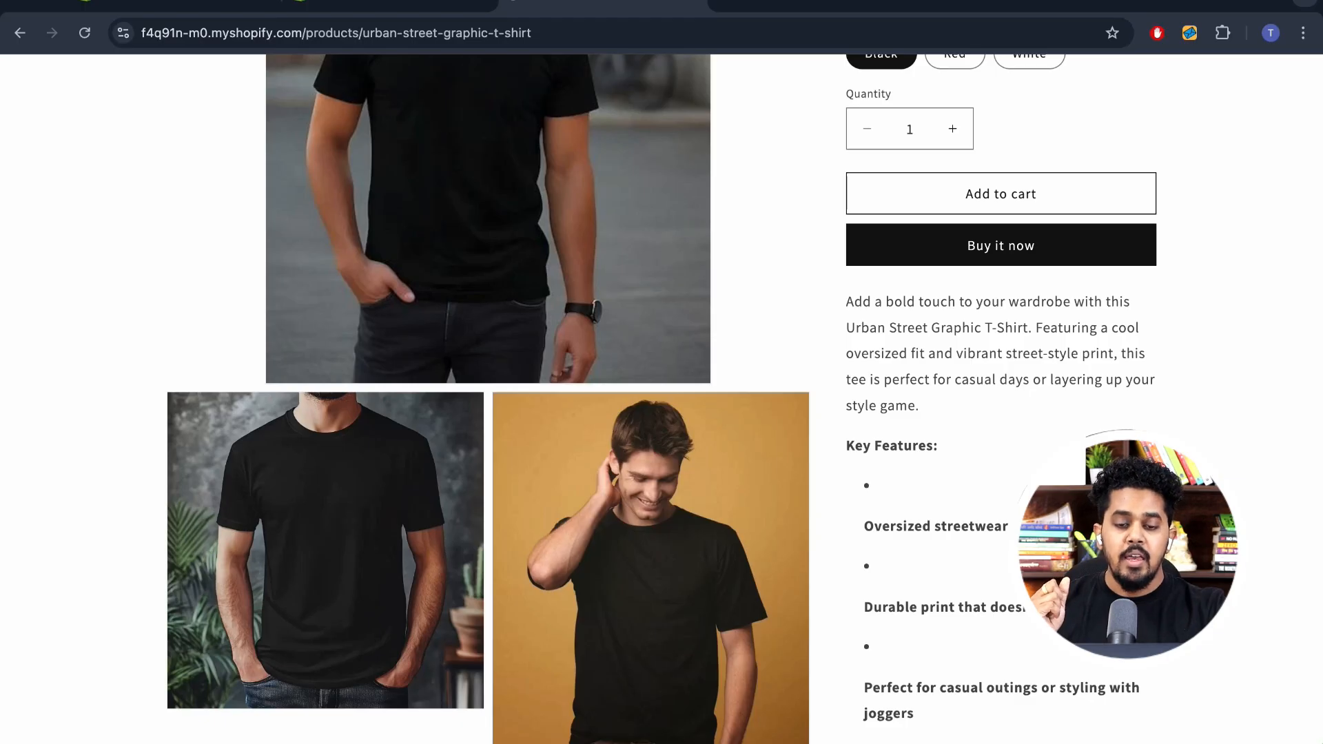
left_click(389, 3)
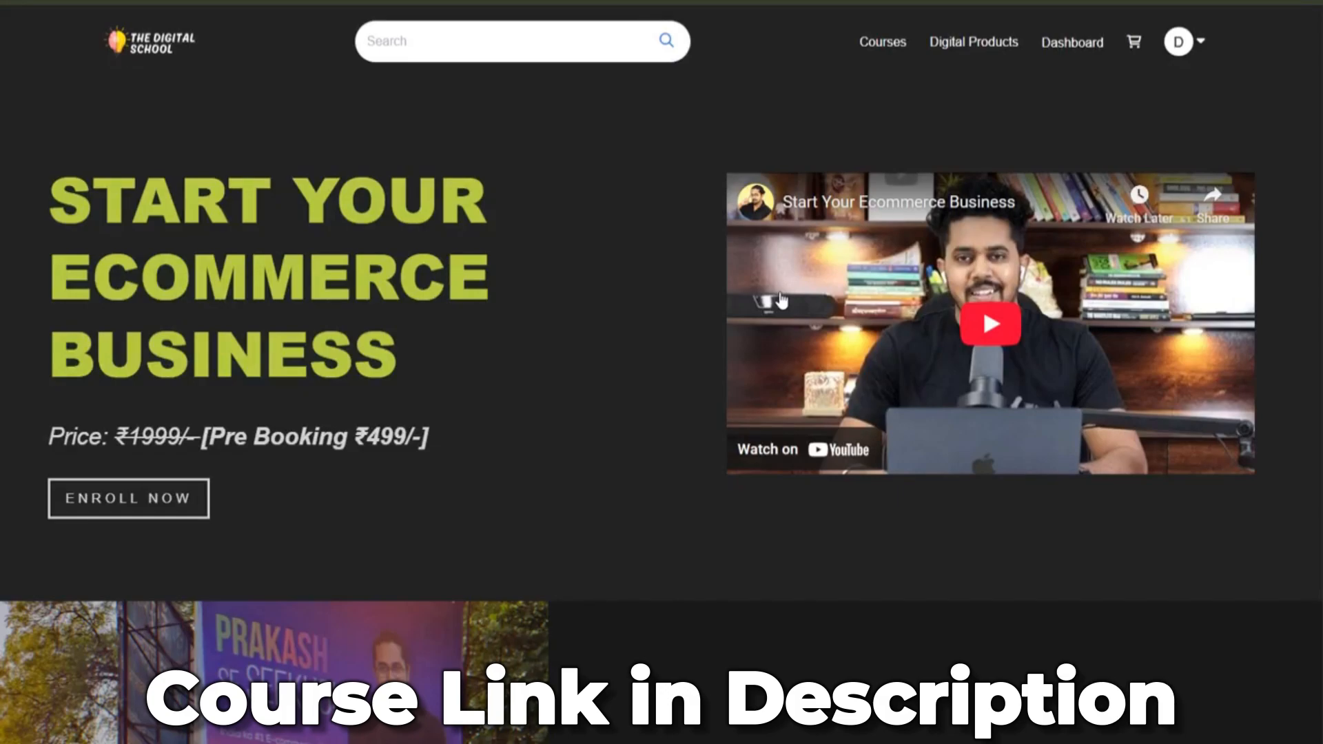
Examine the Start Your Ecommerce Business course page, including its target audience, weekly modules, free videos and FAQ
scroll(780, 296, "down", 8)
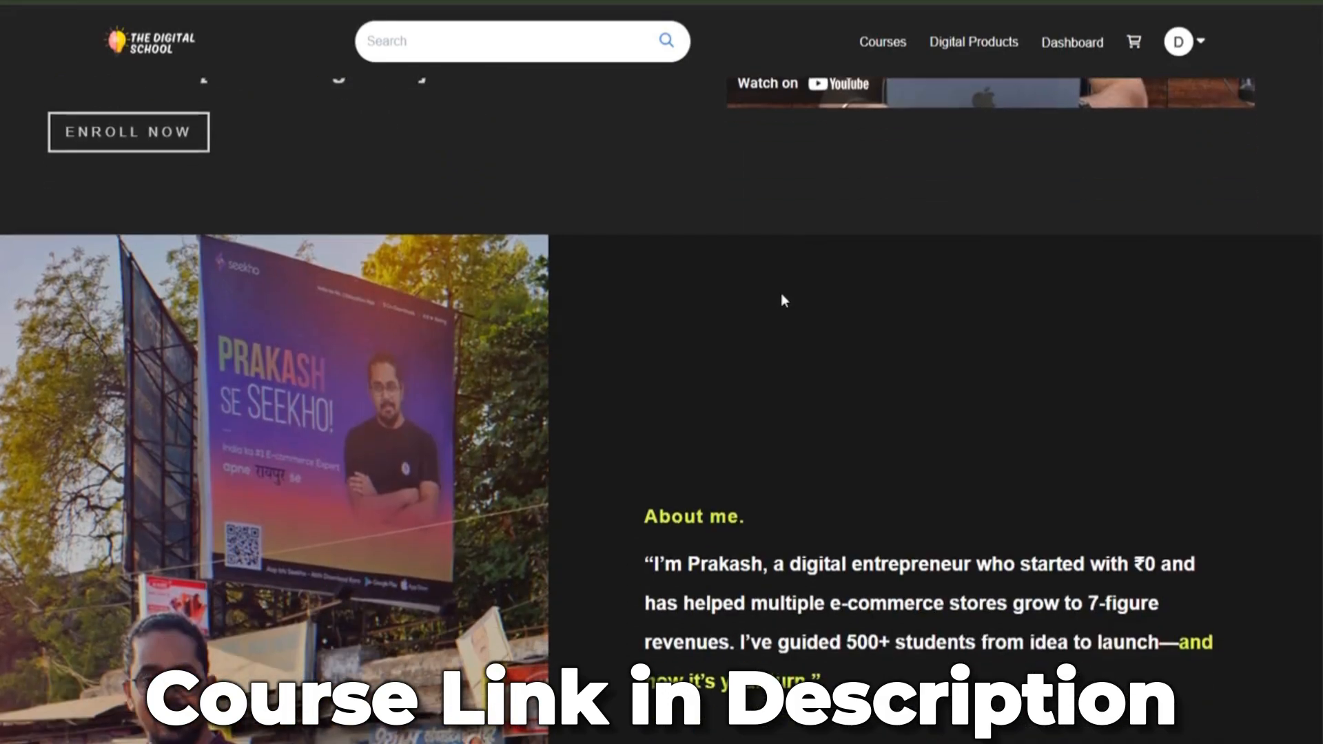
scroll(782, 297, "down", 5)
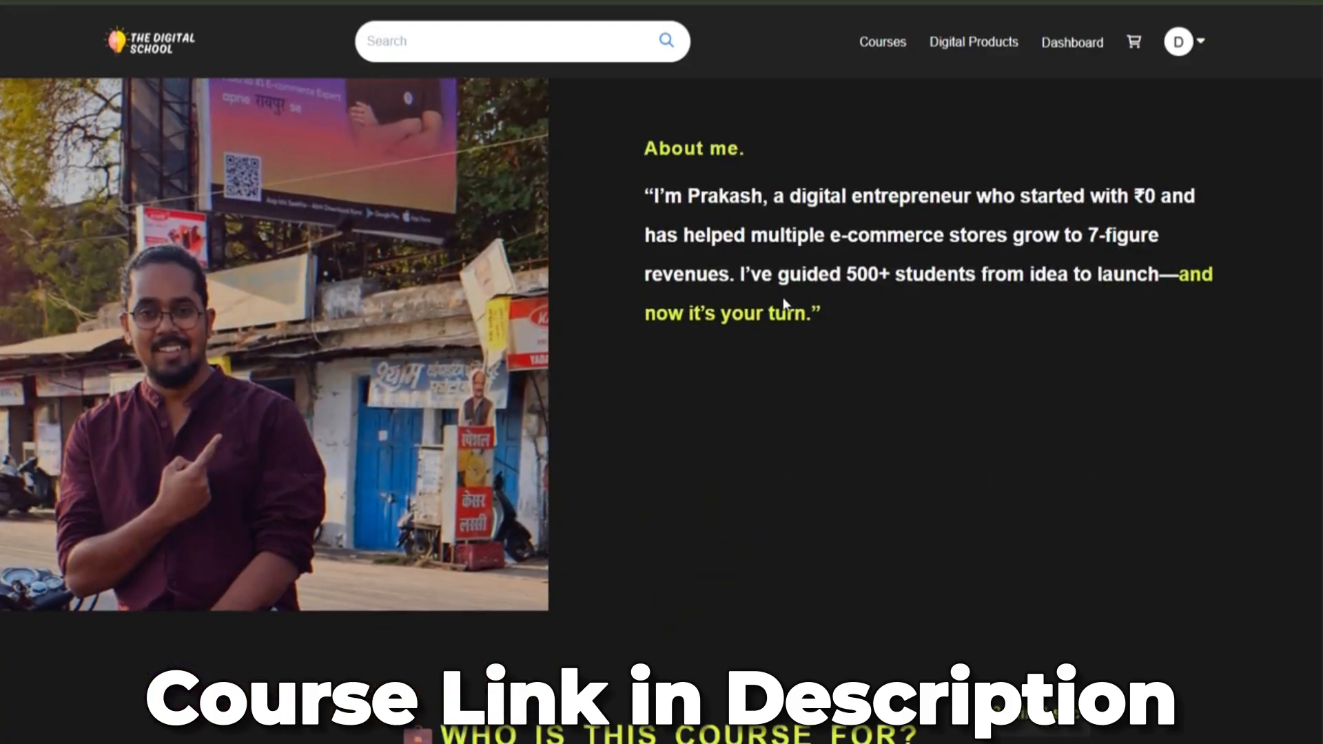
scroll(782, 298, "down", 7)
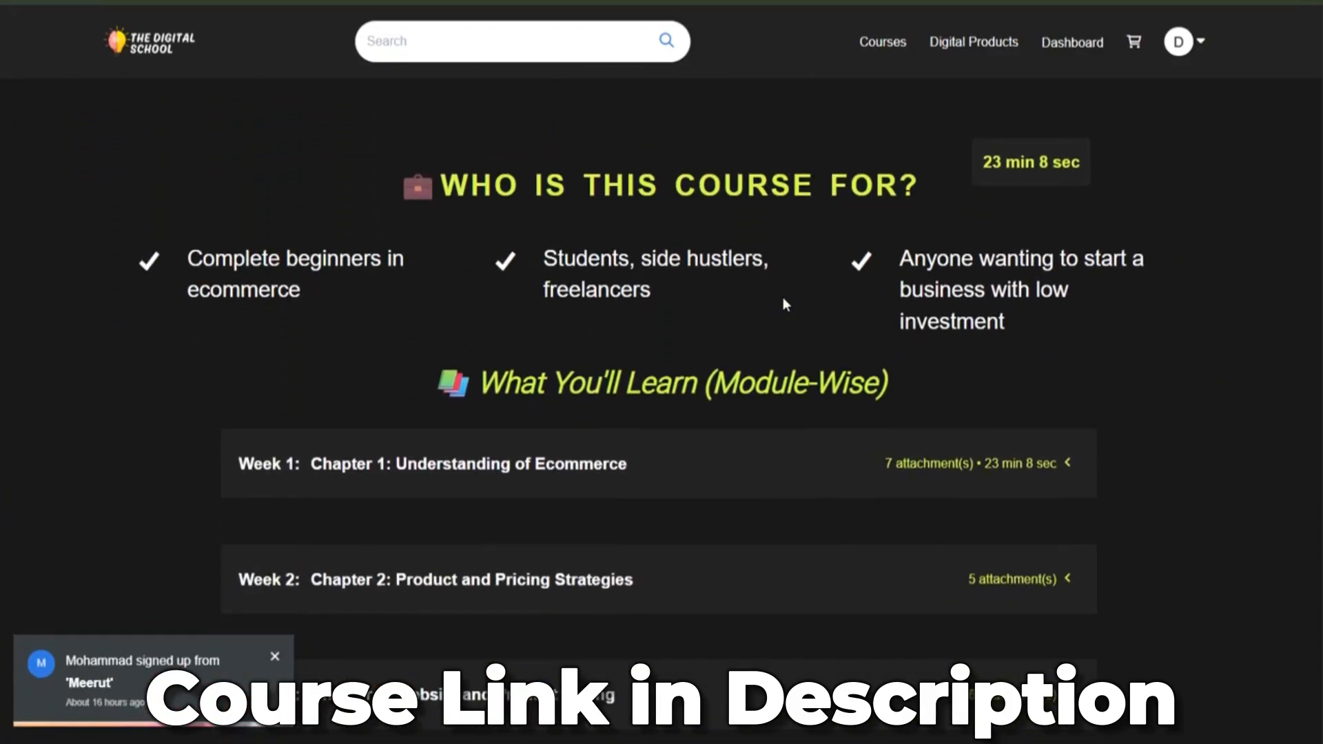
scroll(785, 305, "down", 12)
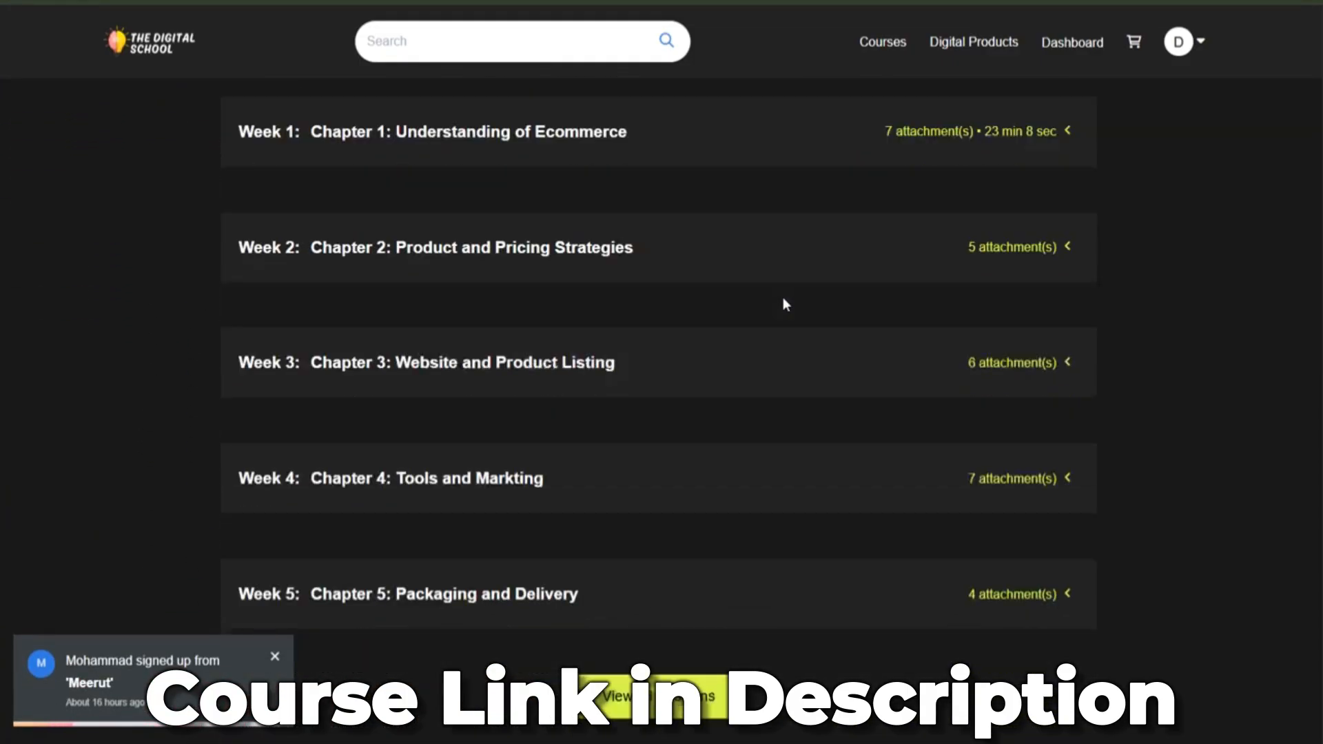
scroll(786, 305, "down", 2)
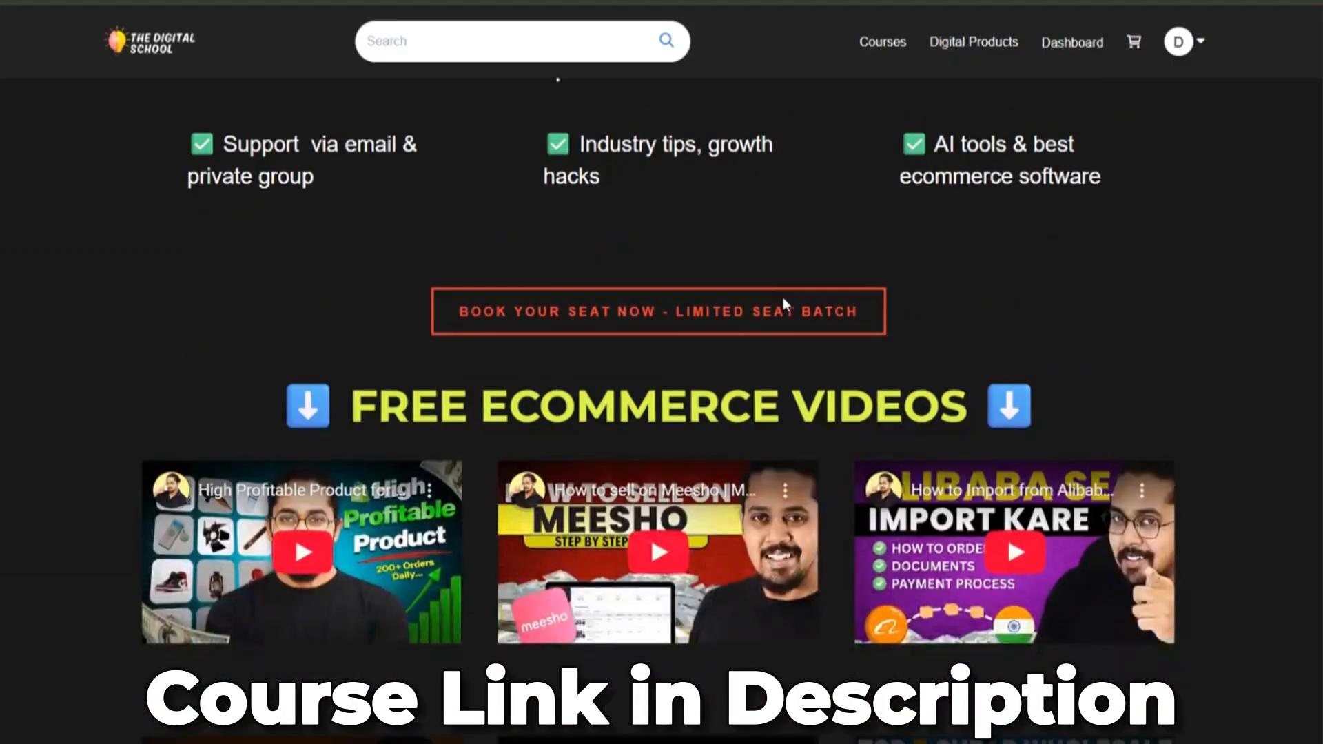
scroll(747, 320, "down", 6)
scroll(746, 320, "down", 10)
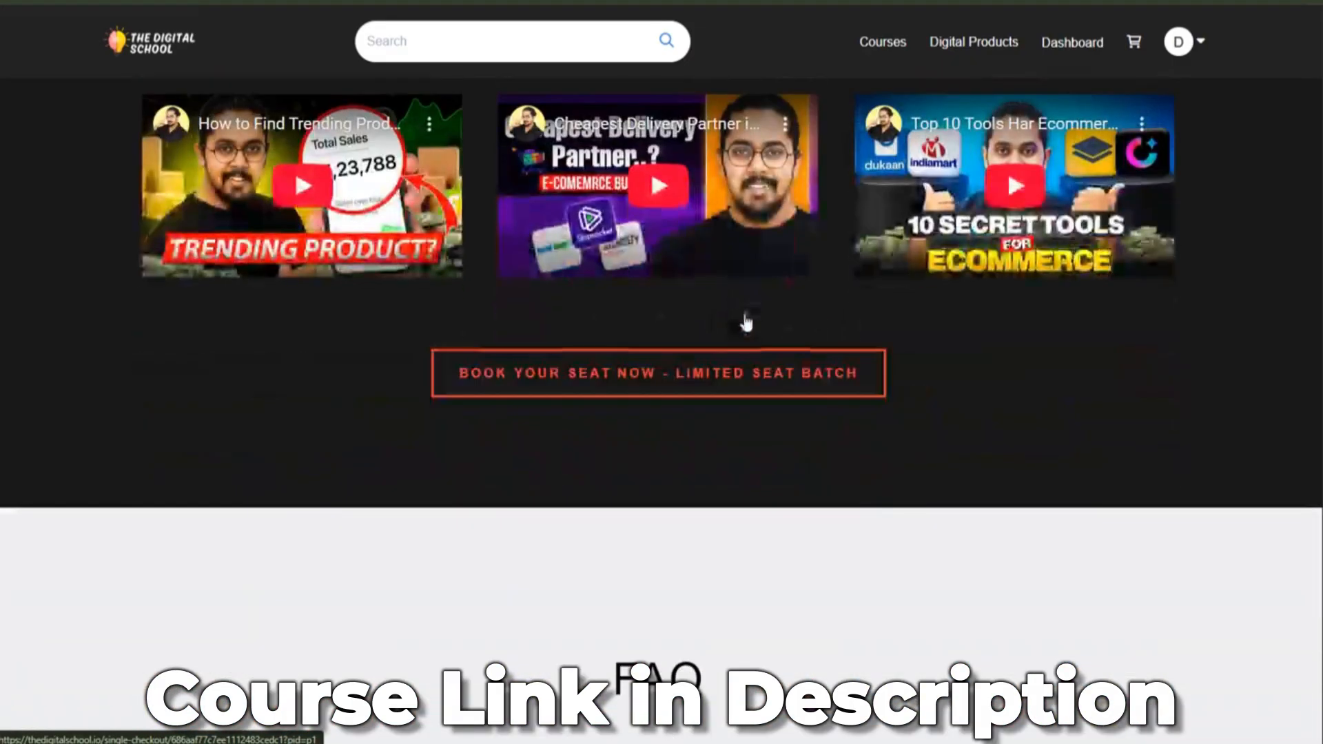
scroll(746, 320, "down", 2)
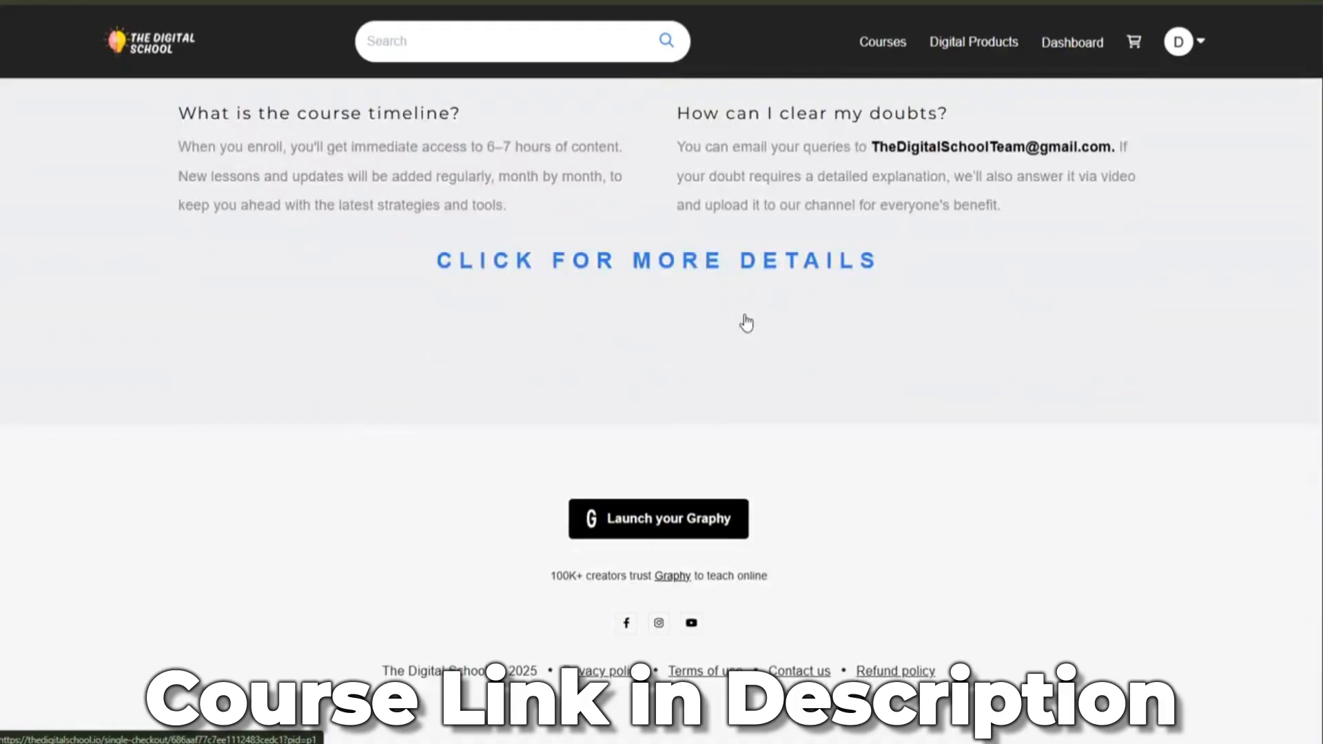
scroll(746, 320, "up", 12)
scroll(746, 320, "up", 10)
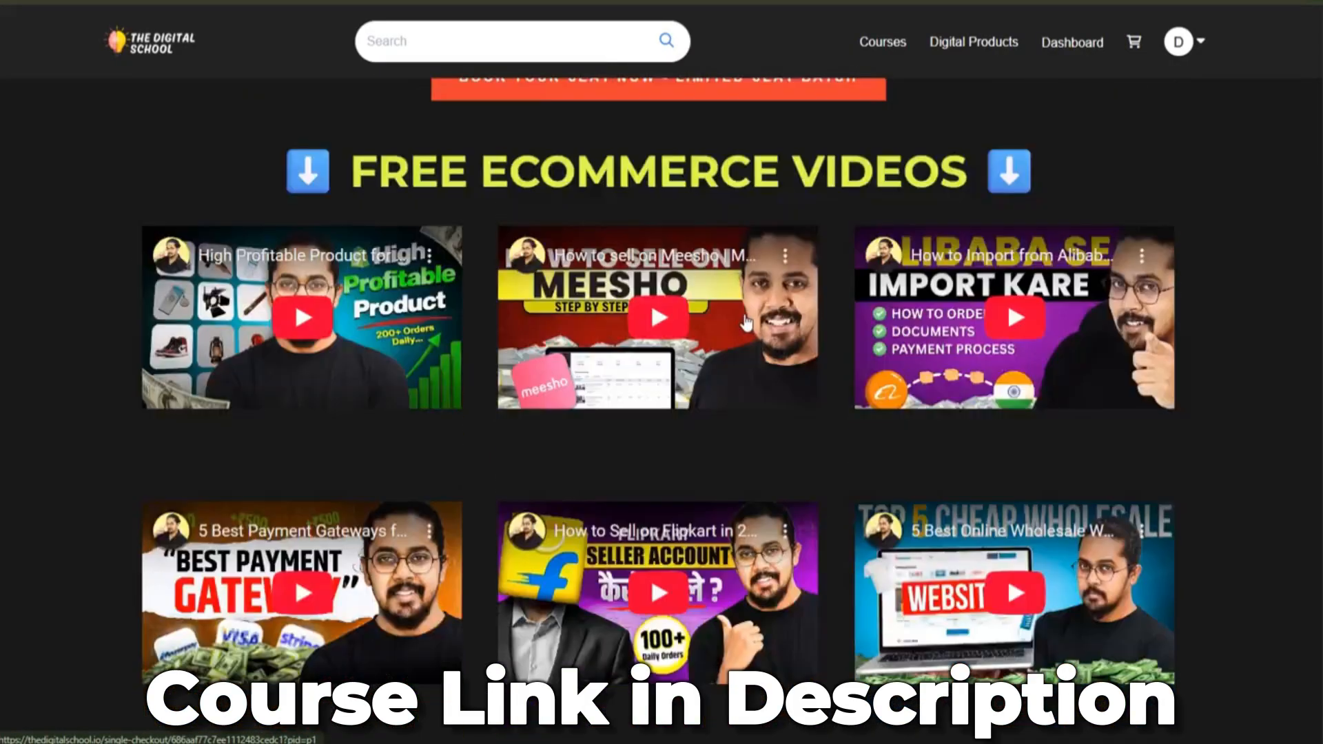
scroll(746, 322, "up", 5)
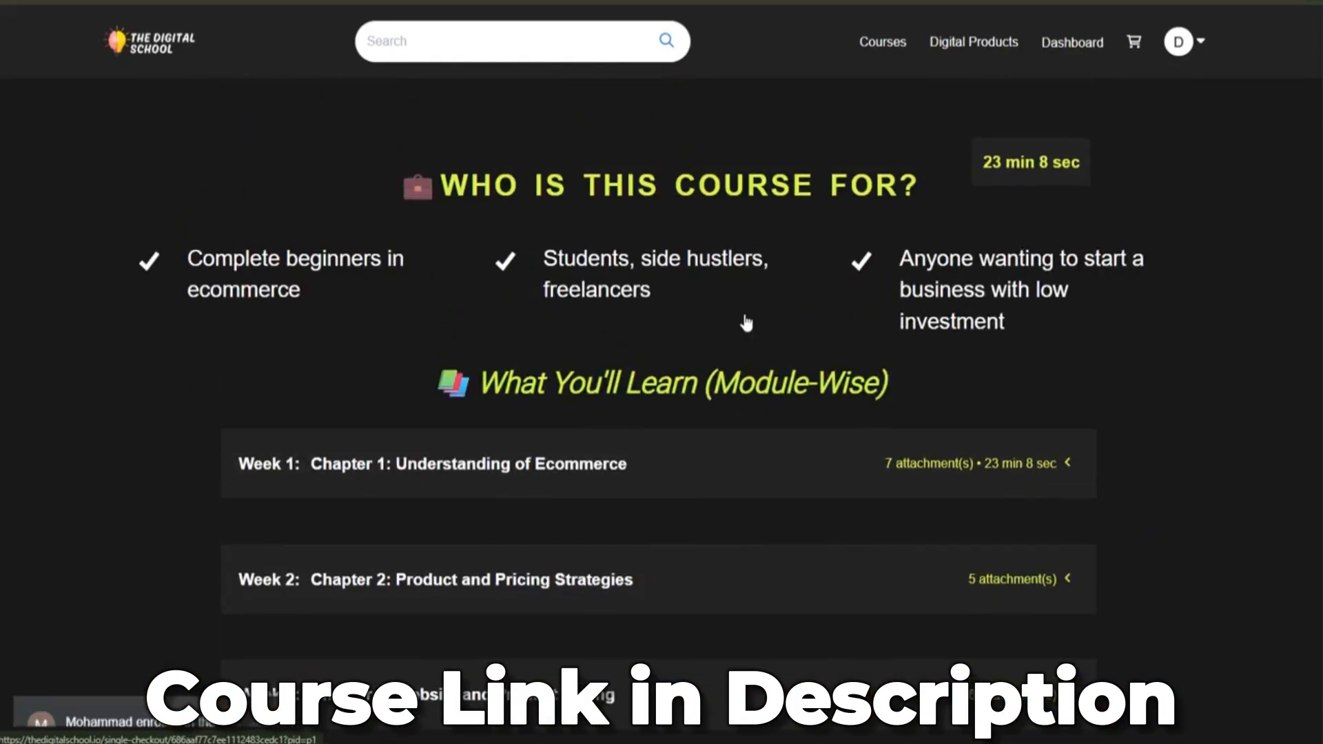